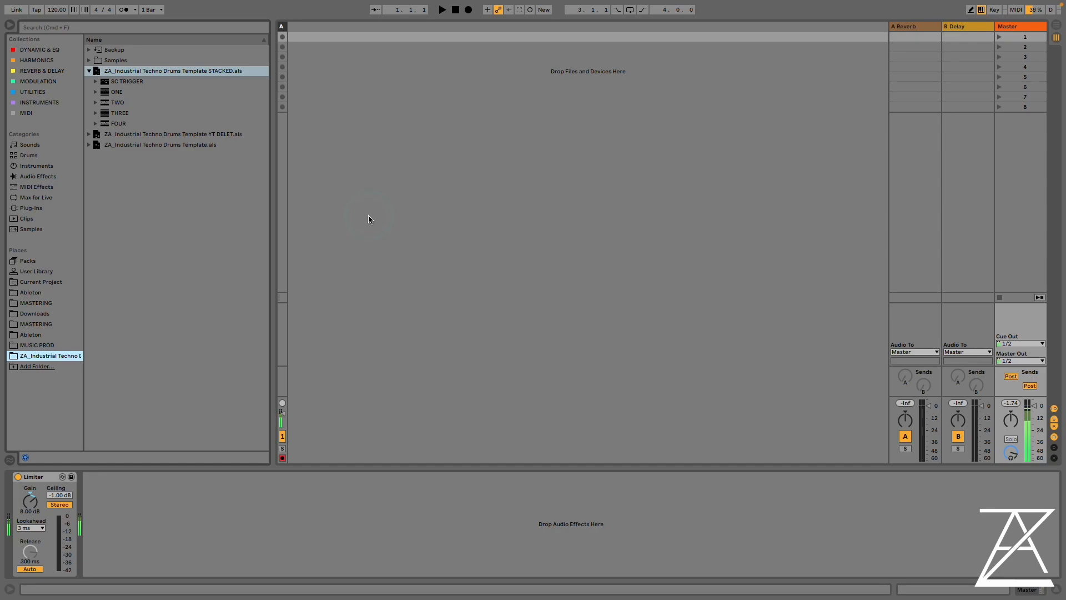
- Look through the Ableton folder for the drums template project, and return to the ZA_Industrial Techno Drums Template folder
click(117, 96)
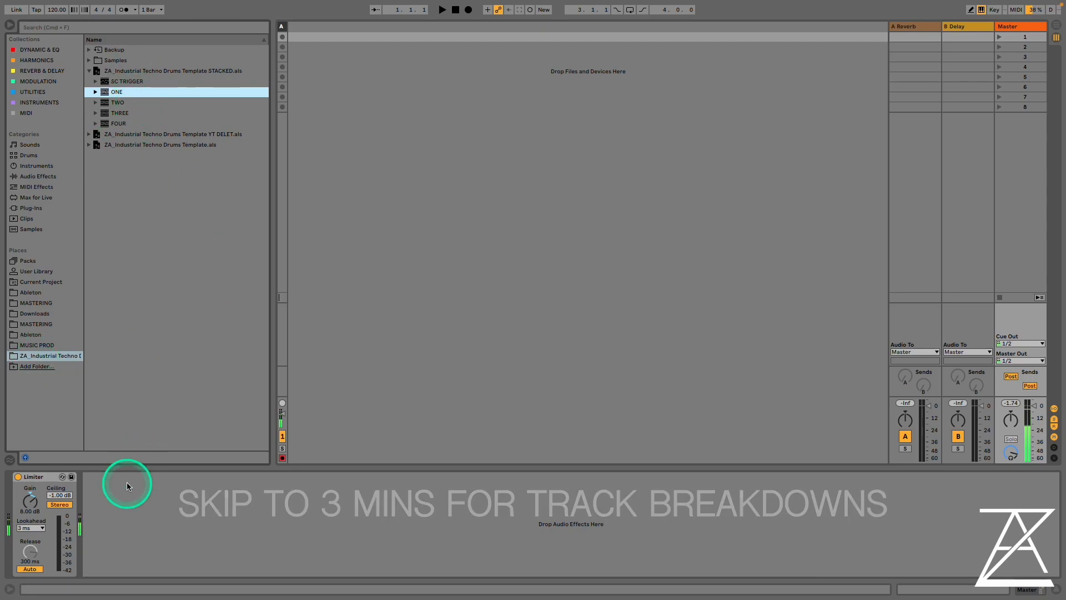
click(32, 336)
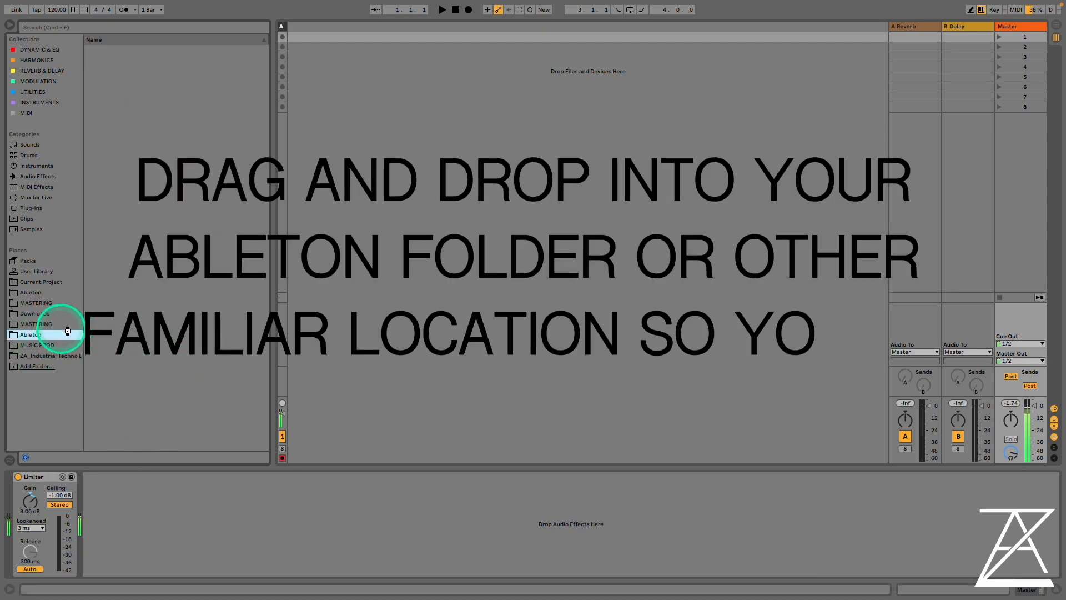
click(225, 347)
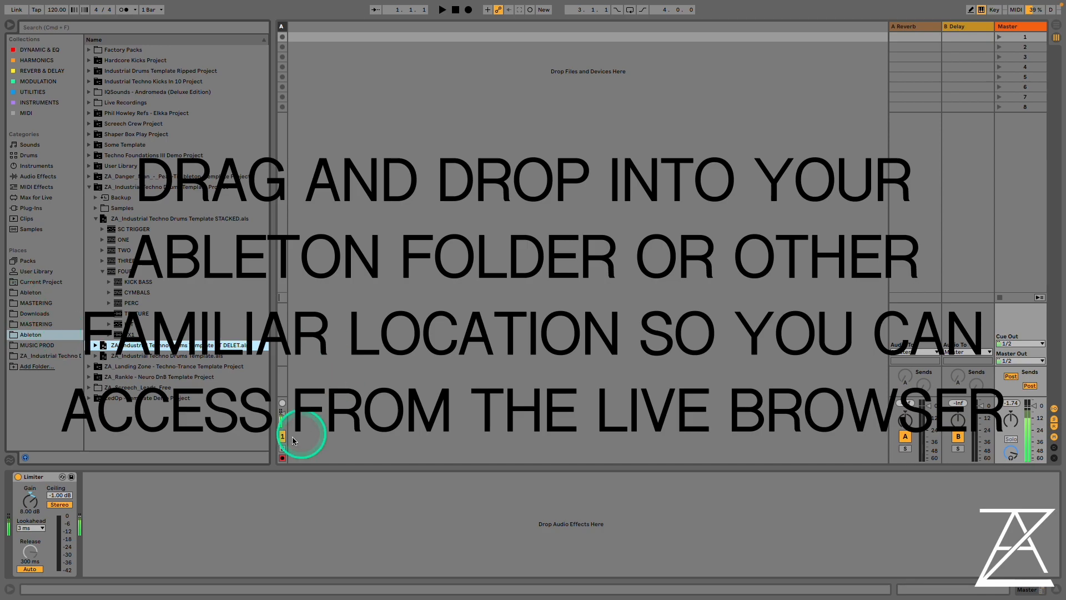
click(125, 187)
click(50, 356)
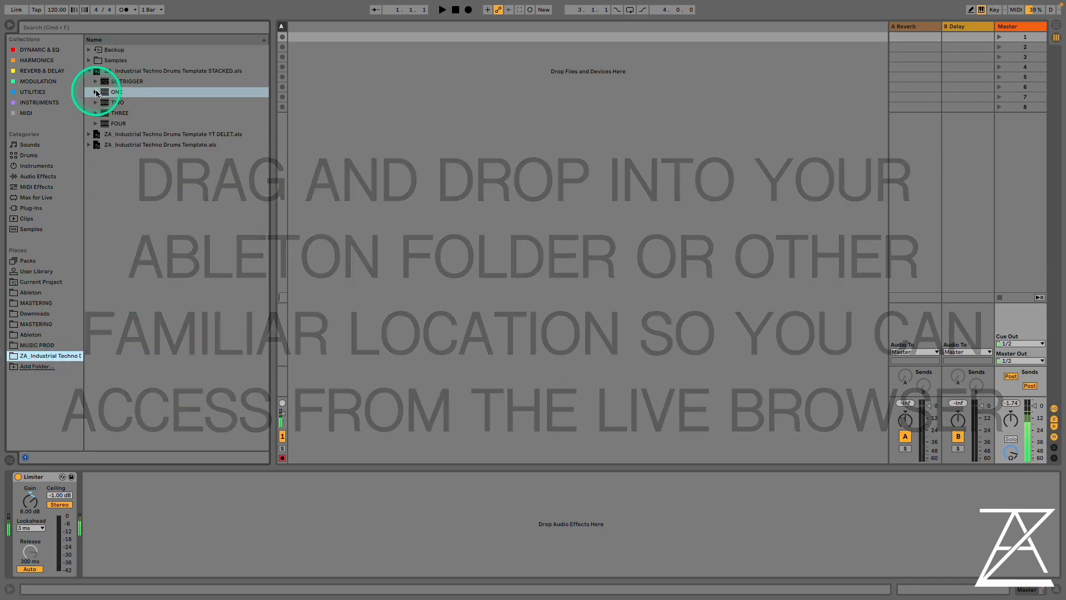
- Import the ONE group from the STACKED template into the empty set and show it in Arrangement View
click(95, 92)
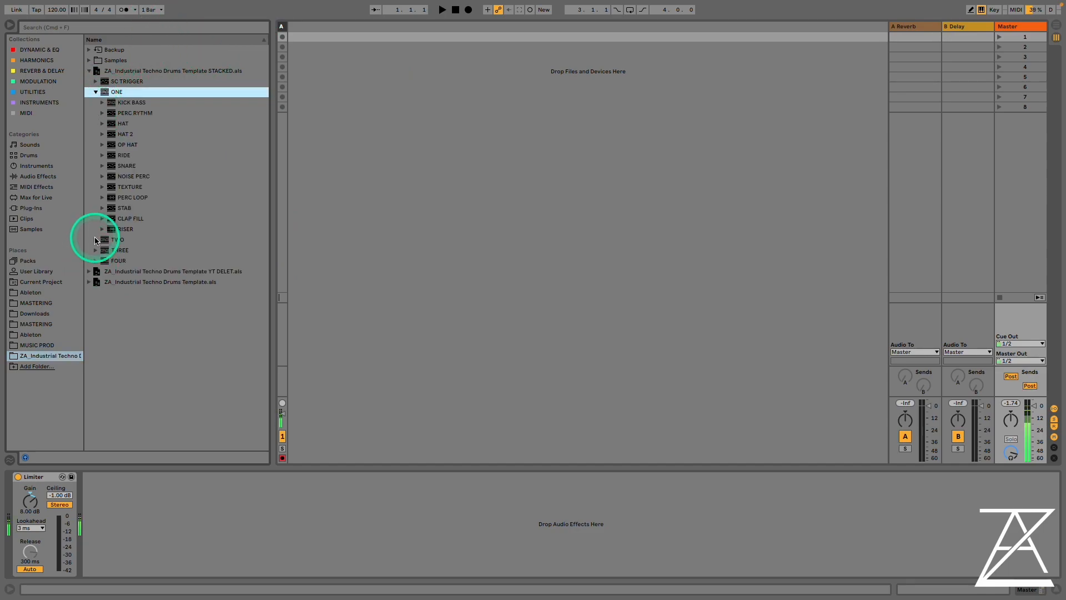
drag(107, 91, 321, 70)
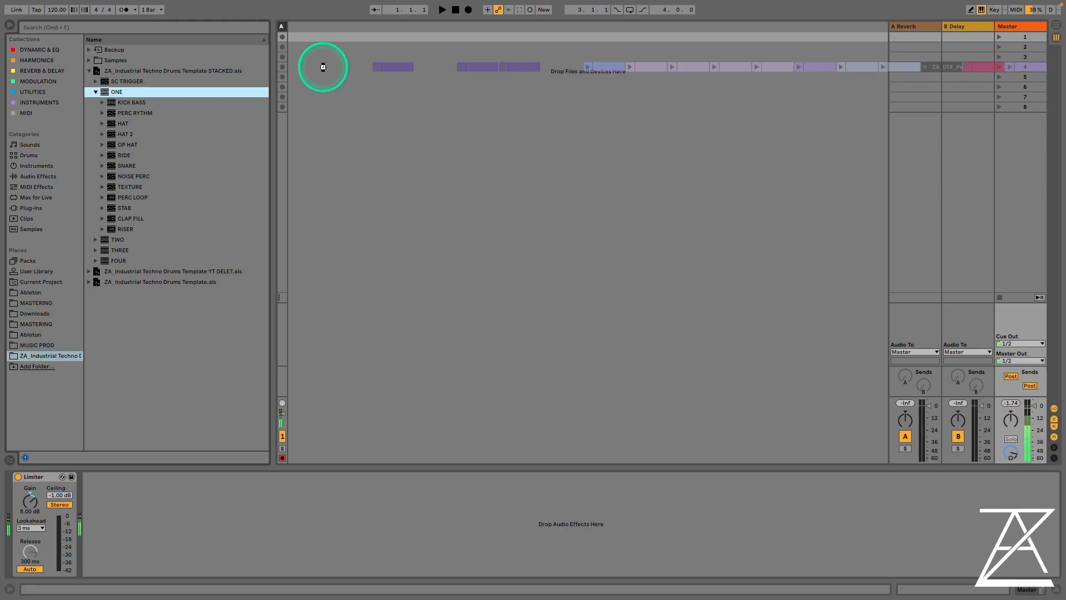
key(Tab)
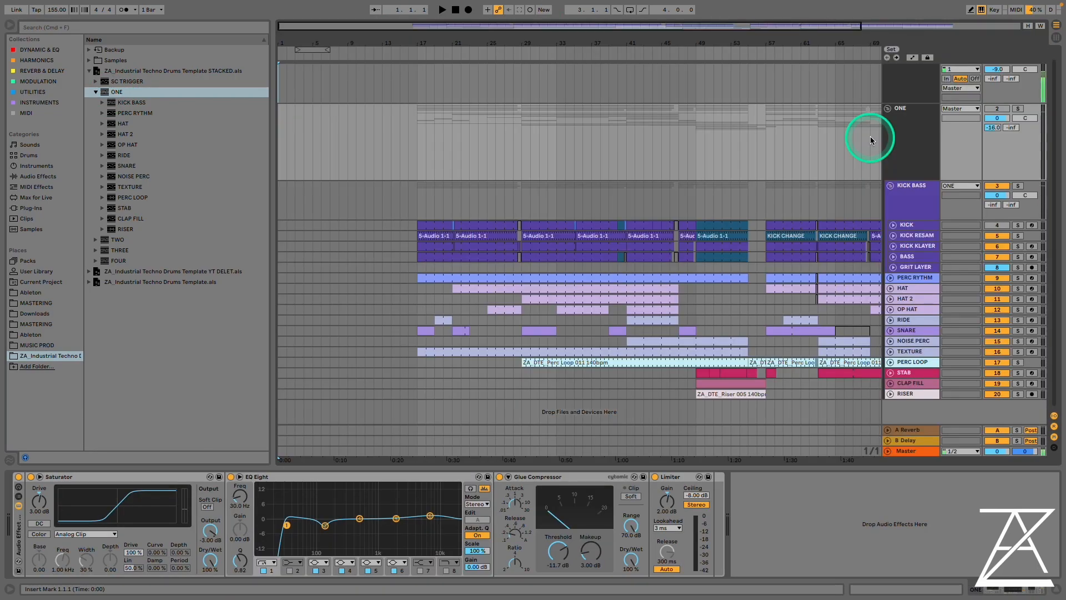
drag(819, 39, 823, 42)
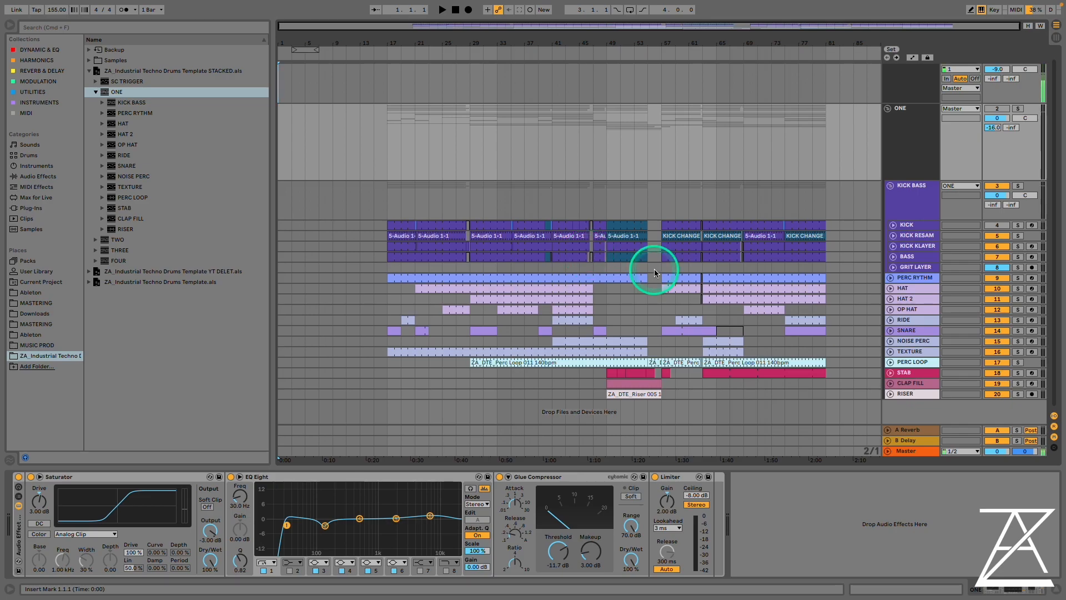
- Inspect the effect chains of the KICK BASS and ONE groups, and fold the ONE group
click(917, 200)
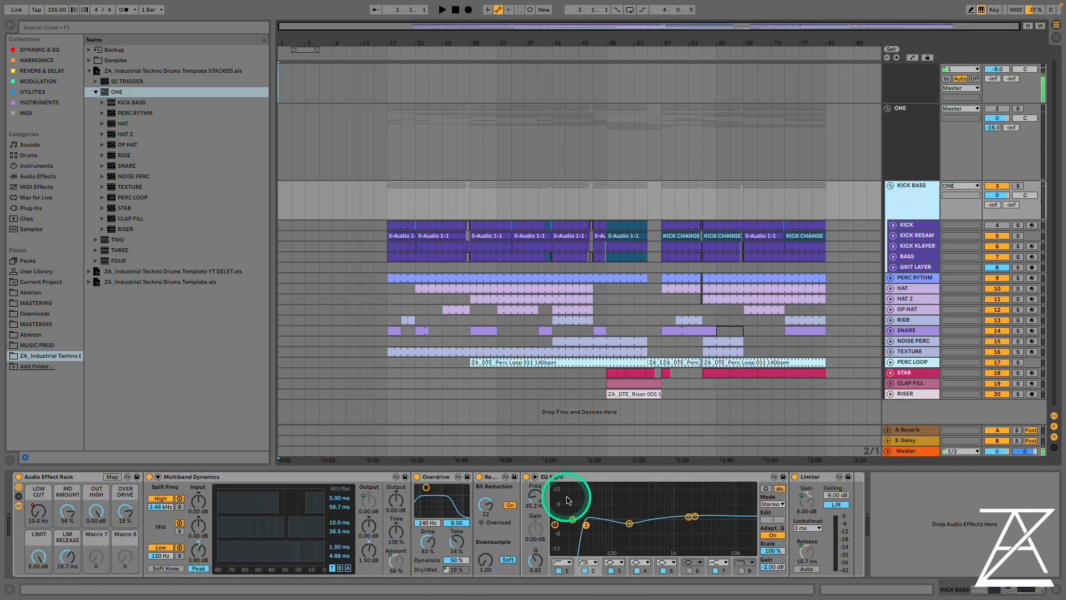
click(910, 133)
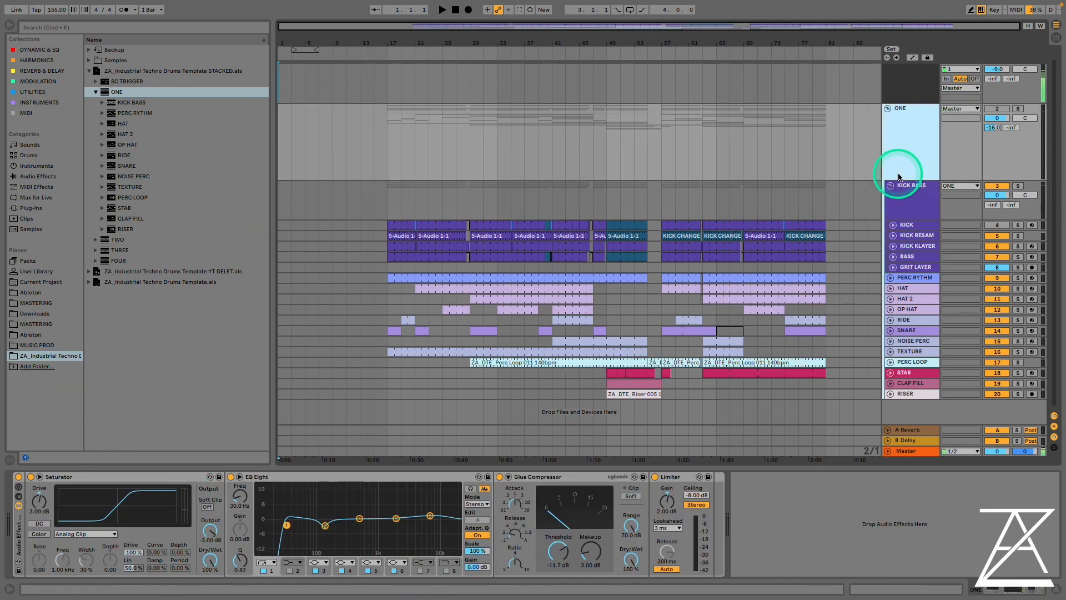
click(887, 109)
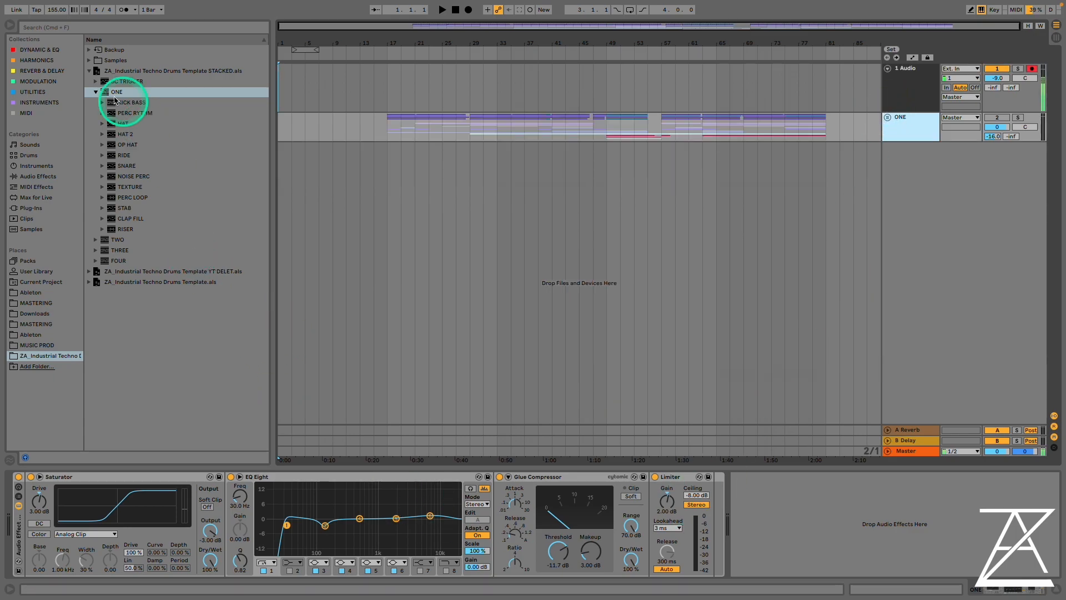
- Add the KICK BASS group from ONE and the HAT CLAP group from TWO to the arrangement
drag(132, 102, 562, 311)
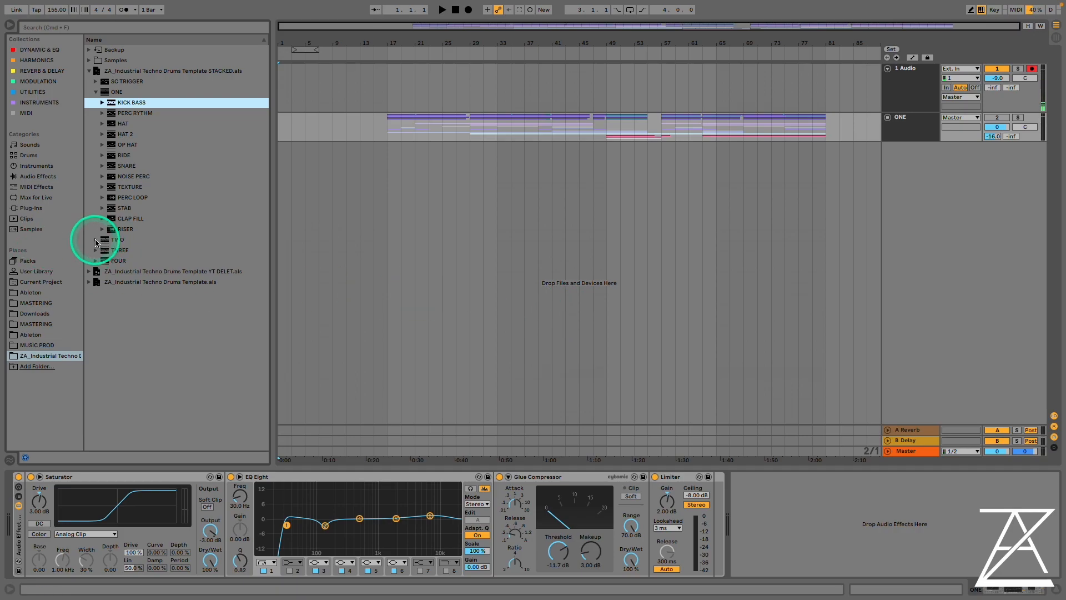
drag(125, 102, 920, 200)
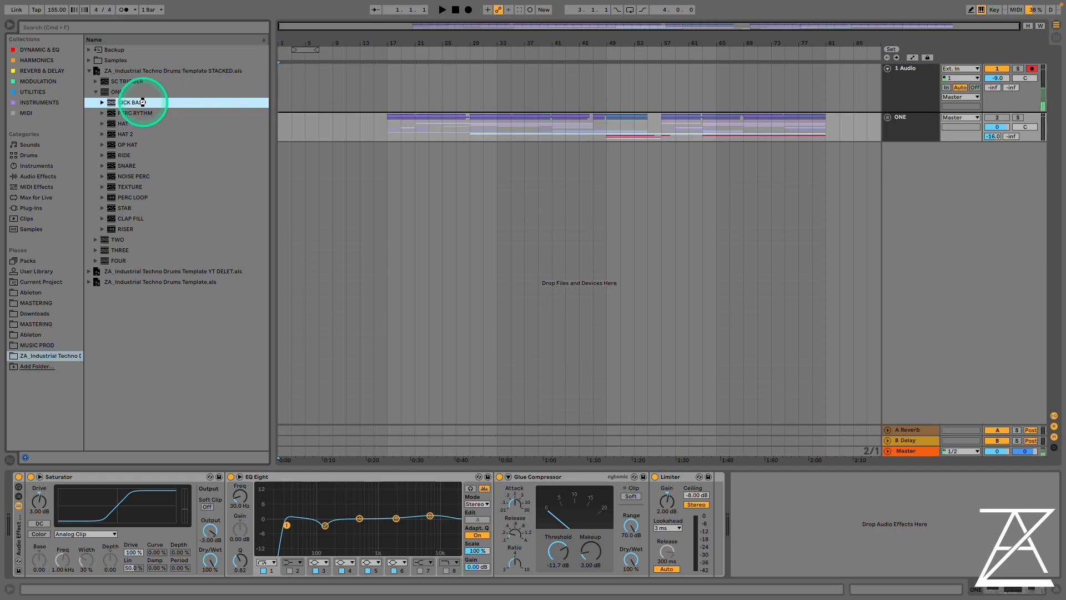
click(95, 240)
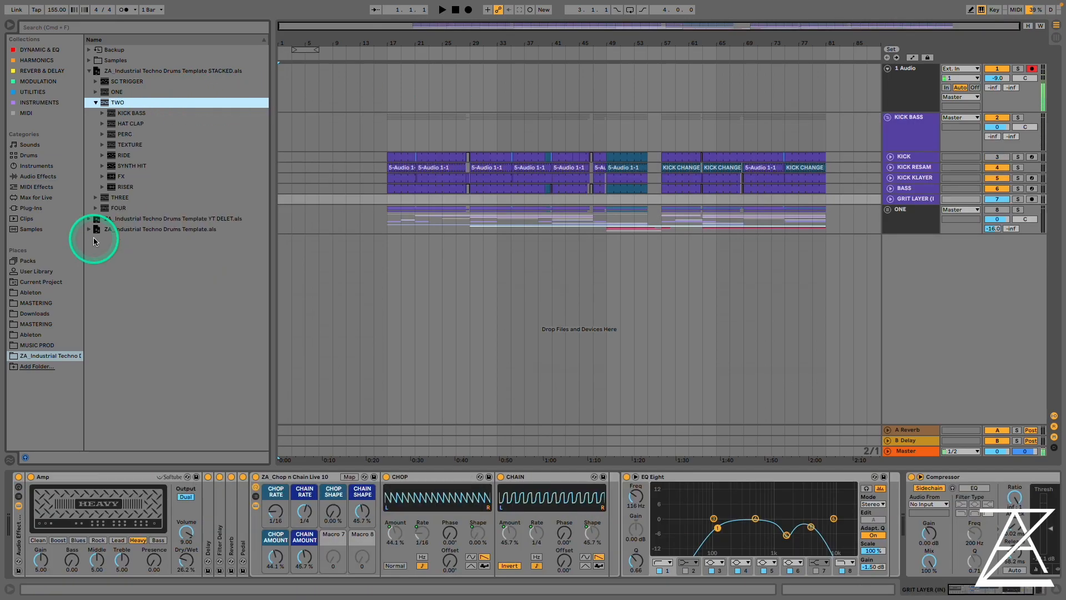
click(118, 124)
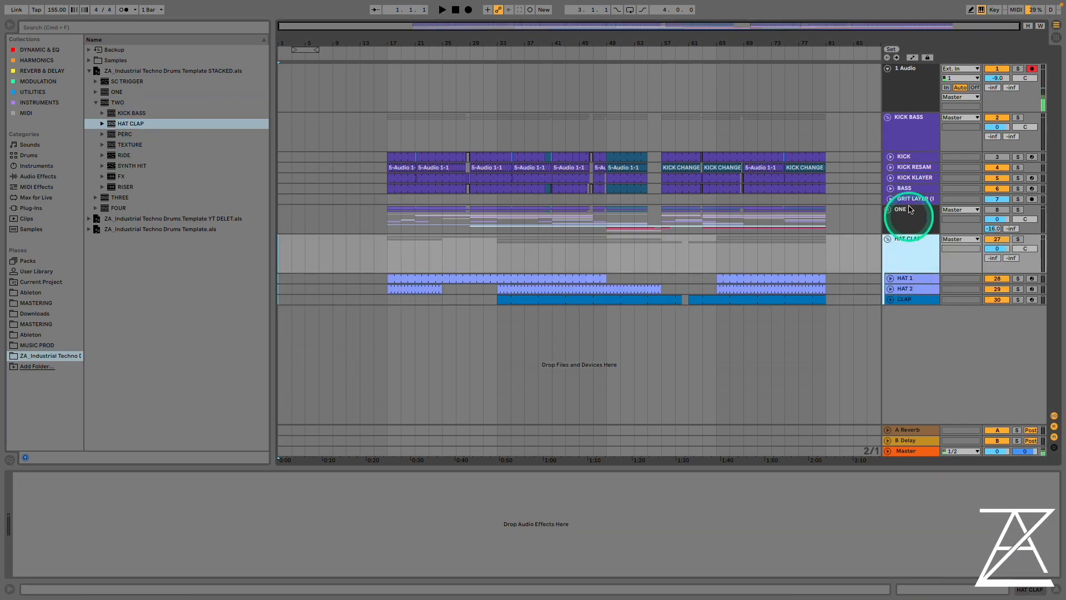
- Move the ONE group to the beginning of the track list
click(220, 73)
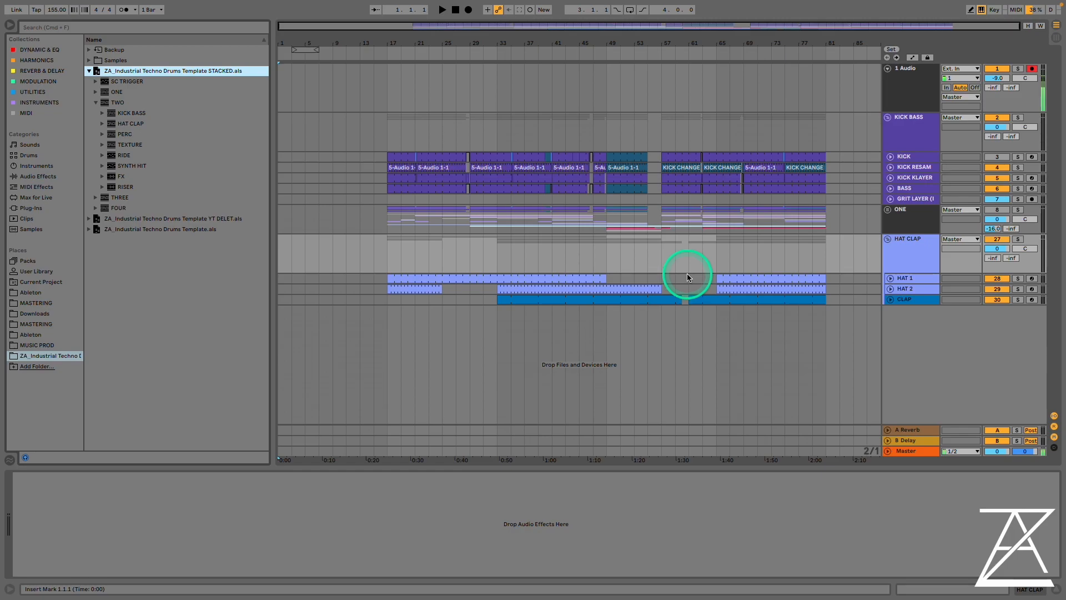
click(167, 229)
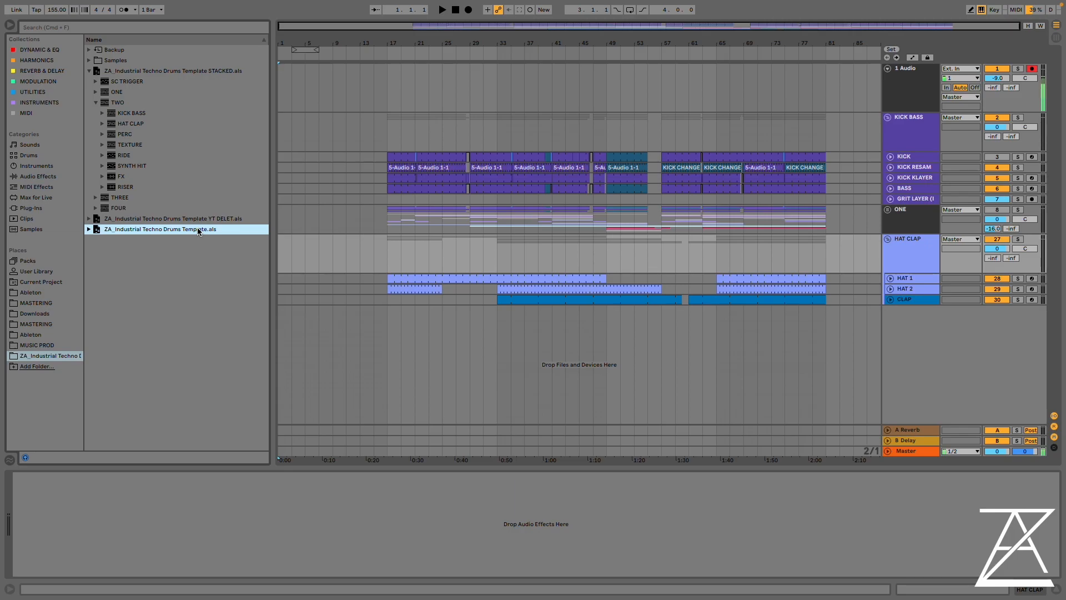
drag(902, 216, 887, 71)
- Add the FX1 track and the CYMBALS group from the FOUR group below HAT CLAP
click(95, 208)
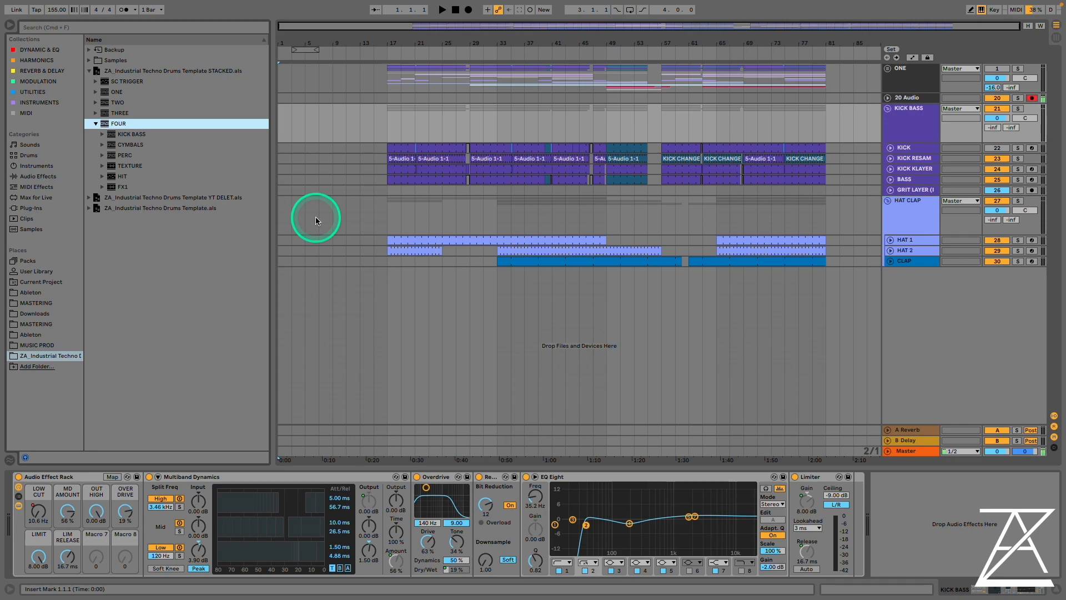
drag(124, 189, 927, 345)
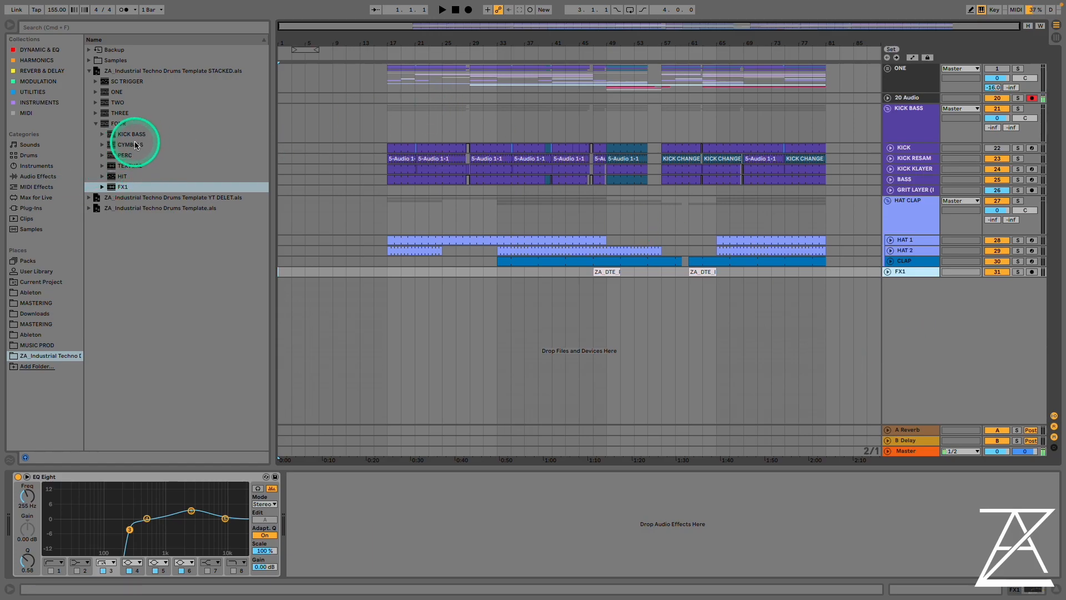
drag(131, 144, 904, 309)
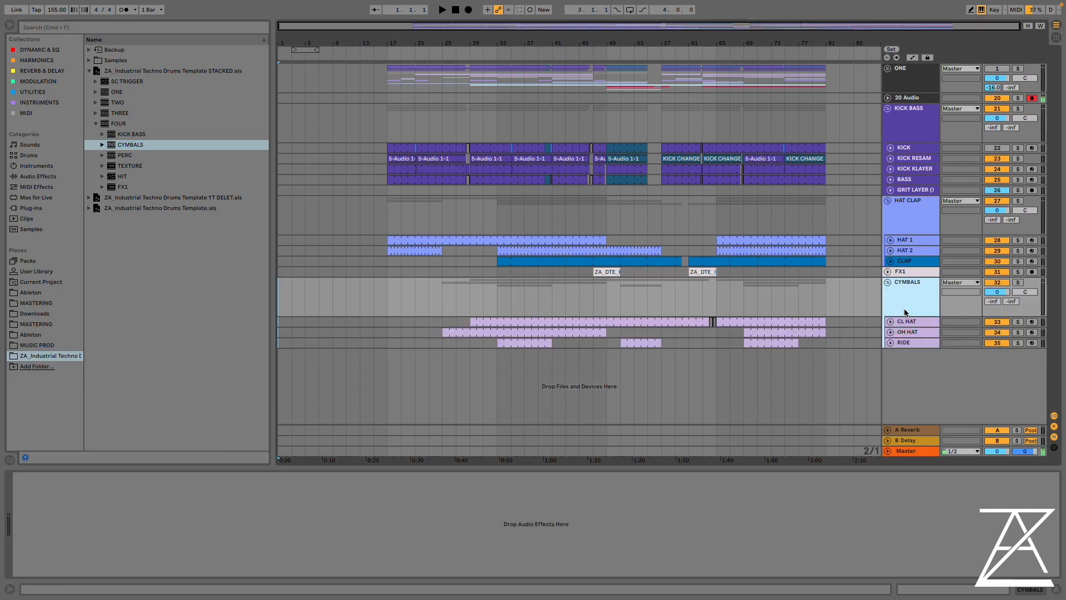
- Audition the combined groups from bar 33 and check the KICK BASS, CYMBALS and ONE group chains
click(471, 118)
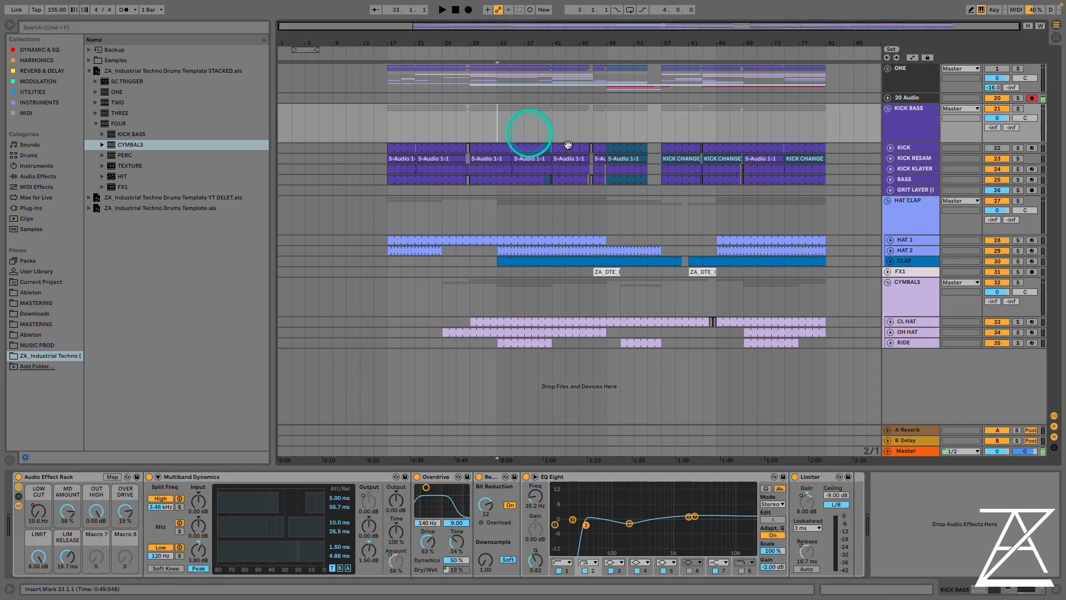
key(space)
key(space)
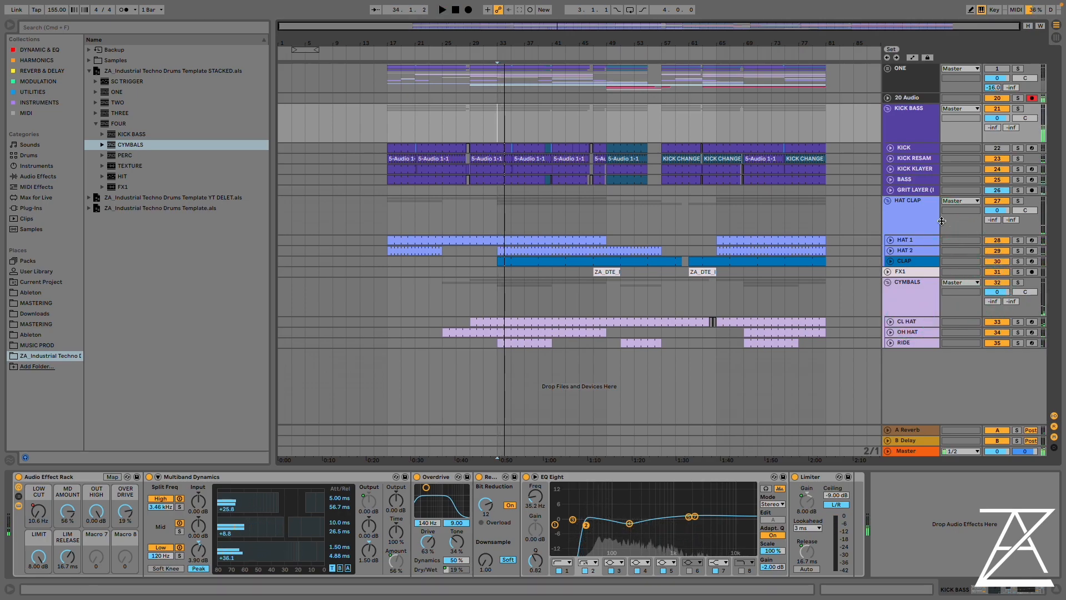
click(914, 119)
click(912, 294)
click(903, 73)
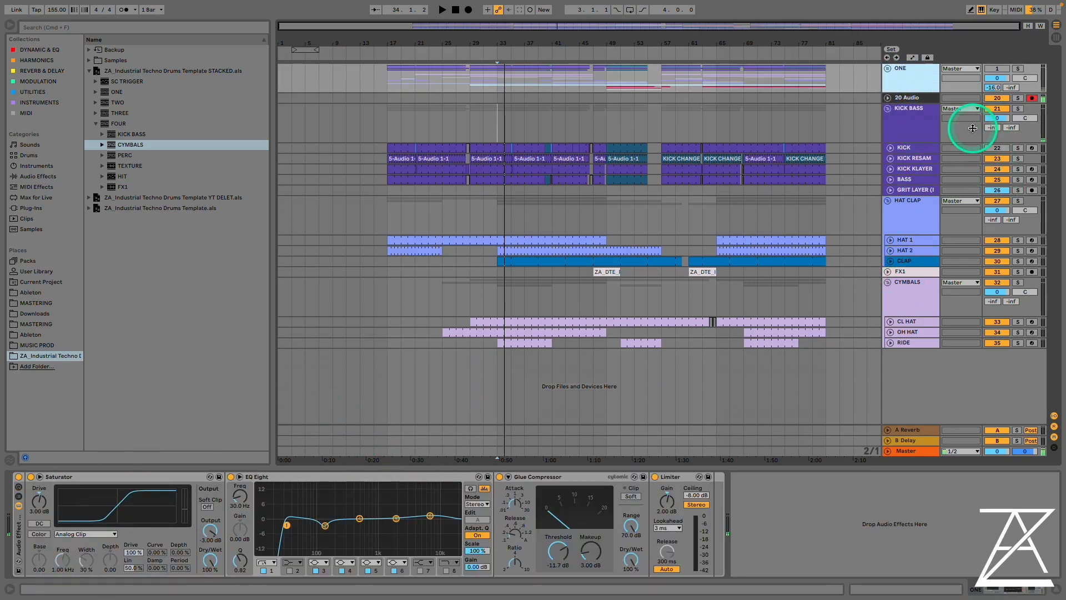
click(909, 116)
key(space)
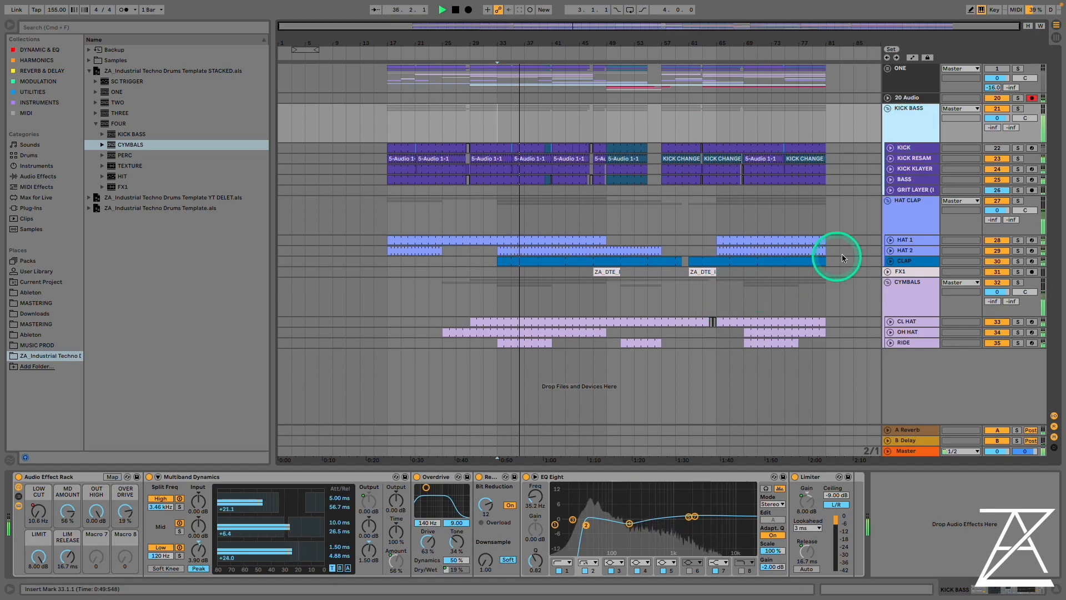
key(space)
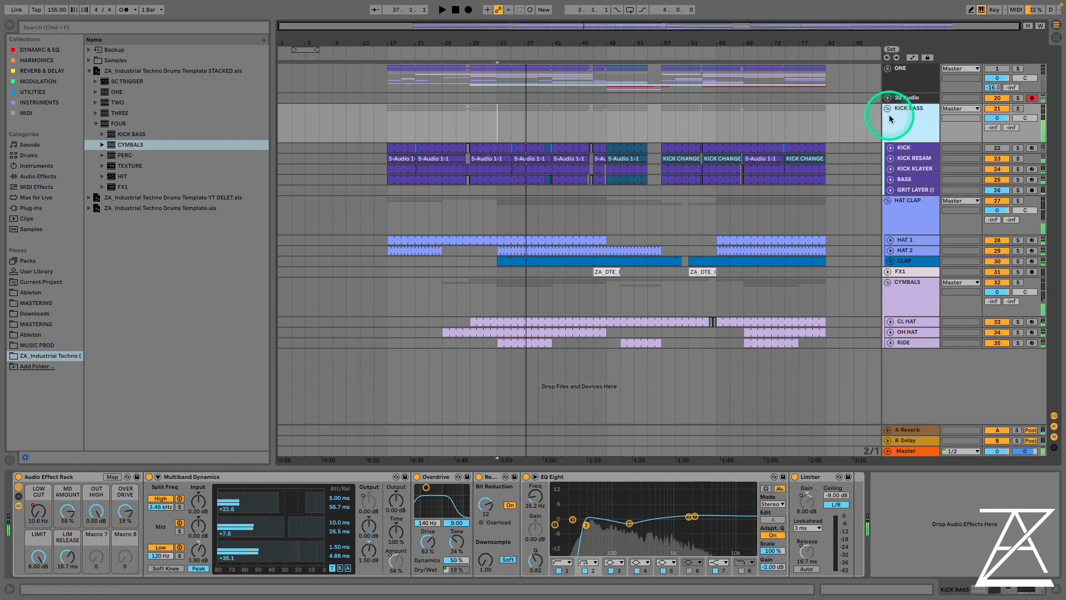
- Delete the added KICK BASS, HAT CLAP, FX1 and CYMBALS tracks and unfold the ONE group
click(902, 301)
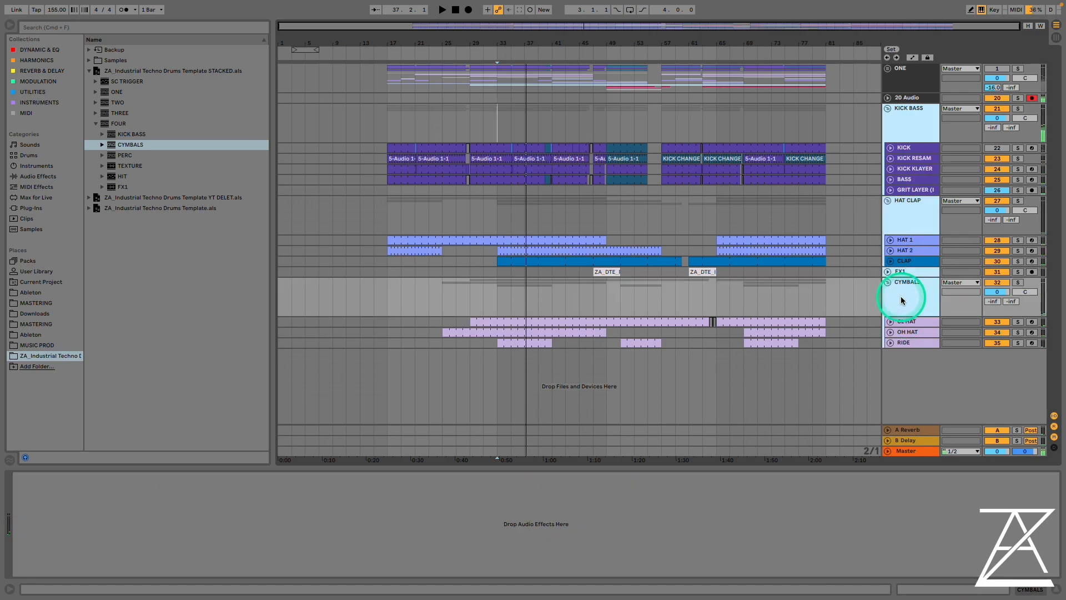
key(Delete)
click(887, 68)
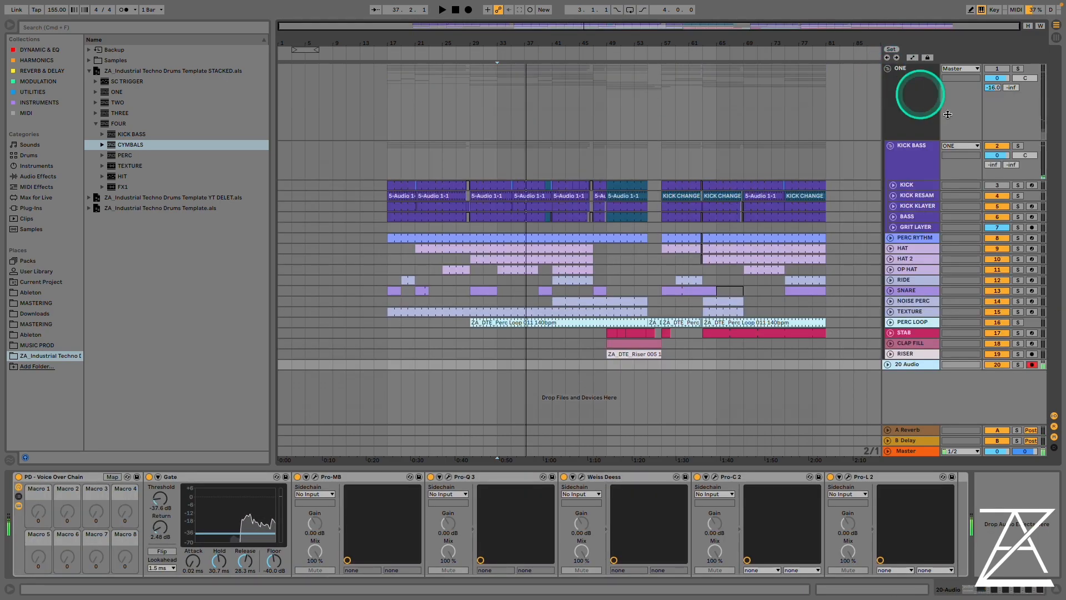
- Play the arrangement with the KICK BASS subgroup of ONE soloed, and release the solo
click(895, 161)
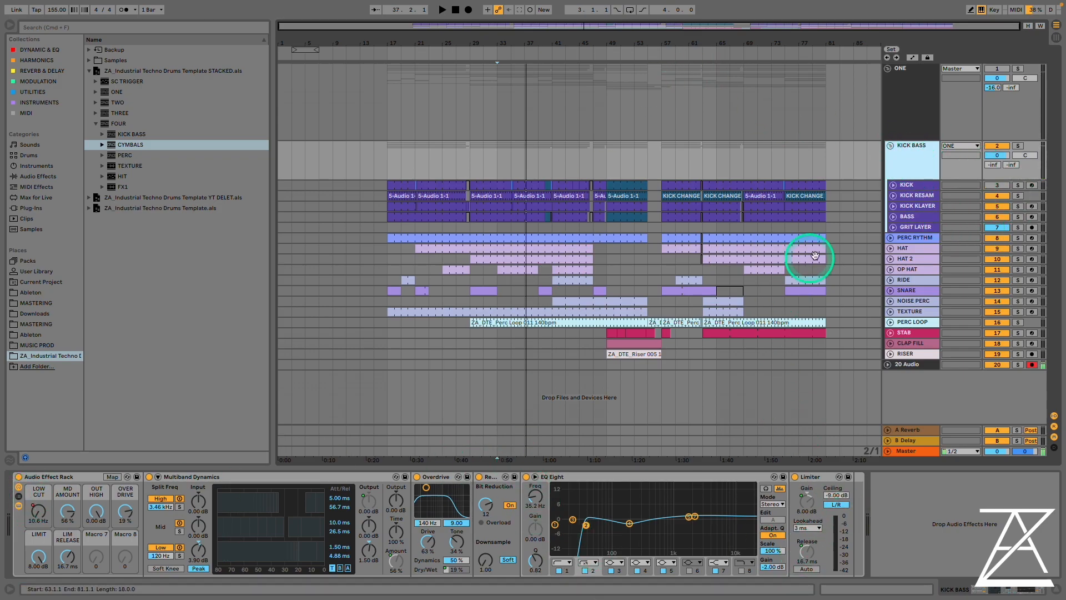
key(space)
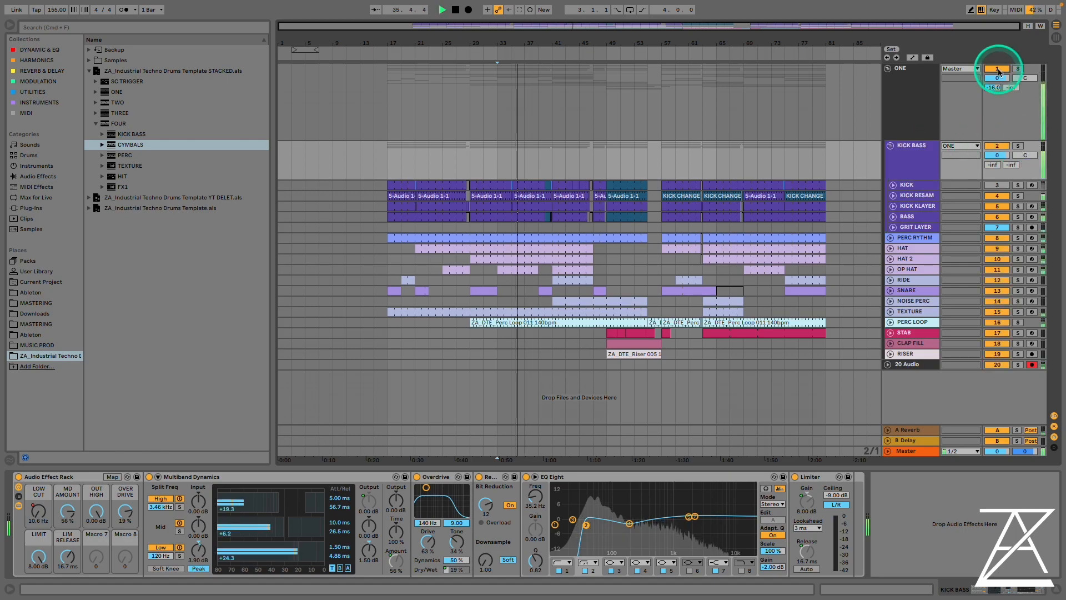
click(1018, 147)
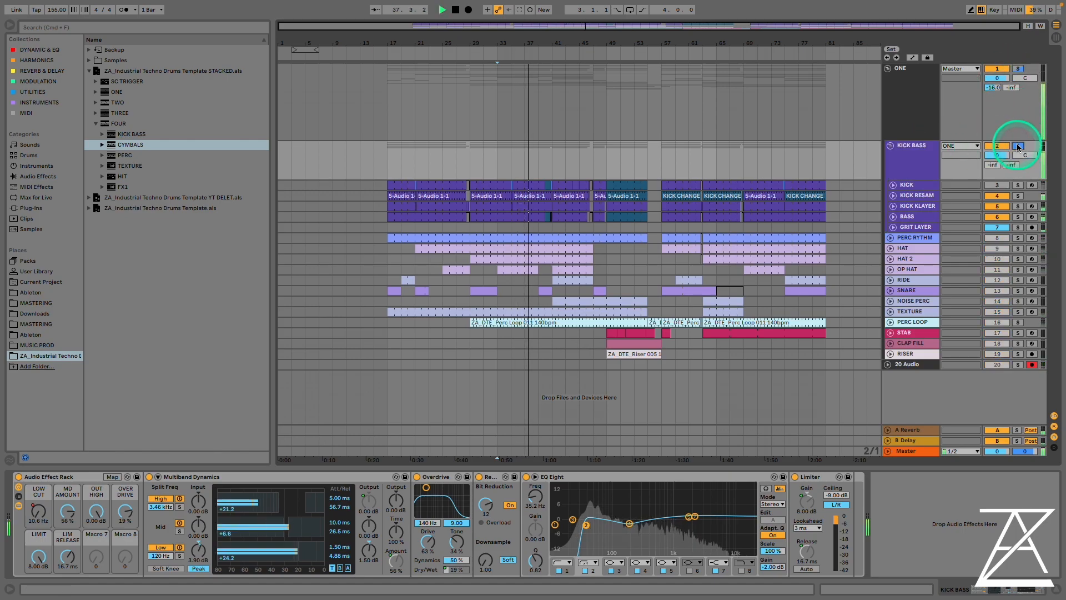
click(1019, 147)
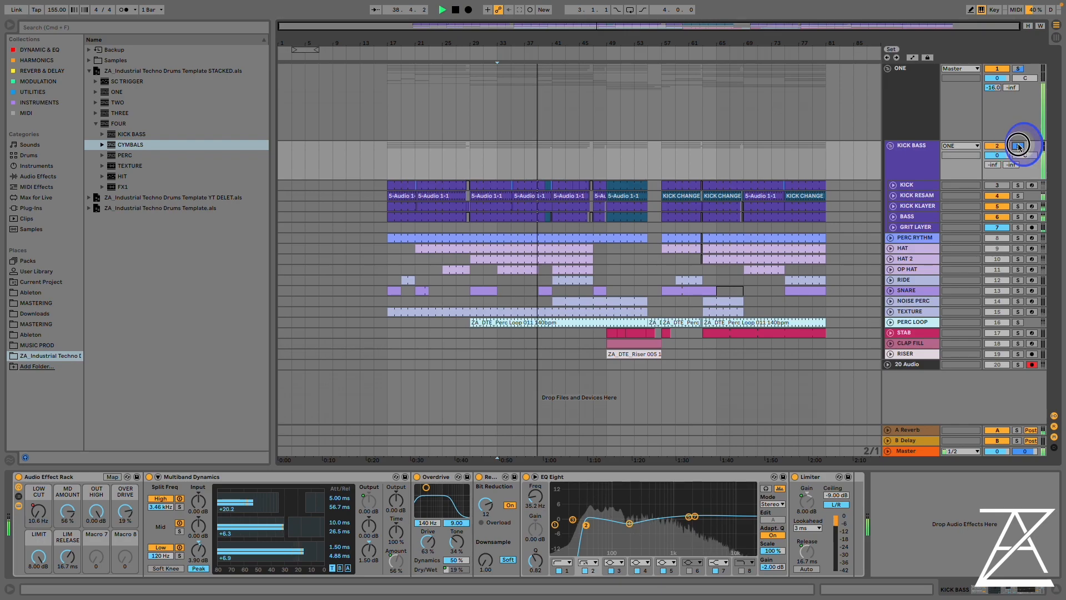
click(1018, 146)
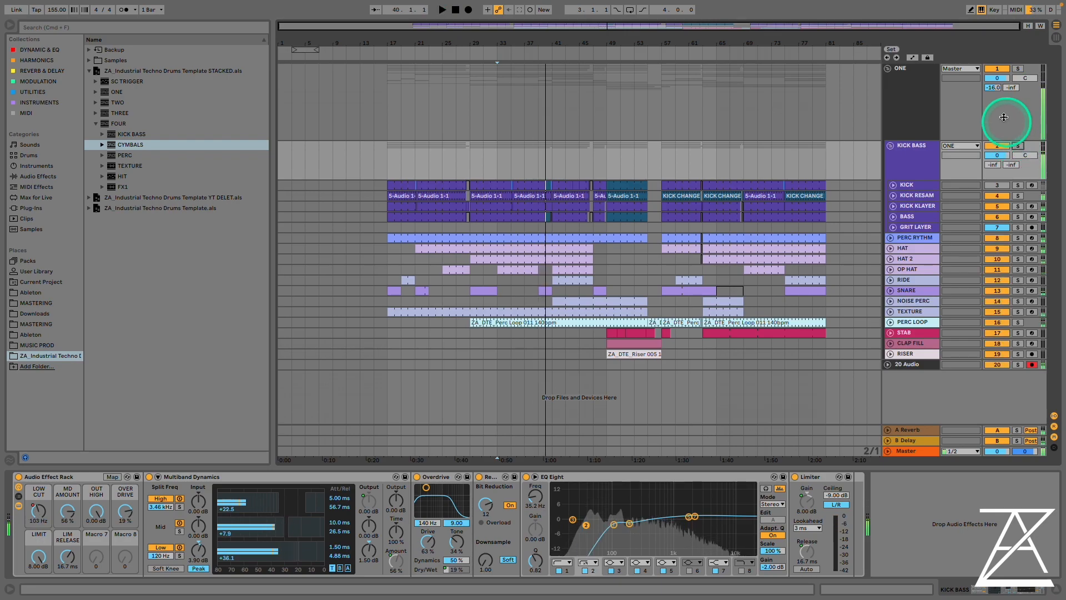
- Place the insert marker at bar 29 on KICK BASS and compare its effect chain with that of ONE
click(905, 97)
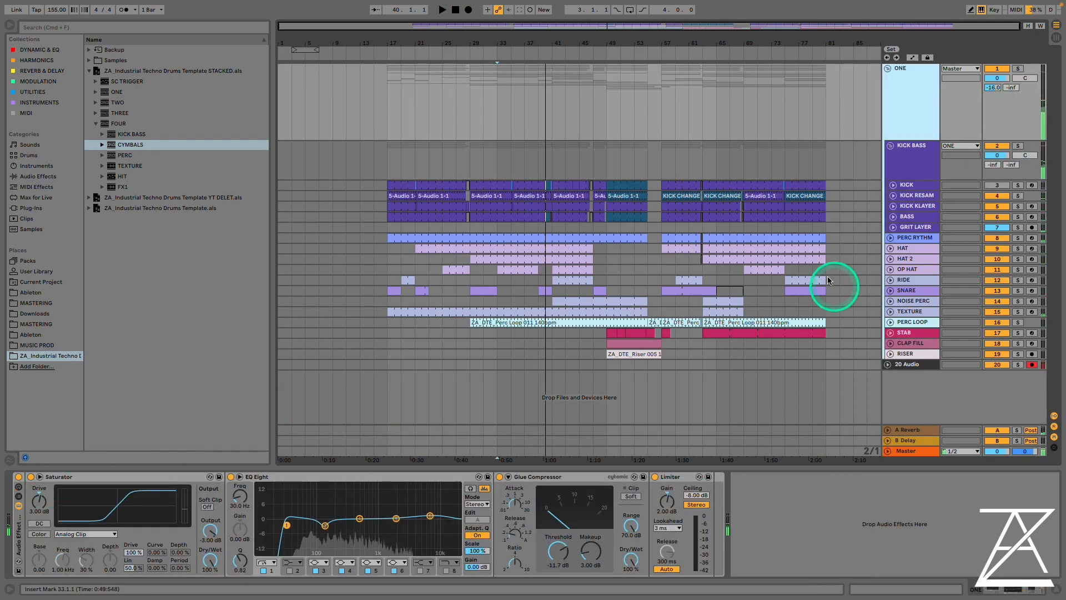
click(470, 157)
click(916, 166)
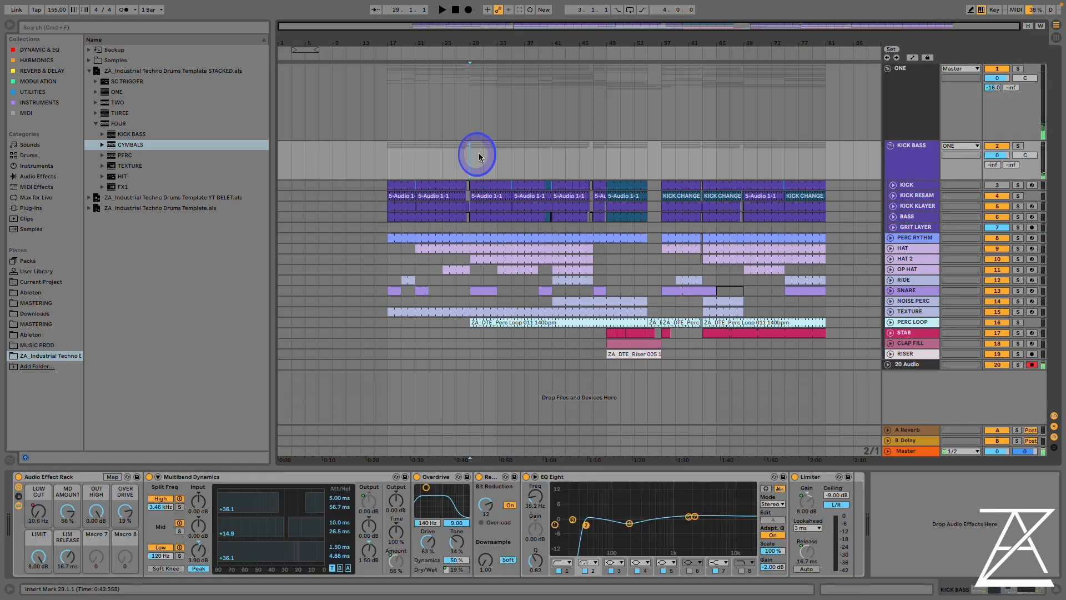
click(898, 86)
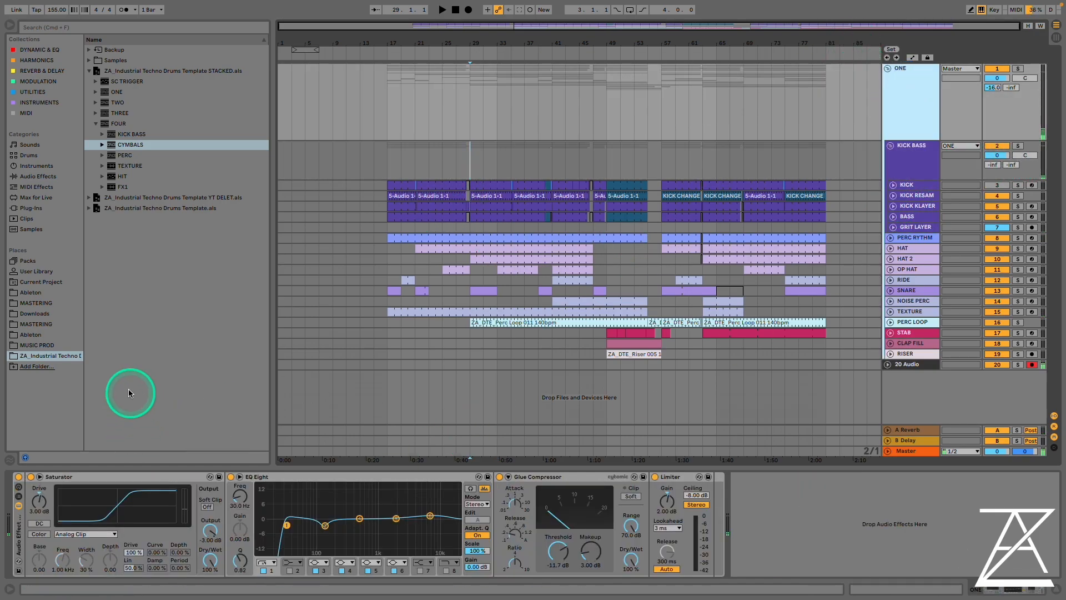
- Play the arrangement from bar 29 with ONE's effect rack bypassed, and check the KICK BASS effect chain
click(18, 476)
key(space)
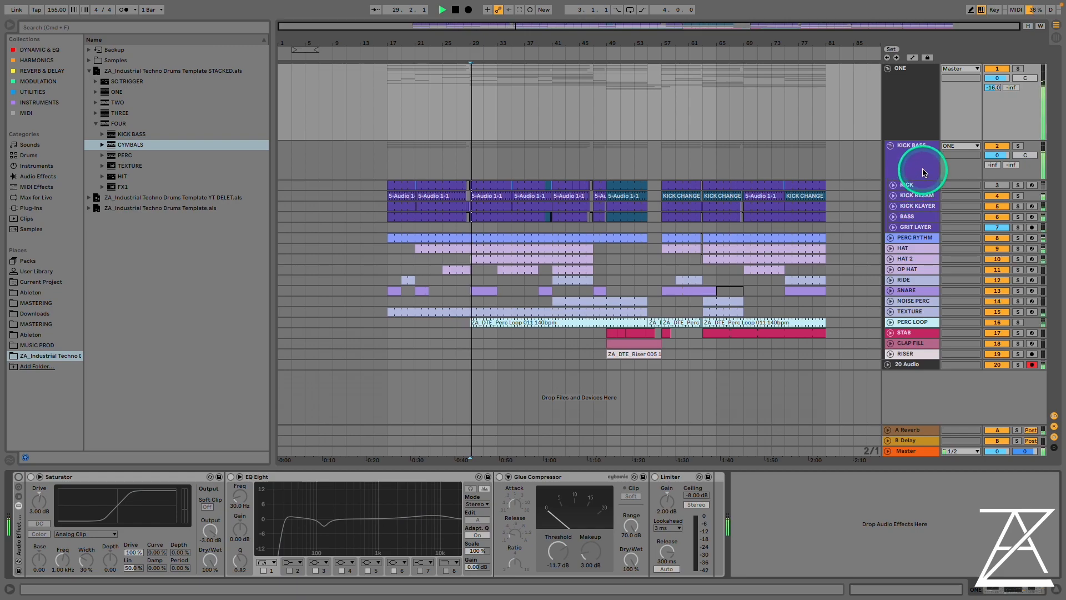
click(923, 174)
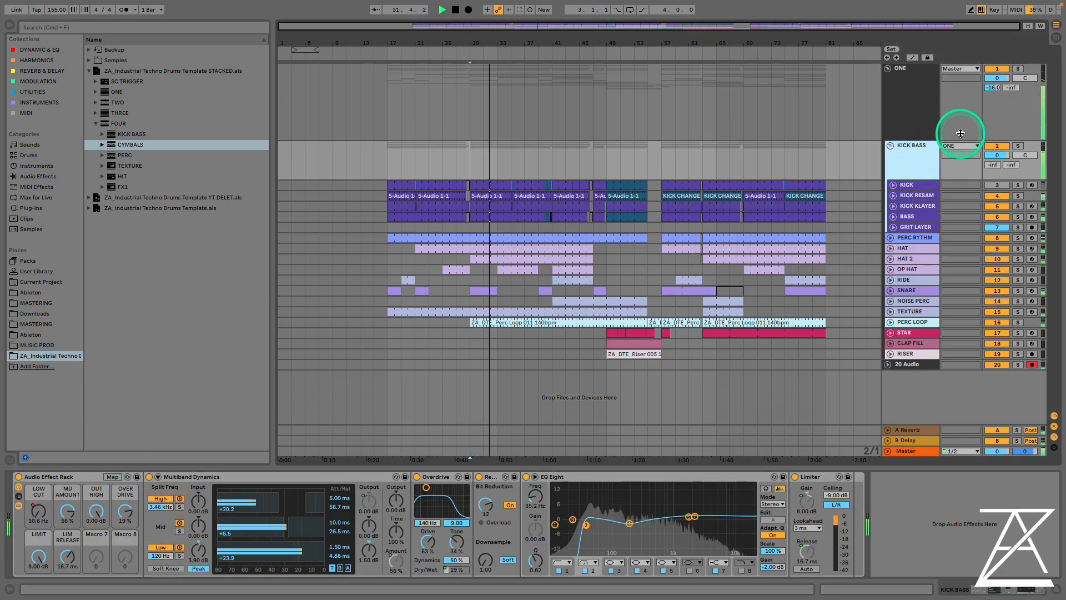
key(space)
- Bypass the KICK BASS effect rack and play the arrangement from bar 29
click(19, 476)
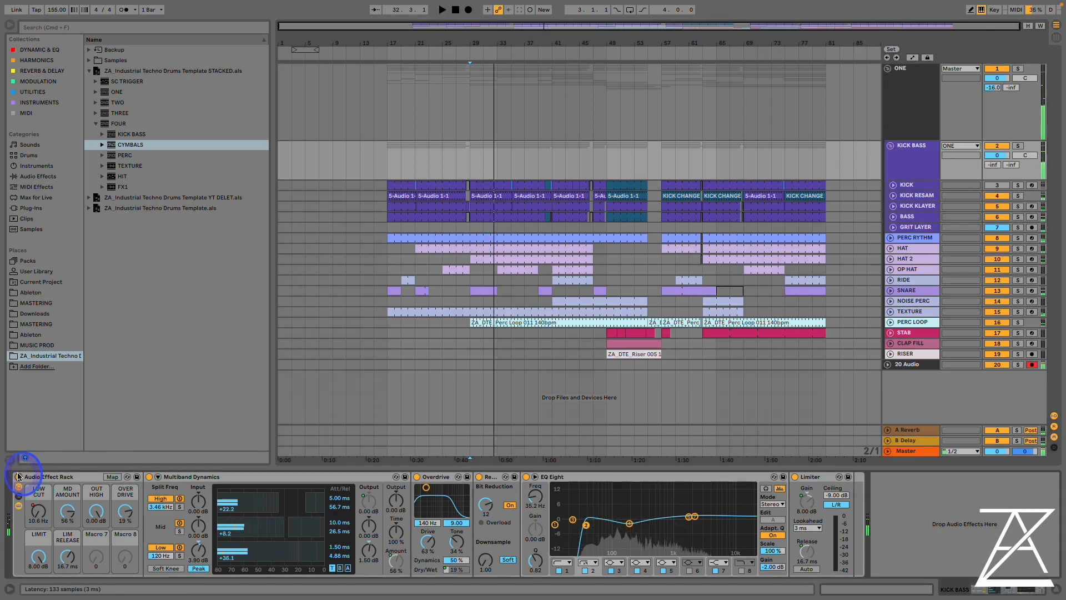
click(468, 157)
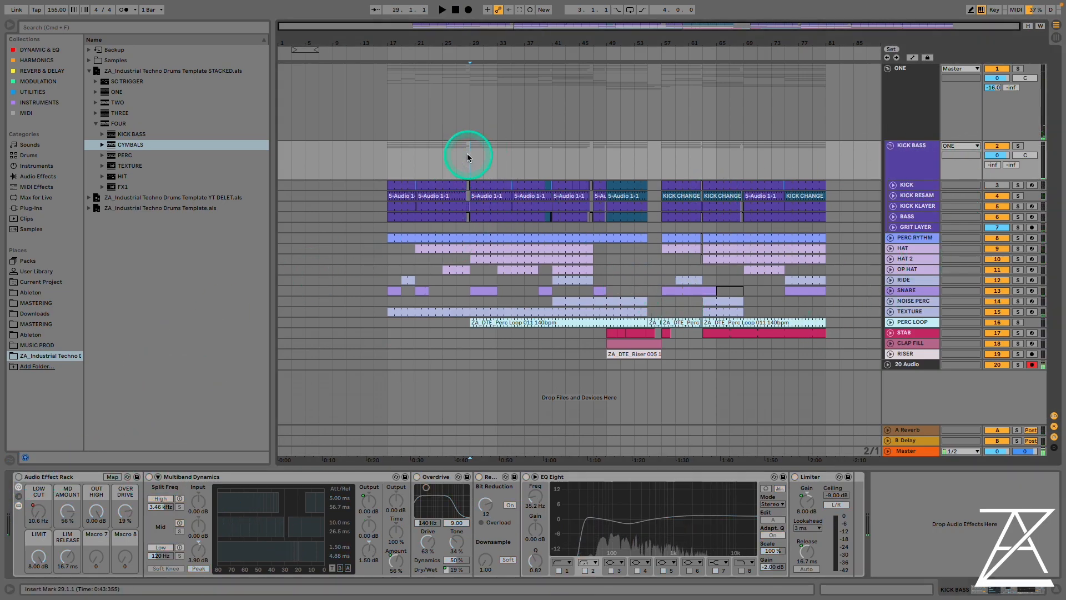
key(space)
- Select the tracks outside the KICK BASS subgroup, from PERC RYTHM through RISER
click(924, 242)
click(1017, 146)
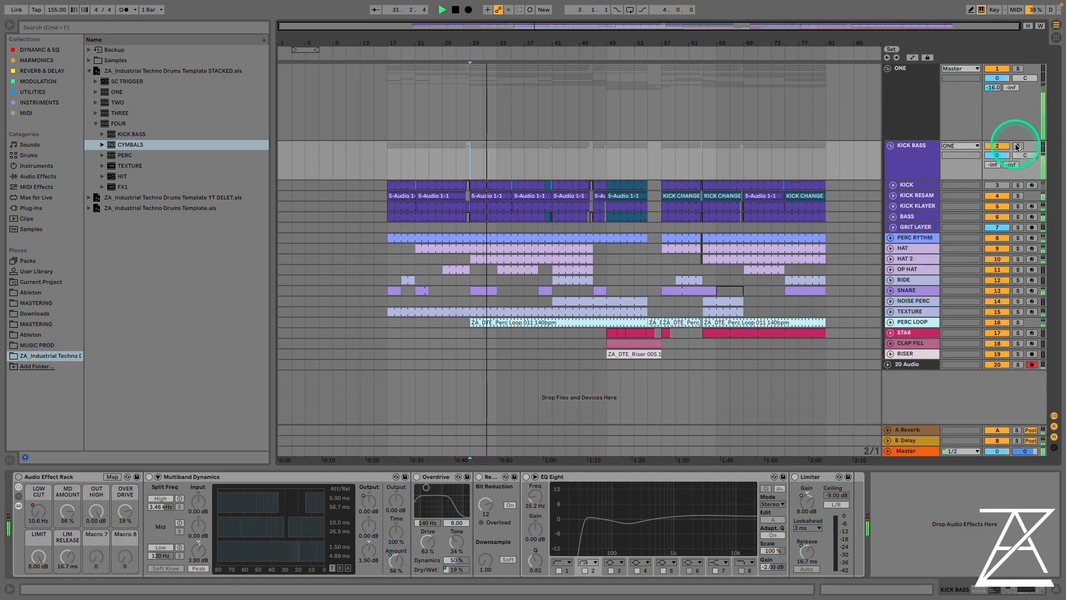
click(912, 238)
click(903, 354)
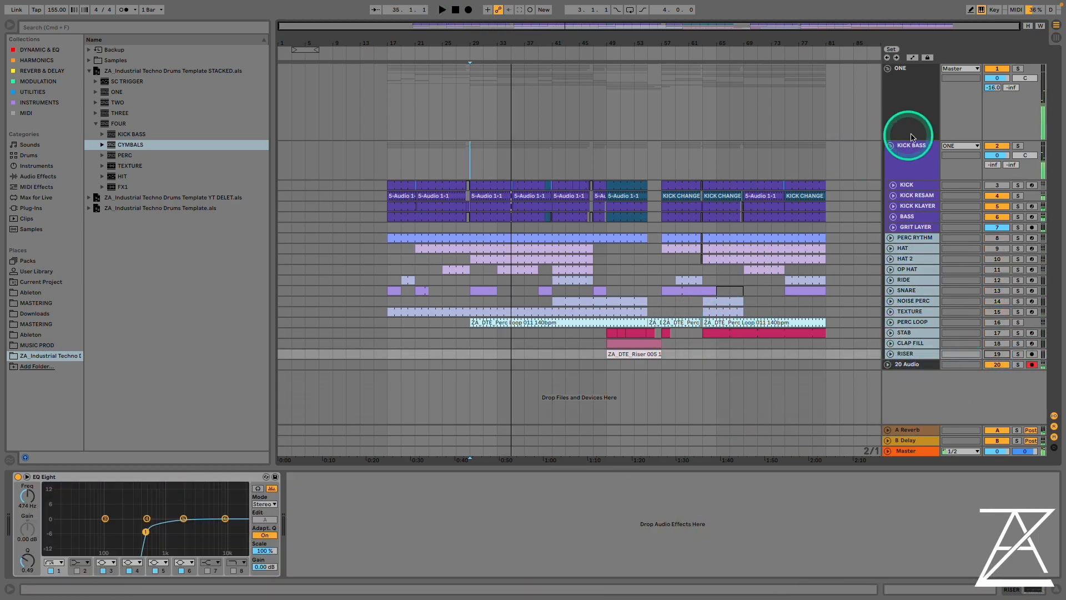
- Re-enable the KICK BASS effect rack and play the arrangement from bar 29
click(906, 157)
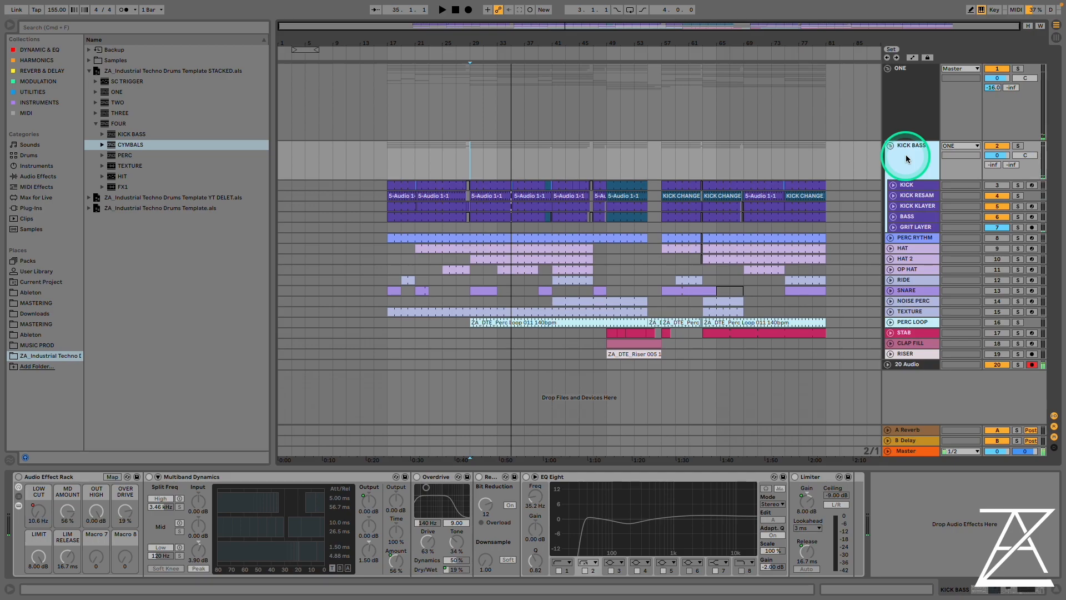
click(18, 477)
key(space)
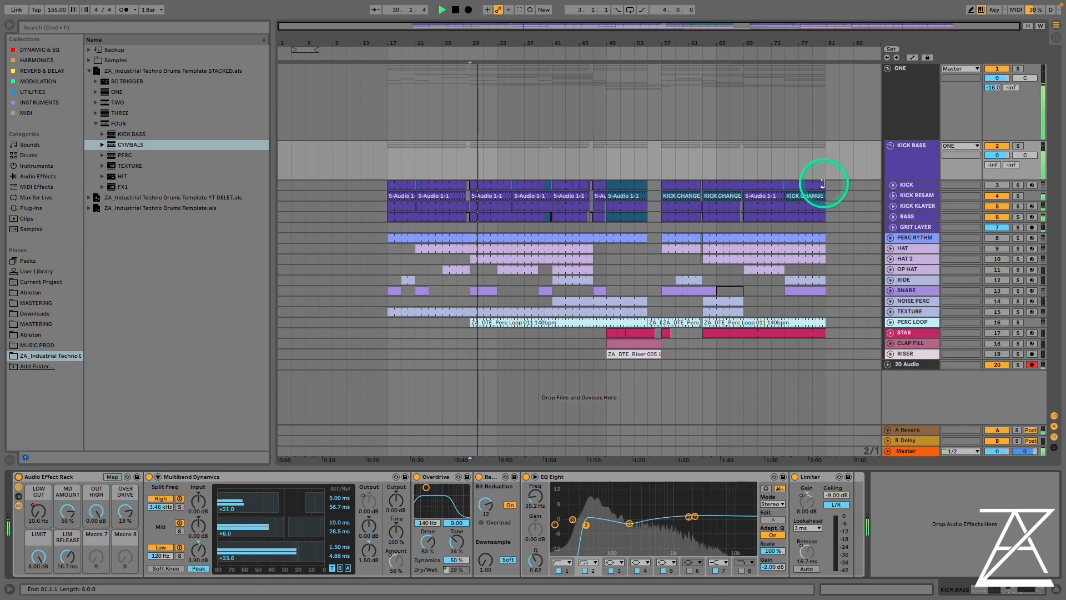
- Compare the ONE group with its effect rack switched on and off during playback
click(904, 95)
click(18, 477)
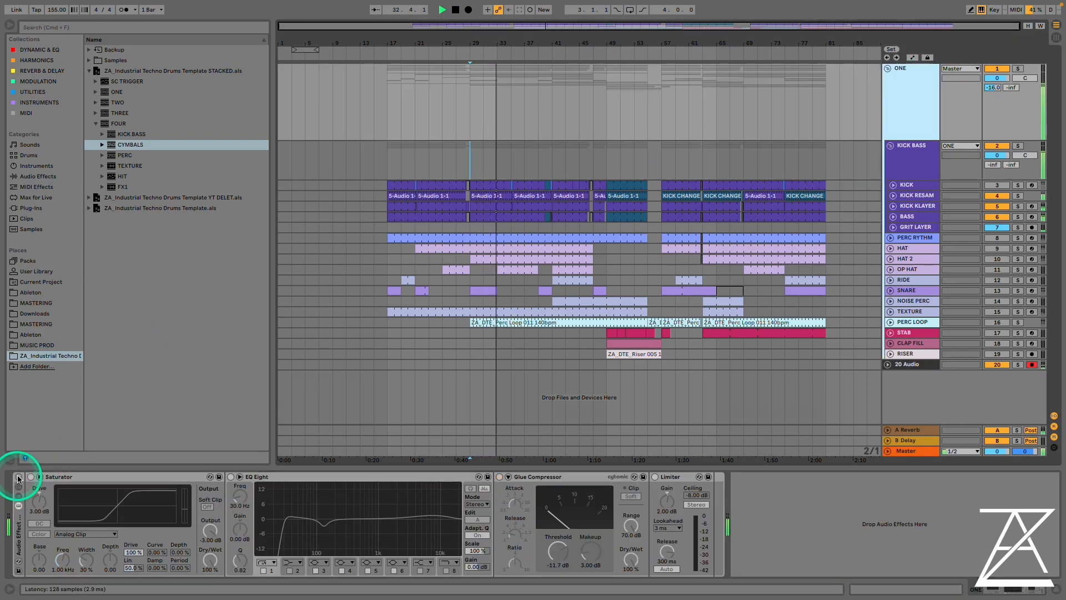
click(18, 477)
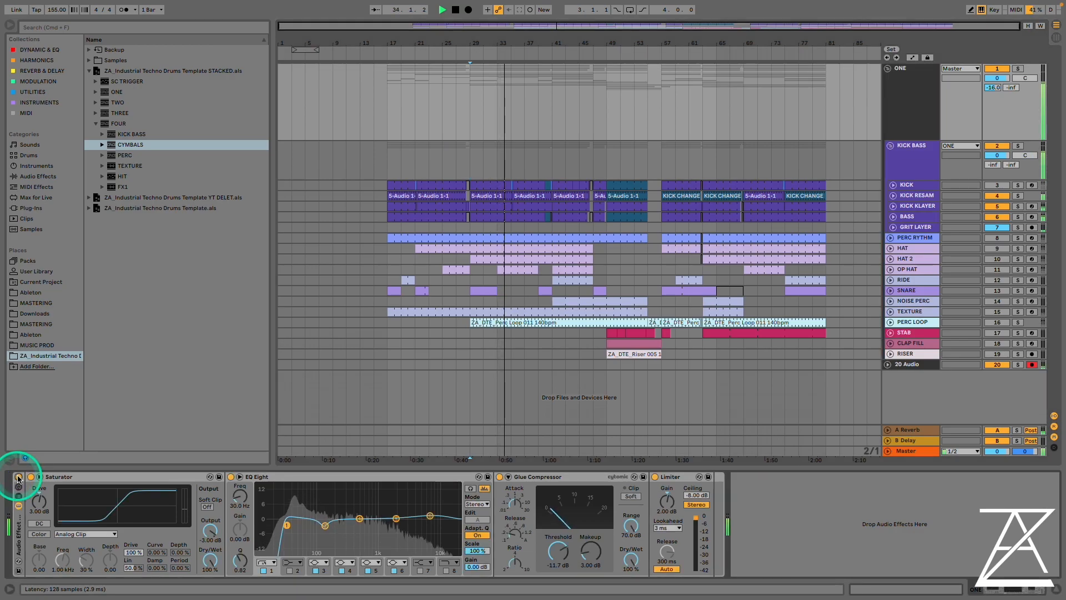
click(18, 477)
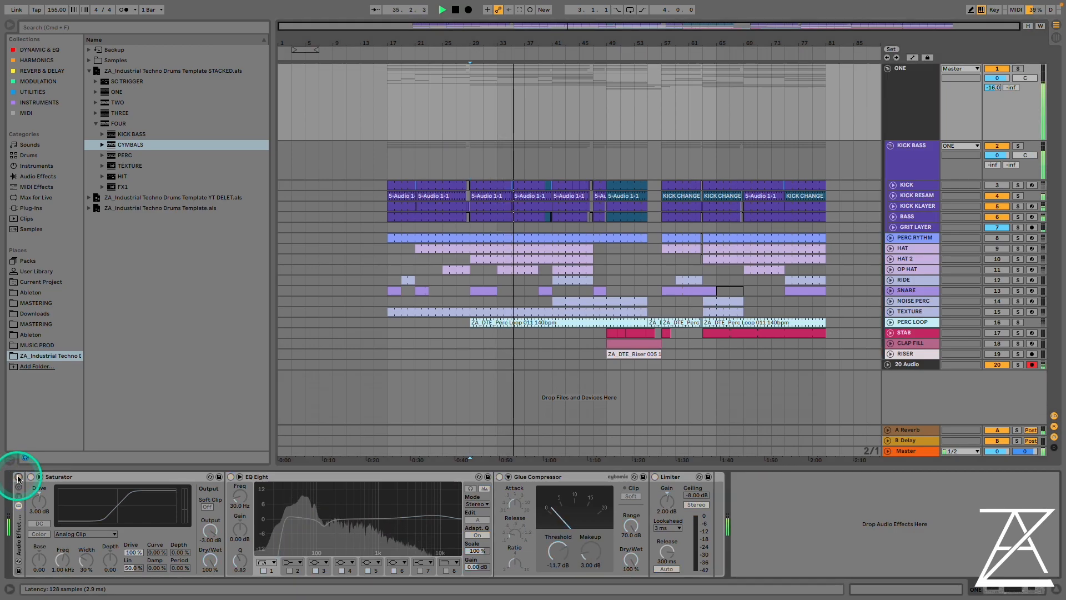
- Compare KICK BASS with its effect rack bypassed and active, and stop playback with the rack active
click(928, 167)
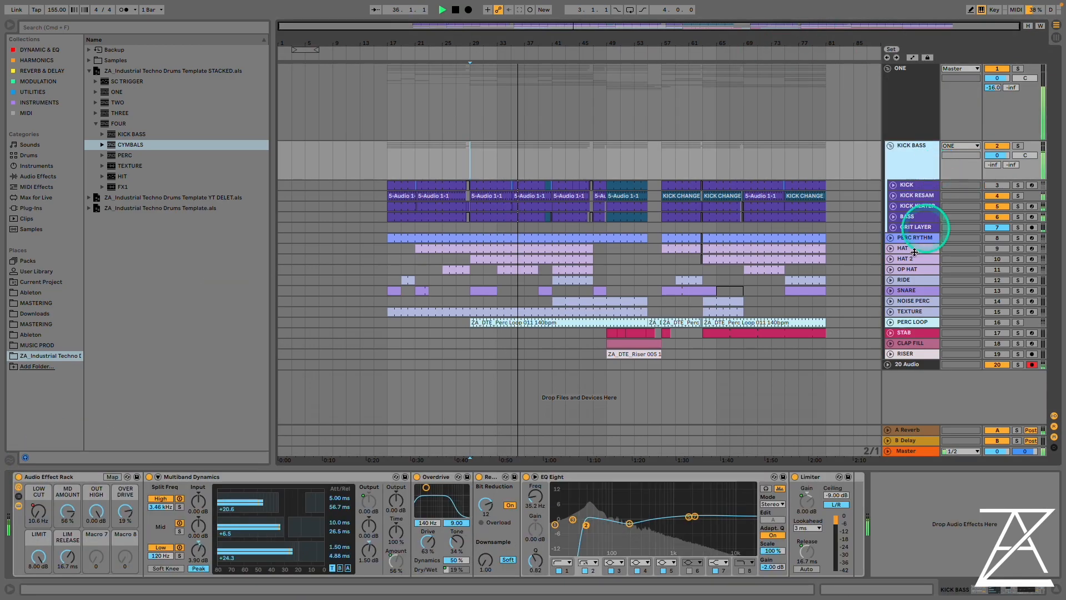
click(18, 477)
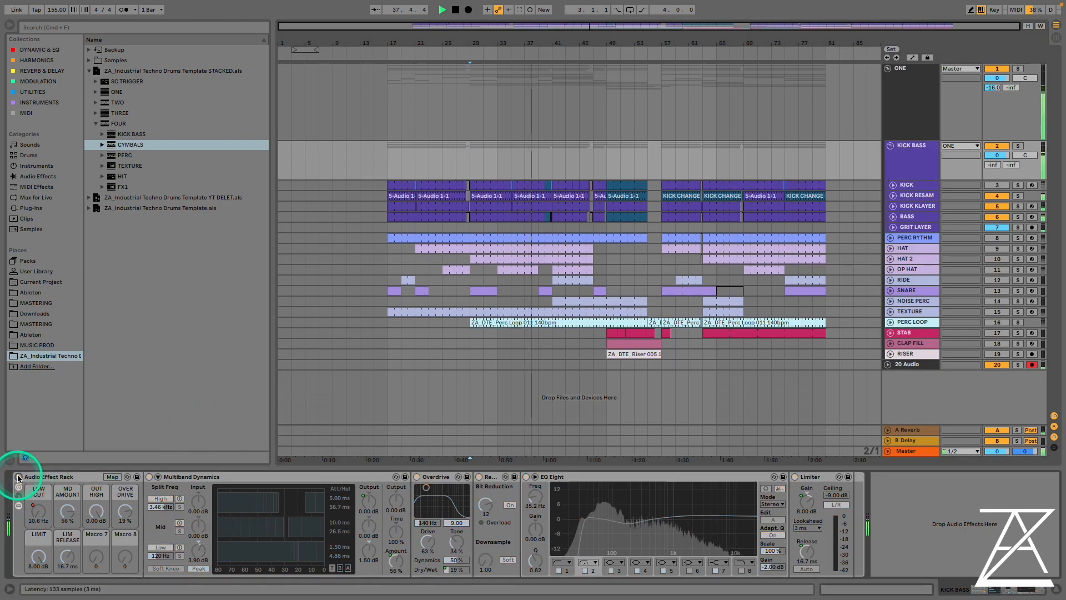
click(19, 478)
key(space)
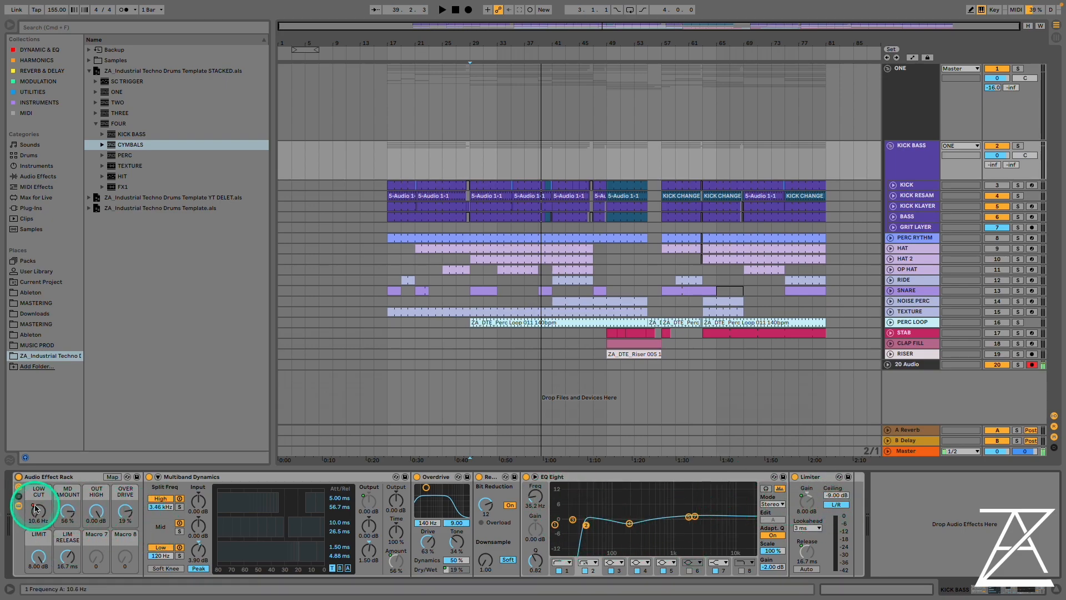
- Turn off the Limiter, EQ Eight, Multiband Dynamics and Overdrive inside the KICK BASS effect rack
drag(38, 511, 38, 505)
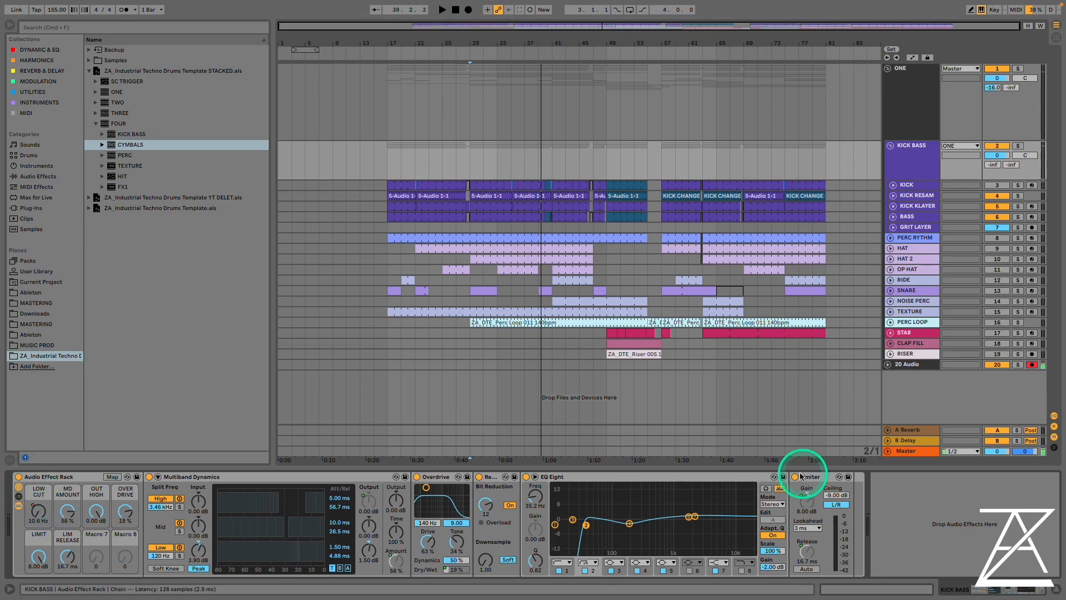
click(795, 476)
click(527, 476)
click(149, 476)
click(417, 476)
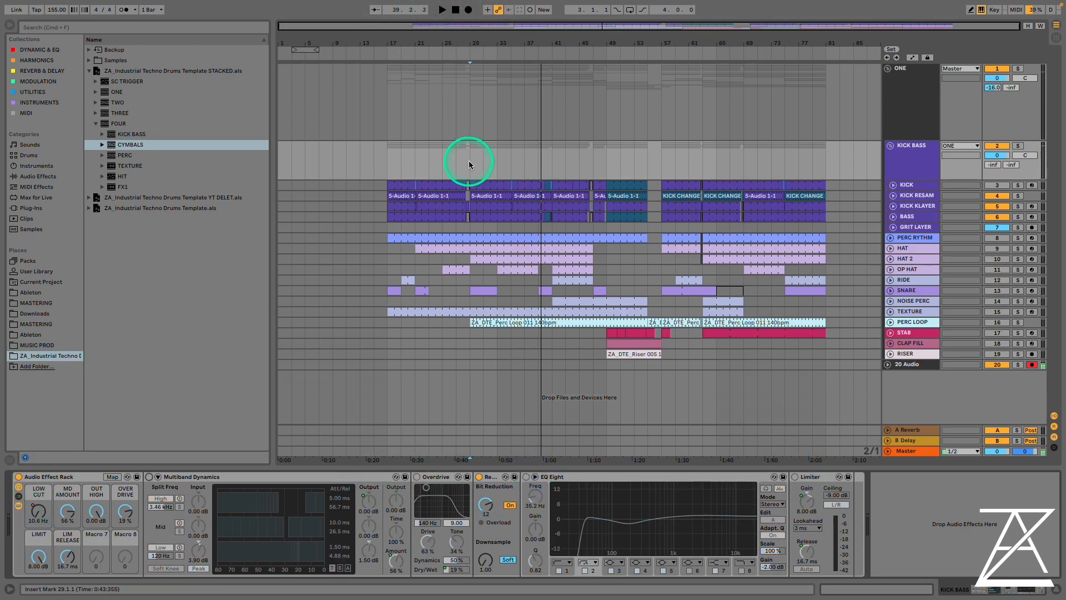
- Compare Multiband Dynamics on and off on KICK BASS while playing from bar 29, leaving it on
click(468, 162)
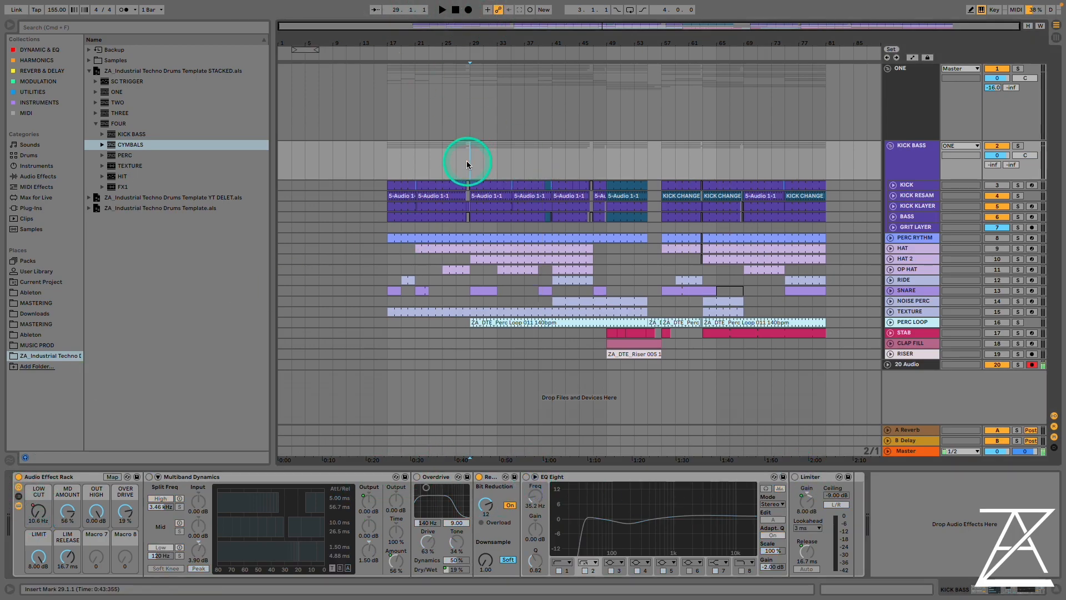
click(149, 476)
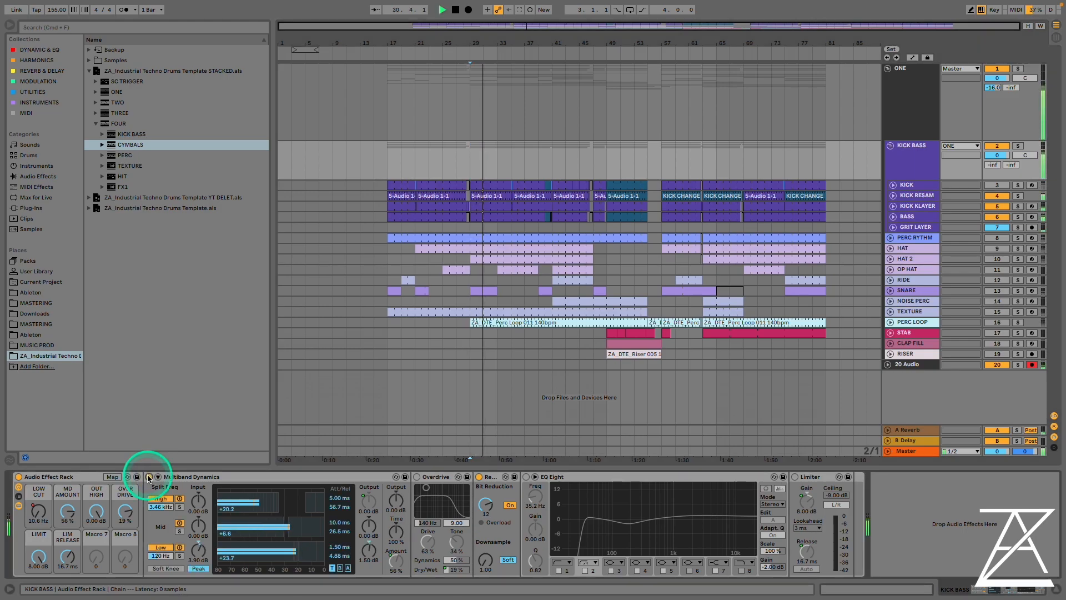
click(149, 477)
click(148, 477)
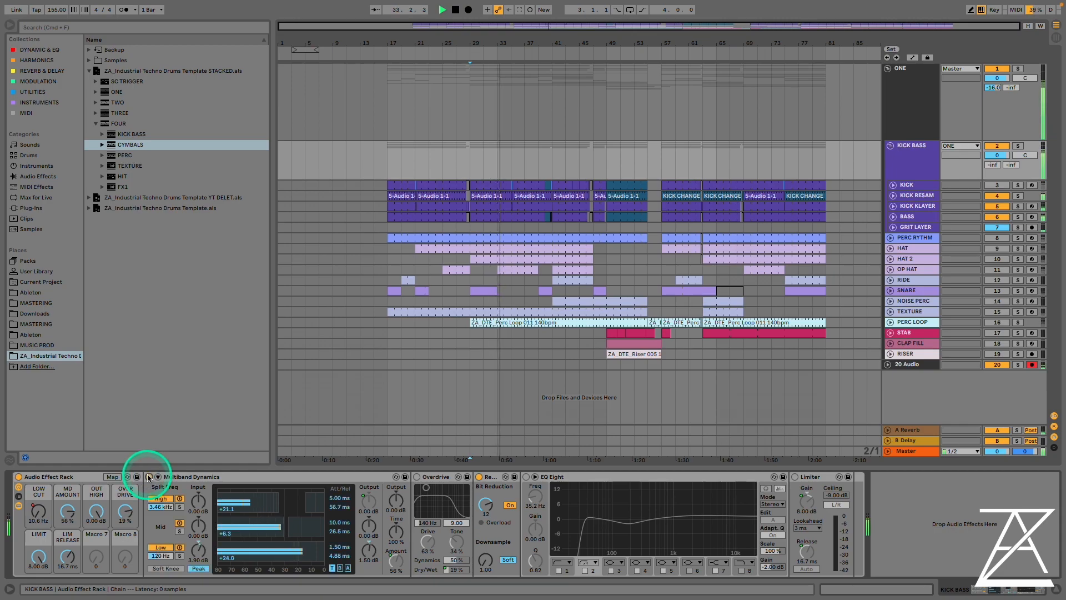
click(601, 419)
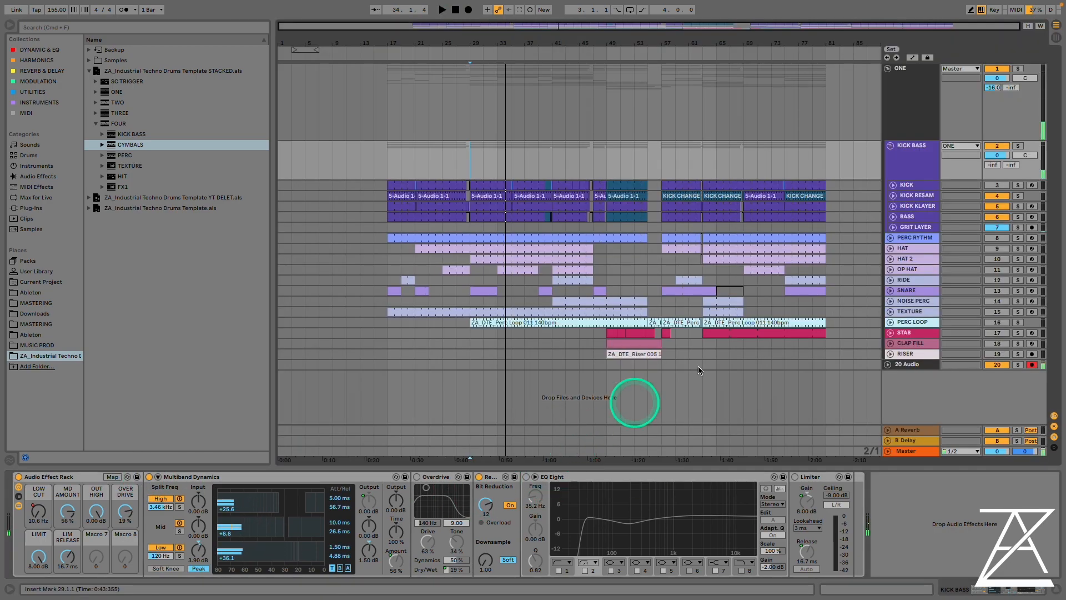
- Deactivate the BASS, GRIT LAYER and KICK KLAYER tracks and audition KICK RESAM alone
click(997, 217)
click(997, 227)
click(997, 207)
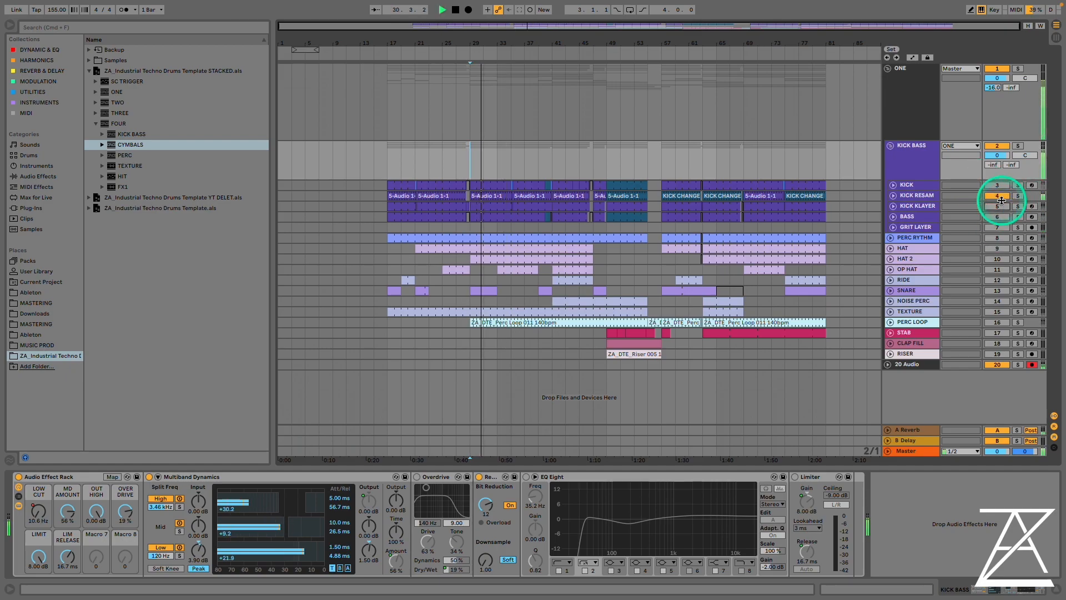
- Deactivate KICK RESAM and audition KICK KLAYER alone from bar 29 with its devices in view
click(997, 196)
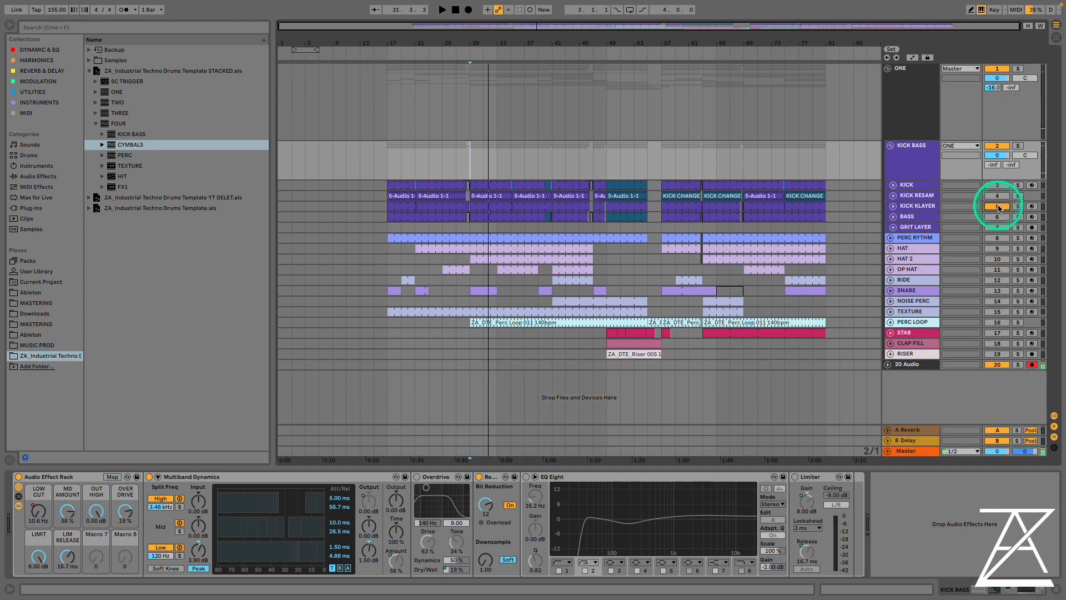
key(space)
click(916, 206)
click(498, 424)
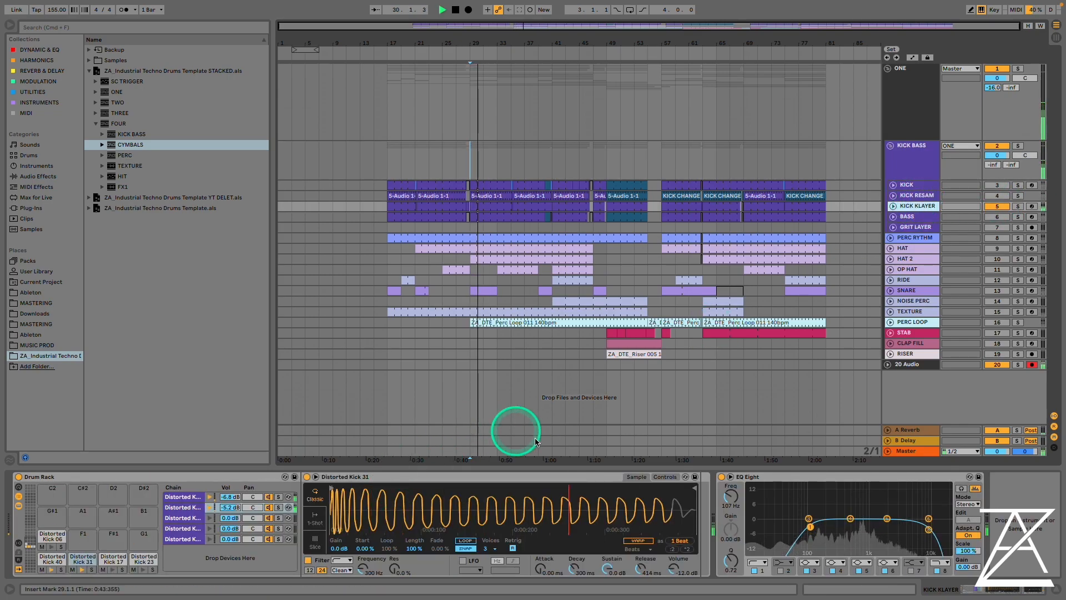
key(space)
- Activate BASS in place of KICK KLAYER and audition it from bar 29 with its device chain in view
click(1000, 217)
click(1000, 207)
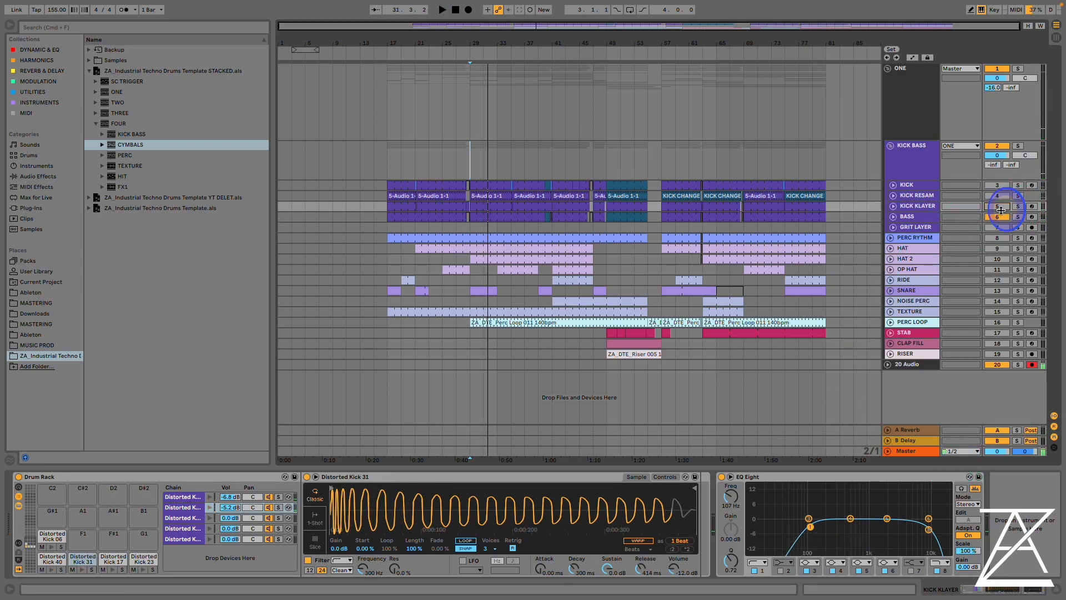
key(space)
click(923, 220)
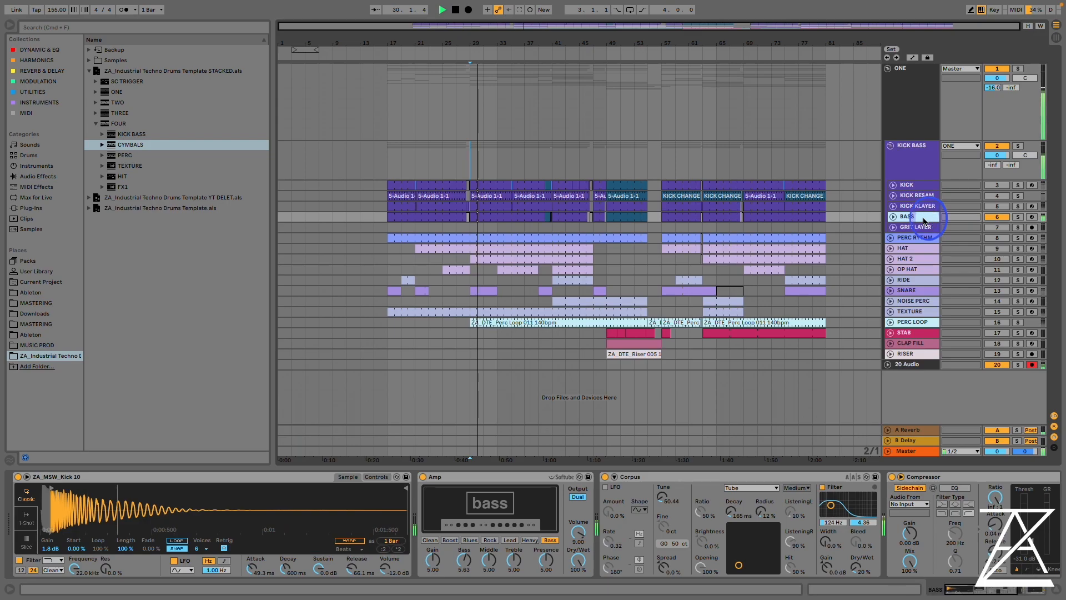
key(space)
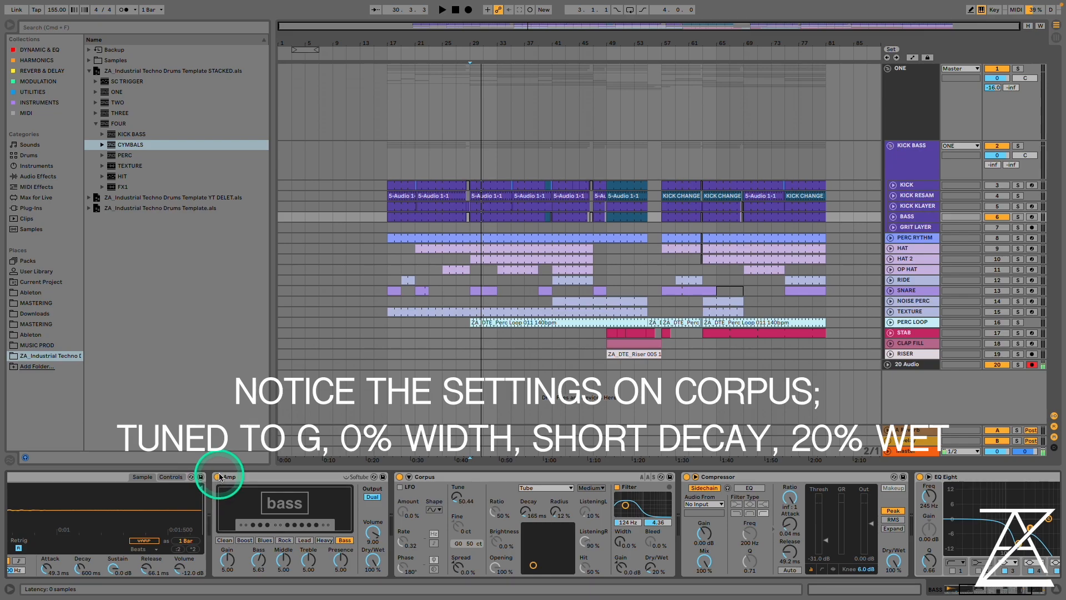
- Audition BASS with its Amp, Corpus and Compressor bypassed, and re-enable all three devices
key(space)
click(217, 476)
click(399, 476)
click(686, 476)
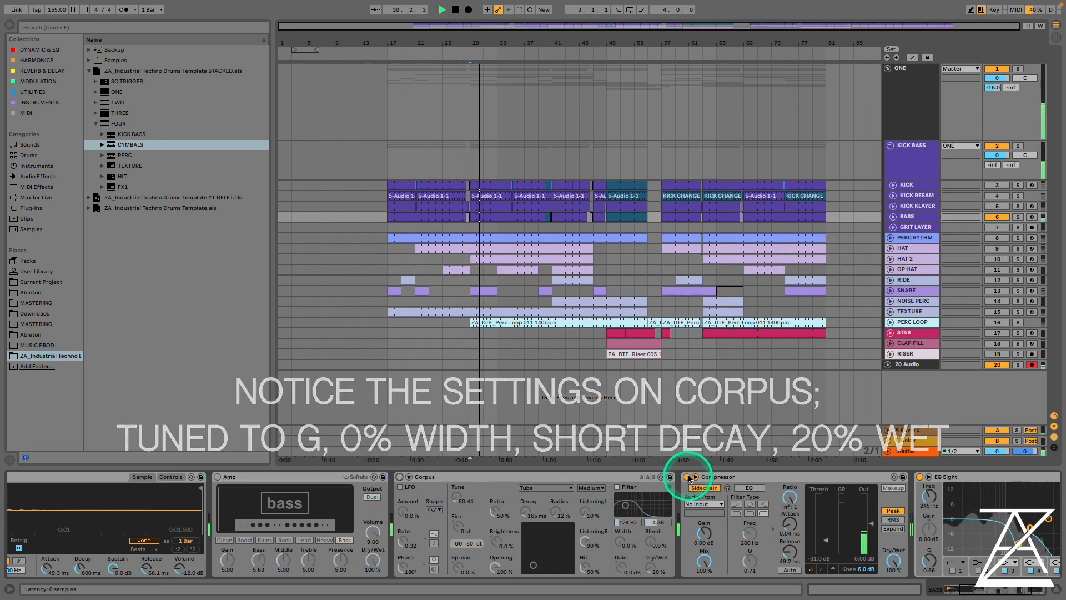
click(218, 477)
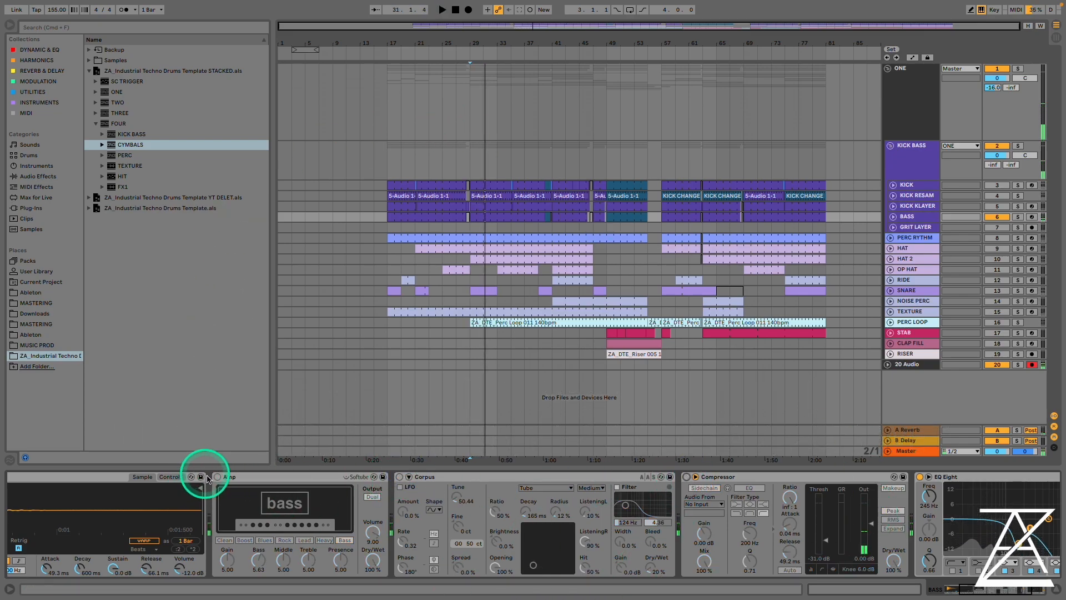
click(399, 476)
click(687, 477)
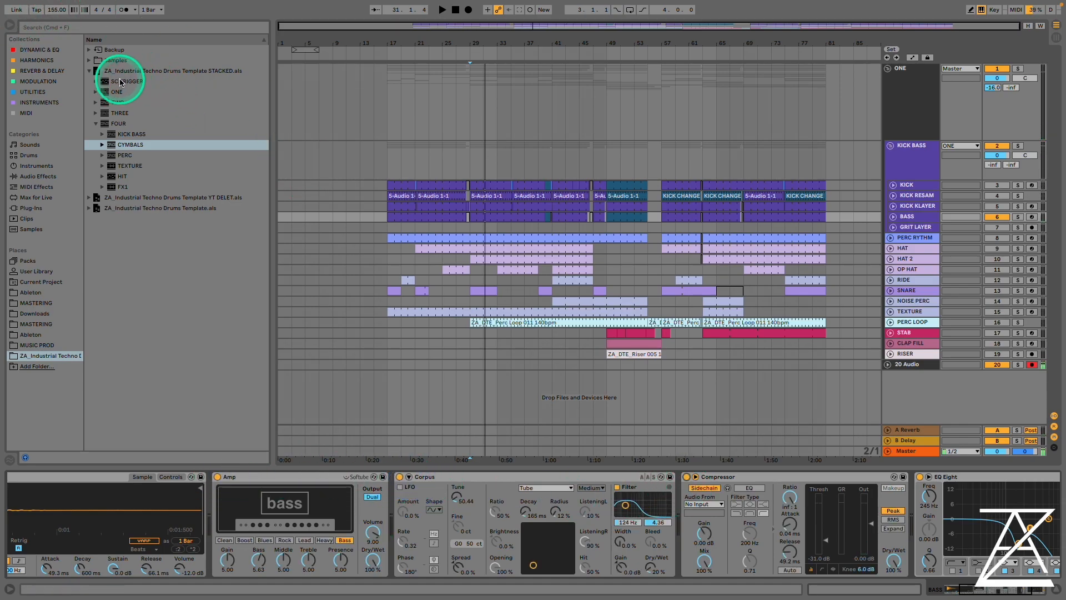
- Add the template's SC TRIGGER track above ONE and choose it as the sidechain source of the BASS Compressor
click(120, 82)
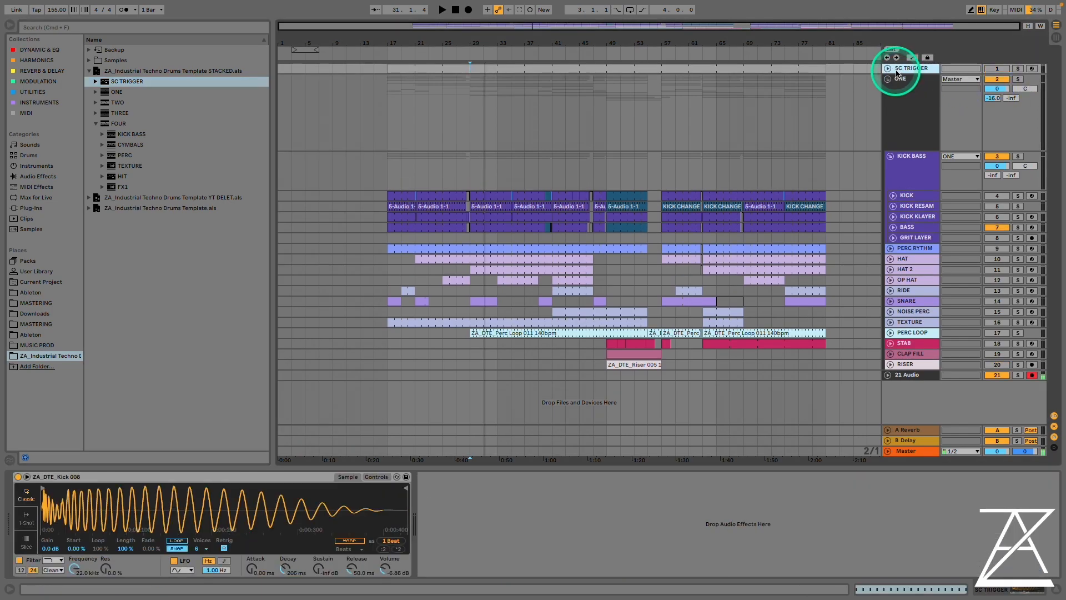
click(914, 229)
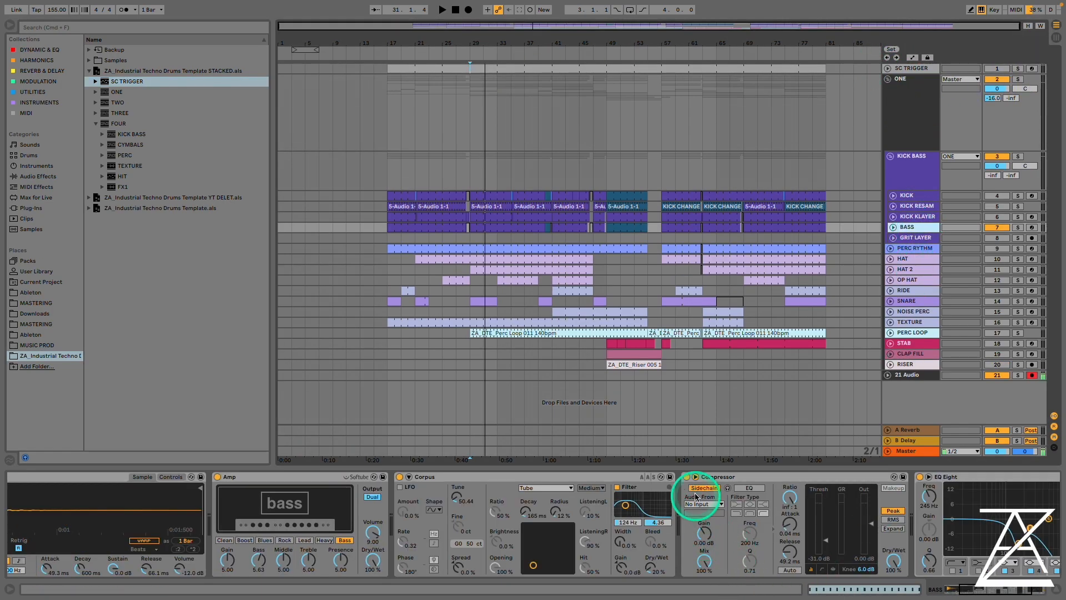
click(701, 504)
click(705, 296)
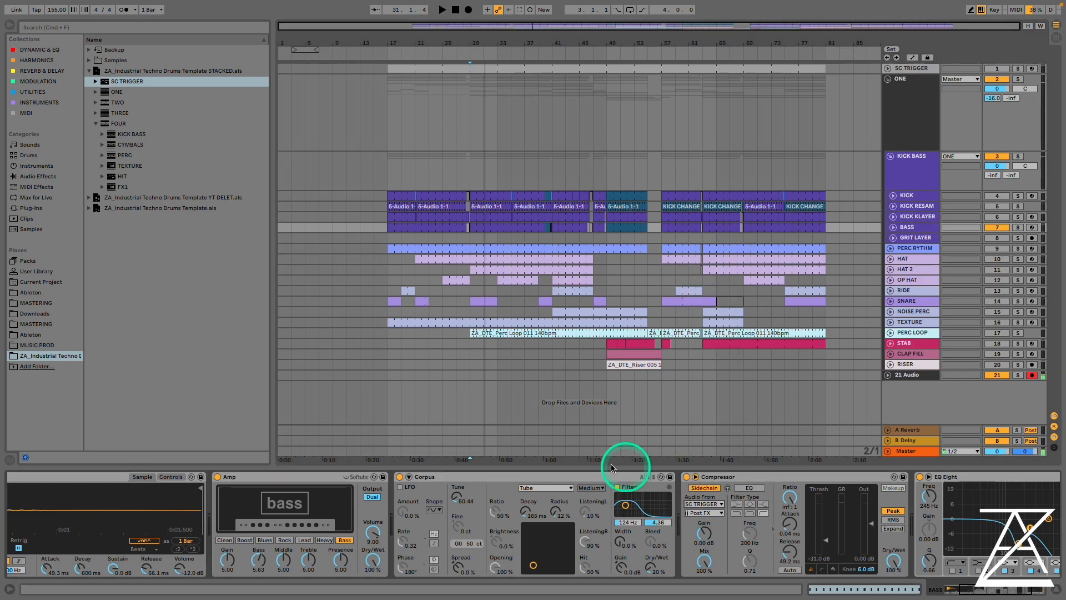
- Play from bar 29 and adjust the BASS Compressor's threshold to -30.0 dB
key(space)
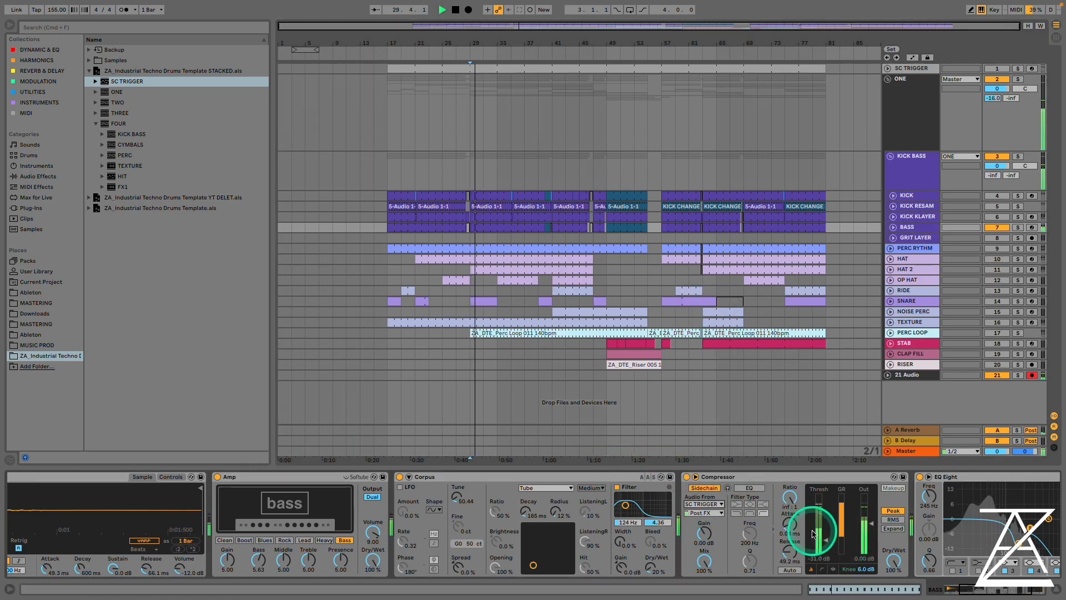
drag(826, 534, 830, 509)
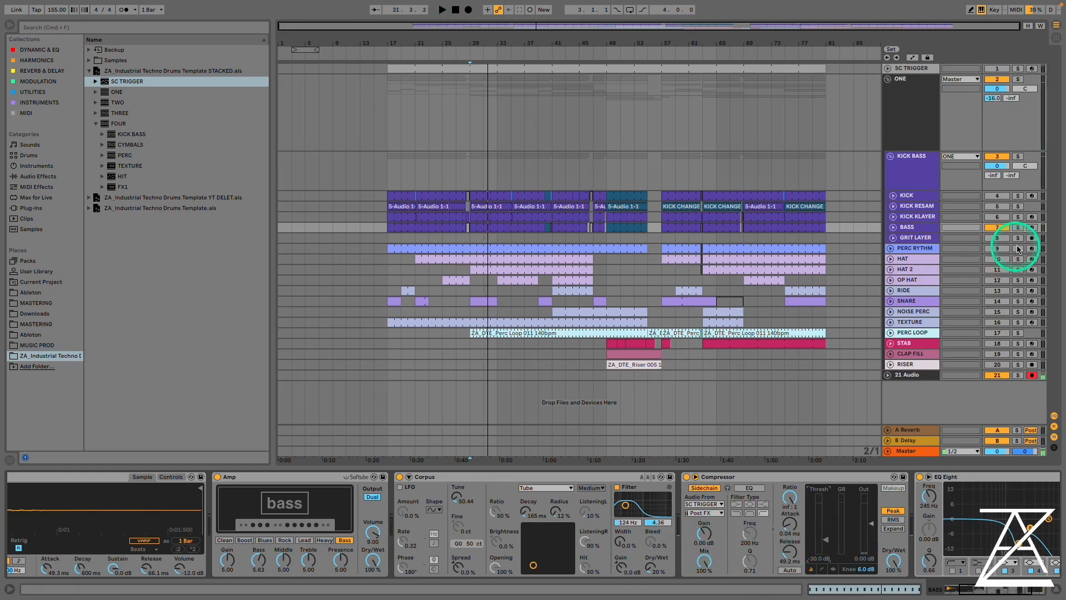
- Activate GRIT LAYER in place of BASS and audition it from bar 29 with the KICK BASS group's devices in view
click(998, 237)
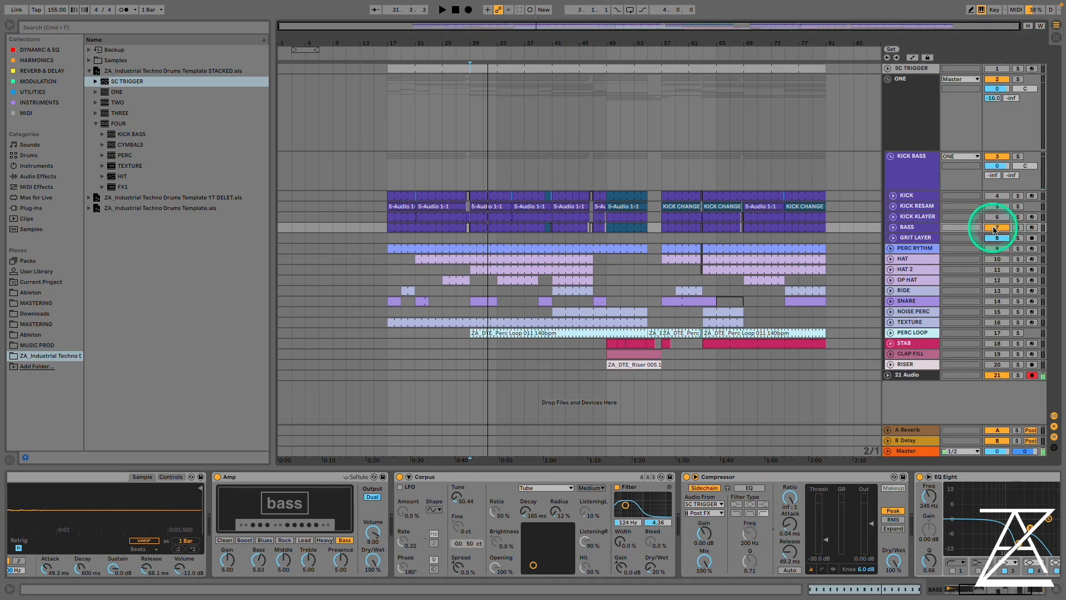
key(space)
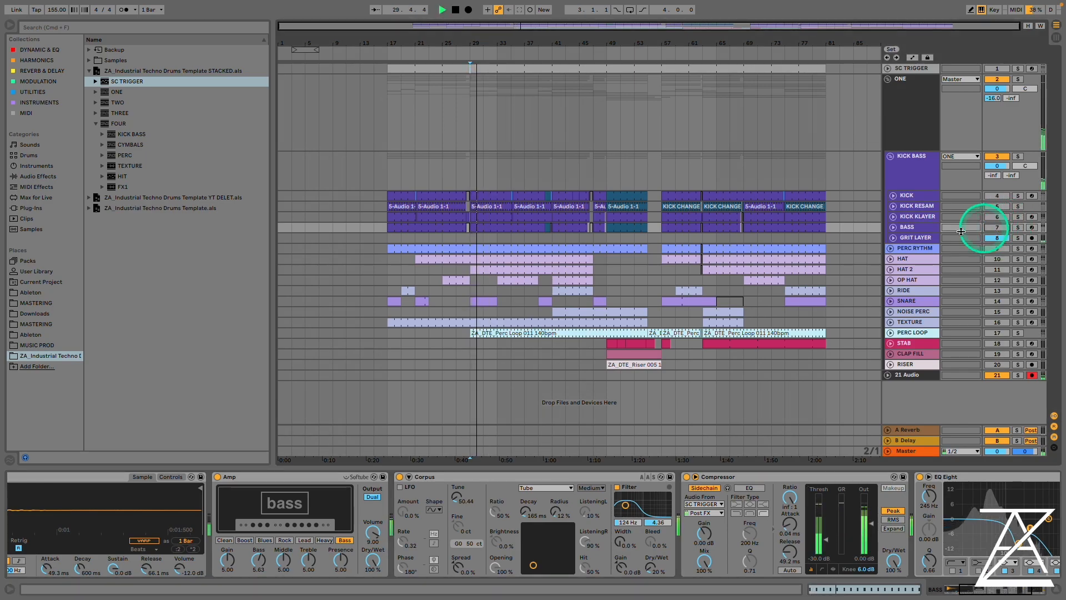
click(905, 173)
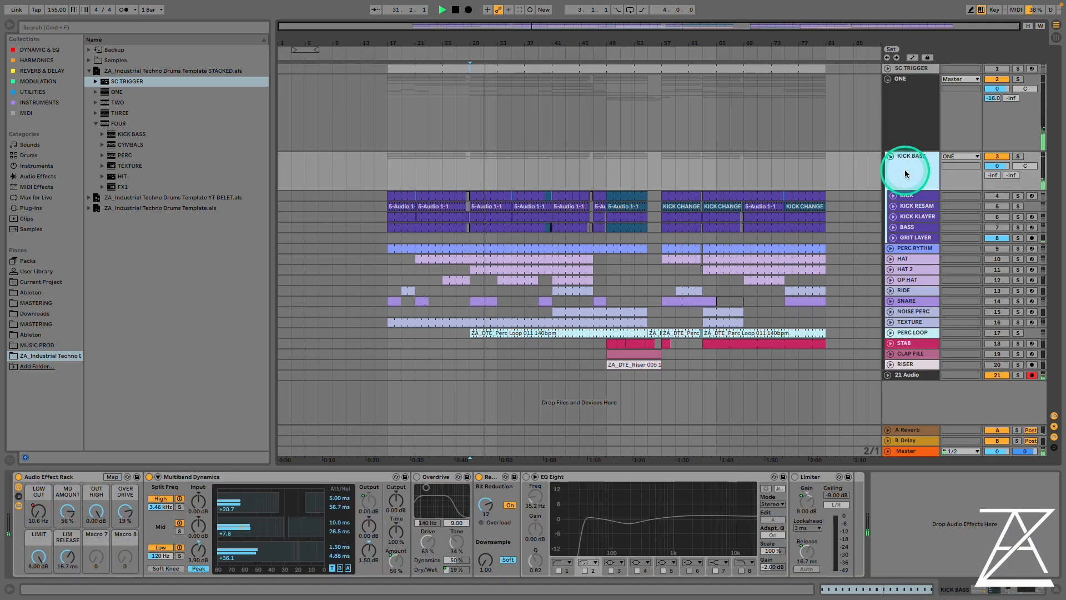
key(space)
click(528, 268)
- Examine GRIT LAYER's audio input routing from KICK in Session View and compare the KICK and GRIT LAYER device chains
click(918, 237)
key(Tab)
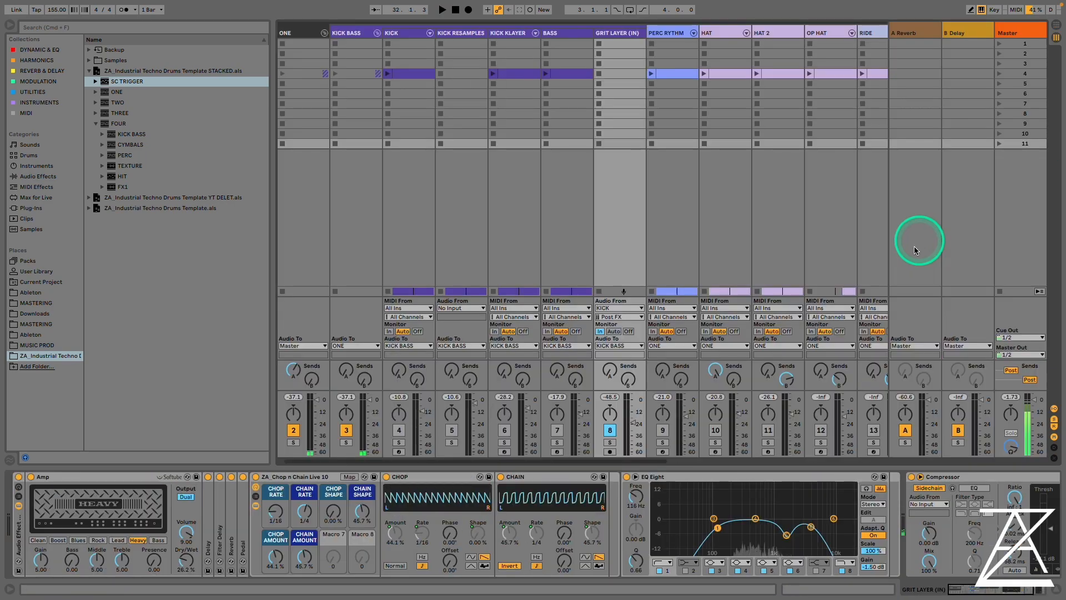
click(620, 317)
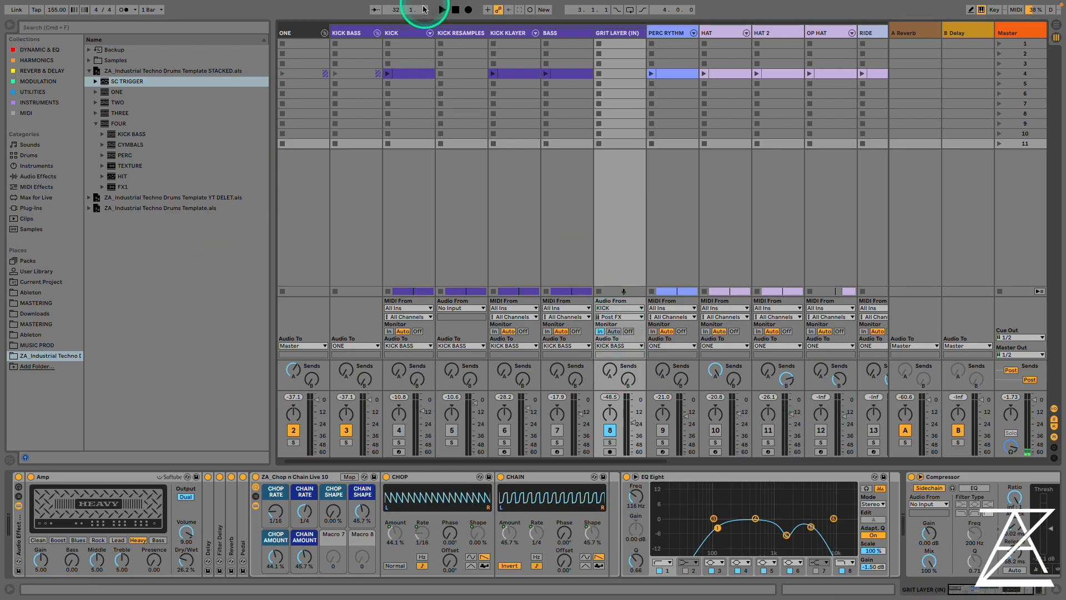
click(409, 34)
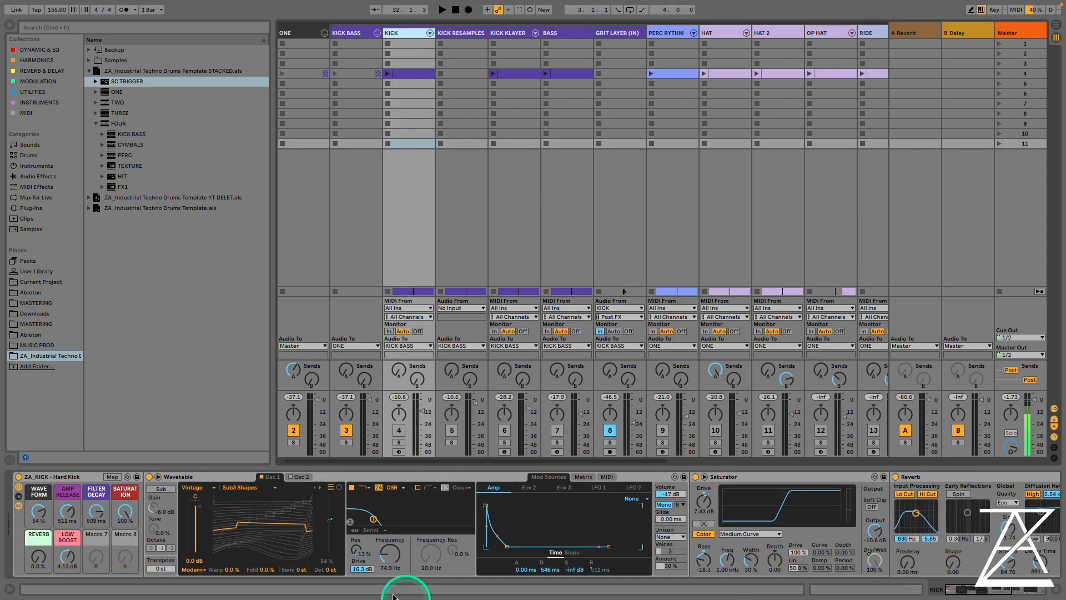
click(402, 292)
click(618, 33)
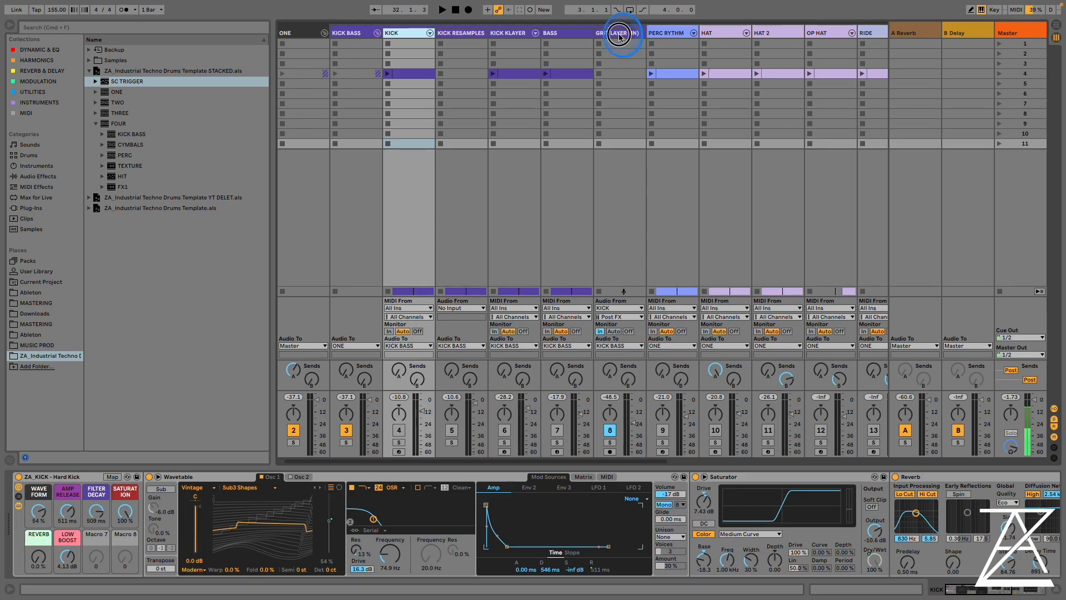
click(640, 150)
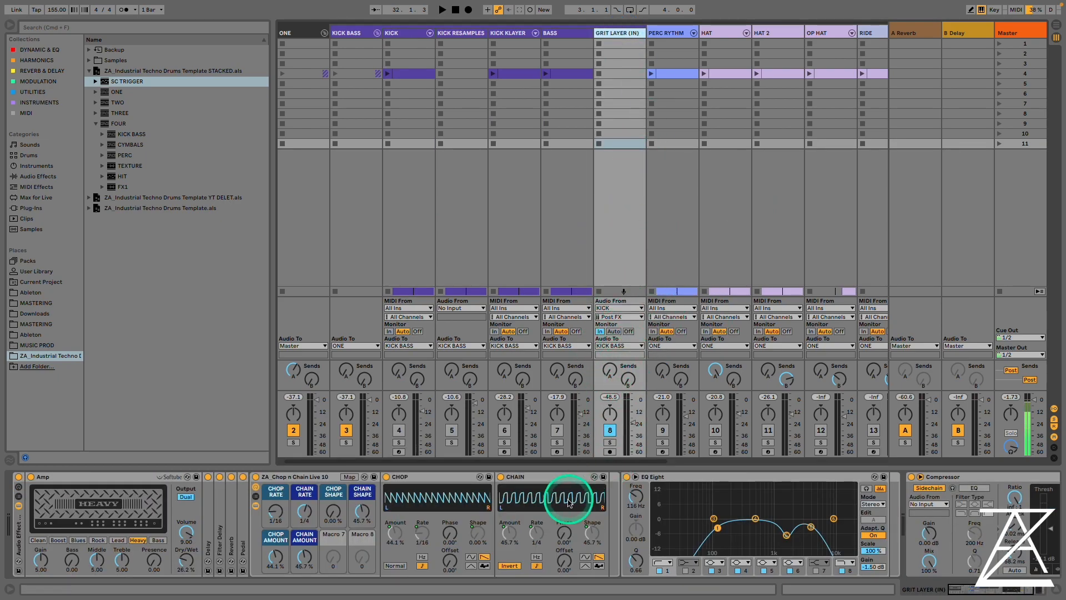
- Unfold the Delay, Filter Delay, Reverb and Pedal devices in GRIT LAYER's effect chain for inspection
double_click(209, 519)
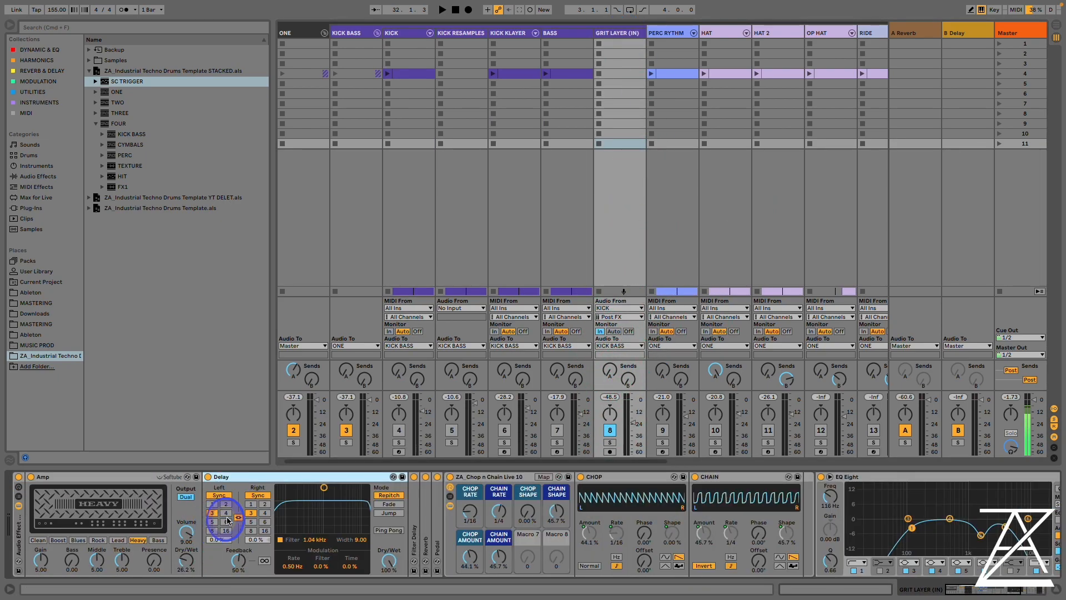
click(420, 506)
double_click(420, 507)
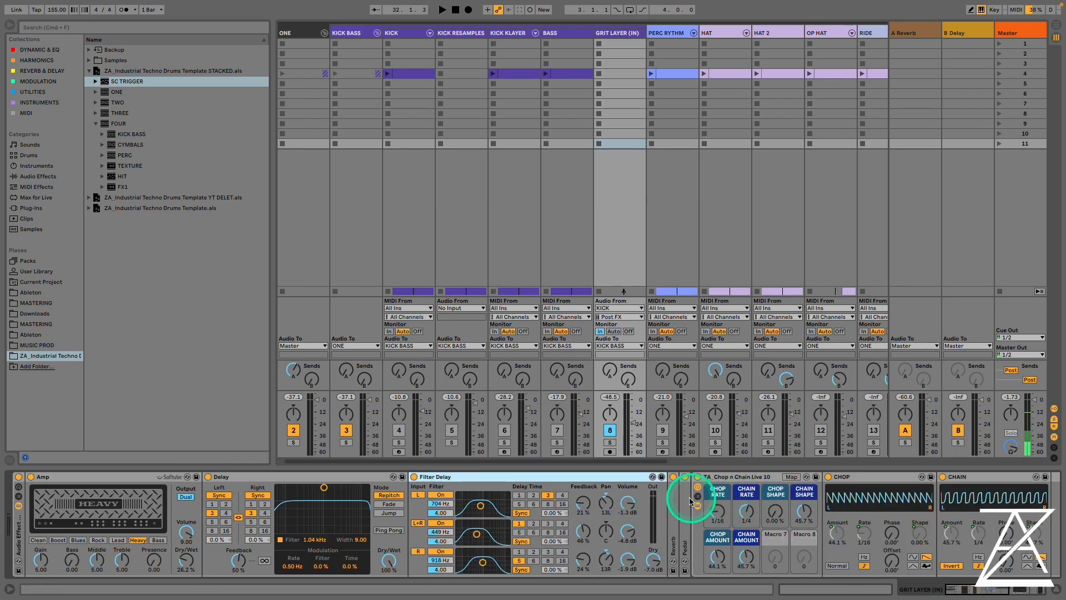
double_click(671, 509)
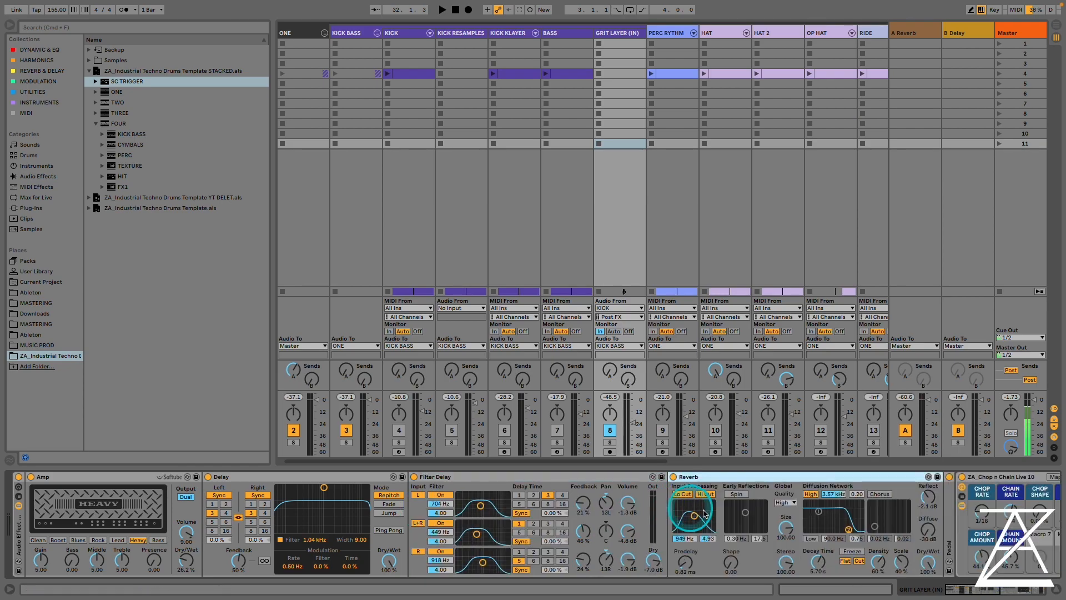
double_click(950, 507)
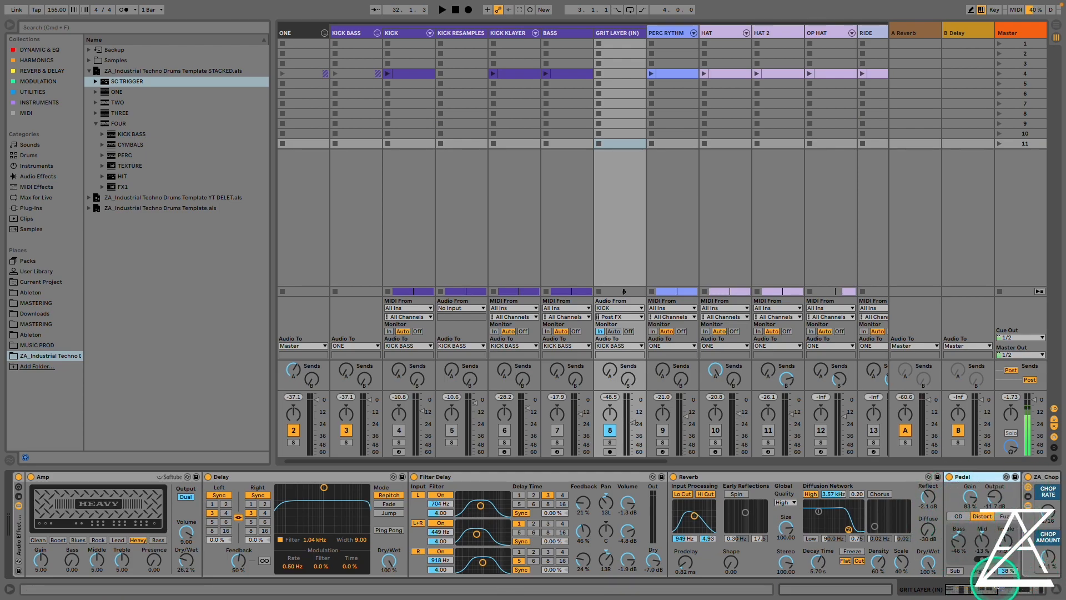
drag(976, 589, 1004, 590)
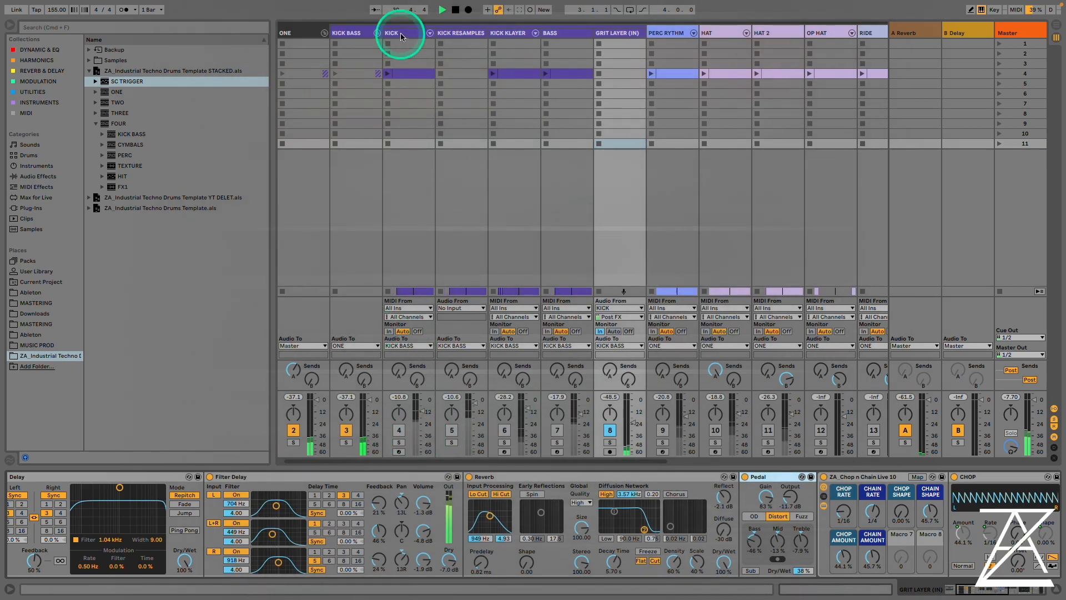
- Enable the Overdrive, EQ Eight and Limiter on the KICK BASS group during playback
click(352, 33)
click(417, 476)
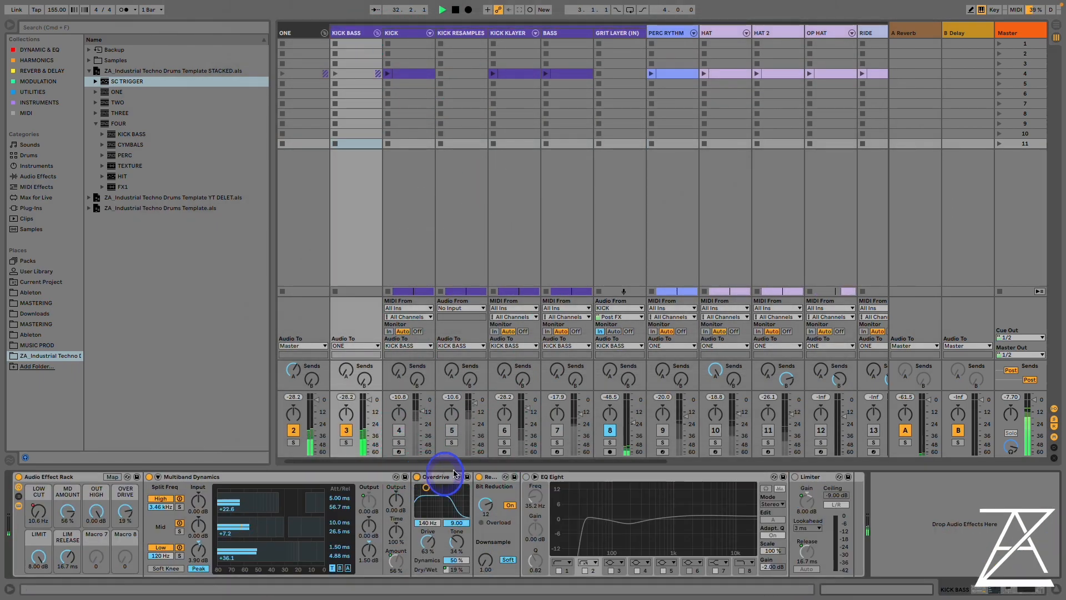
click(526, 476)
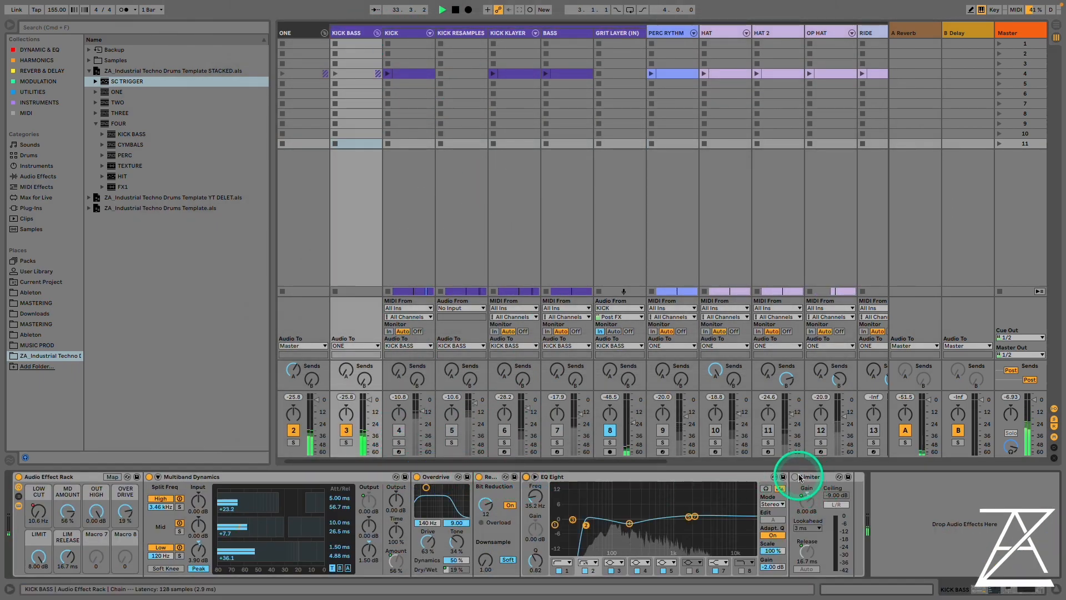
- Audition GRIT LAYER with its ZA_Chop n Chain Live 10 rack bypassed, and re-enable the rack
click(621, 33)
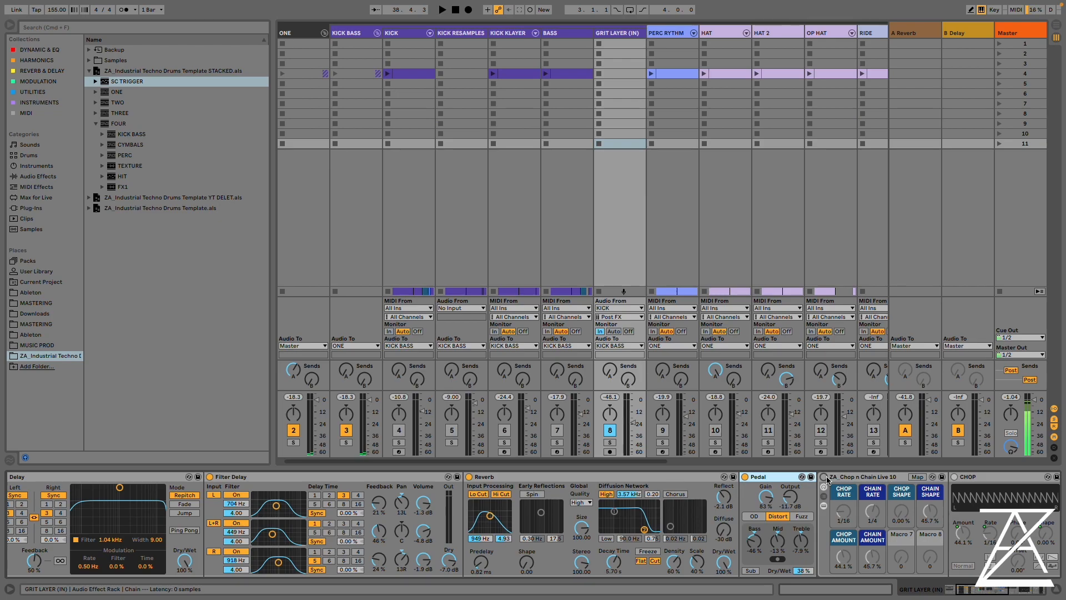
click(824, 476)
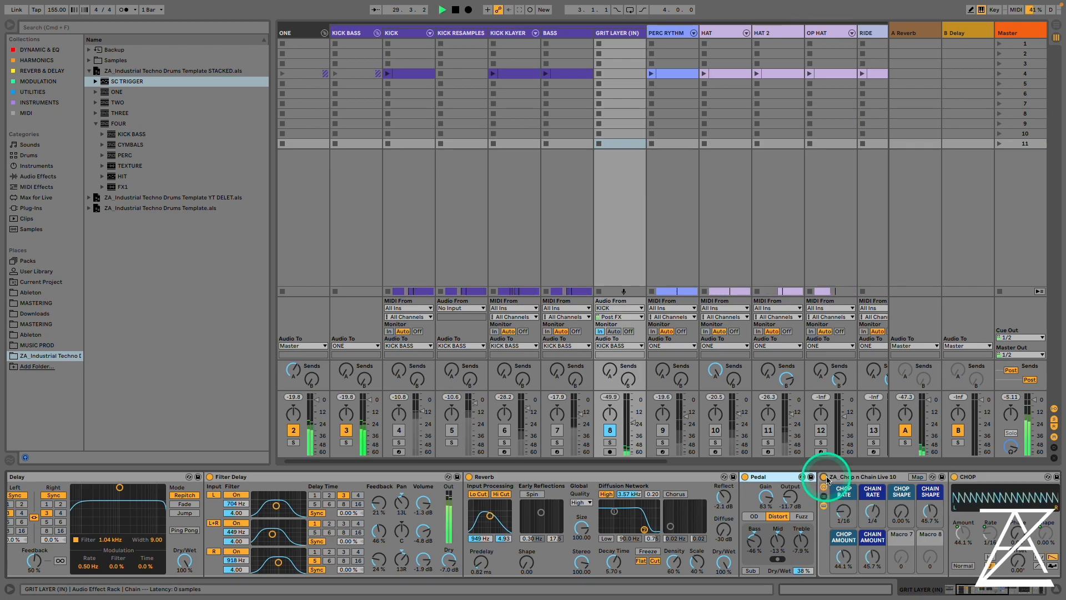
drag(1003, 593, 966, 591)
key(space)
- Activate BASS, KICK KLAYER, KICK RESAMPLES and KICK, and play all layers together with the mixer meters enlarged
click(557, 430)
click(505, 430)
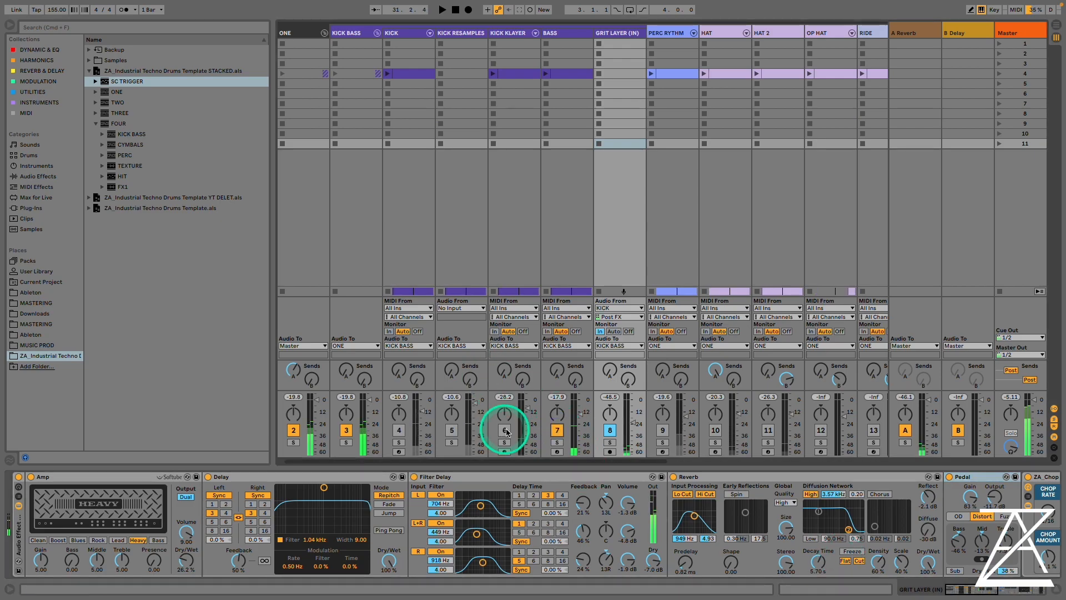
click(451, 429)
click(394, 432)
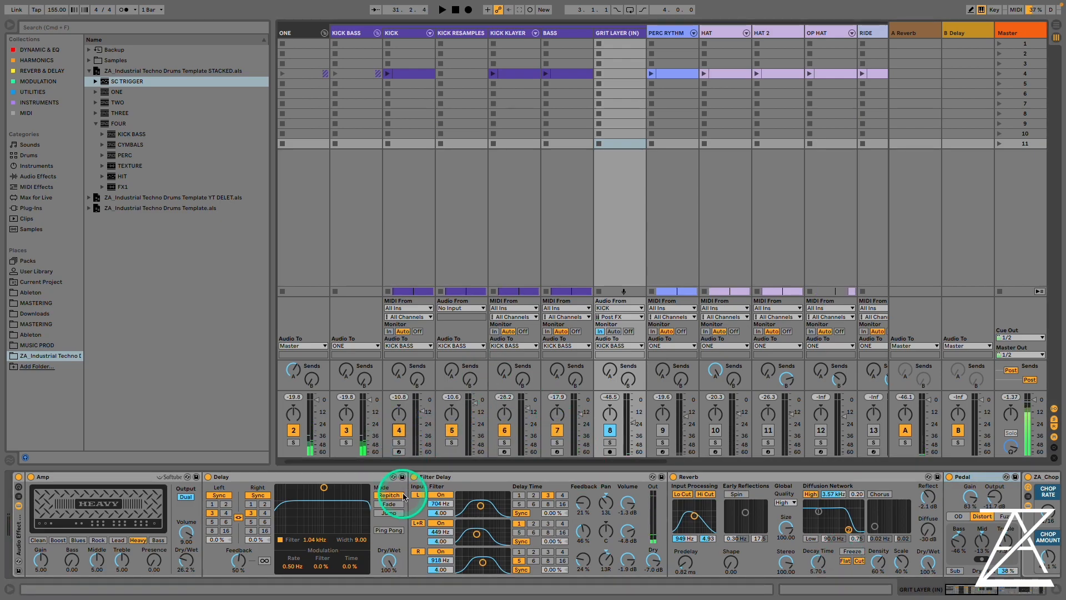
key(space)
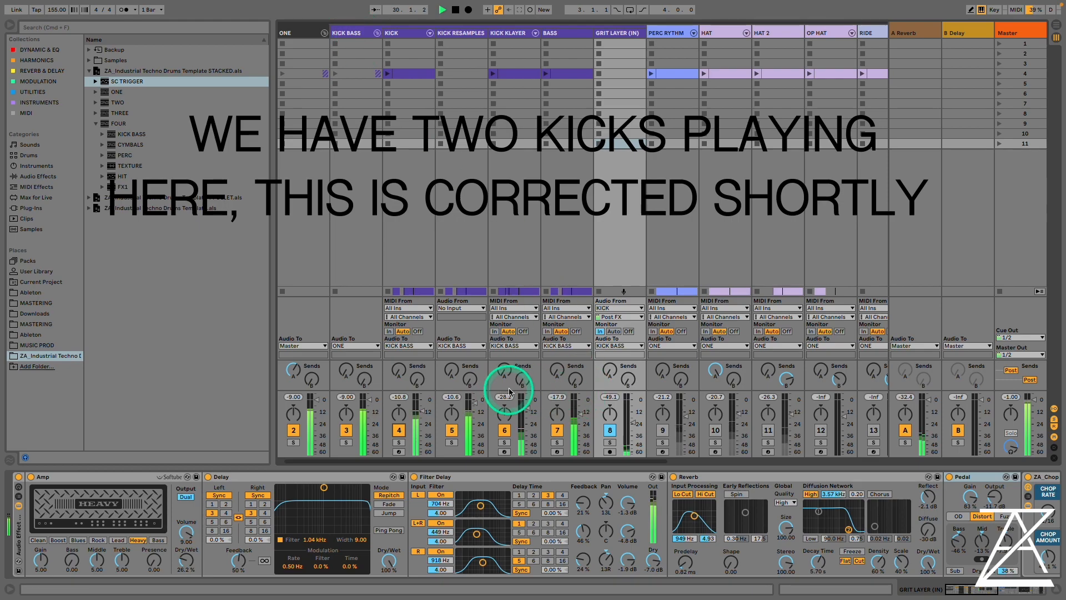
drag(510, 390, 514, 258)
key(space)
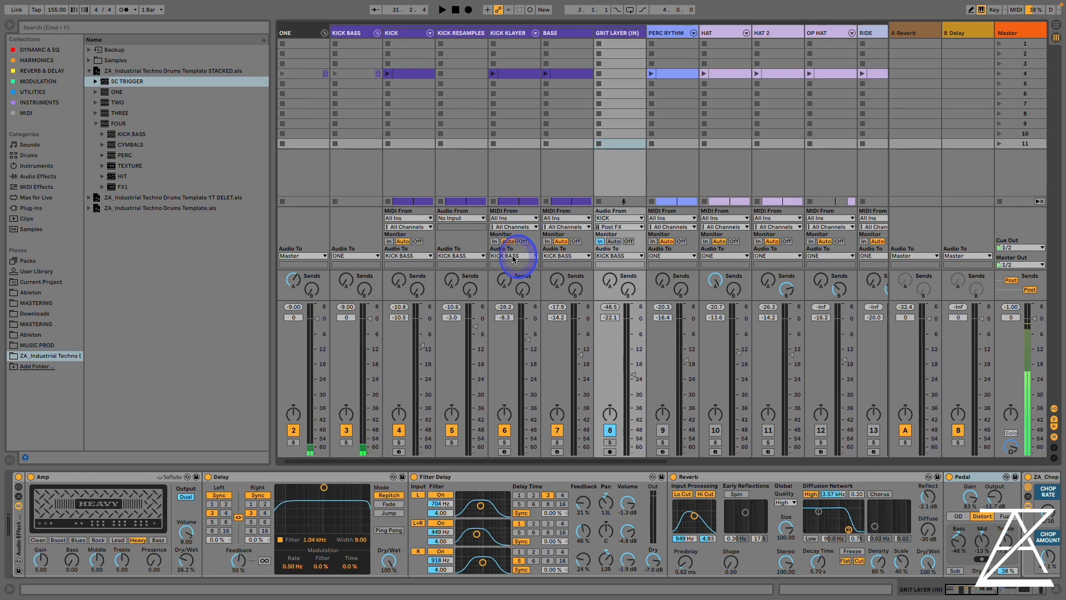
- Set the KICK BASS rack's MD AMOUNT macro to 70 %, comparing it with 0 % during playback
click(353, 35)
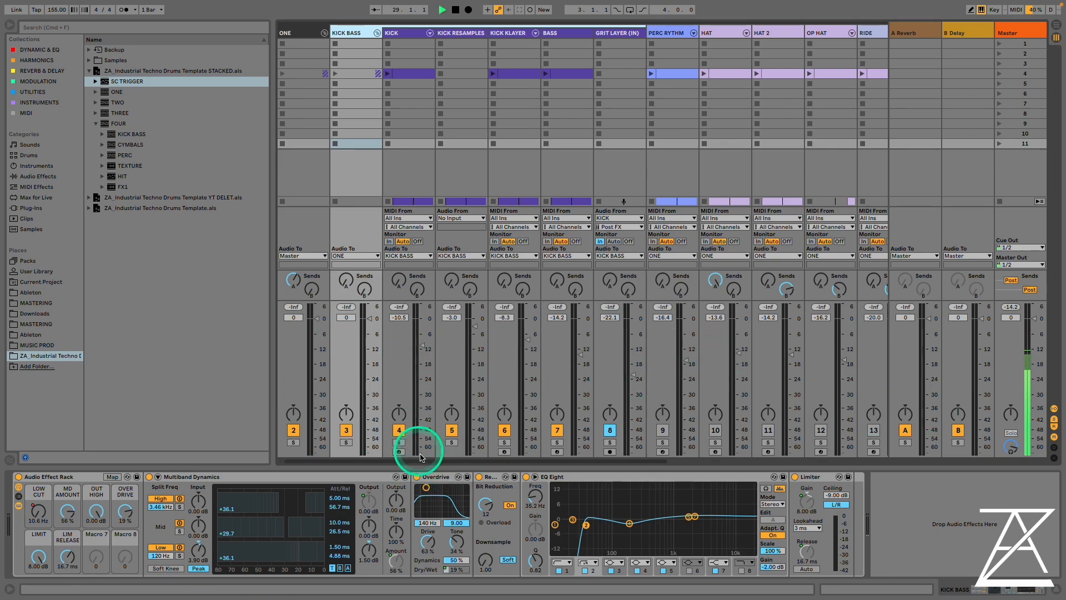
drag(67, 507, 67, 514)
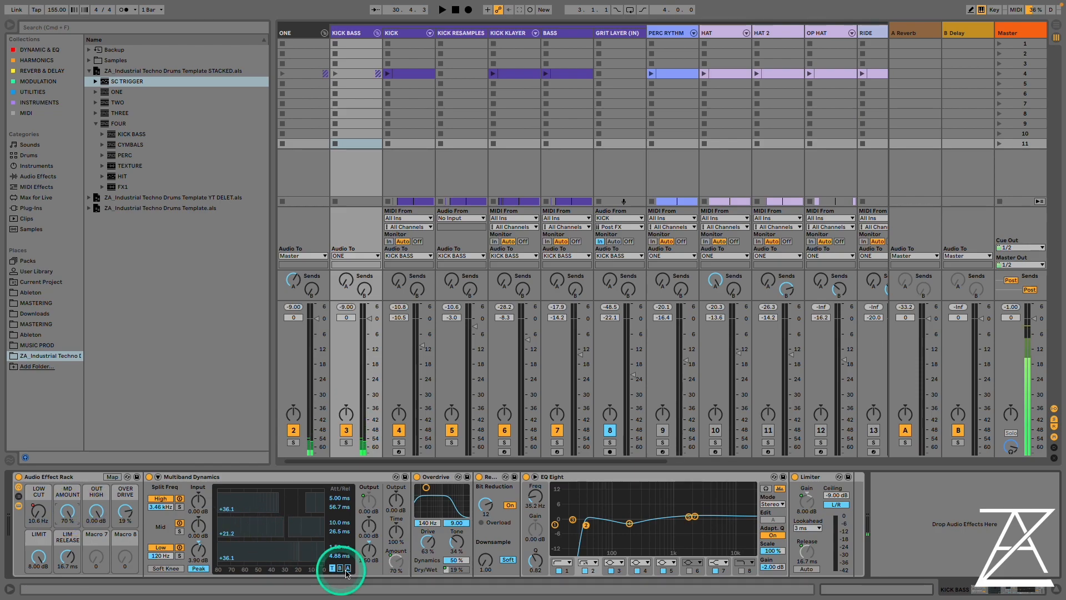
key(space)
drag(68, 513, 71, 514)
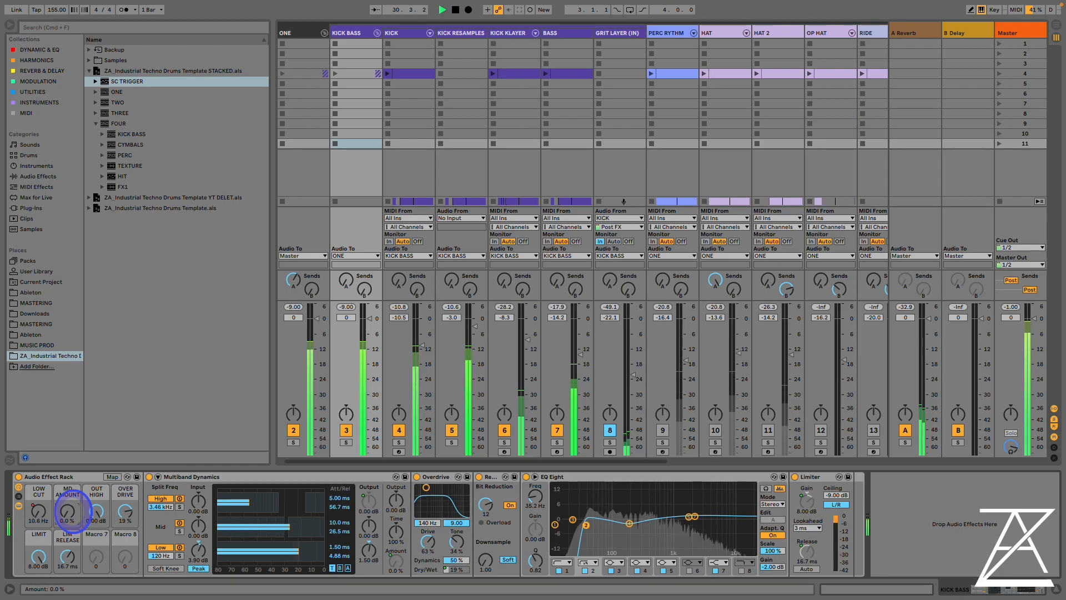
drag(73, 510, 73, 509)
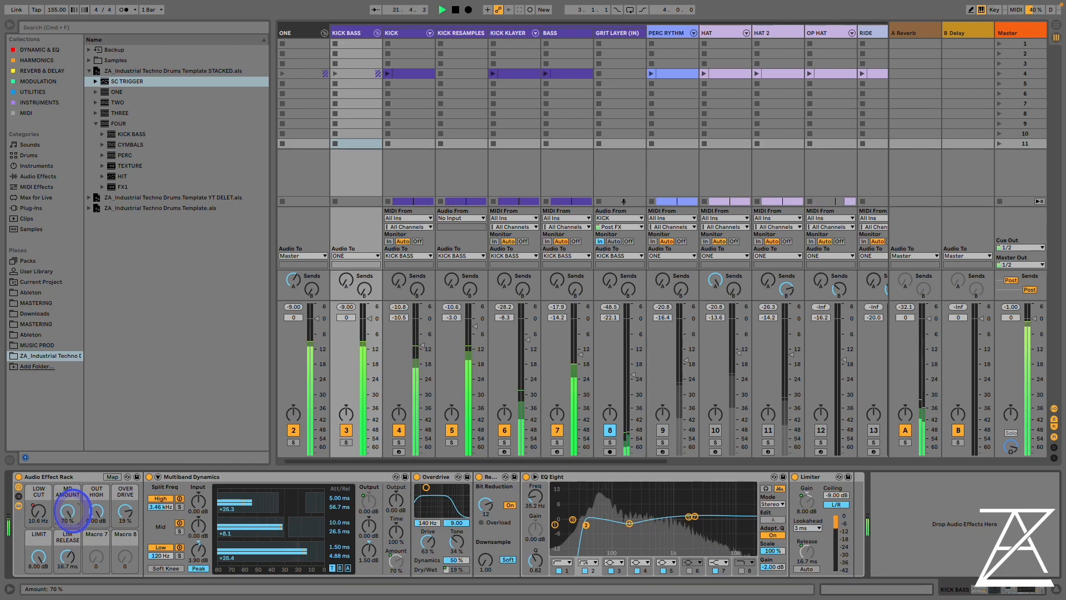
key(space)
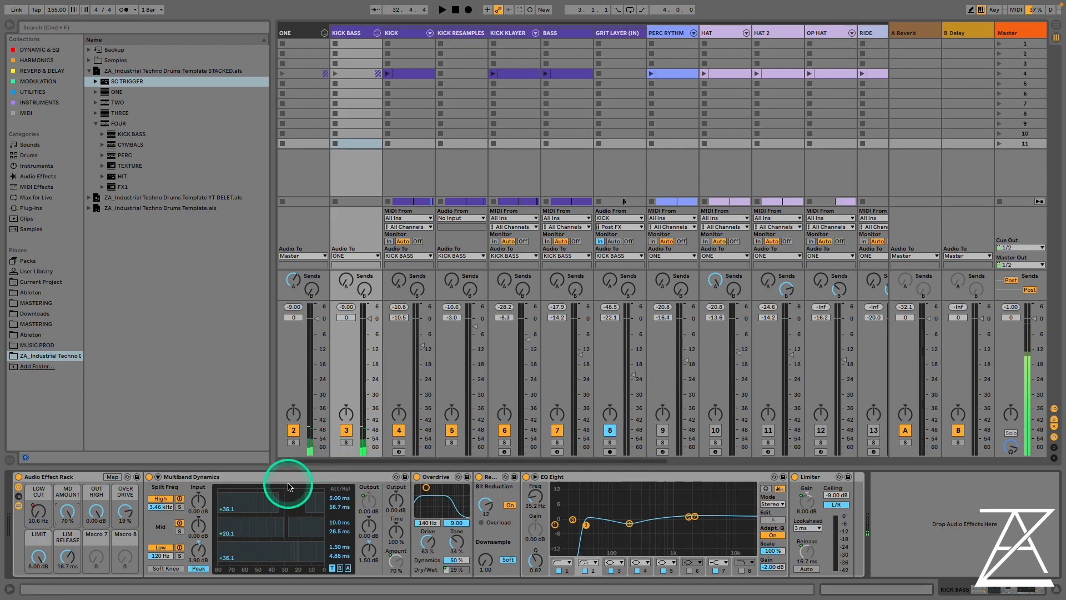
- Audition changes to the KICK BASS rack's OUT HIGH and OVER DRIVE macros and restore their settings
click(99, 496)
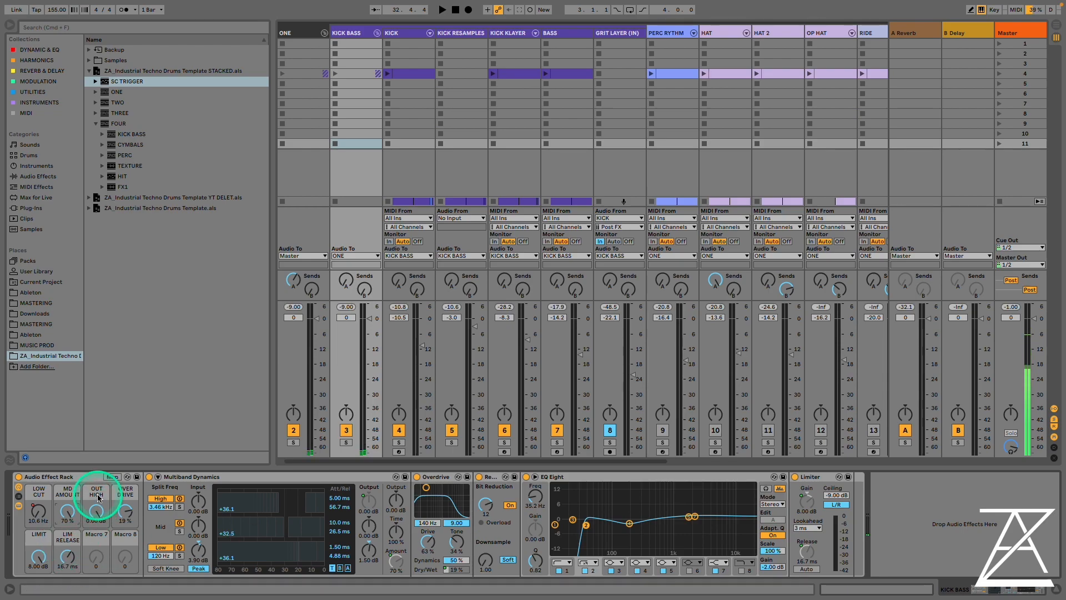
mouse_move(96, 512)
mouse_down()
mouse_move(83, 520)
mouse_move(104, 507)
mouse_up()
key(space)
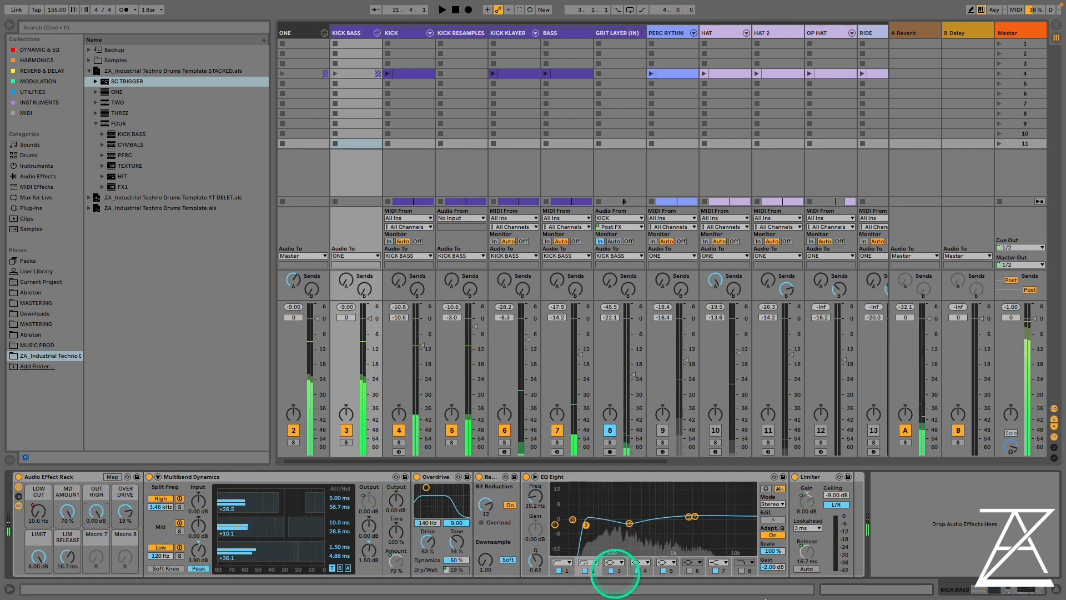
key(space)
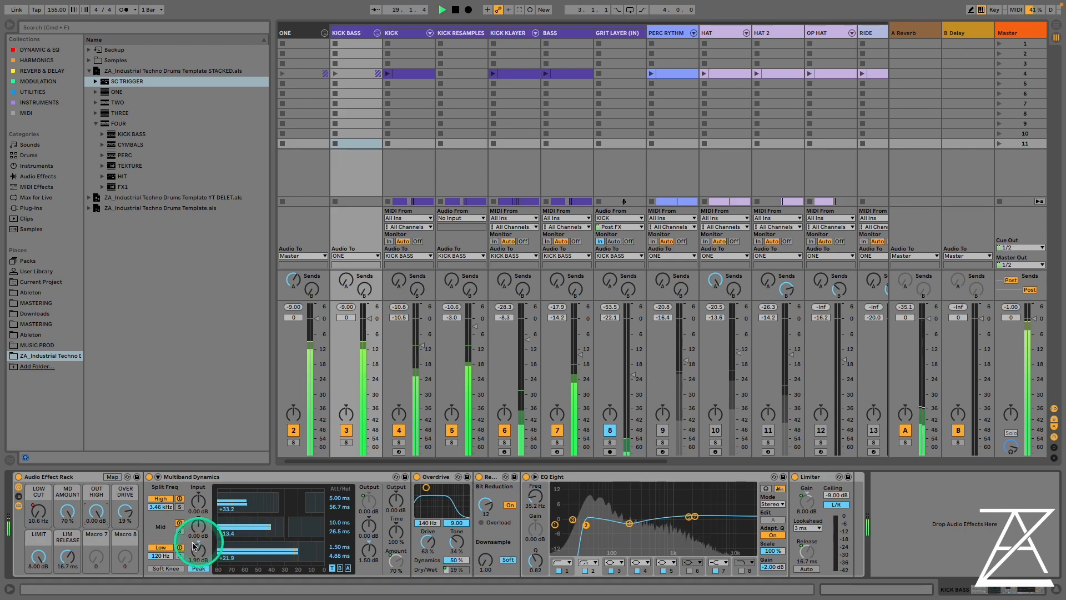
drag(125, 512, 137, 506)
key(space)
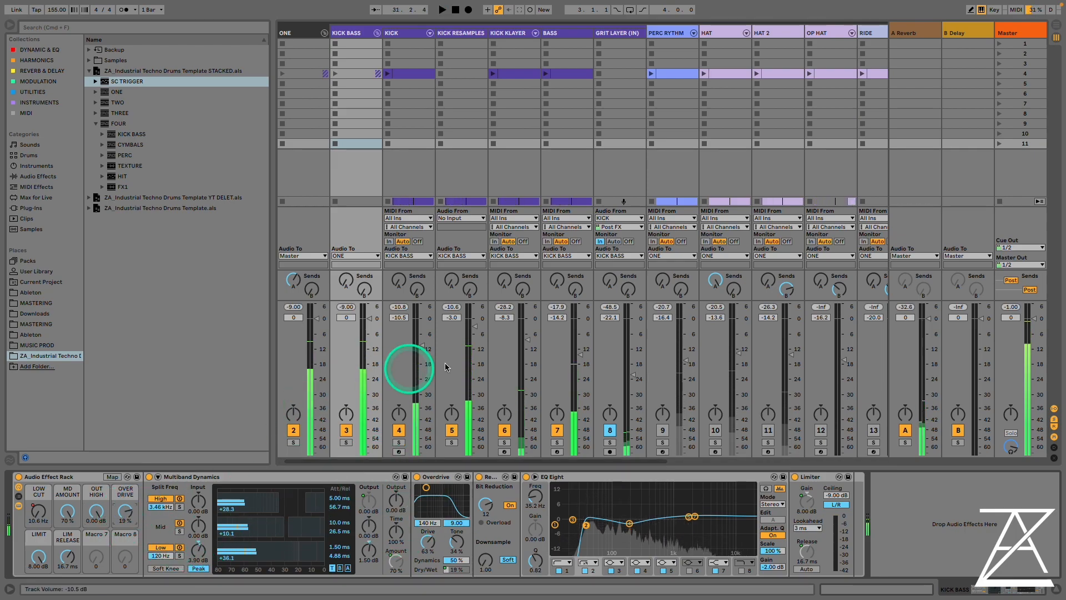
- Deactivate KICK and set the KICK BASS rack's OVER DRIVE macro to 13 % during playback
click(404, 429)
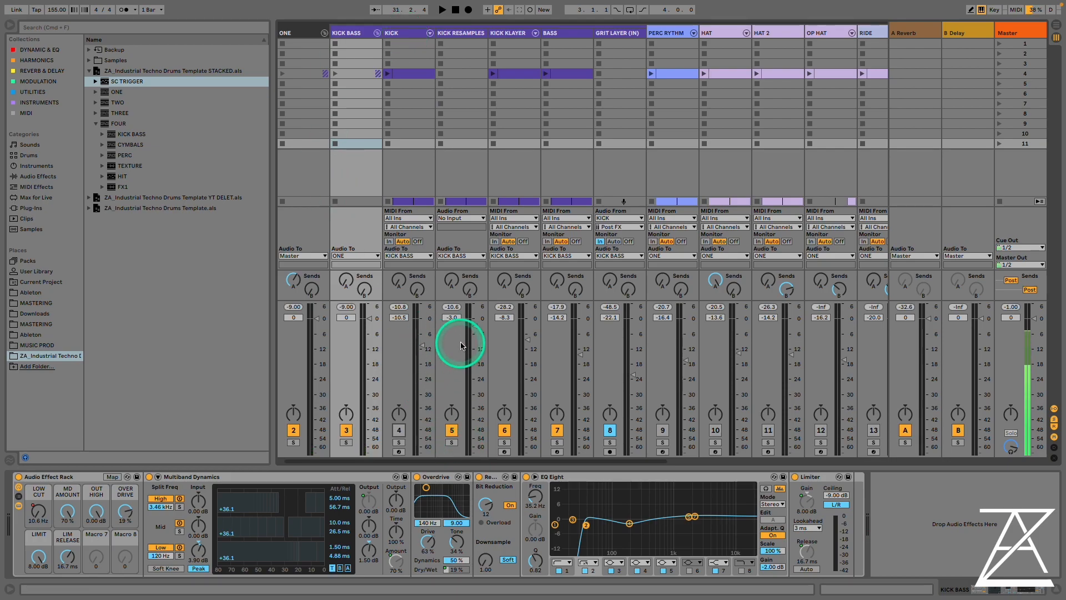
key(space)
drag(96, 511, 128, 506)
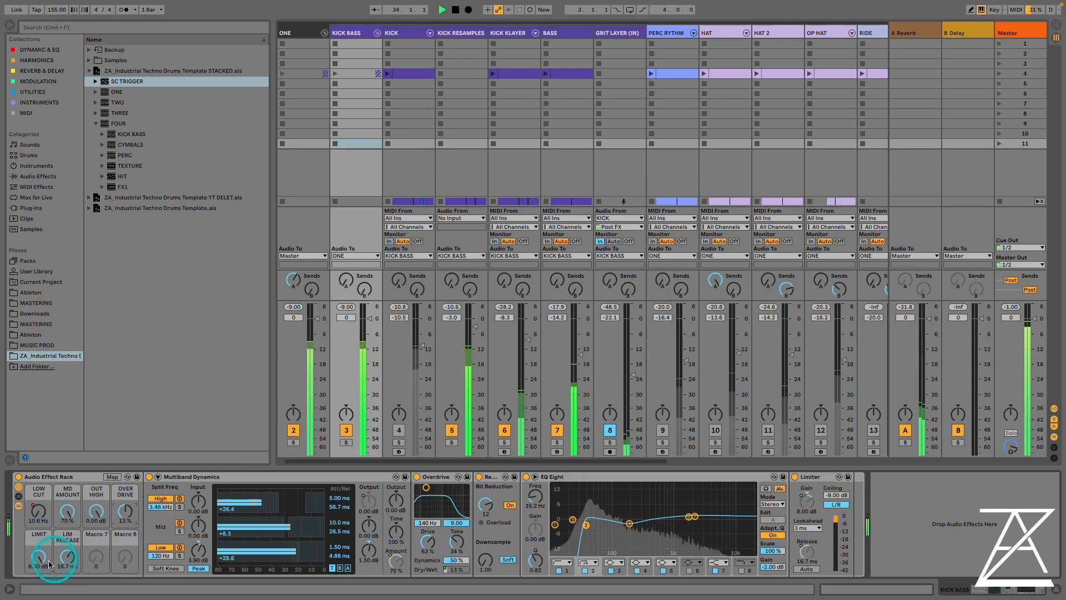
- Adjust the KICK BASS rack's limiter macros during playback, setting LIM RELEASE to 3.58 ms, and return to Arrangement View
mouse_move(41, 564)
mouse_down()
mouse_move(33, 567)
mouse_move(45, 547)
mouse_up()
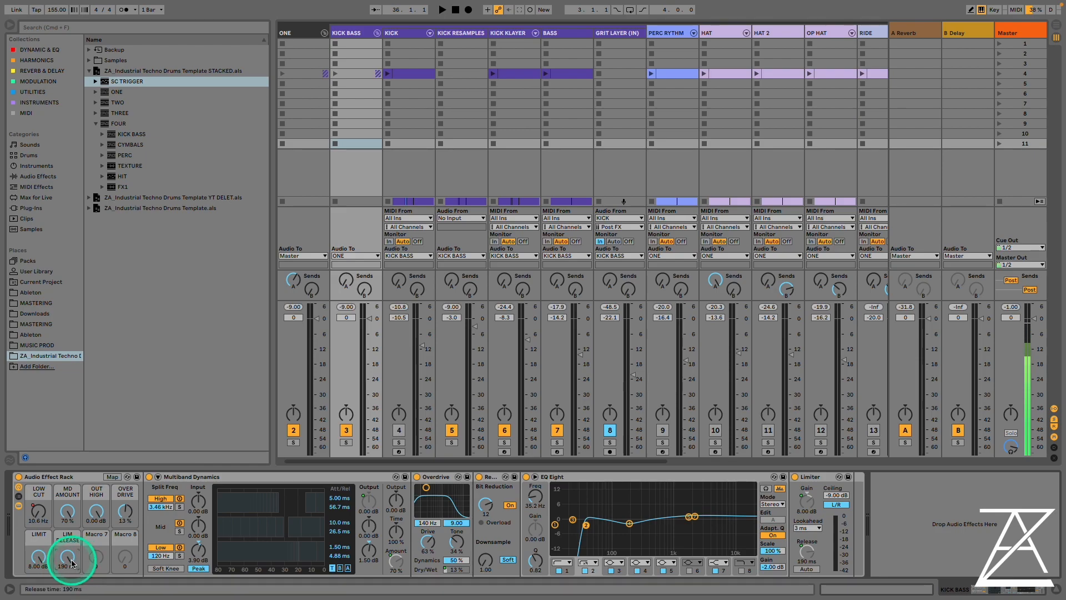
key(space)
drag(67, 557, 69, 559)
key(space)
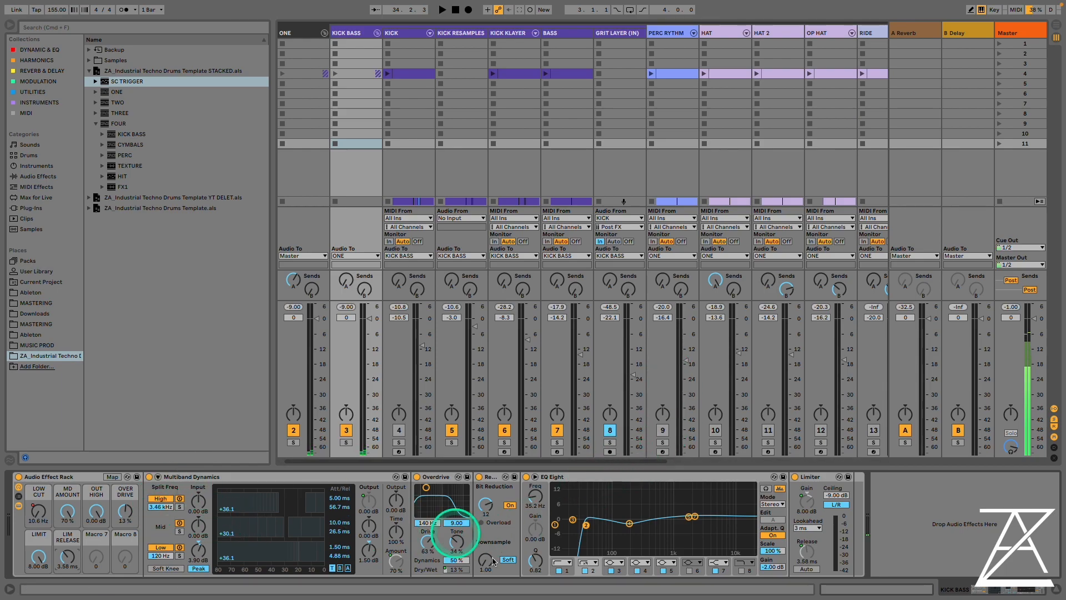
key(Tab)
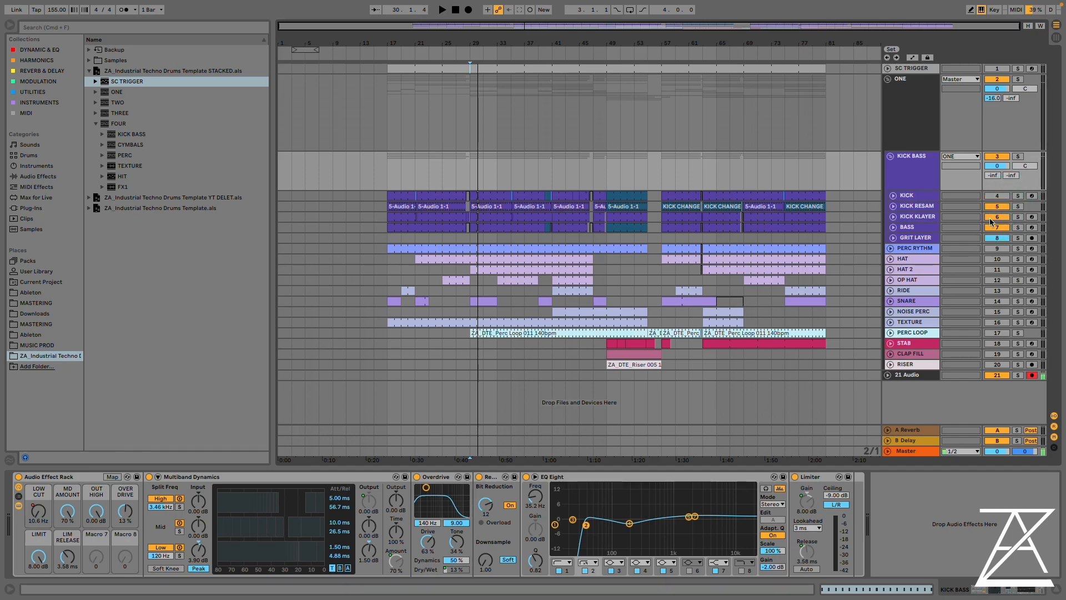
- Audition the KICK track in solo with its device chain shown
click(1017, 196)
key(space)
click(911, 196)
click(664, 341)
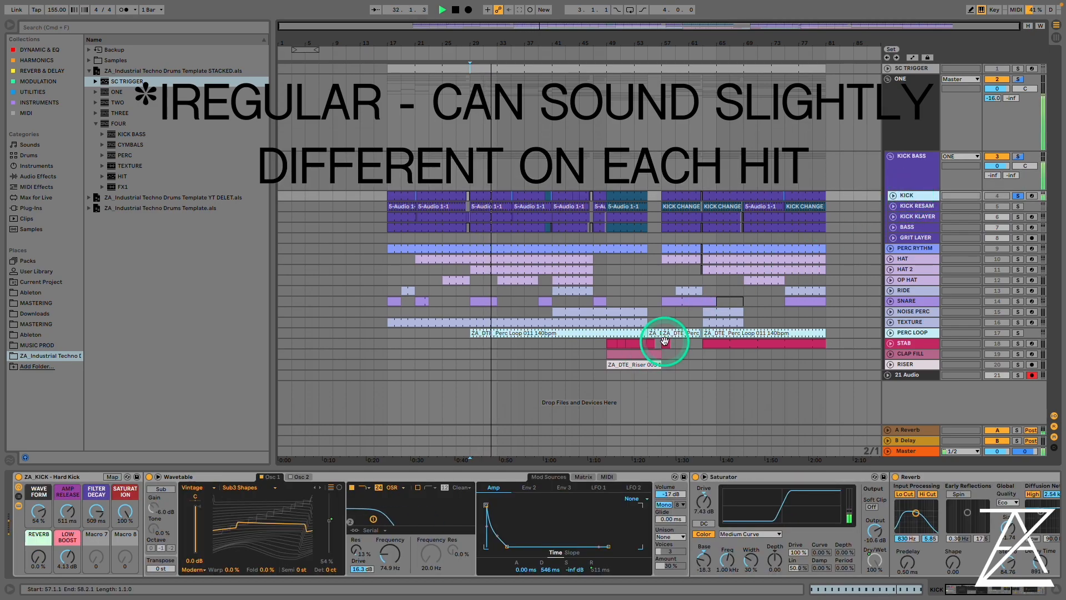
key(space)
click(480, 431)
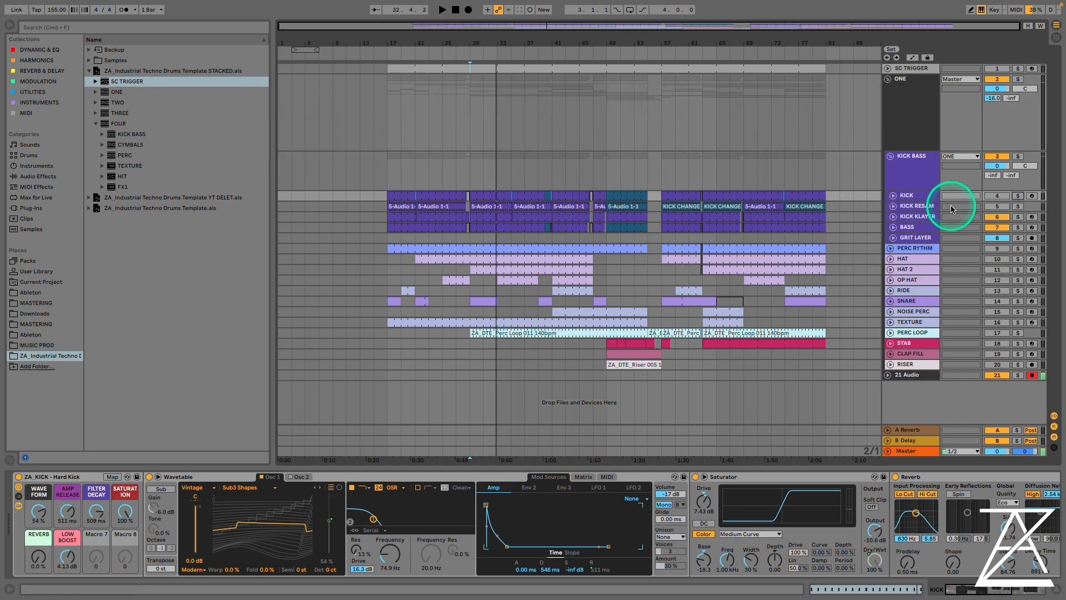
- Unfold the KICK and KICK RESAM tracks and activate KICK
click(910, 194)
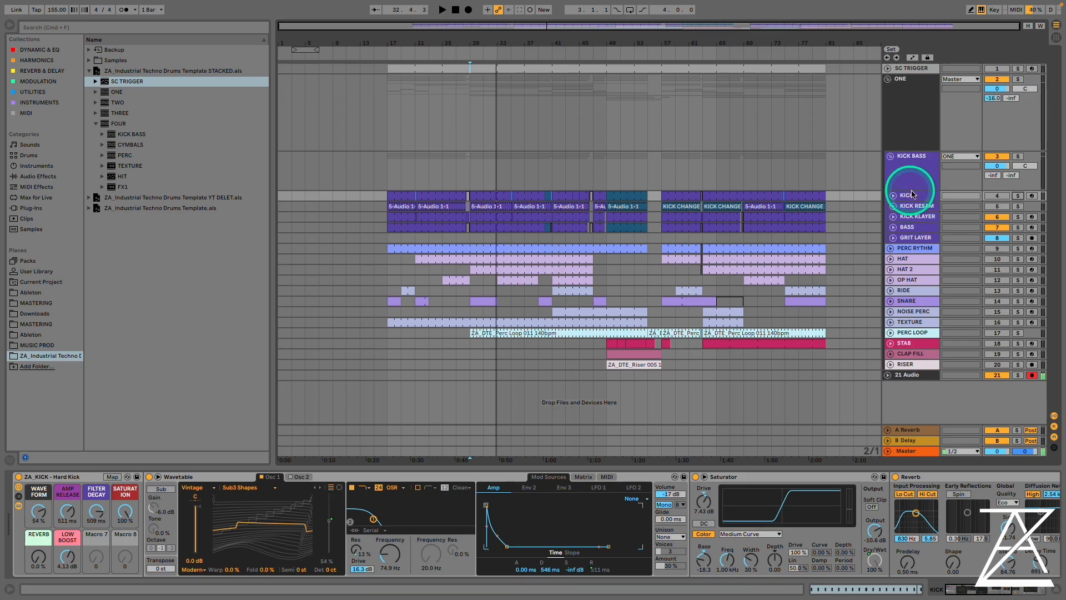
click(892, 206)
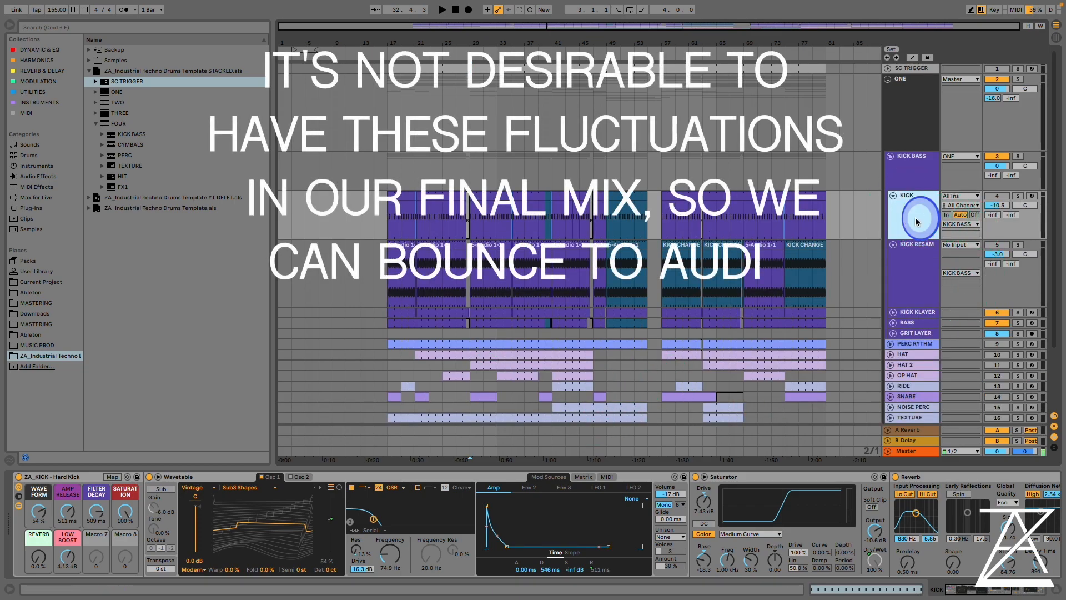
click(998, 196)
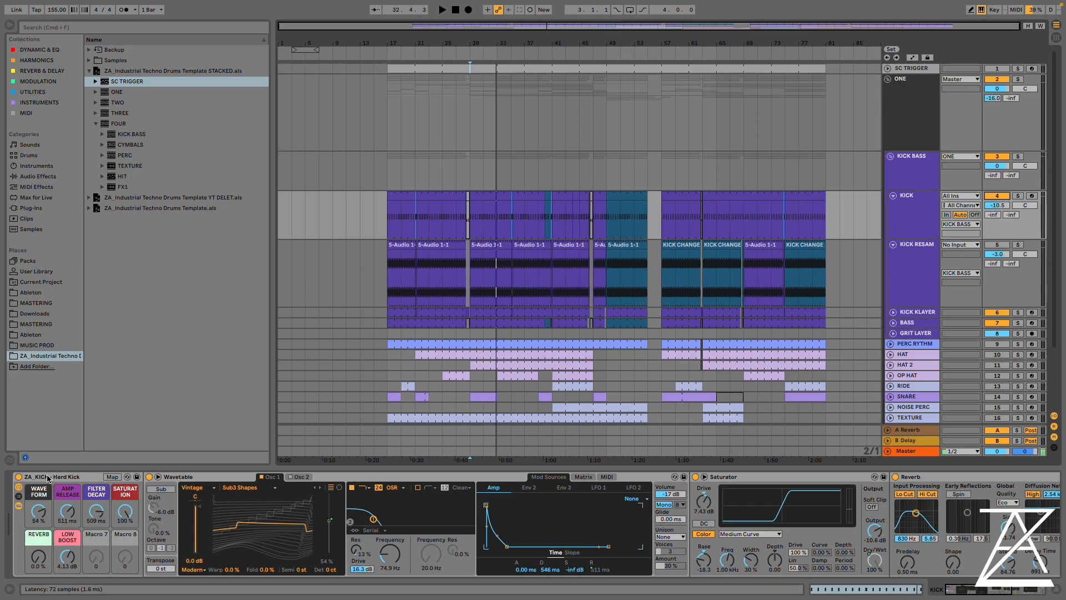
- Adjust the Hard Kick rack's macros during playback, setting AMP RELEASE to 30.6 ms, SATURATION to 4.72 %, REVERB to 5.5 % and WAVE FORM to 67 %
key(space)
drag(75, 518, 122, 519)
click(40, 559)
drag(40, 561, 70, 557)
drag(34, 513, 101, 510)
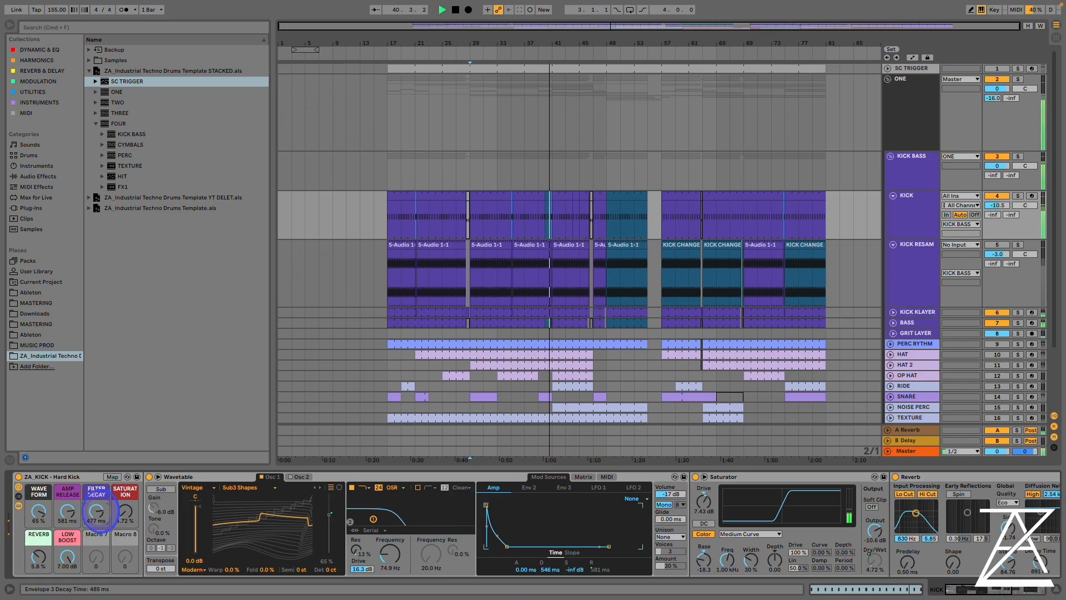
- Insert an audio track below KICK, set its input to Resampling and arm it for recording
click(908, 213)
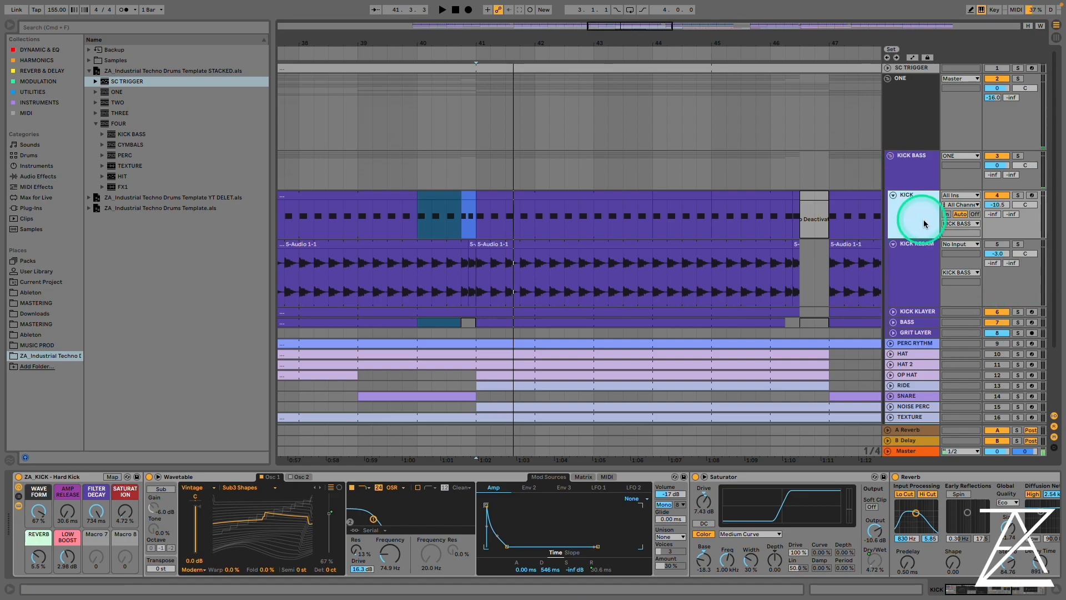
key(super+t)
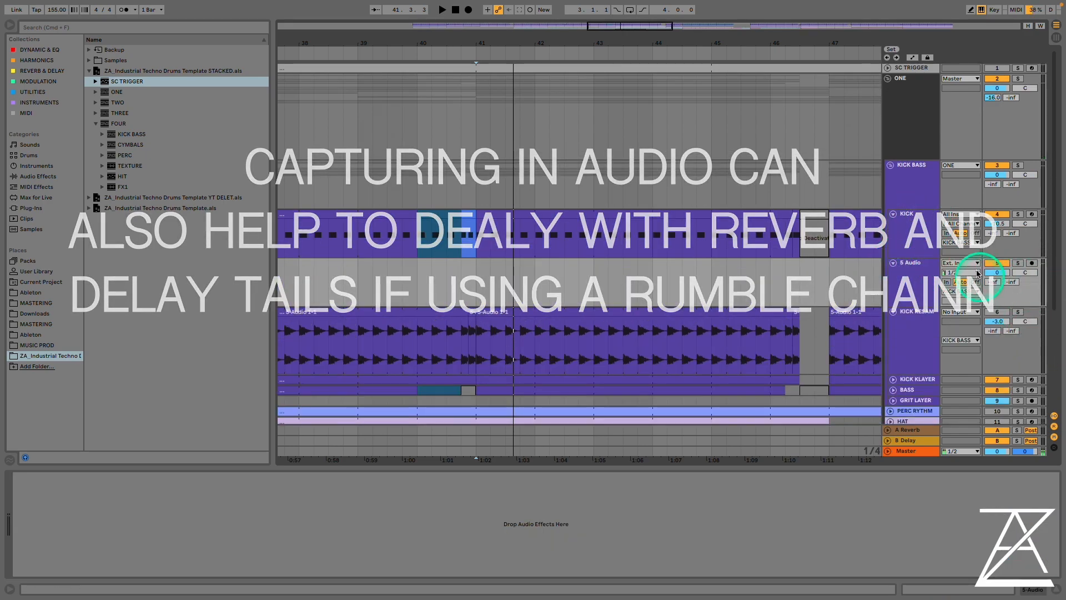
click(962, 262)
click(963, 290)
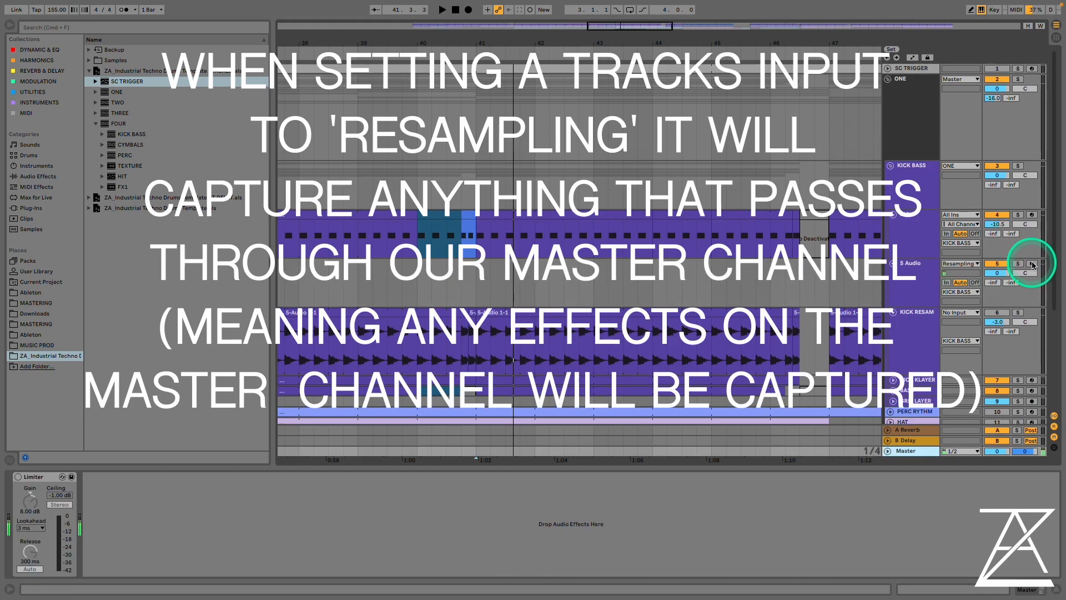
click(1033, 264)
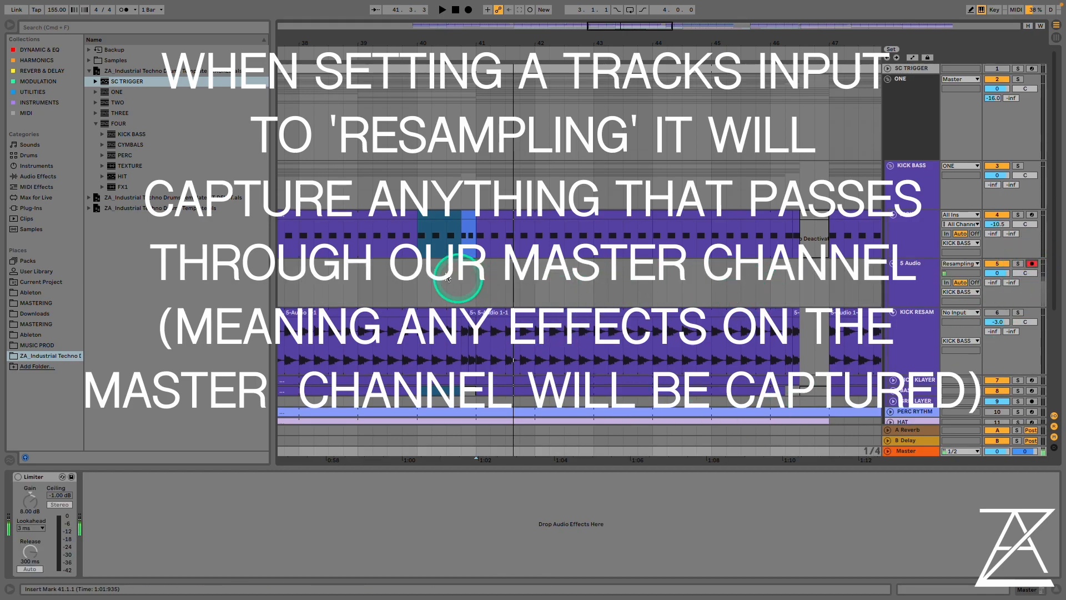
- Record the KICK track onto the new resampling track from bar 41 to about bar 45, soloing KICK for the capture
click(465, 285)
click(442, 9)
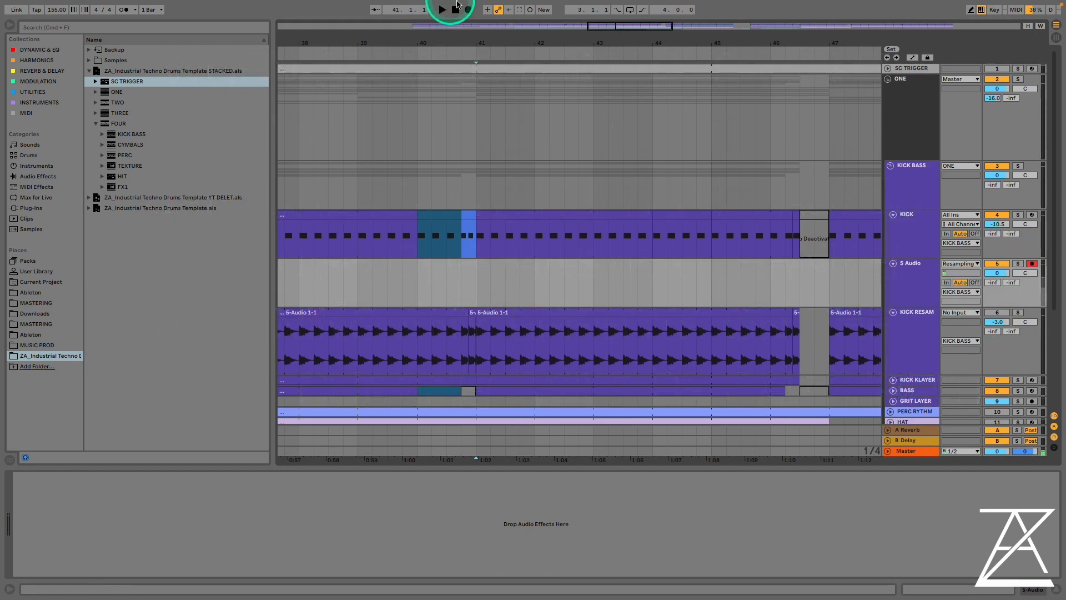
click(468, 10)
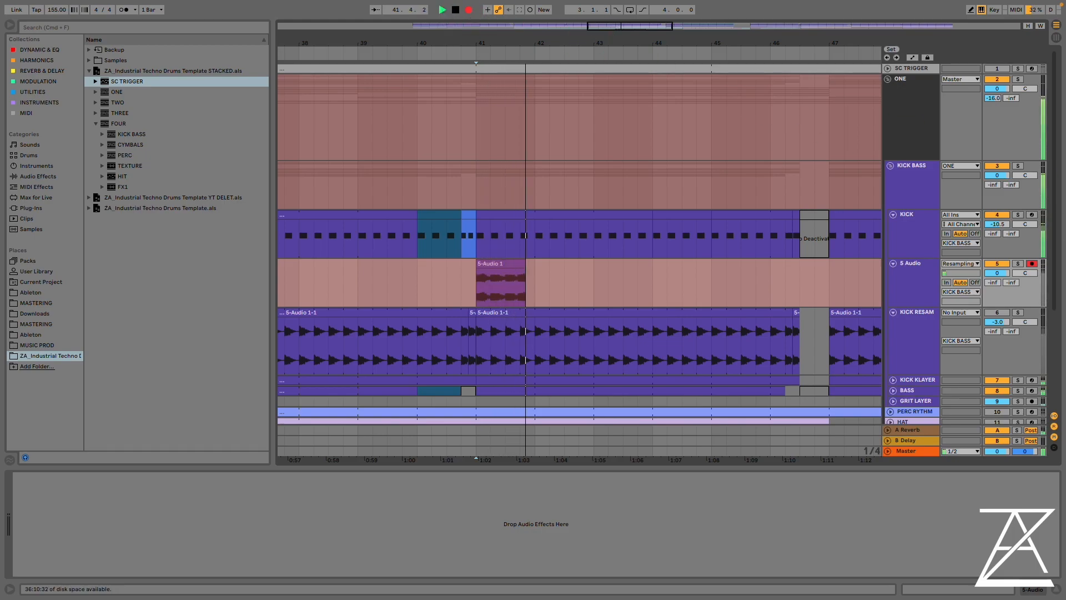
click(1017, 214)
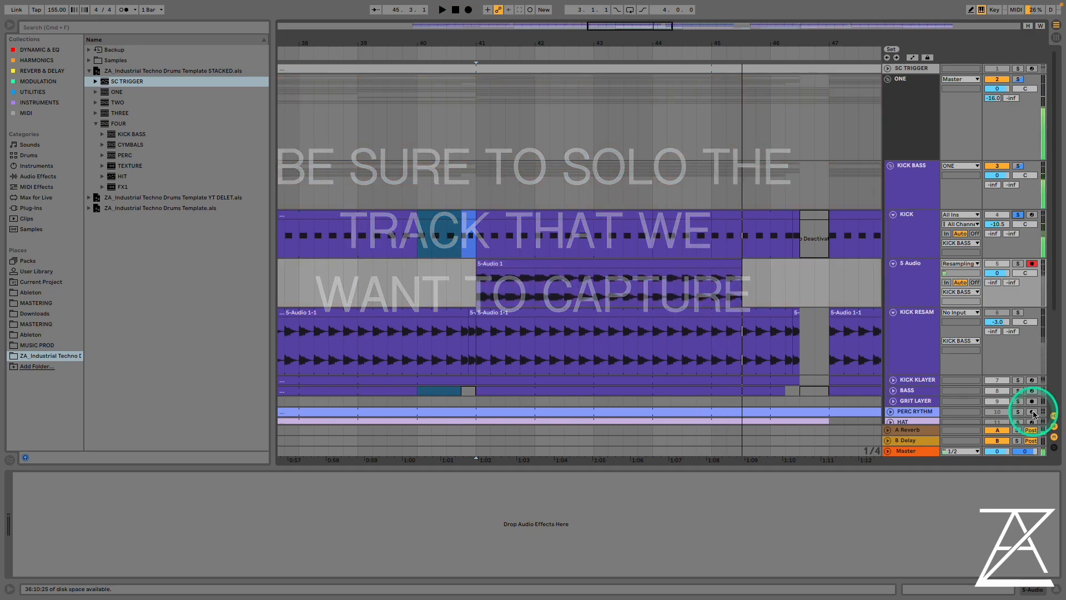
- Remove the recorded kick audio before bar 43 and loop a single kick hit from bar 43 to bar 45
click(601, 47)
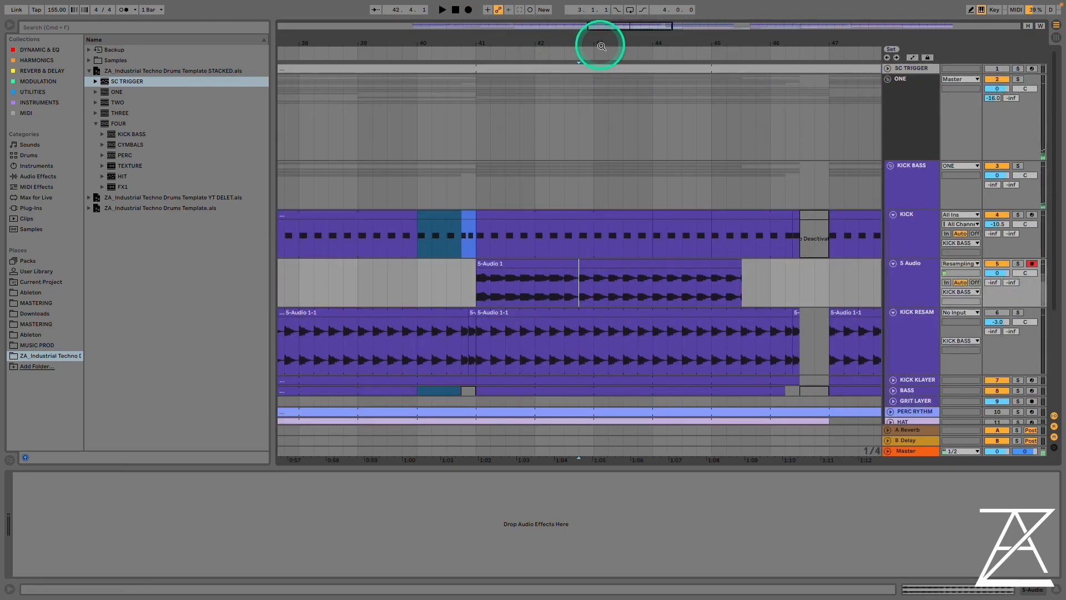
drag(601, 46, 607, 43)
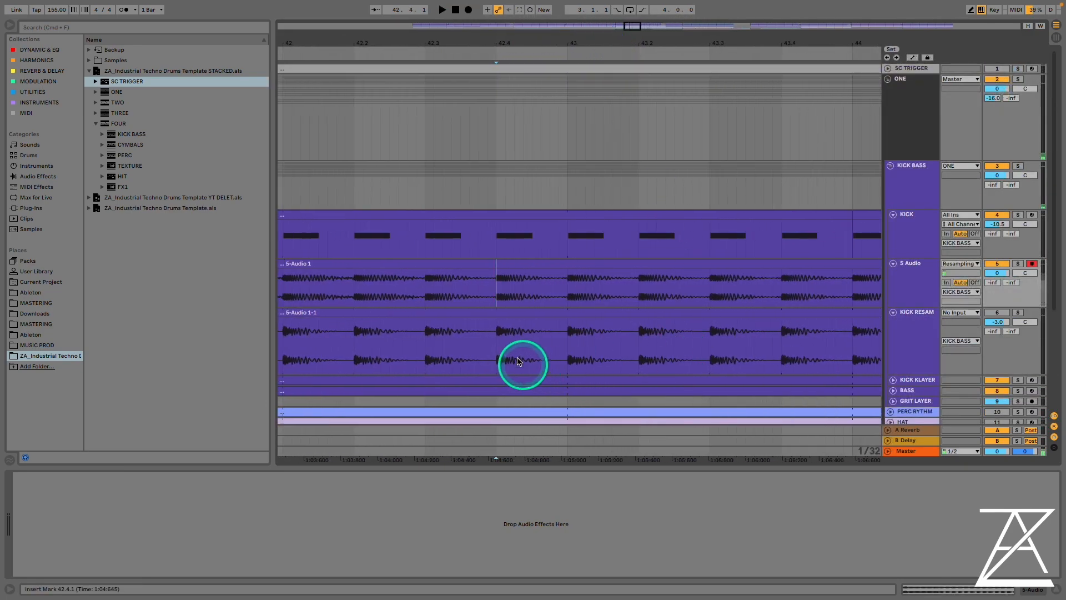
click(572, 282)
drag(570, 280, 327, 280)
key(Delete)
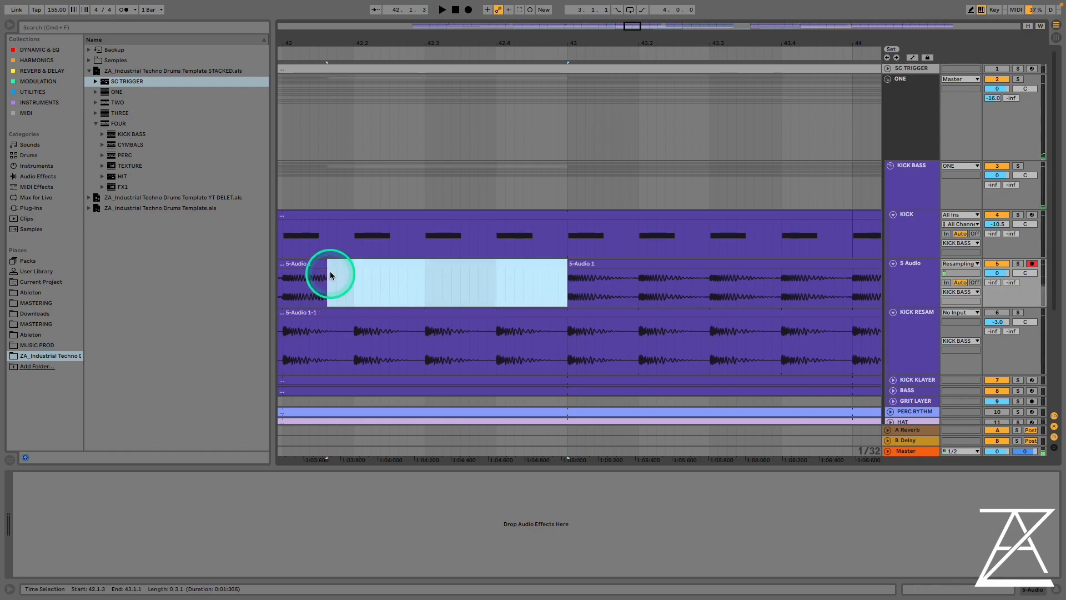
click(314, 263)
key(Delete)
click(694, 265)
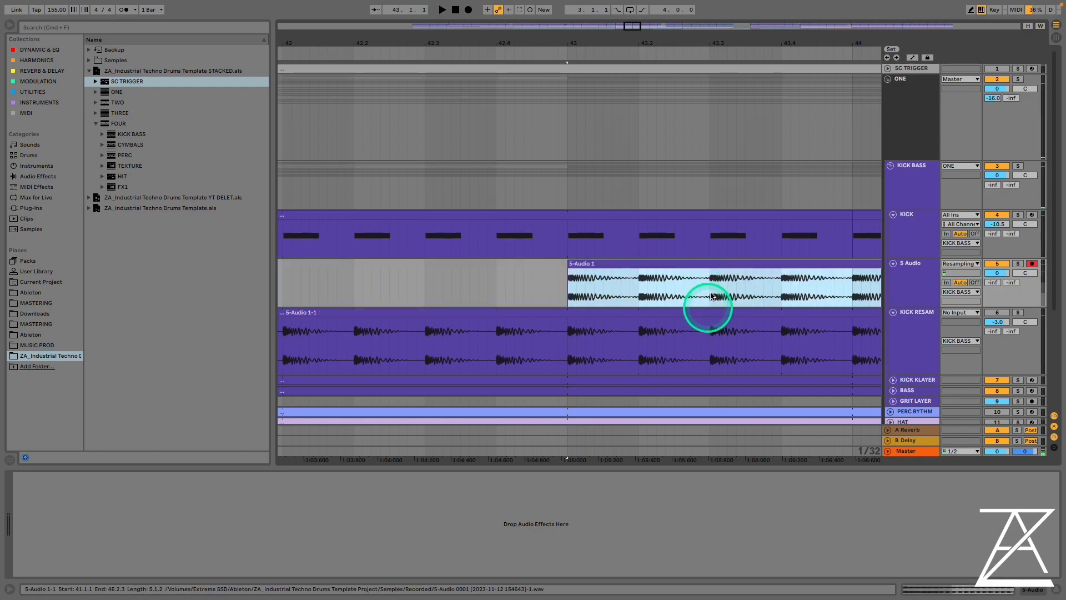
drag(776, 43, 783, 44)
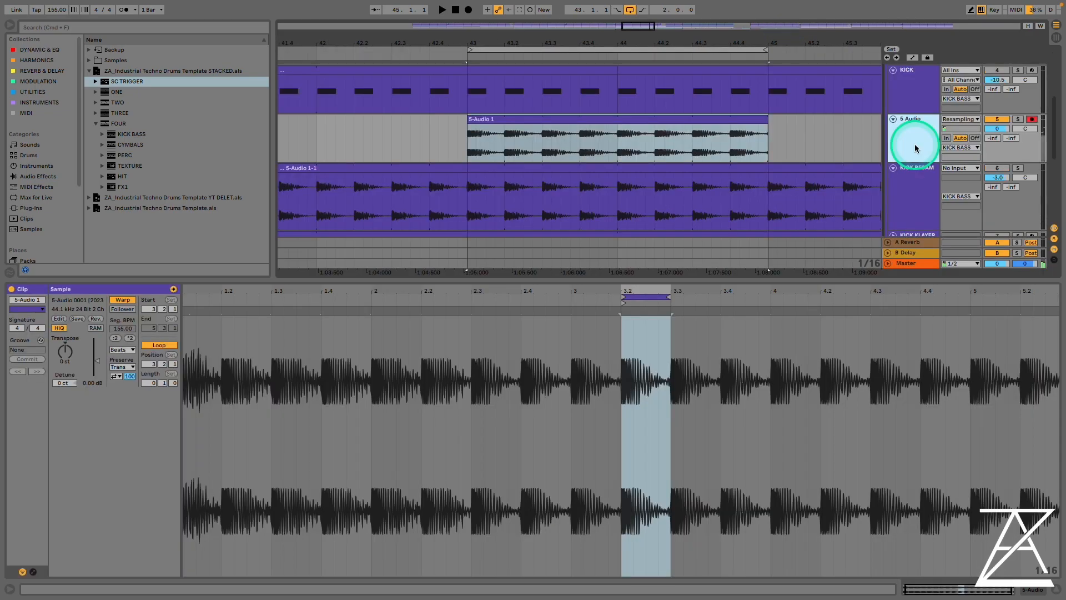
- Delete the resampling audio track between KICK and KICK RESAM
click(912, 196)
click(909, 141)
click(908, 131)
key(Delete)
- Activate KICK RESAM in place of KICK and audition the resampled kick from bar 72
drag(596, 29, 464, 43)
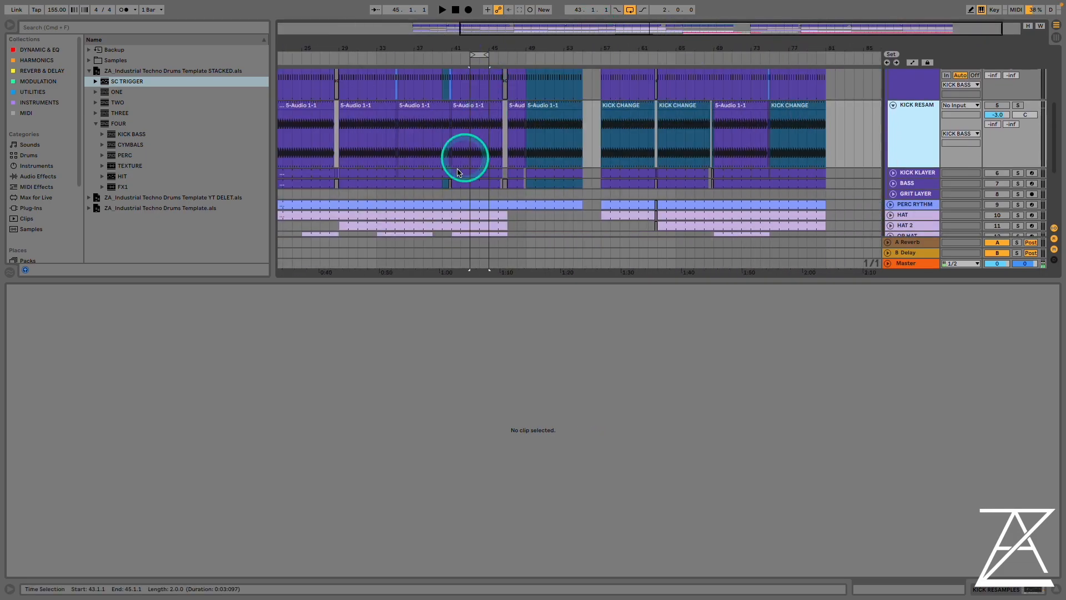
click(620, 107)
drag(752, 131, 810, 133)
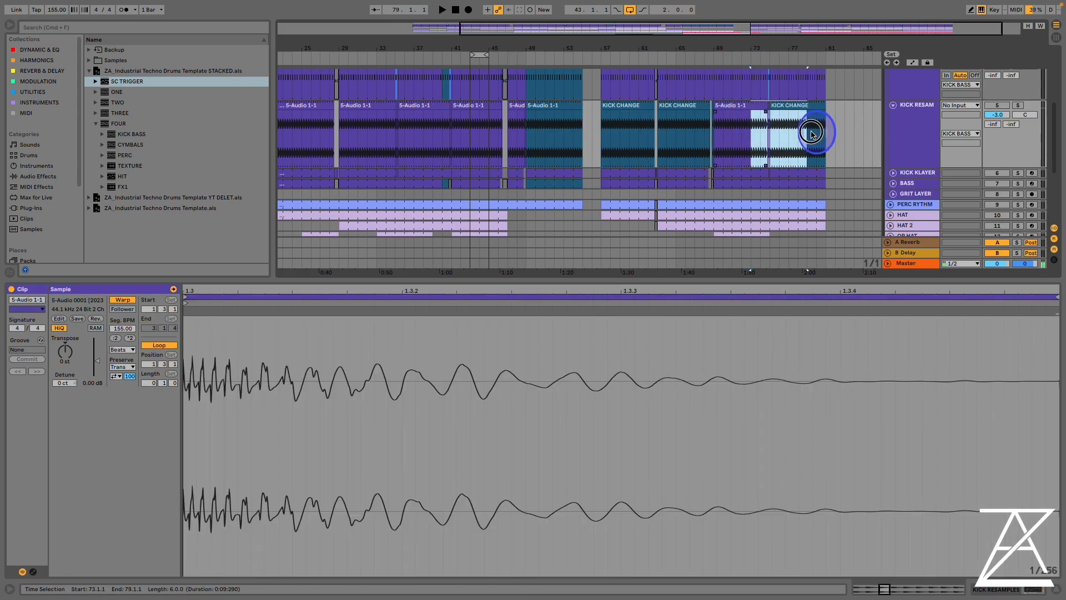
click(741, 133)
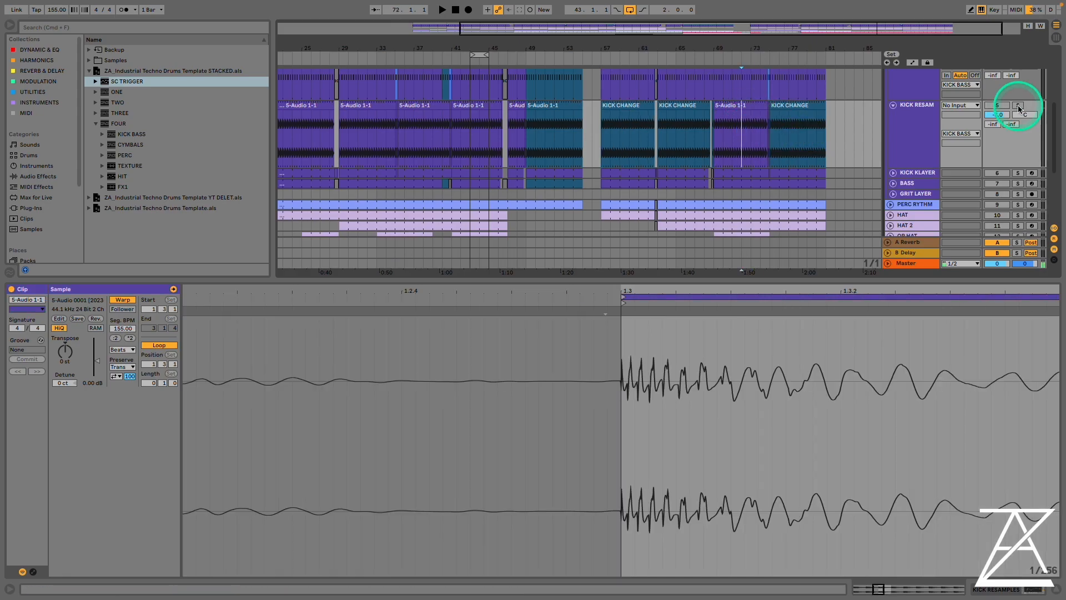
click(1051, 588)
key(space)
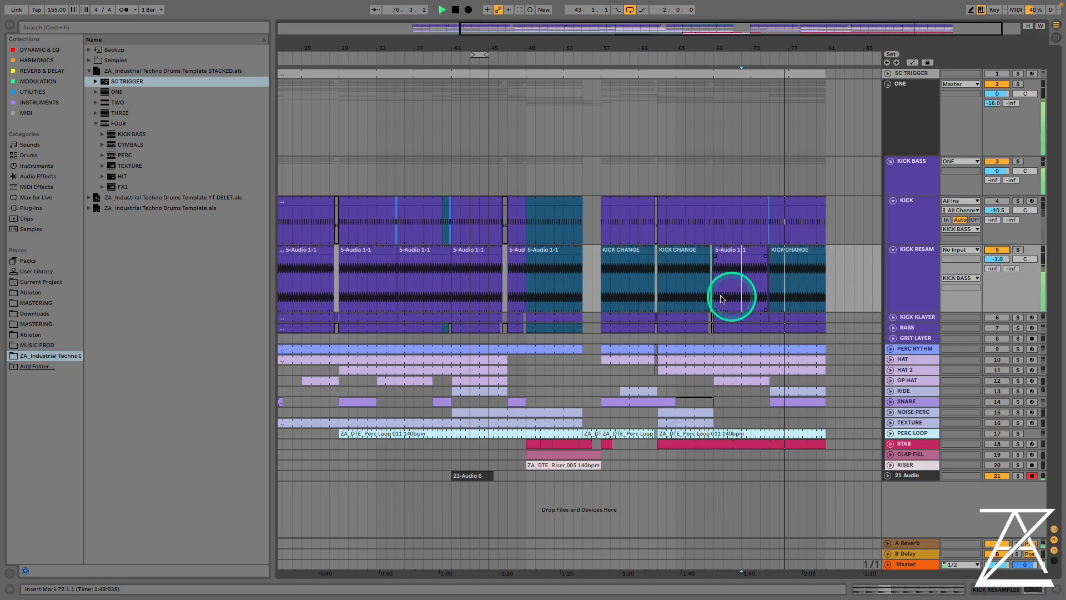
click(747, 250)
key(space)
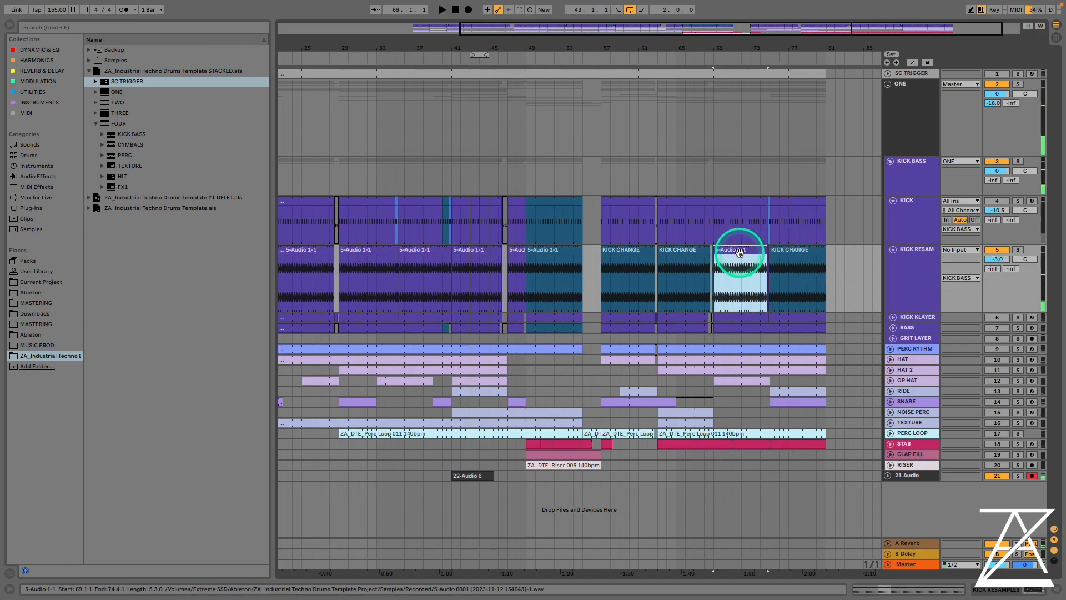
- Open the KICK RESAM clip at bar 69 and audition its one-beat loop at position 1.3
double_click(923, 221)
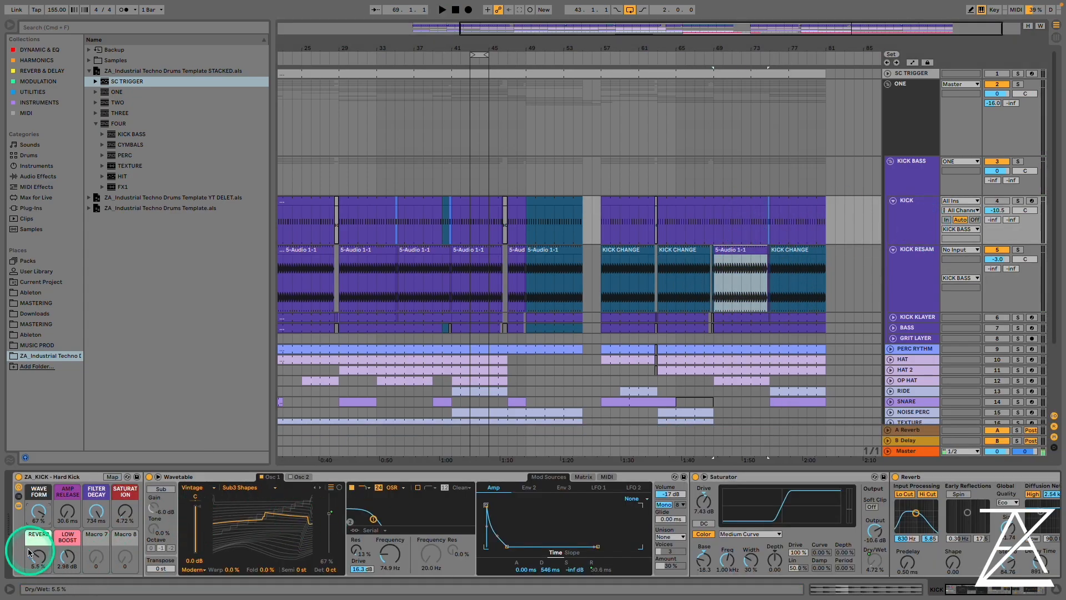
double_click(733, 250)
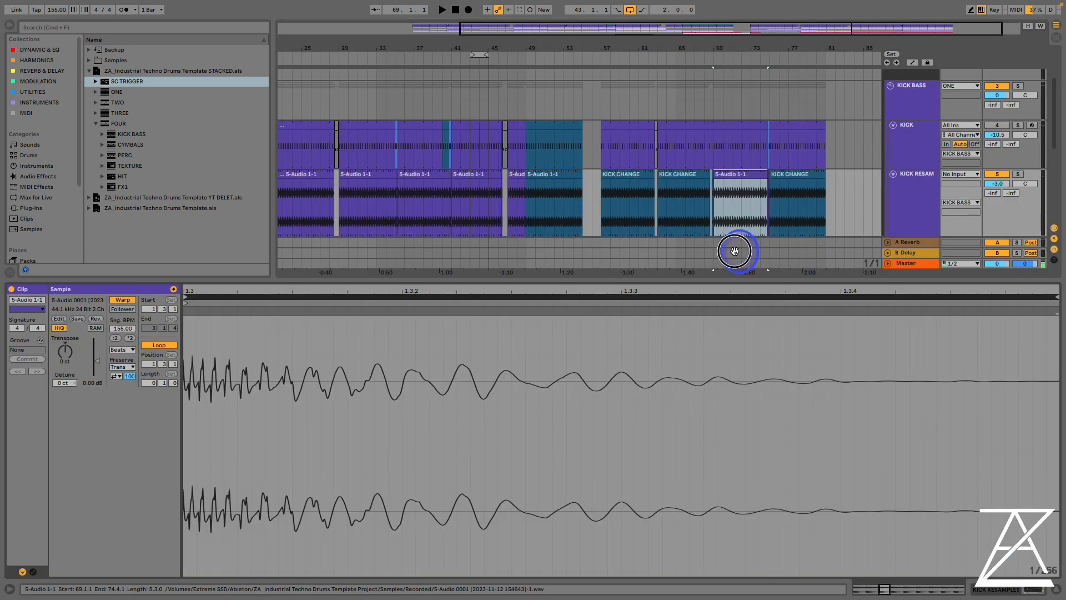
click(730, 169)
click(551, 358)
drag(502, 291, 525, 292)
click(442, 298)
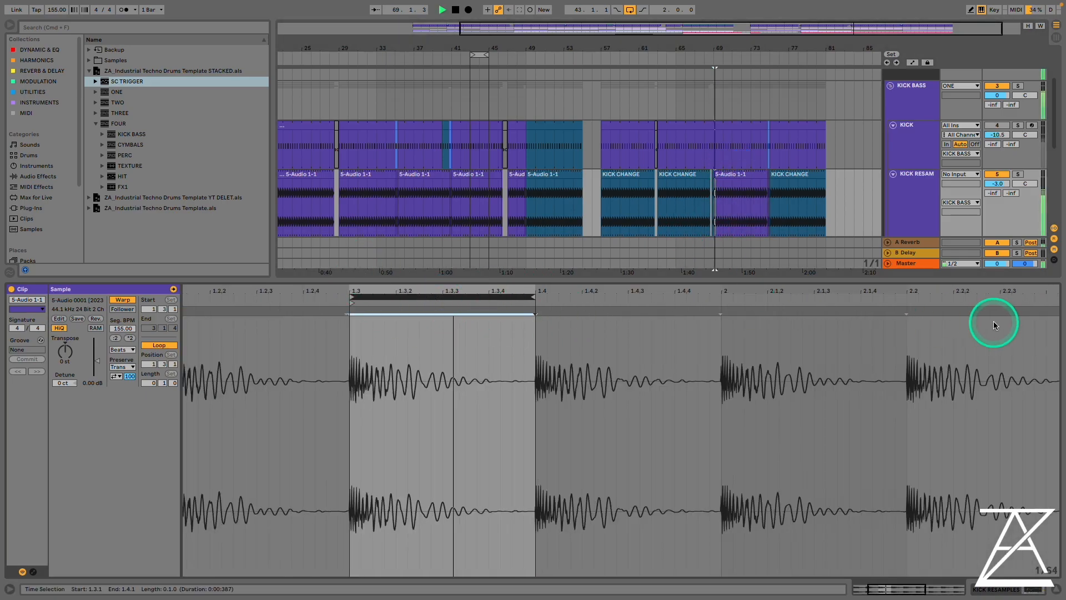
click(423, 297)
key(space)
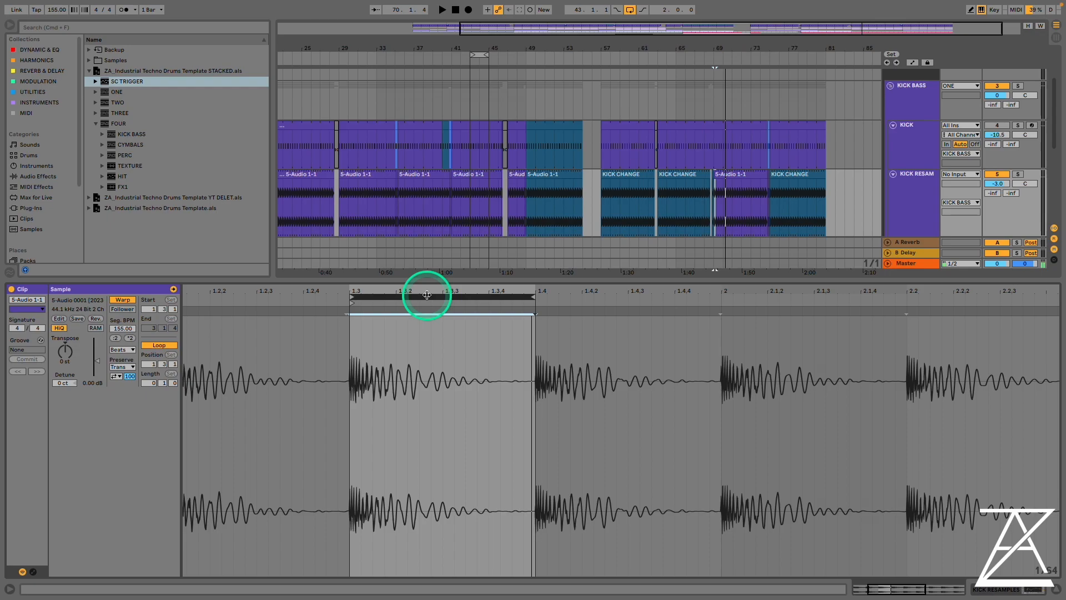
- Shift the clip's one-beat loop brace across different kick hits during playback, leave it at 1.4 and close the clip view
key(Up)
key(space)
key(Up)
key(Up)
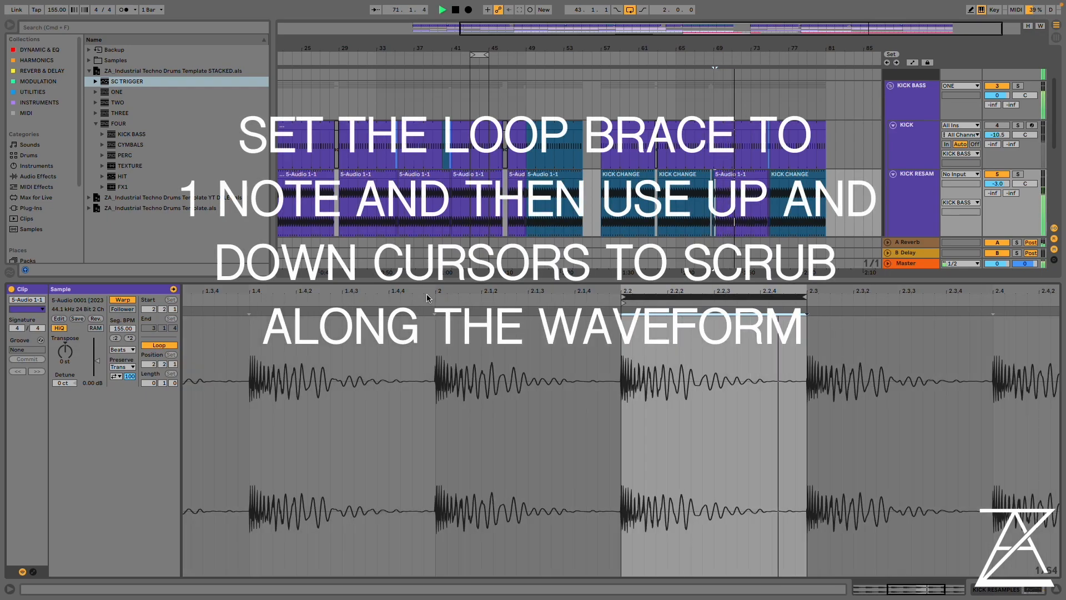
key(Up)
key(Up)
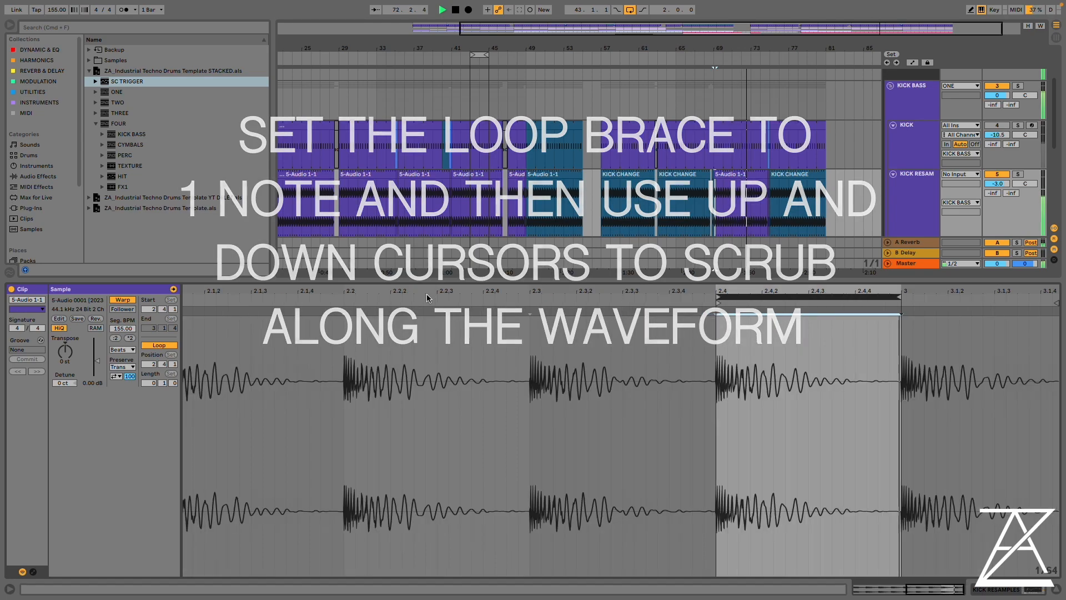
key(Down)
key(Down)
key(Down)
key(Down)
key(Down)
key(Down)
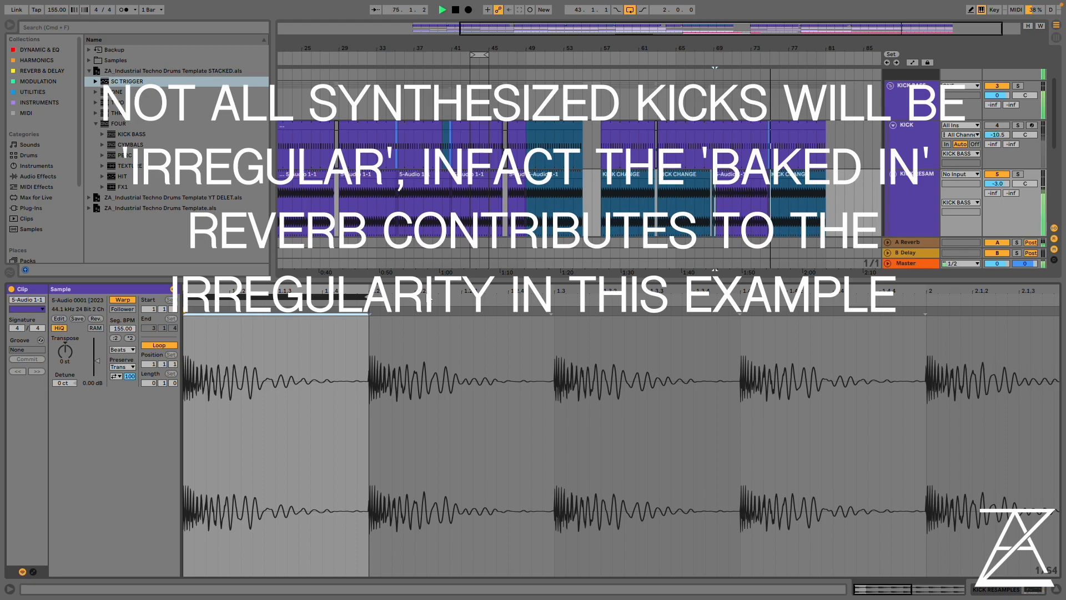
key(Up)
key(Up)
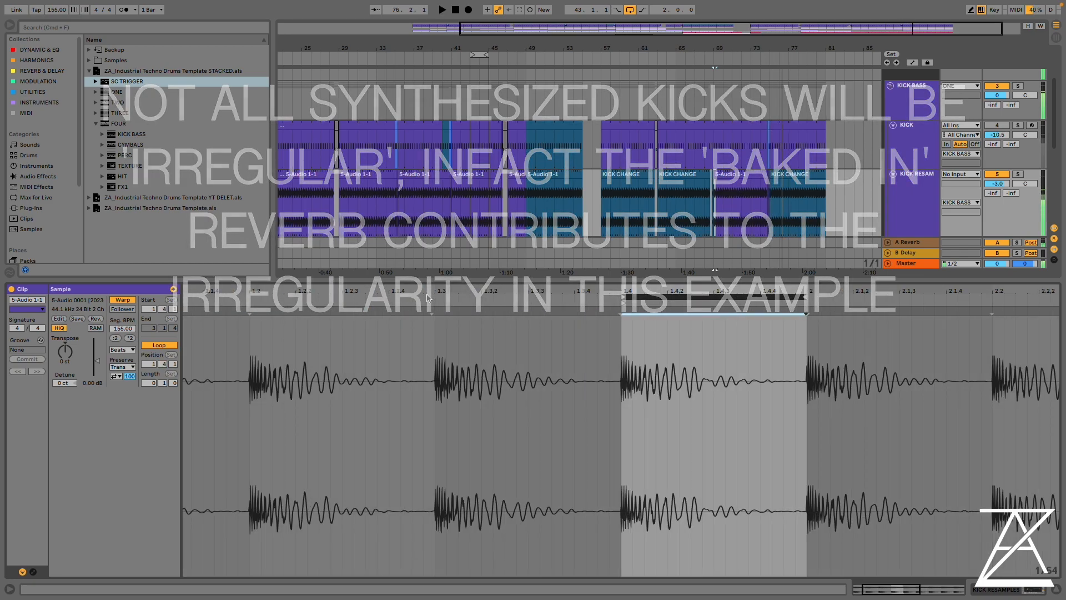
key(space)
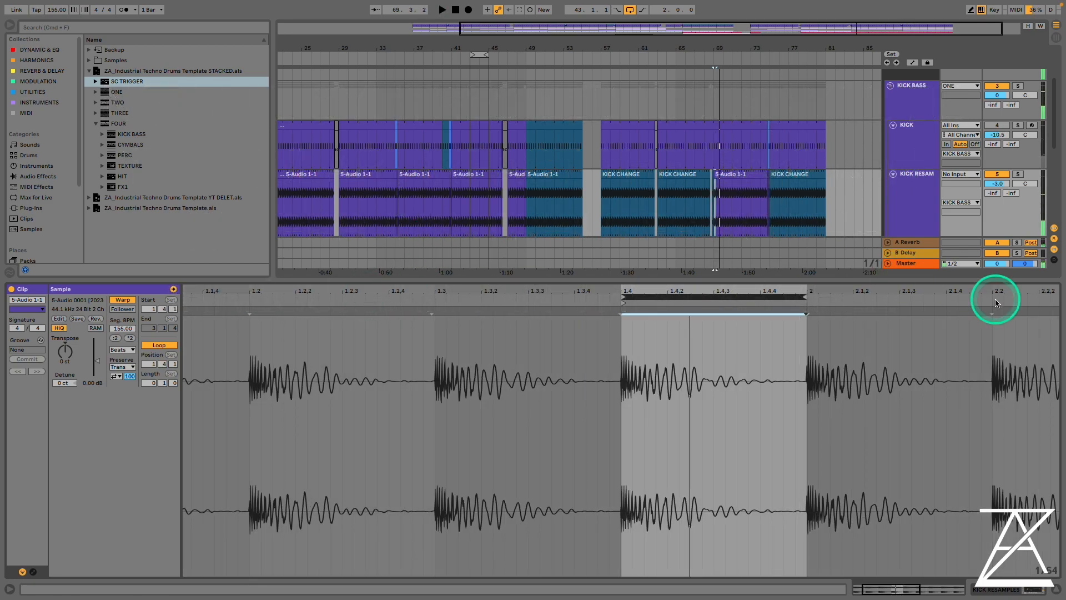
click(1057, 589)
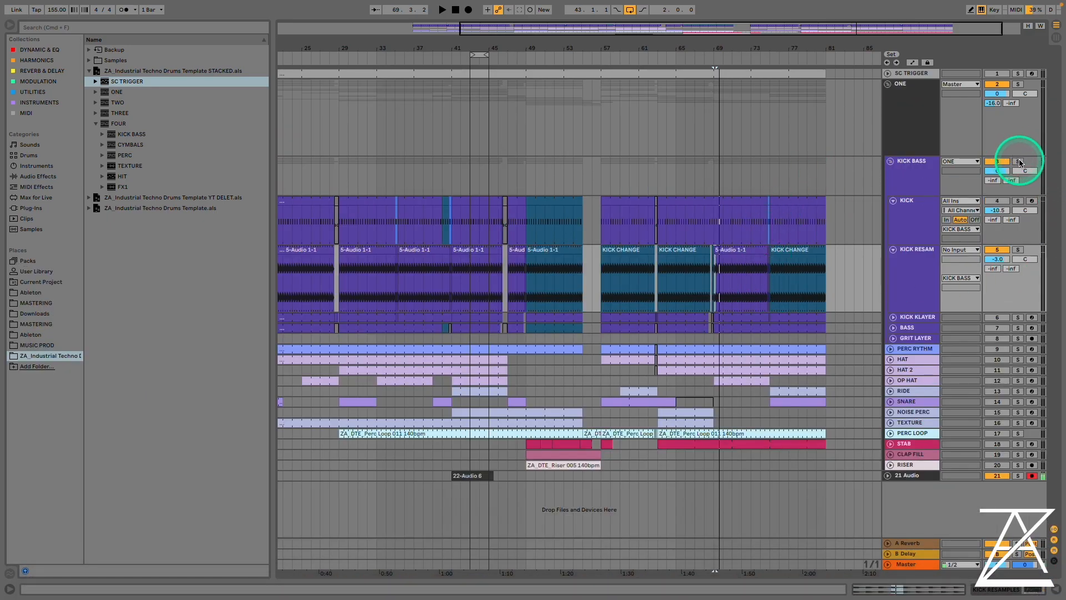
- Activate KICK KLAYER, BASS and GRIT LAYER together and play the arrangement from bar 73
click(921, 317)
shift+click(922, 339)
click(1002, 338)
key(space)
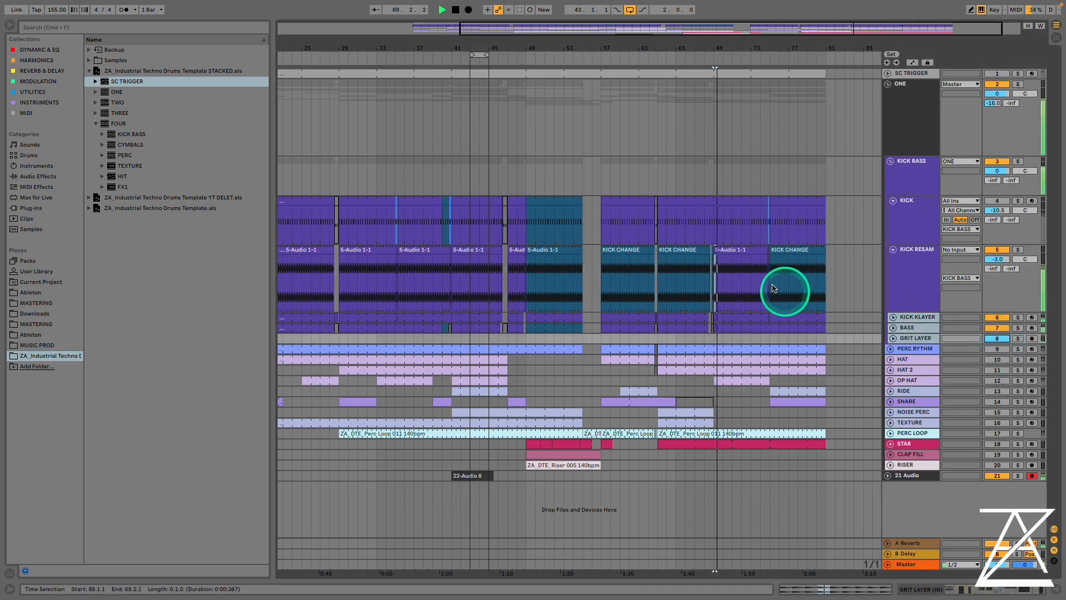
click(750, 284)
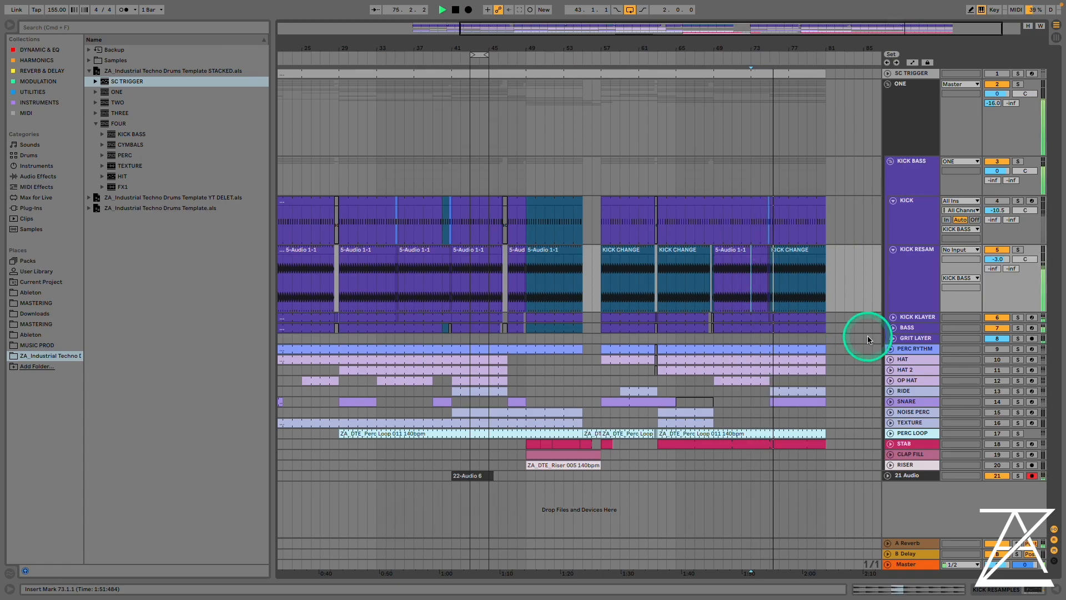
- Move the one-beat loop of the KICK RESAM clip at bar 69 to position 1.3, audition it and close the clip view
double_click(761, 257)
key(space)
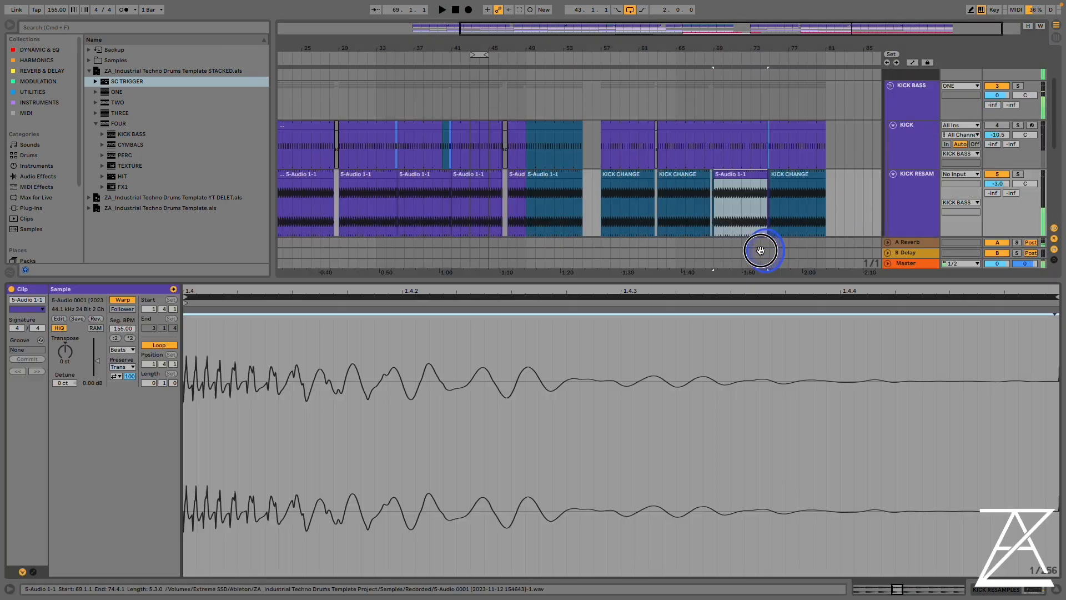
click(425, 295)
click(748, 208)
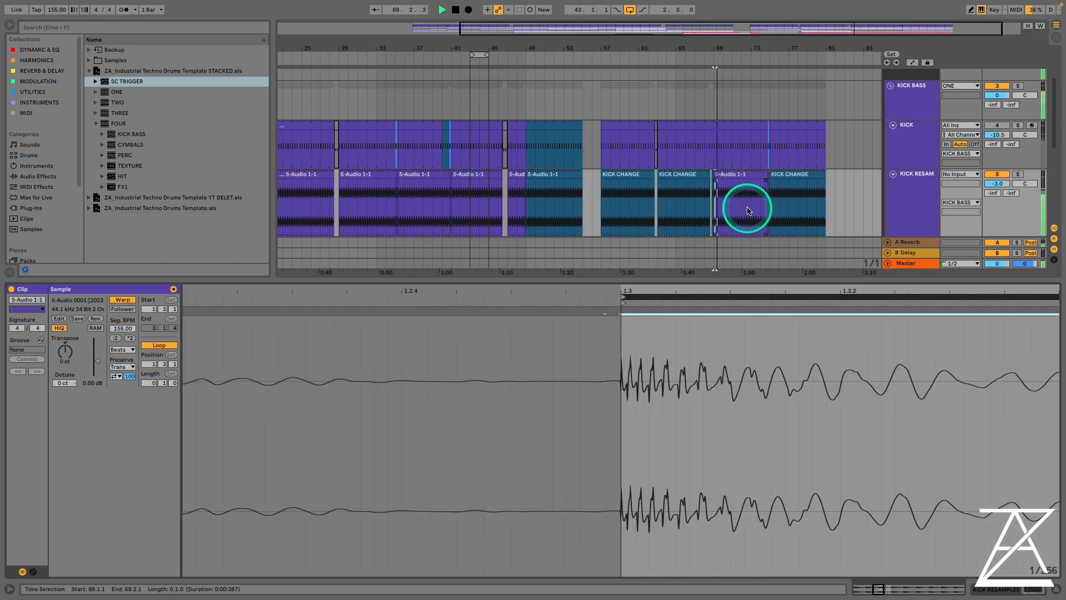
key(space)
key(space)
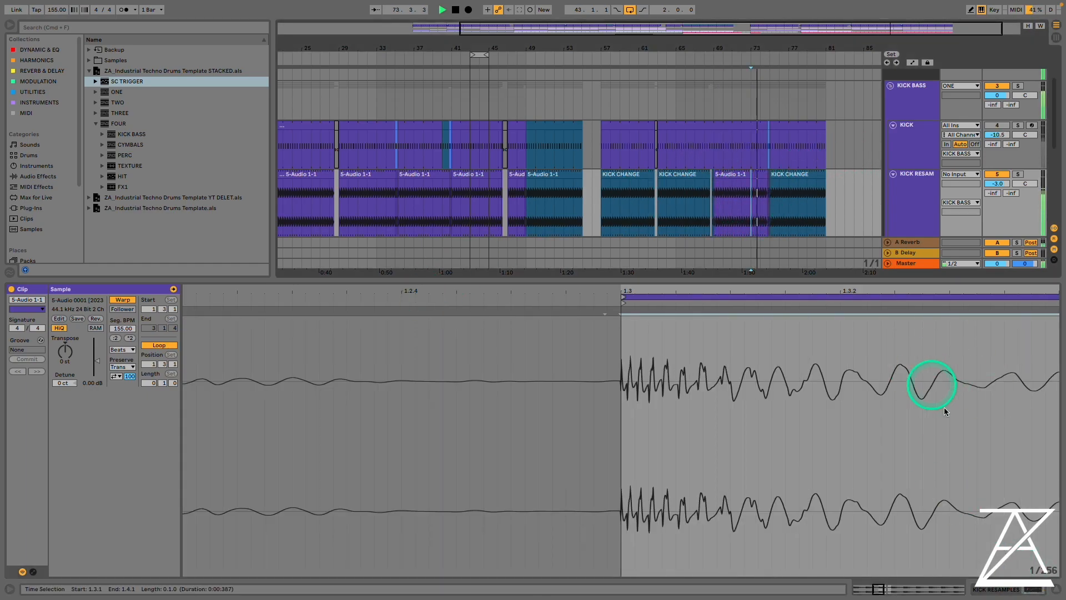
double_click(871, 288)
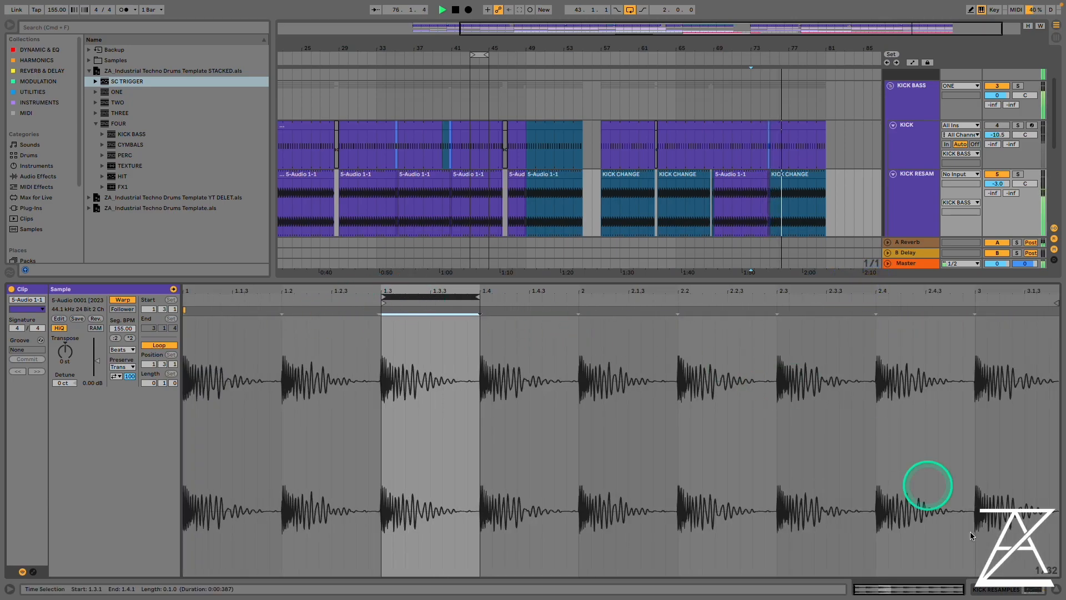
click(1056, 589)
click(623, 278)
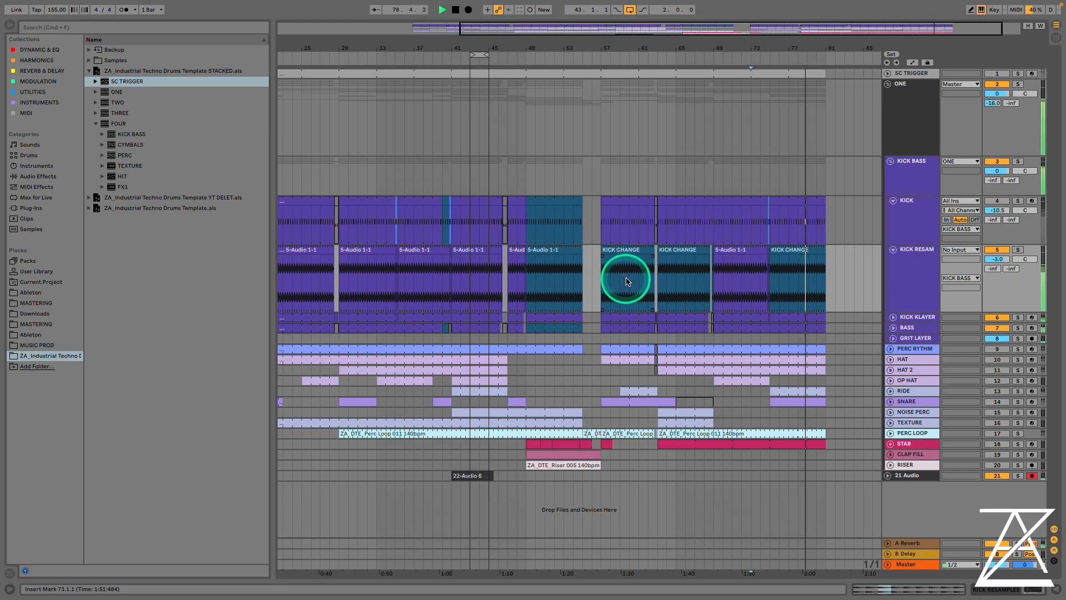
- Play the arrangement from bar 73, fold the KICK track and unfold the PERC RYTHM track
click(765, 282)
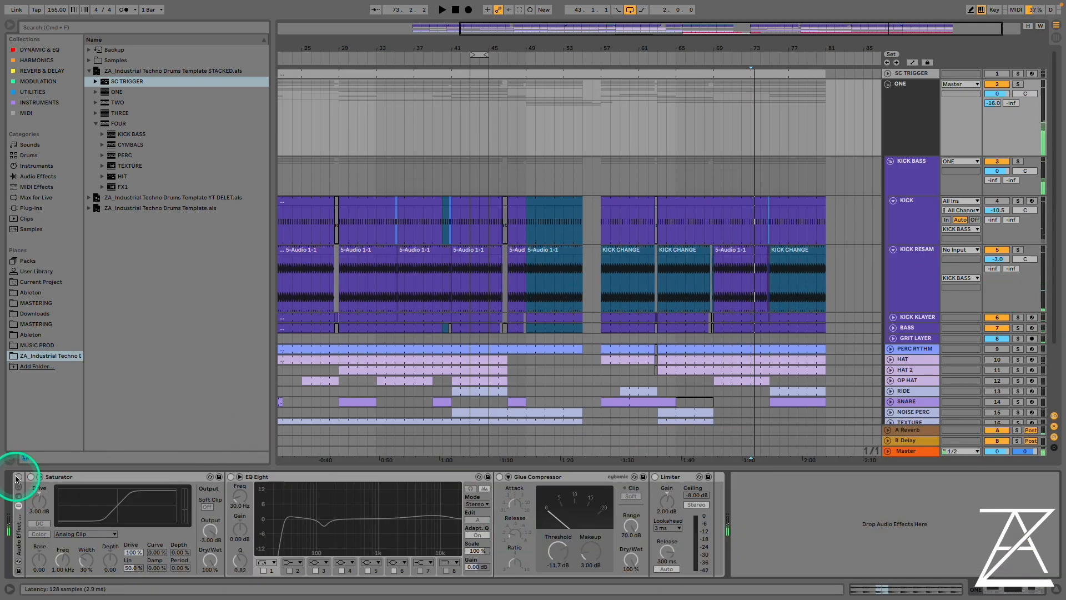
scroll(965, 271, down, 3)
key(space)
click(892, 119)
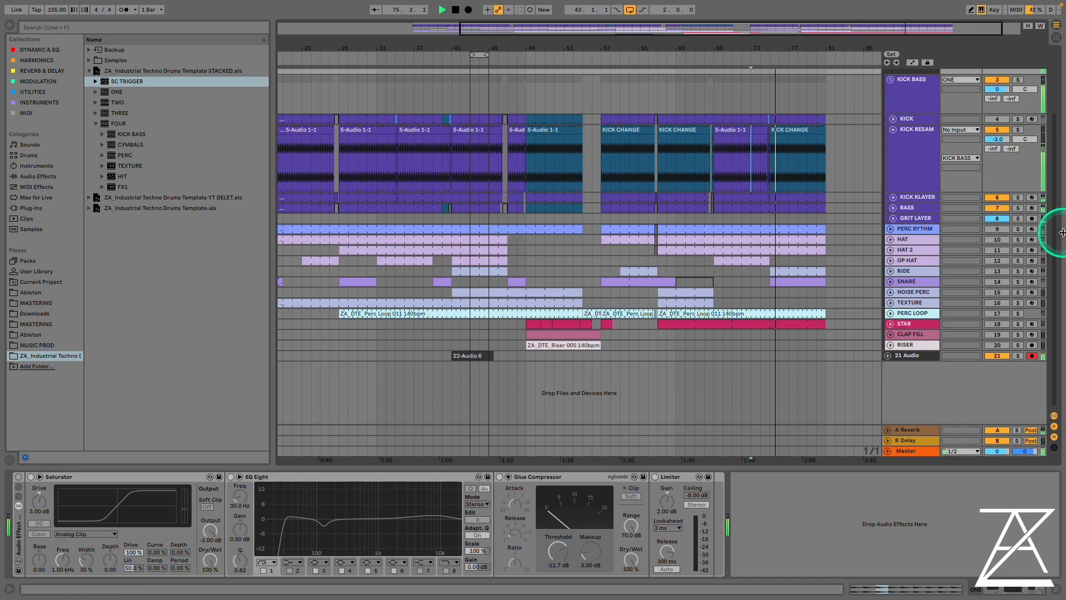
click(889, 228)
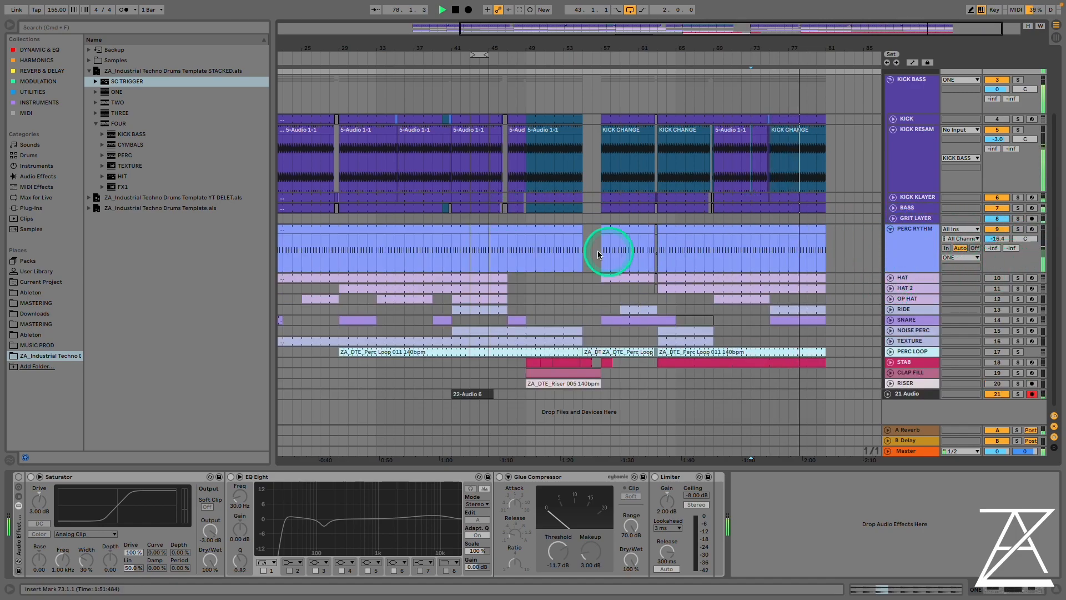
- Select the PERC RYTHM clip that begins at bar 17 and play the arrangement from its start
click(385, 227)
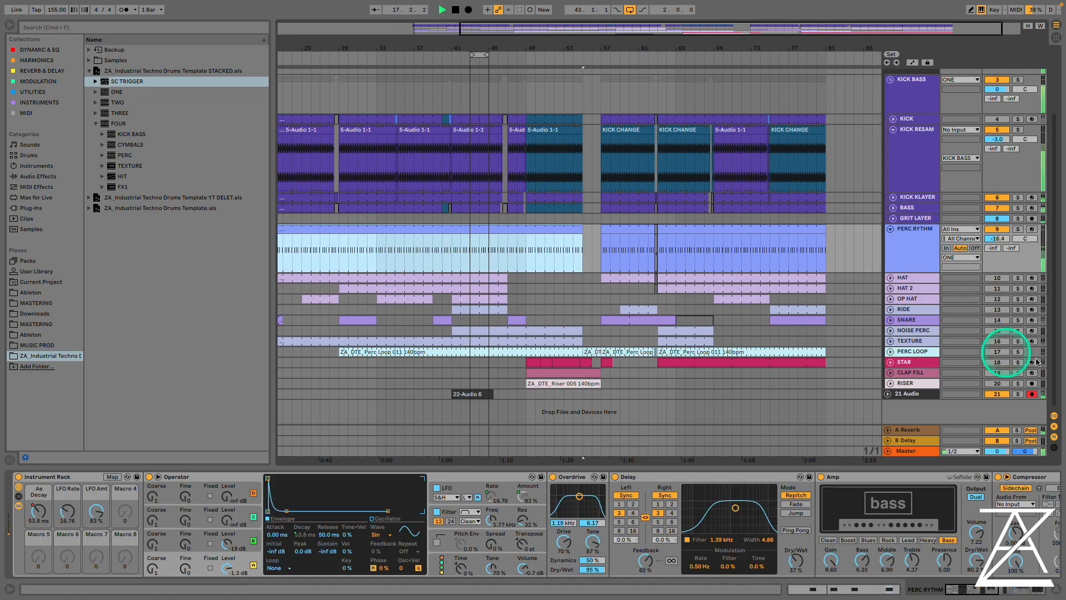
click(390, 231)
drag(357, 47, 472, 49)
key(space)
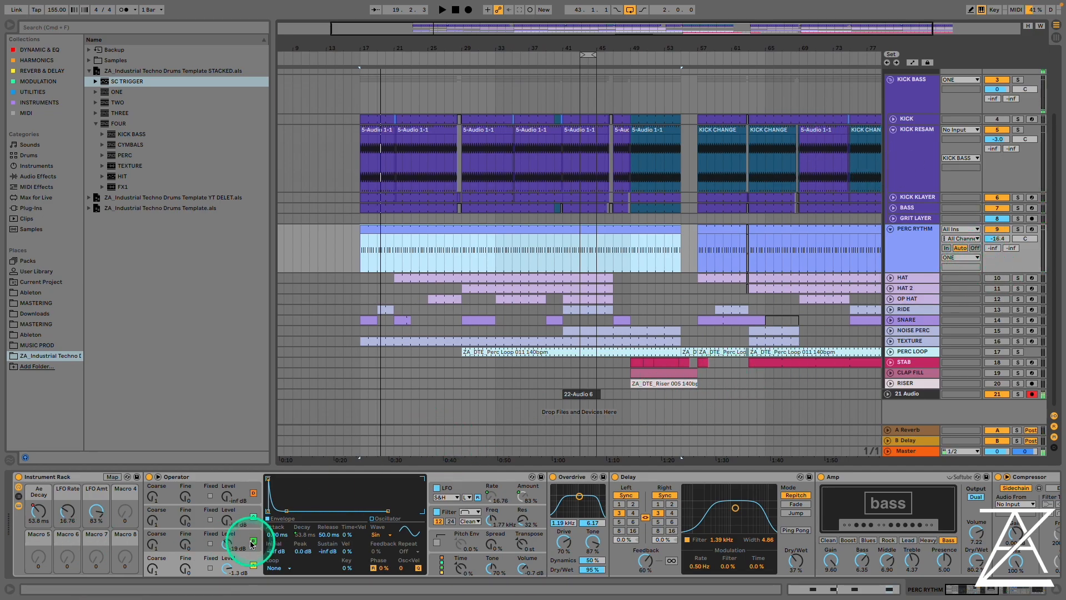
- Deactivate KICK RESAM, KICK KLAYER, BASS and GRIT LAYER, then audition the PERC RYTHM pattern on its own
click(1004, 95)
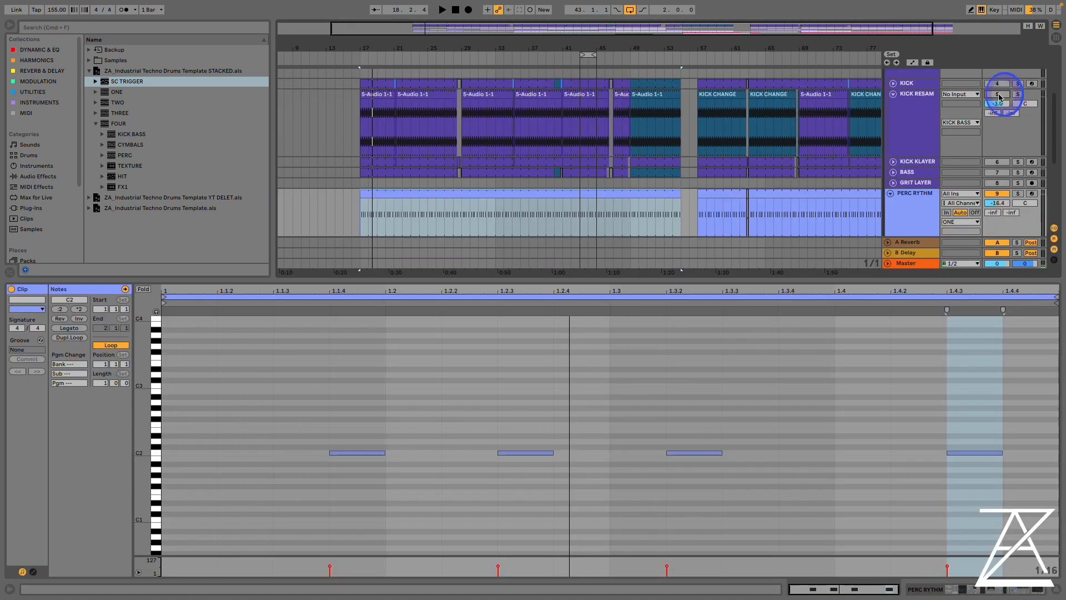
key(space)
click(1056, 589)
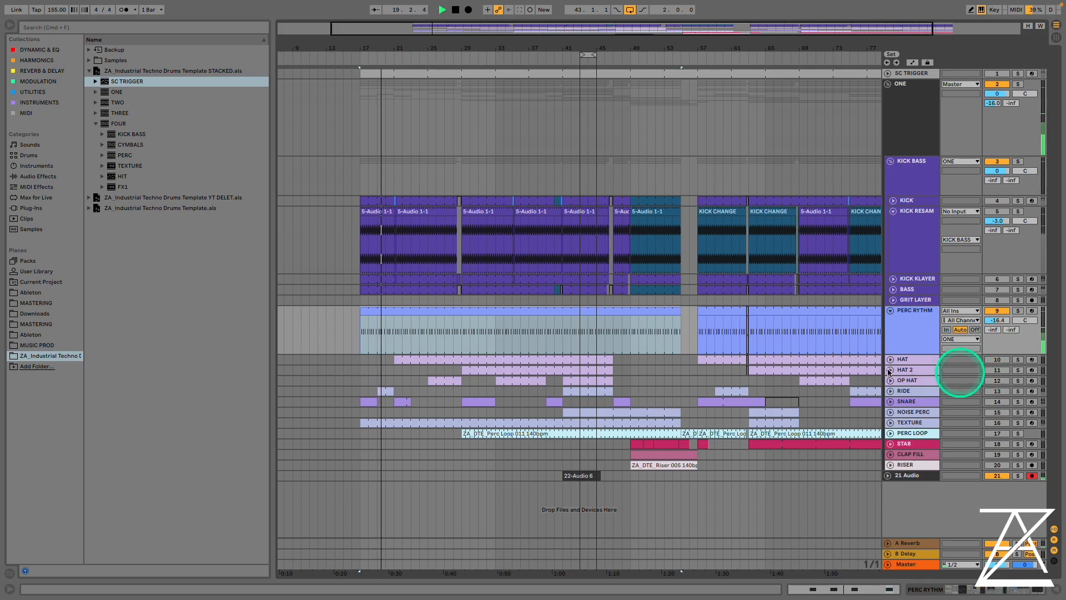
click(916, 317)
key(space)
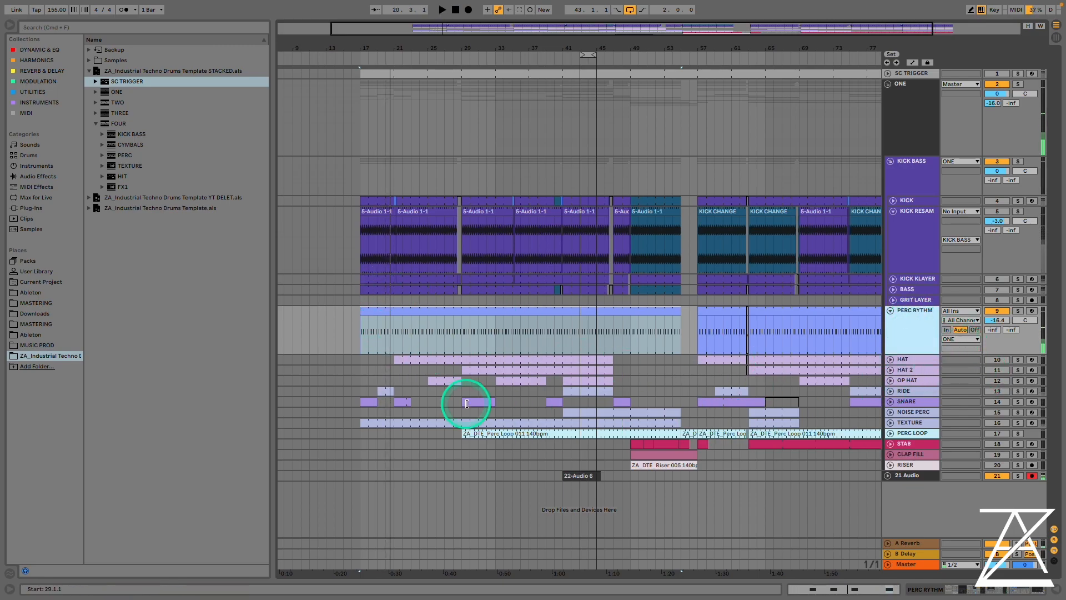
- Examine the PERC RYTHM instrument rack: Operator's oscillators A and B, its LFO and filter, and the mapped macros
double_click(905, 327)
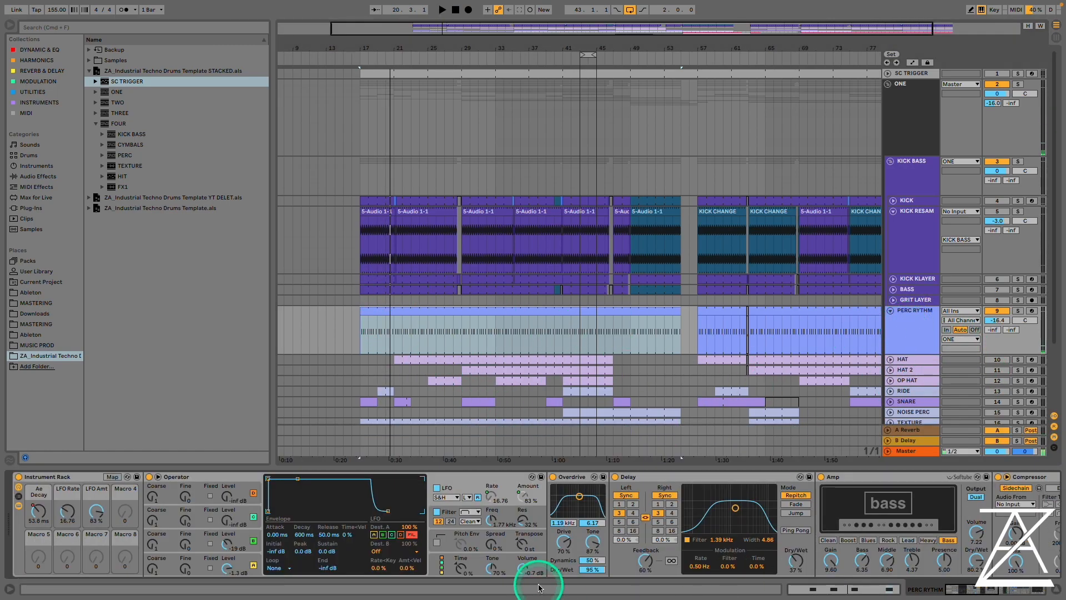
click(200, 541)
click(201, 564)
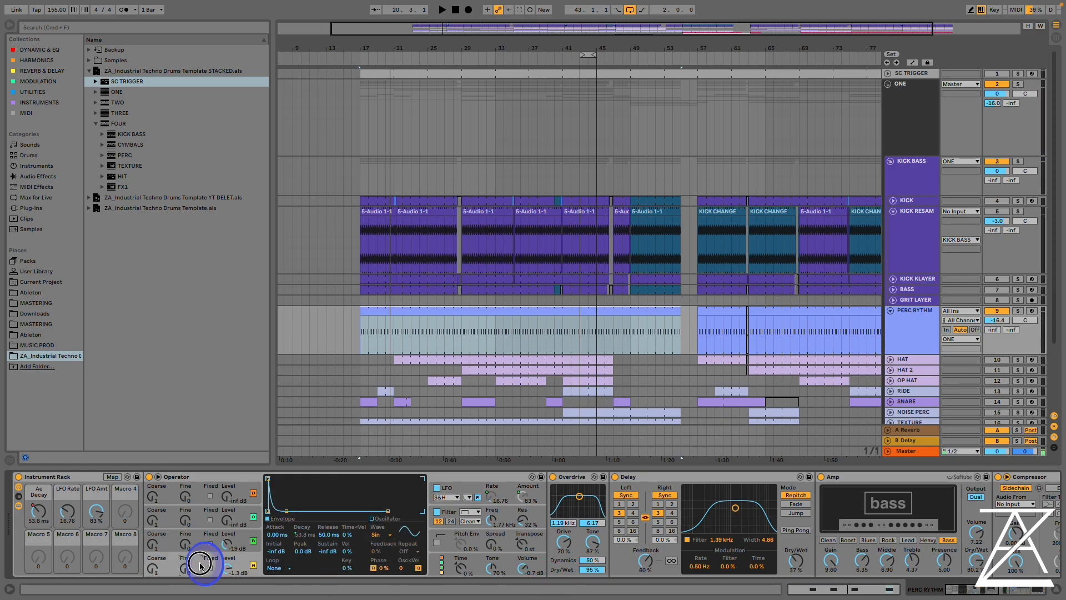
click(203, 544)
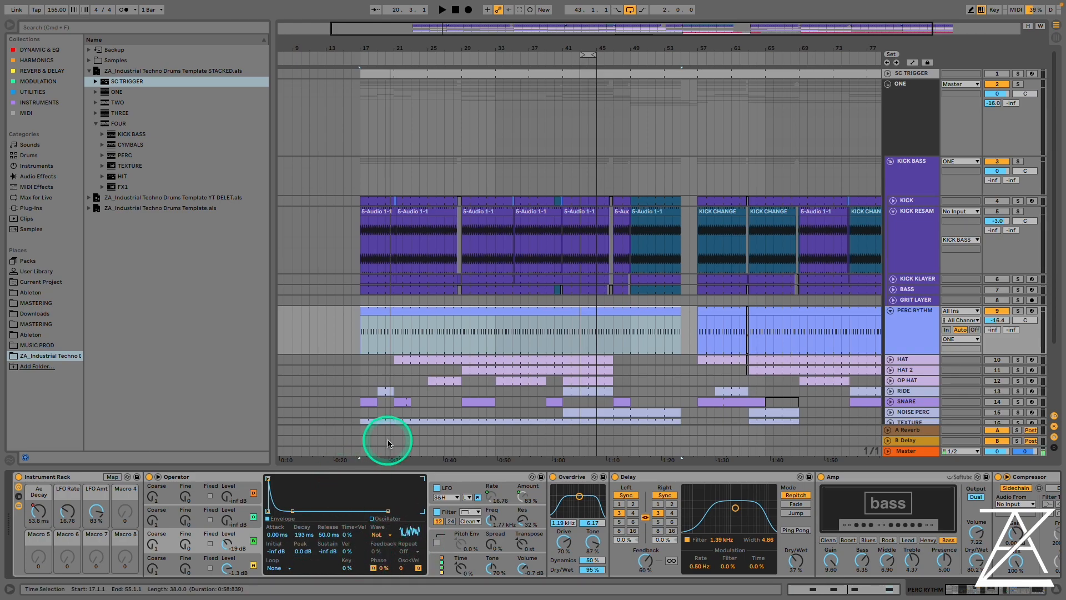
click(99, 520)
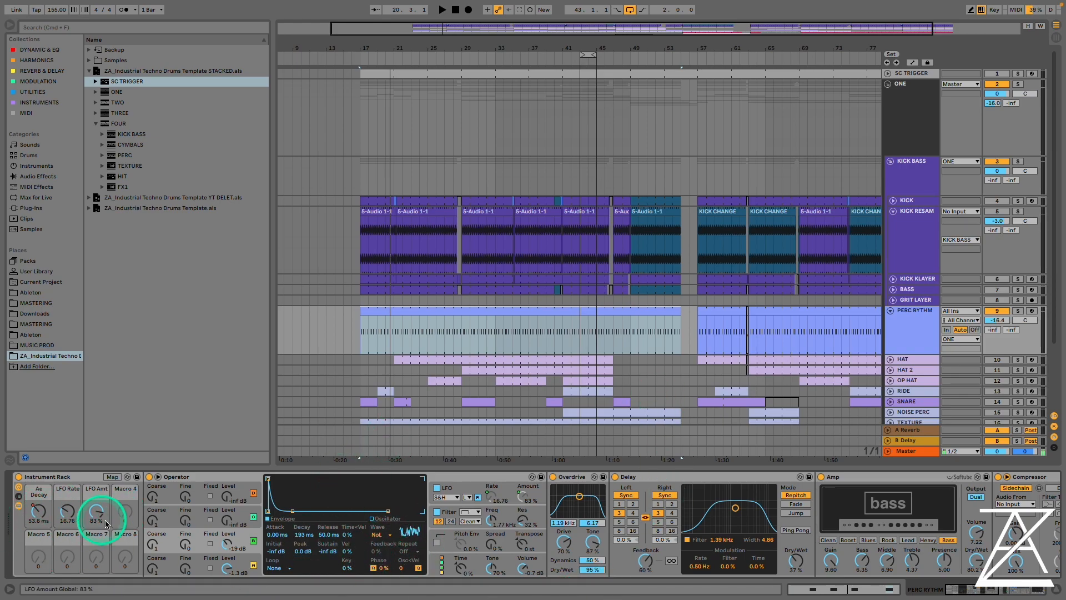
click(492, 497)
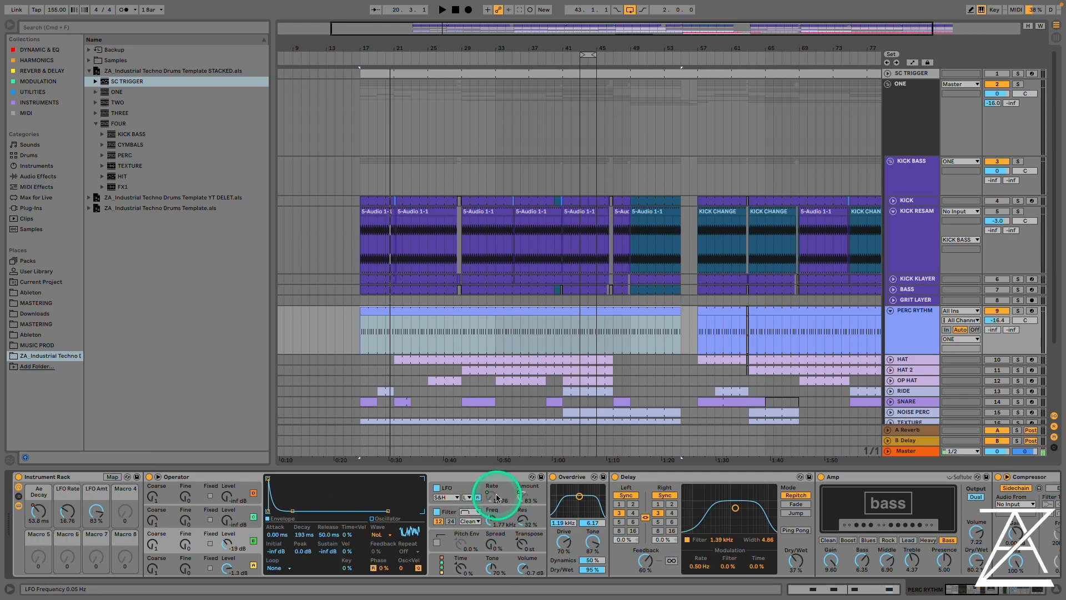
click(459, 565)
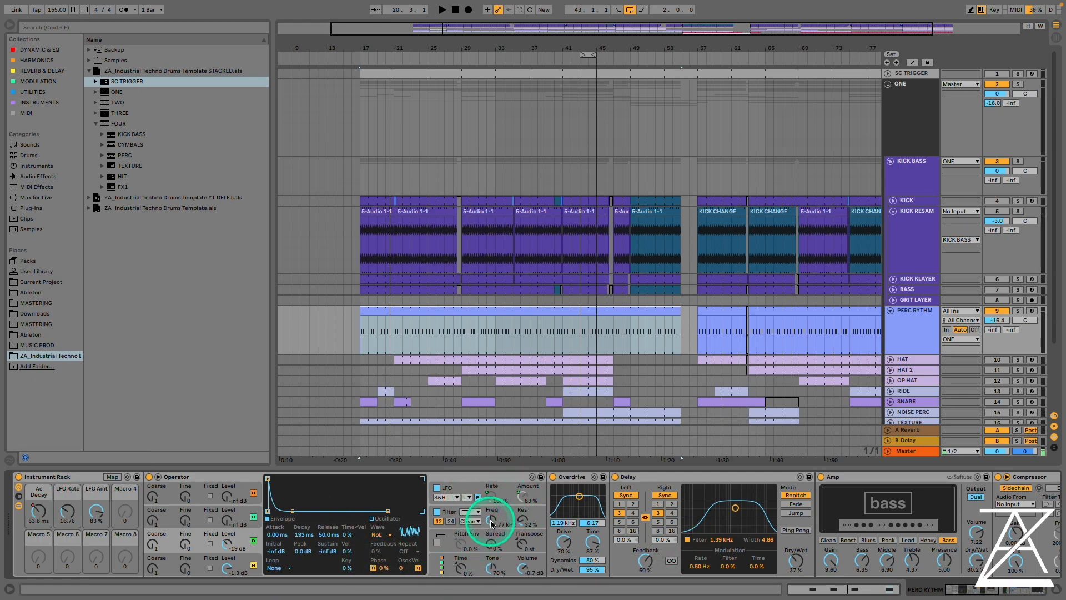
- Set the PERC RYTHM rack's LFO Rate macro to 43.40 and LFO Amt to 72 % during playback
key(space)
drag(67, 511, 72, 512)
click(105, 507)
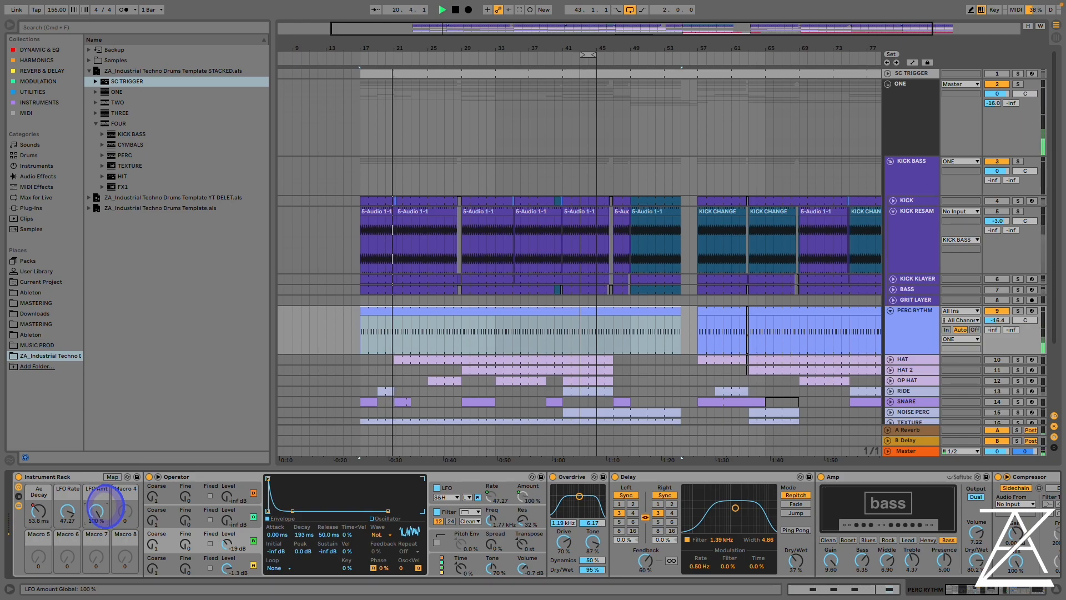
drag(72, 514, 71, 516)
key(space)
- Show the Ae Decay macro's automation on PERC RYTHM and lengthen the decay while playing from bar 17
right_click(39, 522)
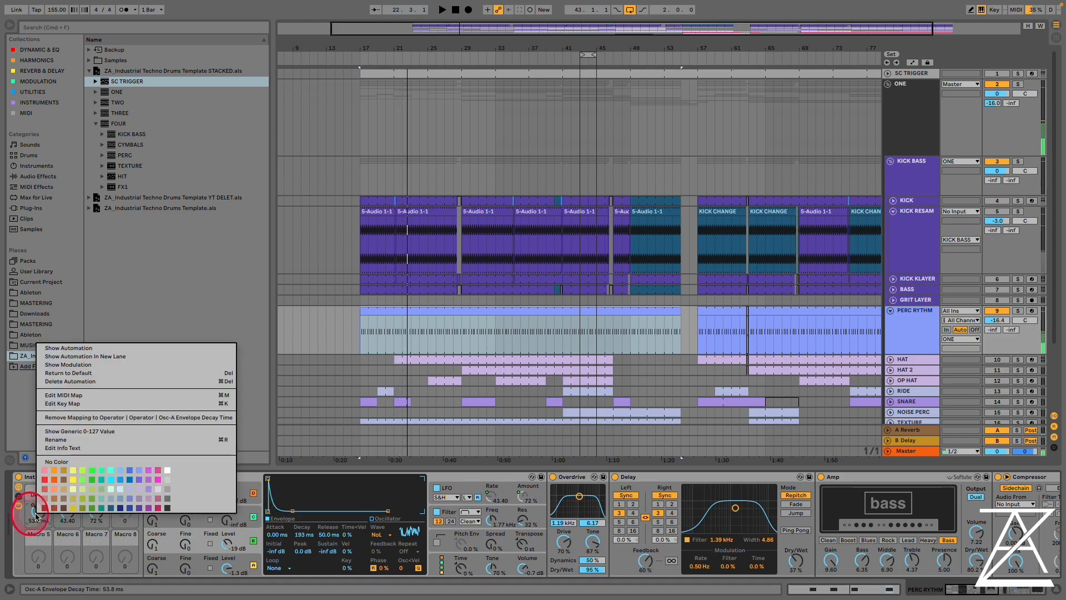
click(78, 350)
key(space)
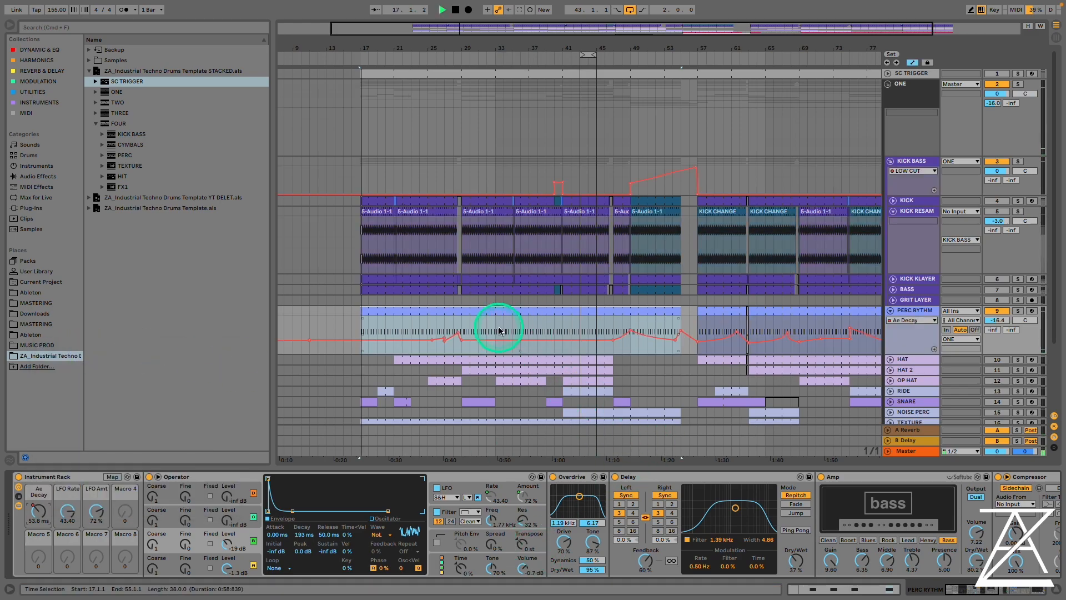
click(503, 330)
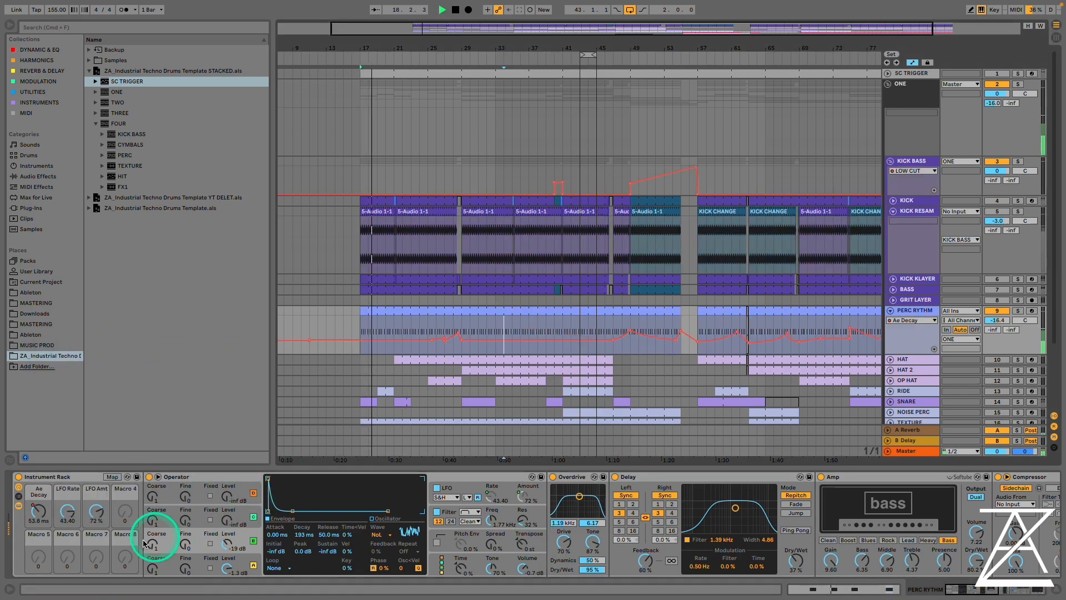
drag(39, 515, 37, 511)
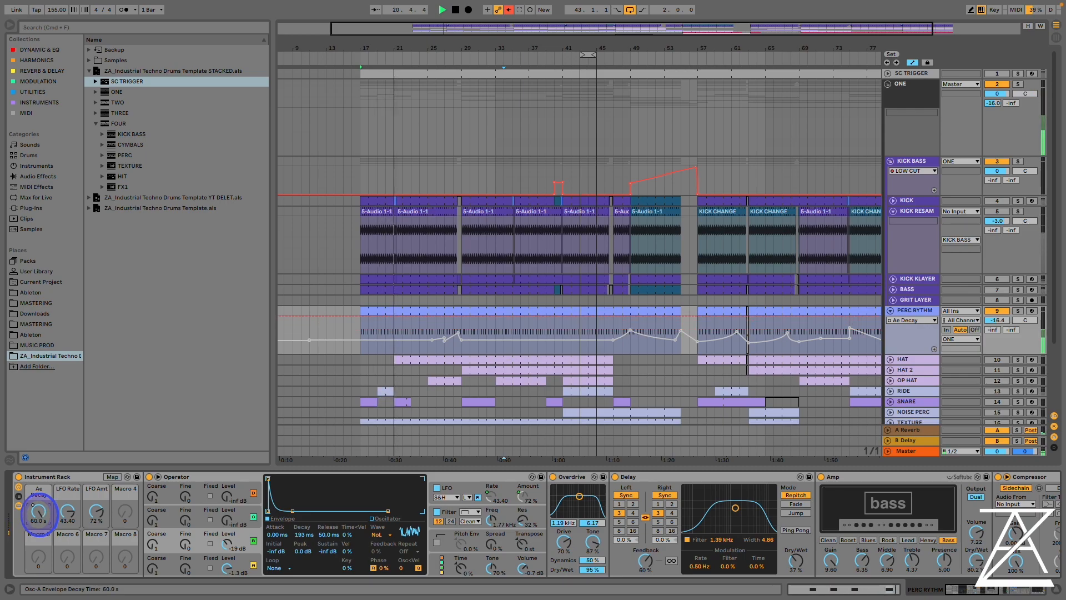
- Reactivate KICK RESAM, KICK KLAYER and BASS, and vary PERC RYTHM's Ae Decay against them, ending on a very short decay
click(1020, 200)
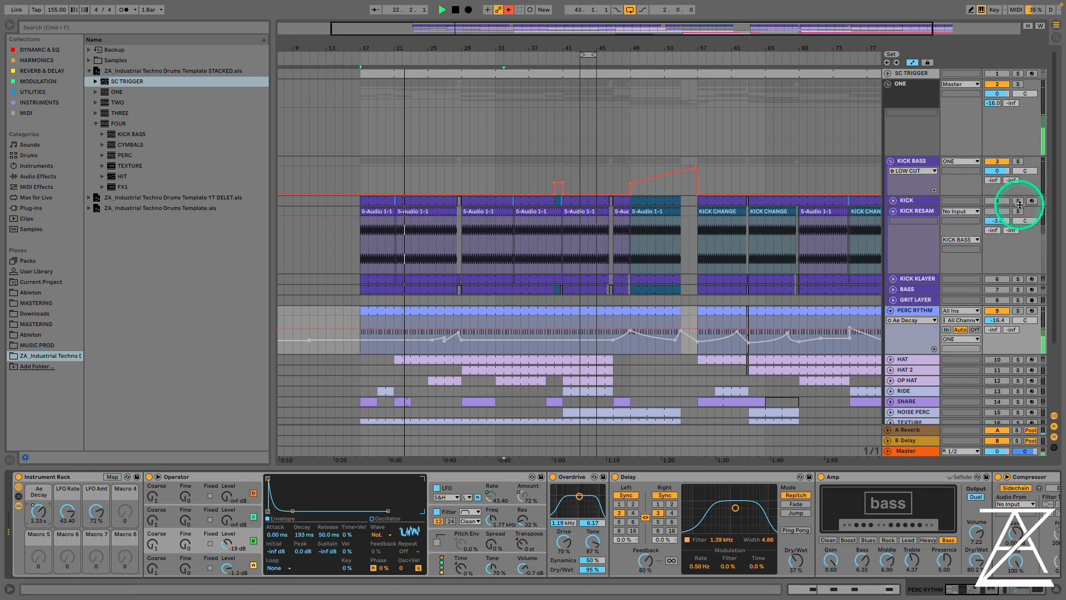
click(1019, 211)
click(1018, 212)
click(997, 279)
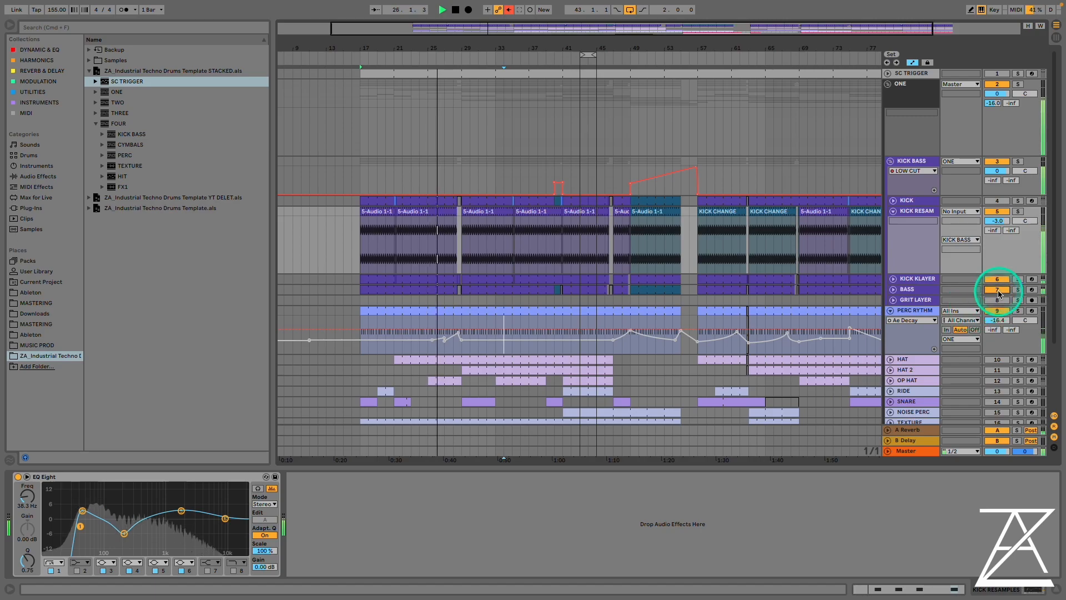
click(917, 314)
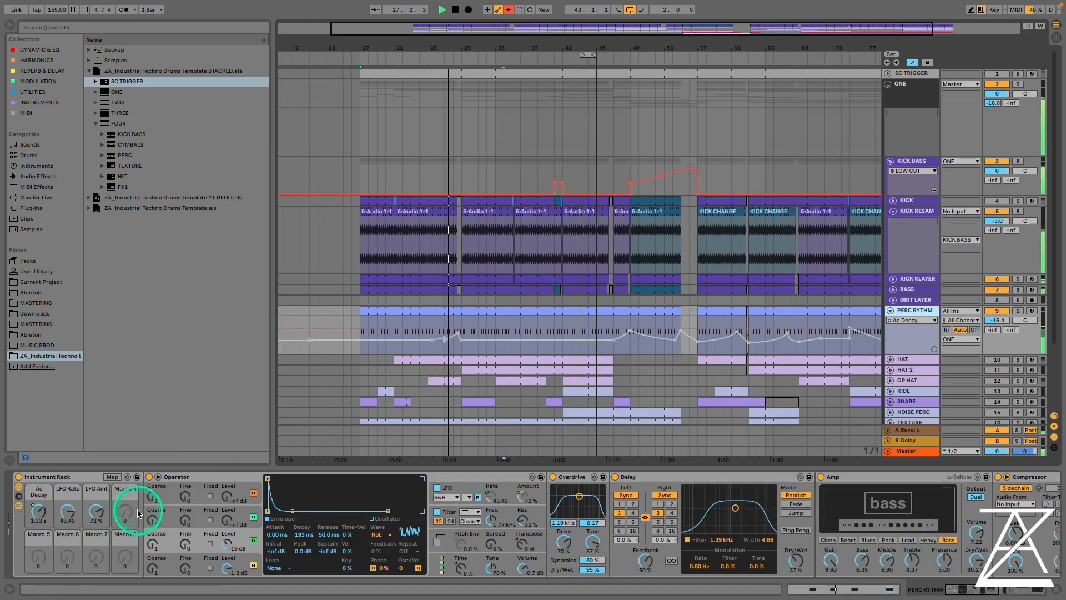
drag(37, 508, 36, 512)
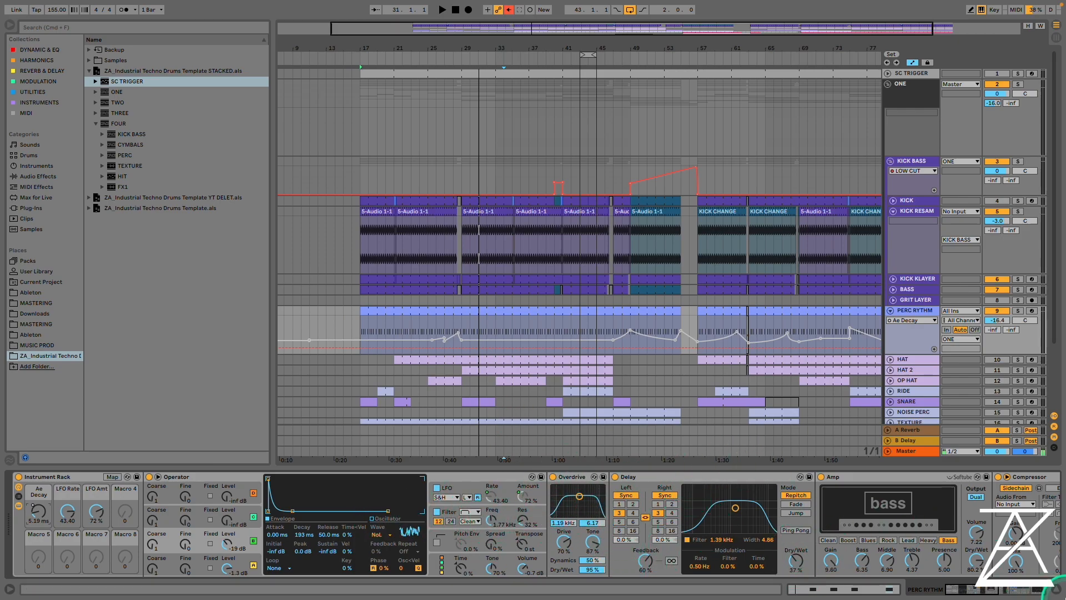
- Set the PERC RYTHM Compressor's sidechain source to SC TRIGGER and its threshold to -14.2 dB while playing
drag(992, 589, 1022, 588)
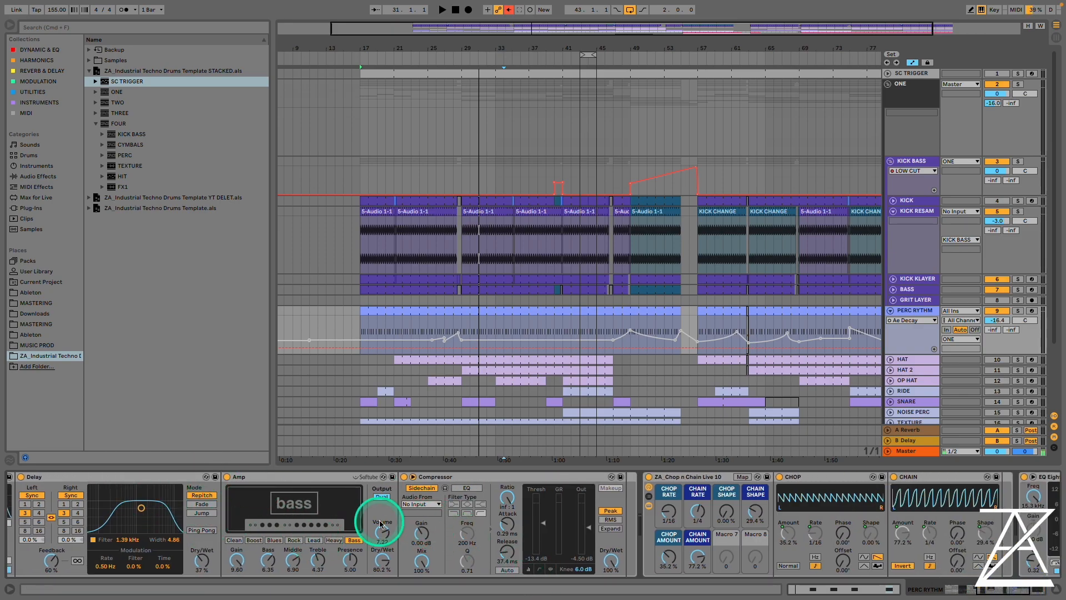
click(428, 506)
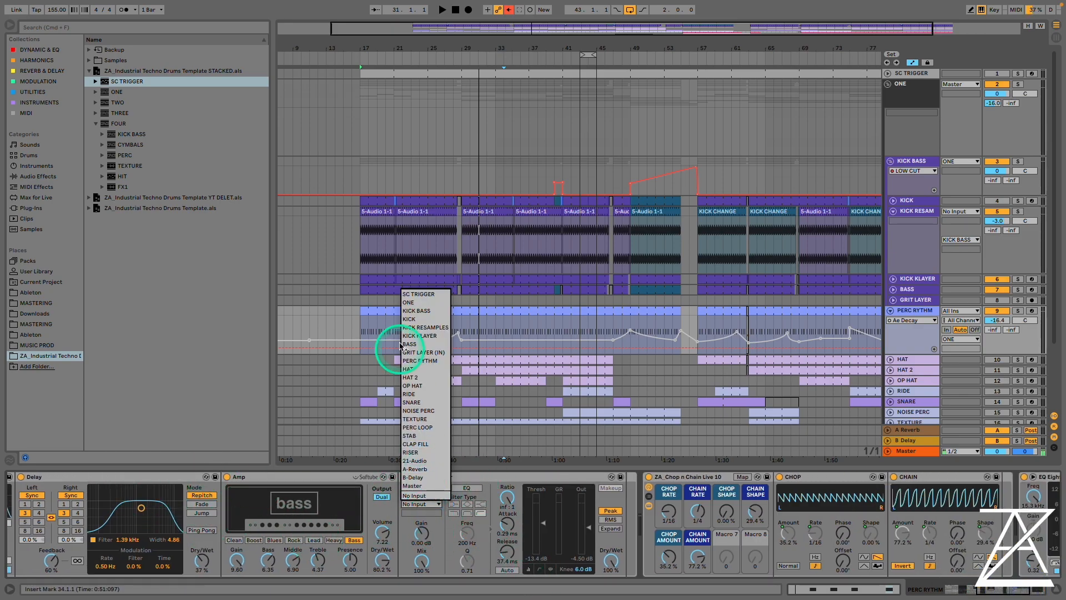
click(419, 293)
key(space)
drag(545, 520, 546, 516)
- Raise PERC RYTHM's Ae Decay macro during playback to hear the sidechained rhythm, and stop playback
click(953, 588)
drag(49, 510, 49, 500)
key(space)
- Select the ZA_Chop n Chain Live 10 rack on PERC RYTHM and re-enable the overridden automation
drag(991, 592, 1037, 592)
click(432, 475)
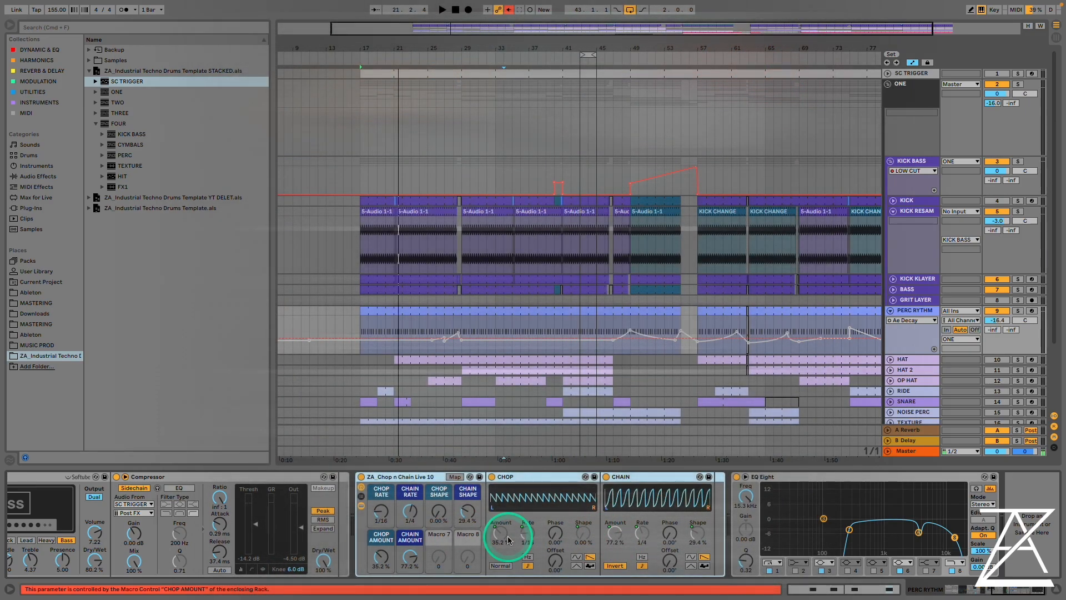
click(514, 11)
click(771, 405)
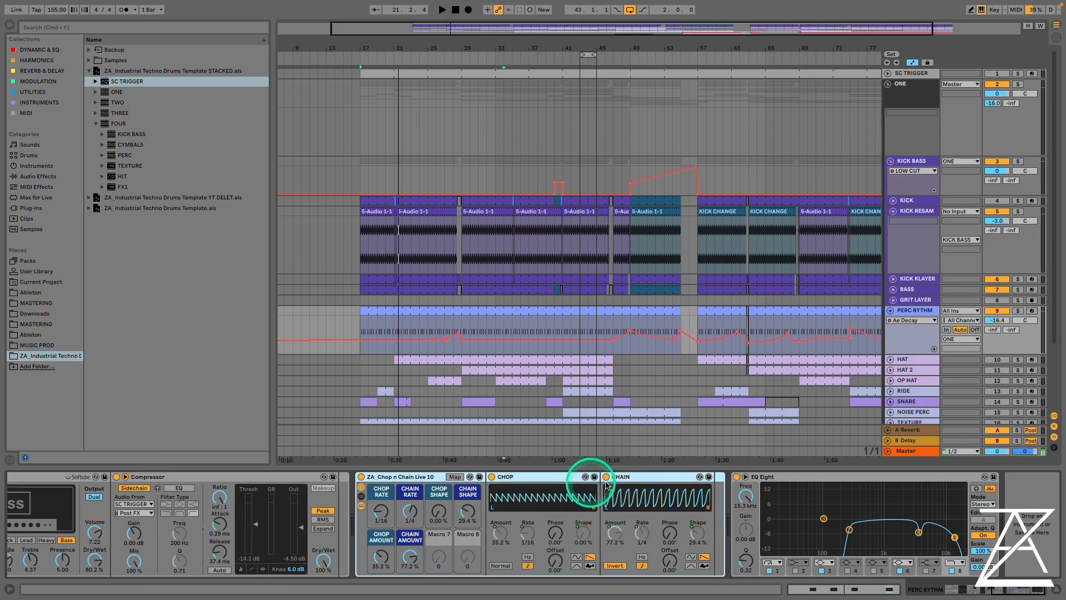
- Set the Chop n Chain rack's CHOP AMOUNT to 27.6 % while auditioning the arrangement from bar 17
key(space)
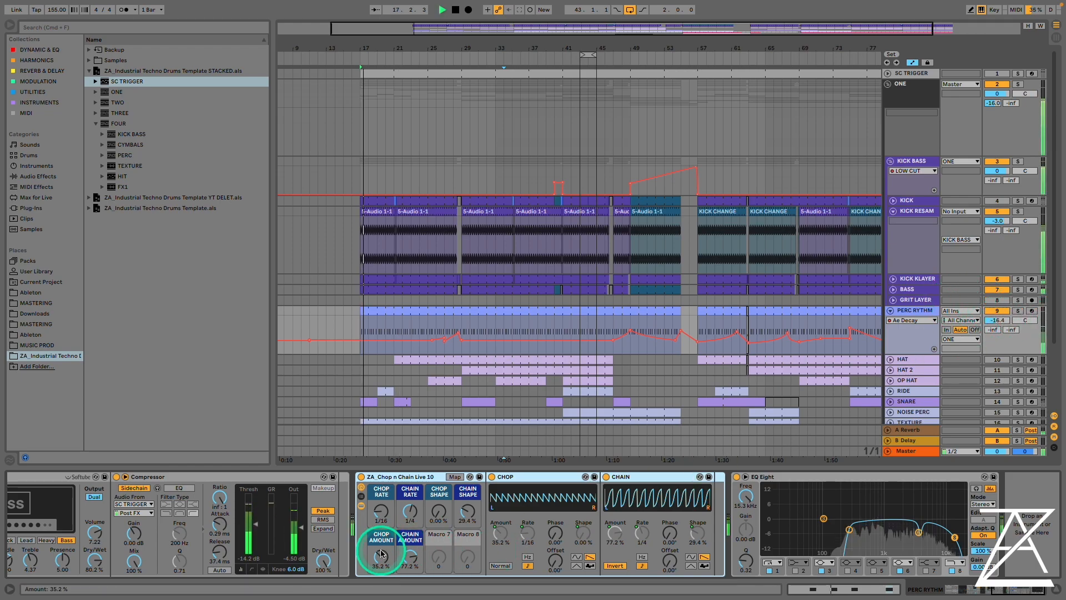
drag(381, 551, 385, 560)
key(space)
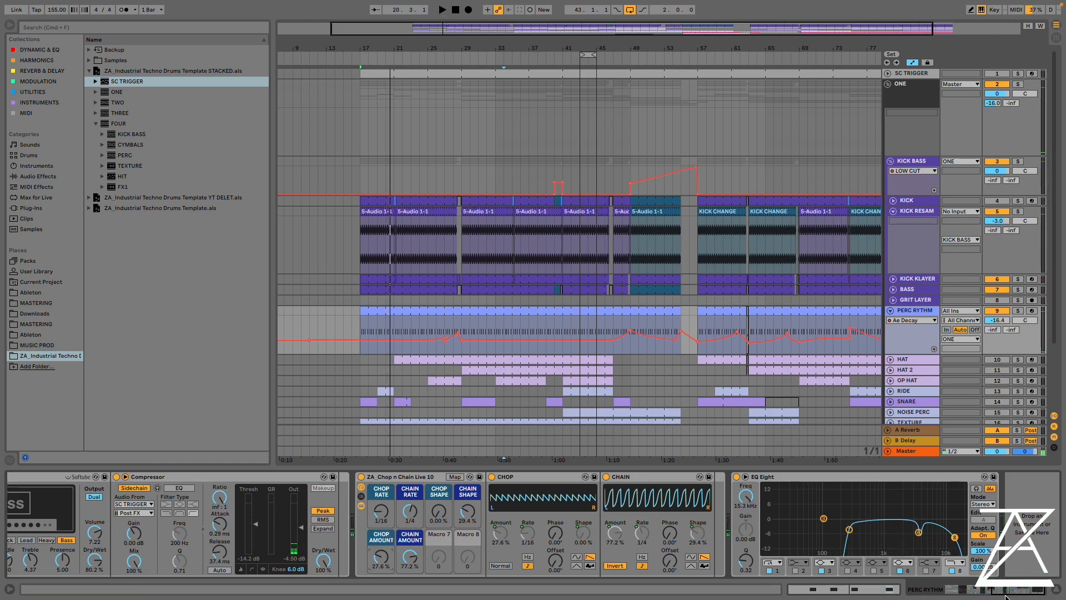
- Activate the HAT track and briefly play the arrangement with it added
click(1020, 371)
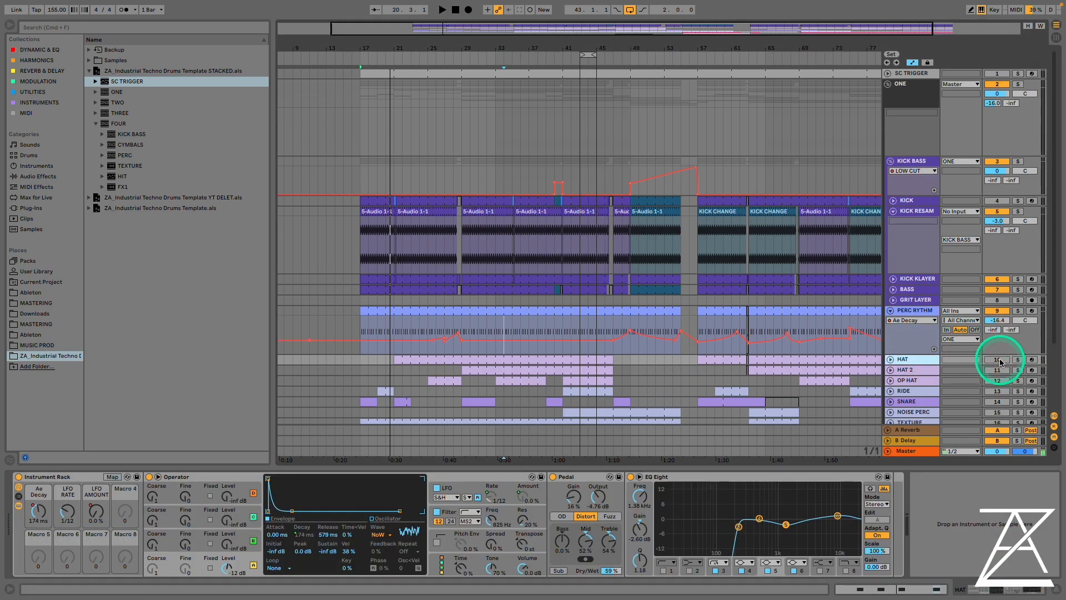
key(space)
key(space)
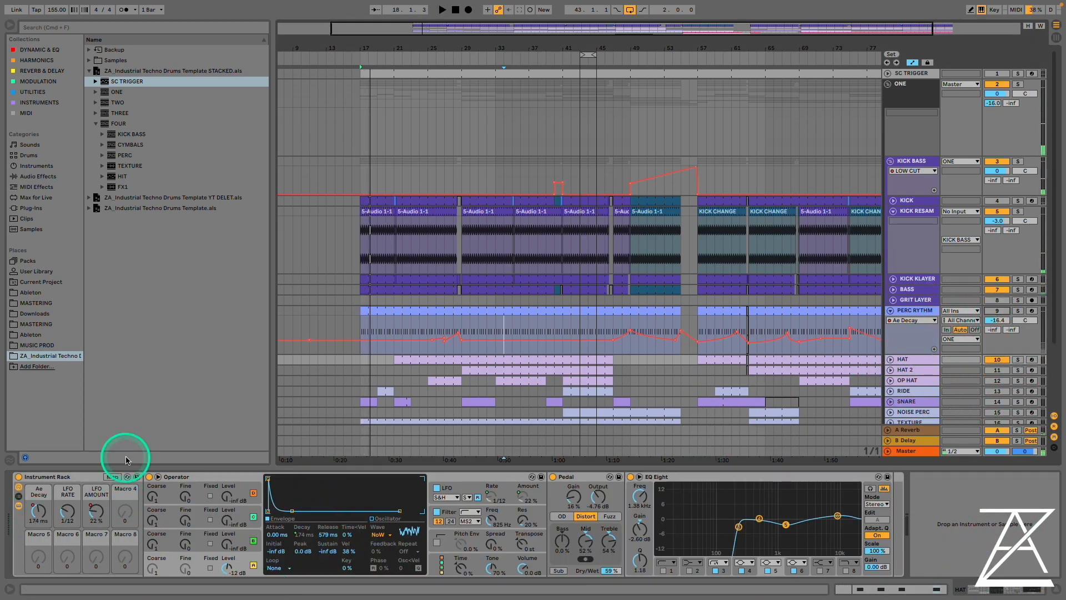
- Audition the HAT clip from bar 21, stop playback, and show the Operator filter settings and Pedal in its device chain
click(401, 359)
key(space)
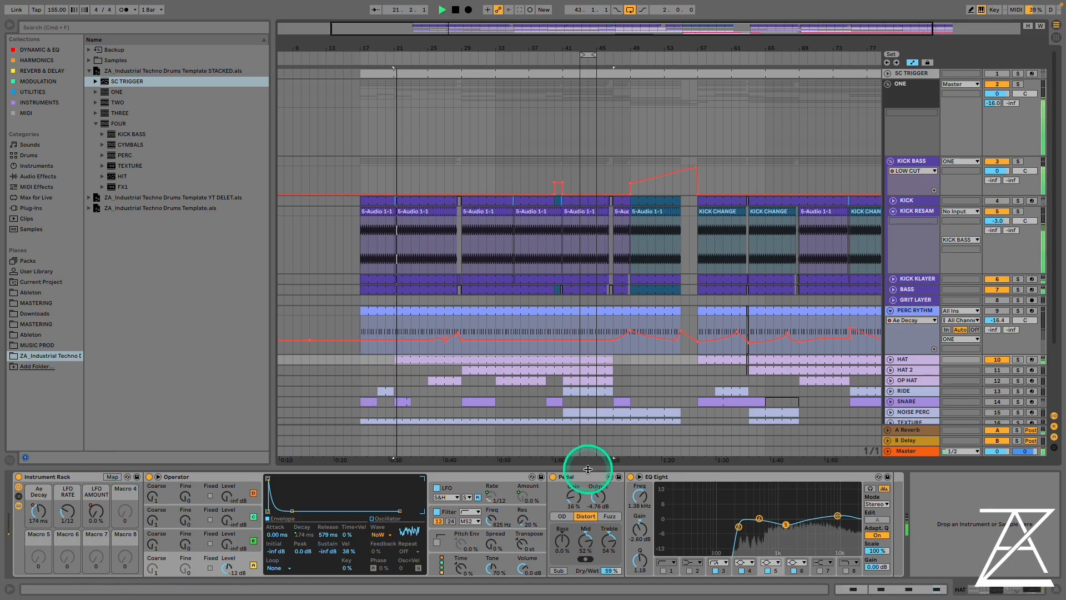
key(space)
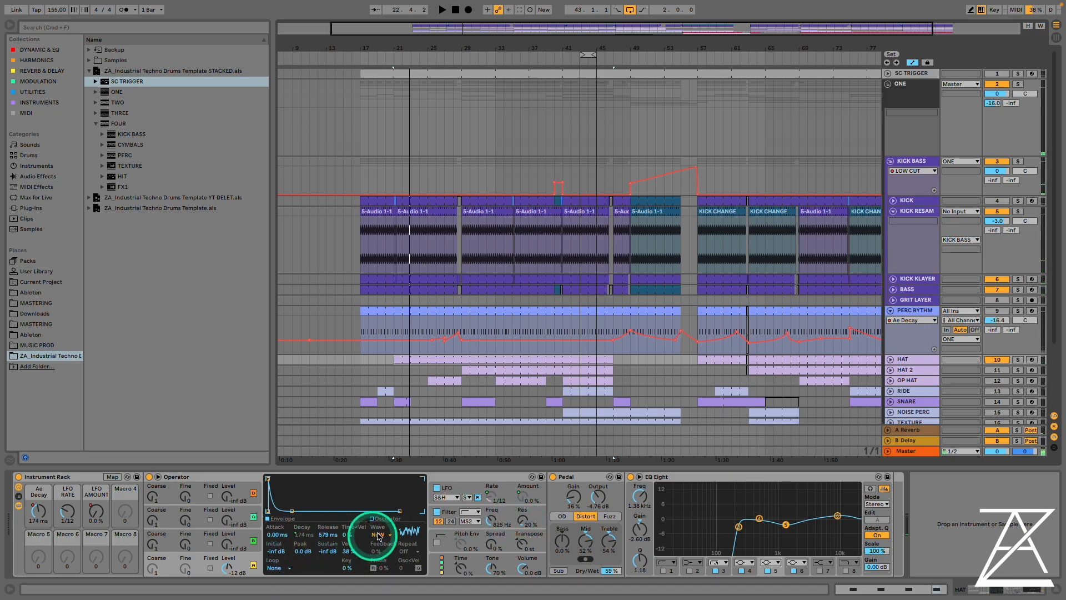
click(491, 522)
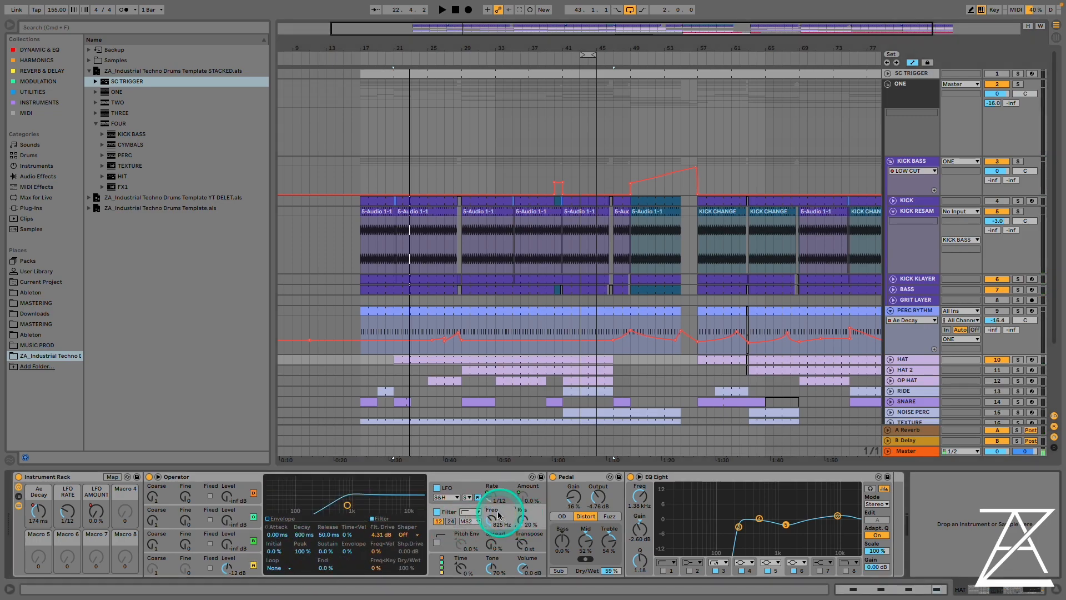
click(579, 476)
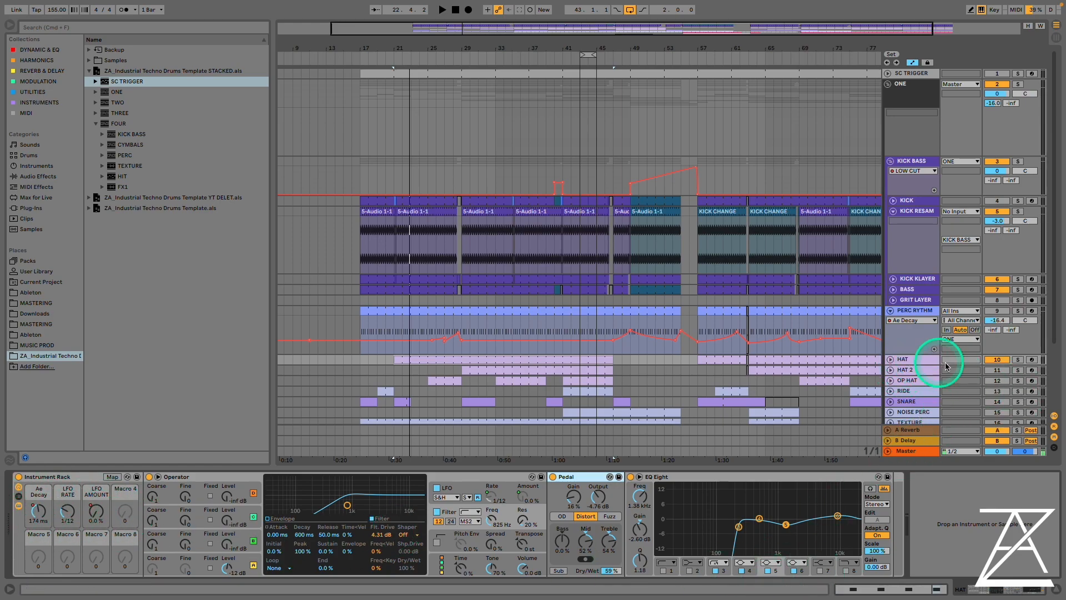
- Unfold the HAT 2 track and audition its clip from bar 29 with HAT and PERC RYTHM deactivated
click(890, 370)
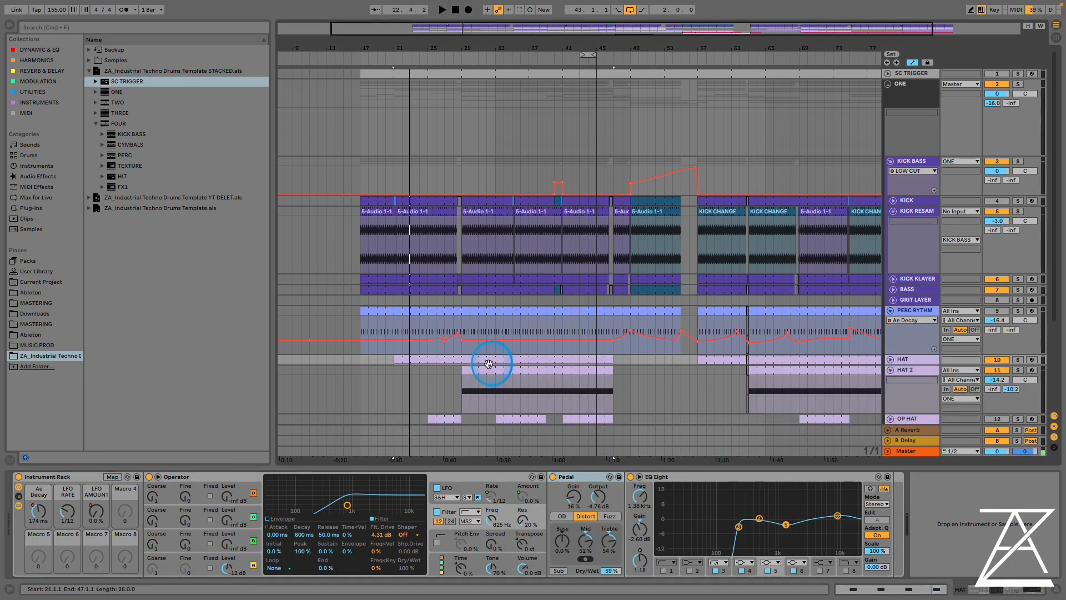
click(493, 370)
key(space)
click(921, 374)
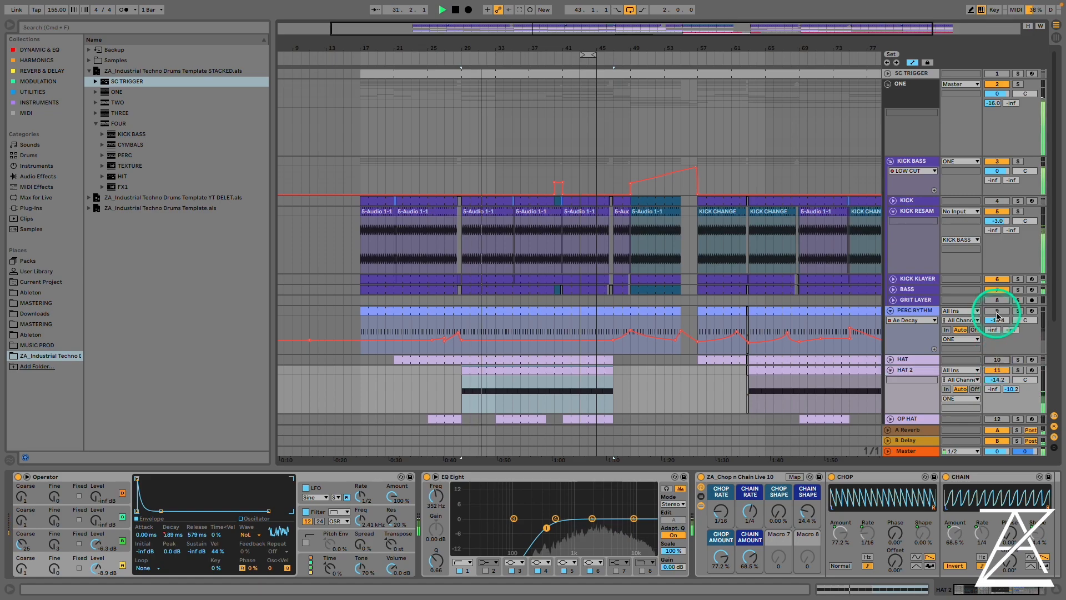
key(space)
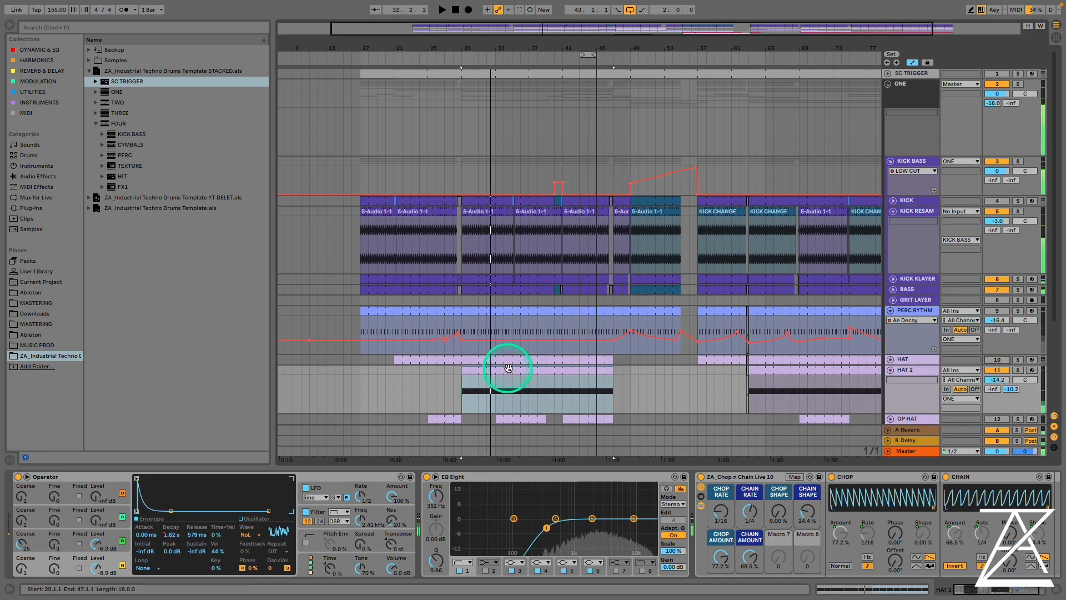
- Open the HAT 2 clip's MIDI notes, play them from bar 29, and close the note editor
click(505, 379)
double_click(505, 378)
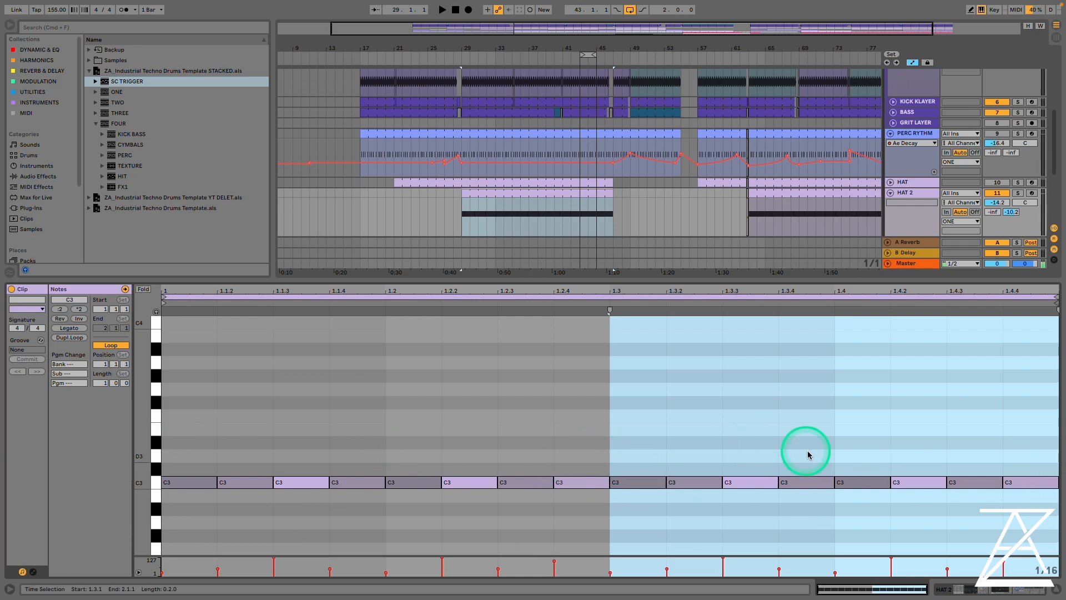
key(space)
click(1056, 592)
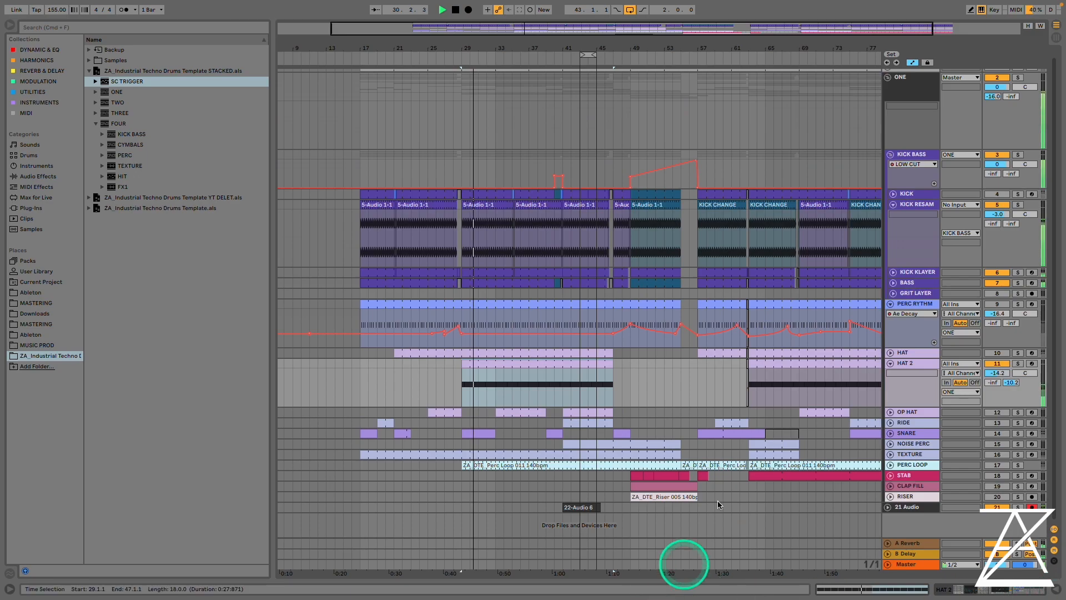
- Show HAT 2's devices and bypass and re-enable its ZA_Chop n Chain rack during playback to compare the sound
double_click(913, 363)
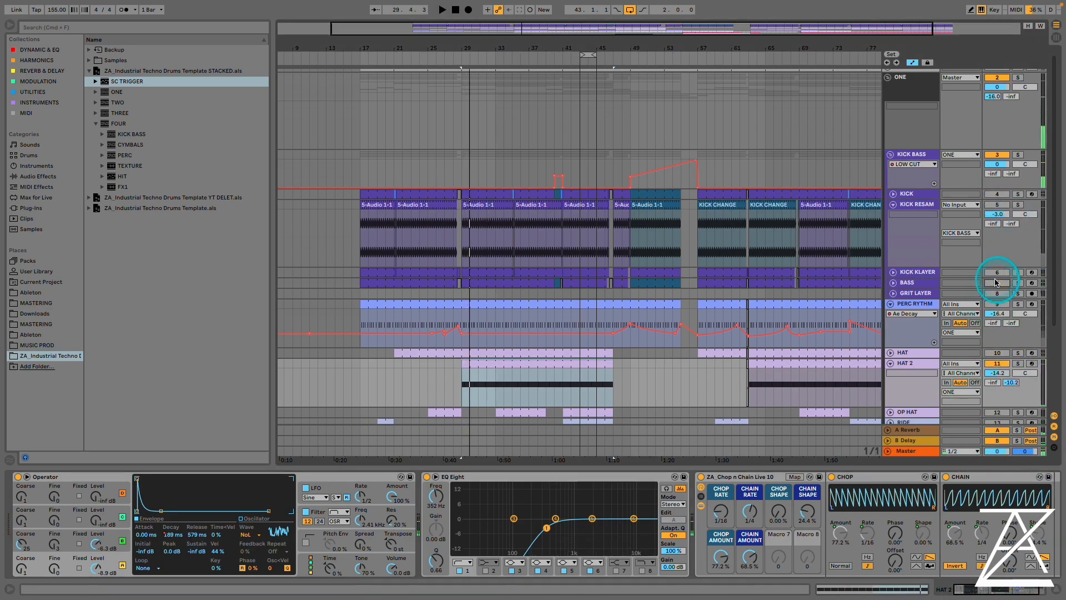
key(space)
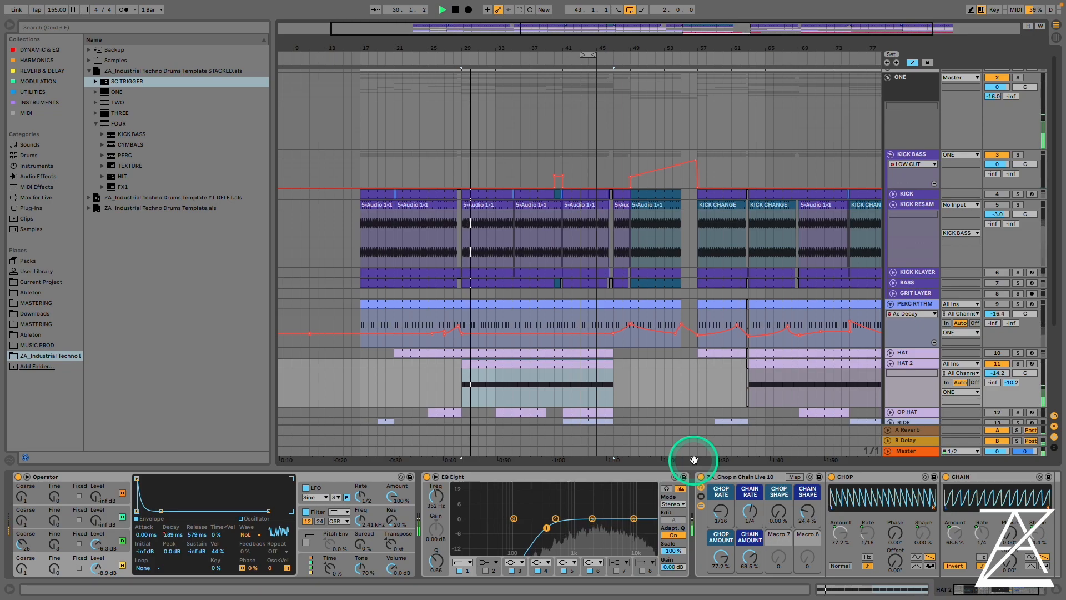
click(701, 477)
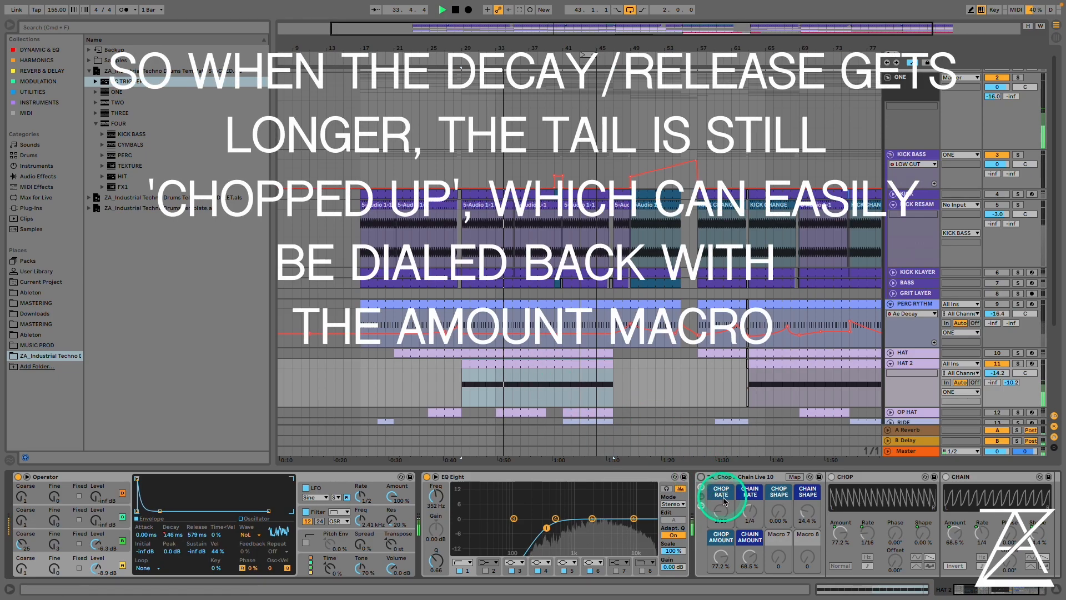
click(701, 477)
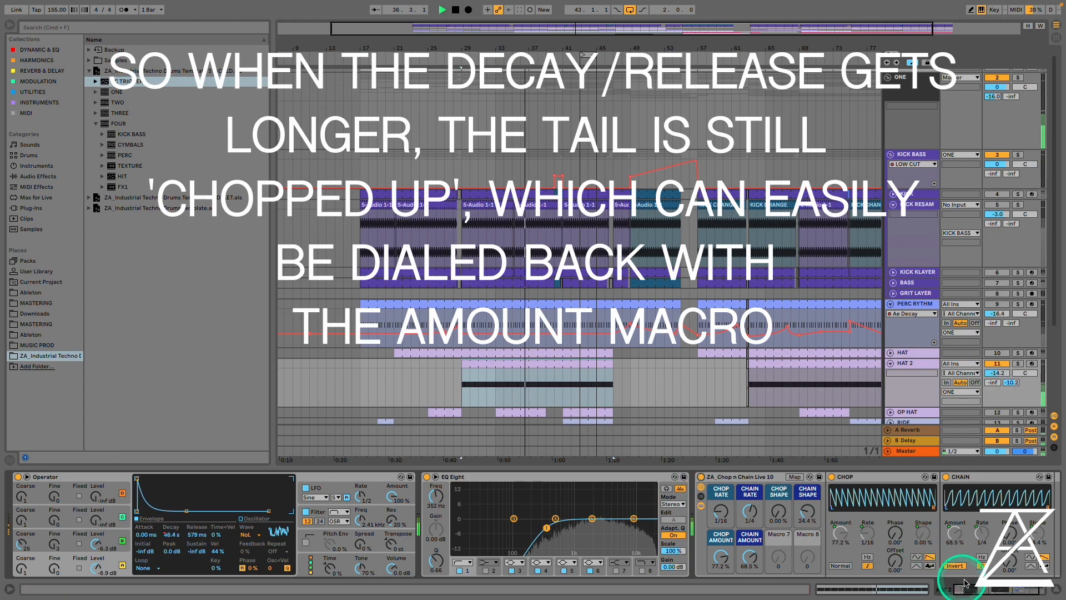
click(701, 477)
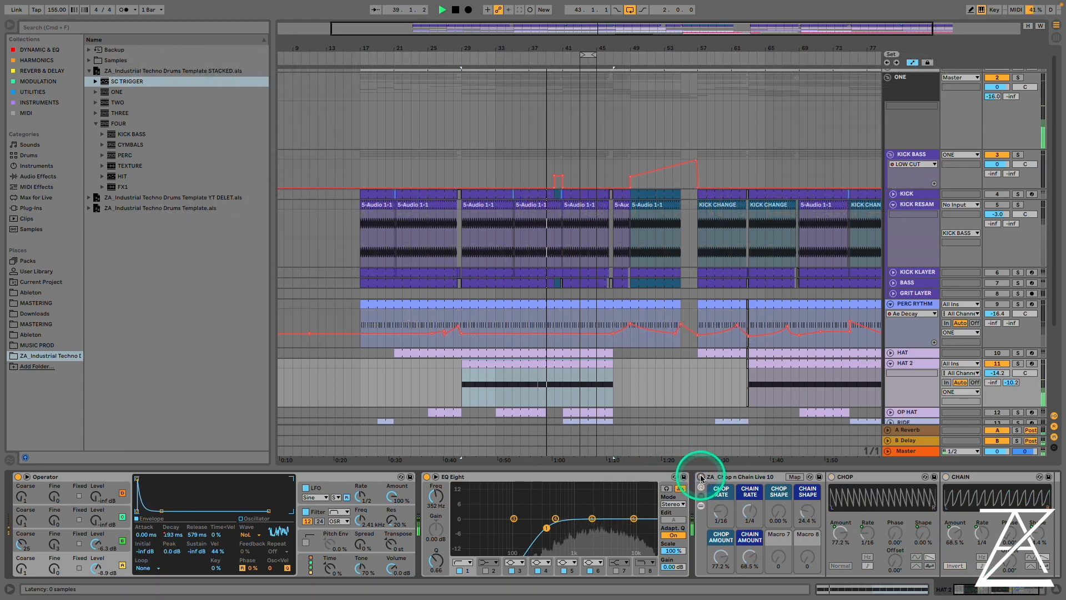
click(701, 477)
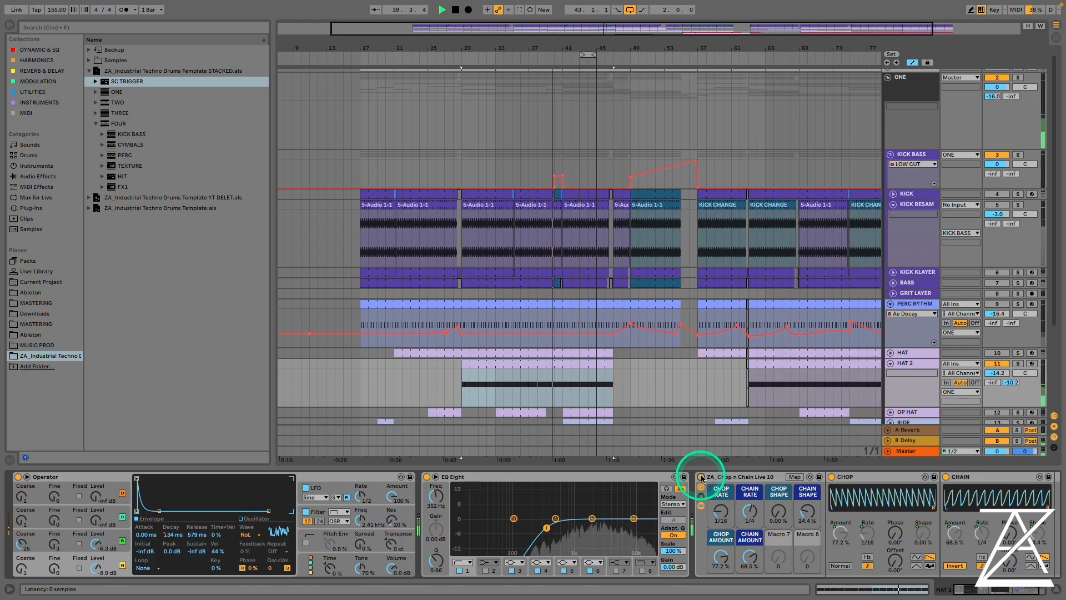
- Show the automation of Operator's Osc-A envelope decay on the HAT 2 track
right_click(169, 538)
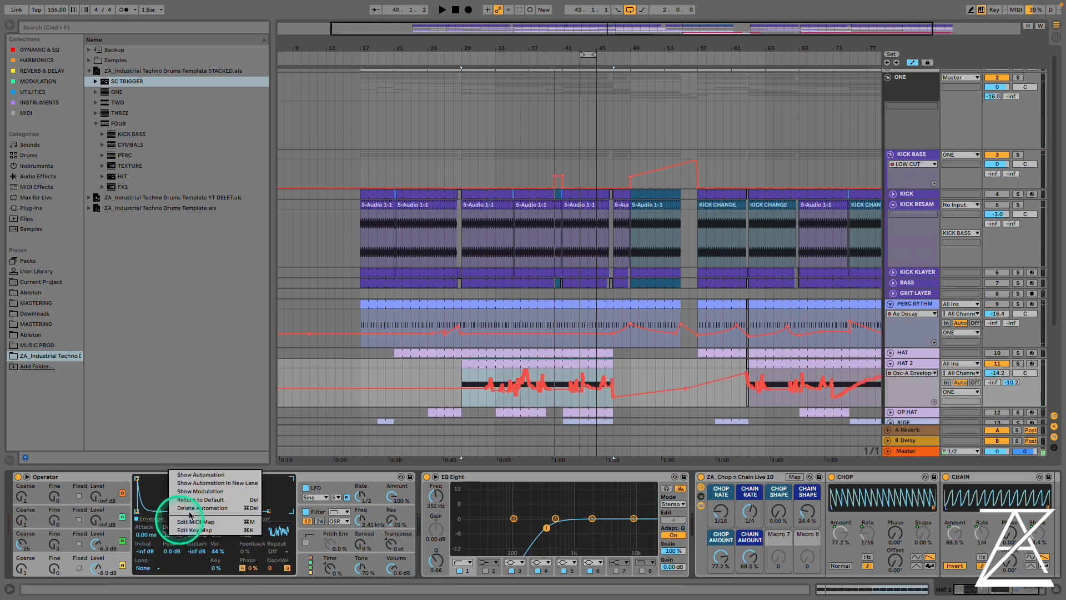
click(645, 372)
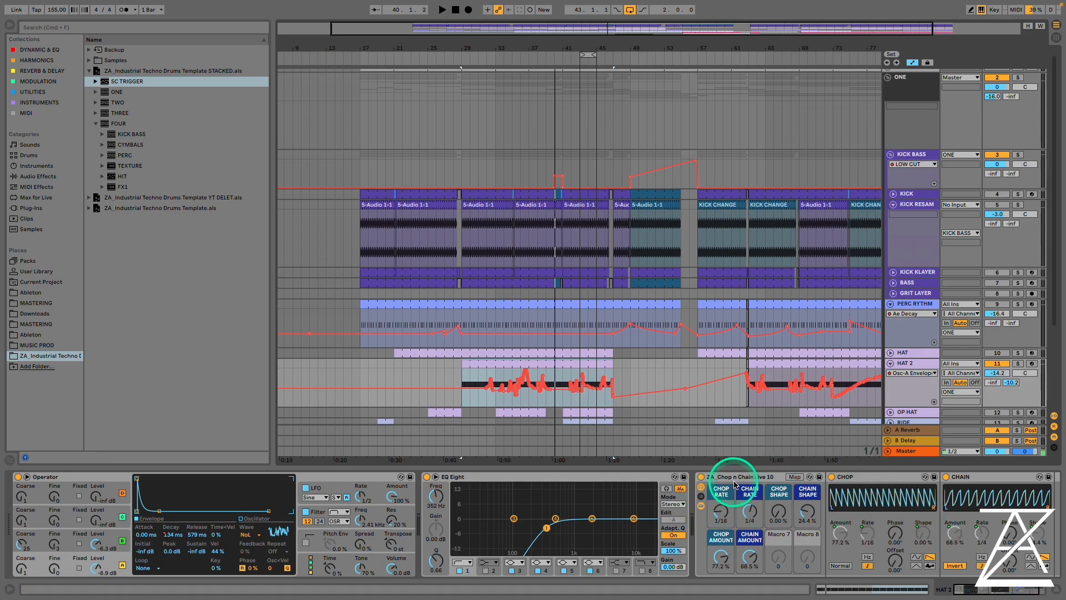
- Open the OP HAT clip's Hihat Open 909 notes at bar 41, start playback there, and close the note editor
scroll(661, 381, down, 3)
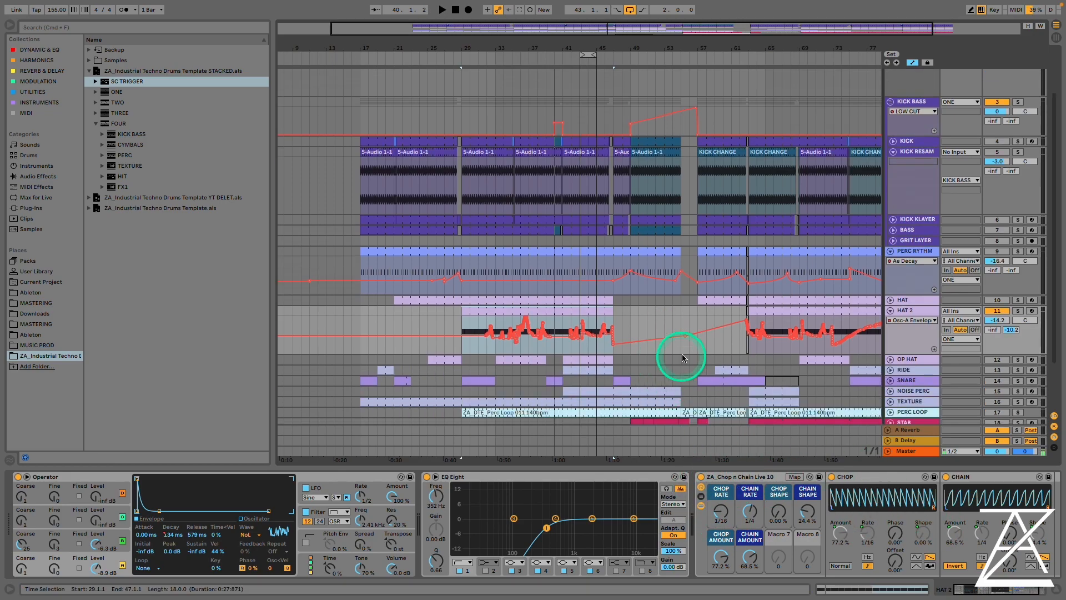
click(520, 359)
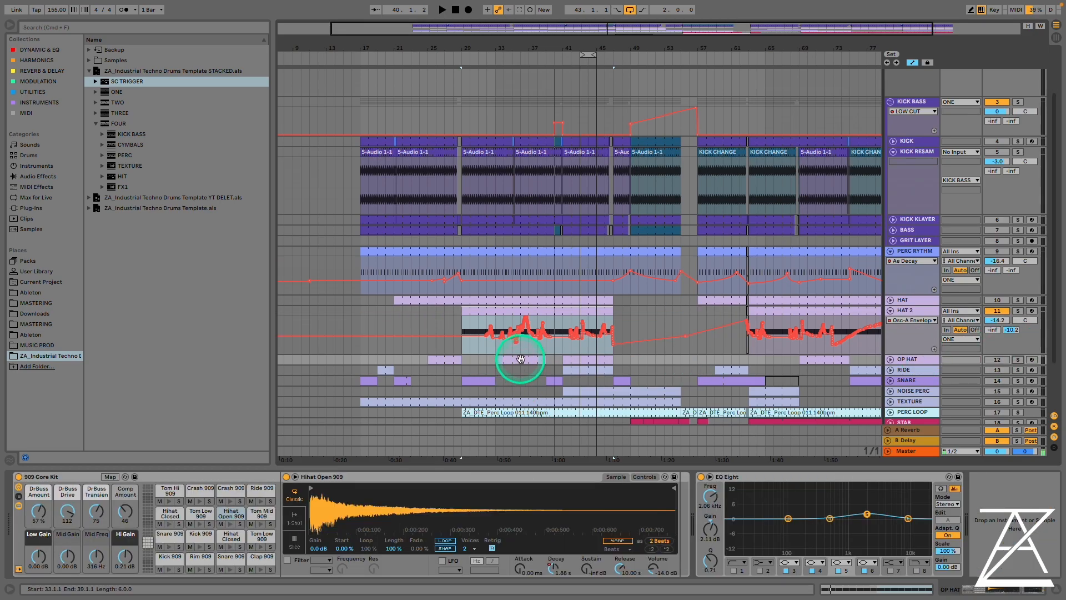
double_click(584, 365)
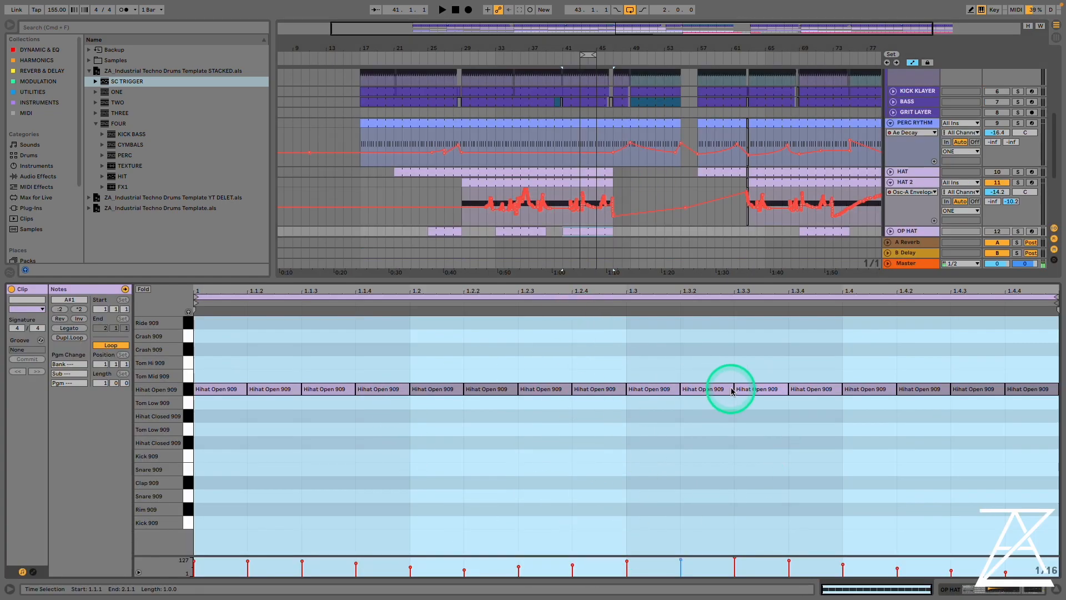
click(585, 228)
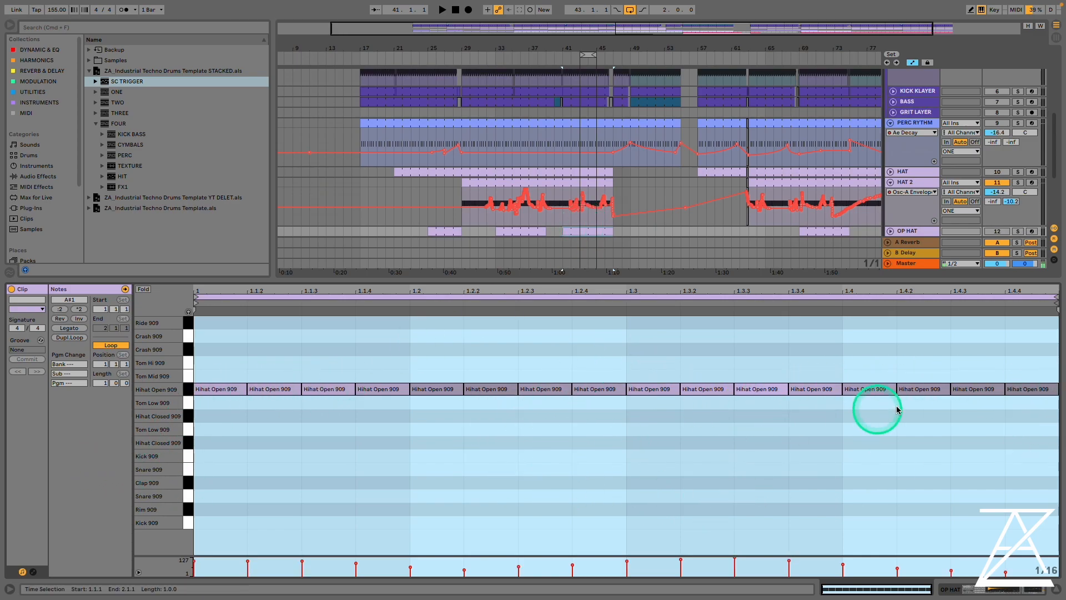
key(space)
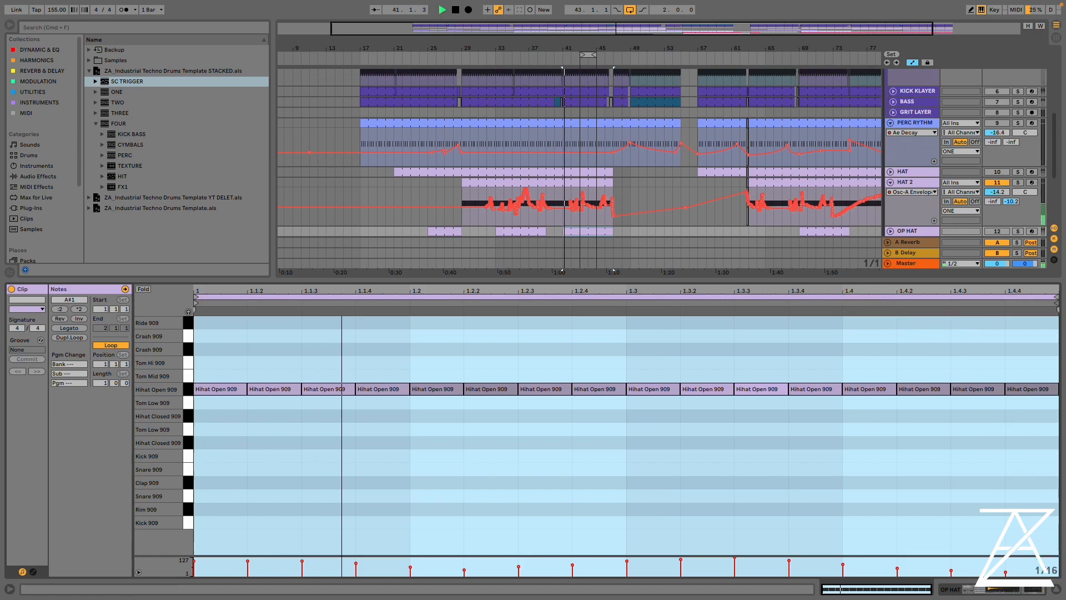
click(1055, 590)
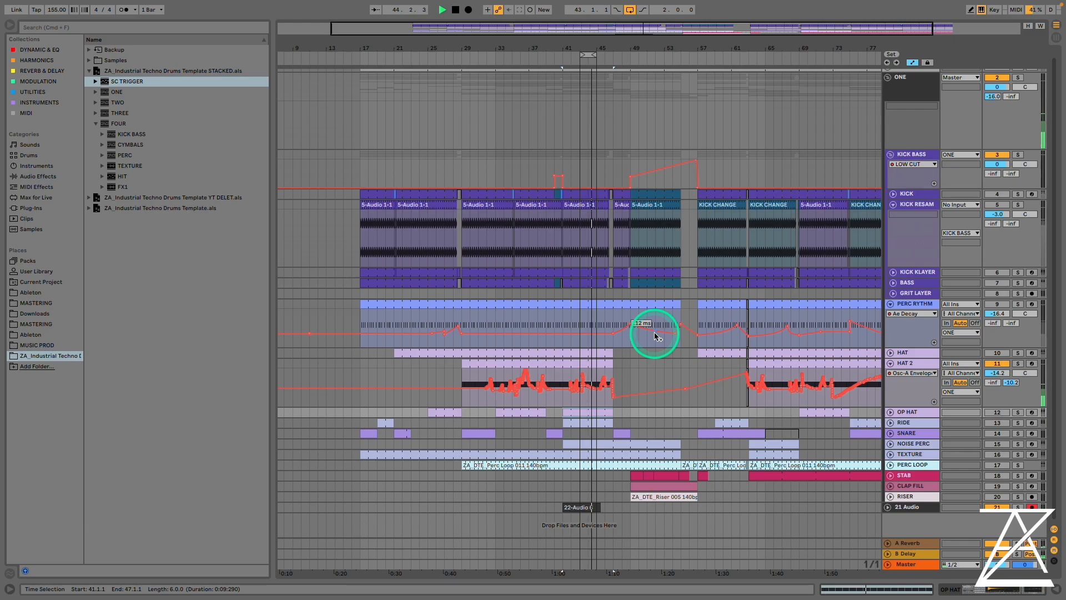
- Play from the 21 Audio clip at bar 41, activate and unfold the OP HAT track, and stop playback
click(584, 507)
key(space)
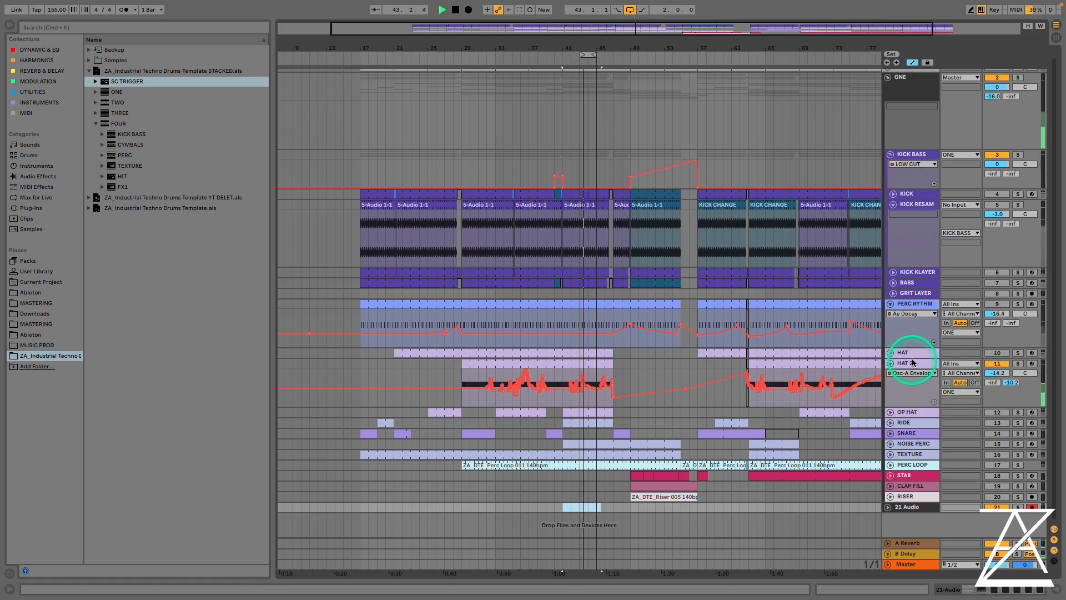
drag(590, 28, 592, 47)
click(997, 412)
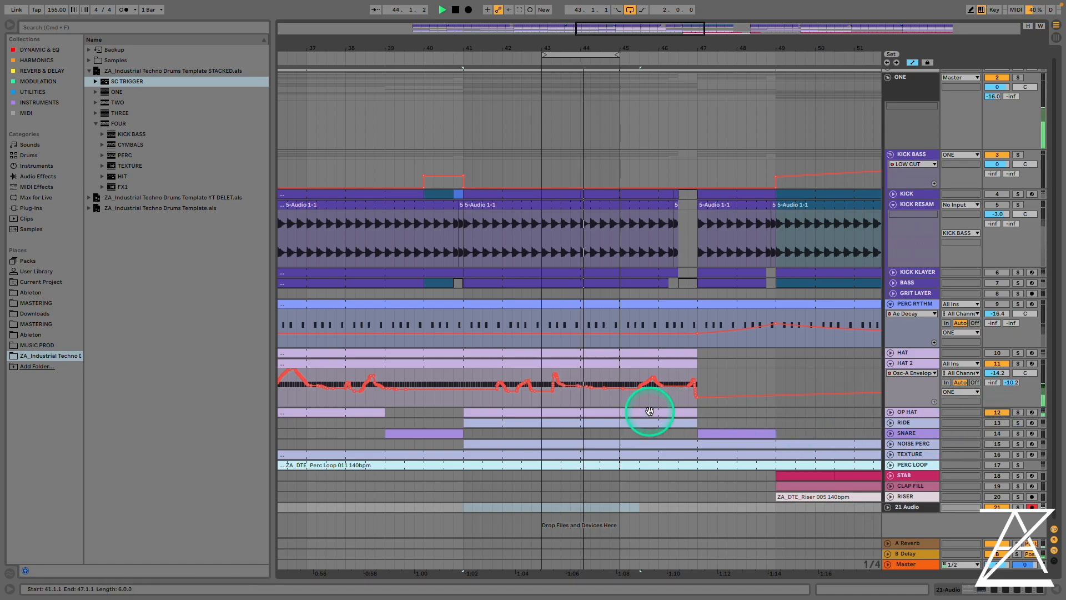
click(890, 412)
key(space)
- Show the RIDE track's devices, activate the track, audition it briefly, and view its Saturator, EQ Eight and sidechained Compressor
double_click(922, 459)
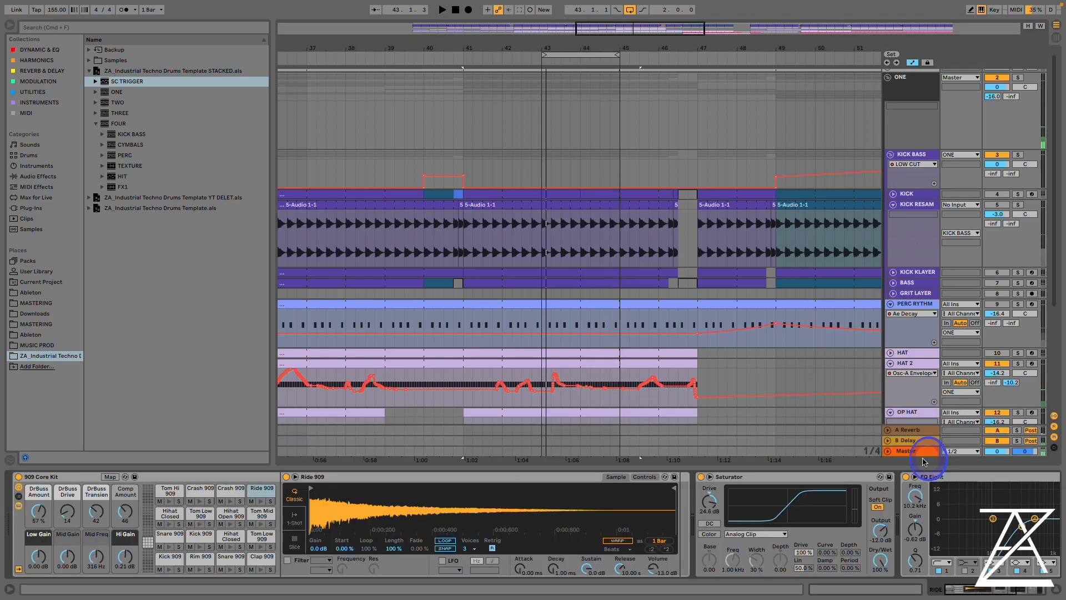
scroll(844, 356, down, 3)
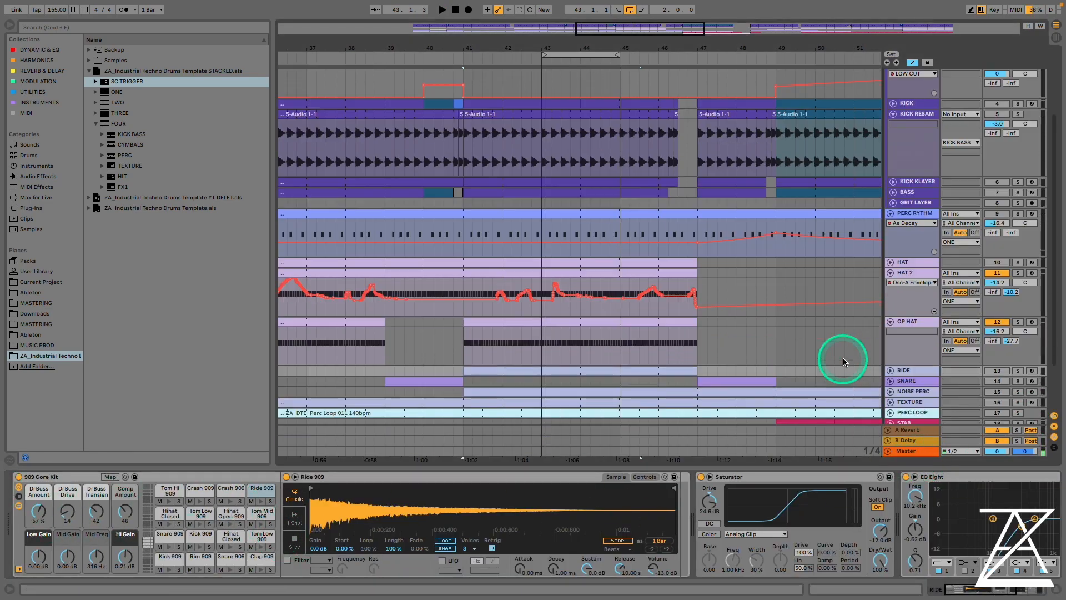
click(997, 373)
key(space)
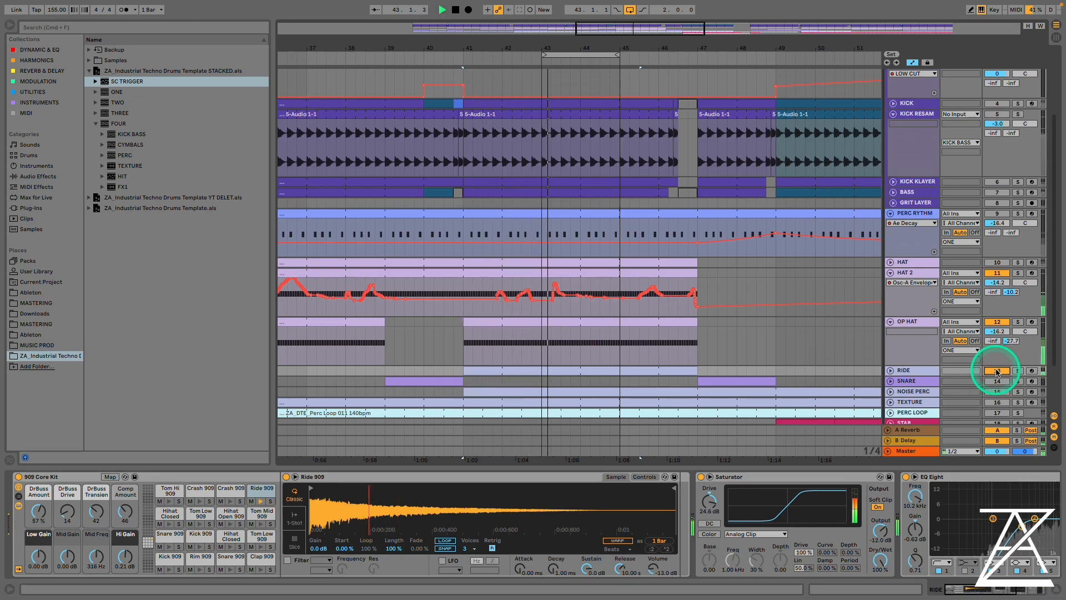
key(space)
scroll(804, 556, right, 7)
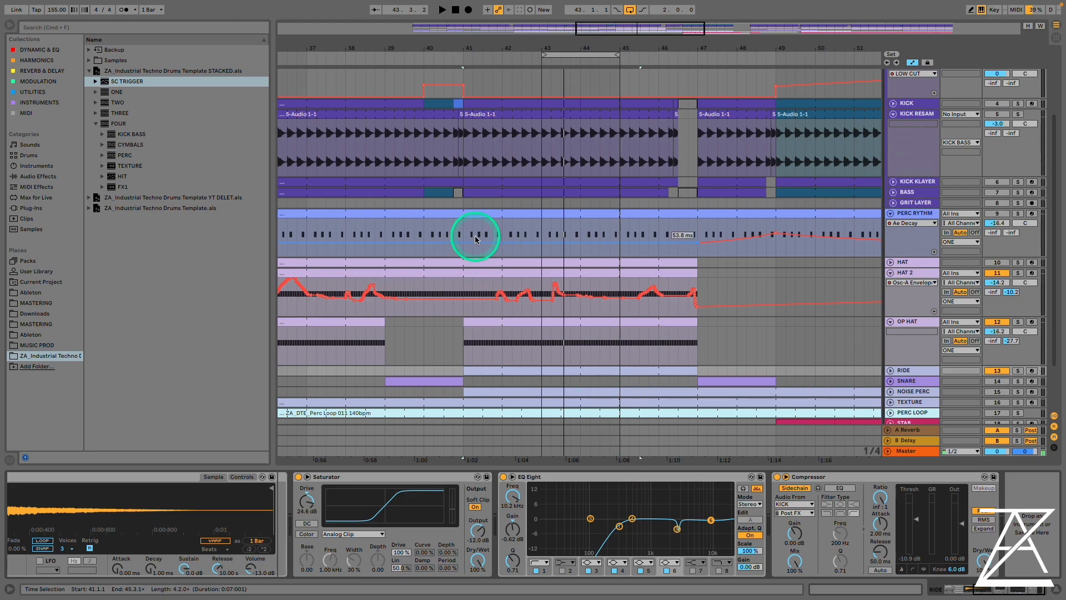
- Review the hat clips' arrangement around bars 21 to 47, placing the insert marker at bar 28 and selecting the OP HAT track
drag(409, 40, 409, 44)
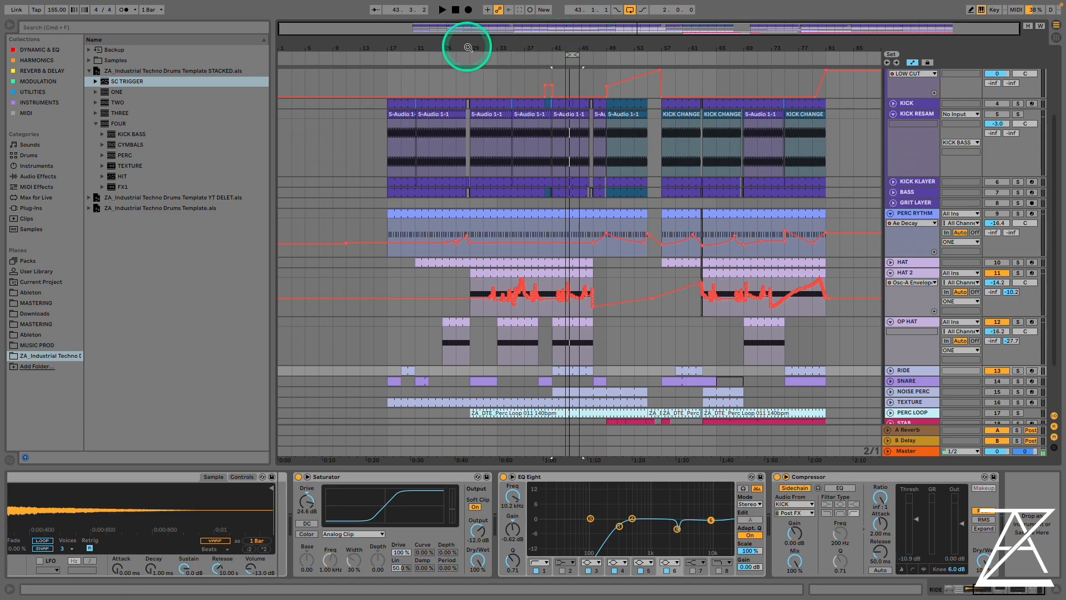
drag(467, 43, 471, 46)
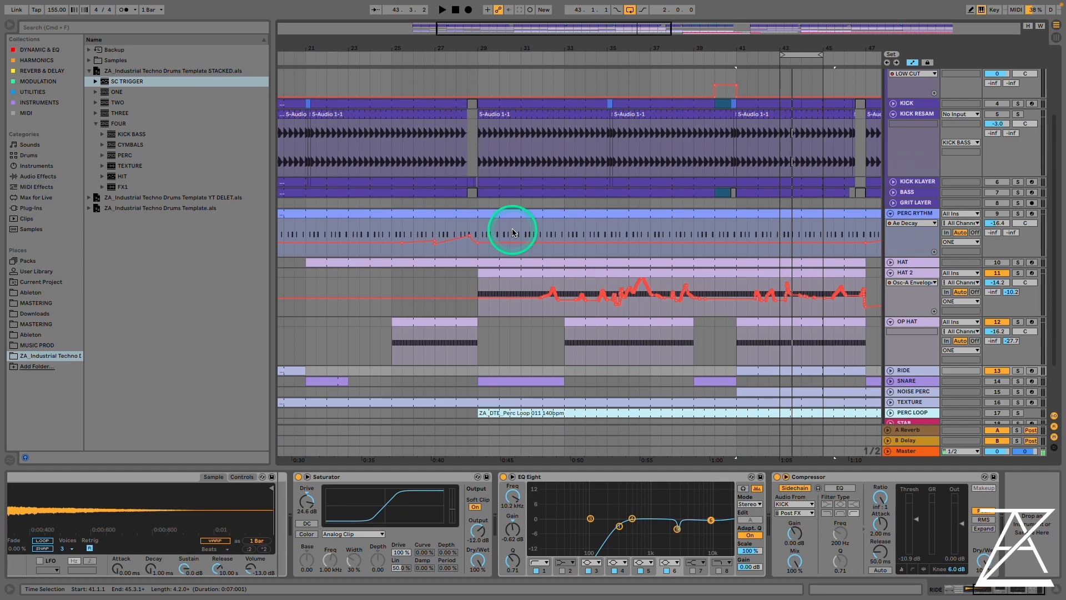
click(454, 277)
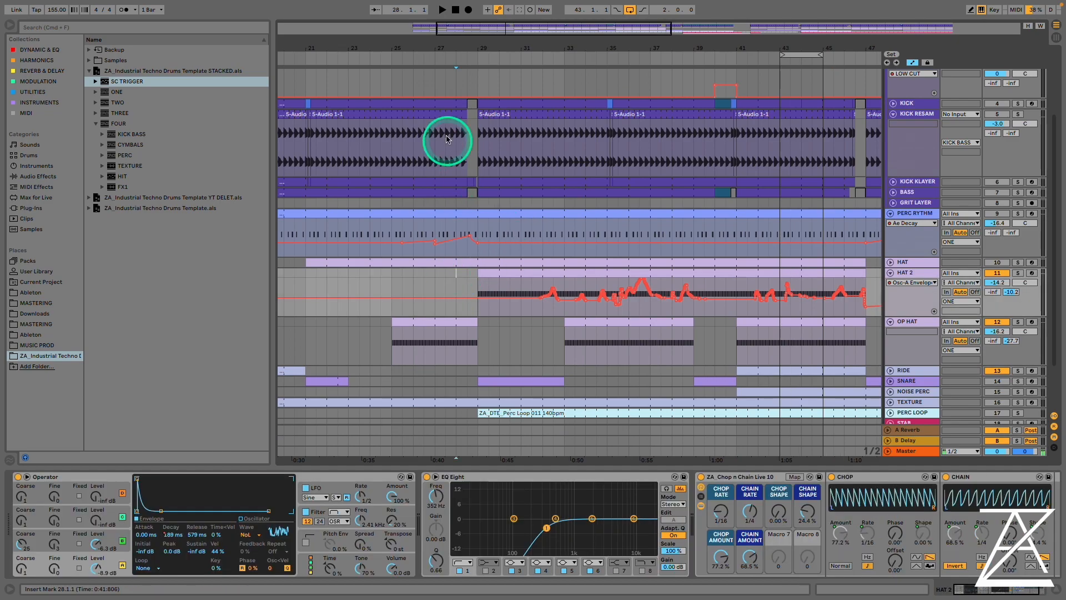
click(915, 325)
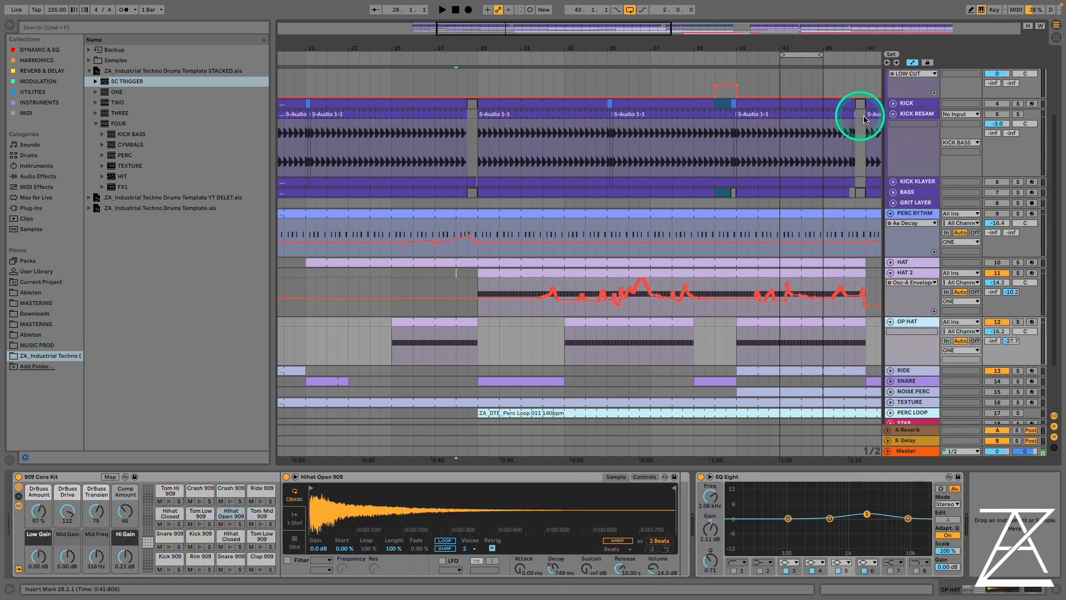
- Play the OP HAT section from bar 45, show the RIDE track's devices, and restart playback from bar 43
drag(865, 49, 695, 48)
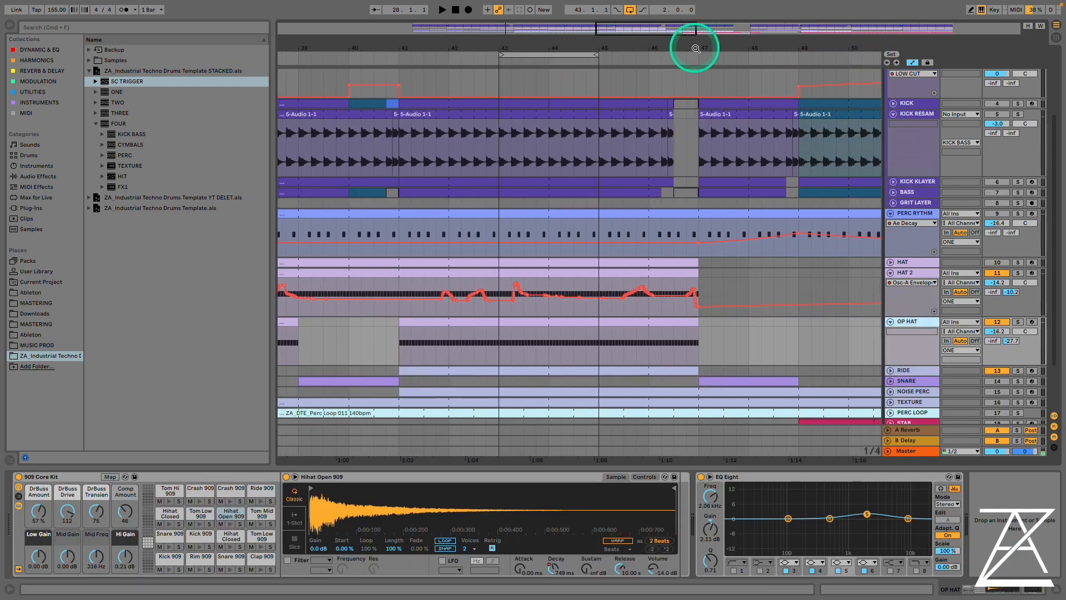
click(636, 341)
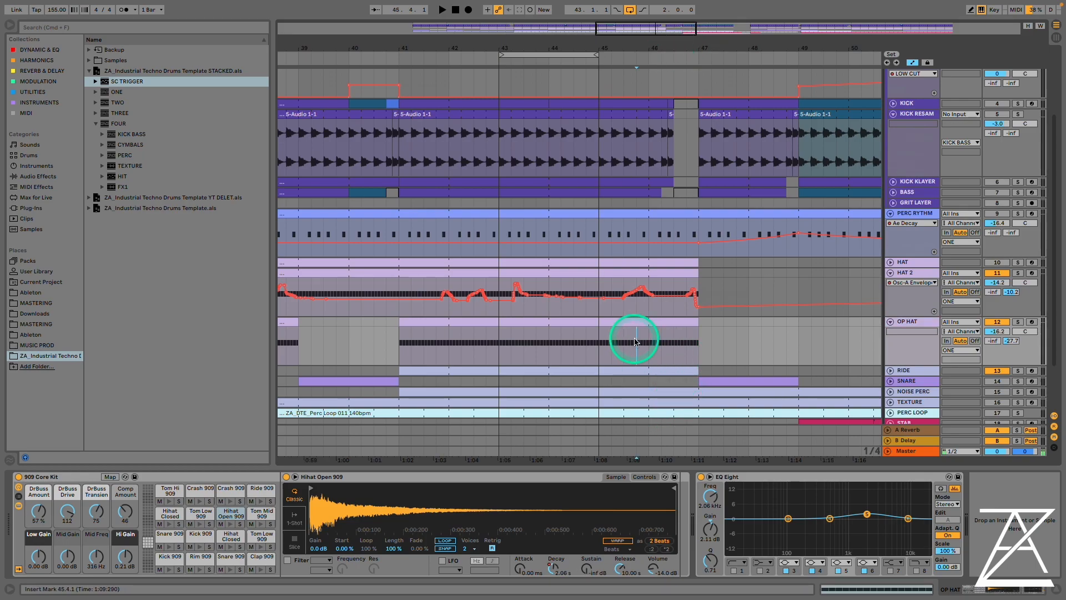
key(space)
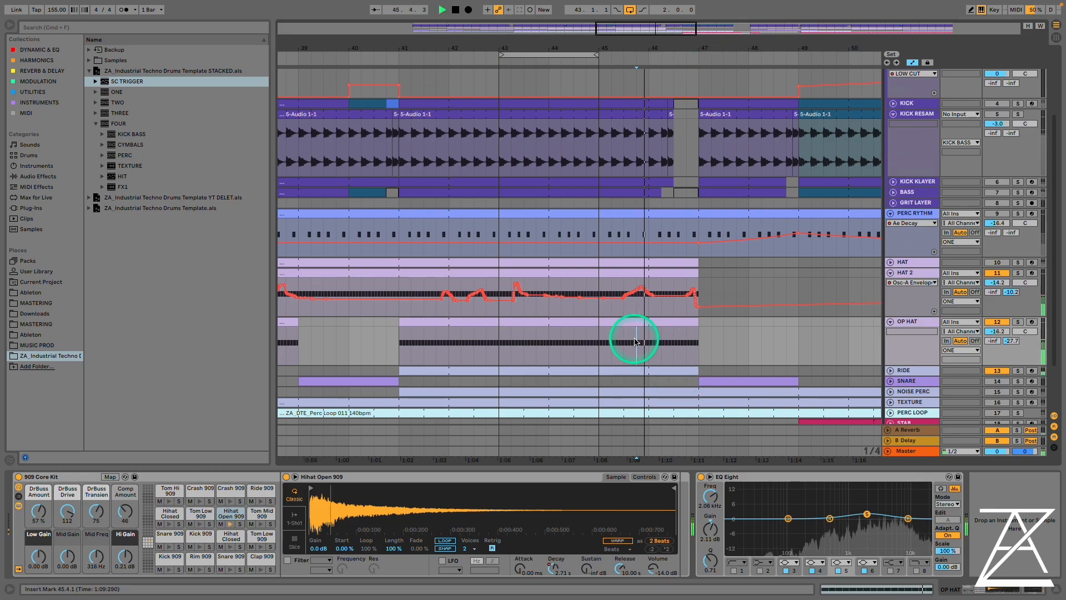
click(909, 371)
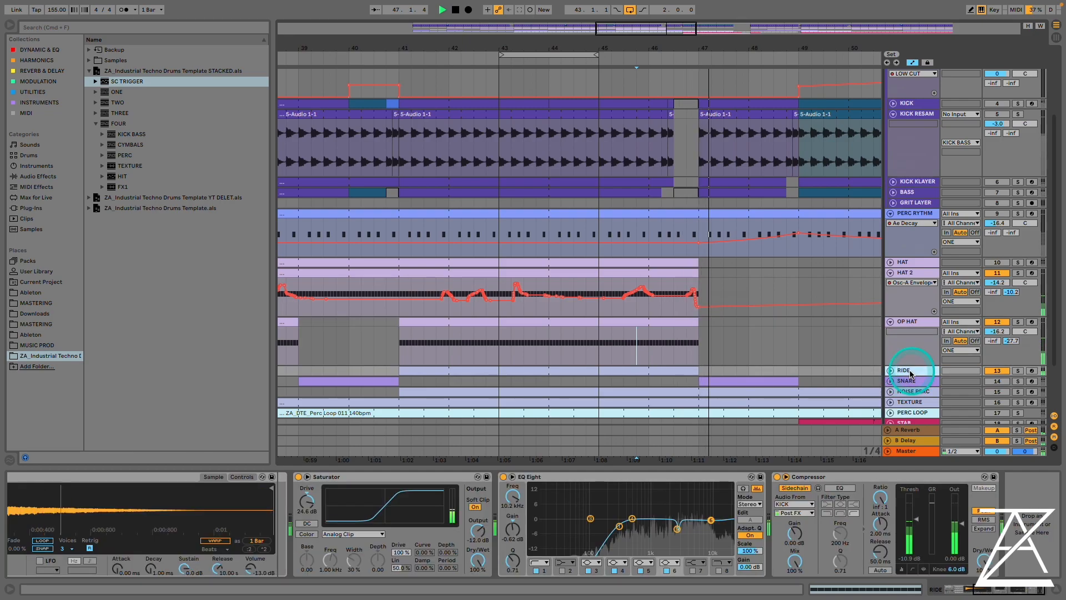
click(525, 207)
key(space)
key(space)
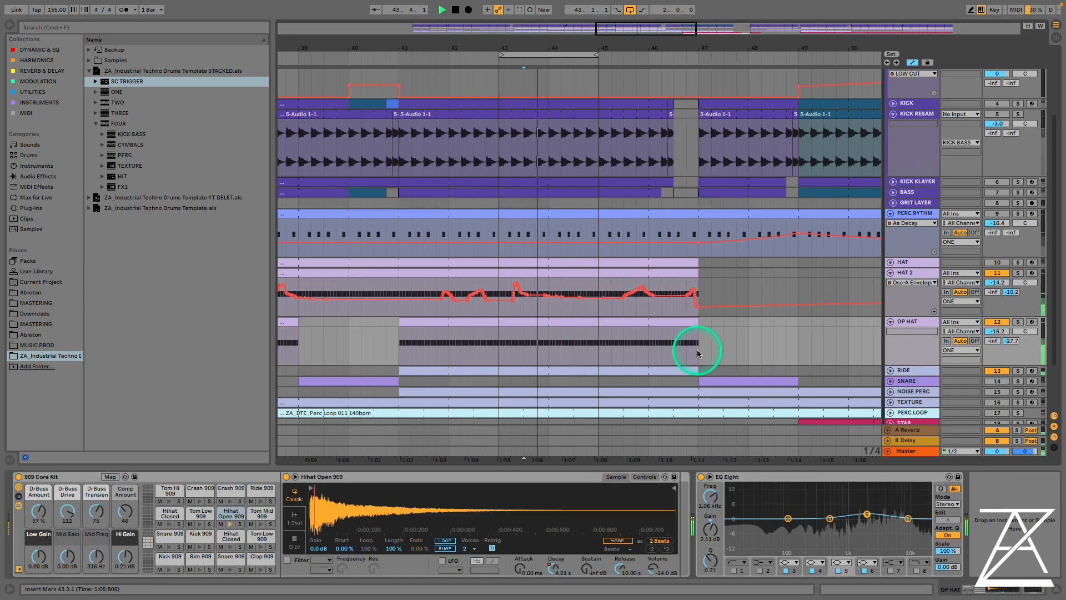
- Extend the loop to cover bars 43 to 49, activate the KICK RESAM track, audition the ride through the loop, and stop playback
drag(697, 371, 800, 378)
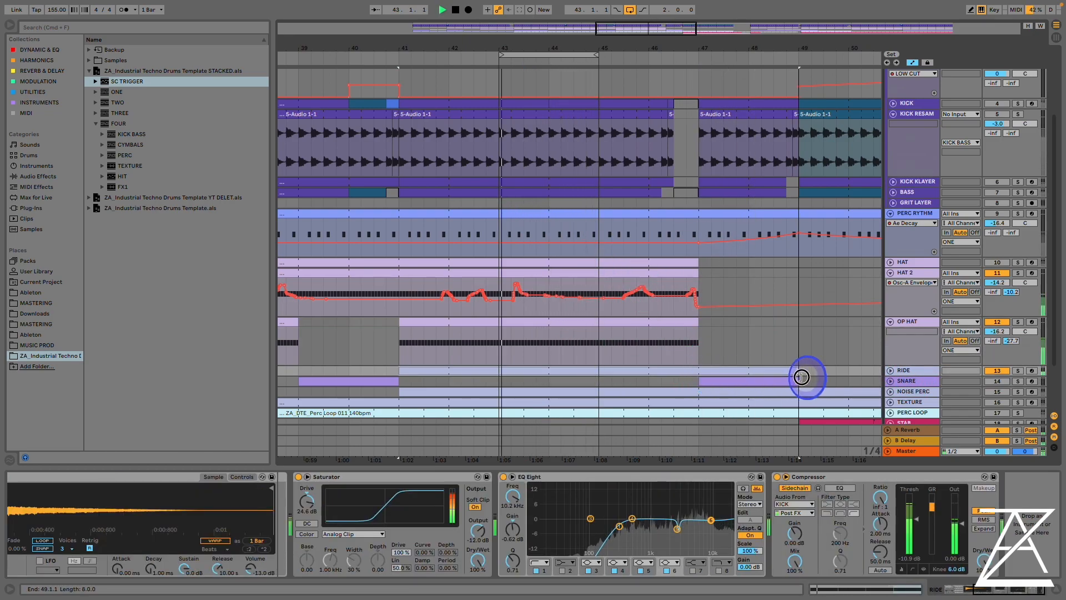
drag(609, 52, 801, 73)
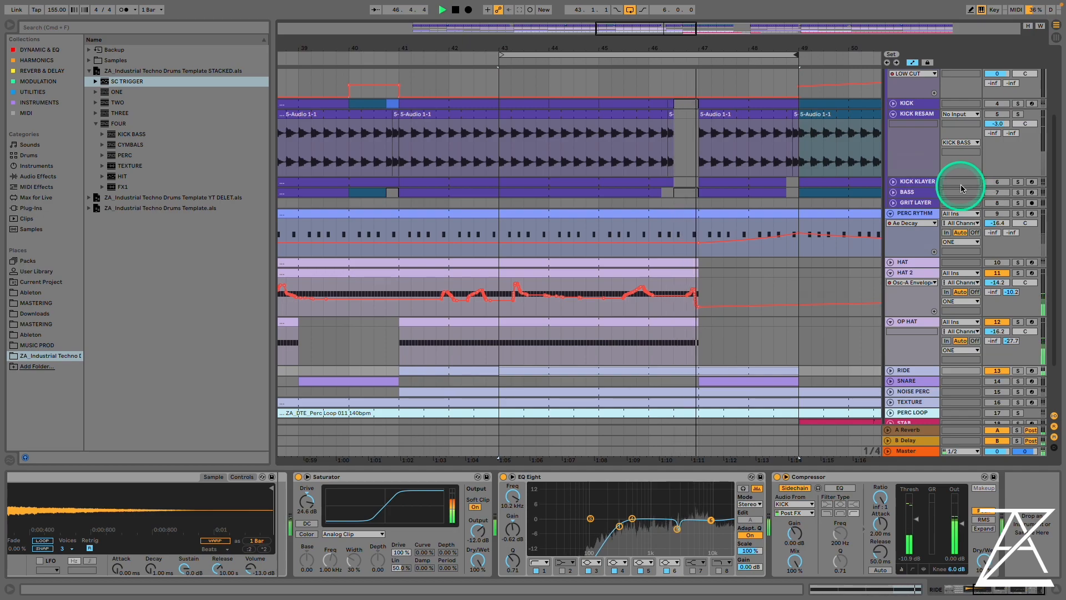
click(1007, 117)
click(719, 389)
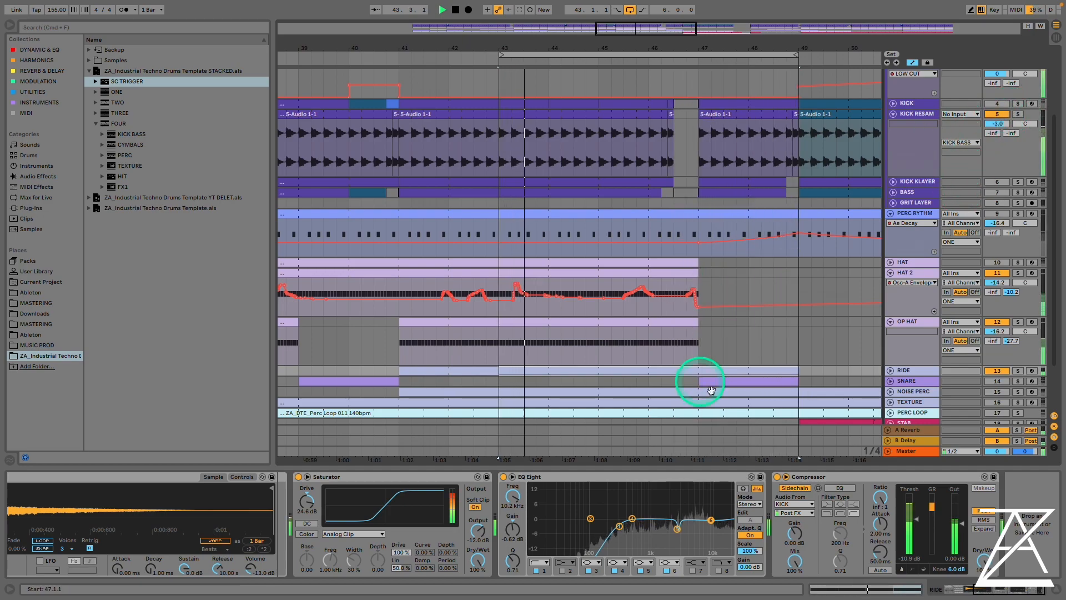
click(719, 381)
click(700, 321)
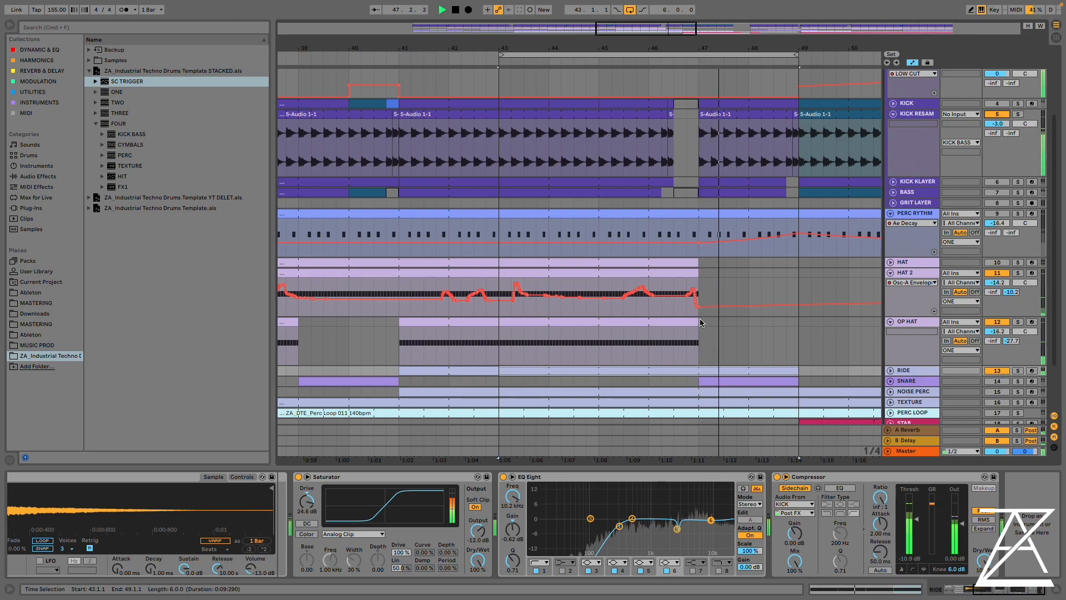
key(space)
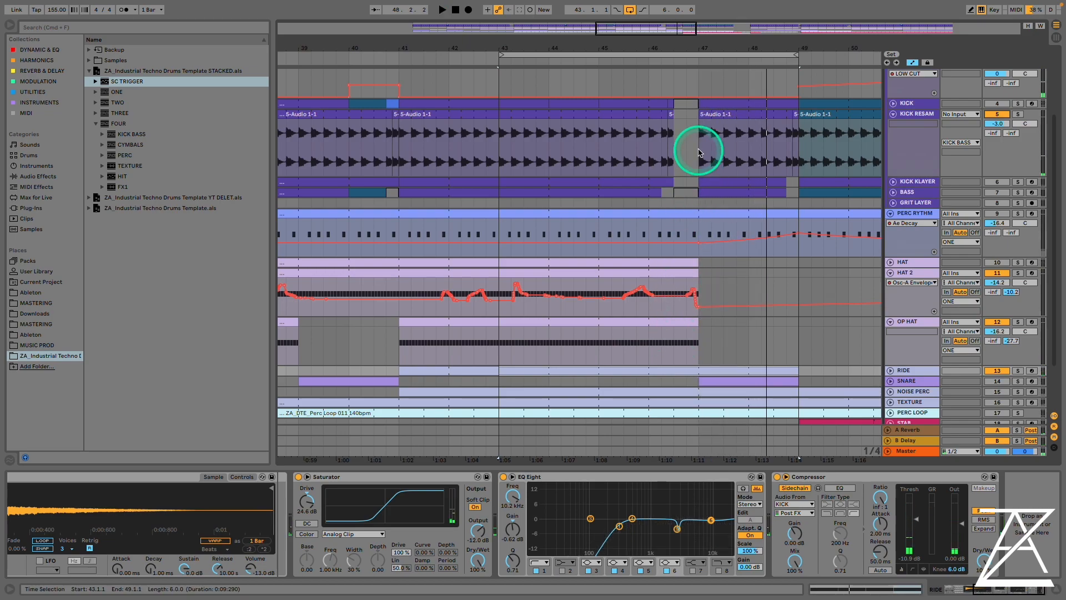
- Examine the kick gap before bar 47 and the ride clip running across it, selecting each
drag(677, 156, 687, 136)
drag(695, 383, 668, 369)
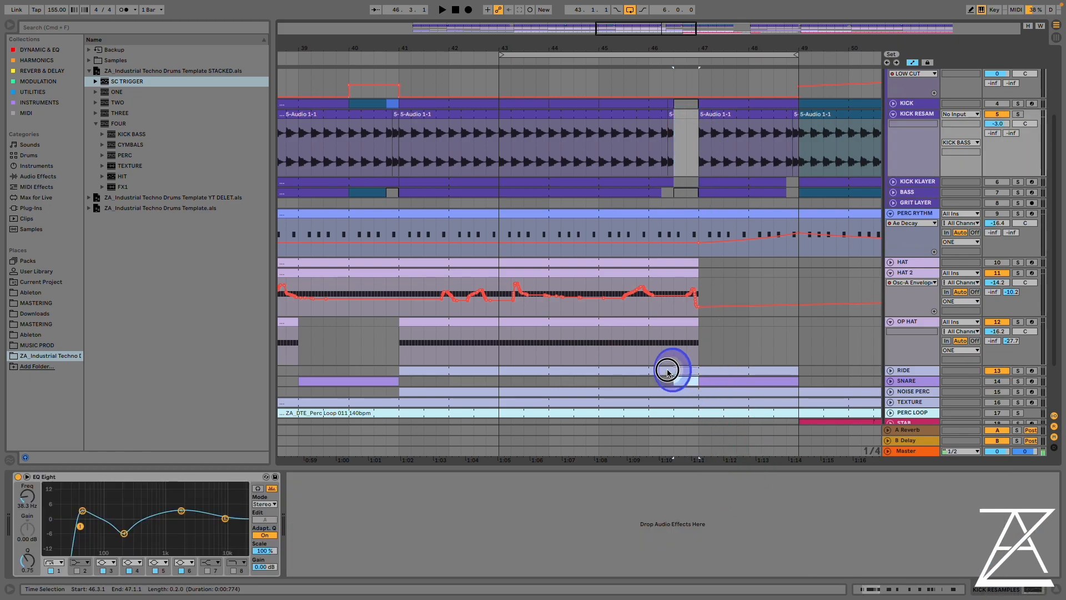
click(667, 371)
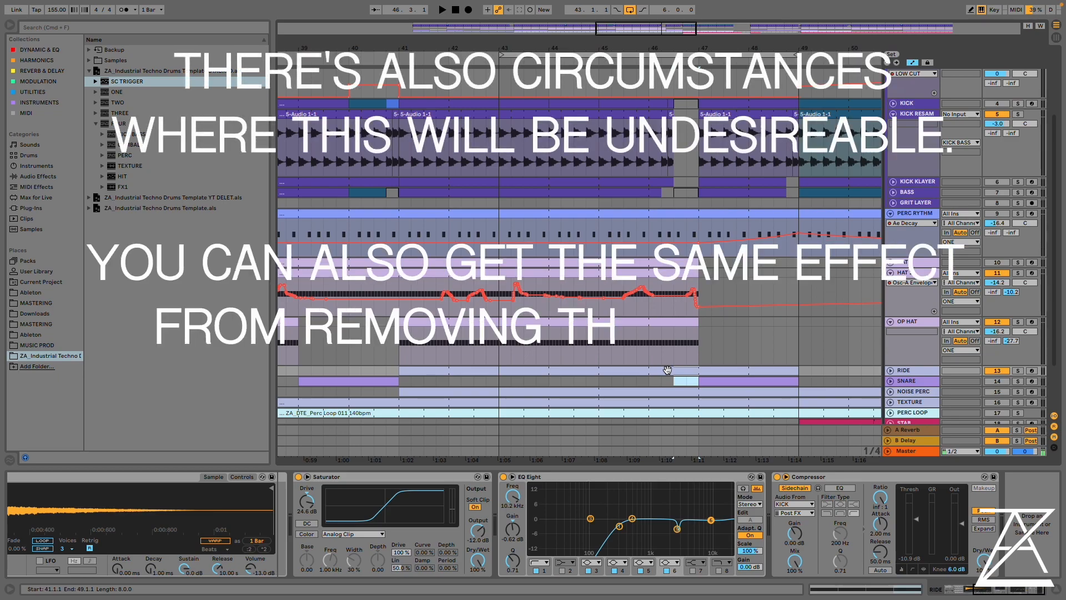
scroll(722, 380, down, 4)
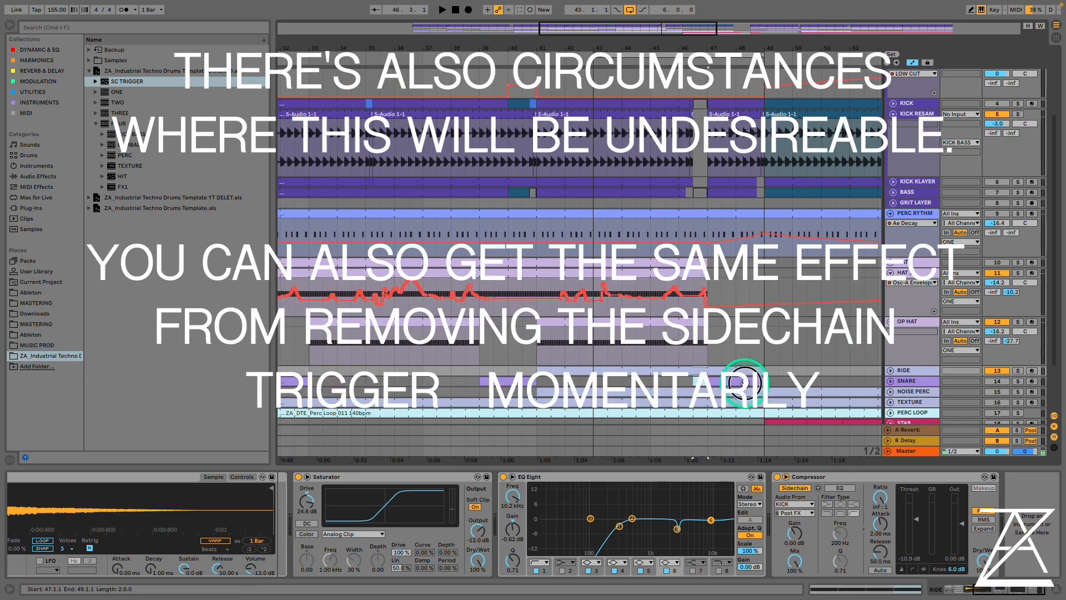
- Select the SNARE clip at bar 47 and view the track's Overdrive, Reverb, Gate and EQ Eight
click(747, 381)
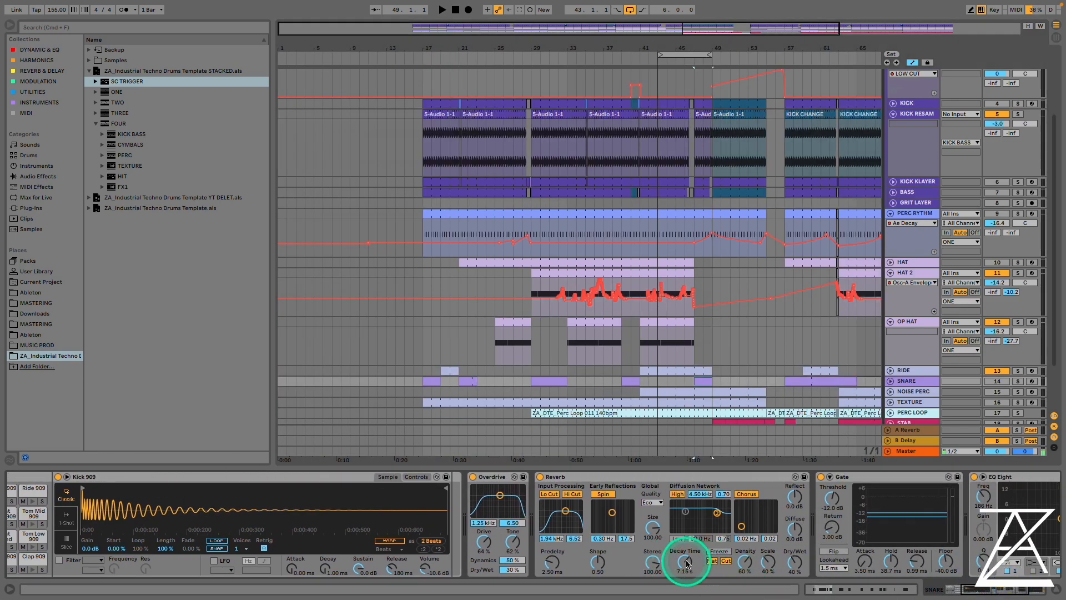
click(863, 482)
click(981, 567)
click(987, 593)
click(720, 306)
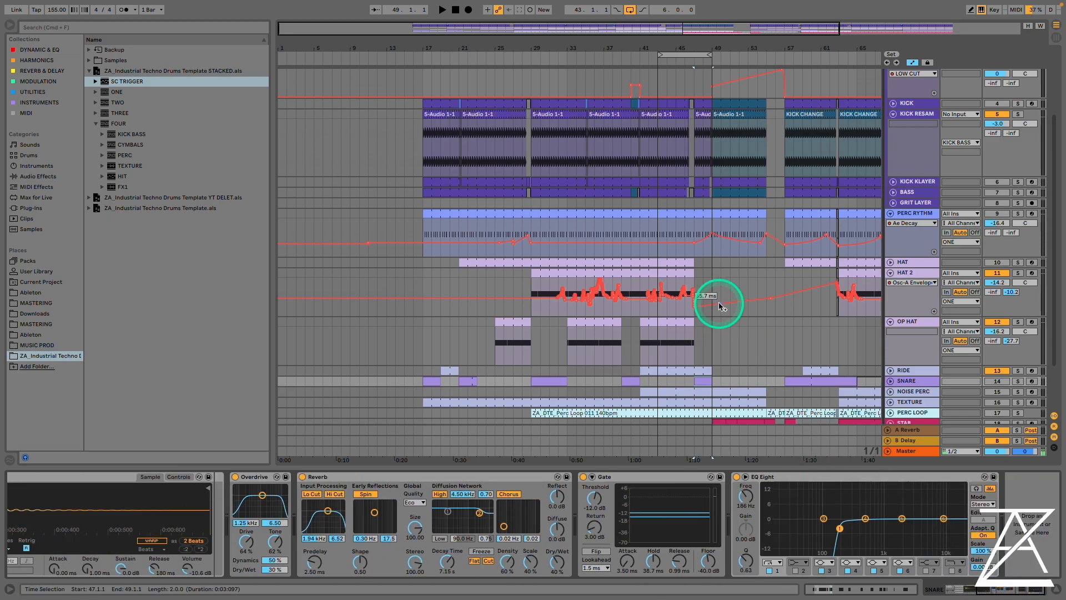
- Play from the SNARE clip at bar 29, activate the SNARE track, and unfold it
click(548, 381)
key(space)
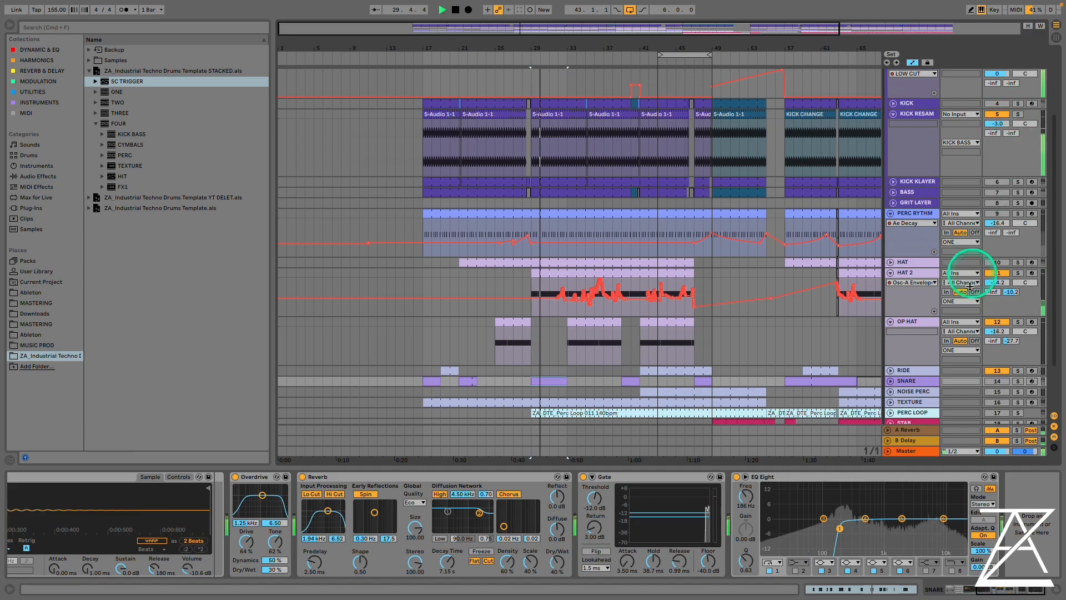
click(980, 382)
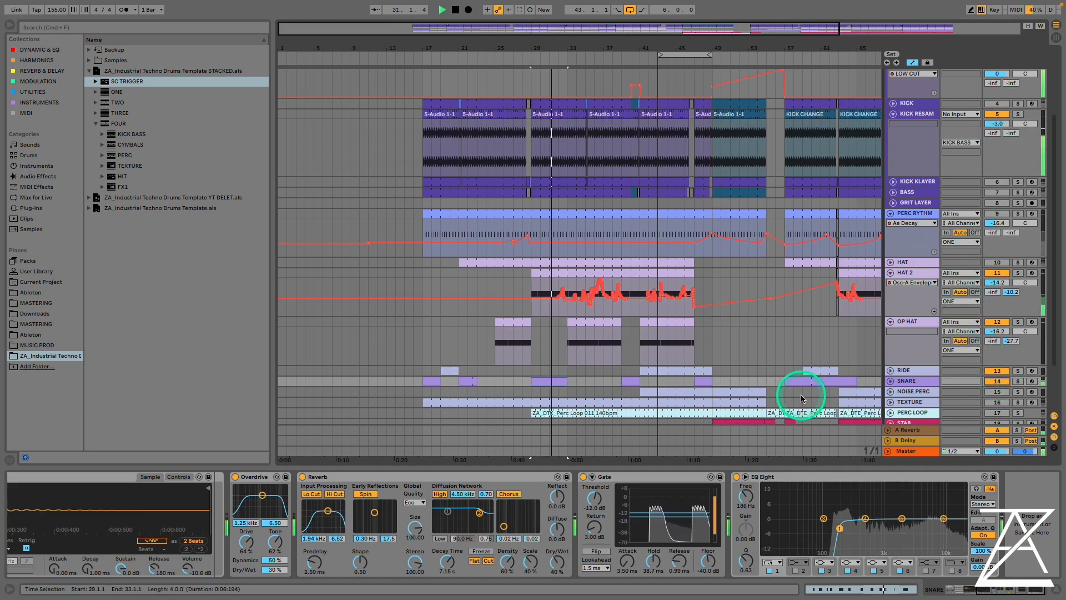
click(891, 381)
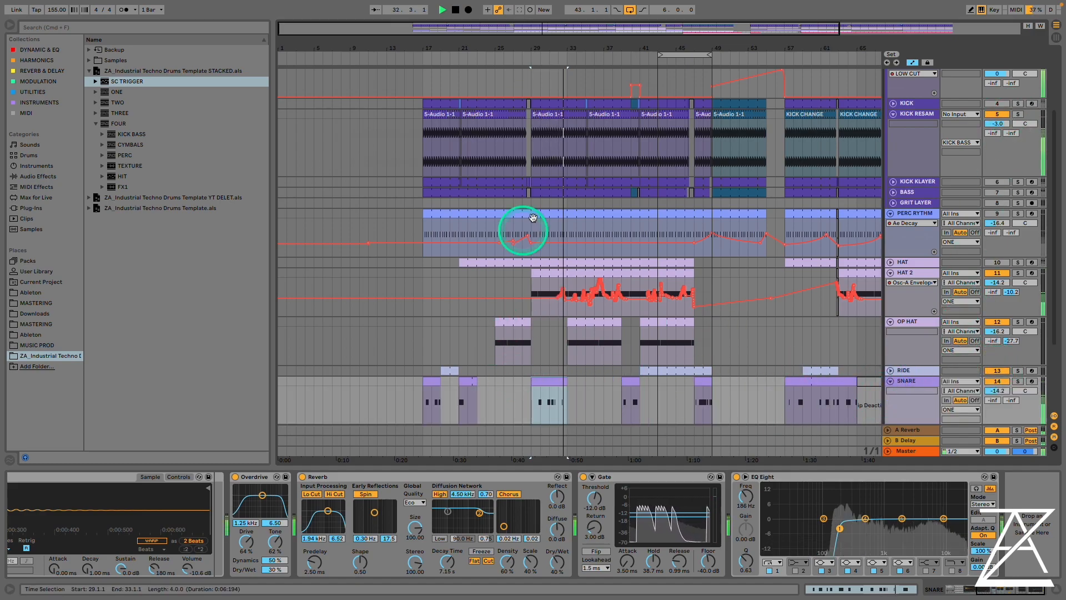
- Set the loop to the SNARE clip at bars 29 to 33, audition it briefly, and stop playback
key(space)
click(452, 369)
key(super+l)
key(space)
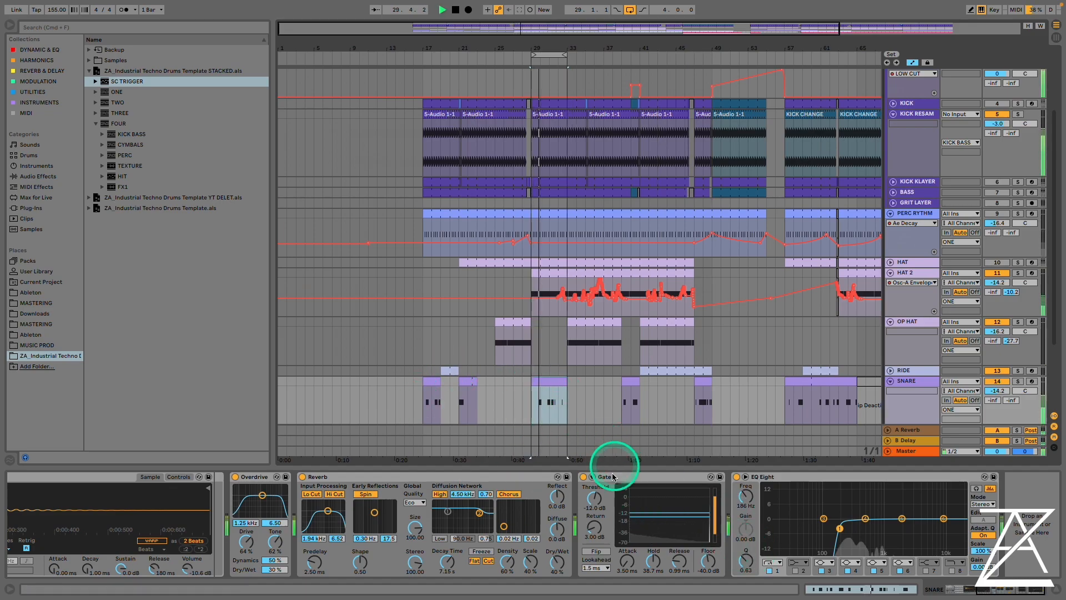
key(space)
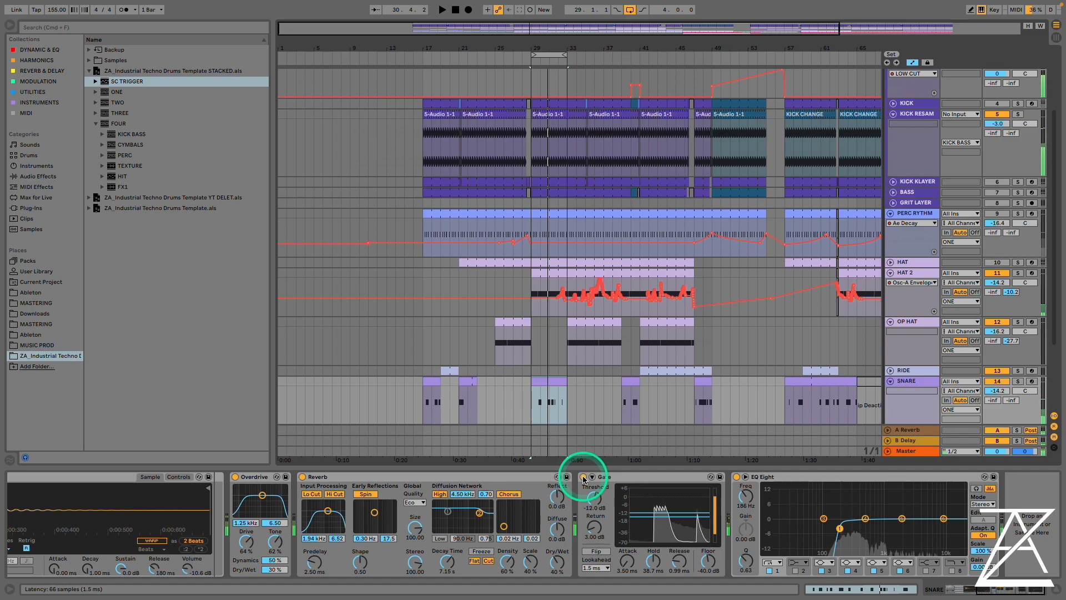
- Bypass the SNARE track's Gate, Reverb and Overdrive and audition the dry snare
click(583, 477)
click(303, 476)
click(235, 477)
key(space)
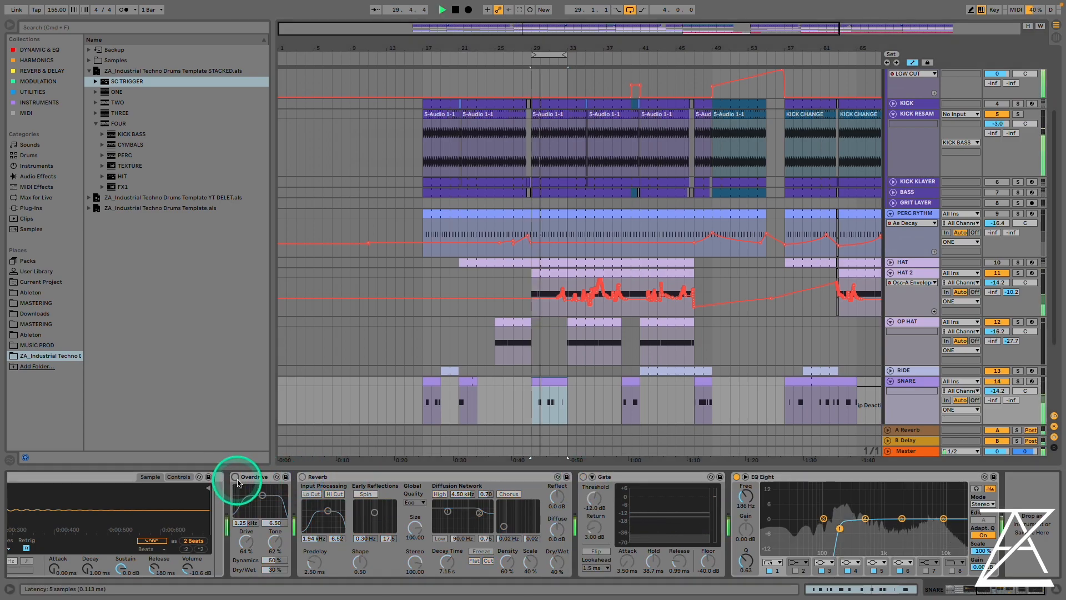
key(space)
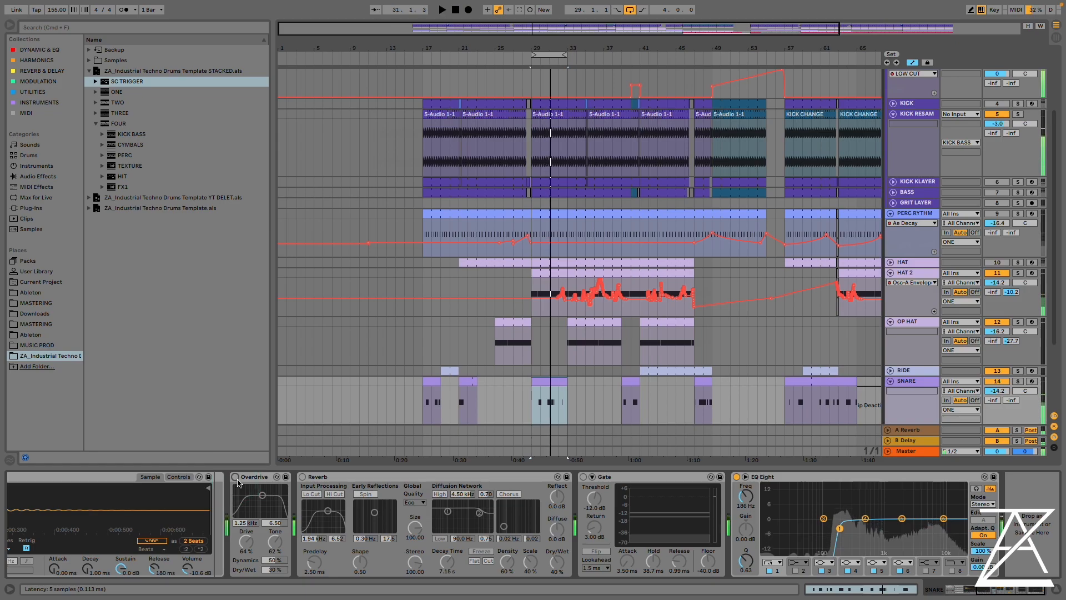
- Switch the SNARE track's Overdrive, Reverb and Gate back on one by one, auditioning the effect chain
click(236, 479)
click(236, 478)
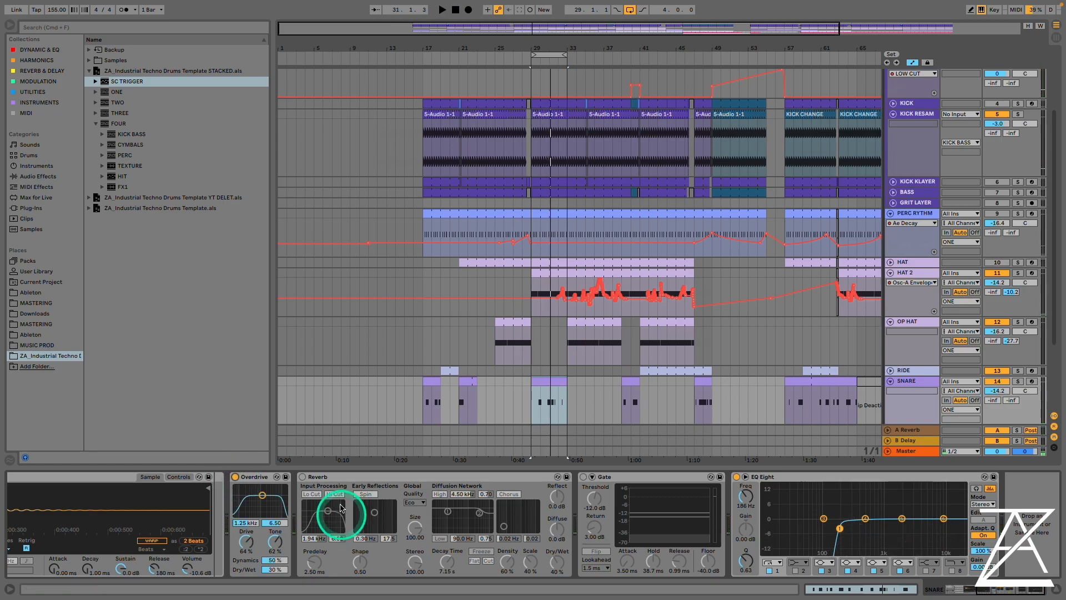
click(303, 478)
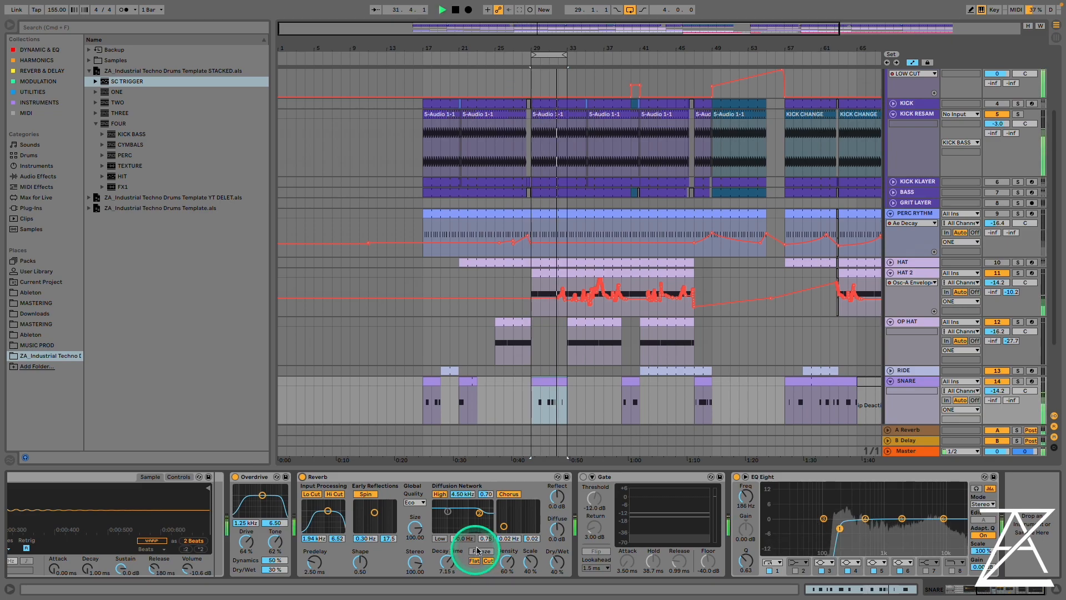
click(582, 477)
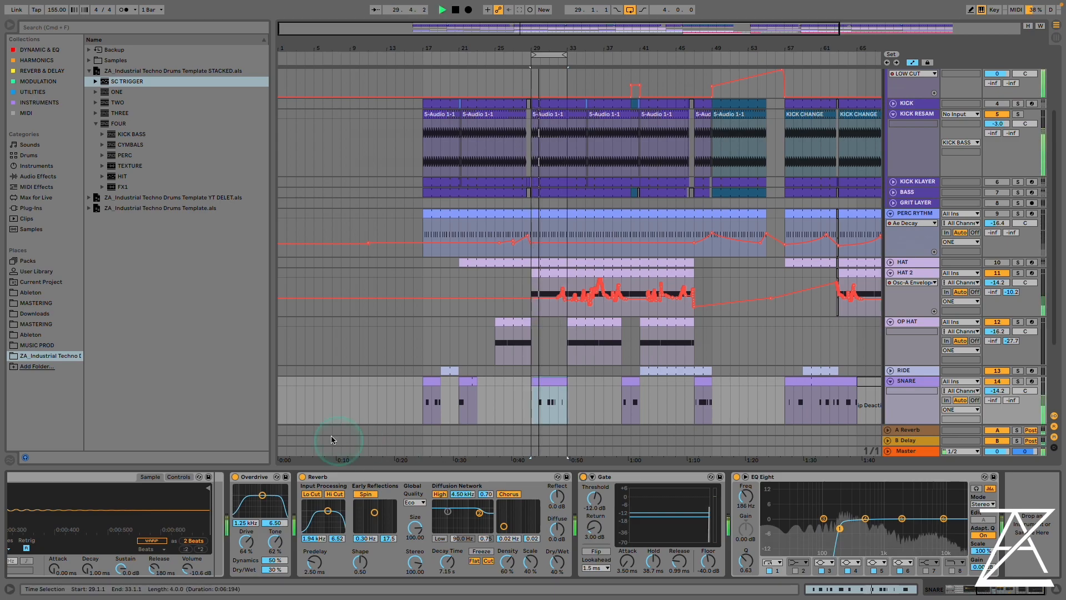
- Loop the NOISE PERC clip from bar 41 to 55, activate the track, audition it, and stop playback
scroll(478, 363, down, 5)
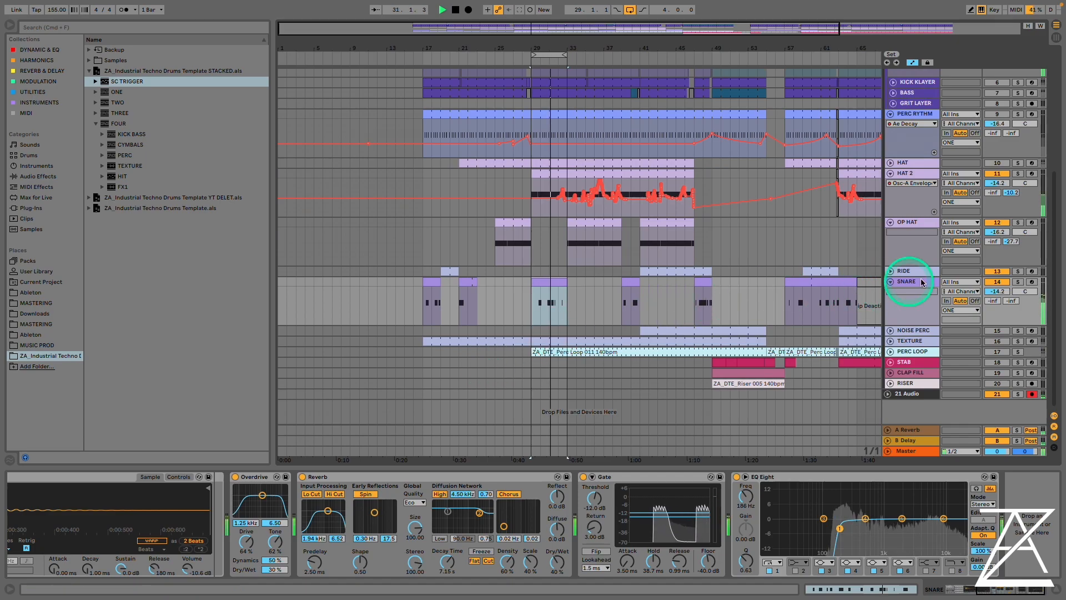
key(space)
click(655, 329)
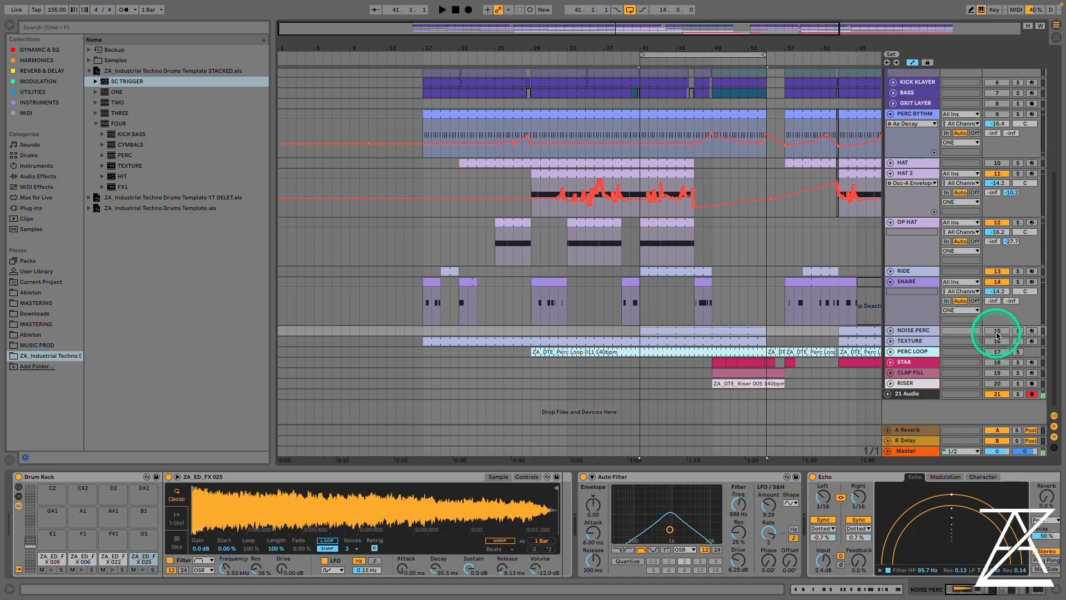
key(space)
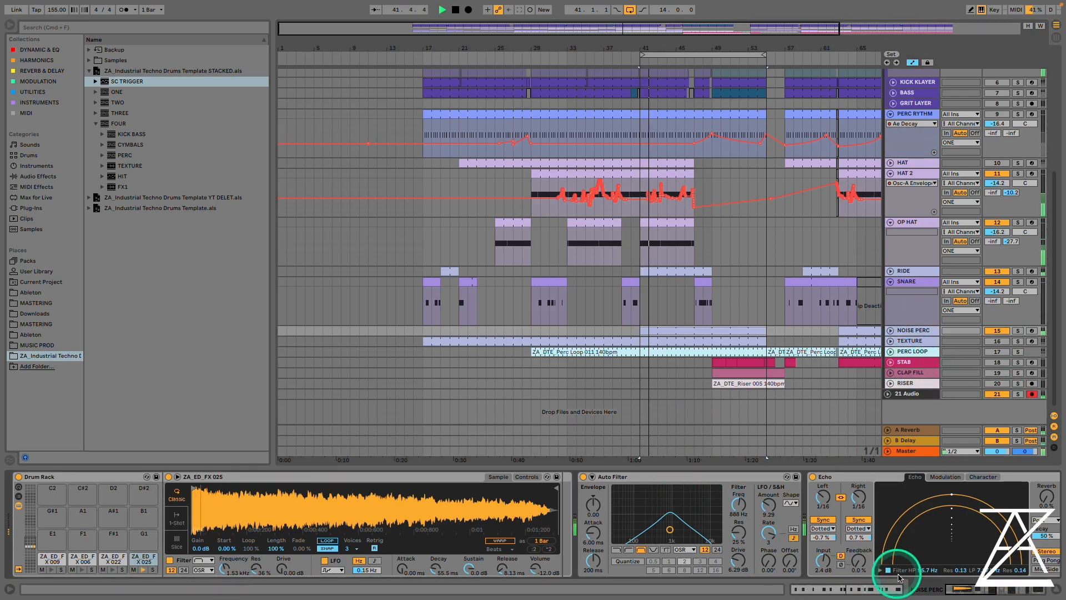
mouse_move(962, 587)
mouse_down()
mouse_move(982, 588)
mouse_move(948, 586)
mouse_up()
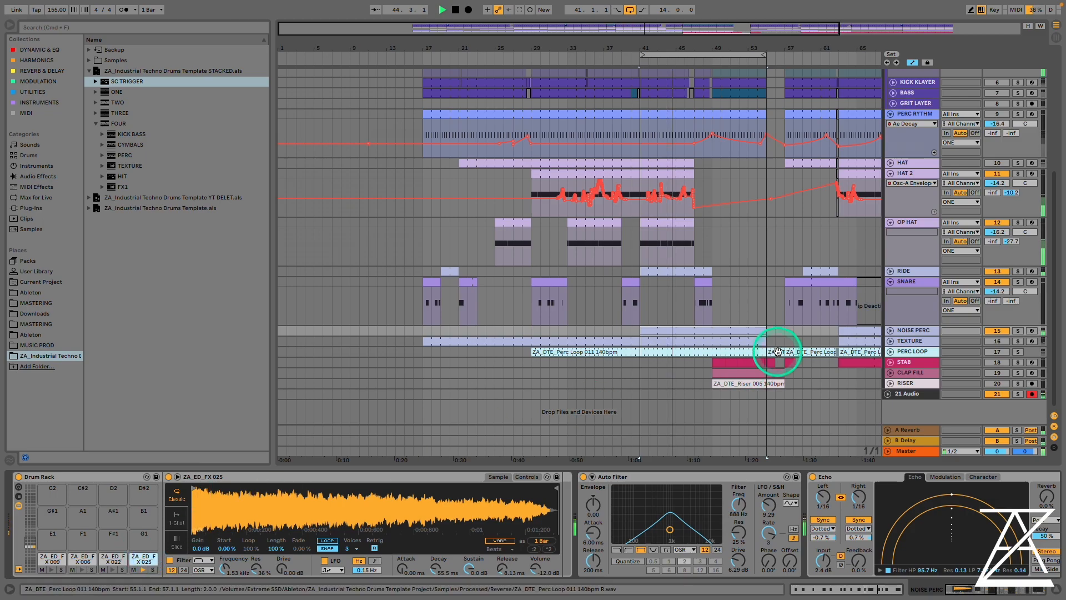
key(space)
- Group the NOISE PERC track's effects from Auto Filter onward into a rack and deactivate it
click(644, 476)
drag(983, 591, 905, 589)
shift+click(890, 477)
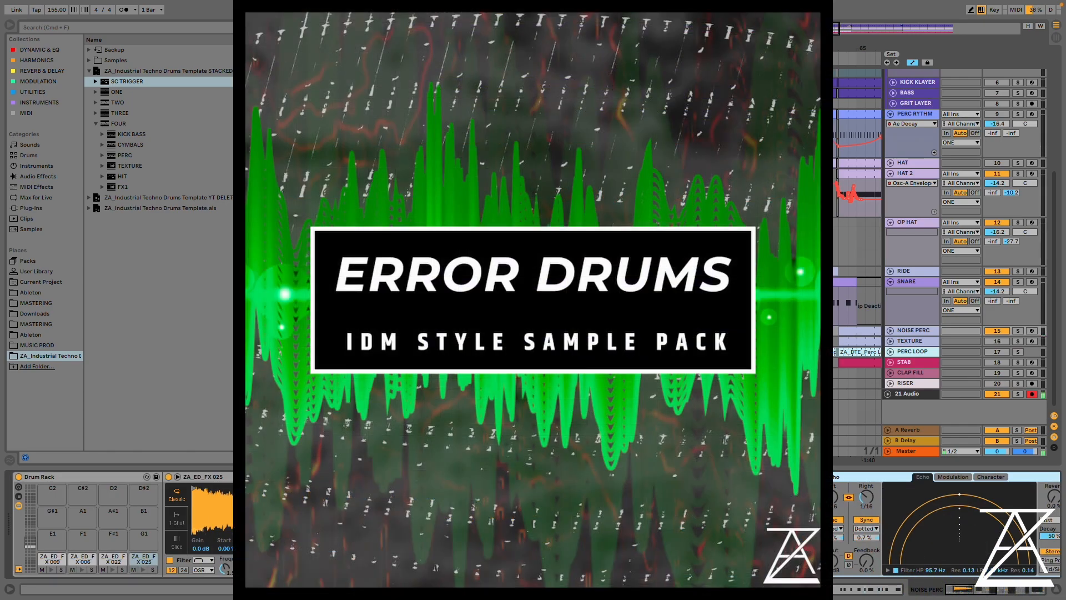
key(0)
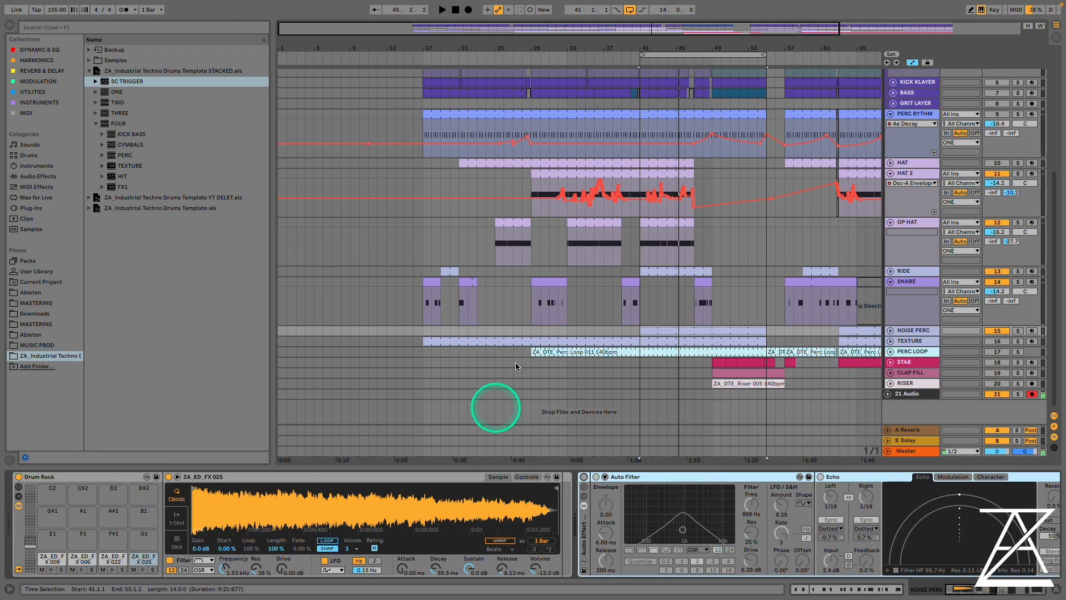
- Audition the dry NOISE PERC clip with the hat, ride and snare tracks deactivated, and open its note pattern
click(665, 332)
key(space)
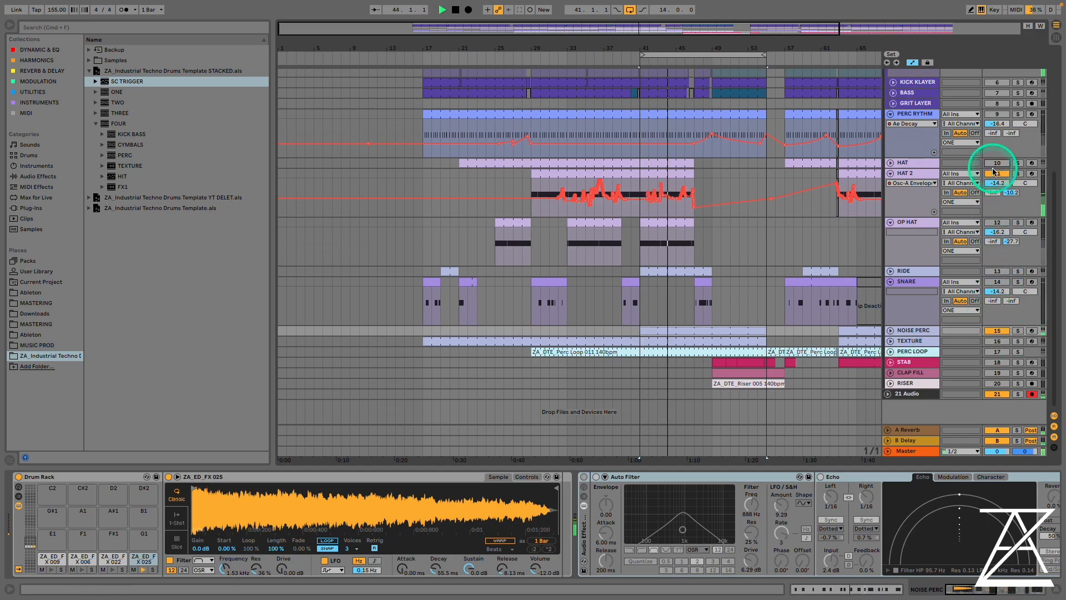
double_click(673, 328)
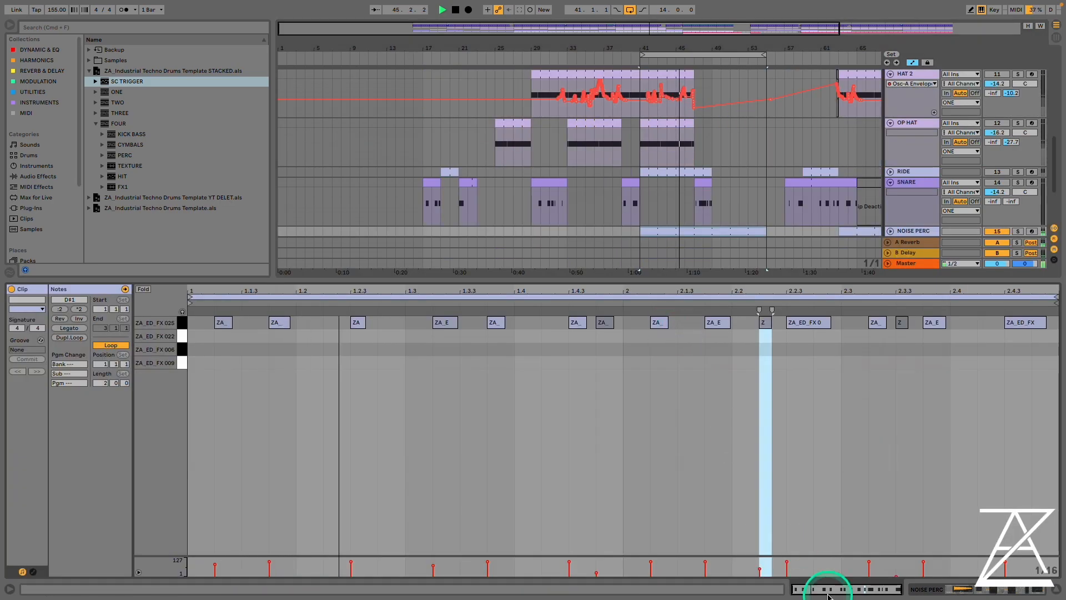
key(space)
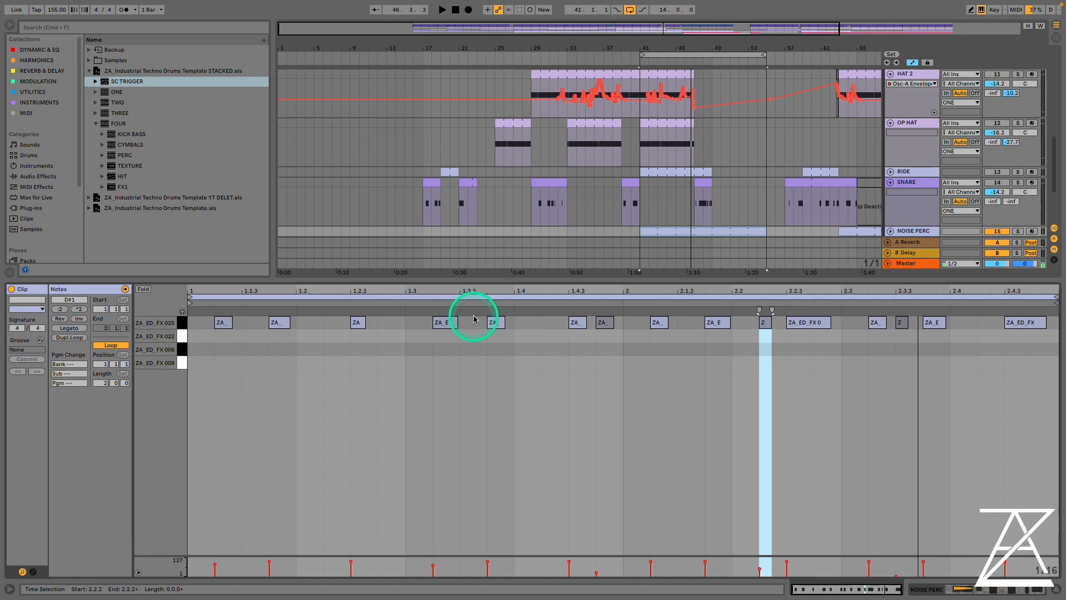
key(space)
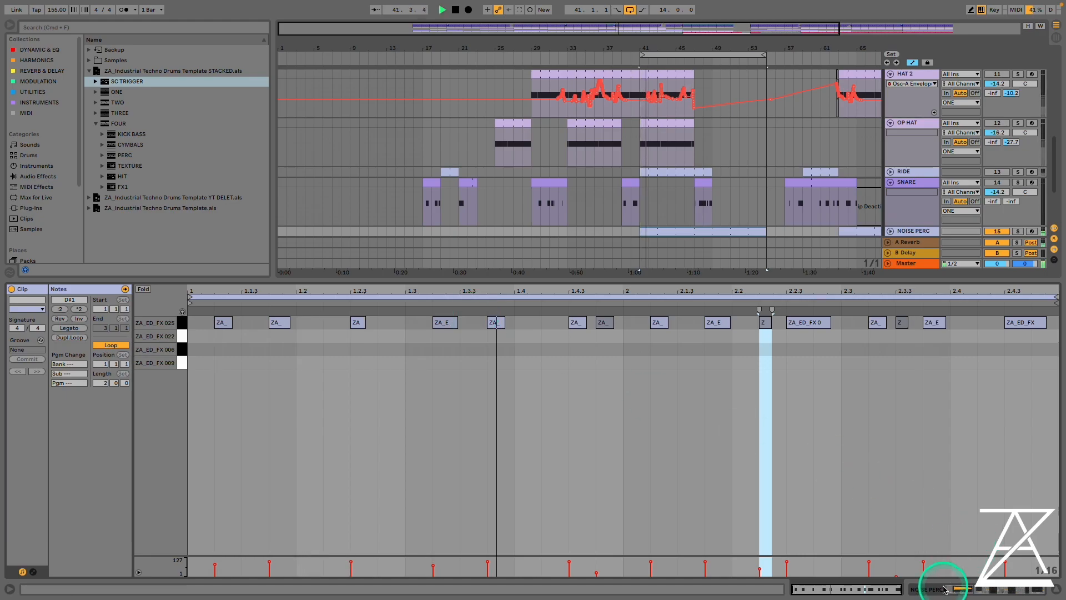
- Set the ZA_ED_FX 025 sample's release to about 42.7 ms on NOISE PERC, audition it, and show the sampler's controls view
click(962, 589)
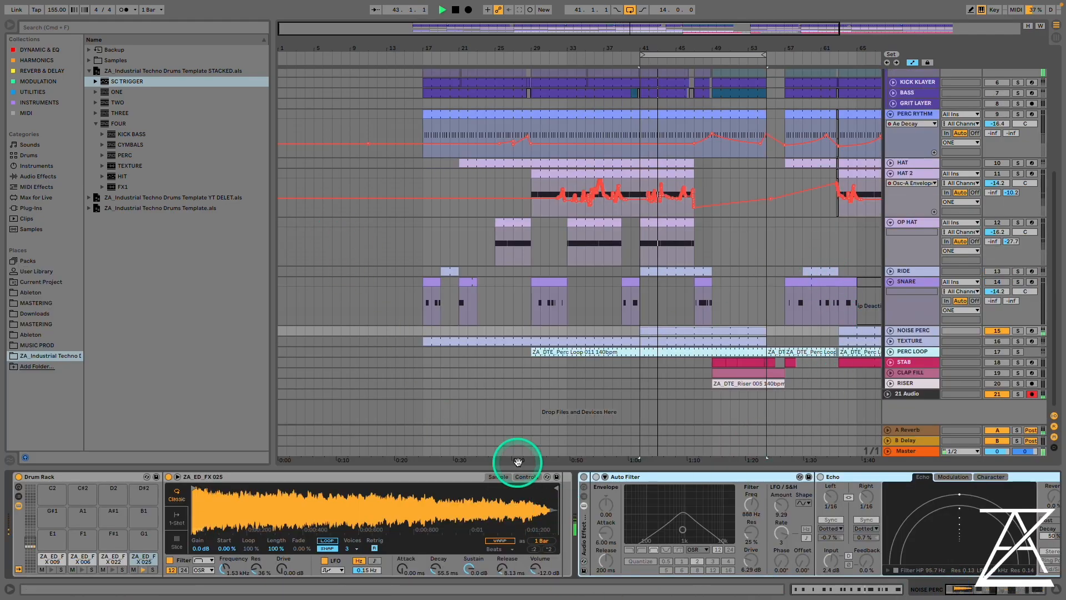
key(space)
drag(502, 570, 508, 571)
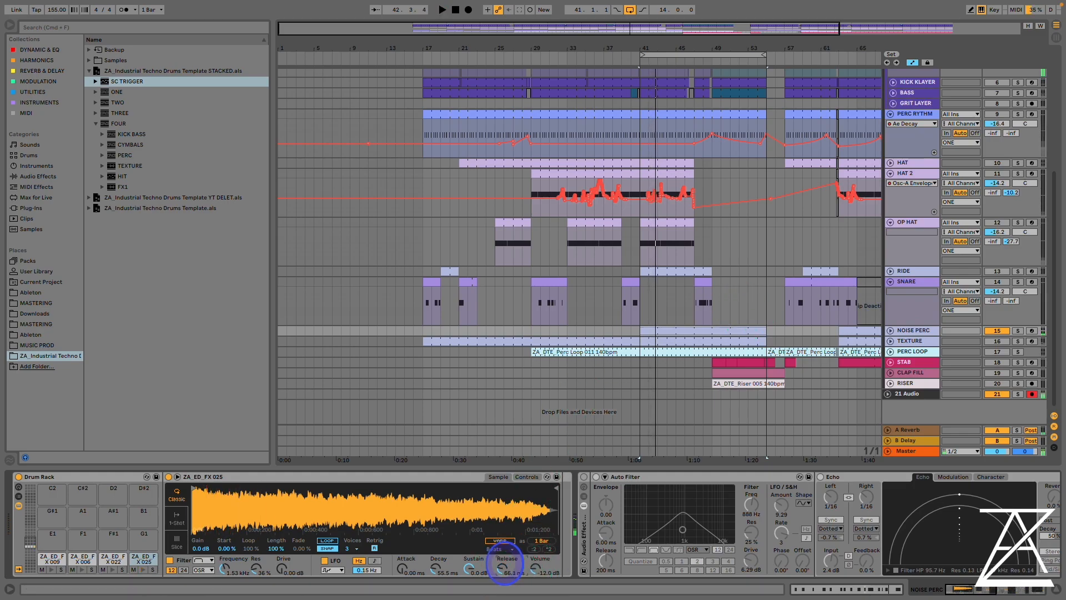
key(space)
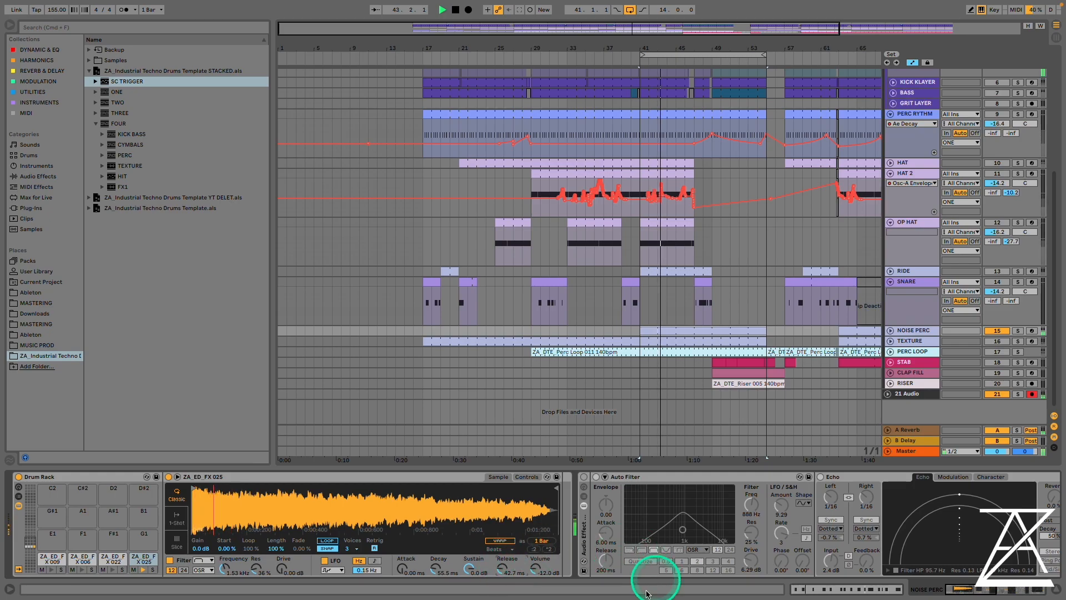
key(space)
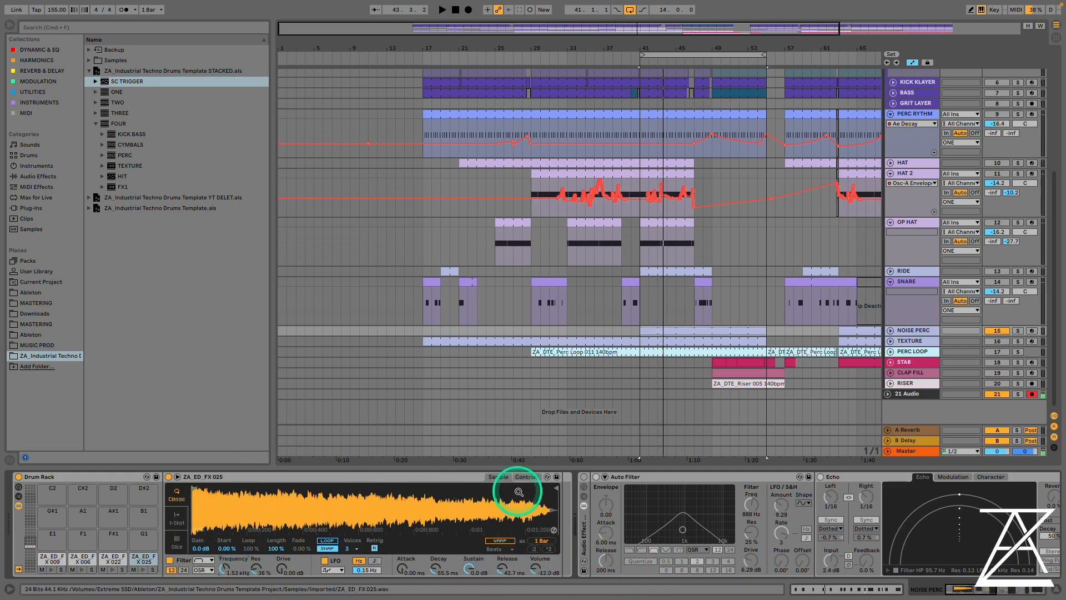
click(526, 476)
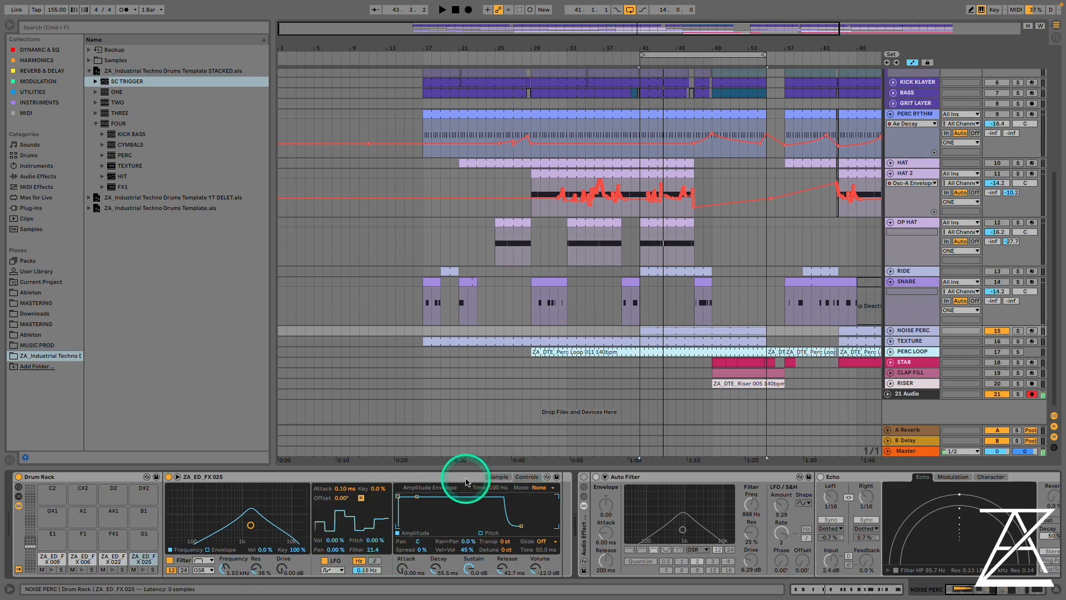
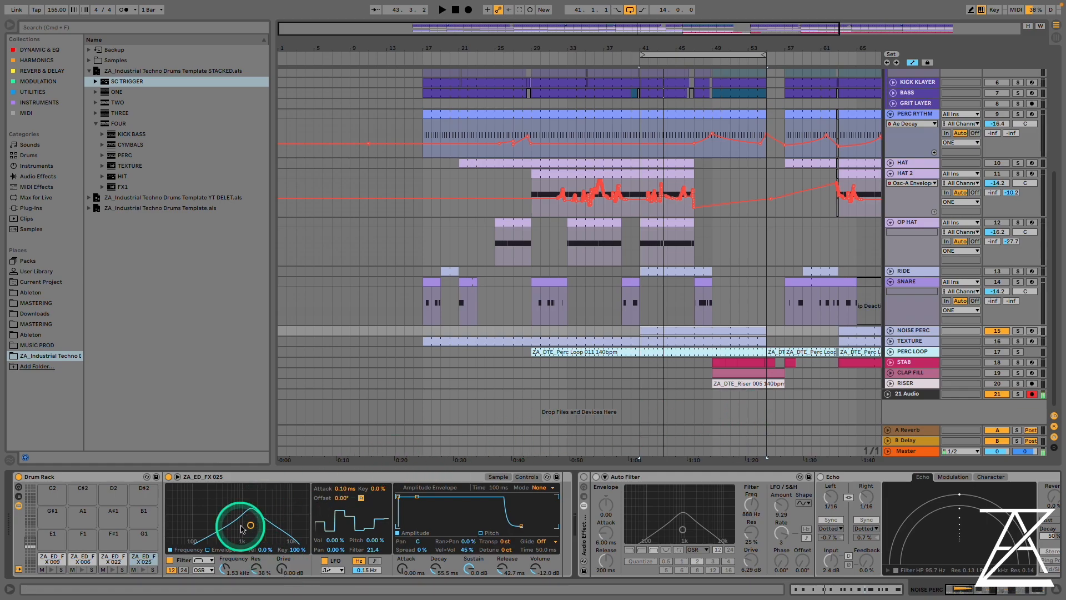
- Reactivate the NOISE PERC effect rack and go through its devices up to the sidechained Compressor
click(582, 478)
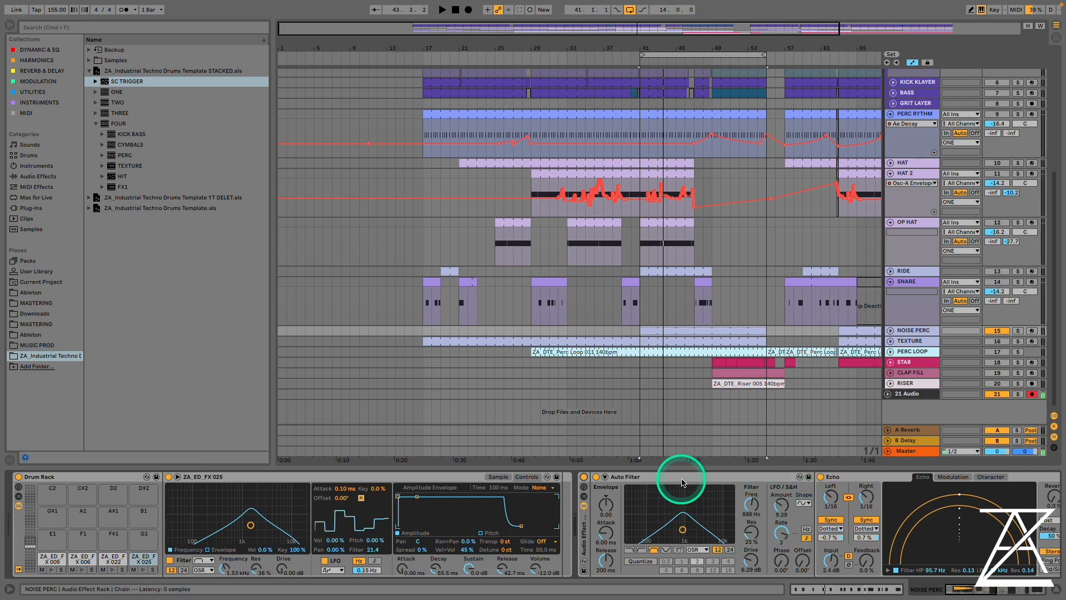
drag(963, 597, 982, 595)
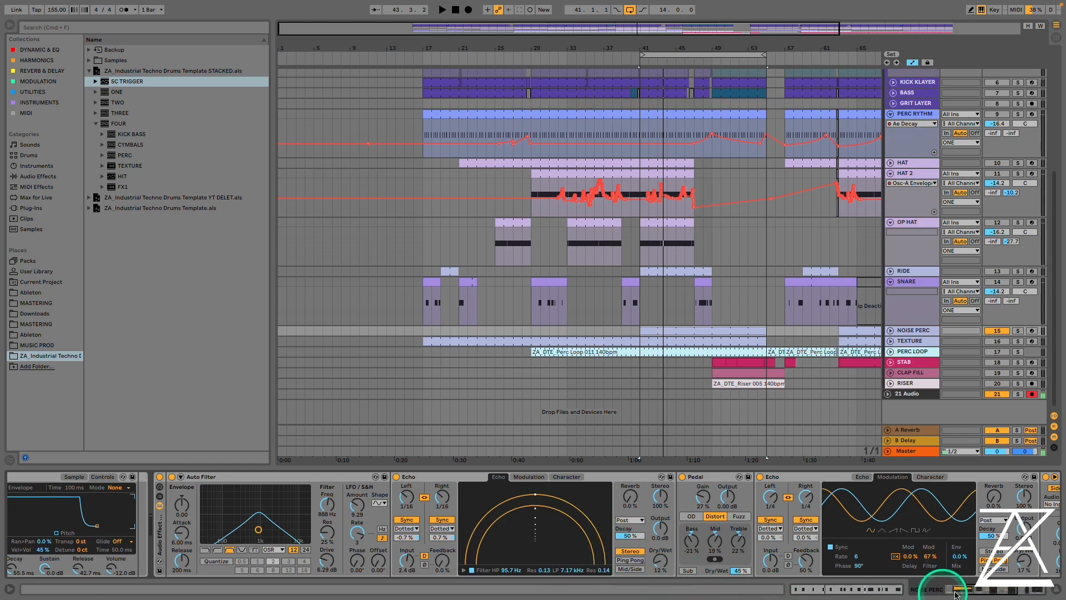
drag(985, 592, 990, 591)
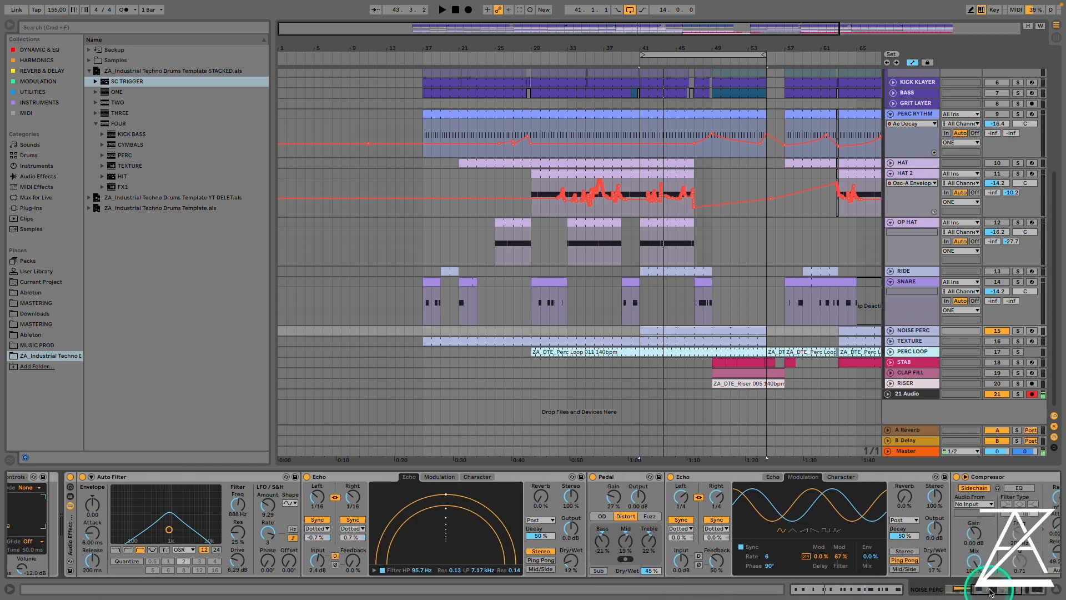
drag(973, 505, 977, 293)
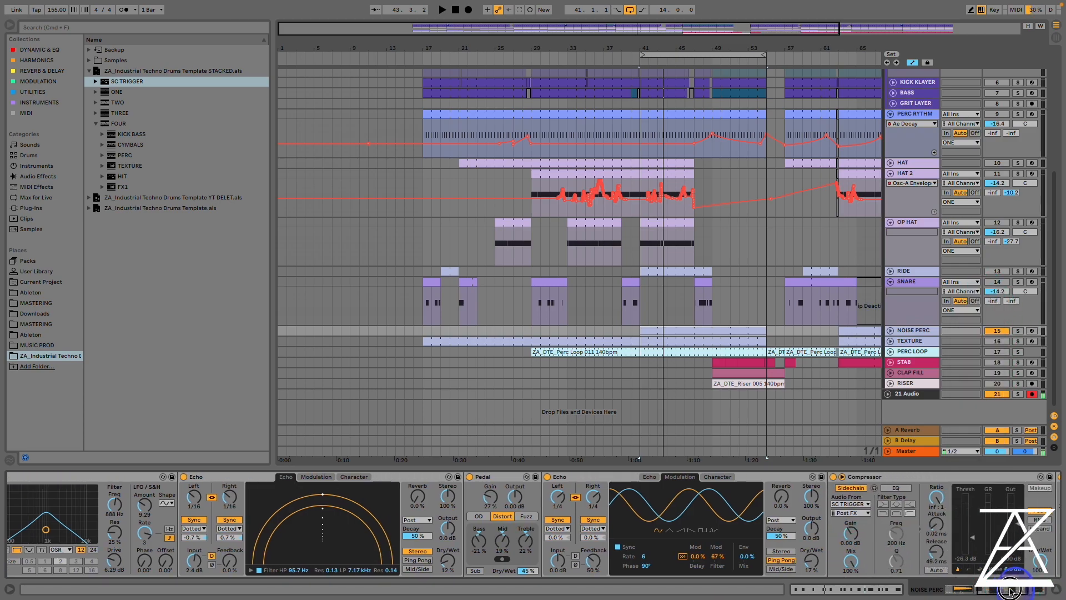
- Audition NOISE PERC while bypassing both Echo devices and the Pedal, switching them back on one by one
key(space)
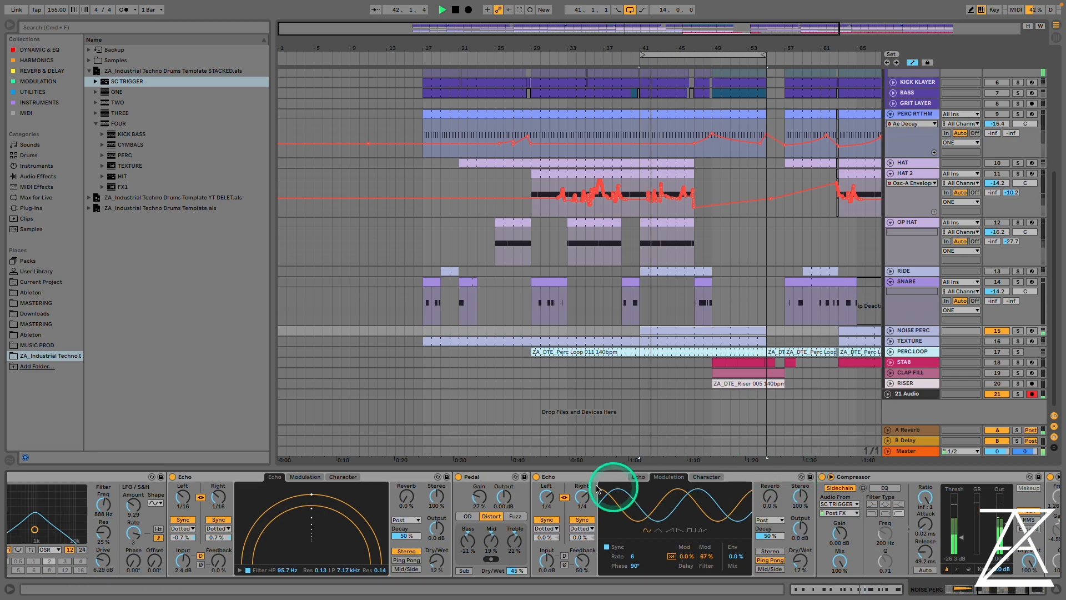
click(536, 476)
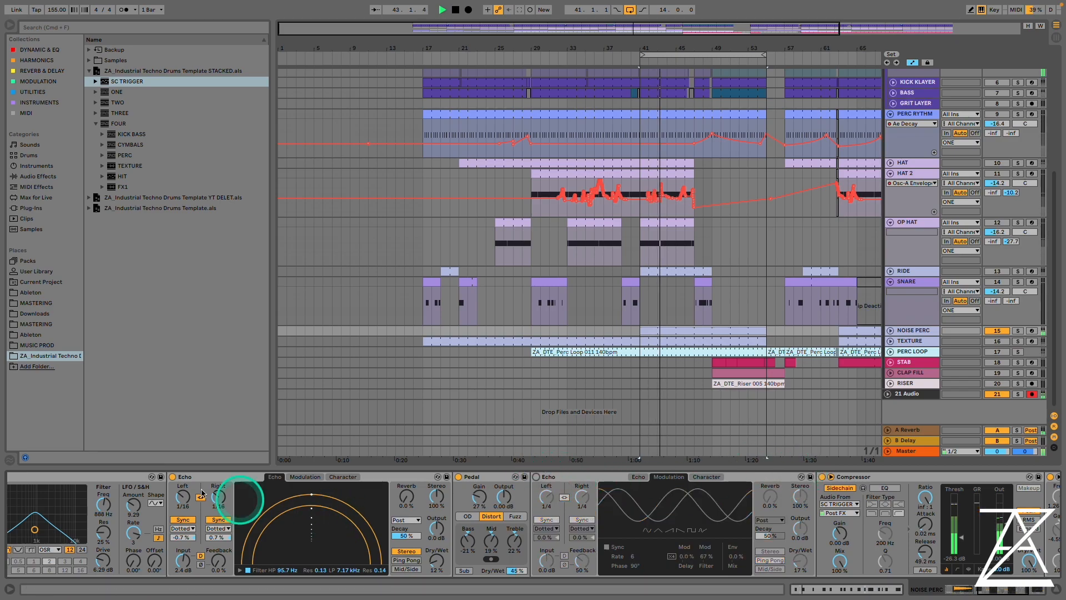
click(172, 476)
click(458, 476)
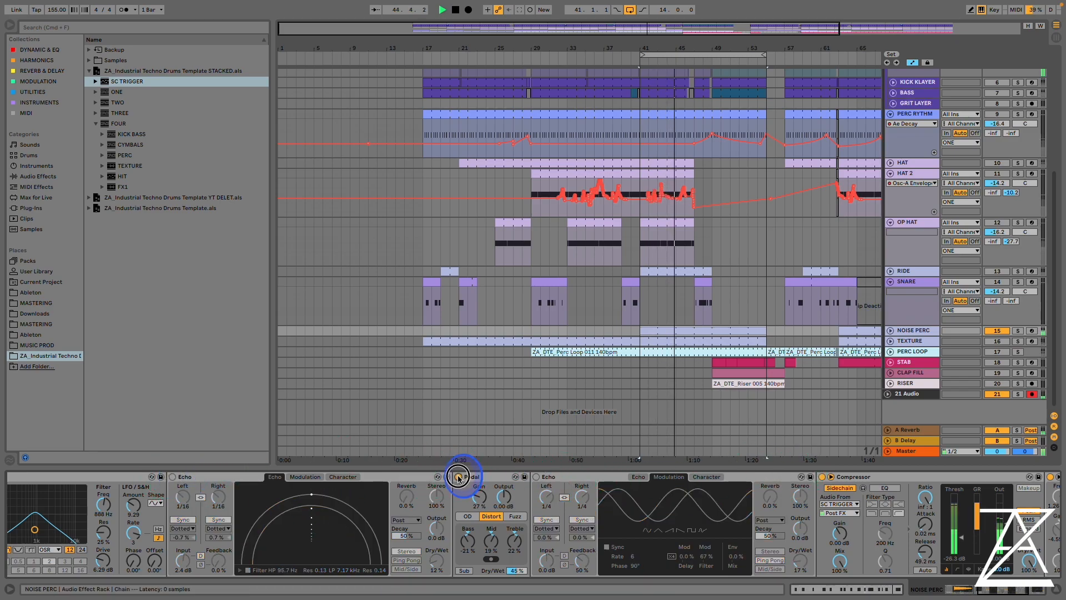
click(536, 476)
click(458, 477)
click(174, 478)
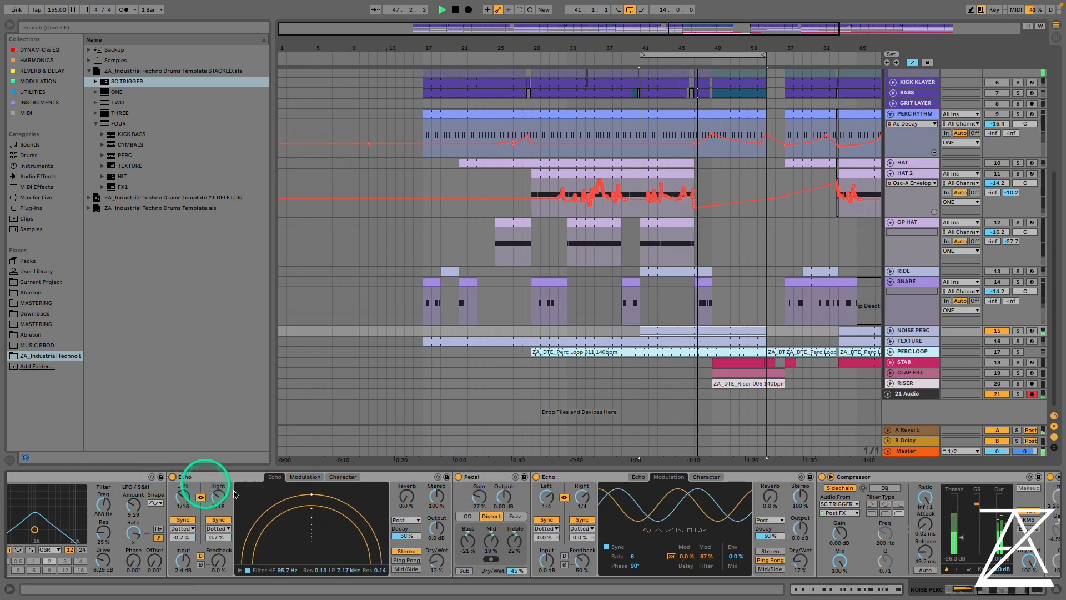
- Show the Compressor and EQ Eight ending the NOISE PERC chain, stop playback, and select the EQ's low-cut band
click(996, 589)
drag(998, 592, 1011, 590)
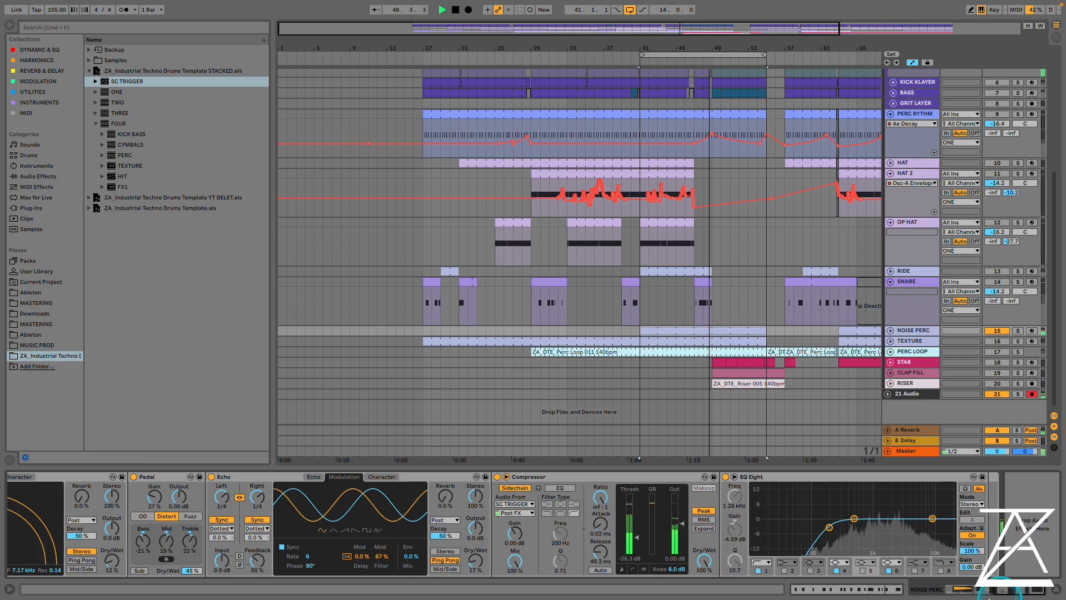
key(space)
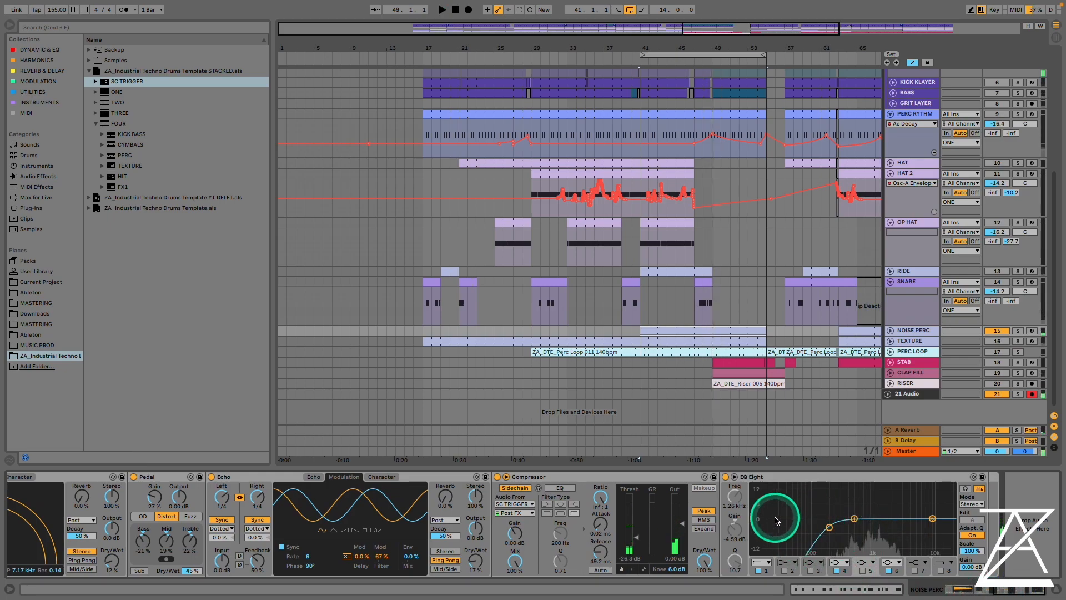
click(820, 550)
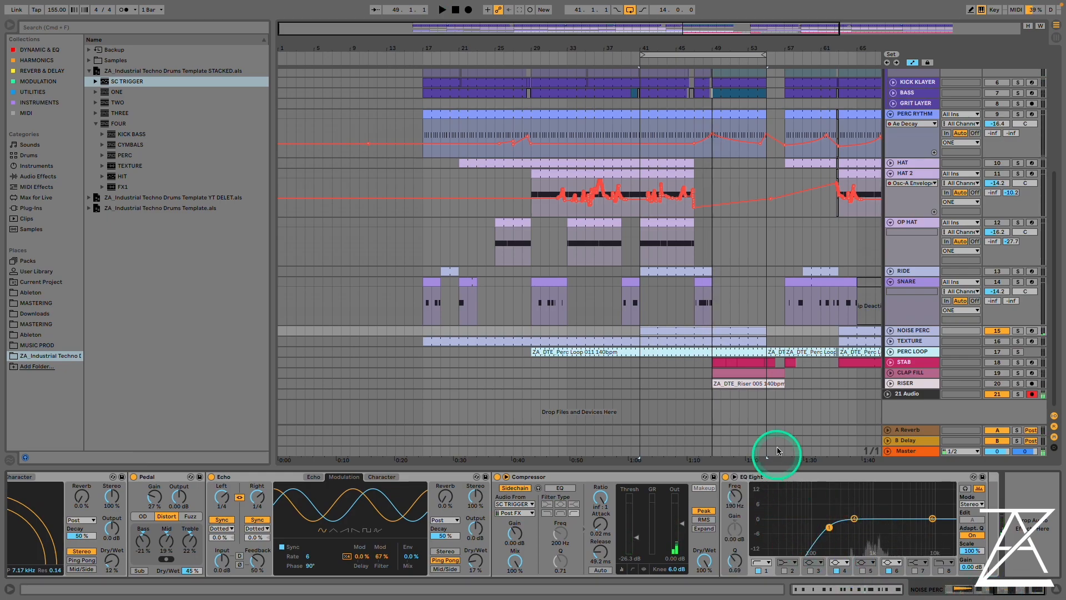
- Unfold the TEXTURE track, activate it in place of NOISE PERC, and audition it with its effects
click(911, 352)
click(890, 341)
click(936, 415)
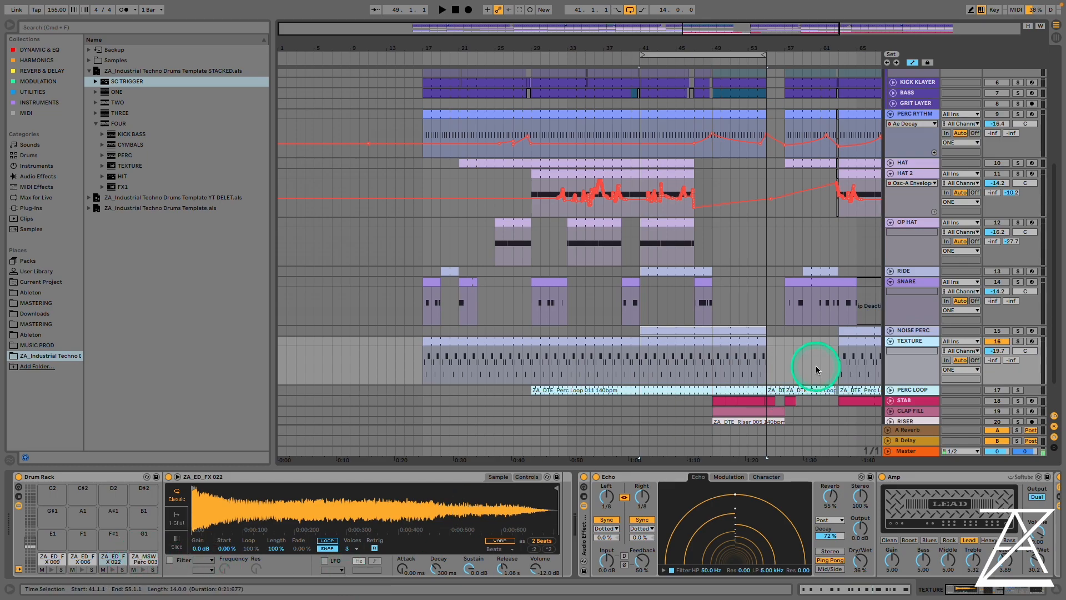
key(space)
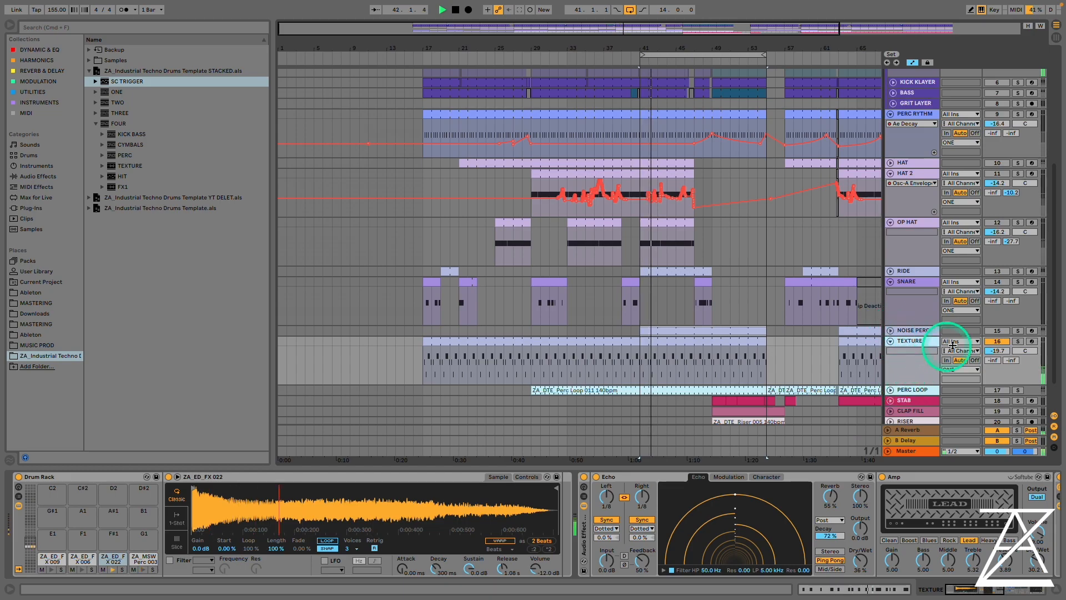
- Deactivate the TEXTURE track's effect rack, audition the dry clip, and open its note pattern
click(584, 479)
key(space)
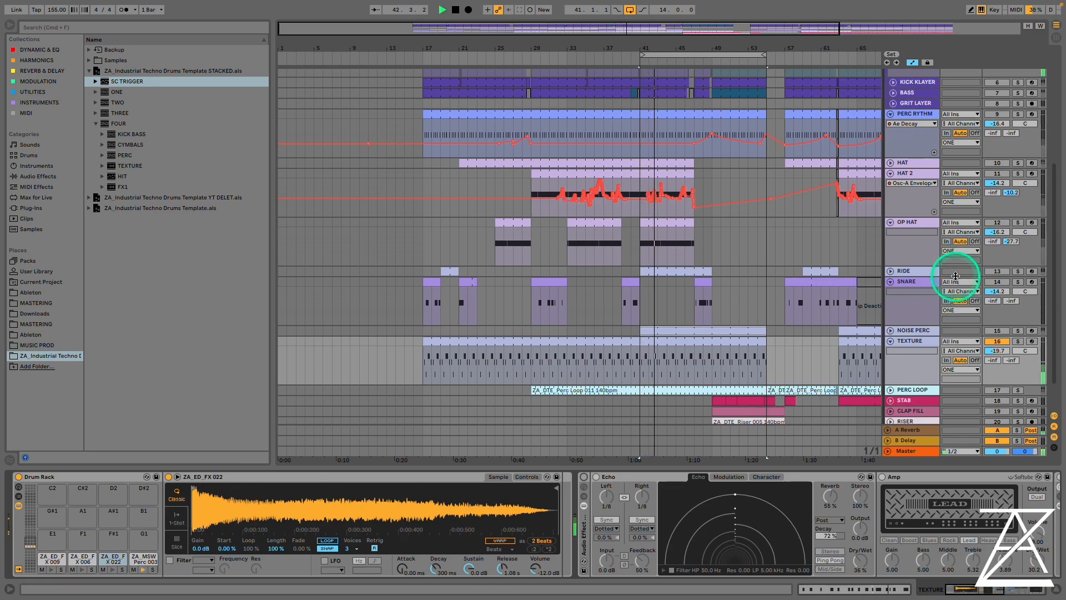
double_click(659, 341)
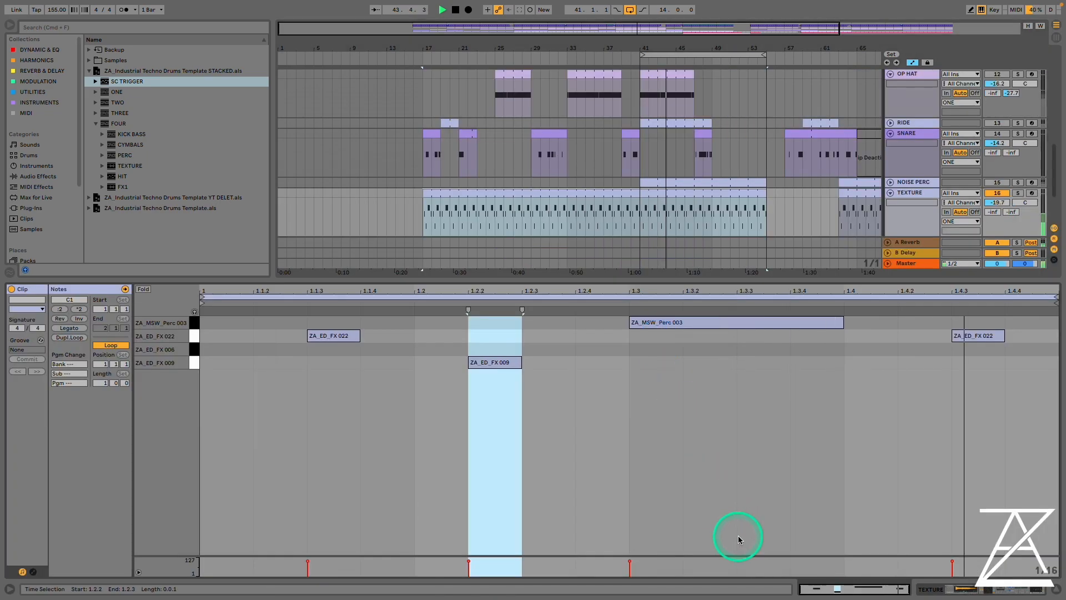
- Return to the TEXTURE device chain, reactivate its effect rack, and go through the devices to EQ Eight before stopping playback
click(994, 577)
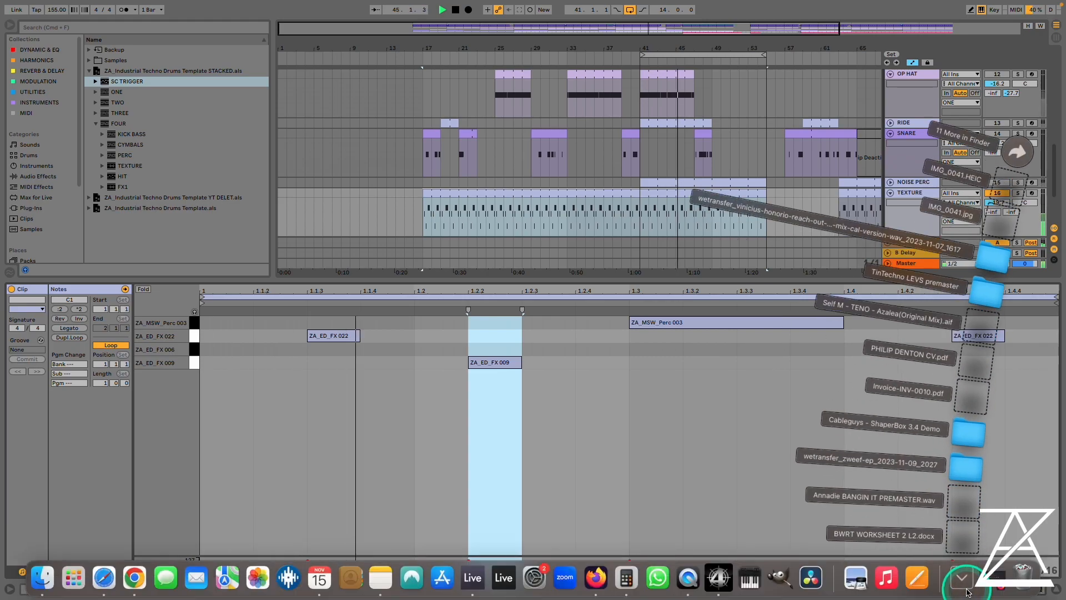
click(1054, 474)
click(929, 588)
key(space)
click(583, 476)
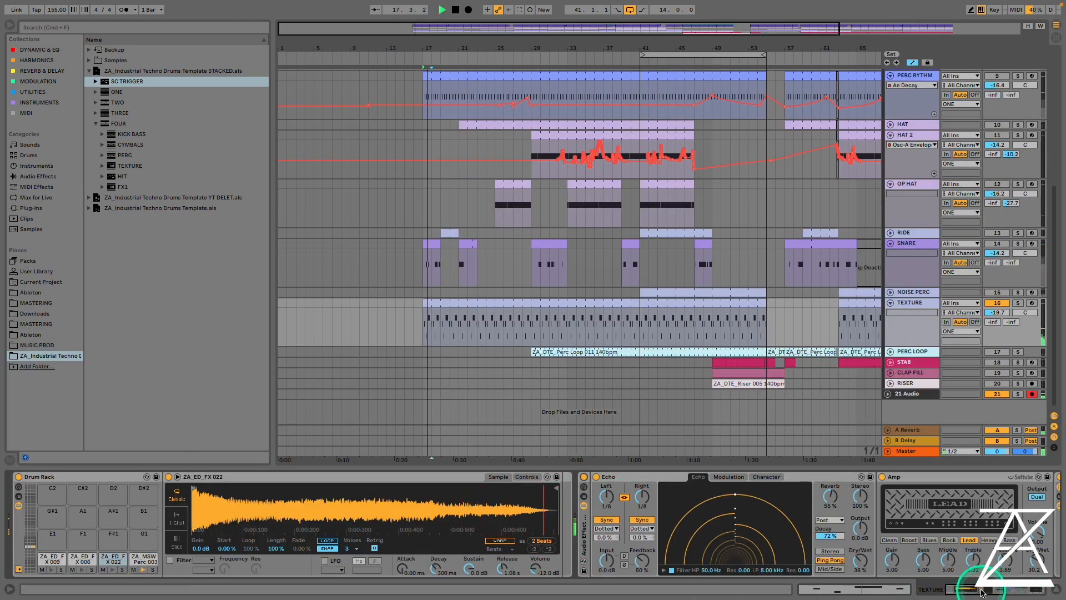
scroll(1017, 567, right, 10)
key(space)
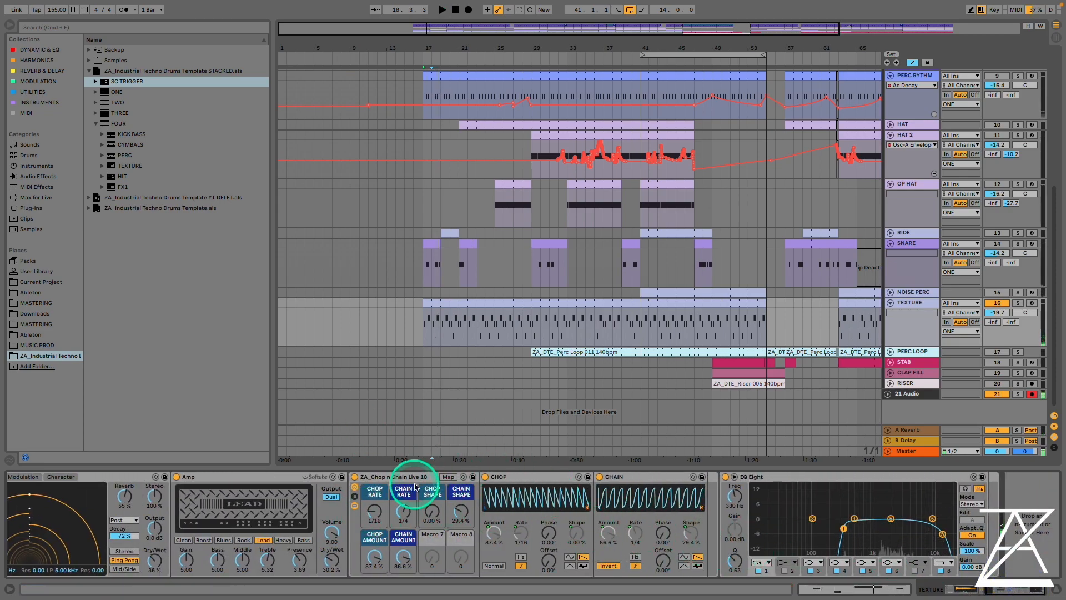
- Audition TEXTURE with Echo, Amp and ZA_Chop n Chain bypassed, switch each back on in turn, and show the chain's end
click(416, 526)
drag(1025, 590, 1008, 588)
key(space)
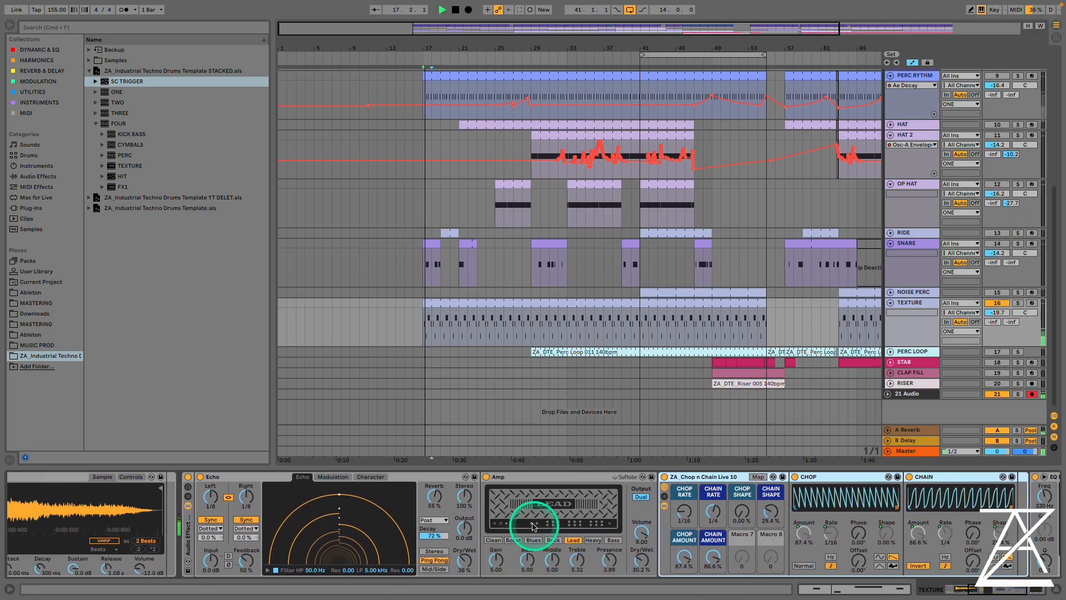
mouse_move(976, 589)
mouse_down()
mouse_move(959, 591)
mouse_move(975, 590)
mouse_up()
click(248, 476)
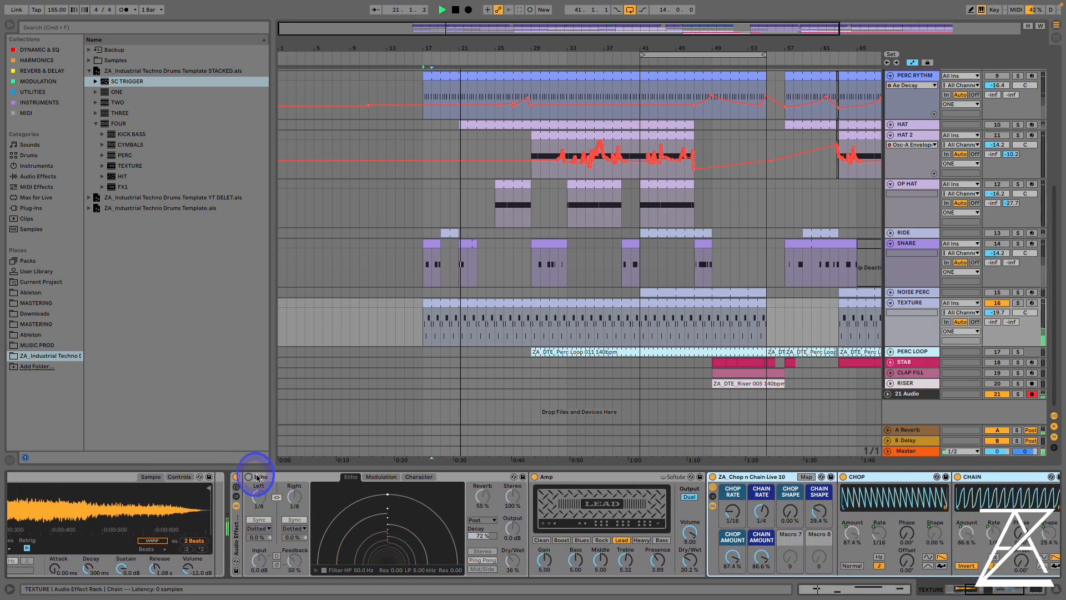
click(714, 476)
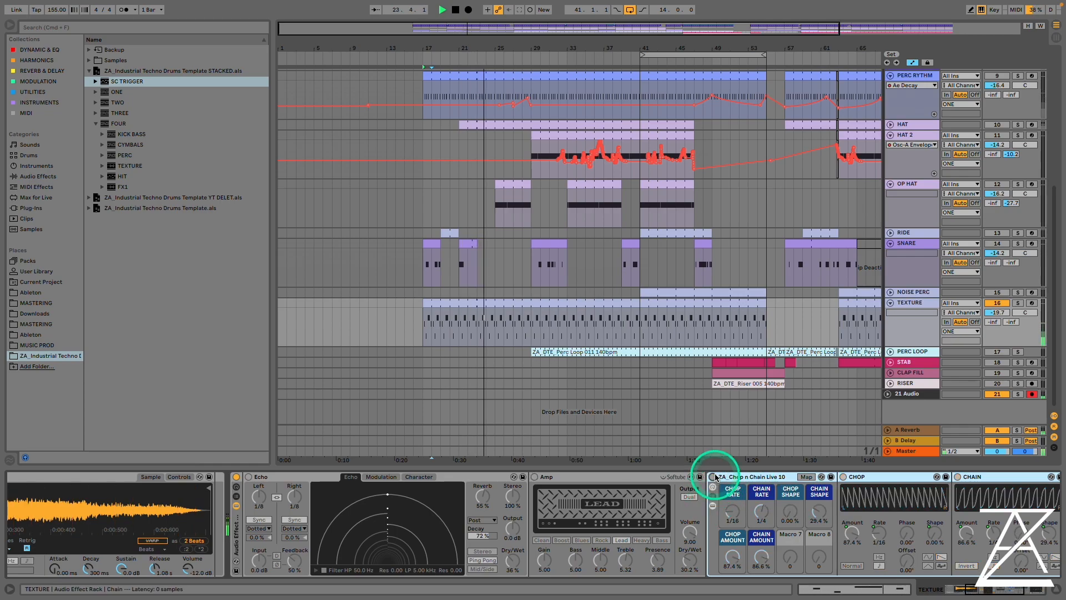
click(248, 477)
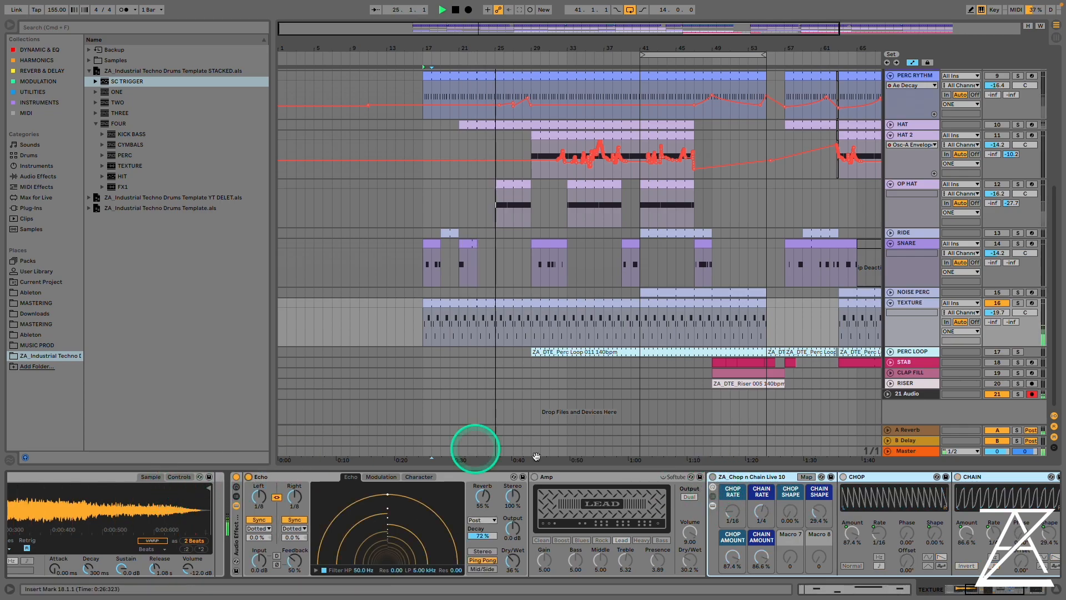
click(535, 477)
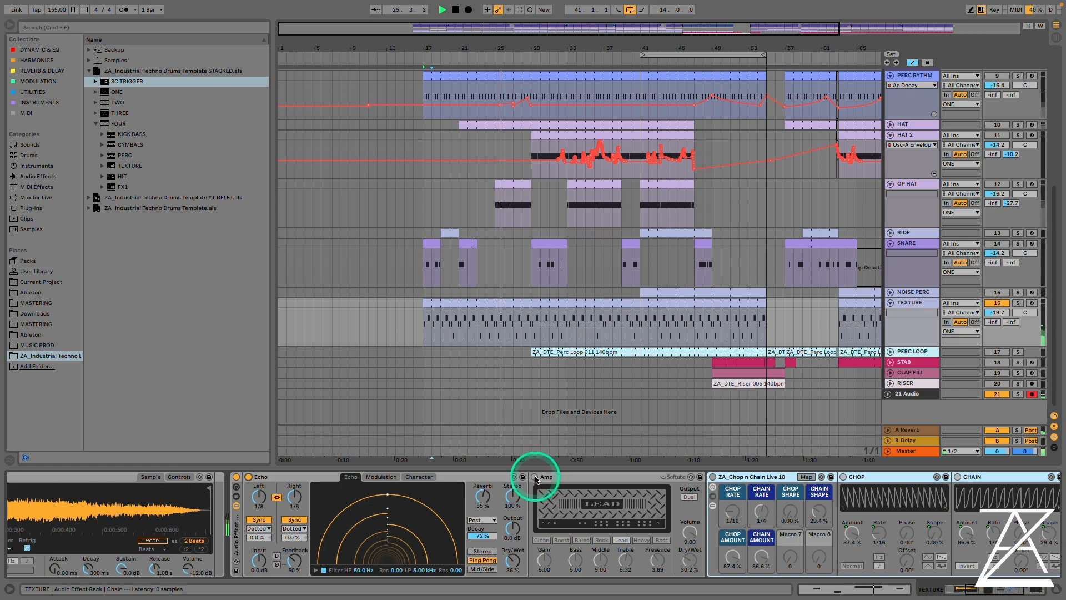
click(713, 477)
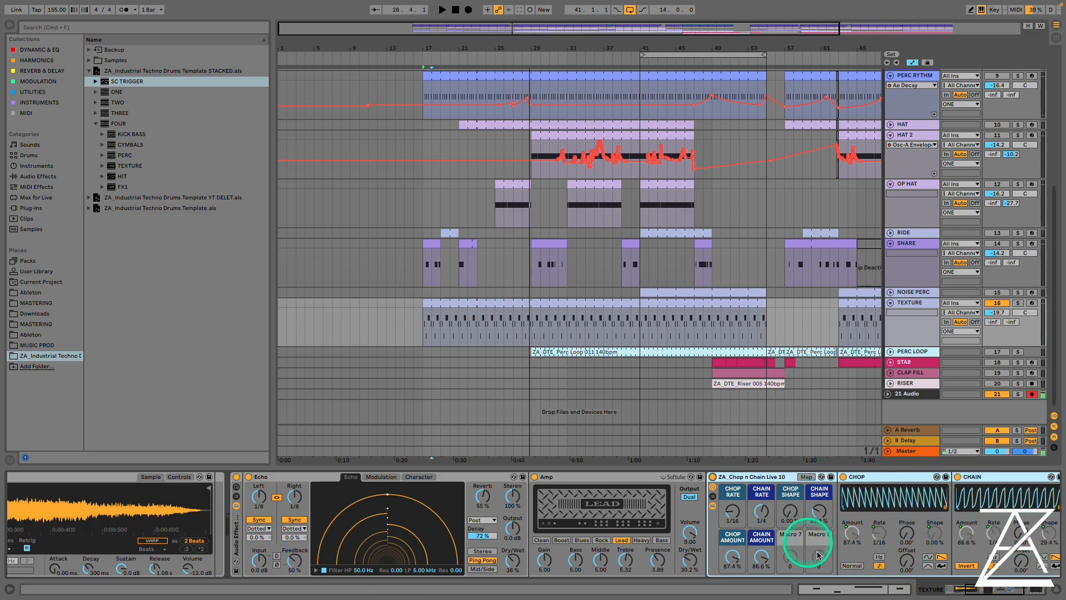
scroll(878, 560, down, 5)
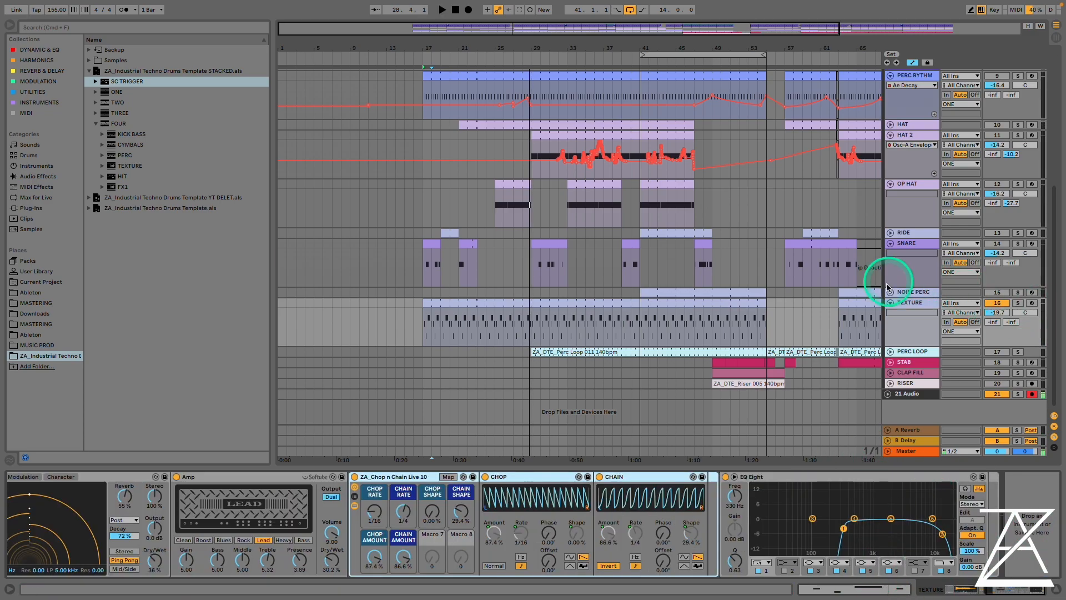
- Unfold the PERC LOOP track, activate it in place of TEXTURE, audition its audio loop, and examine its EQ Eight
click(928, 351)
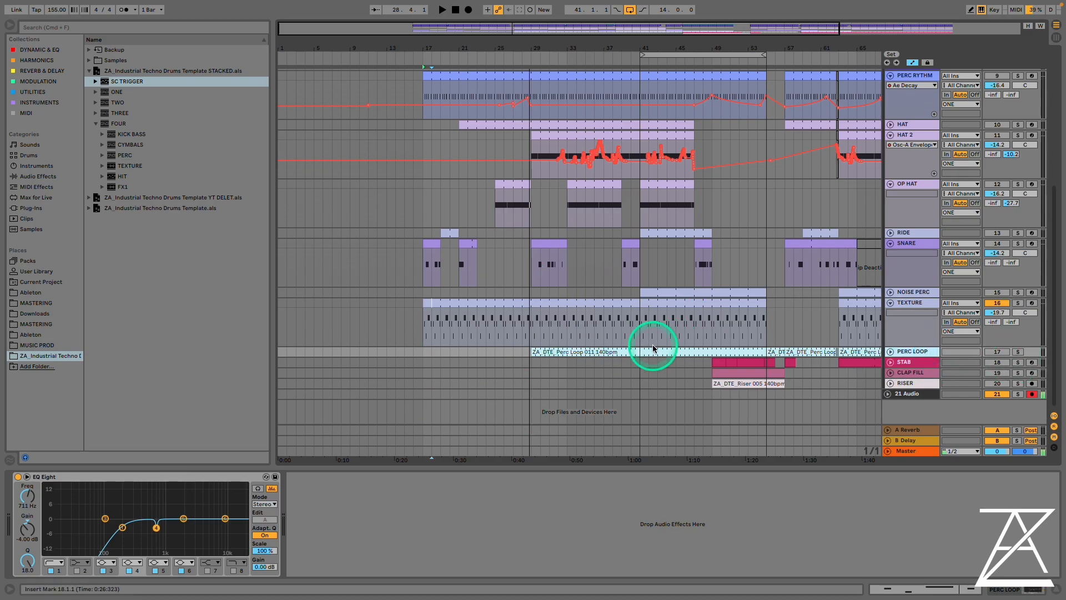
click(721, 350)
click(890, 353)
click(990, 354)
key(space)
click(1001, 304)
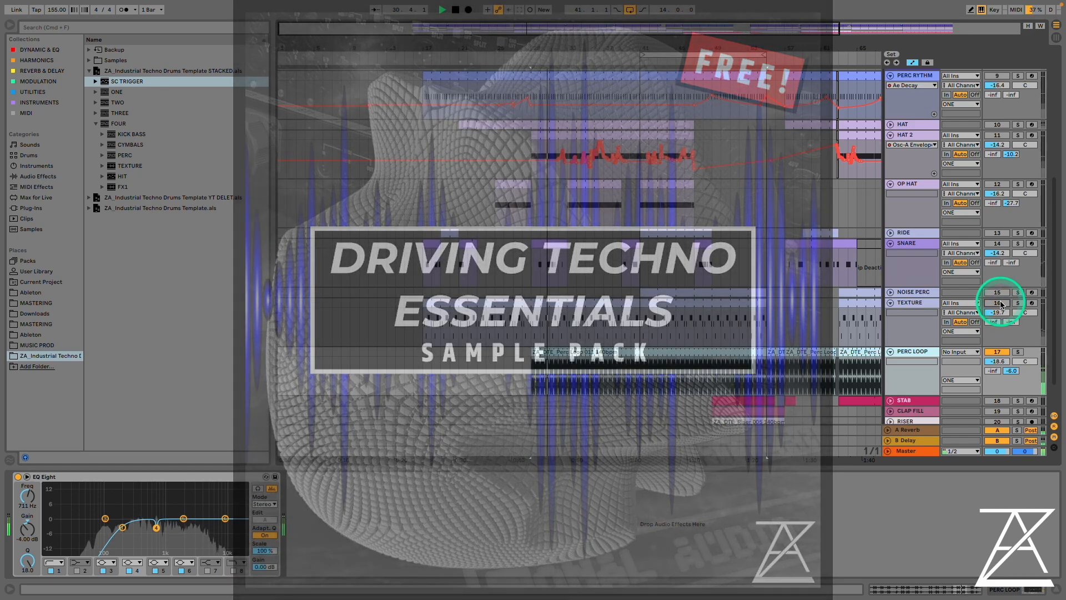
key(space)
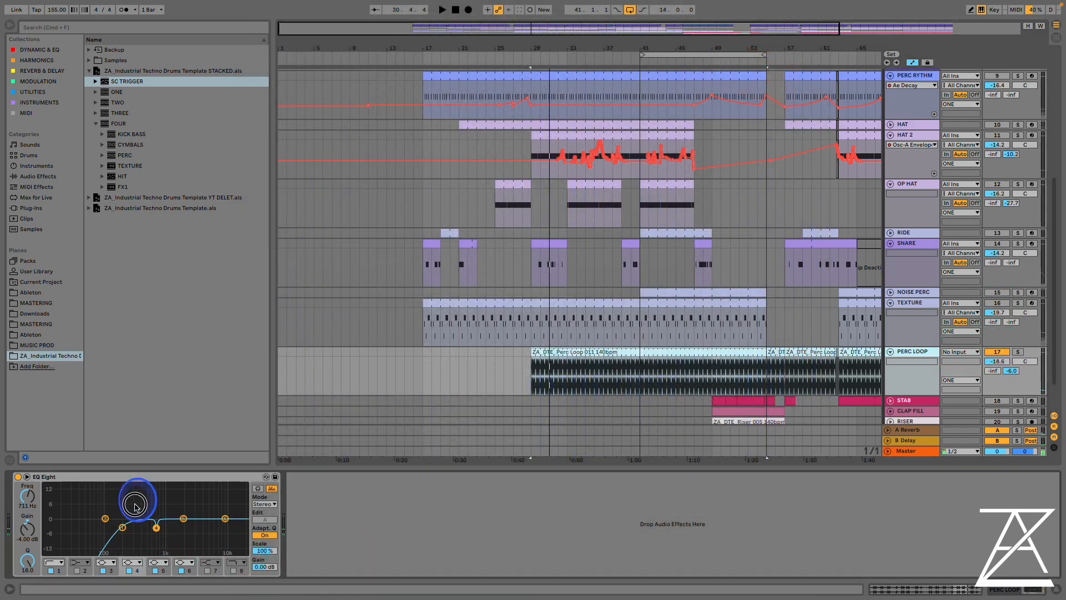
drag(135, 501, 174, 552)
click(914, 355)
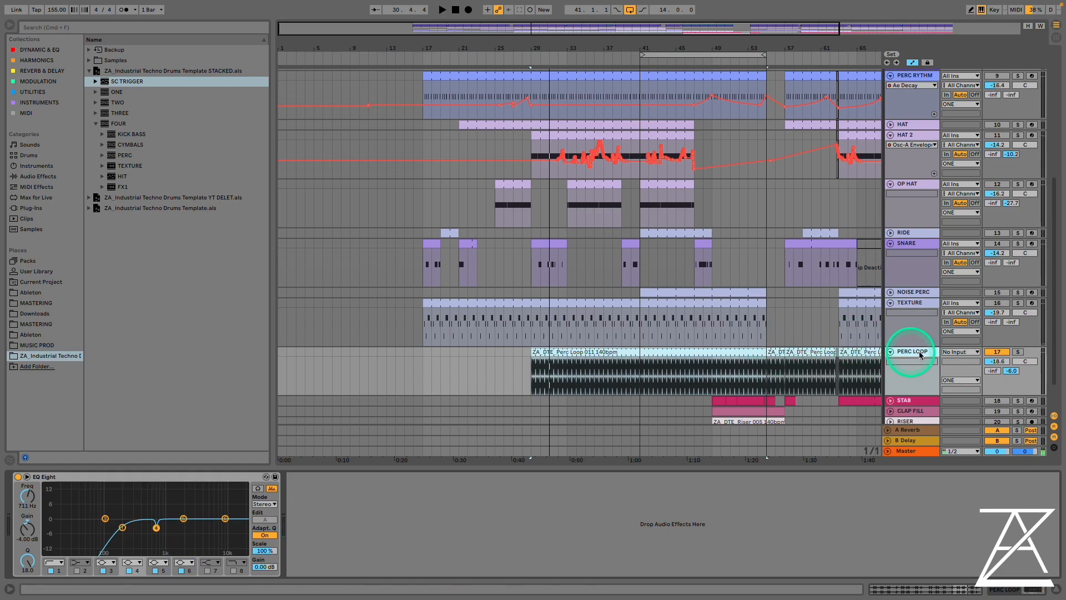
- Activate the STAB track, bring its clips around bar 63 into view, select the track and unfold it
click(1015, 355)
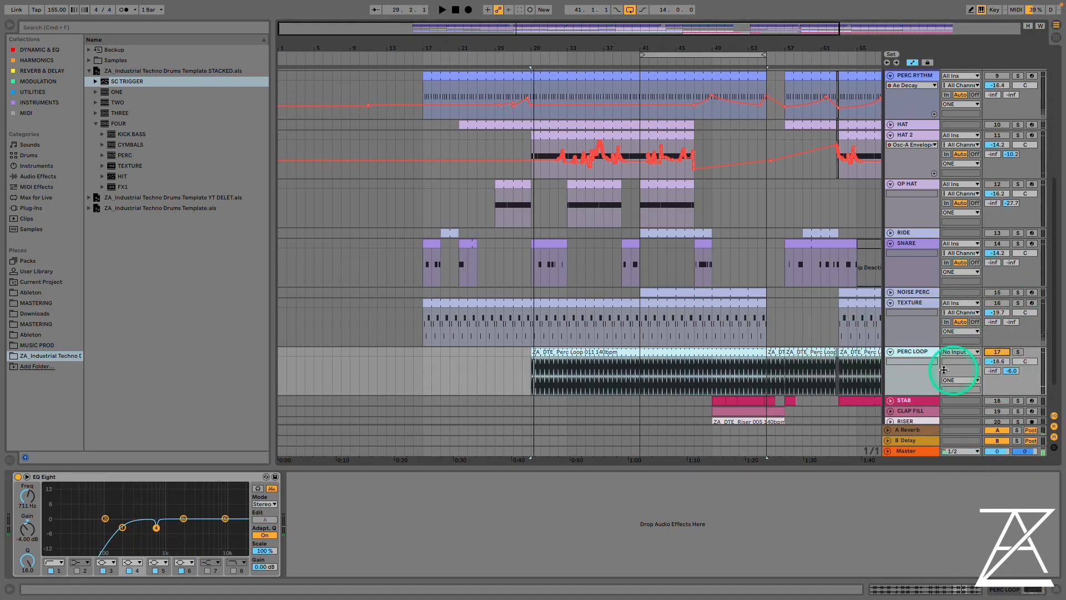
scroll(887, 378, down, 2)
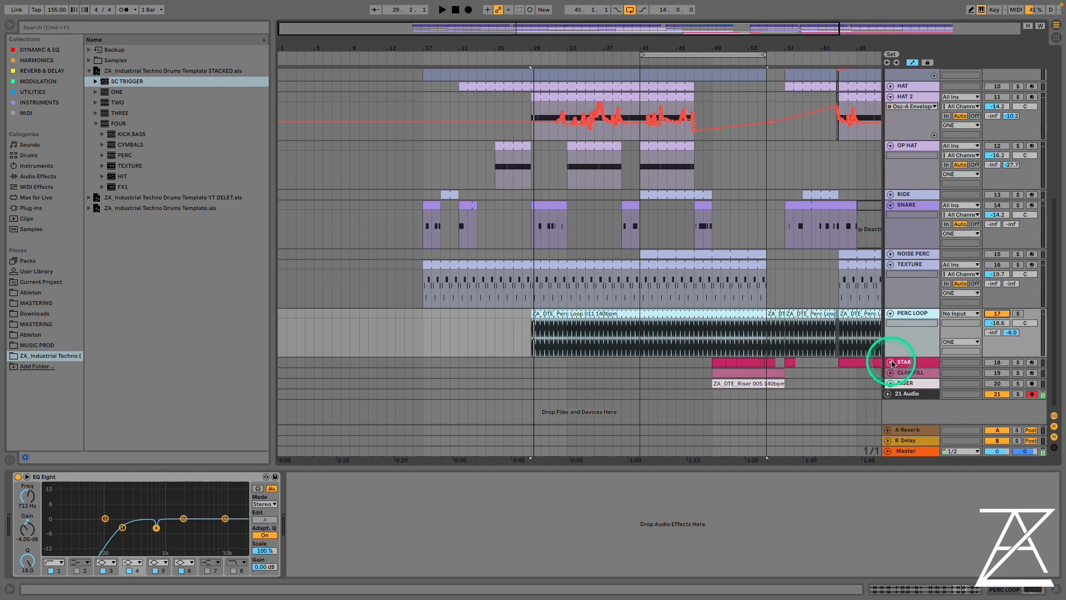
click(1003, 364)
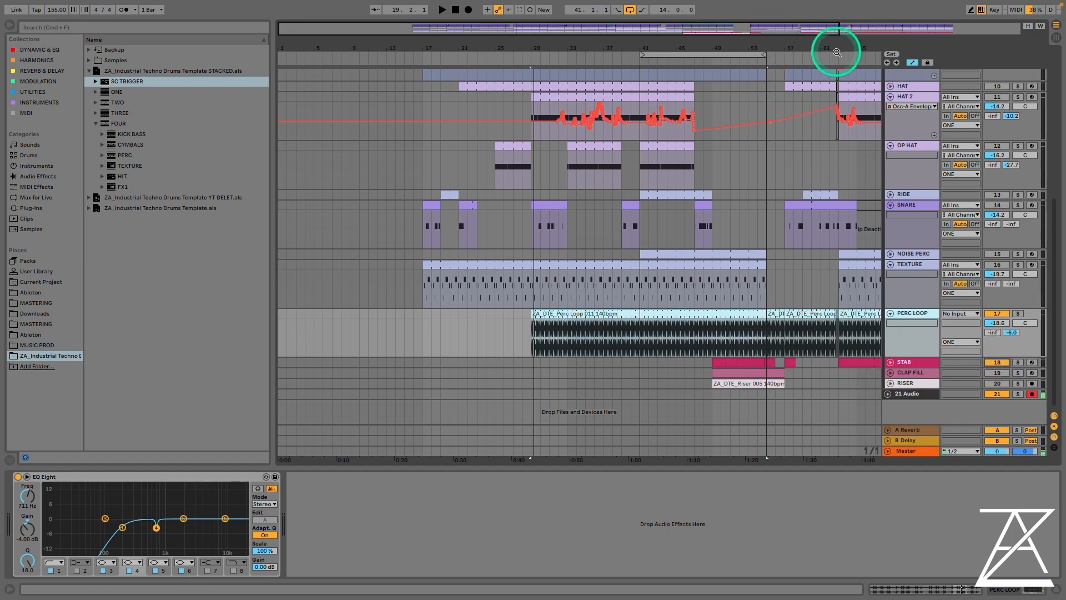
drag(836, 51, 525, 83)
click(899, 363)
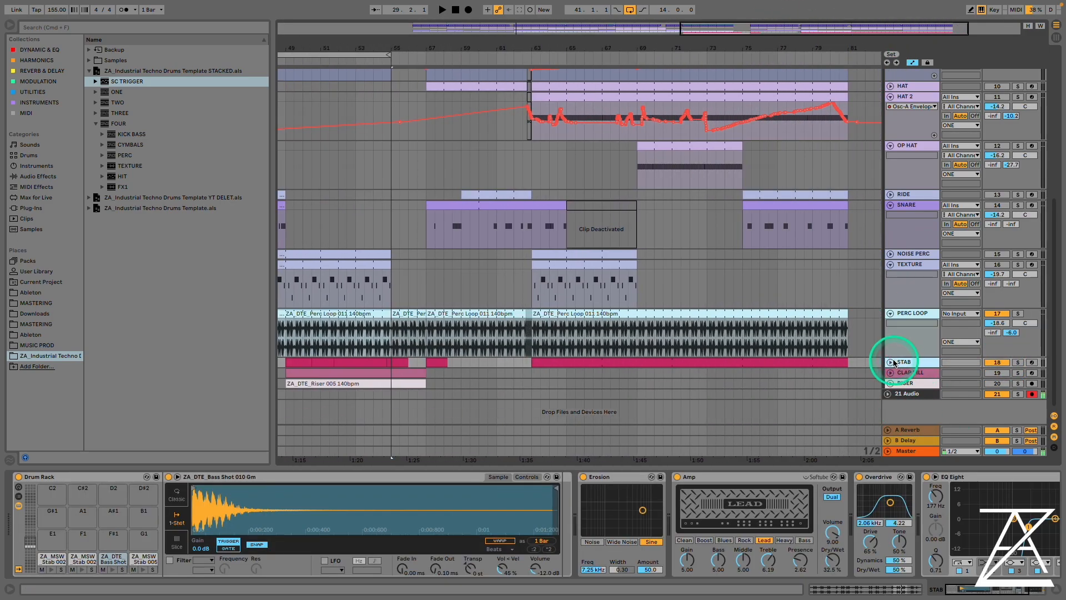
click(890, 362)
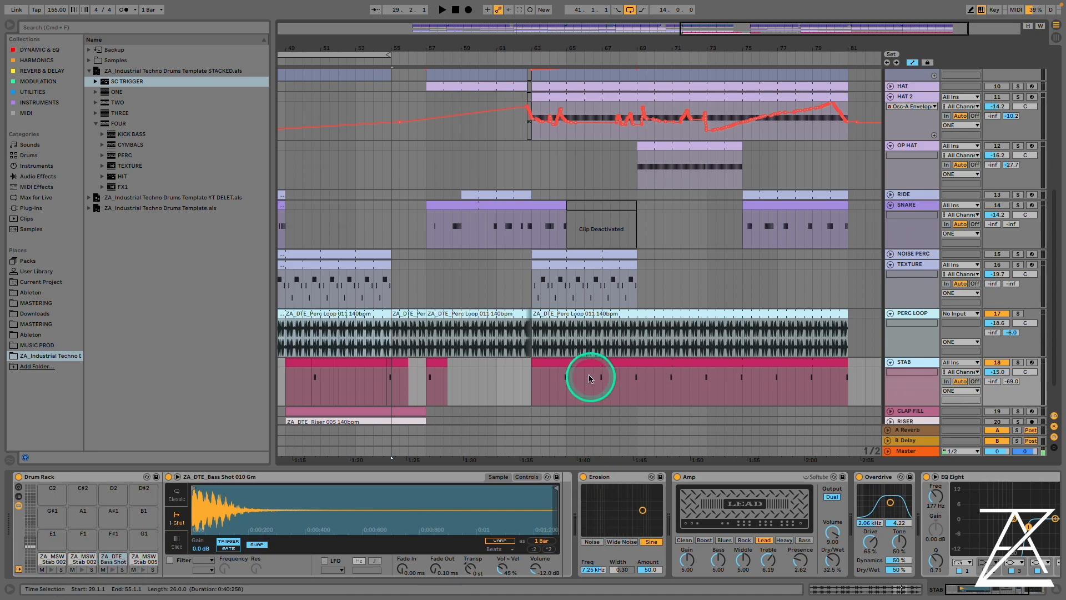
- Play the STAB clip starting at bar 63, deactivate PERC LOOP, and go through STAB's device chain to EQ Eight before stopping playback
click(573, 361)
key(space)
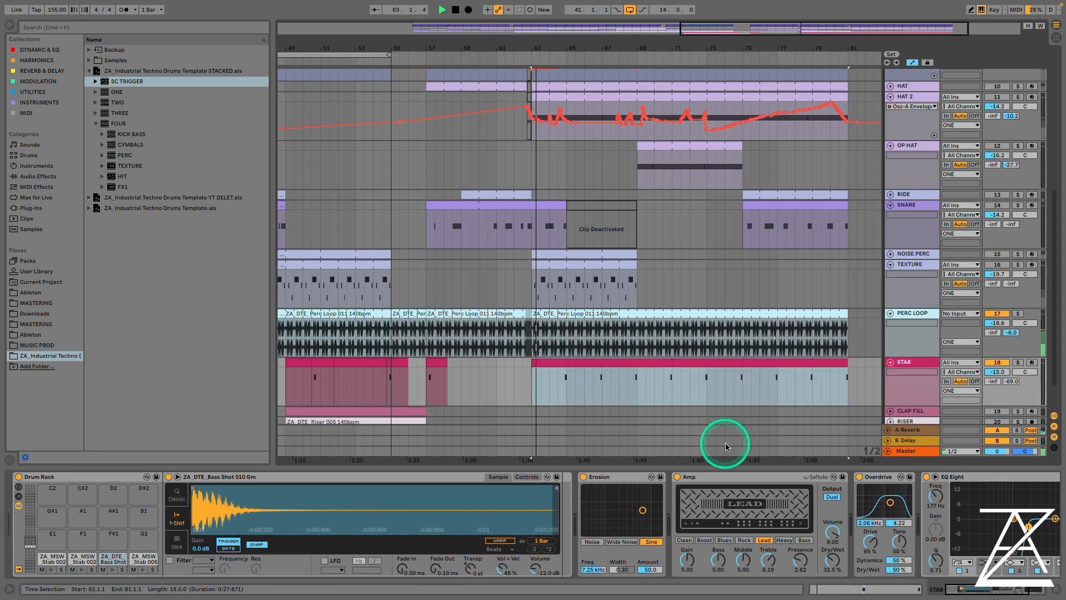
click(997, 314)
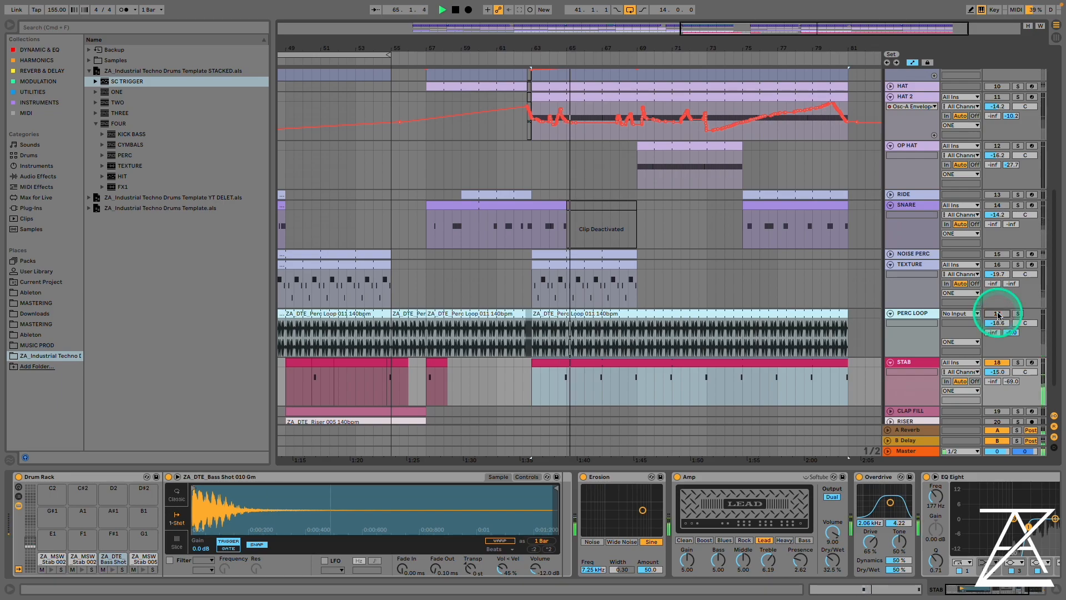
scroll(689, 516, right, 5)
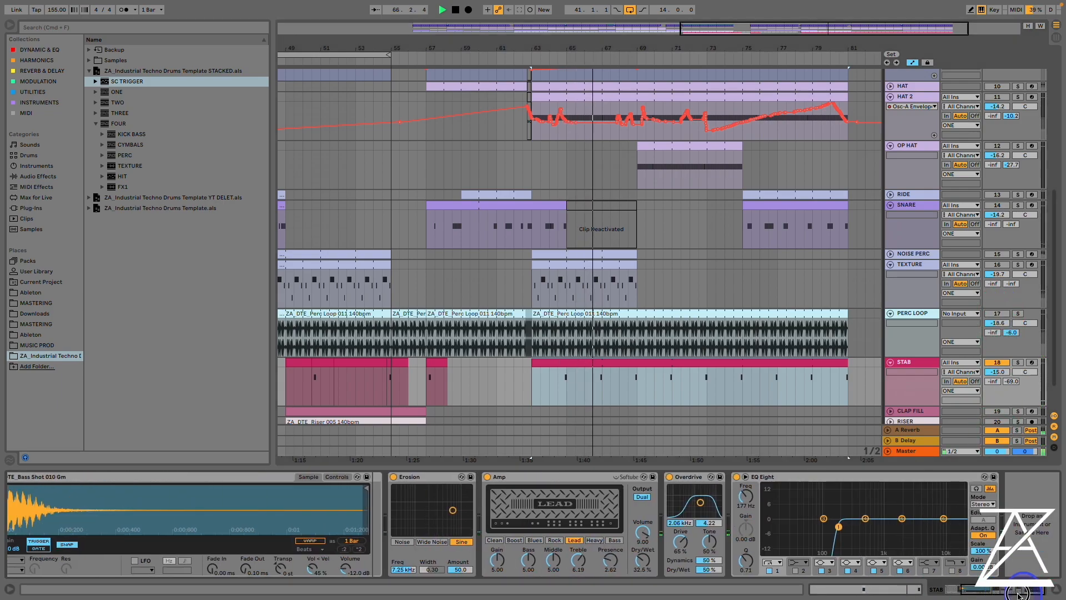
key(space)
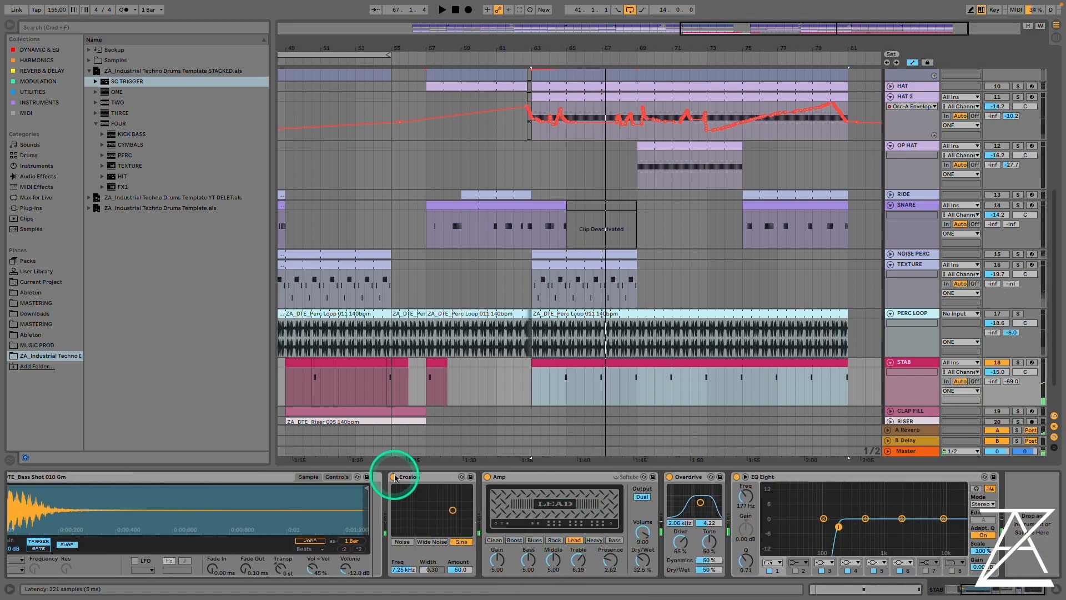
- Bypass Erosion, Amp, Overdrive and EQ Eight on the STAB track and audition the dry stab
click(393, 476)
click(487, 476)
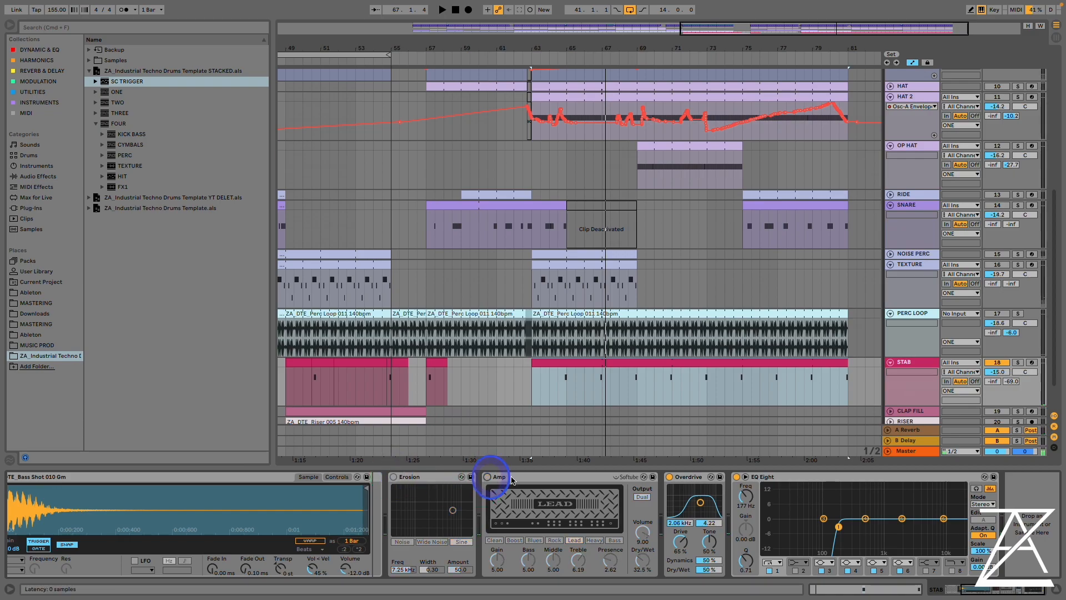
click(669, 476)
click(737, 476)
key(space)
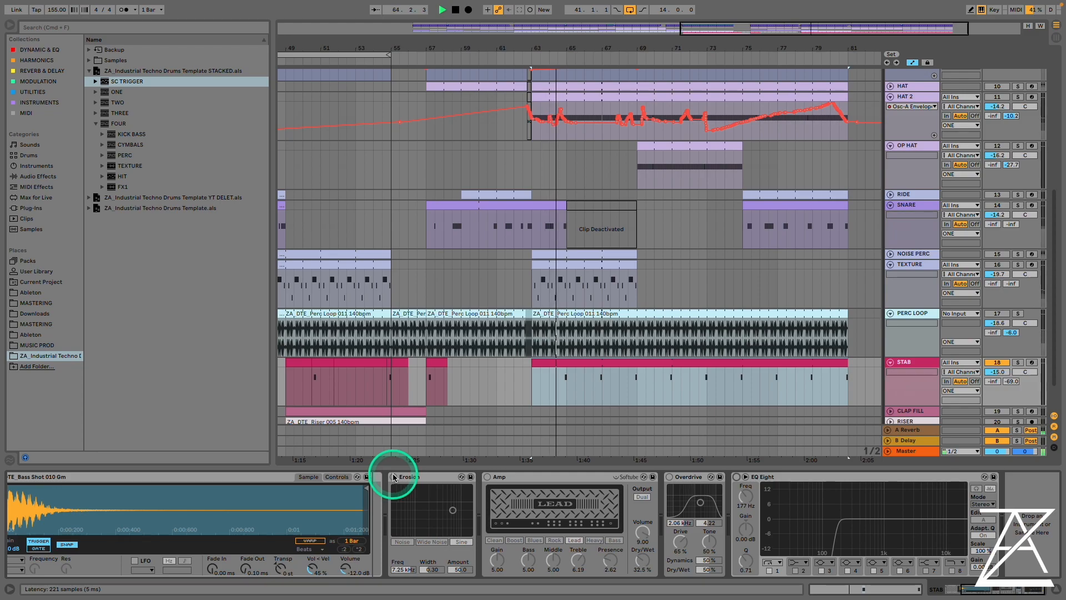
- Switch Erosion, Amp, Overdrive and EQ Eight back on in turn while the STAB track plays
click(394, 477)
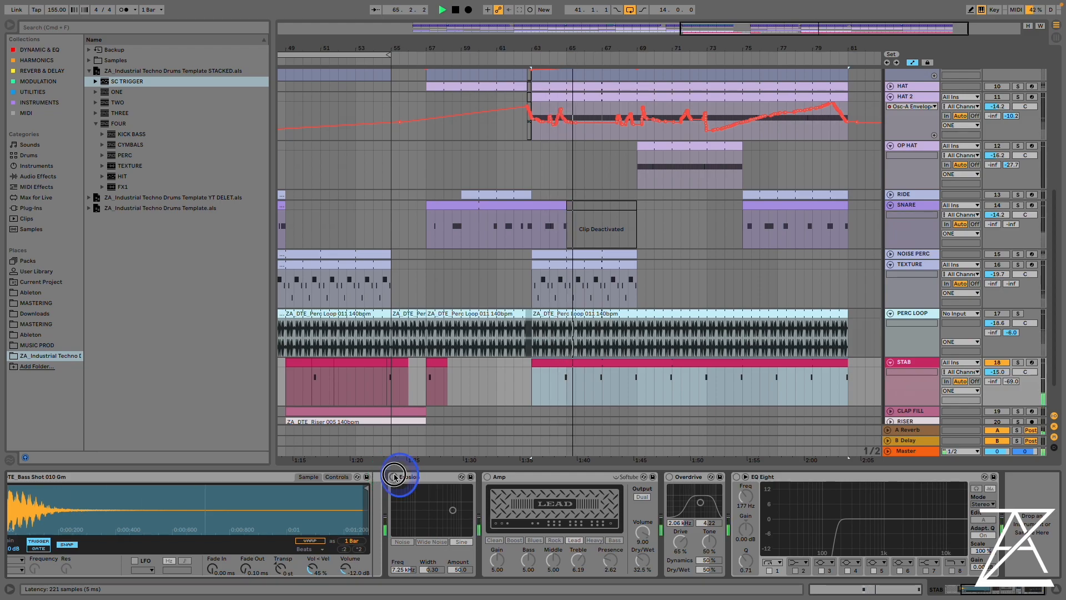
click(489, 477)
click(678, 476)
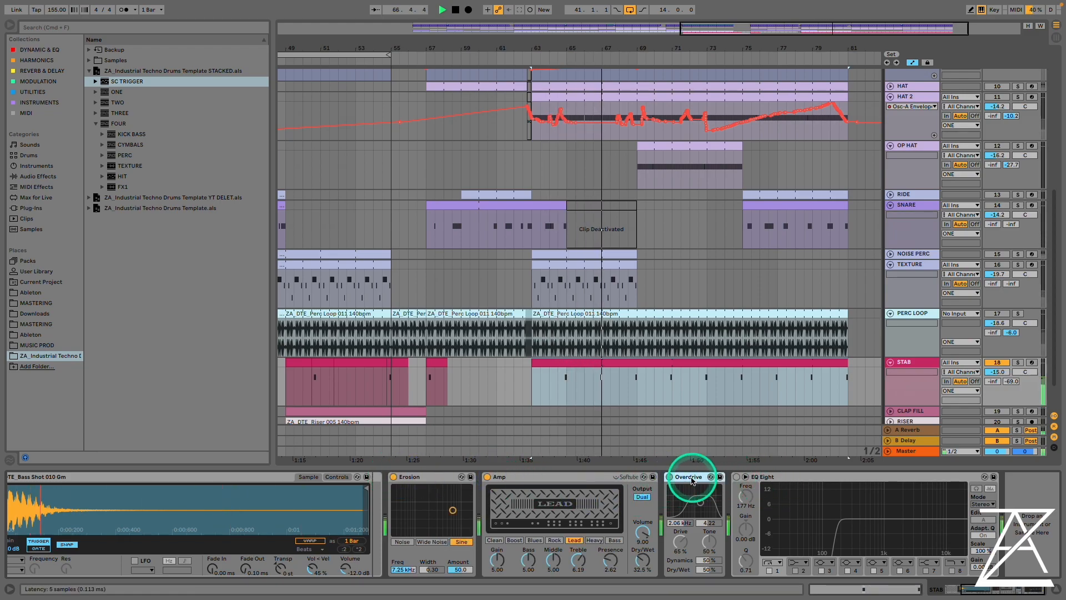
click(669, 477)
click(737, 476)
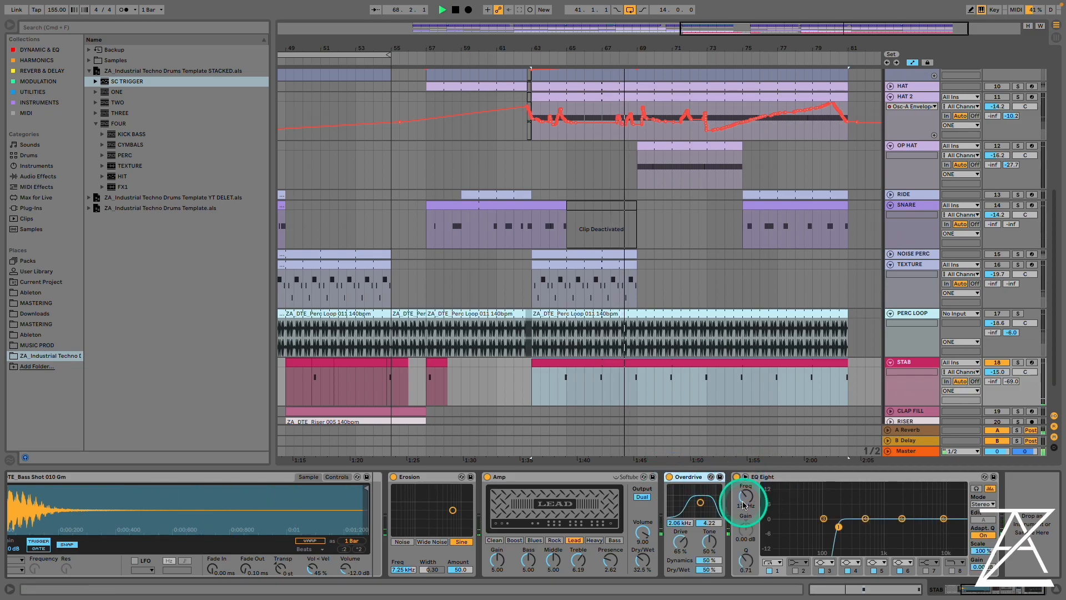
- Stop playback, unfold the CLAP FILL track, bring its clip into view, and show the track's device chain
scroll(727, 267, down, 3)
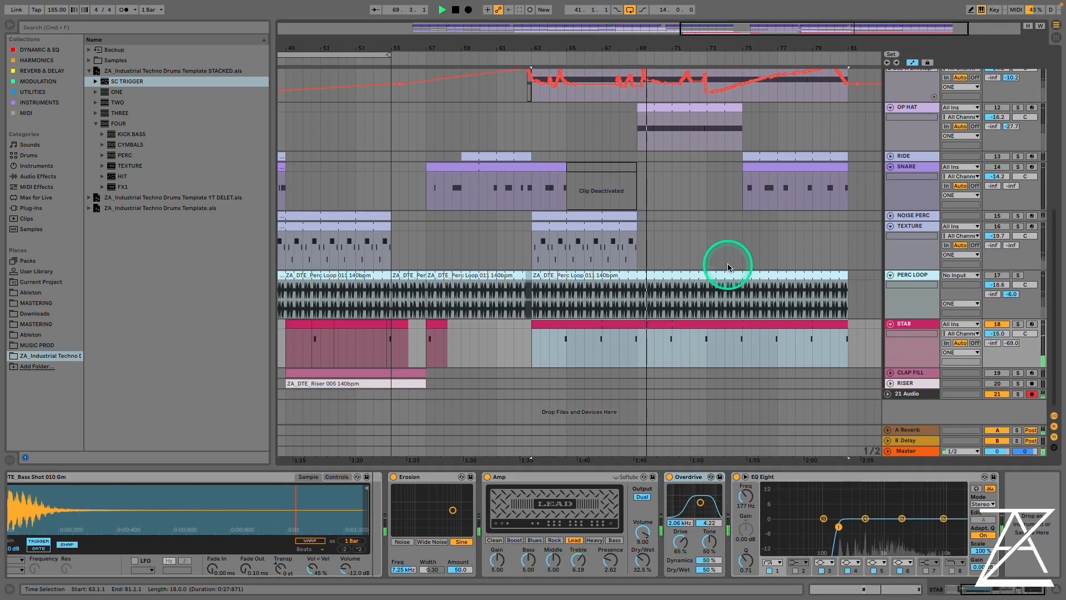
click(887, 367)
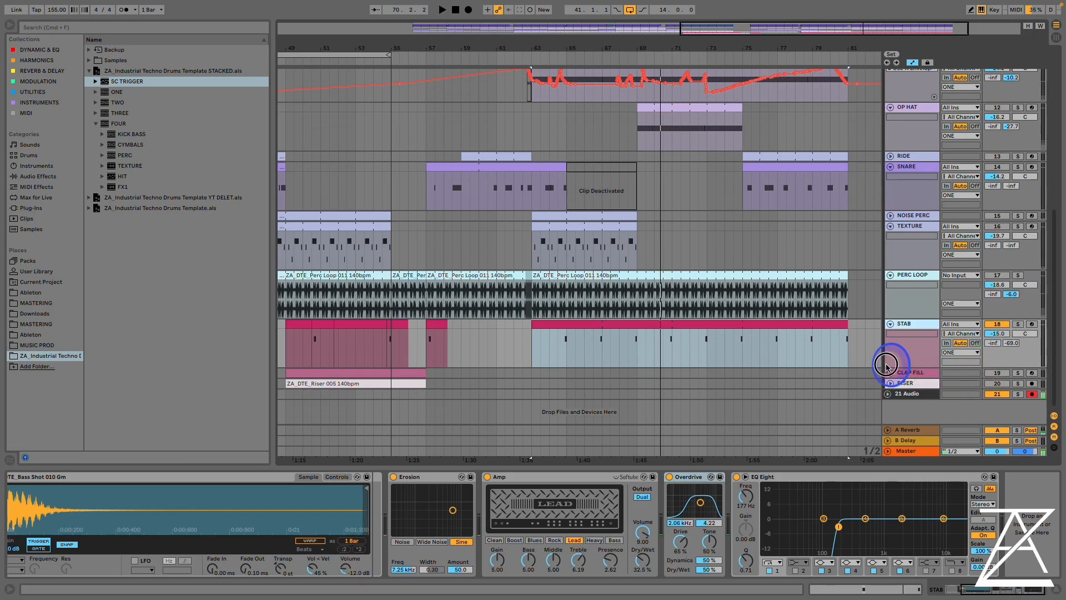
click(889, 372)
drag(356, 45, 585, 64)
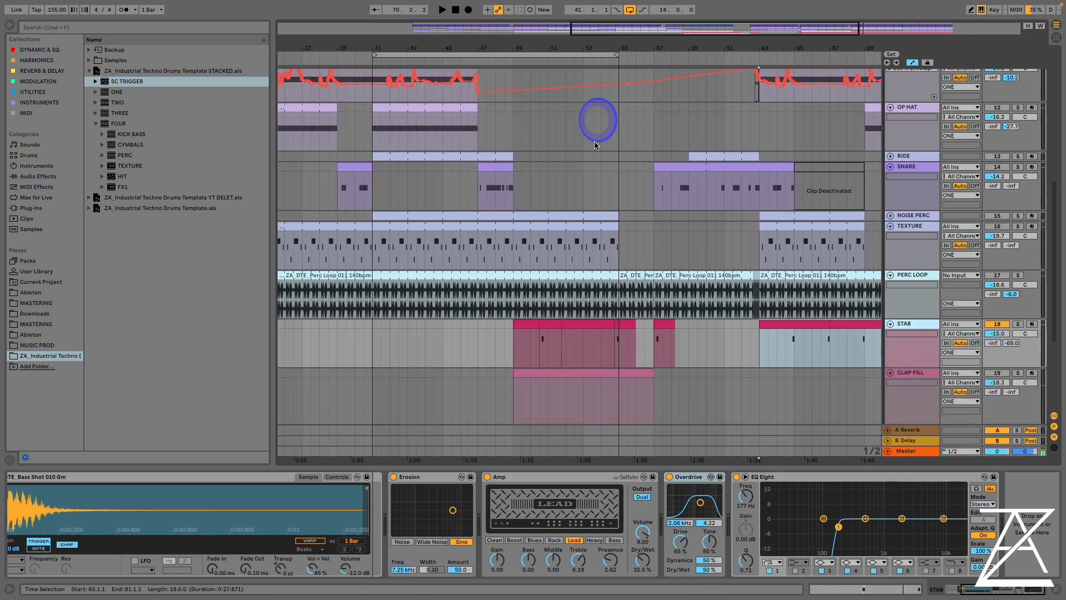
scroll(602, 261, down, 5)
click(936, 281)
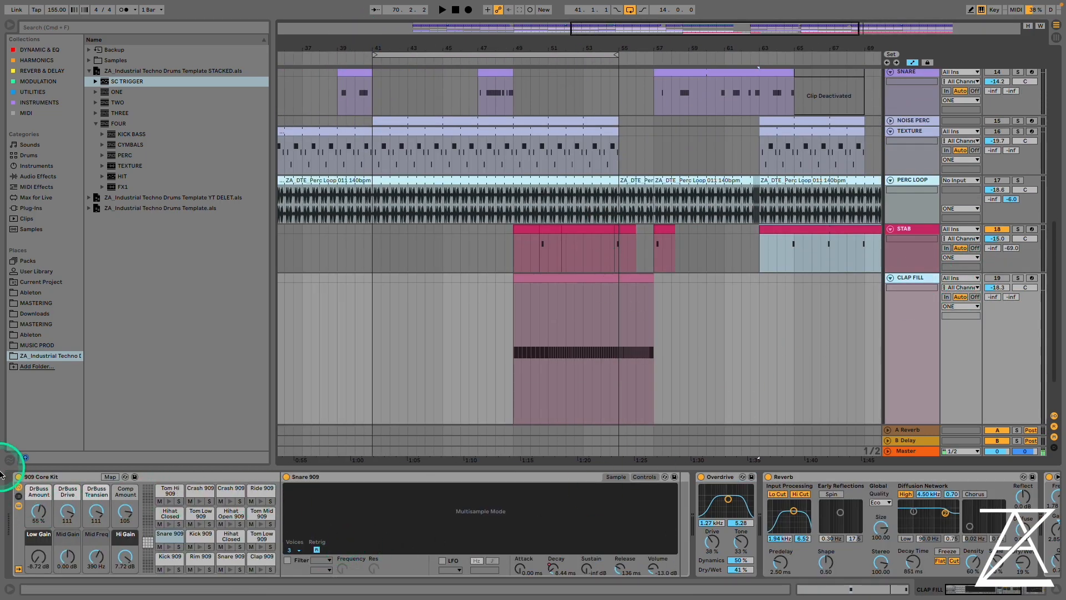
- Activate CLAP FILL, play its clip from bar 54, and turn the arrangement loop off
click(590, 278)
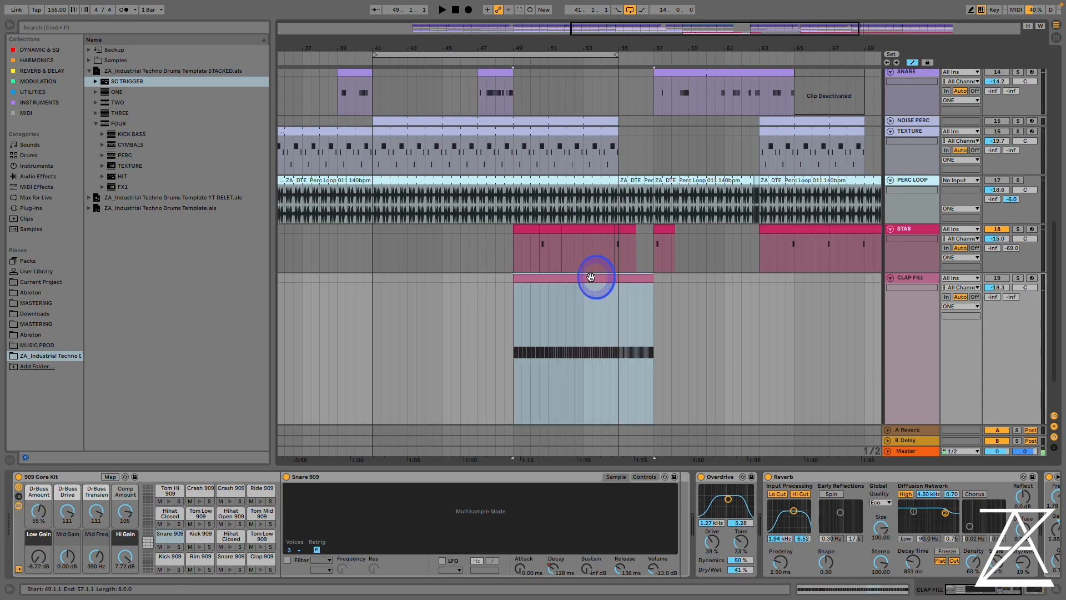
click(598, 340)
key(space)
click(999, 277)
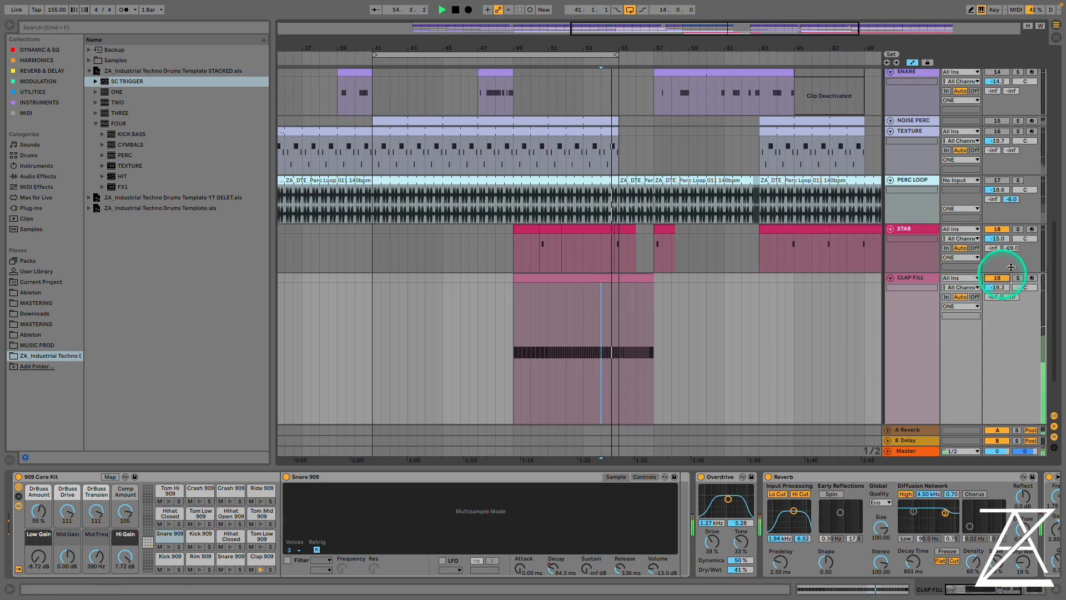
scroll(781, 349, down, 2)
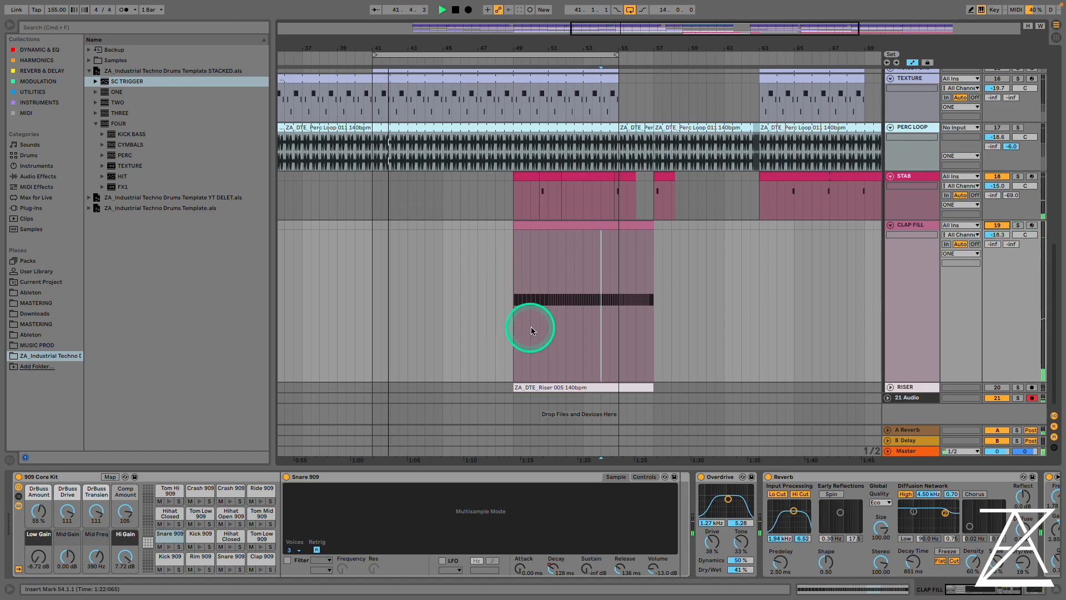
click(630, 9)
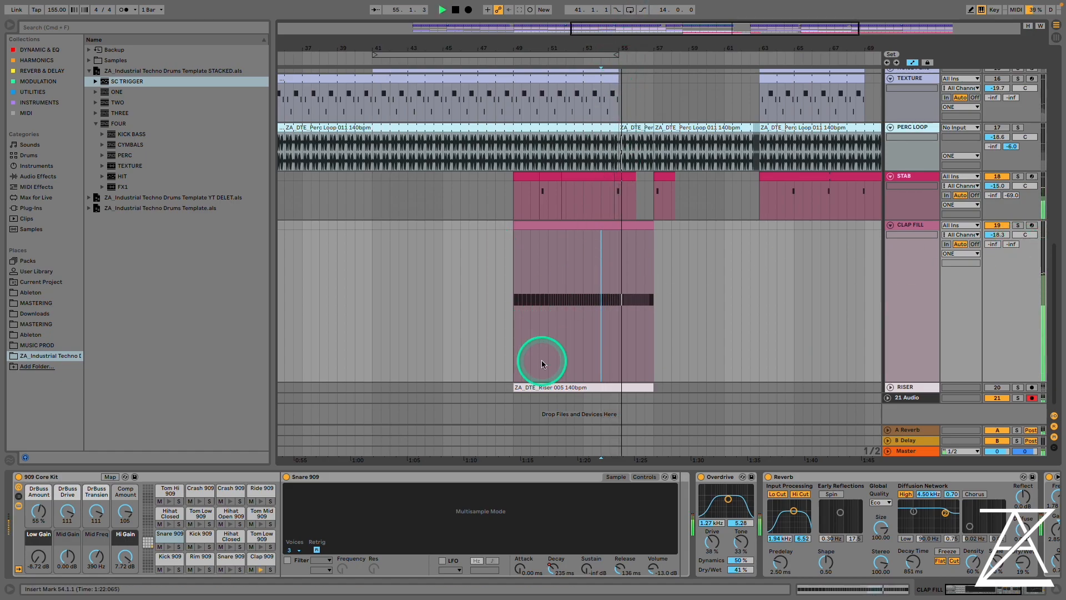
- Activate and unfold the RISER track, stop playback, and select its ZA_DTE_Riser 005 140bpm clip
click(997, 387)
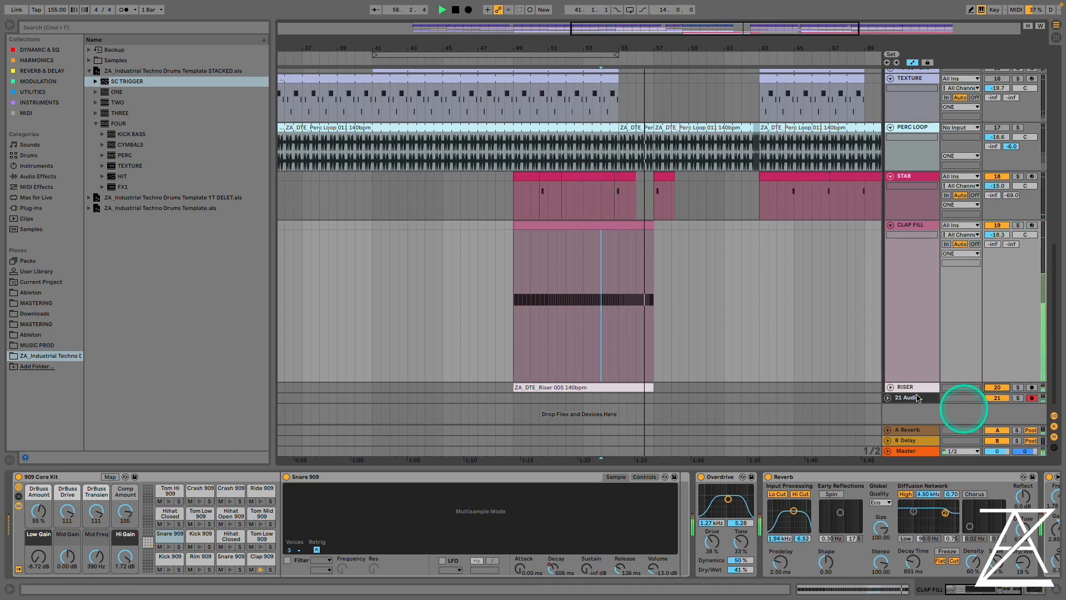
click(887, 386)
key(space)
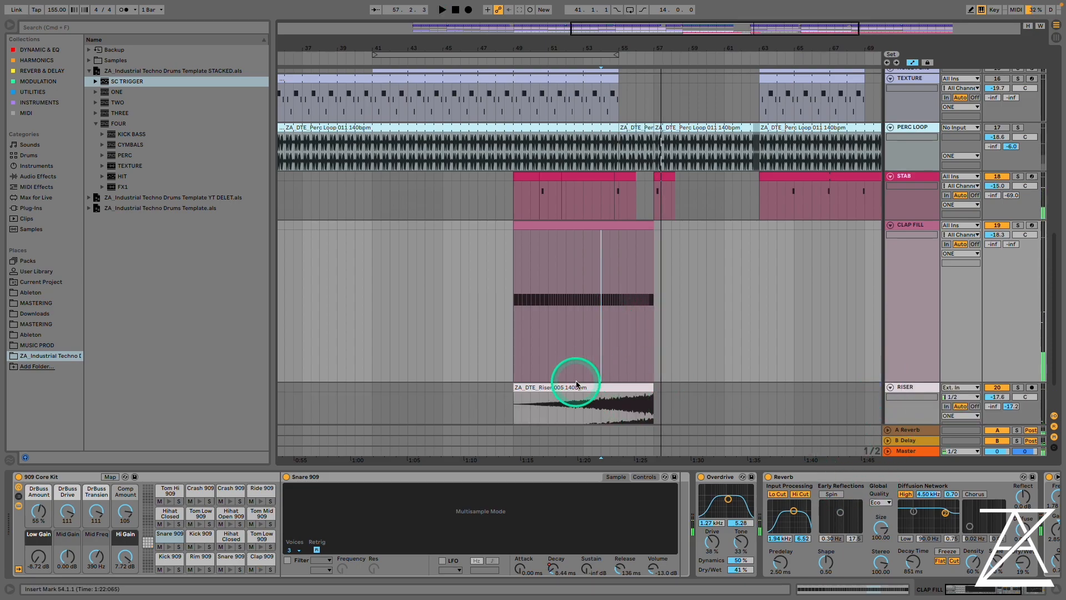
click(578, 386)
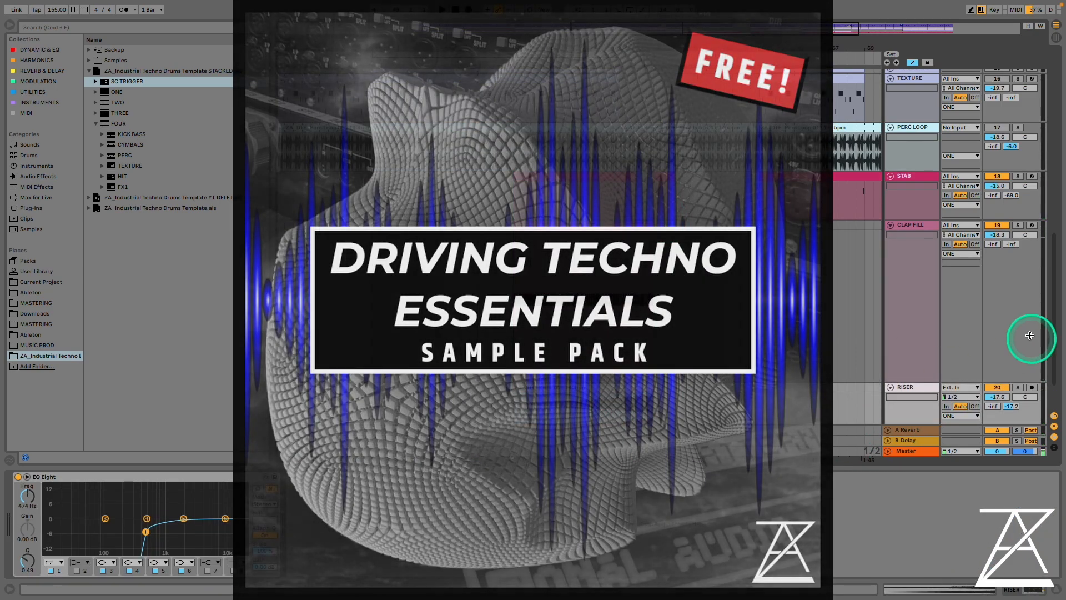
- Return to the CLAP FILL device chain and examine its Overdrive, Reverb and EQ Eight settings, including the EQ bands
scroll(886, 289, up, 1)
scroll(894, 261, down, 3)
click(900, 237)
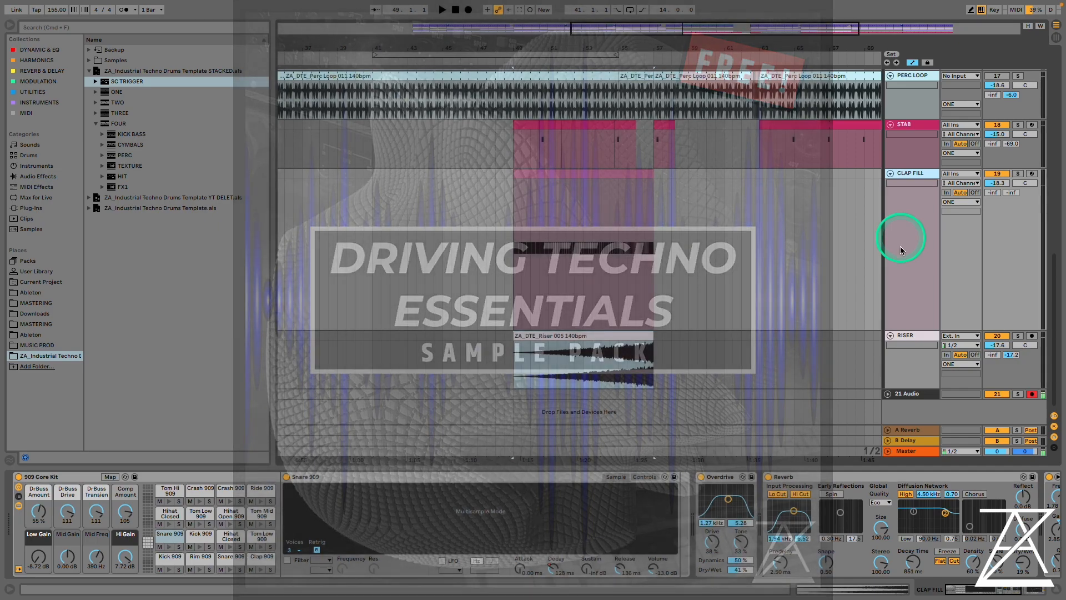
drag(976, 587, 1014, 593)
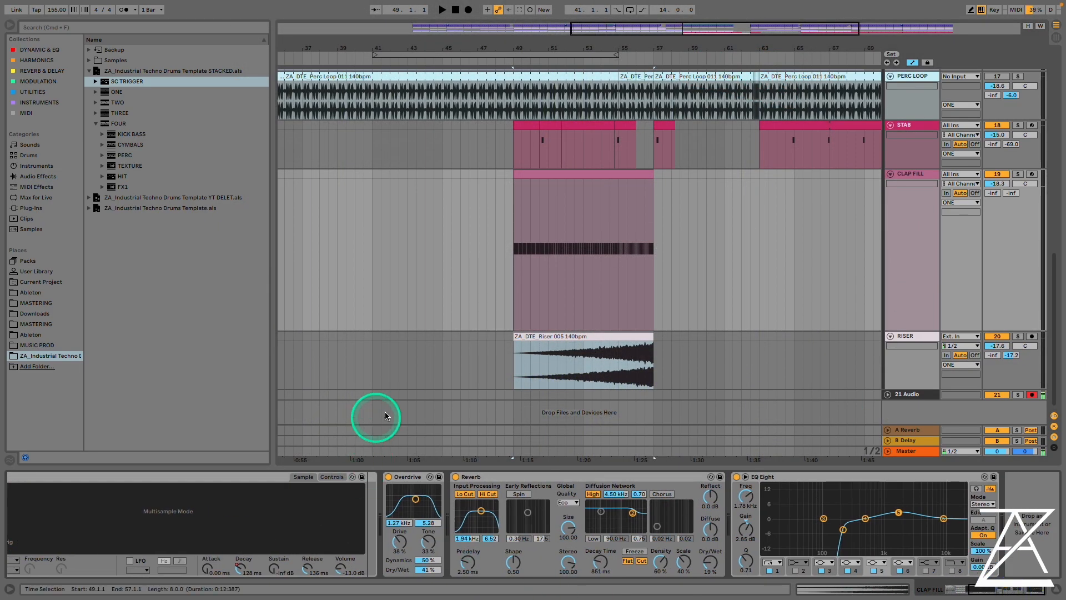
click(524, 474)
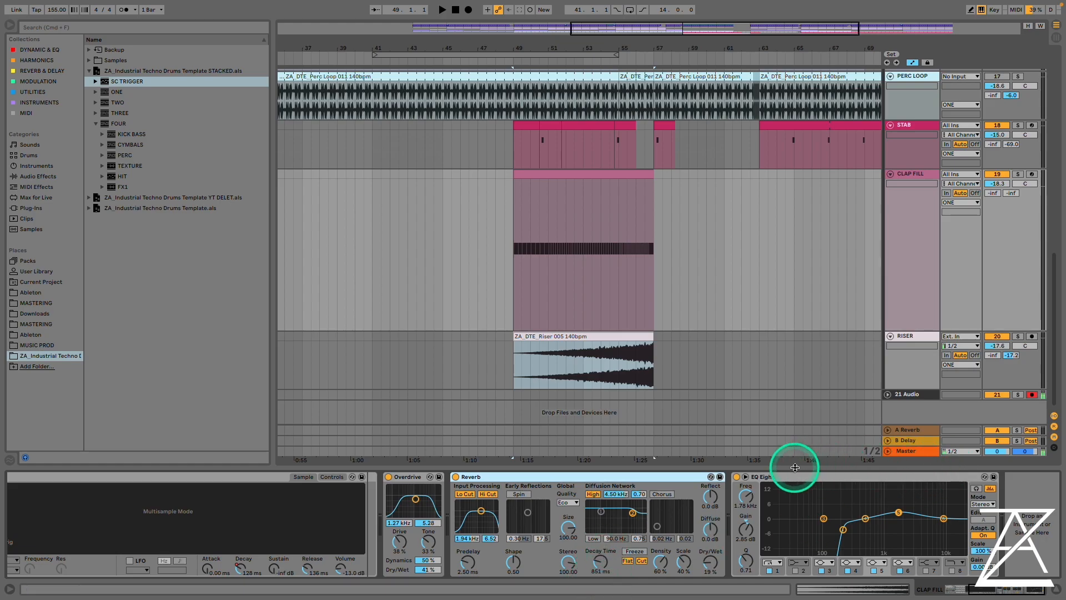
click(816, 491)
click(815, 512)
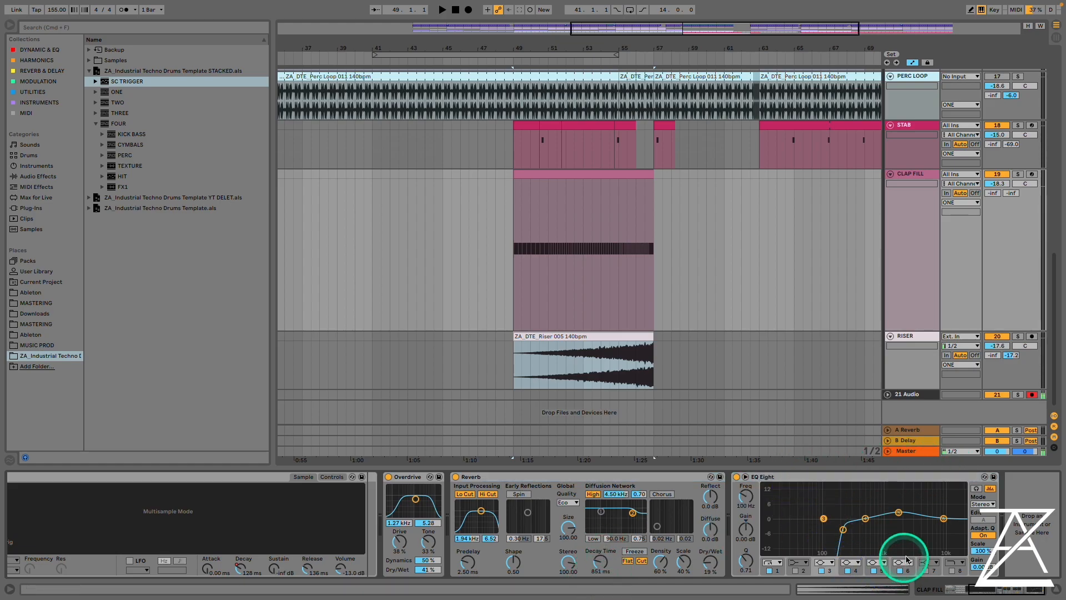
click(869, 489)
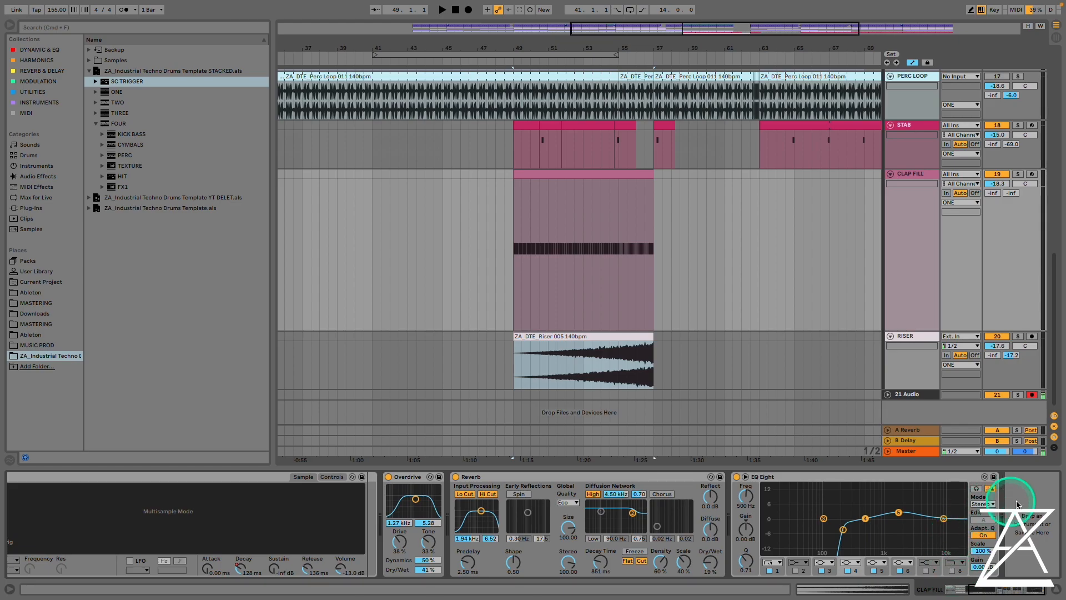
- Select all tracks from PERC LOOP up to PERC RYTHM and start playback from bar 49
scroll(997, 356, up, 5)
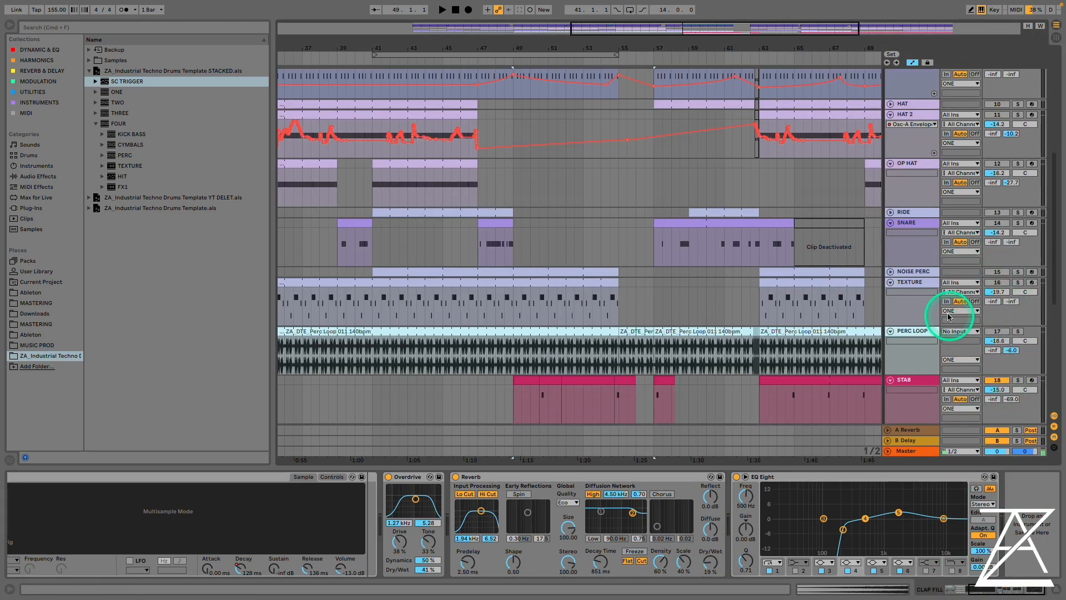
click(928, 326)
click(927, 331)
scroll(924, 332, up, 5)
shift+click(922, 235)
key(space)
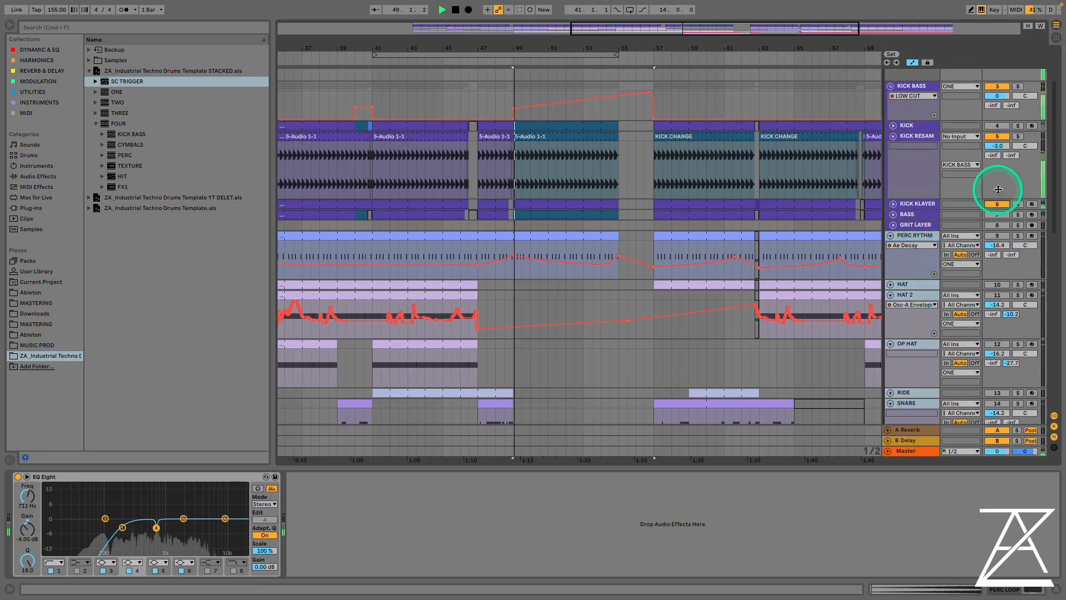
- Zoom the timeline out to the whole arrangement and fold the selected PERC RYTHM to PERC LOOP tracks
mouse_move(684, 46)
mouse_down()
mouse_move(637, 46)
mouse_move(690, 45)
mouse_up()
scroll(716, 243, down, 5)
click(815, 261)
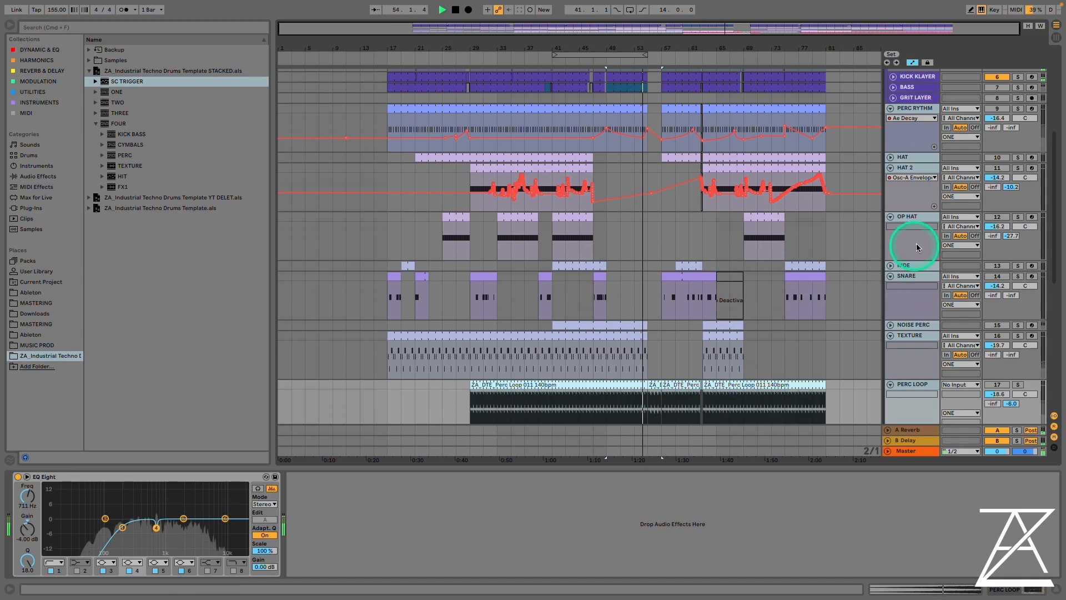
click(890, 266)
click(889, 222)
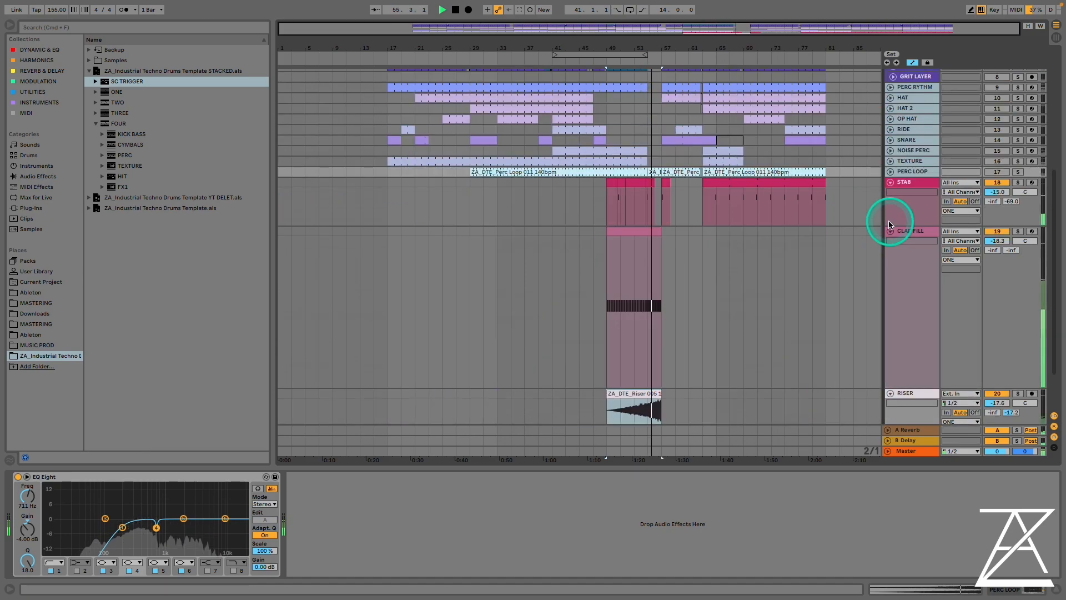
- Collapse the STAB, CLAP FILL and RISER tracks in the arrangement
click(890, 183)
click(890, 192)
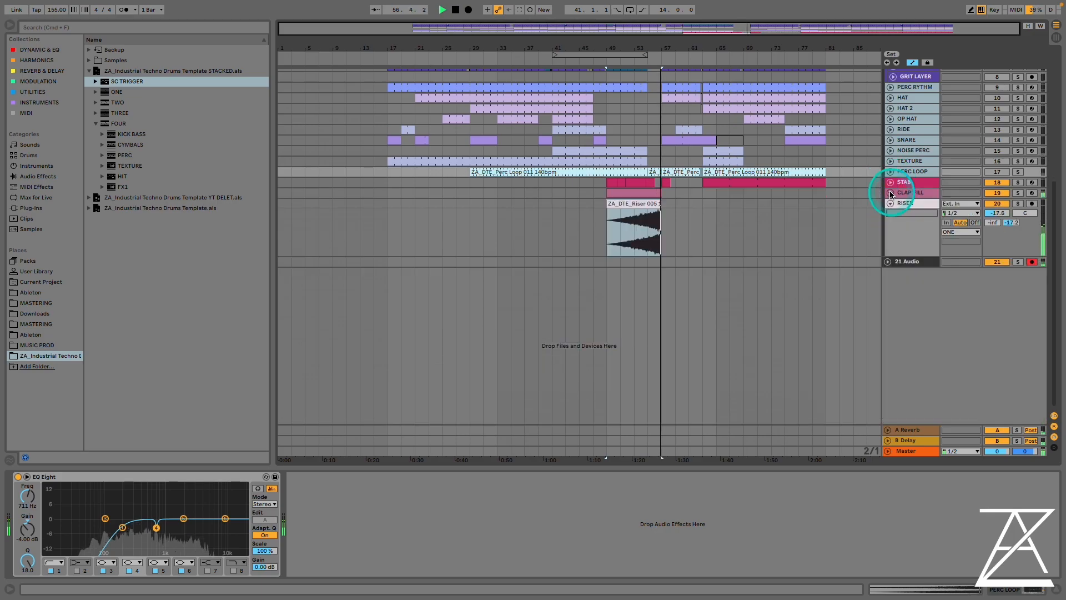
scroll(773, 230, up, 5)
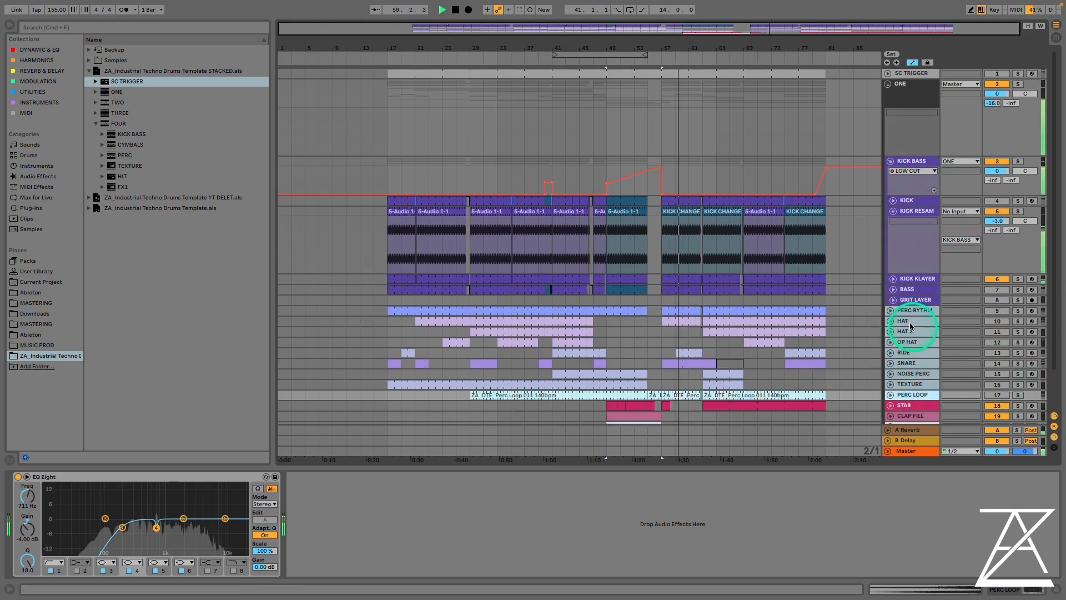
- Toggle the GRIT LAYER track's activation and reactivate the percussion tracks from PERC RYTHM through PERC LOOP
click(1000, 300)
click(998, 309)
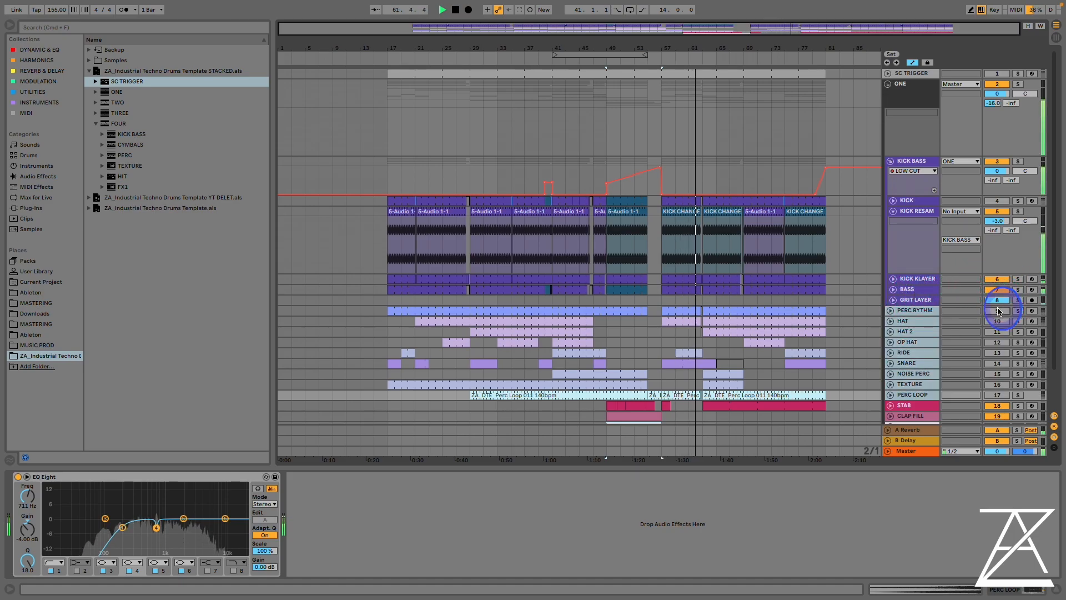
click(904, 330)
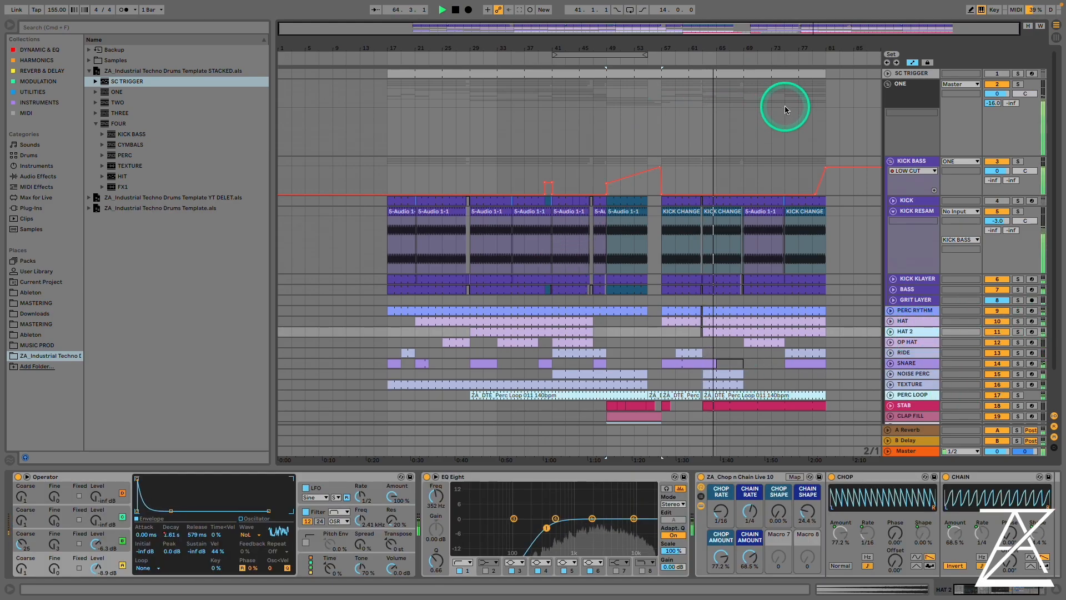
- Show the ONE group's effects chain and play the arrangement from bar 63
scroll(707, 210, down, 3)
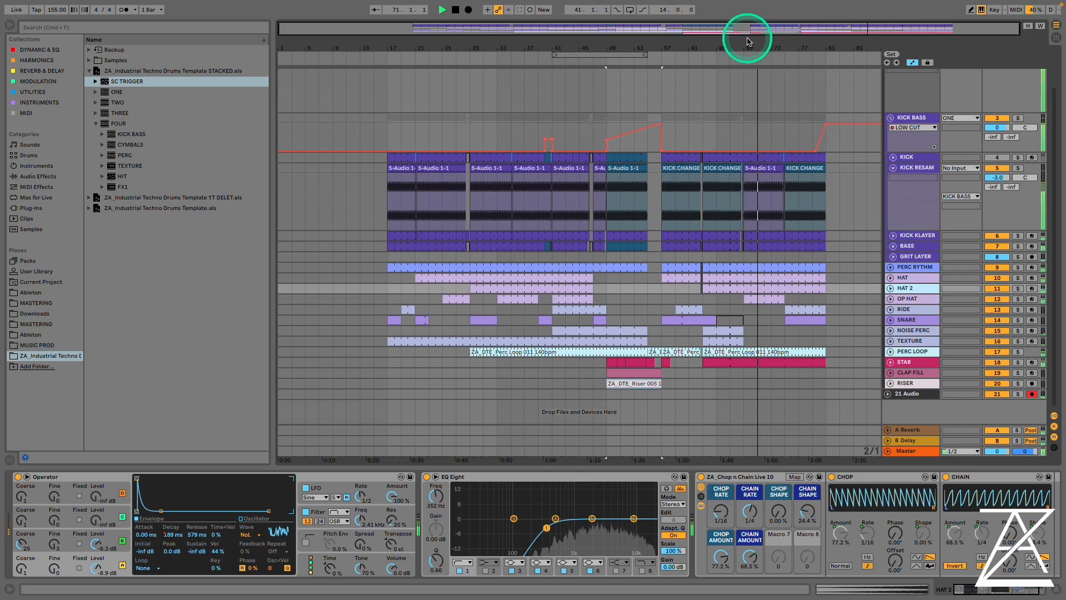
drag(756, 44, 762, 46)
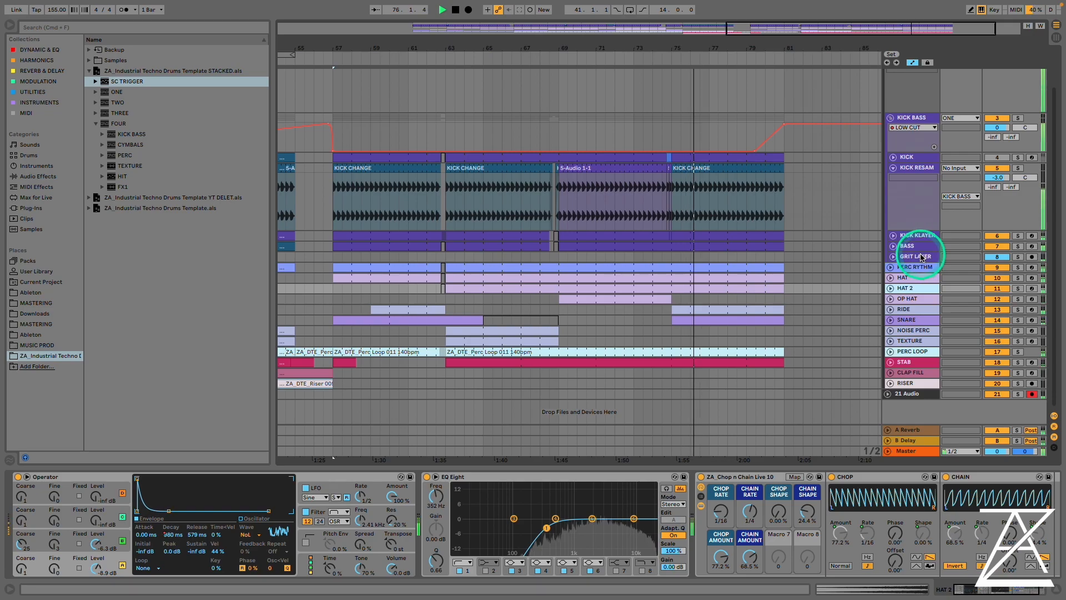
click(557, 100)
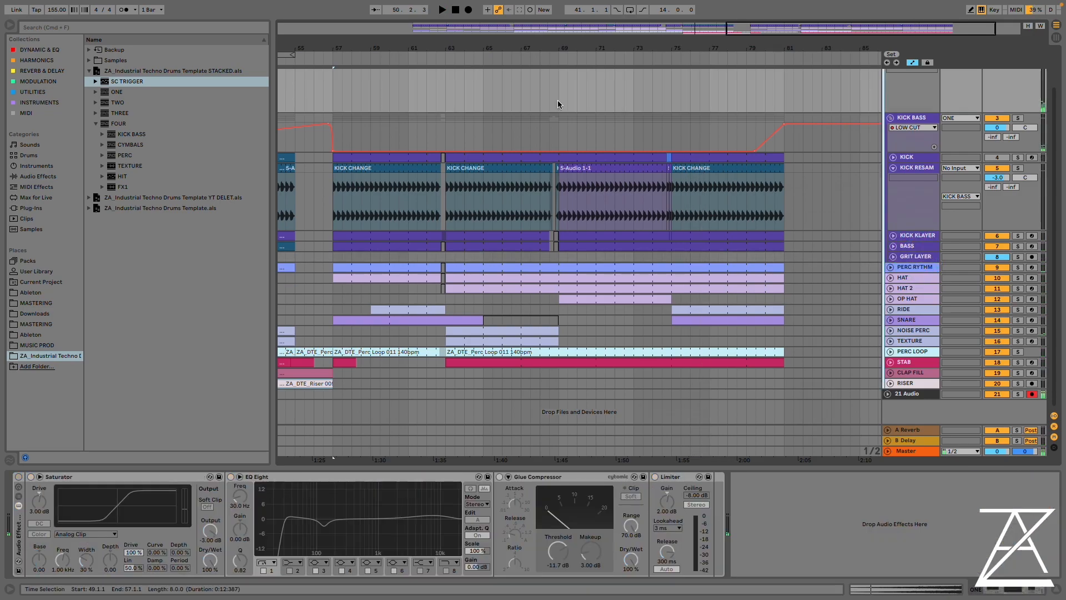
click(546, 216)
click(445, 91)
key(space)
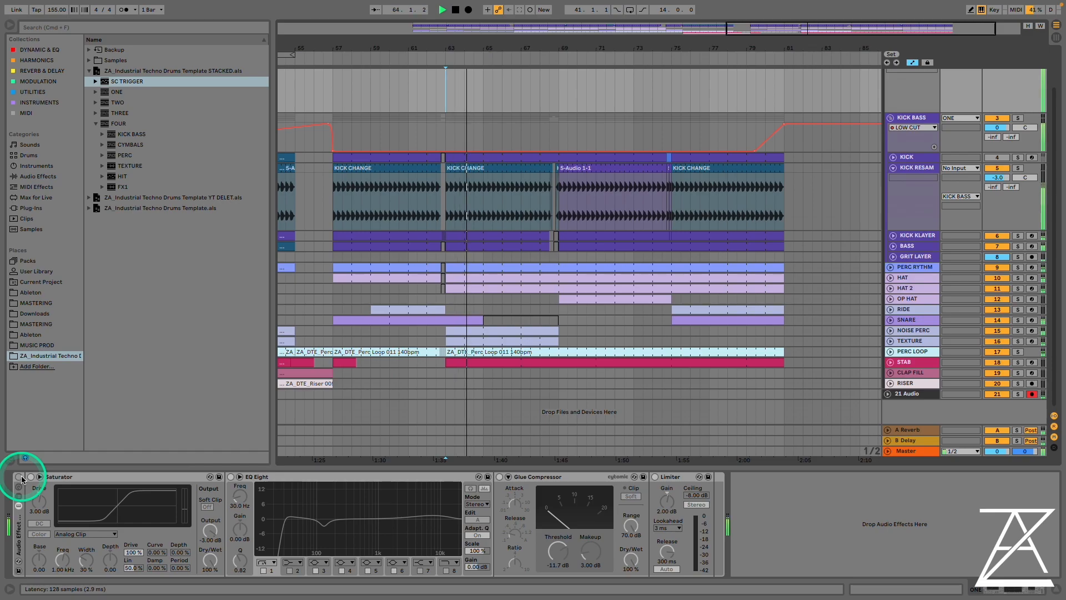
- Compare the mix with the ONE group's Audio Effect Rack on and off during playback, leaving the rack enabled
click(20, 477)
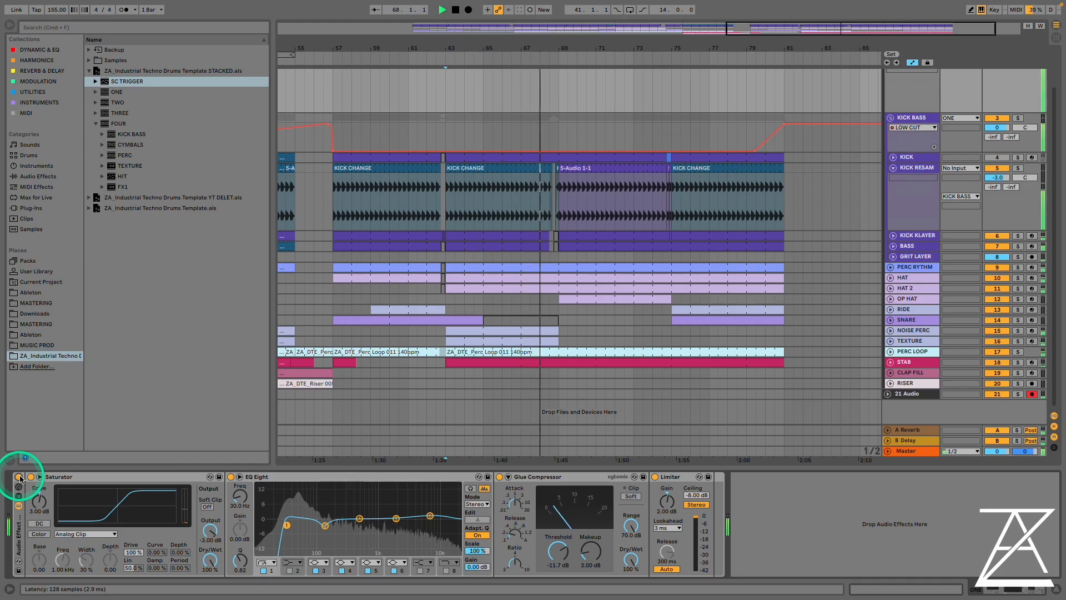
click(19, 477)
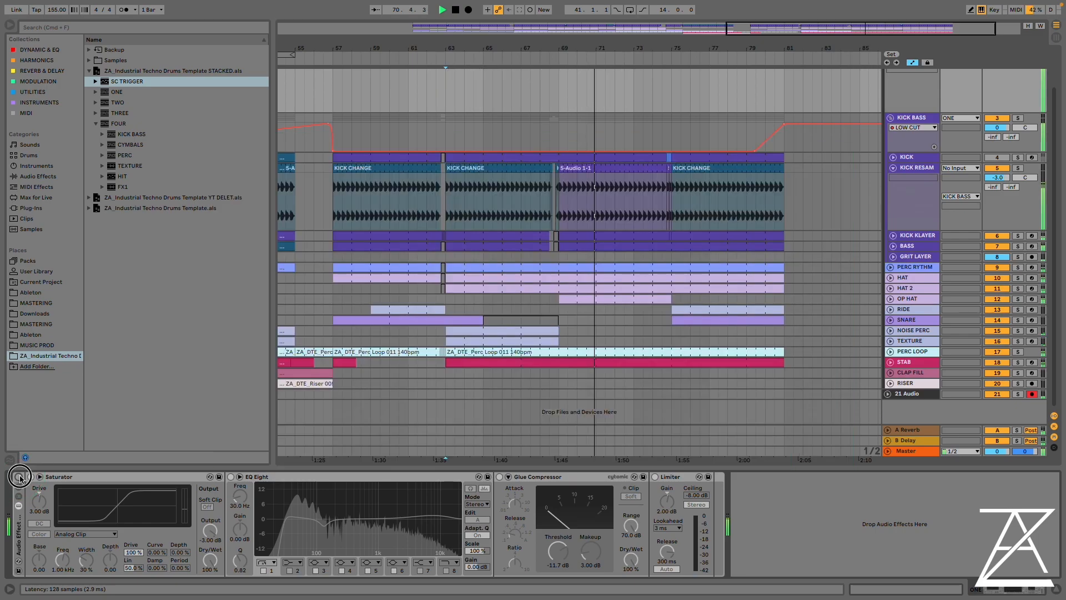
click(20, 477)
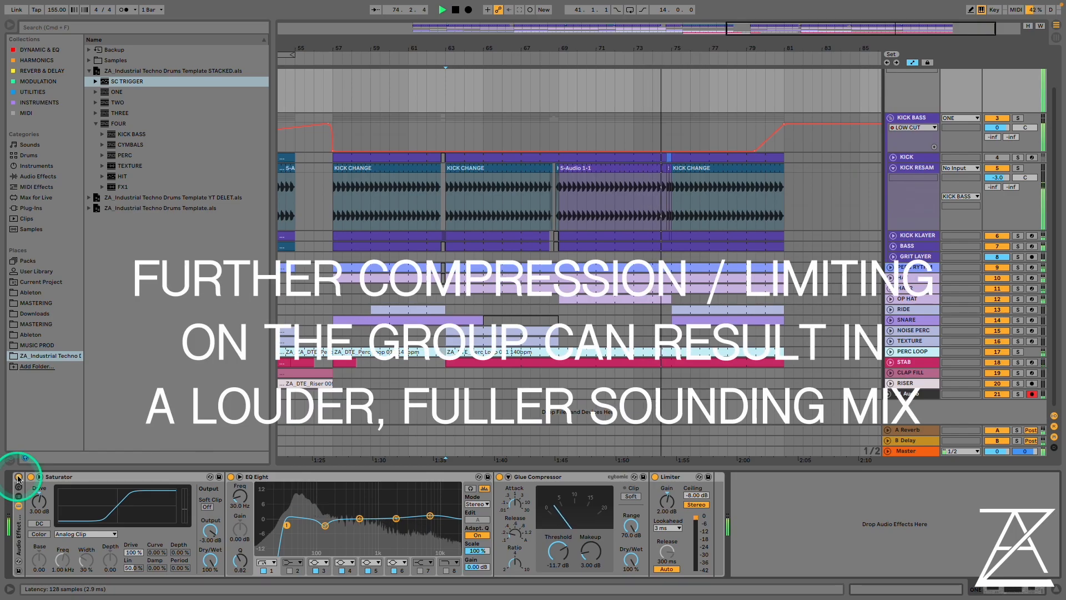
click(18, 477)
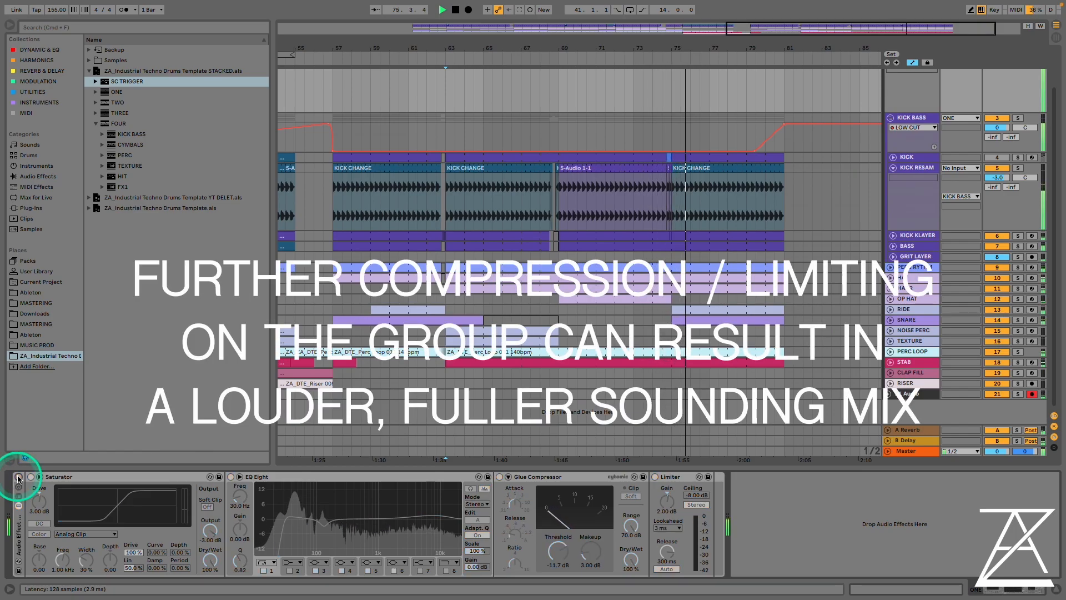
click(19, 477)
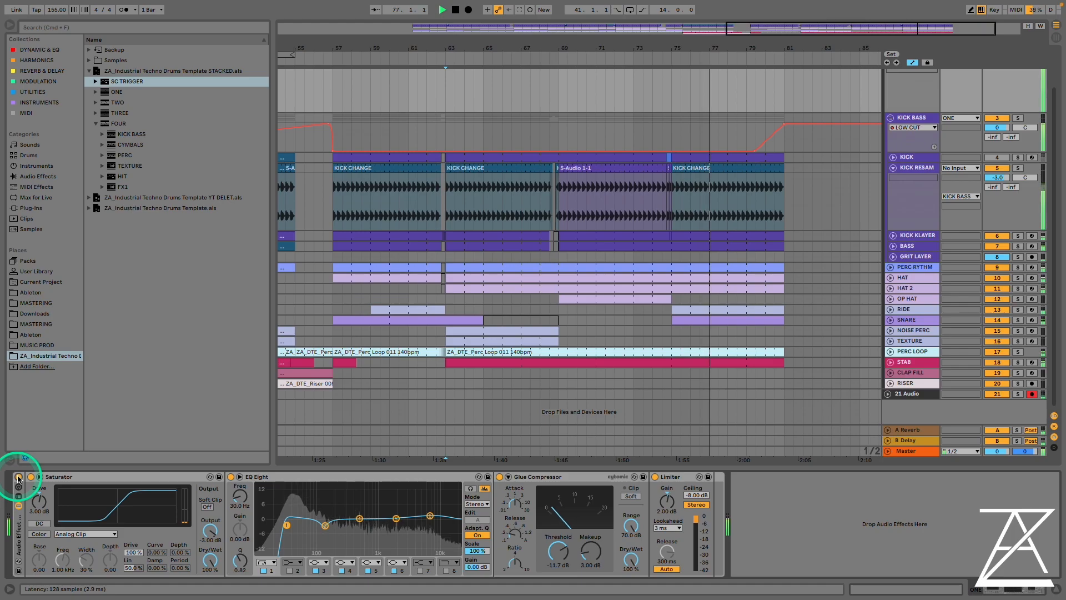
click(18, 477)
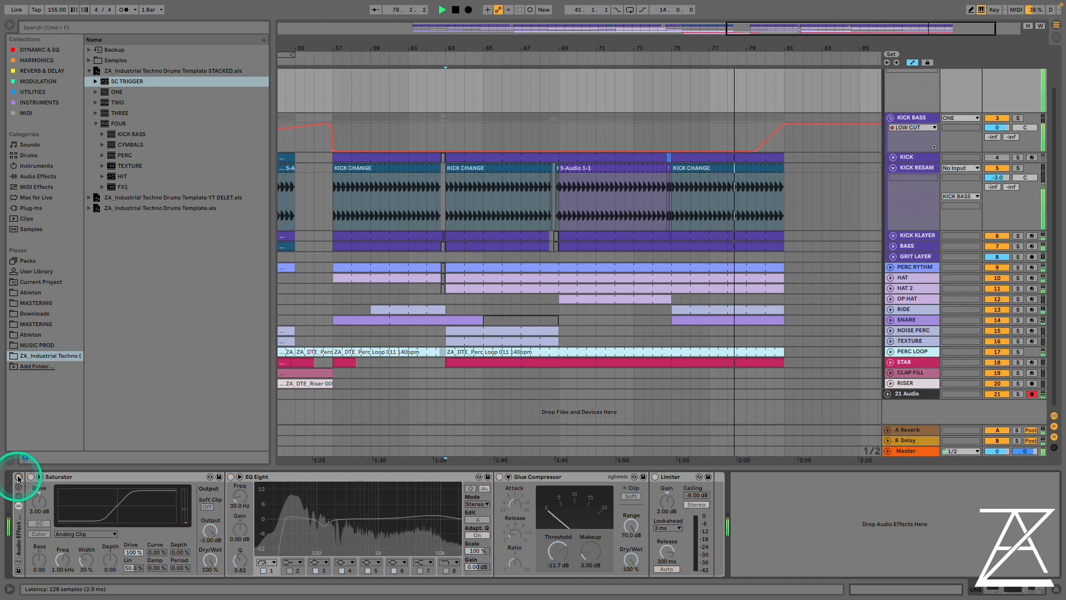
click(18, 477)
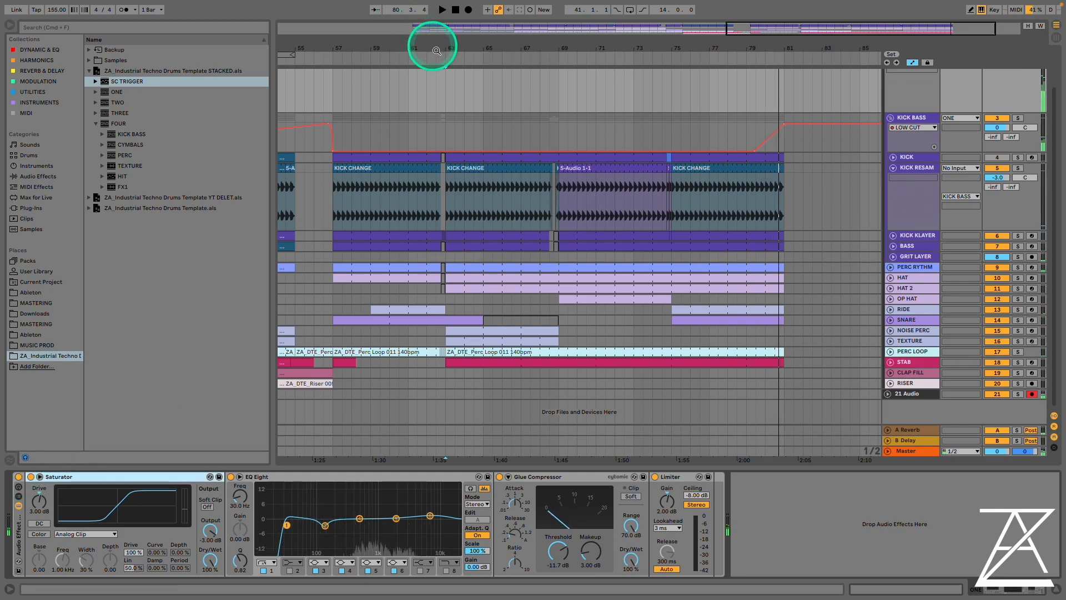
- Switch off the Limiter, Glue Compressor and EQ Eight in the ONE group's rack, leaving only the Saturator active
drag(430, 46, 700, 49)
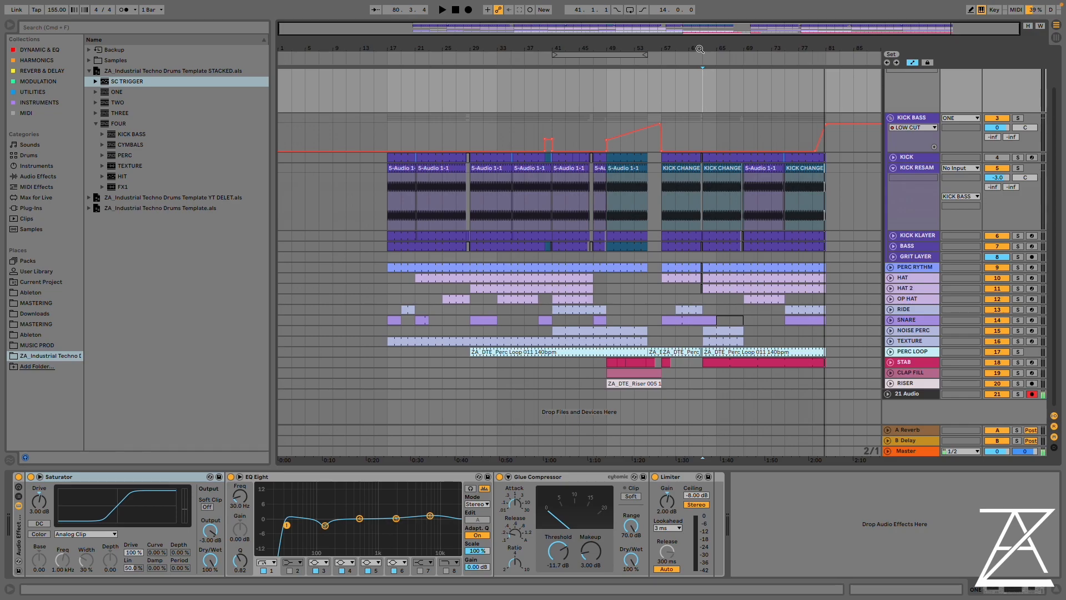
click(771, 264)
click(697, 495)
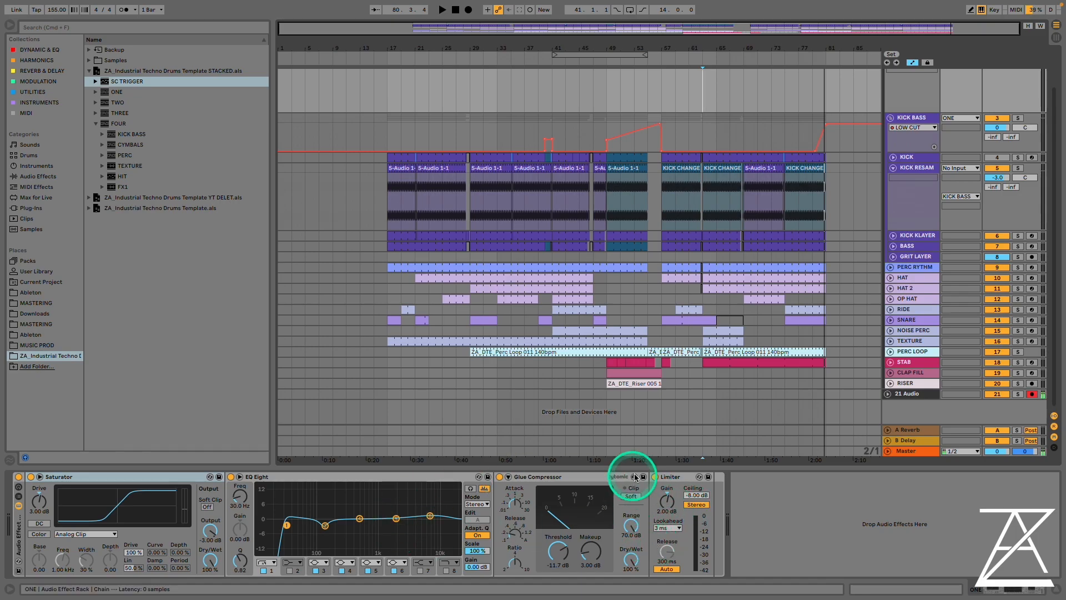
click(655, 476)
click(499, 476)
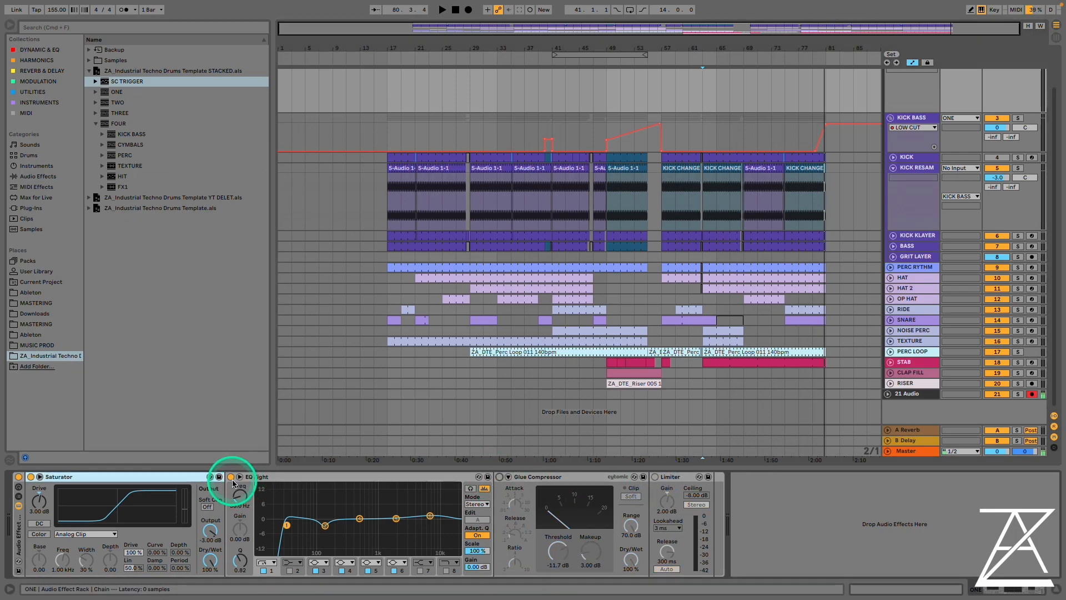
click(230, 476)
- Play the mix and compare the Saturator's Dry/Wet at 0 % and back at 100 %
key(space)
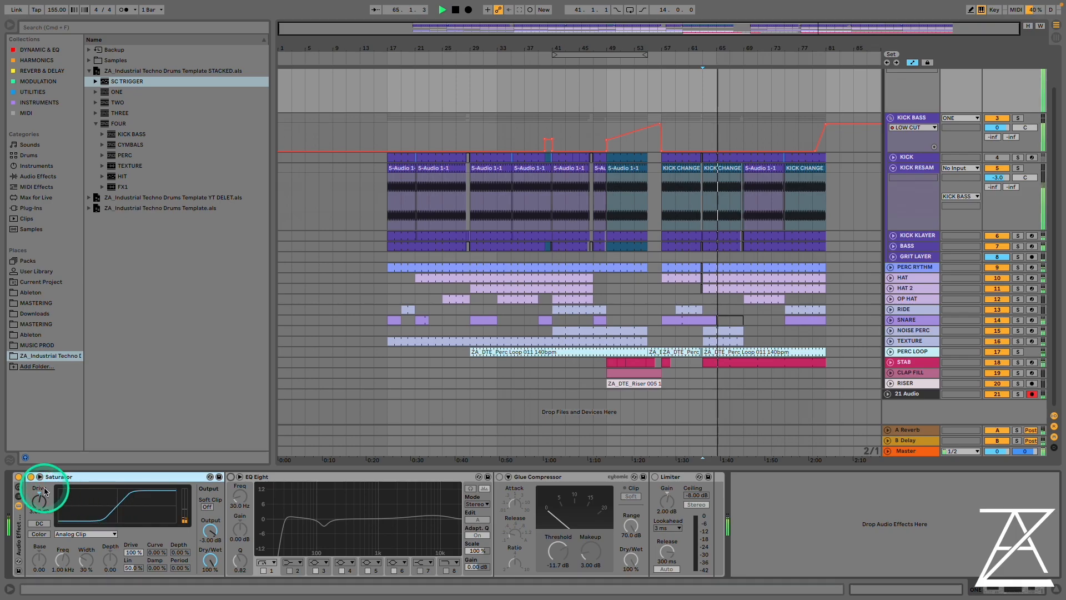
drag(211, 558, 212, 562)
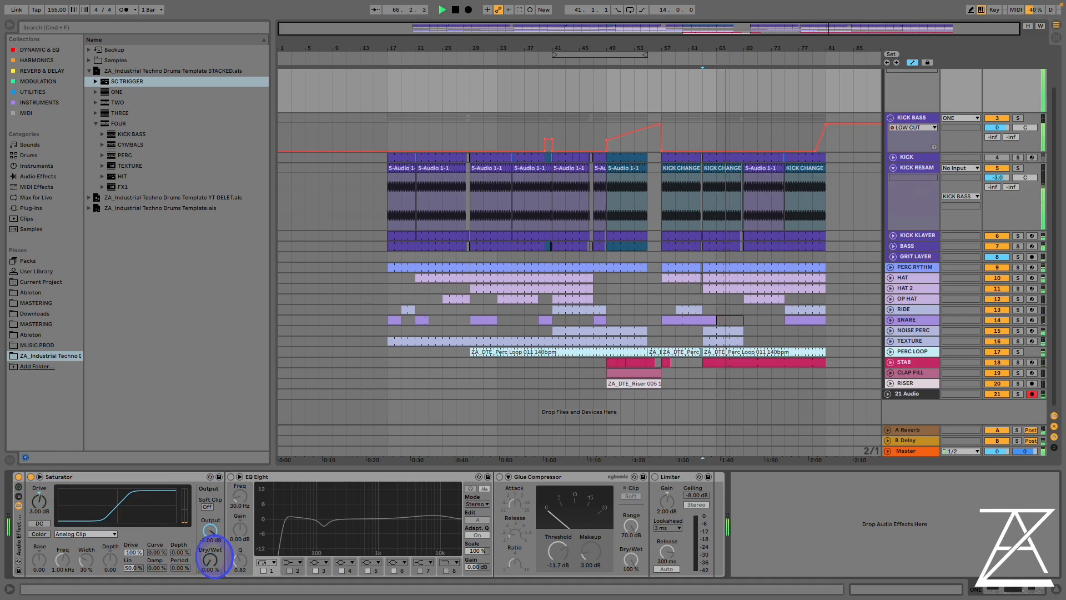
key(space)
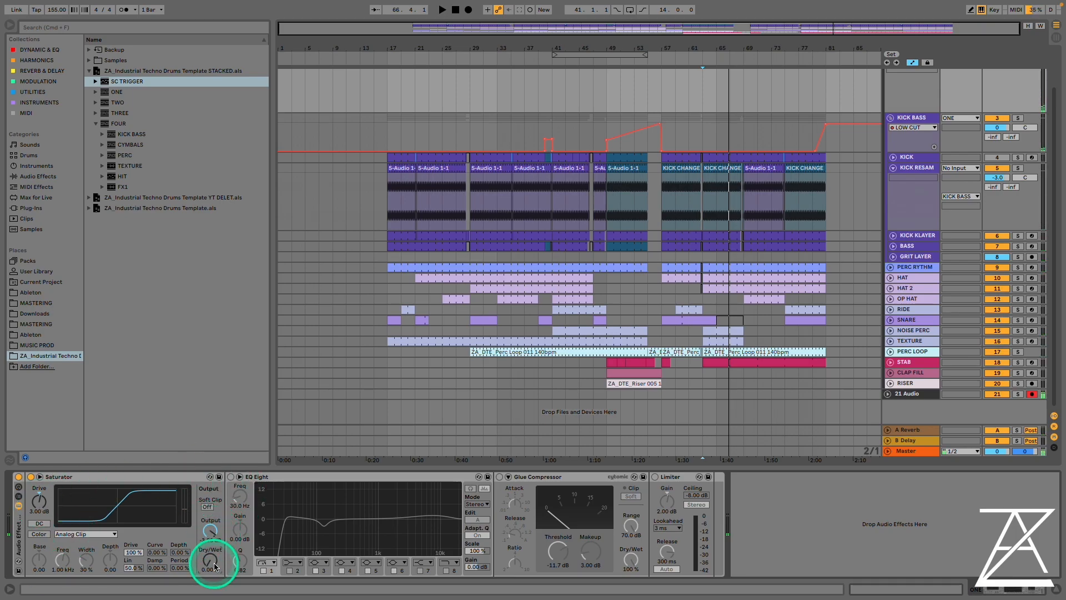
drag(209, 564, 212, 566)
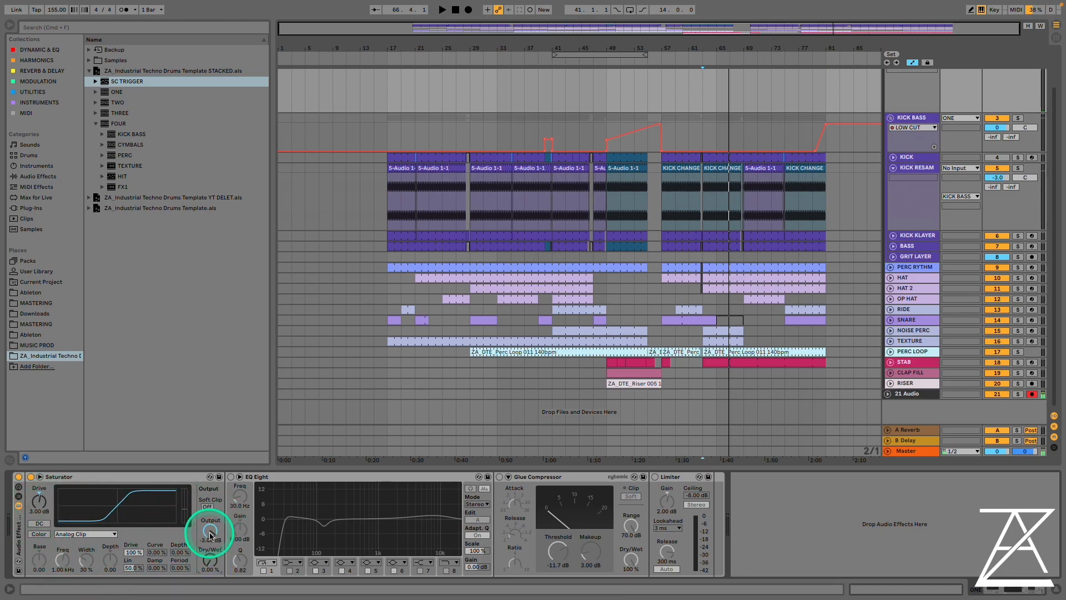
key(space)
drag(210, 561, 217, 566)
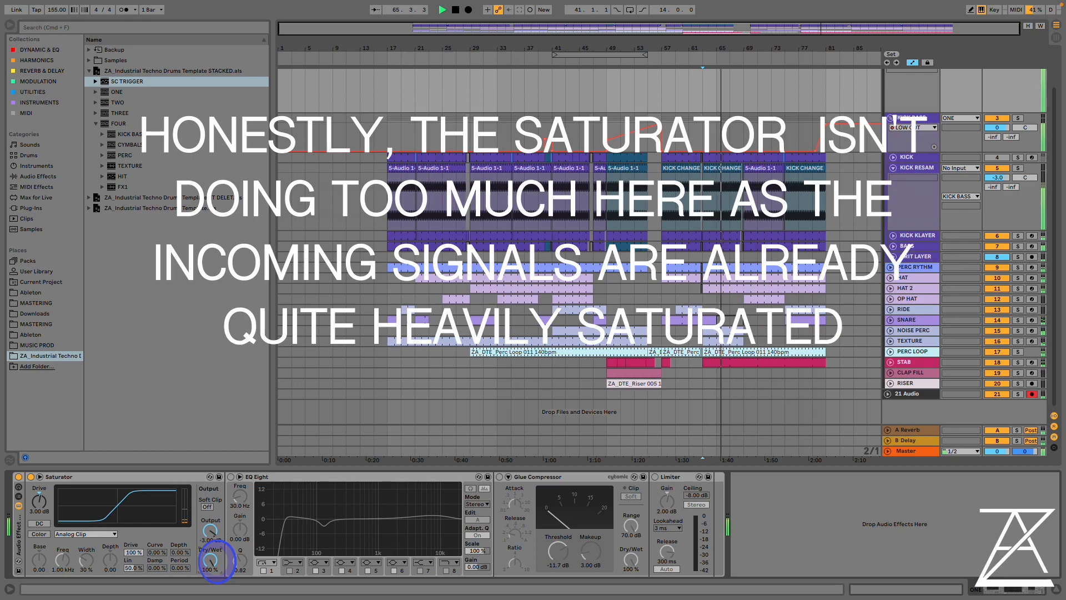
- Play the arrangement from bar 29 and audition the Saturator's Dry/Wet again, leaving it at 100 %
scroll(722, 249, up, 3)
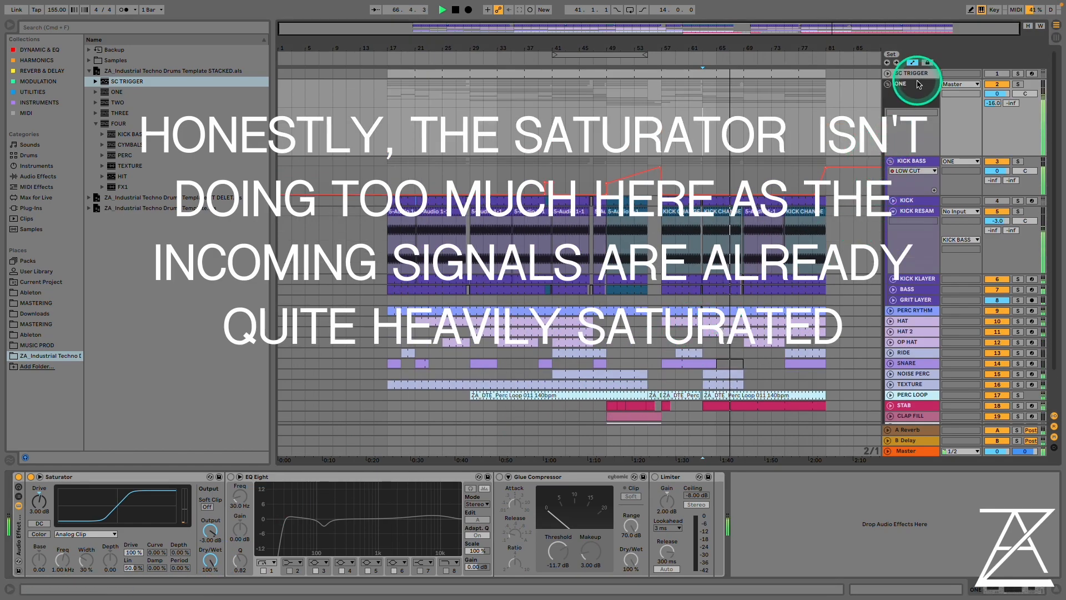
click(471, 130)
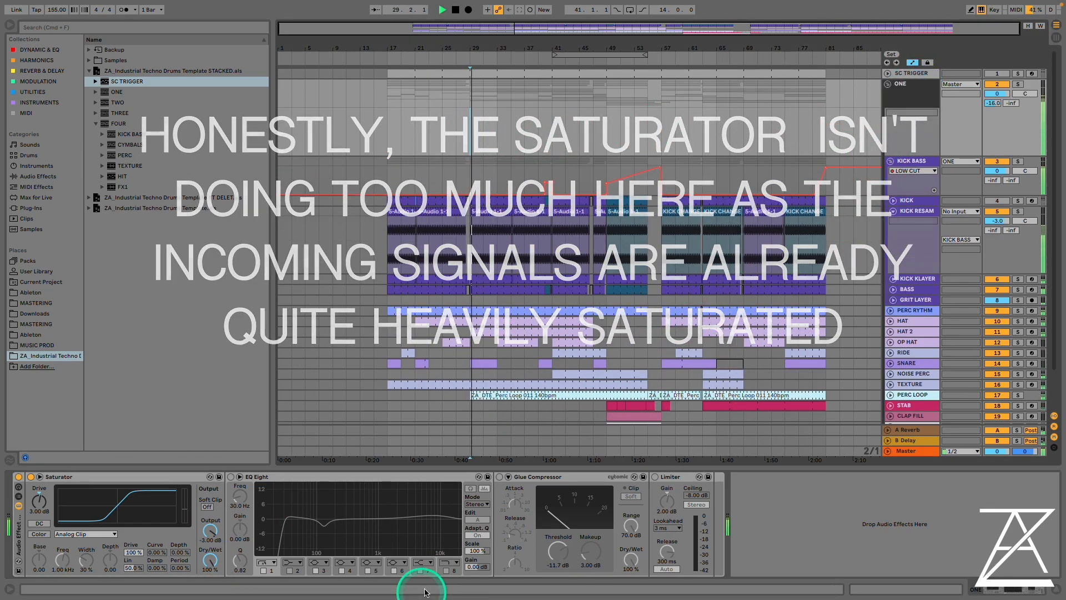
drag(210, 556, 213, 547)
- Switch the ONE group's EQ Eight back on, listen to it, and stop playback to examine its low-frequency curve
click(231, 477)
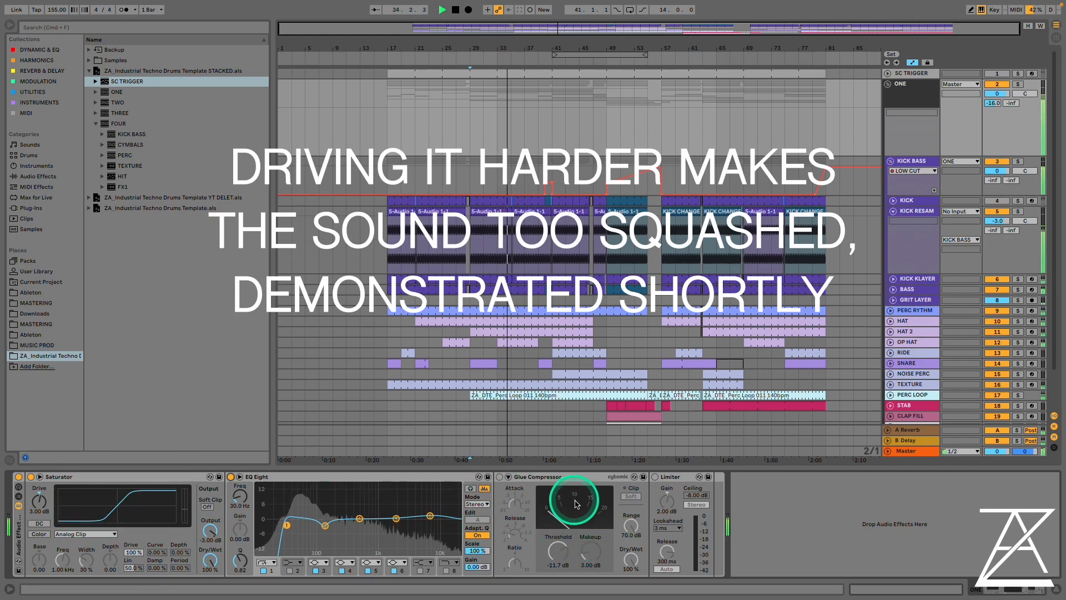
key(space)
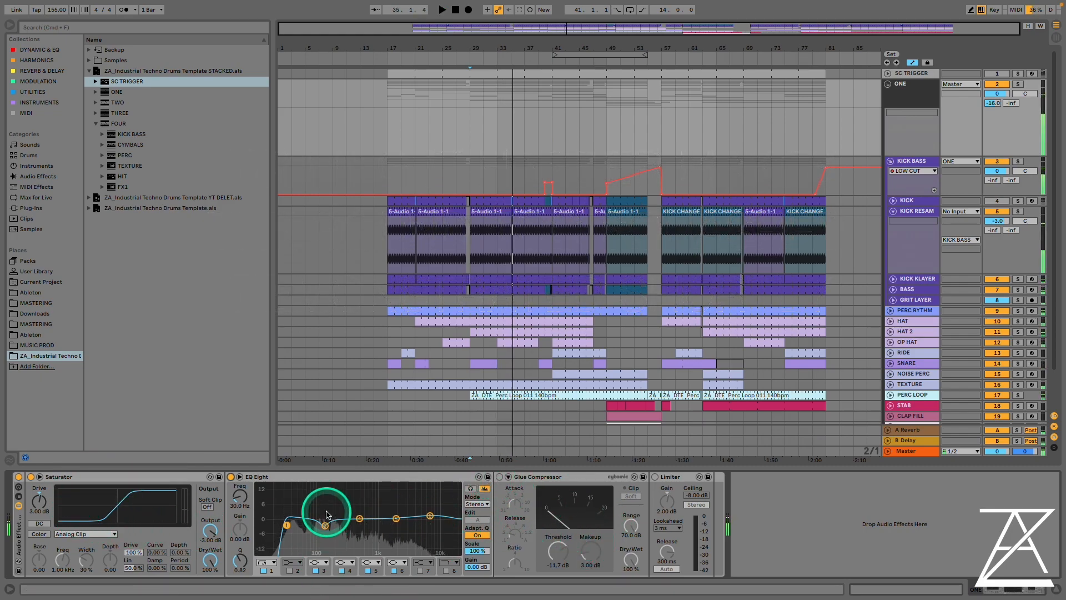
mouse_move(314, 501)
mouse_down()
mouse_move(354, 551)
mouse_move(340, 546)
mouse_move(328, 499)
mouse_move(274, 509)
mouse_move(299, 540)
mouse_move(289, 531)
mouse_up()
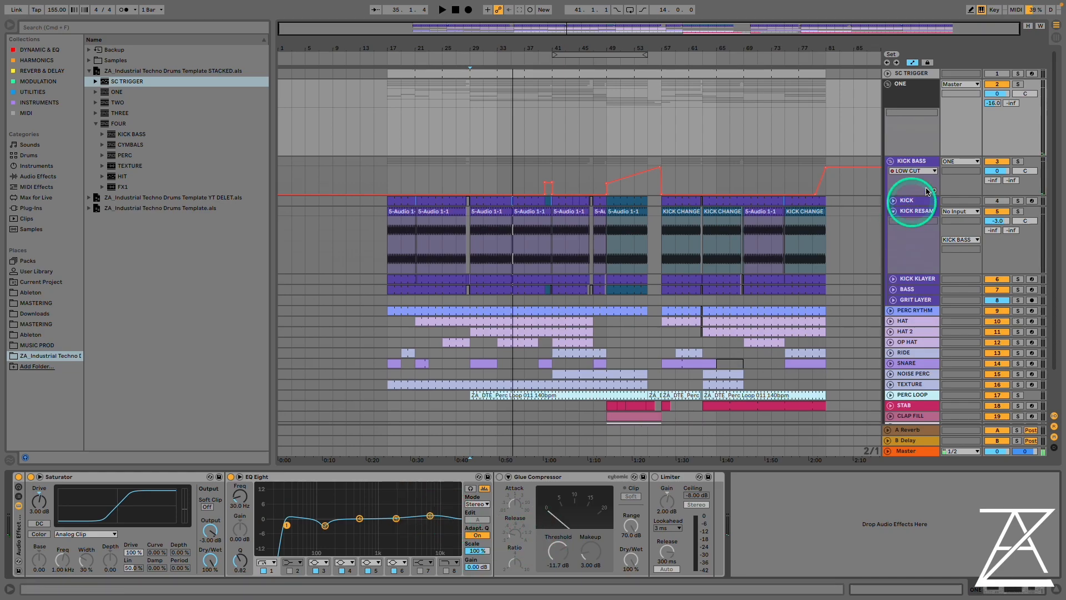
- Inspect the KICK BASS group's EQ Eight and select the 7.42 kHz band in the ONE group's EQ Eight
click(922, 161)
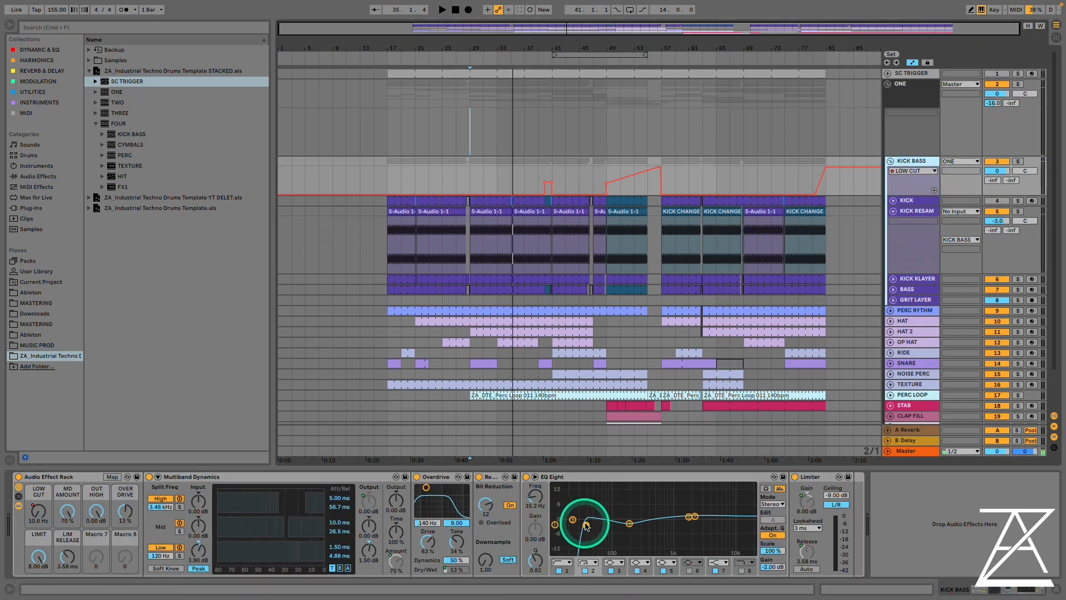
click(915, 92)
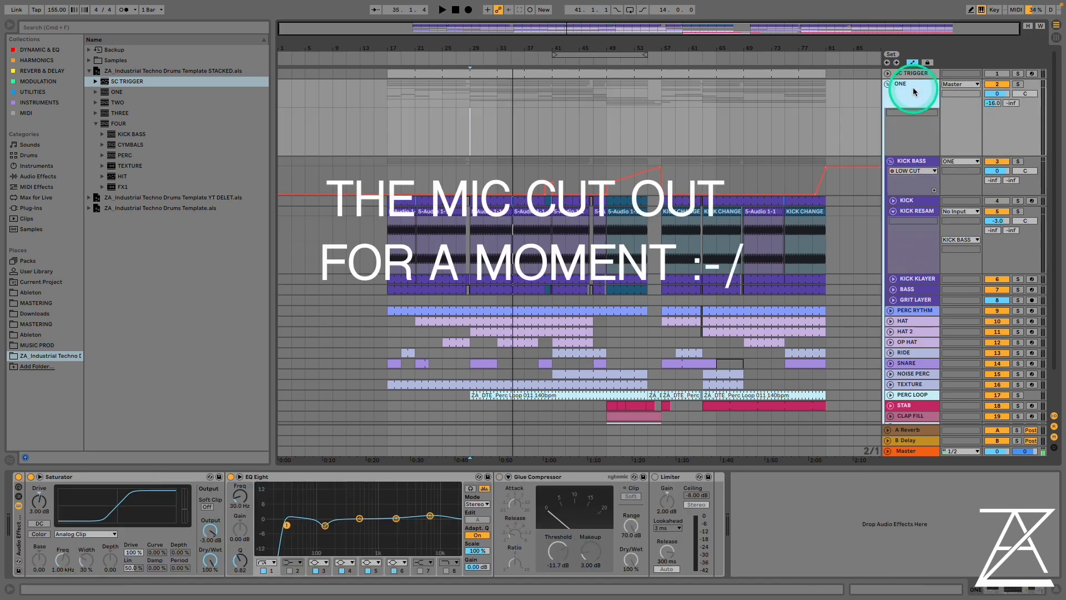
drag(442, 533, 447, 539)
drag(449, 544, 401, 502)
- Switch the Glue Compressor back on and compare it on and off while playing from bar 29, leaving it enabled
click(499, 476)
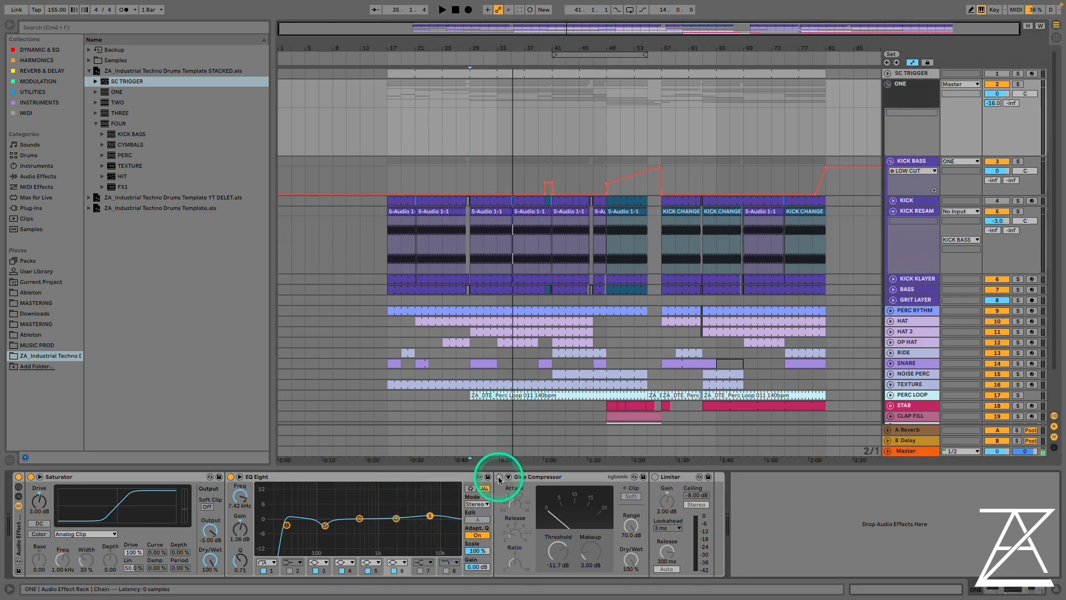
click(514, 533)
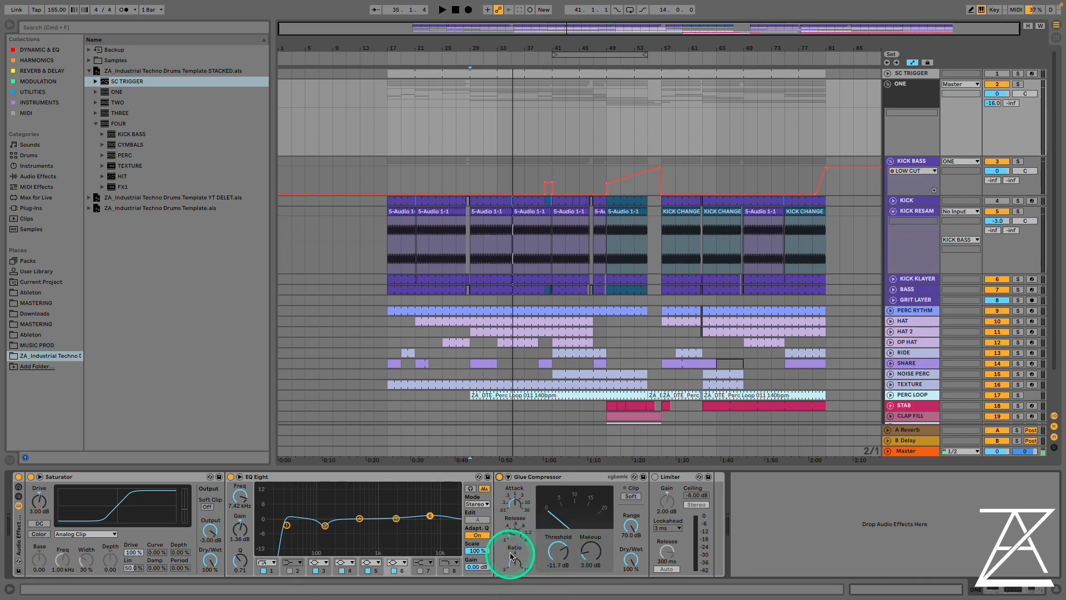
key(space)
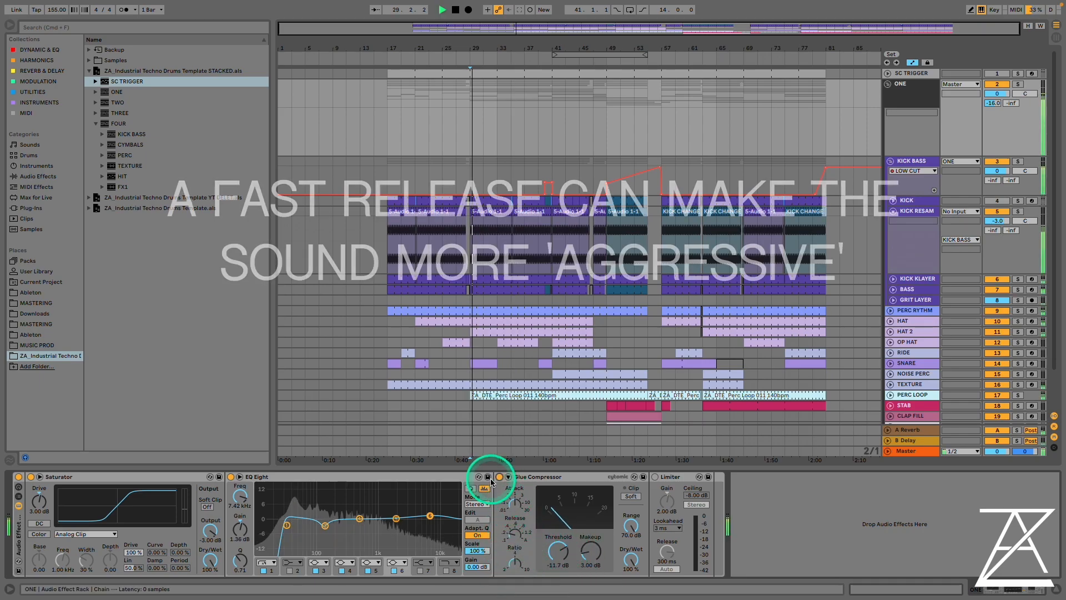
click(500, 477)
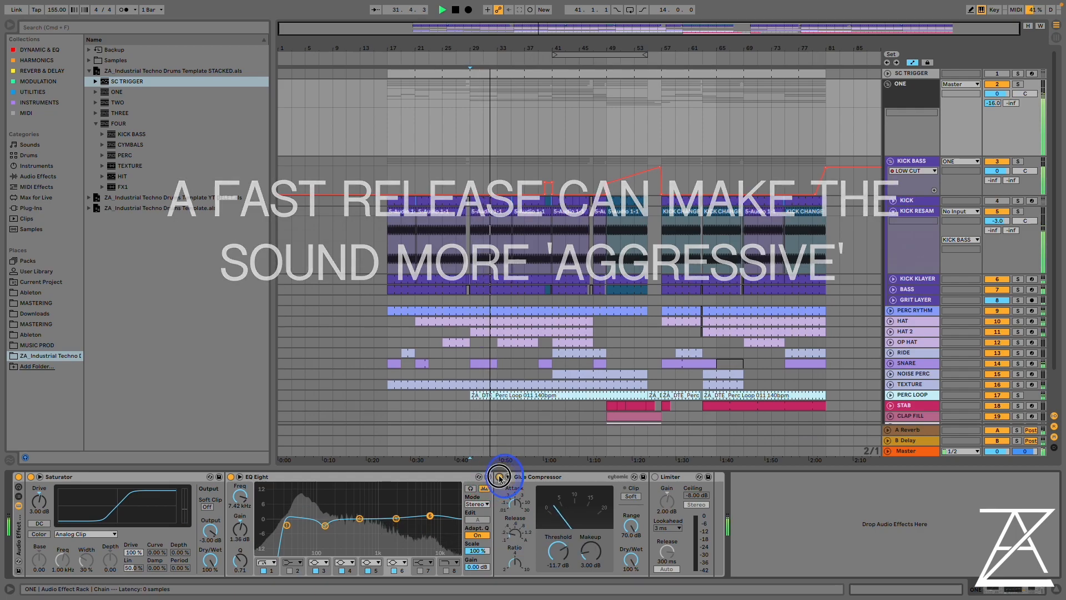
click(499, 478)
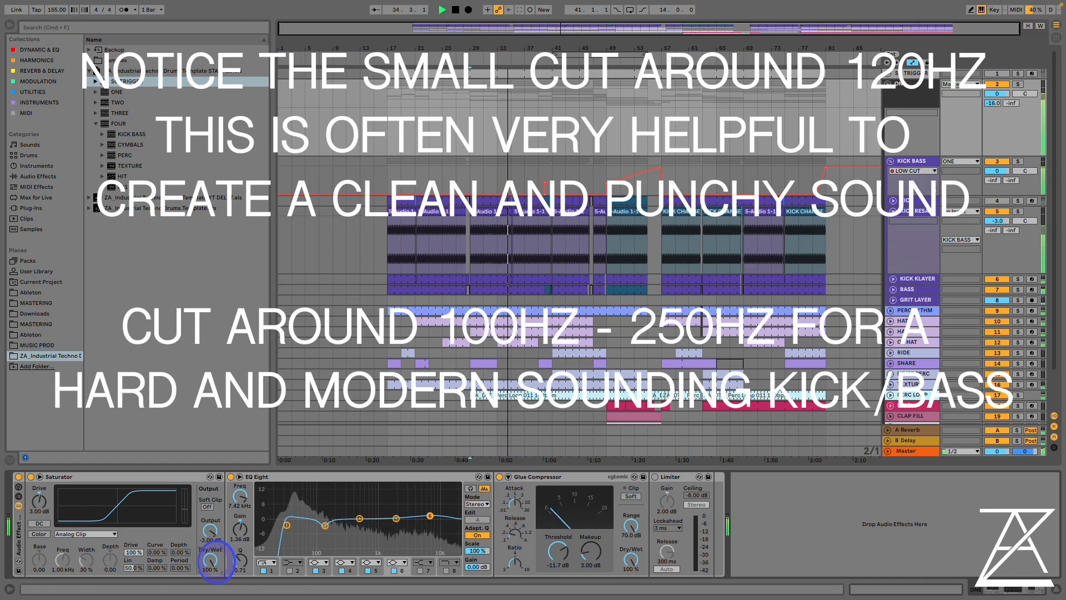
- Switch the Limiter in the ONE group's rack back on and play the arrangement
click(93, 479)
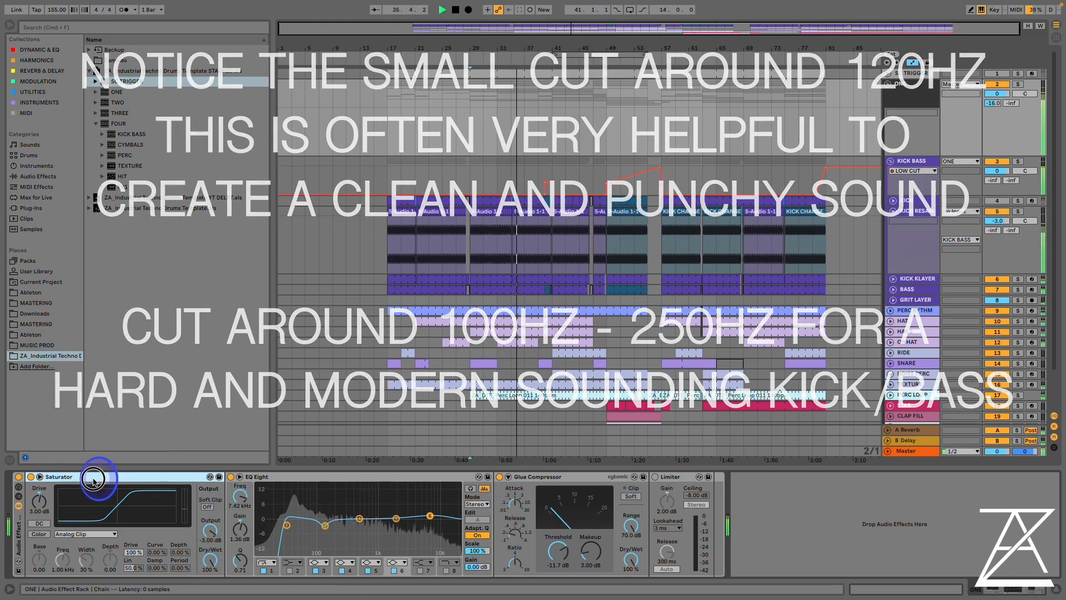
click(564, 481)
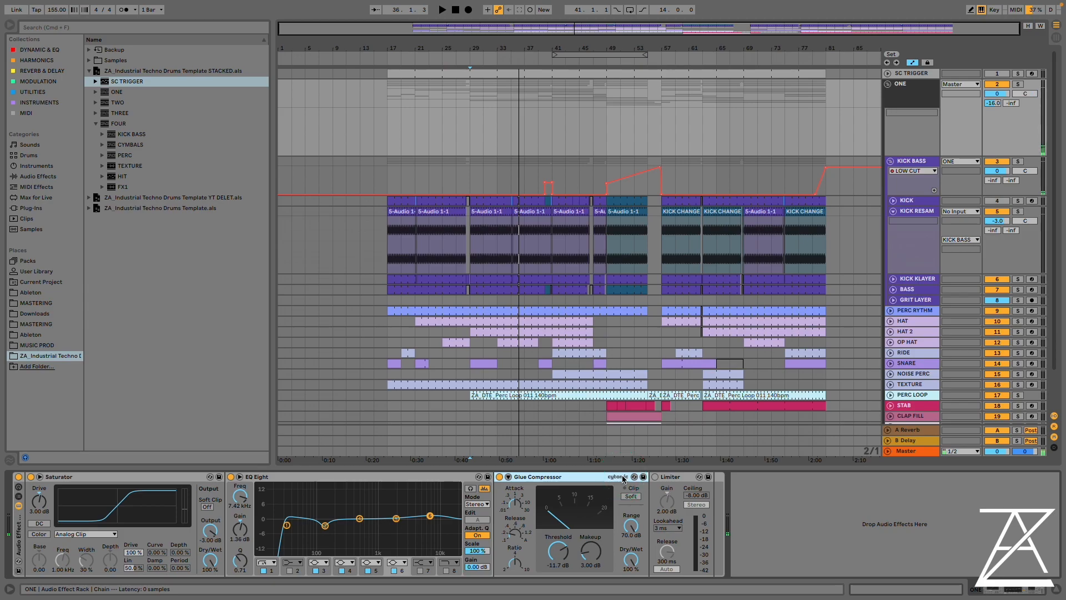
click(655, 476)
key(space)
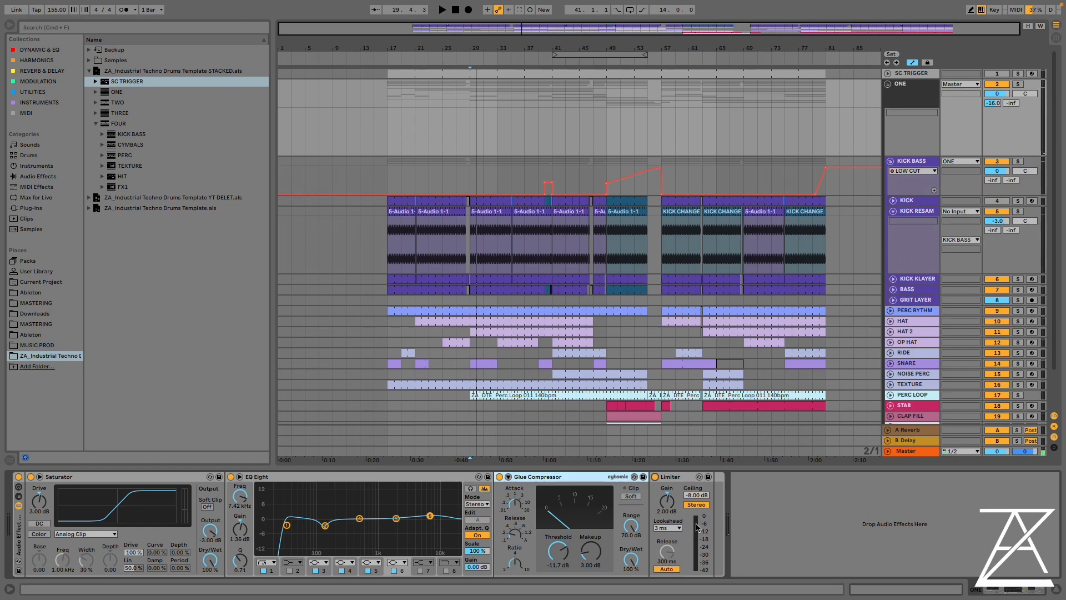
- Play from bar 29 and compare the whole ONE effect rack on and off, leaving it enabled
key(space)
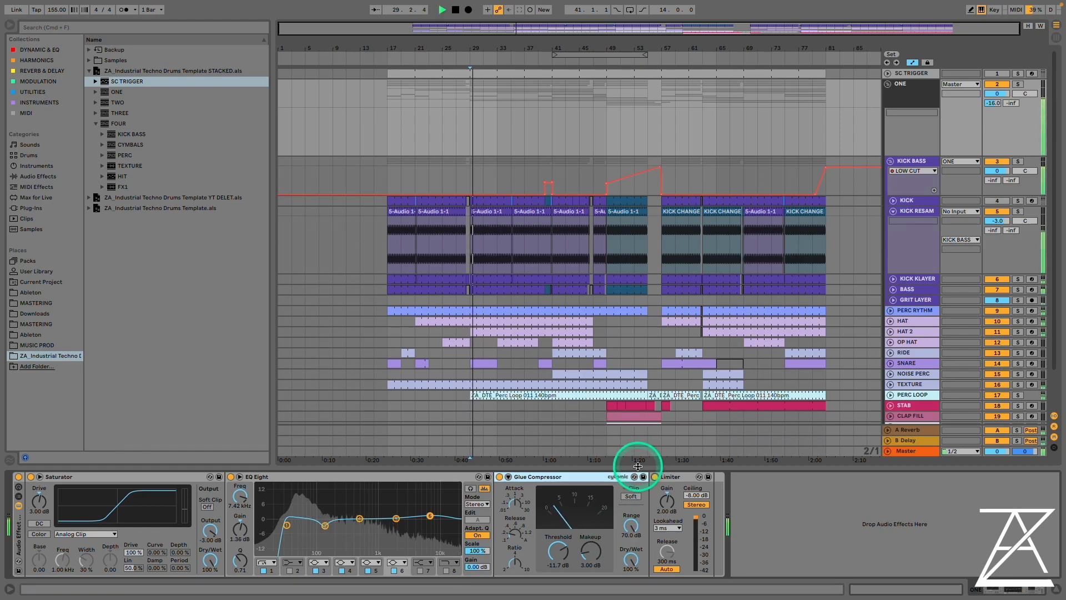
click(18, 477)
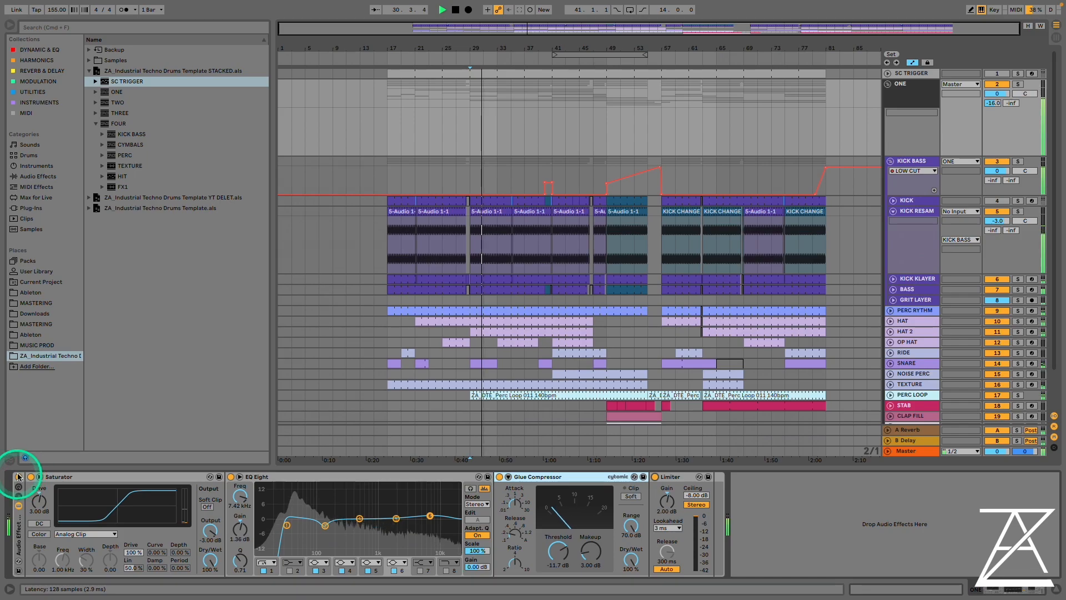
click(17, 476)
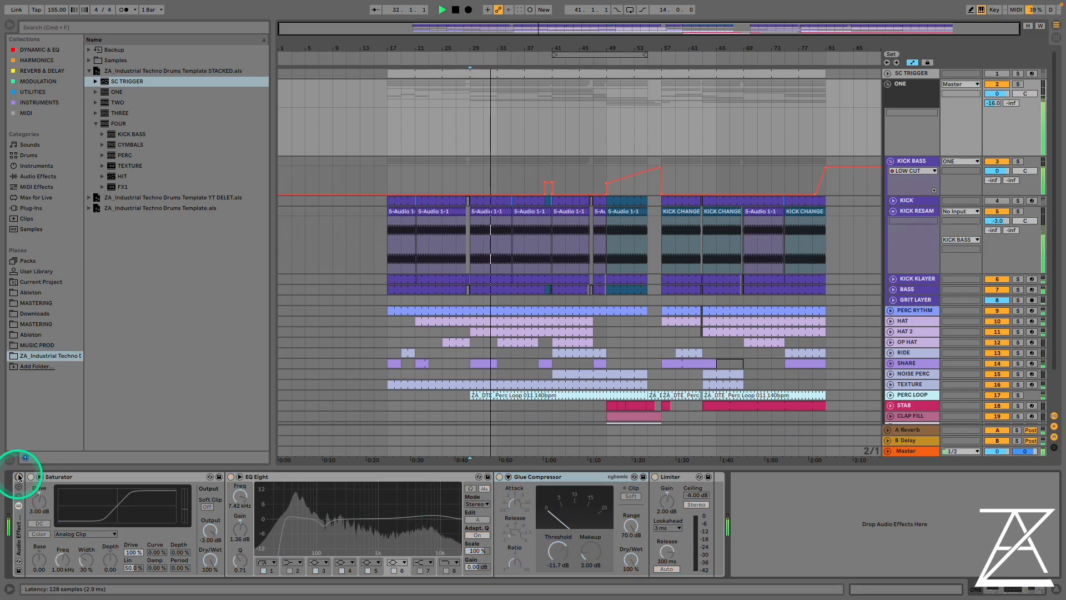
click(18, 476)
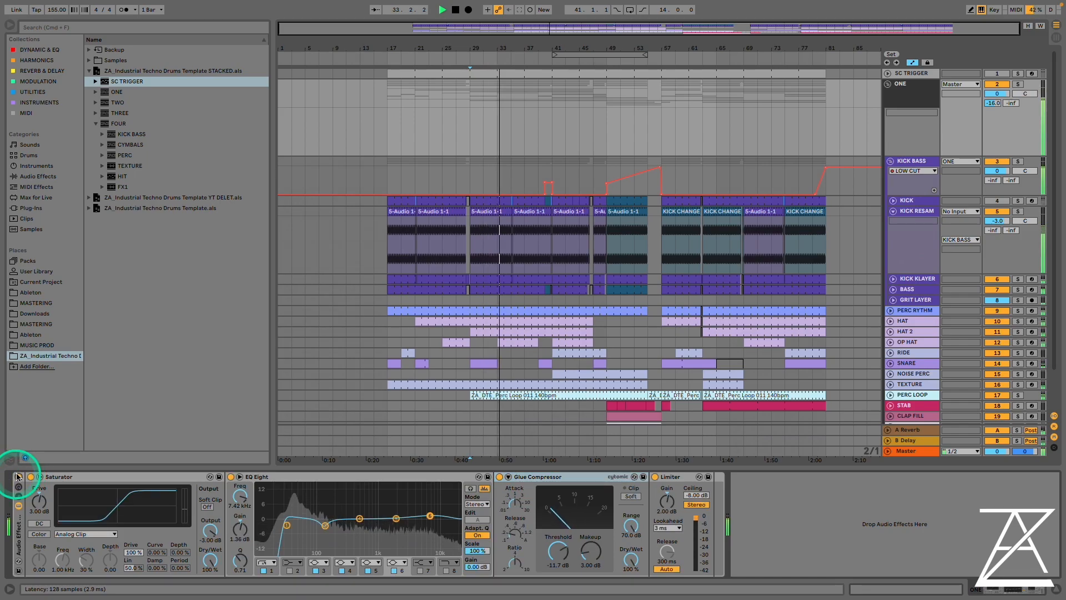
- Try the Saturator's Drive at 4.57 dB and compare the ONE rack on and off during playback
drag(38, 505, 38, 491)
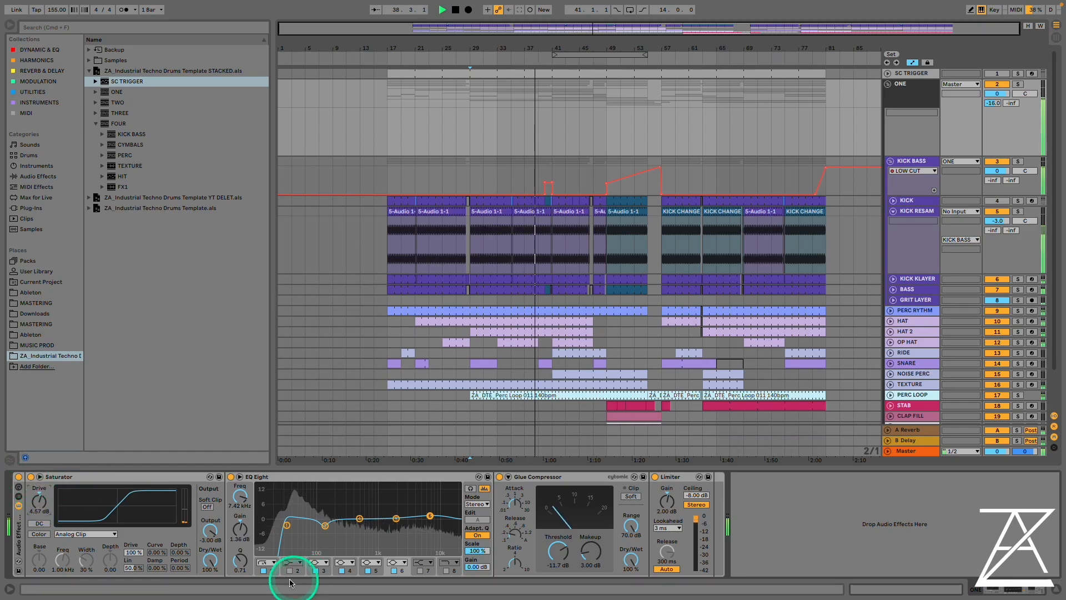
mouse_move(211, 560)
mouse_down()
mouse_move(217, 566)
mouse_move(211, 547)
mouse_up()
click(18, 478)
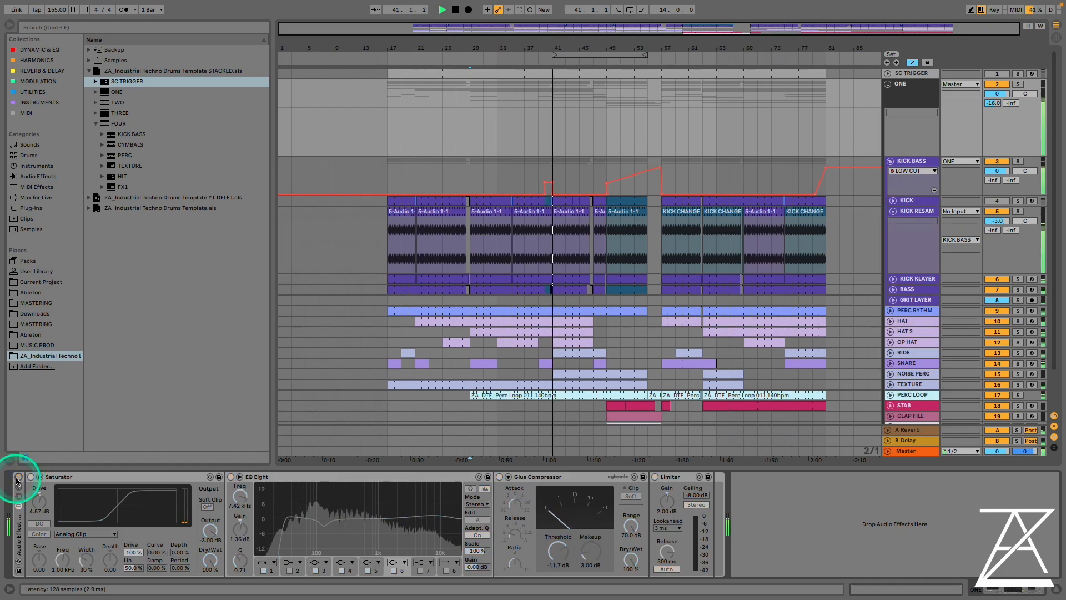
click(17, 478)
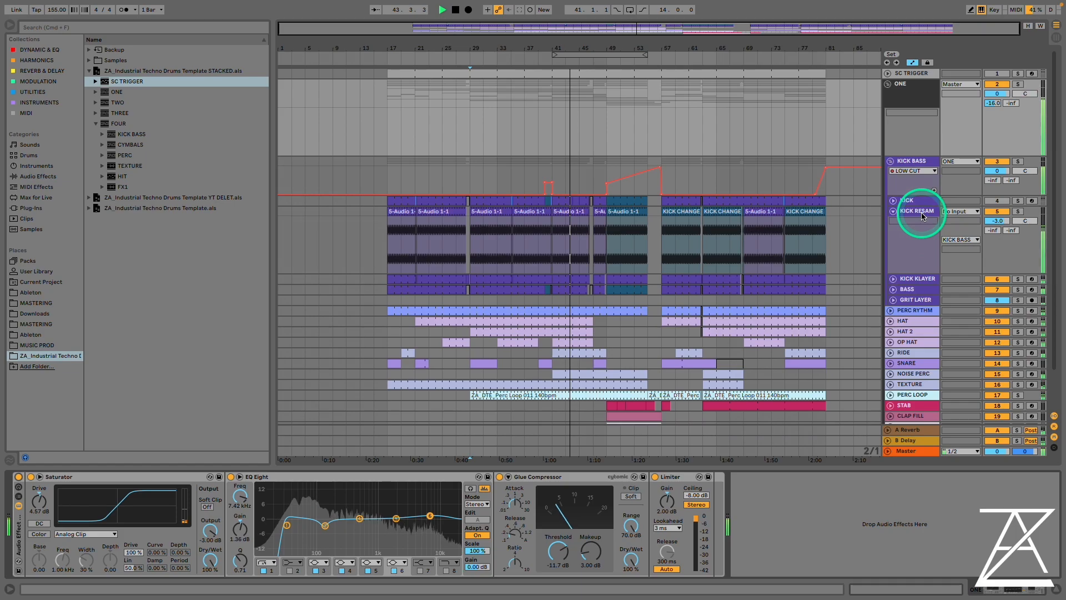
- Set the Saturator's Drive on the ONE group to 3 dB
click(38, 501)
text(3)
key(Return)
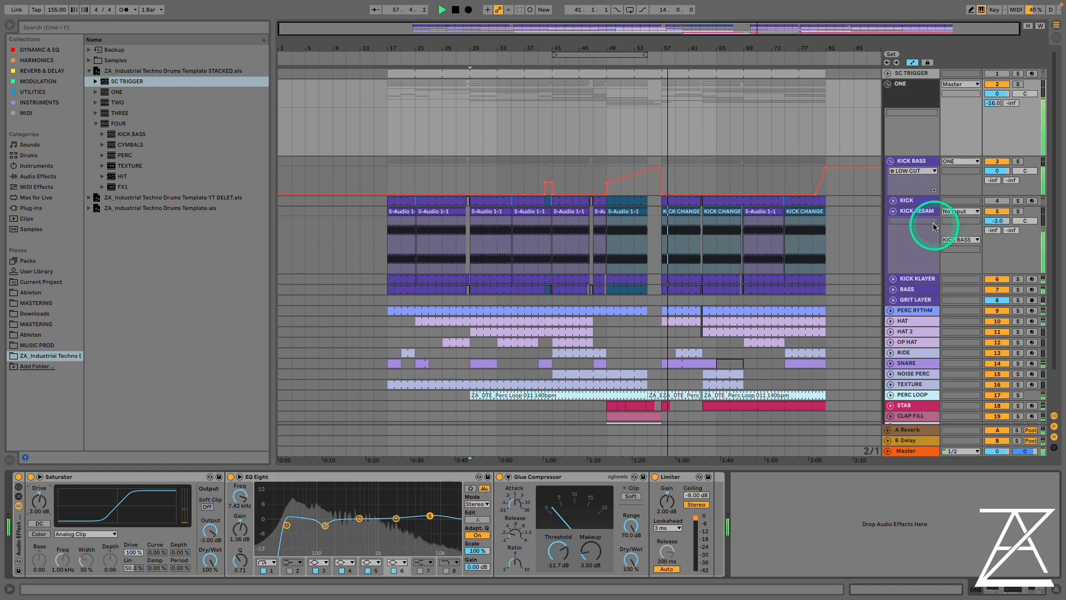
- Loop the KICK CHANGE clip starting at bar 63 and extend the loop to six full bars, ending at bar 69
click(722, 212)
key(super+l)
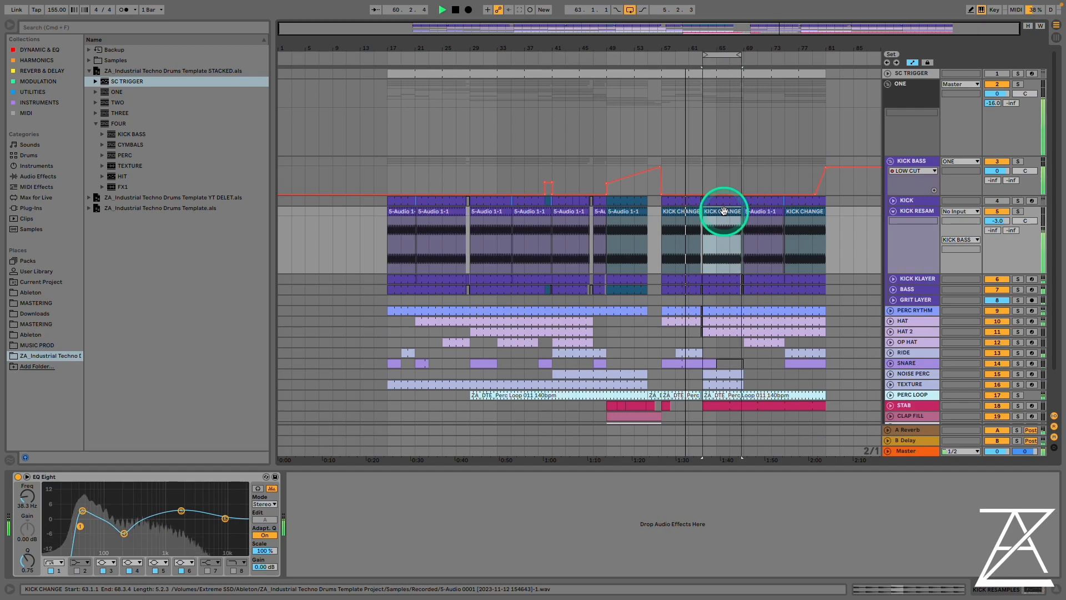
key(space)
scroll(735, 46, up, 5)
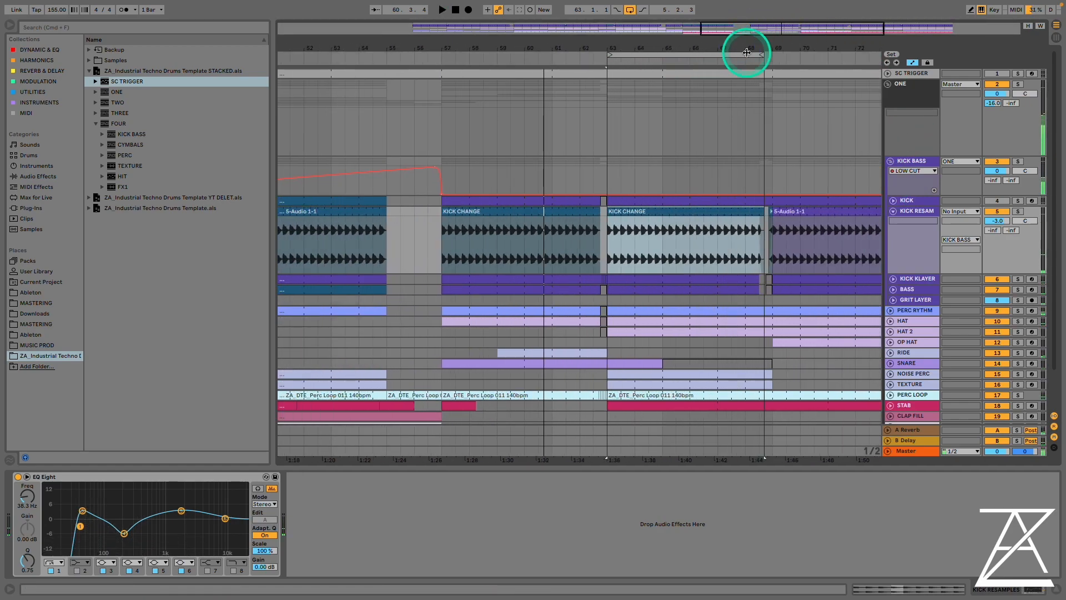
drag(763, 57, 772, 57)
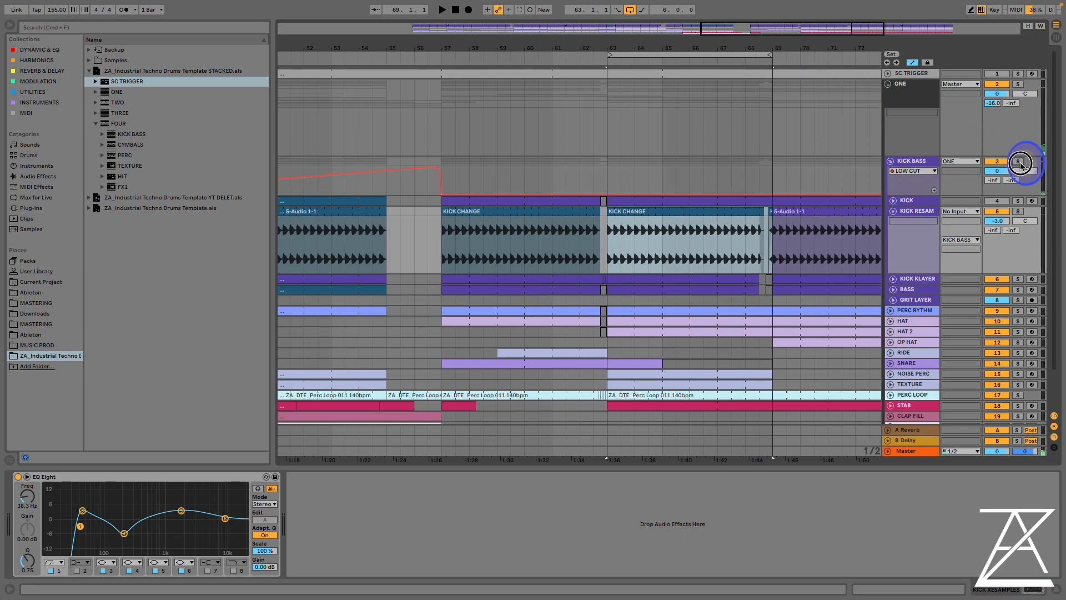
- Deactivate all tracks from PERC RYTHM through RISER and play the remaining kick and bass tracks from bar 63
key(space)
click(917, 311)
scroll(917, 314, down, 3)
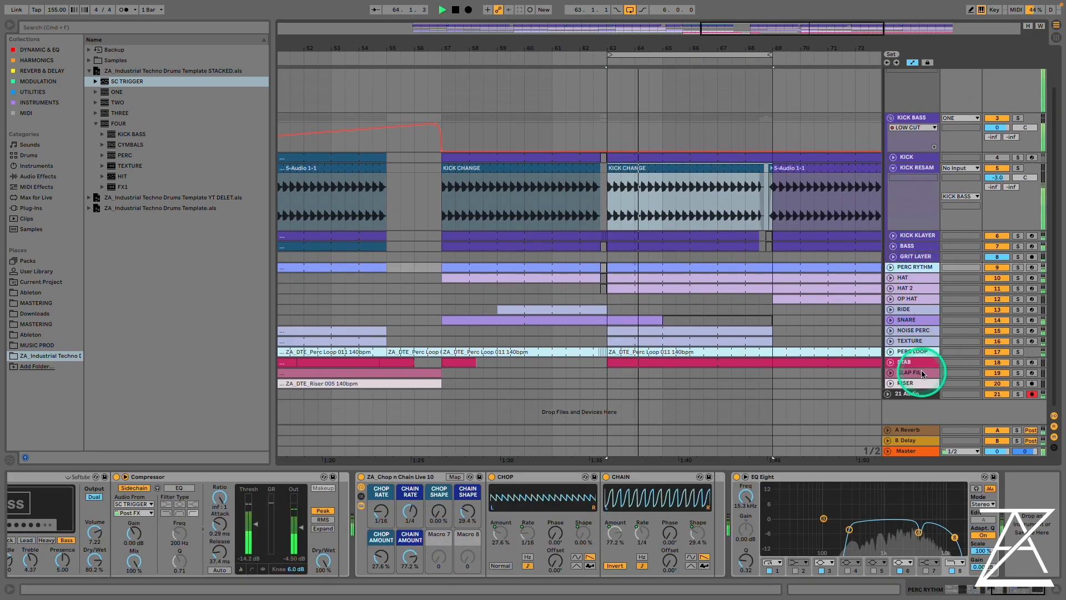
shift+click(915, 383)
click(996, 383)
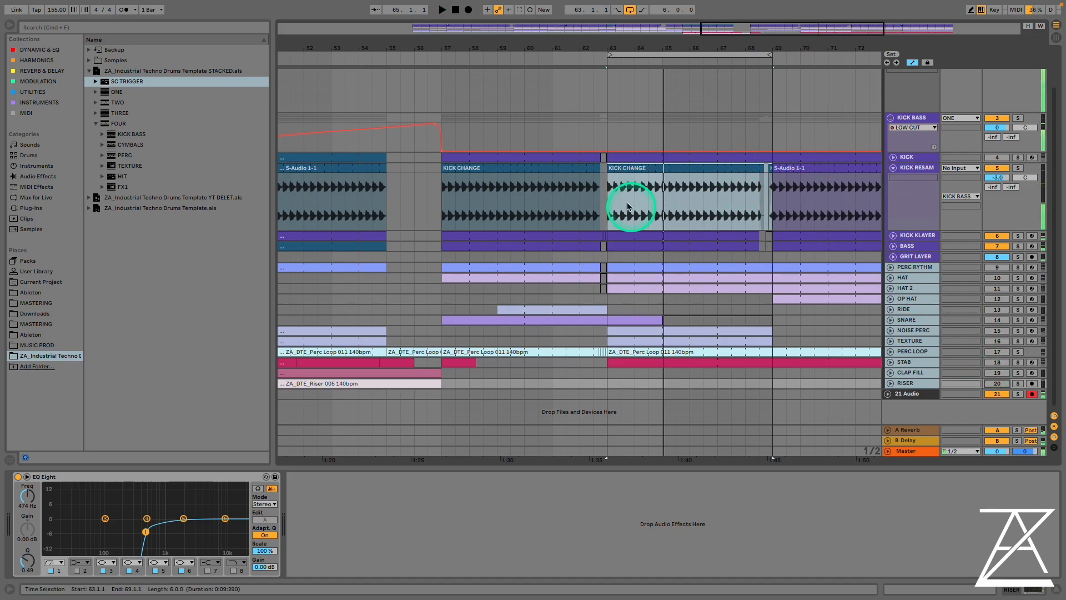
click(611, 190)
key(space)
- View the device chains of the KICK and KICK KLAYER tracks and unfold the KICK KLAYER track
click(919, 157)
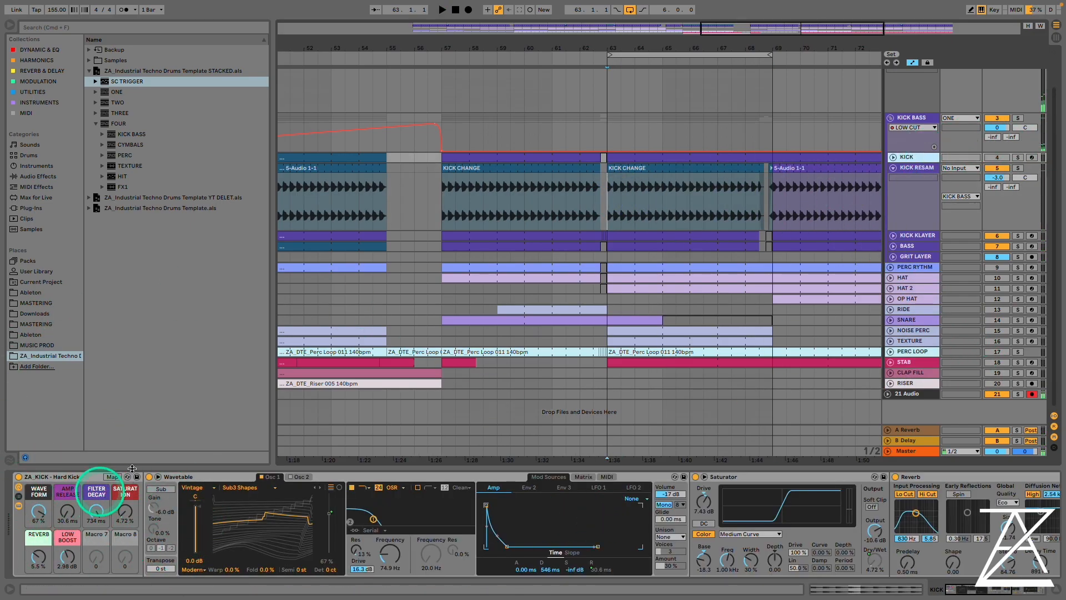
click(890, 235)
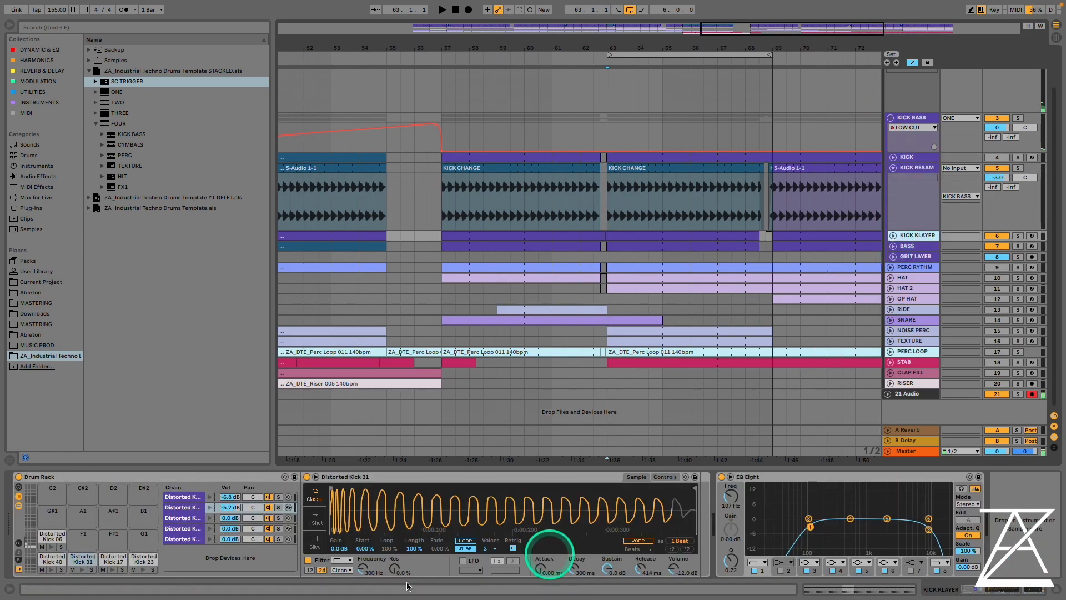
click(893, 235)
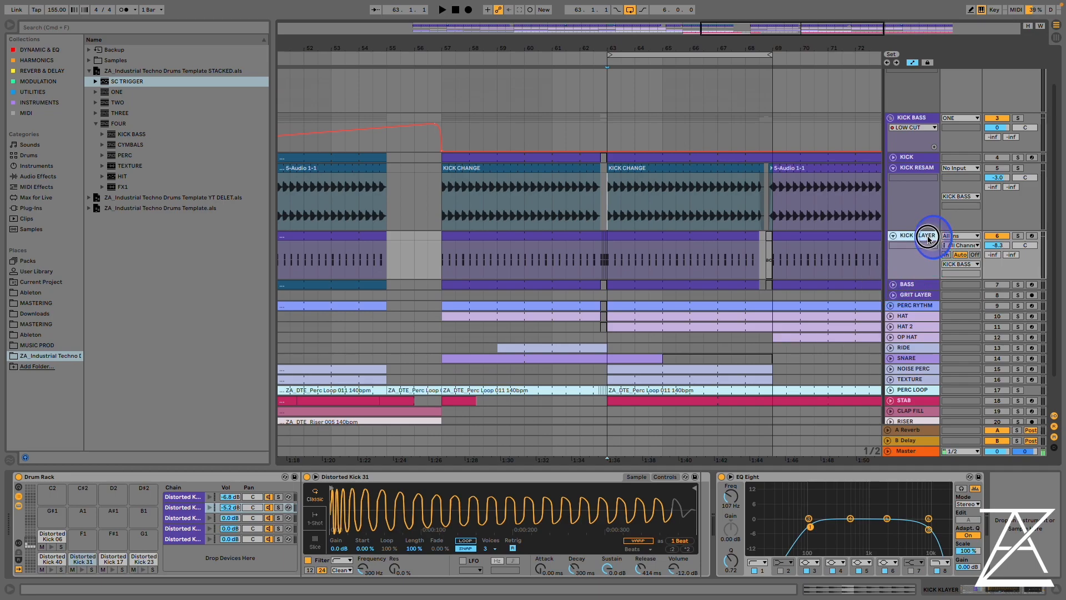
- Play the KICK KLAYER clip from bar 63 and switch the KICK RESAM track on to hear both layers together
click(637, 238)
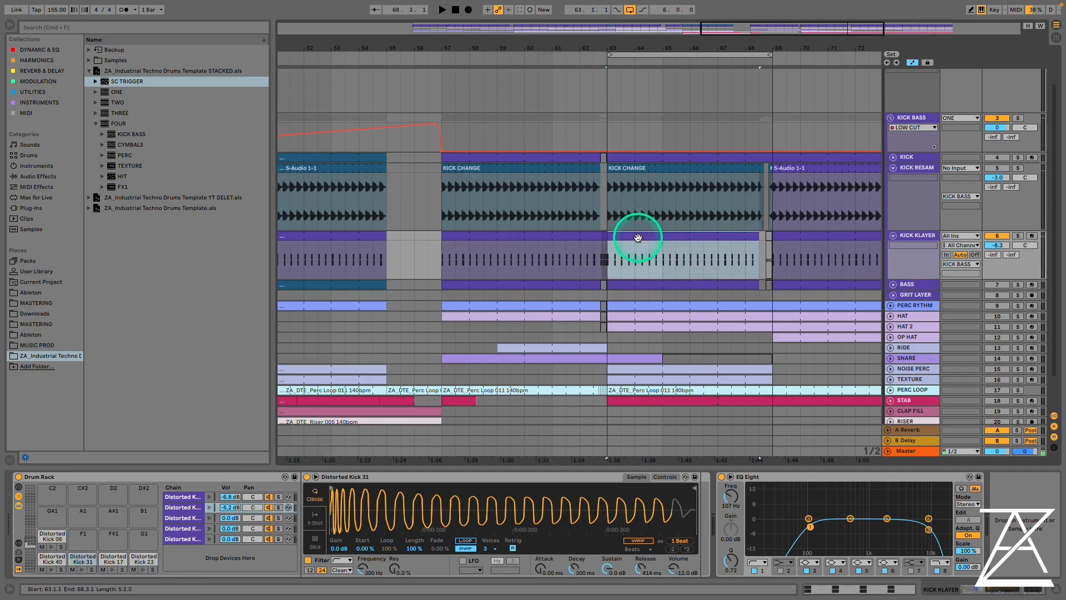
key(space)
click(637, 237)
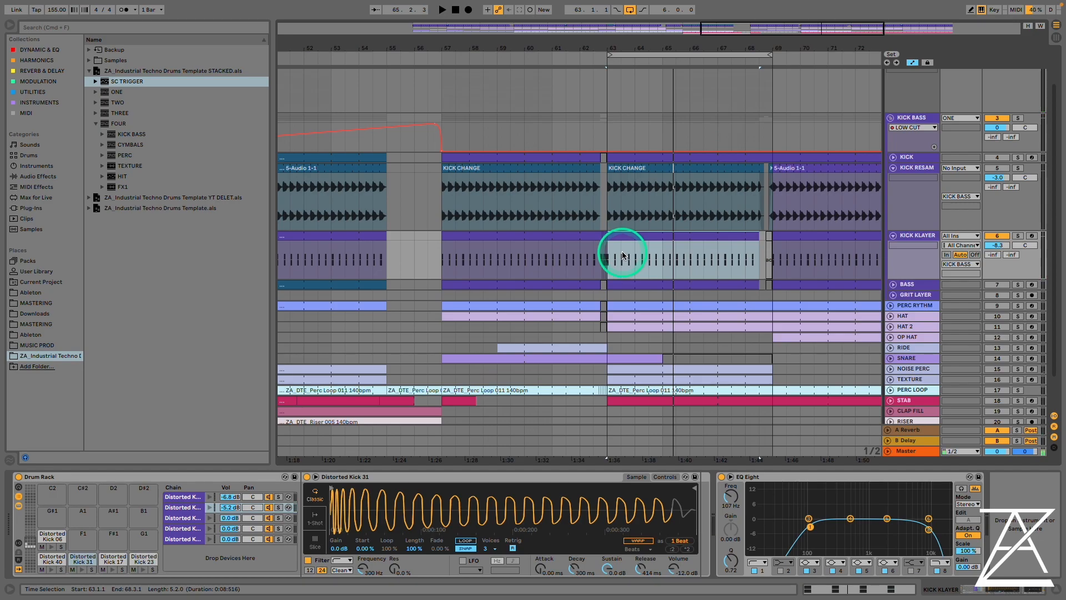
click(996, 169)
key(space)
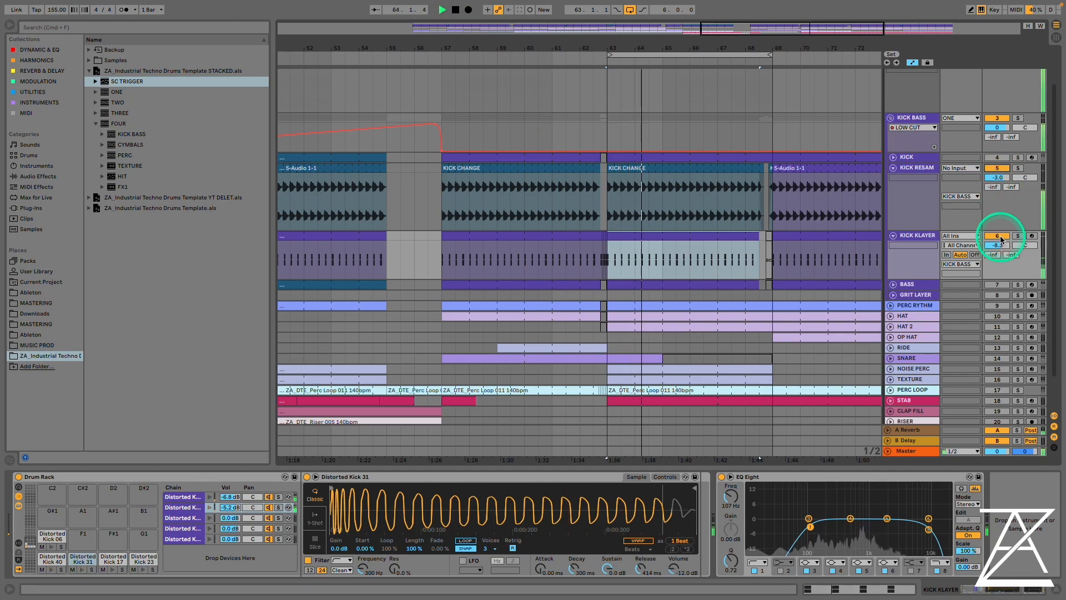
key(space)
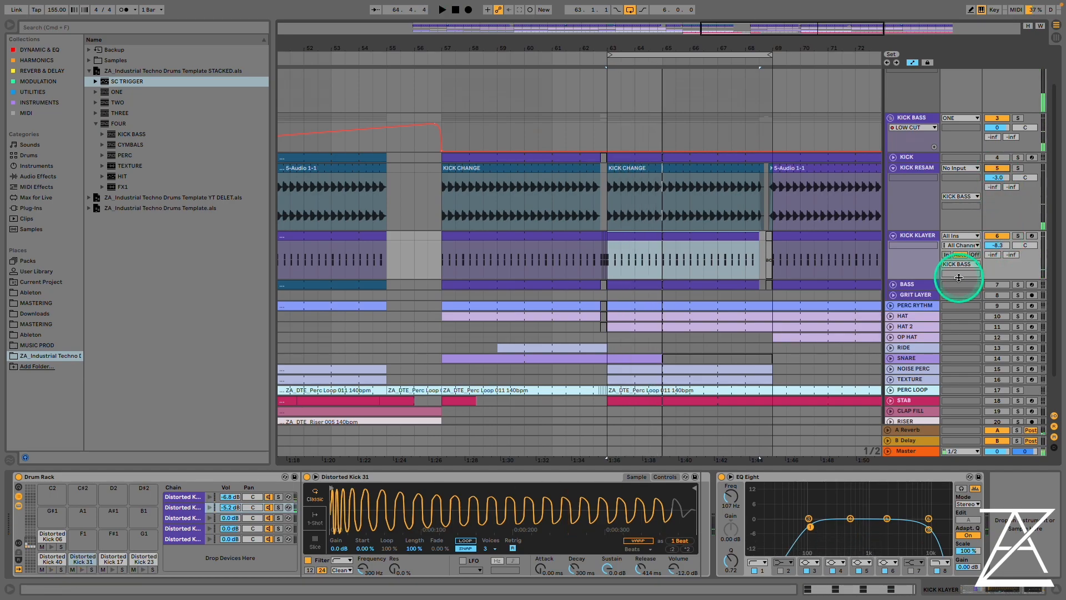
- Inspect the effects on the KICK RESAM track, the KICK BASS group and the ONE group
click(566, 194)
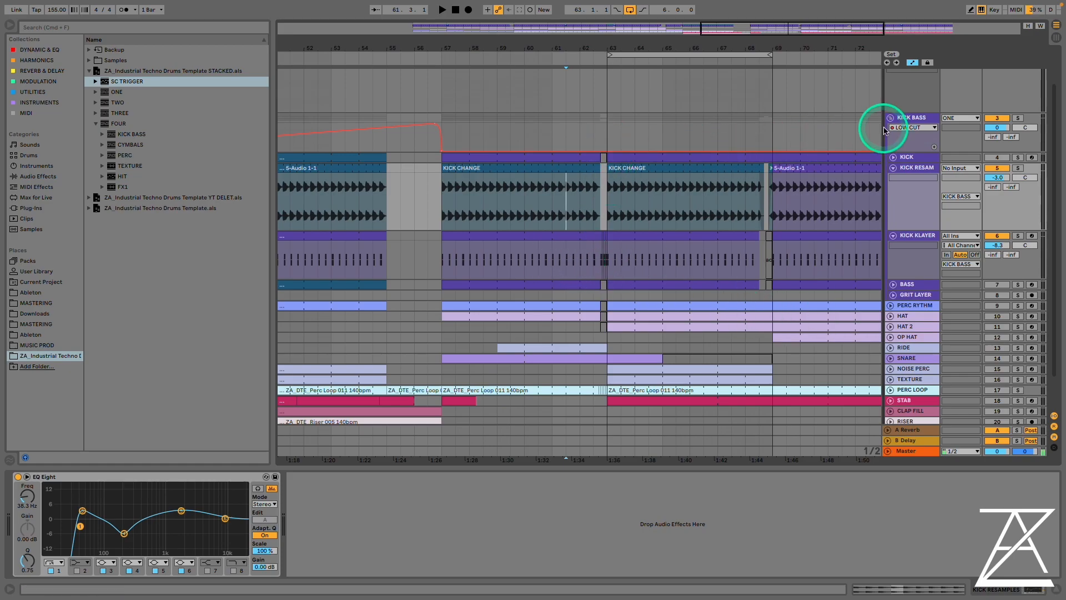
scroll(680, 161, up, 3)
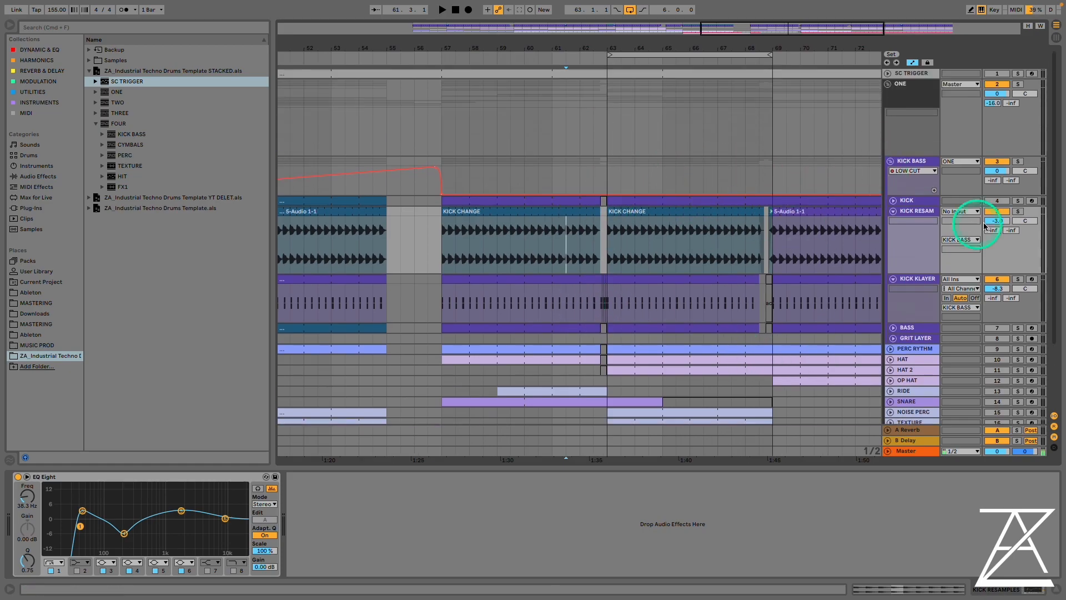
click(906, 162)
click(915, 94)
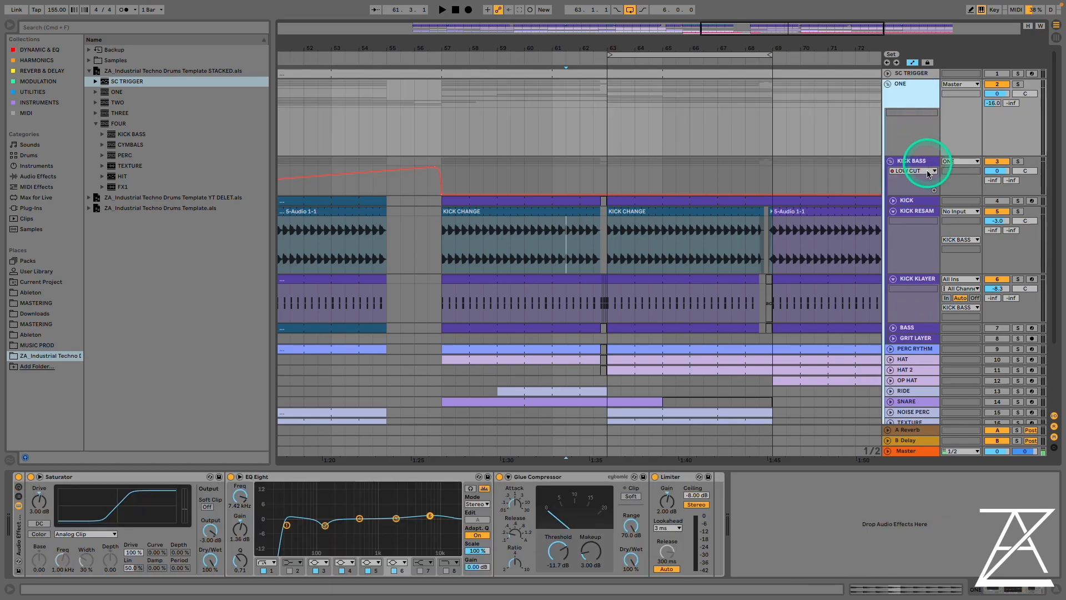
- Highlight bars 61 to 63 of the KICK KLAYER track and play from bar 61 to hear the layered kick
click(917, 278)
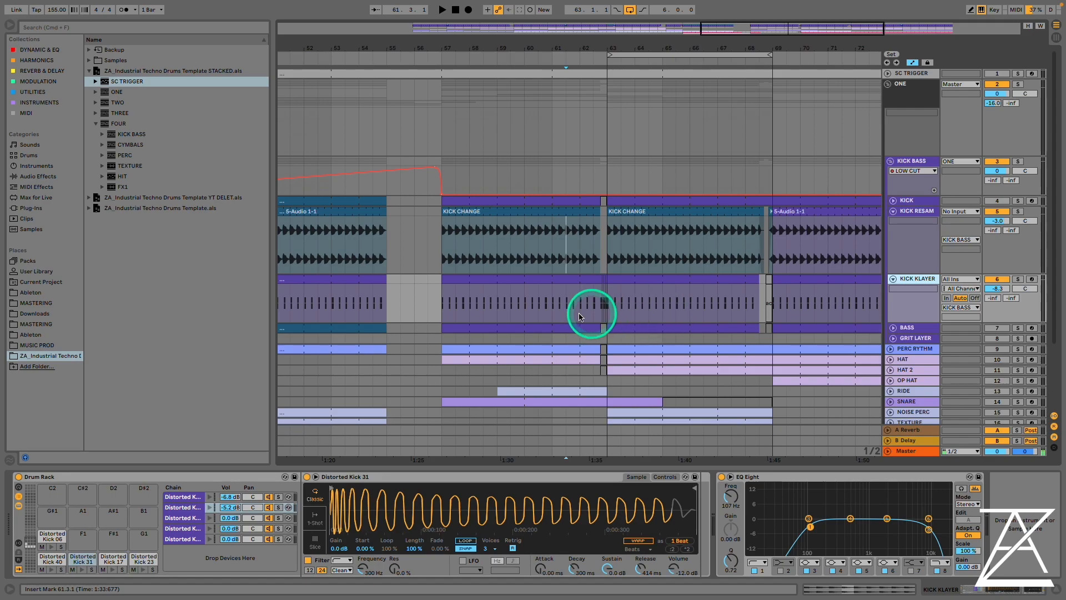
drag(554, 302, 604, 302)
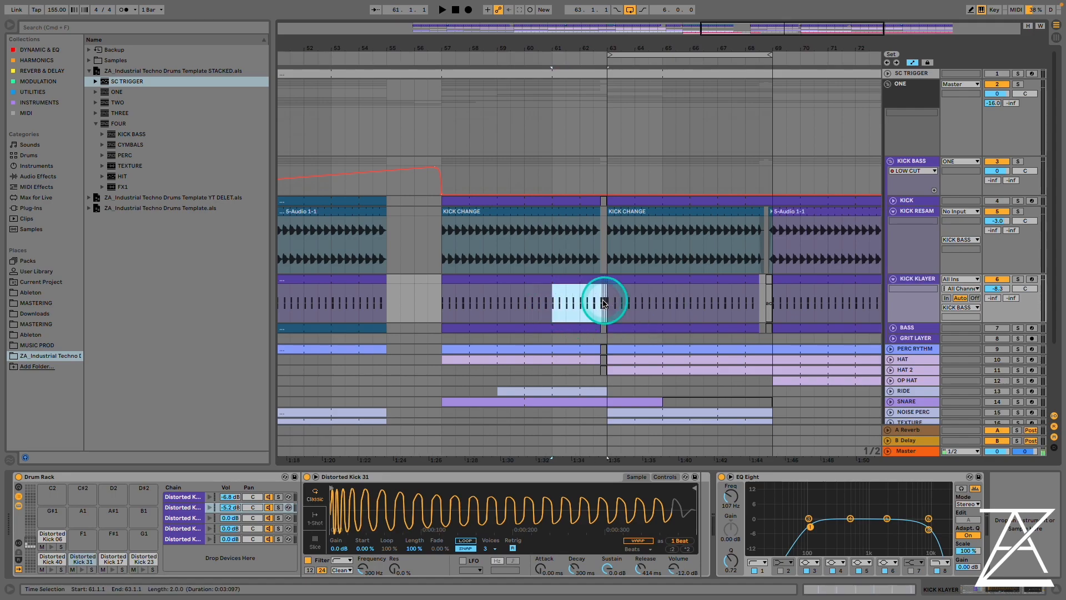
click(552, 303)
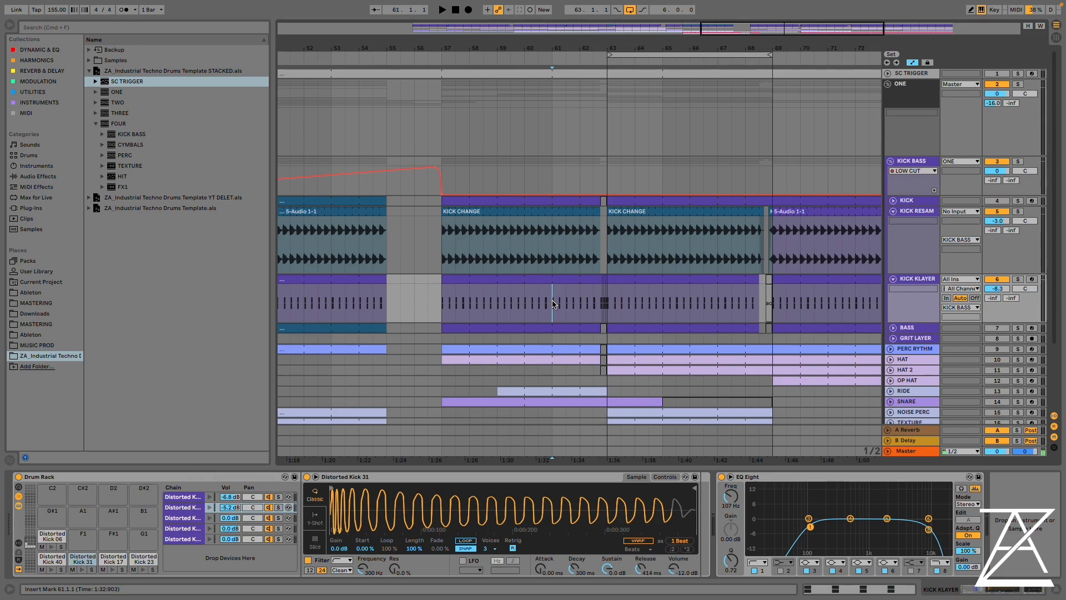
key(space)
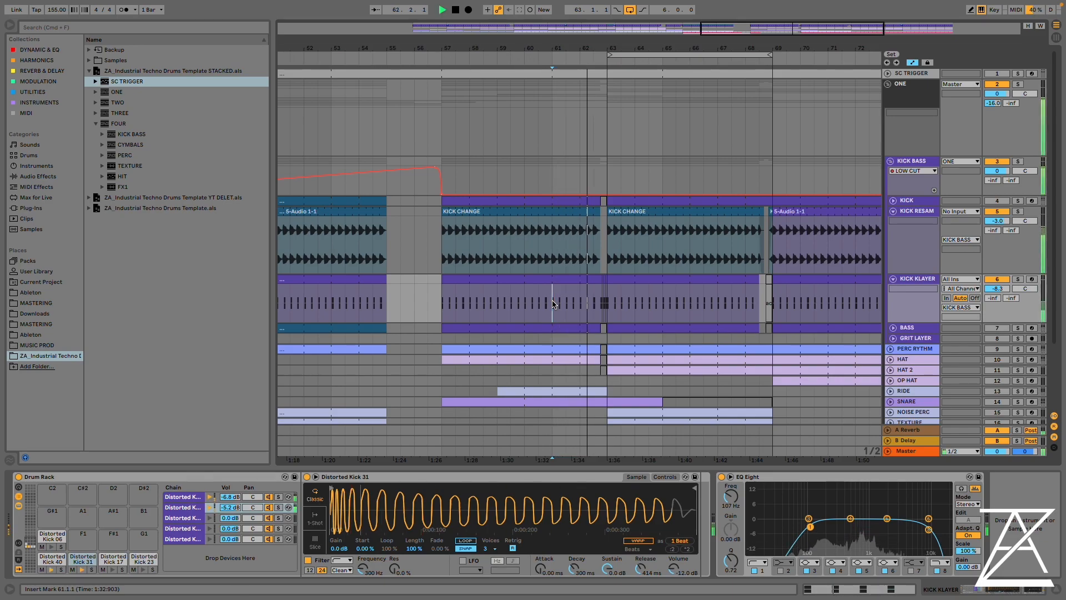
key(space)
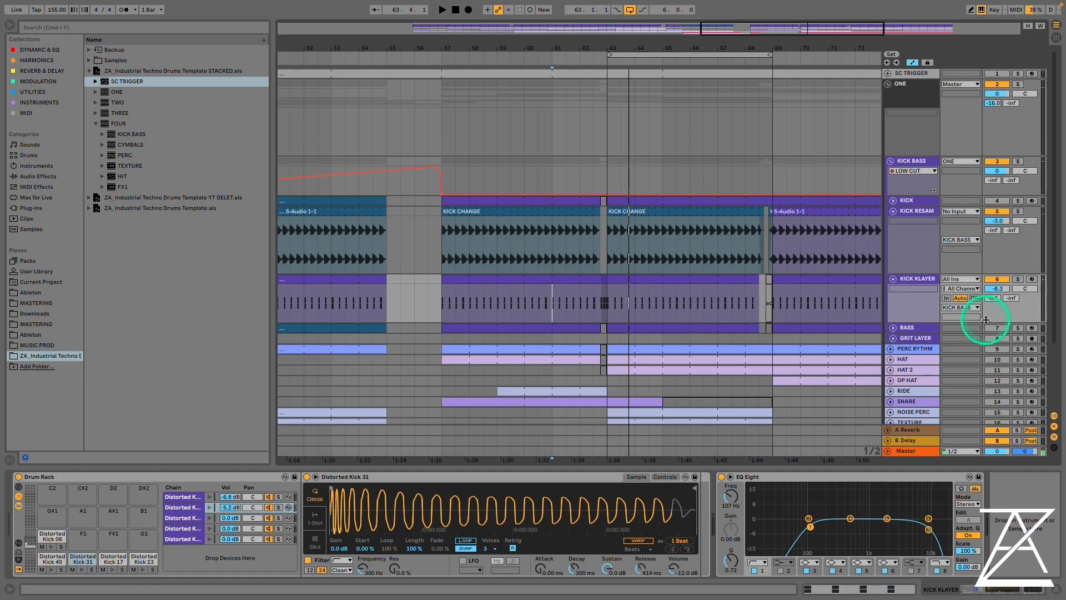
- Unfold the BASS track, bypass the effects after its Simpler, including Amp, Corpus and Compressor, and play it from bar 61
click(894, 327)
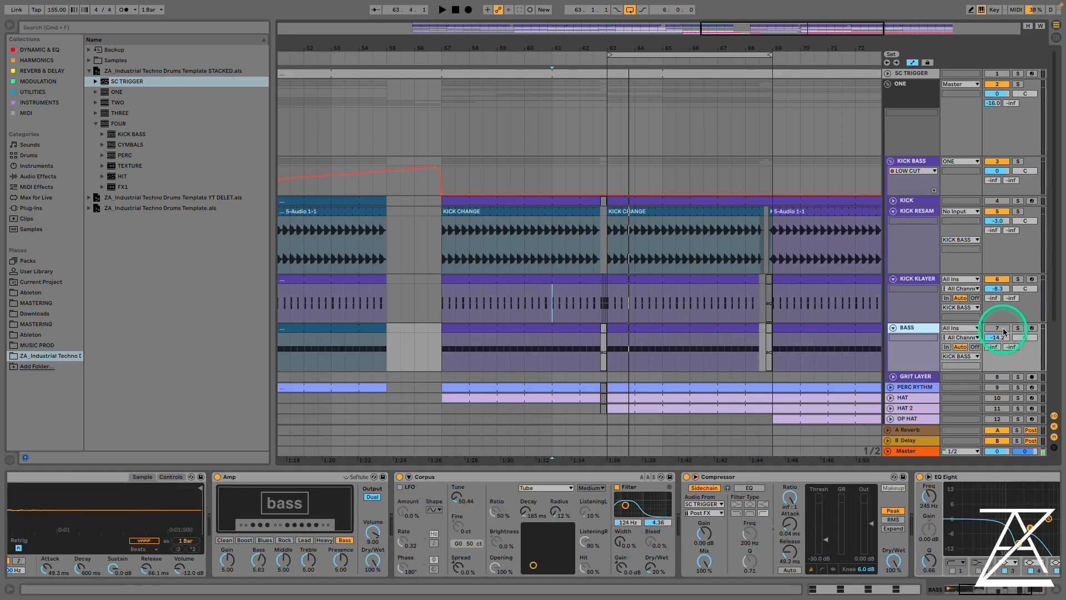
click(50, 525)
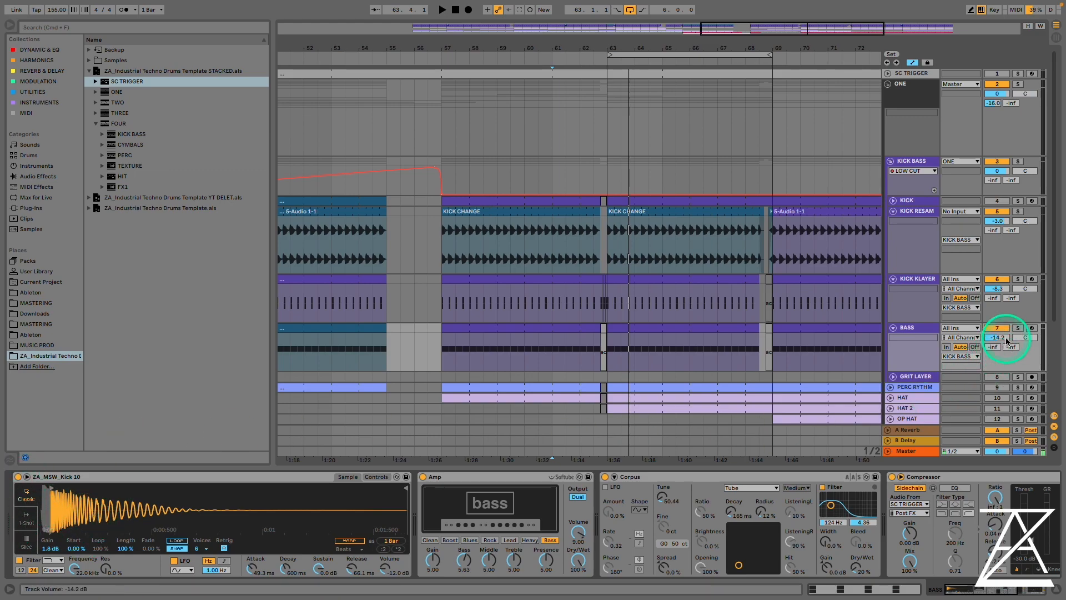
click(607, 478)
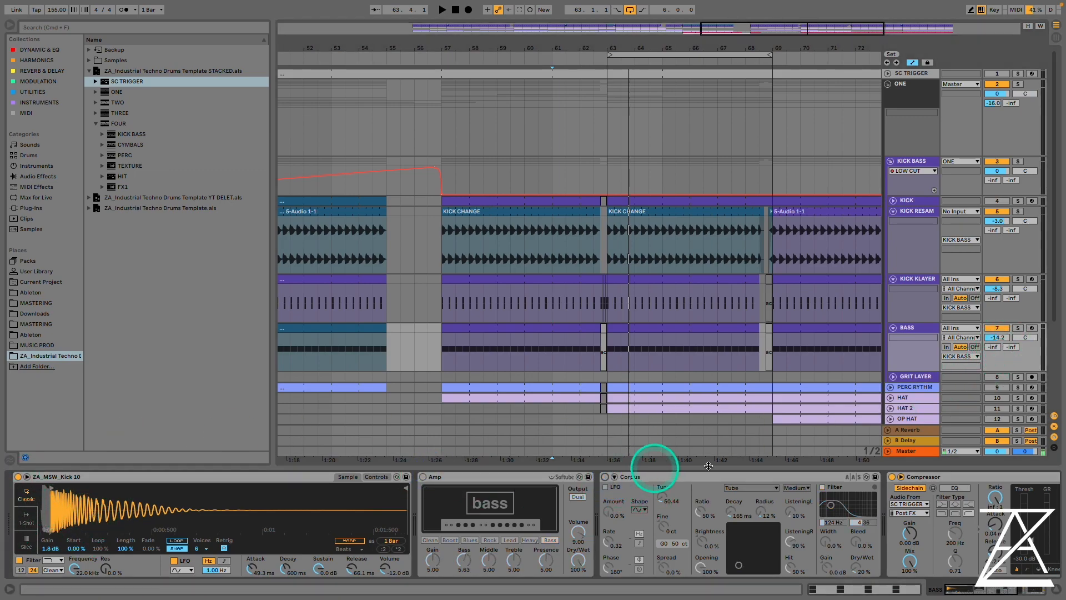
click(890, 478)
click(753, 480)
drag(973, 593, 861, 571)
key(space)
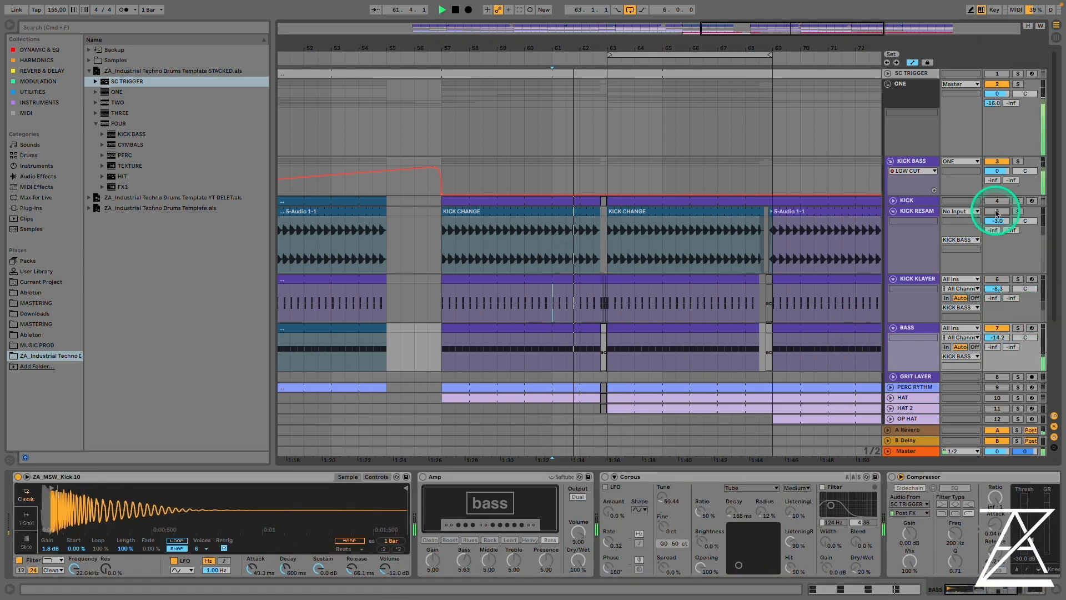
- Raise the attack of the BASS track's Simpler to 211 ms, with playback stopped and restarted around the change
key(space)
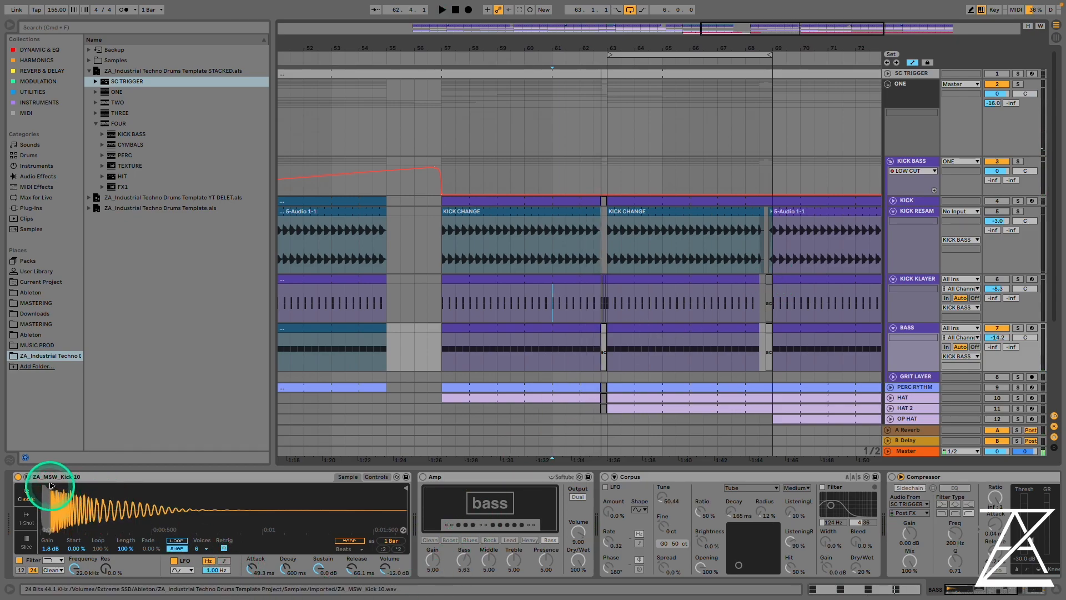
key(space)
drag(252, 574, 257, 568)
drag(44, 488, 58, 488)
drag(254, 570, 255, 568)
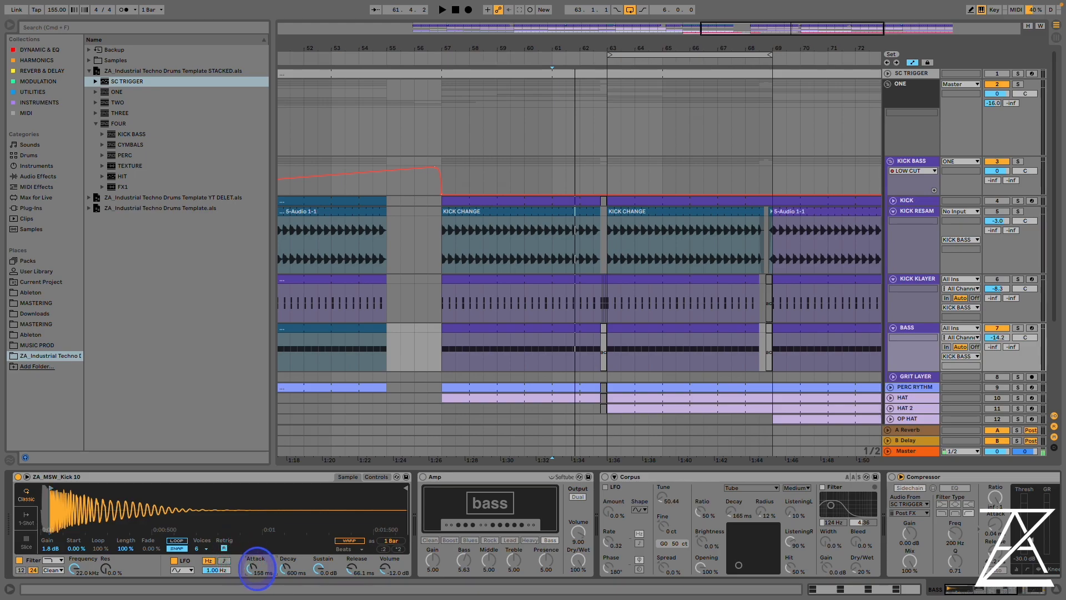
click(52, 487)
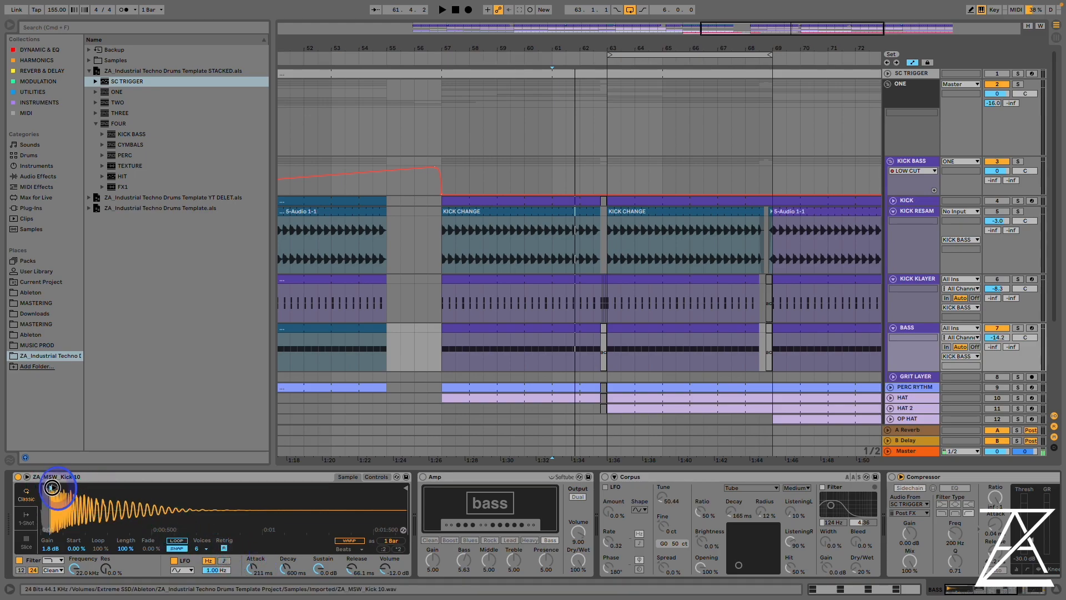
- Re-enable Amp, Corpus, Compressor and EQ Eight on the BASS track and play it from bar 61
click(422, 476)
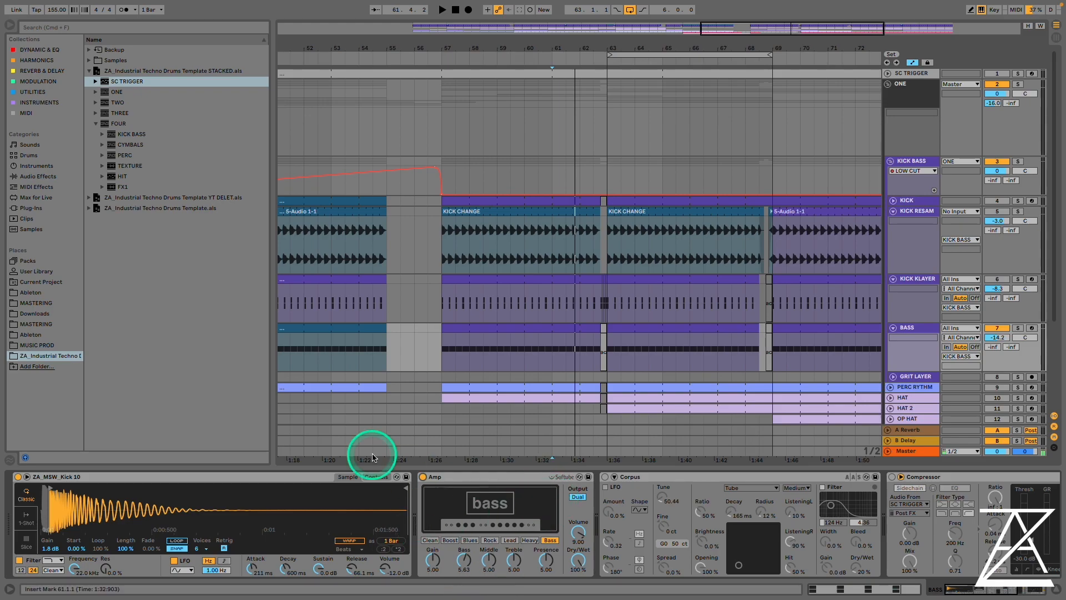
click(605, 476)
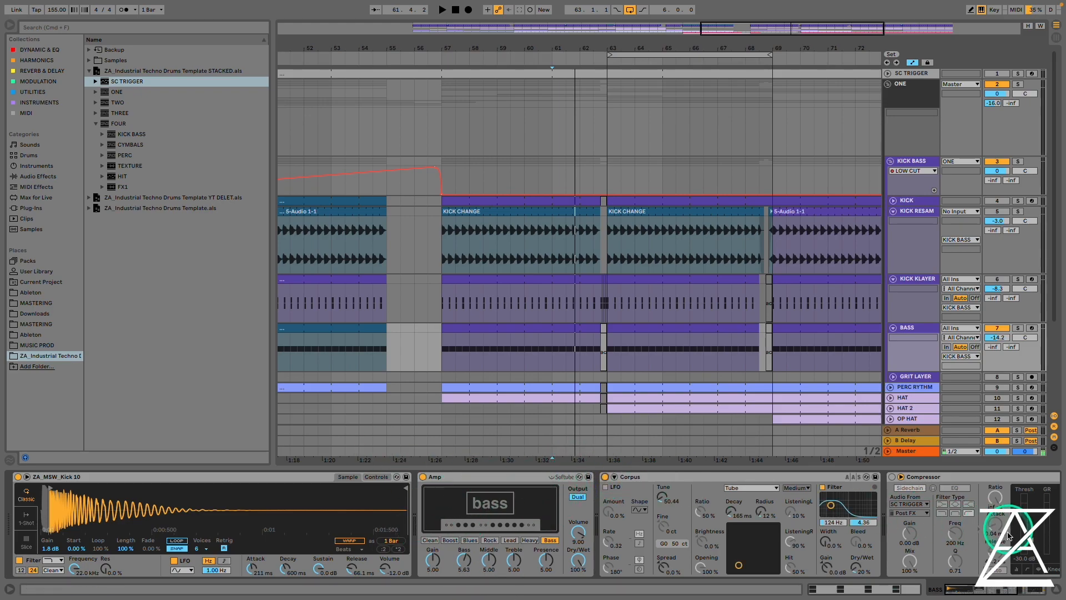
key(space)
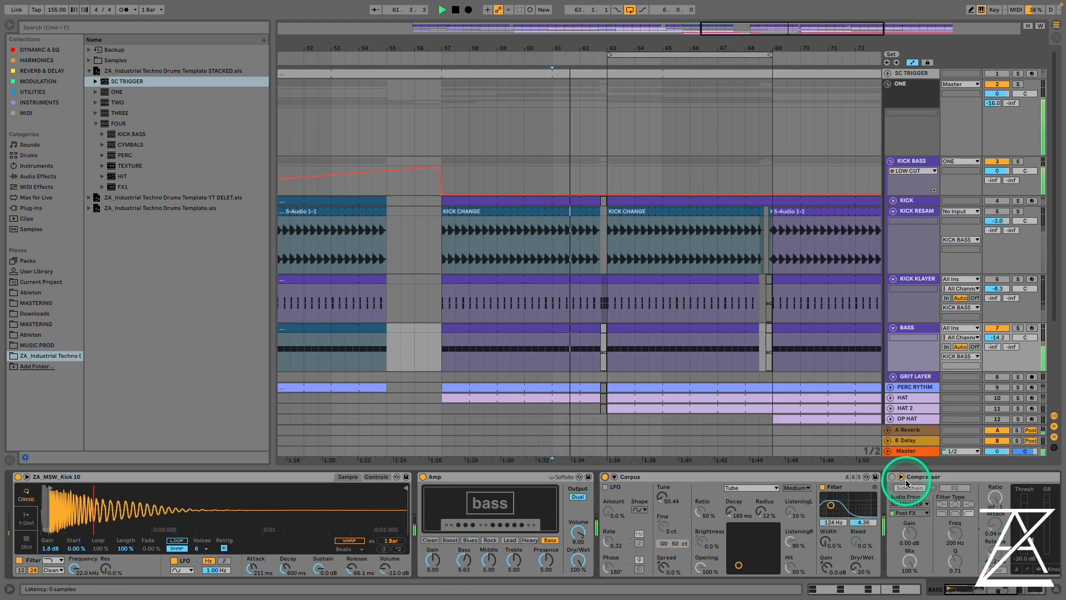
click(891, 477)
drag(987, 589, 1016, 589)
click(737, 476)
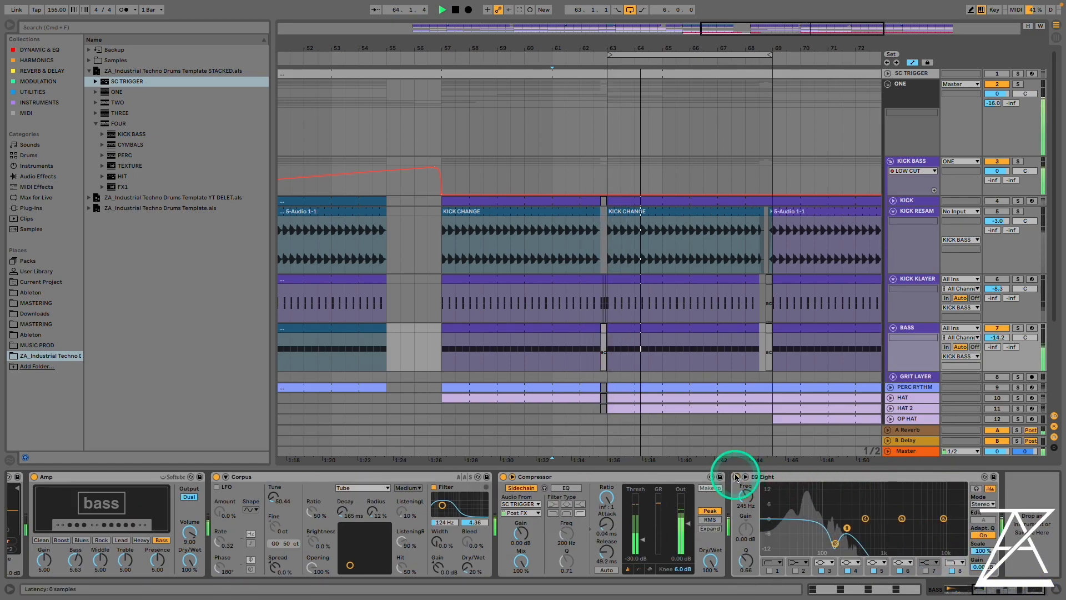
click(922, 326)
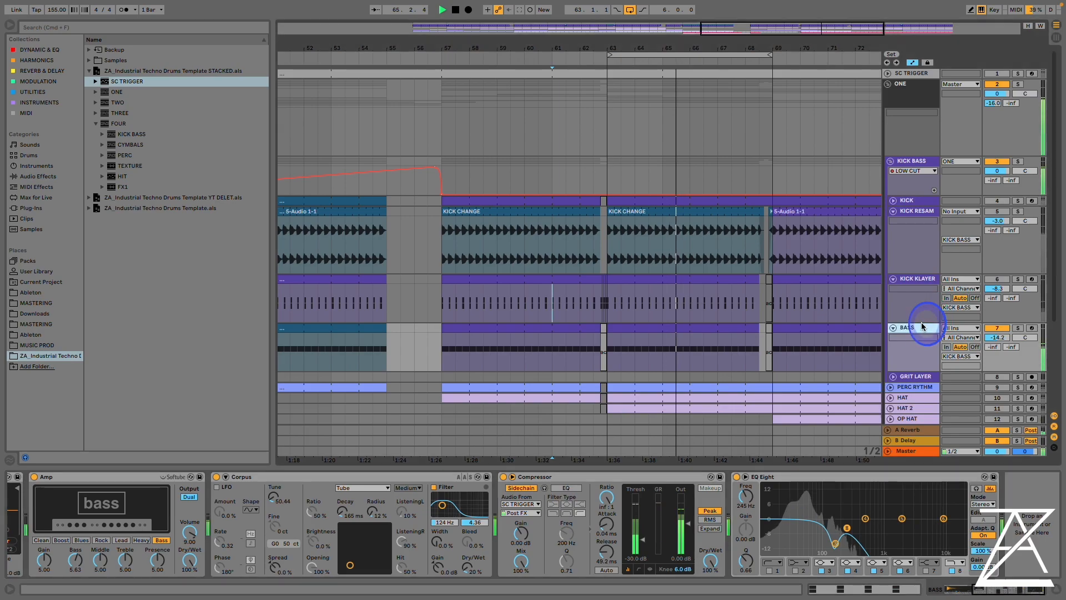
- Bypass and re-enable the KICK BASS group's Audio Effect Rack during playback to compare the sound
click(911, 162)
key(space)
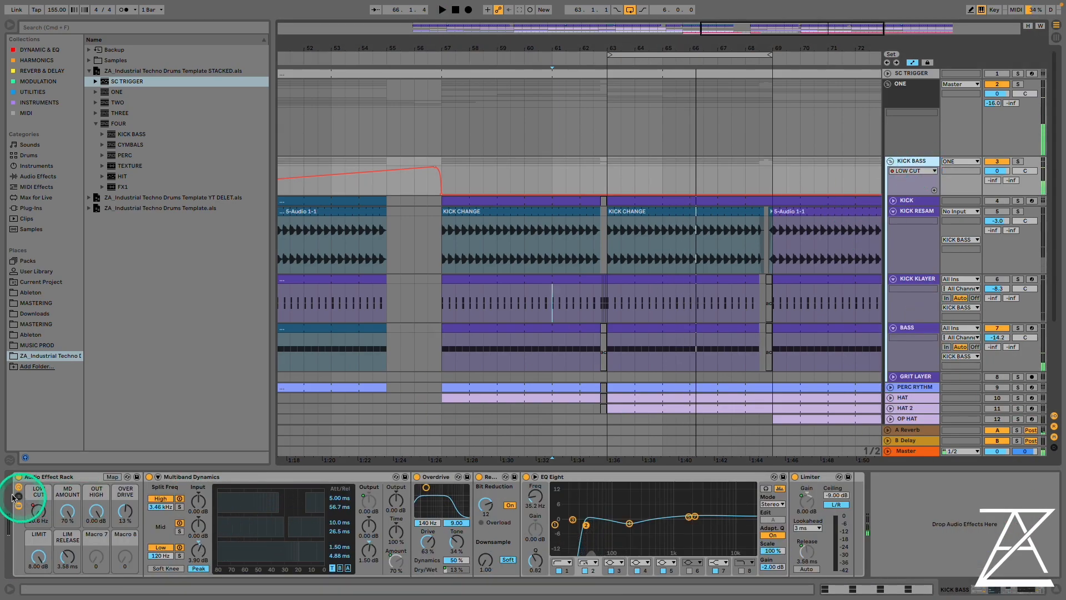
key(space)
click(18, 477)
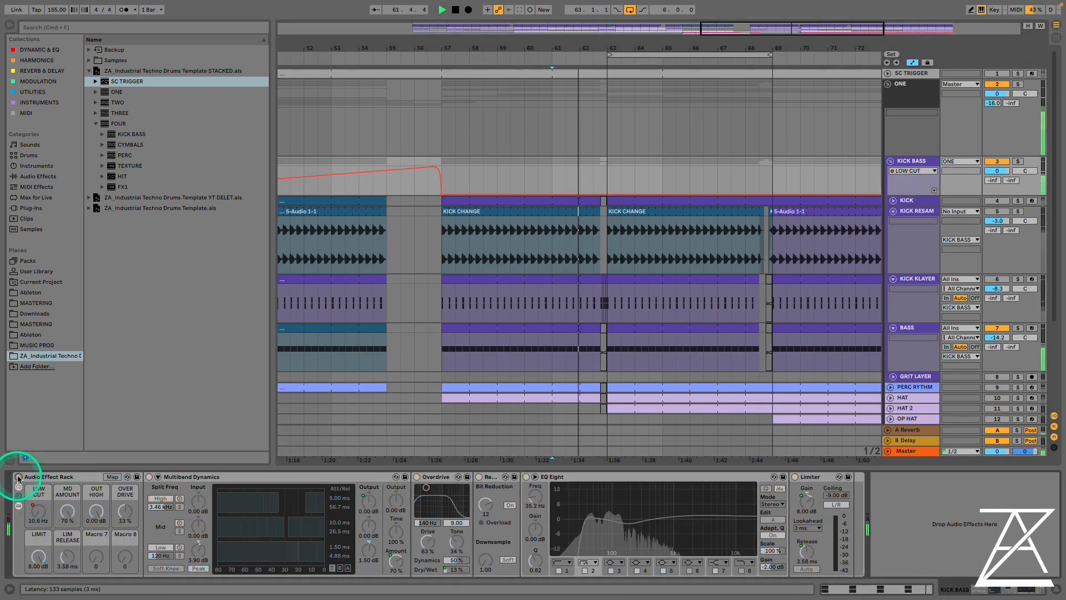
click(19, 477)
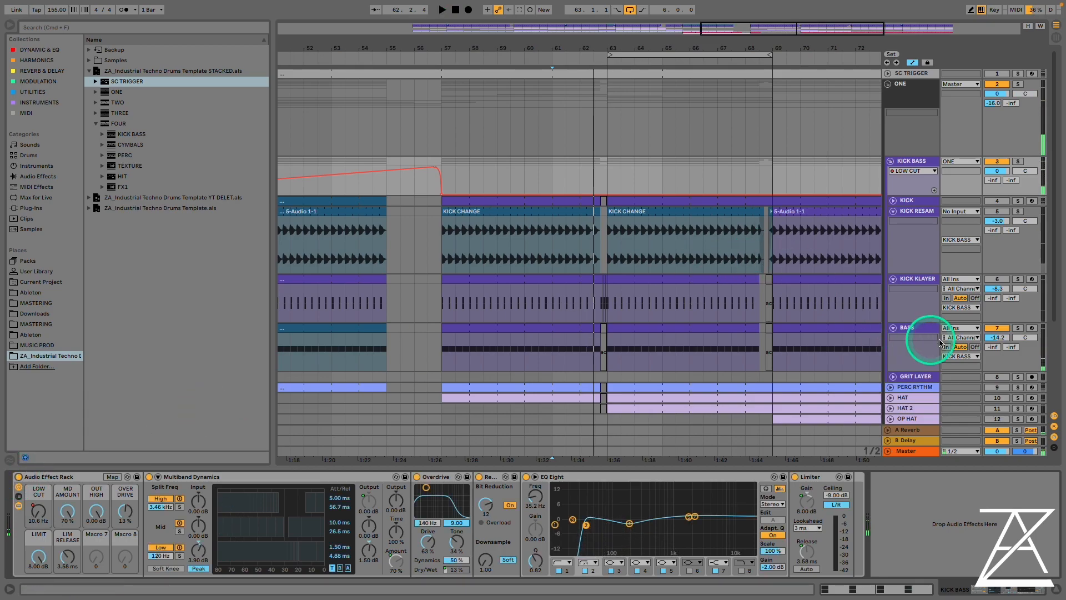
key(space)
- Activate the GRIT LAYER track and inspect its effects chain from Amp through to Compressor
click(914, 378)
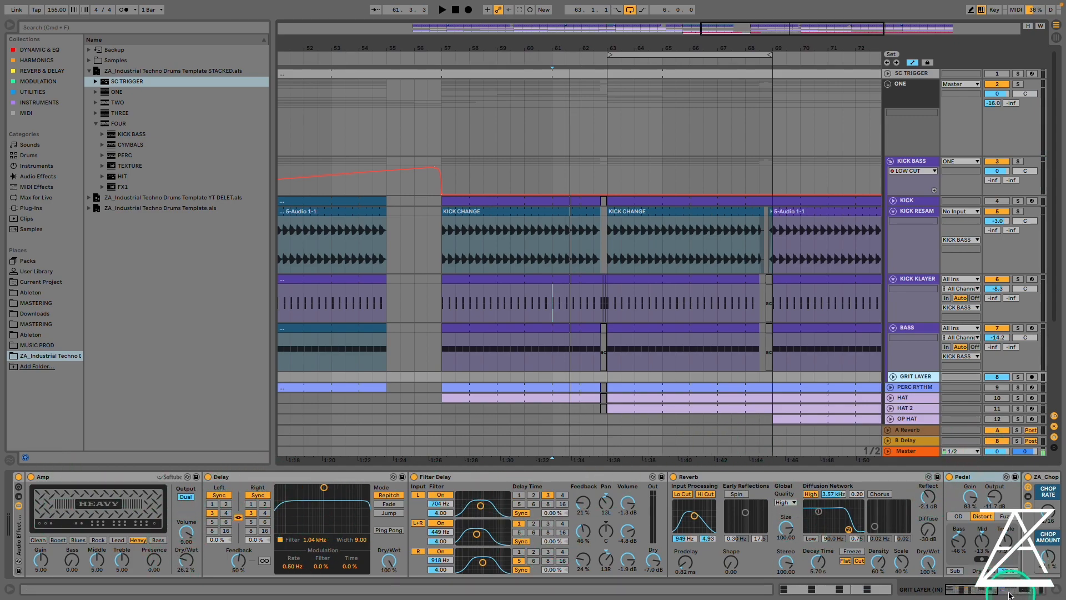
click(1010, 593)
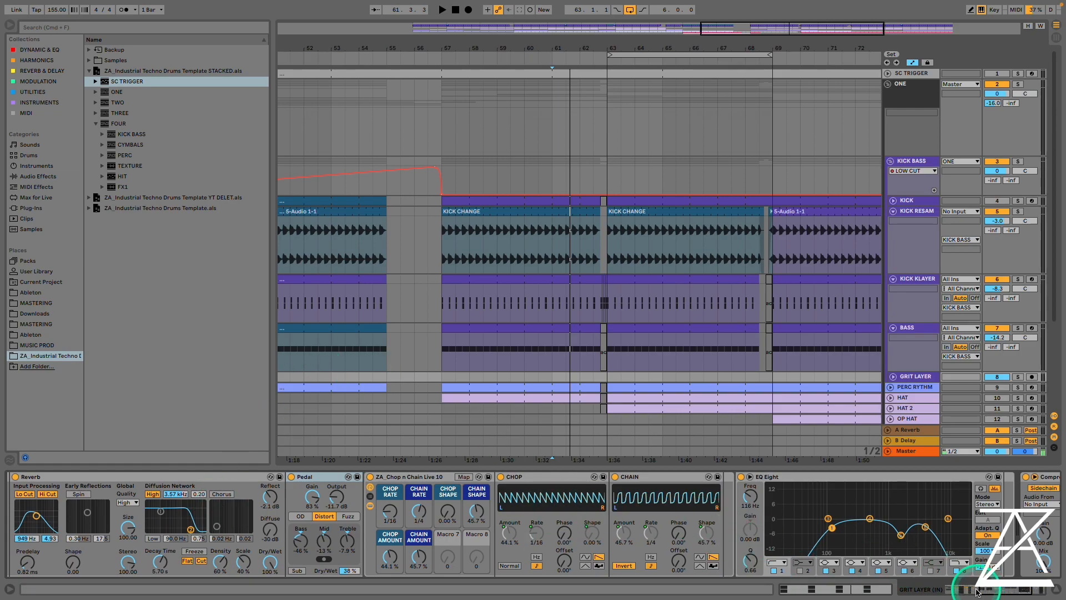
click(976, 591)
drag(1019, 593, 1048, 593)
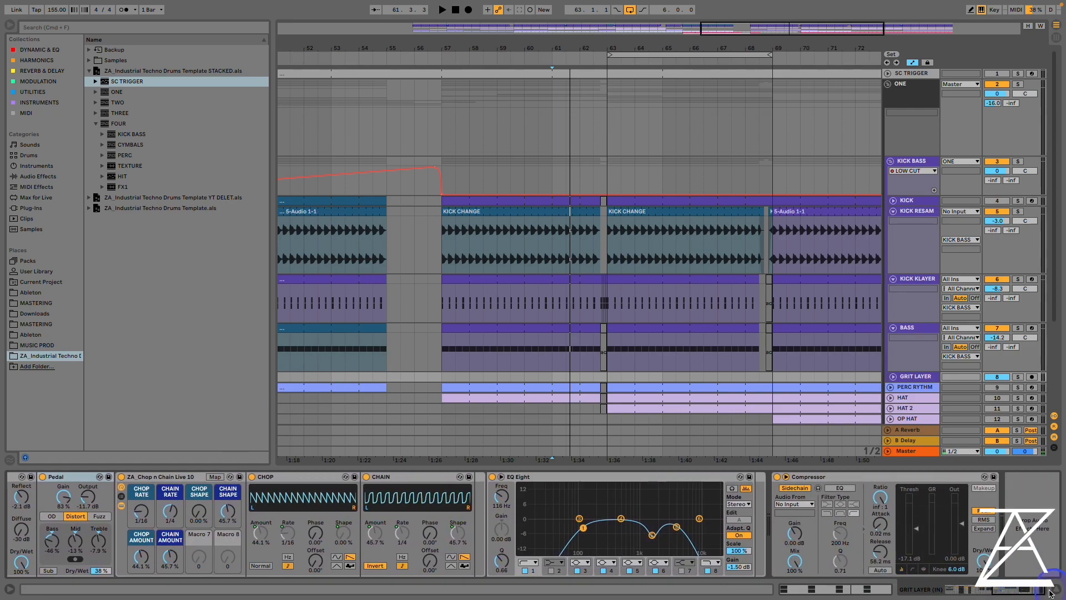
- Set the GRIT LAYER Compressor's sidechain source to SC TRIGGER and play from bar 61
click(795, 502)
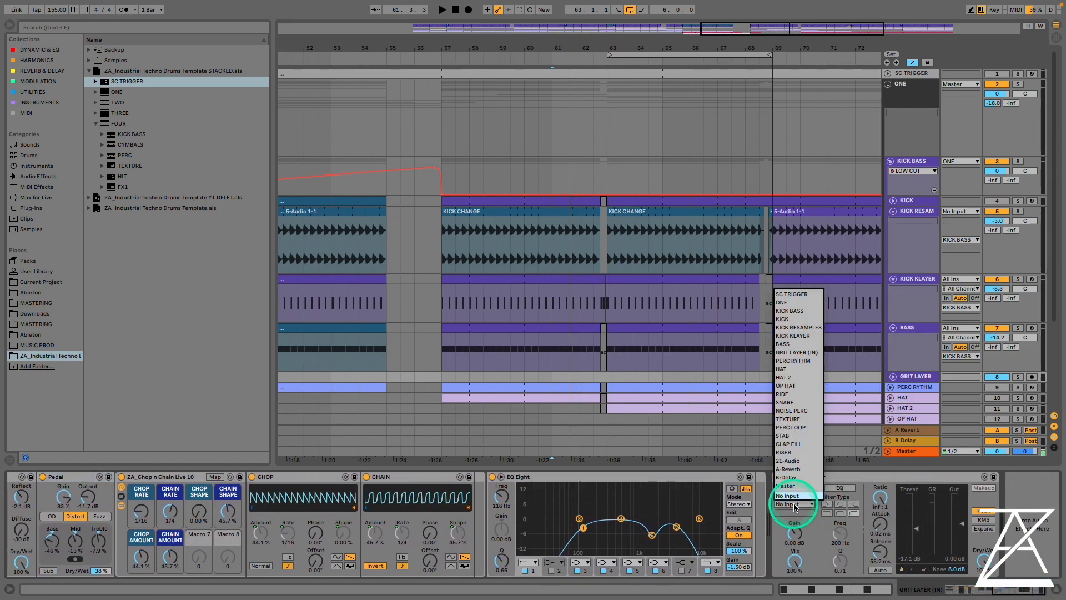
click(787, 296)
key(space)
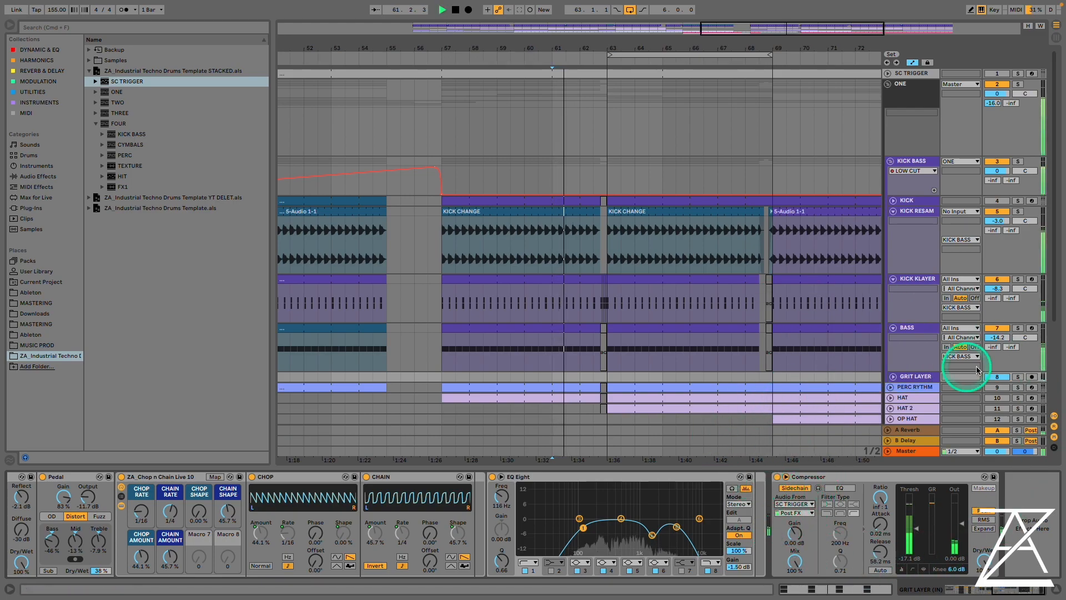
drag(1011, 590, 996, 589)
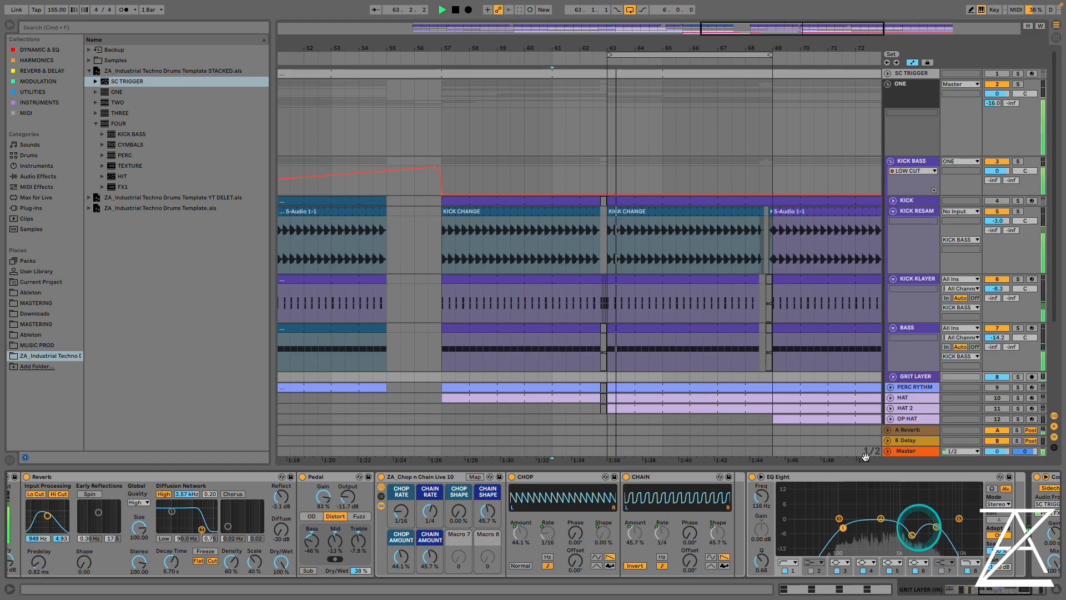
- Try the MD AMOUNT macro of the KICK BASS group's rack during playback to hear the multiband compression
click(920, 162)
drag(71, 508, 71, 505)
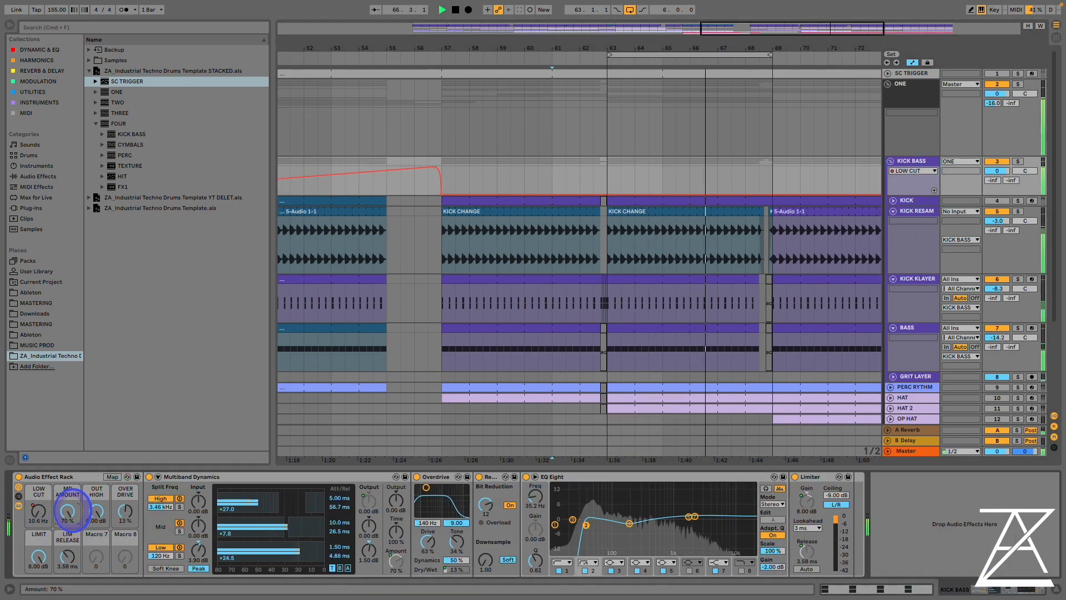
drag(73, 509, 73, 507)
key(space)
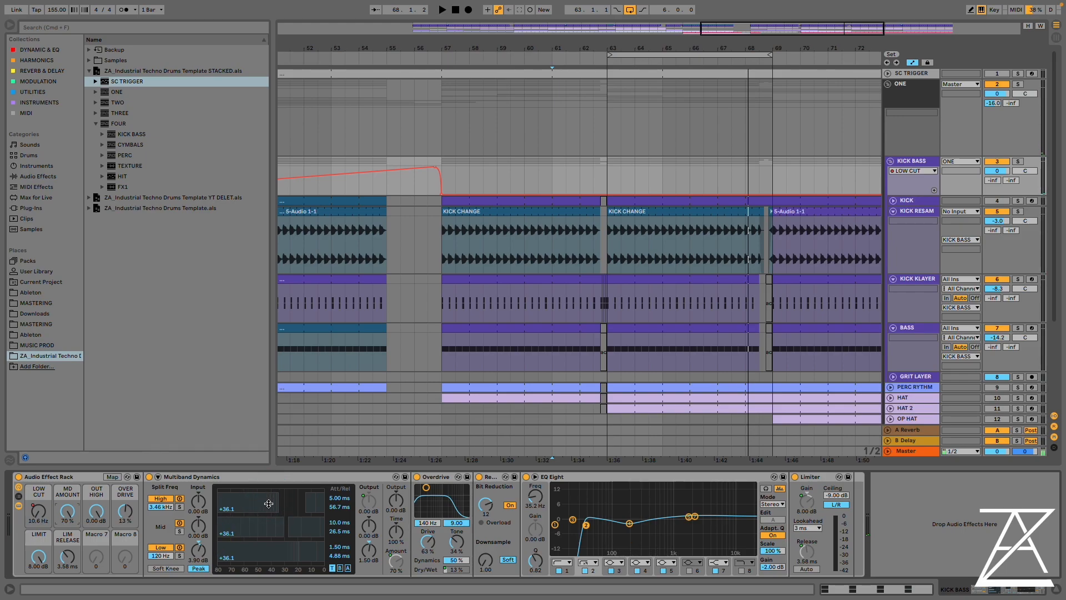
key(space)
mouse_move(72, 508)
mouse_down()
mouse_move(95, 507)
mouse_move(59, 493)
mouse_move(102, 511)
mouse_move(66, 509)
mouse_up()
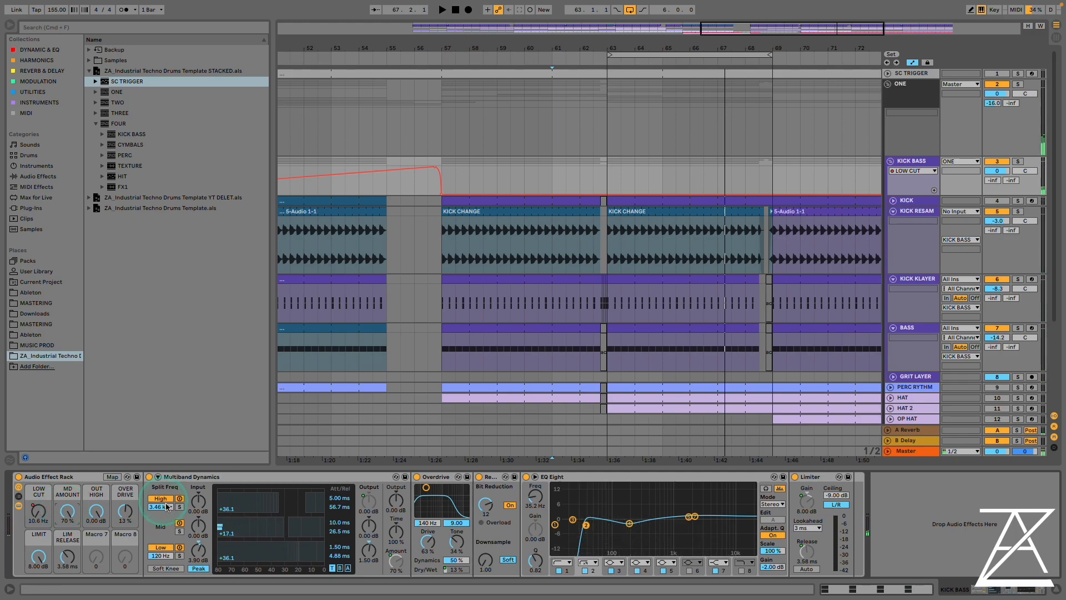
- Fold the ONE group and deactivate it
double_click(743, 47)
click(908, 88)
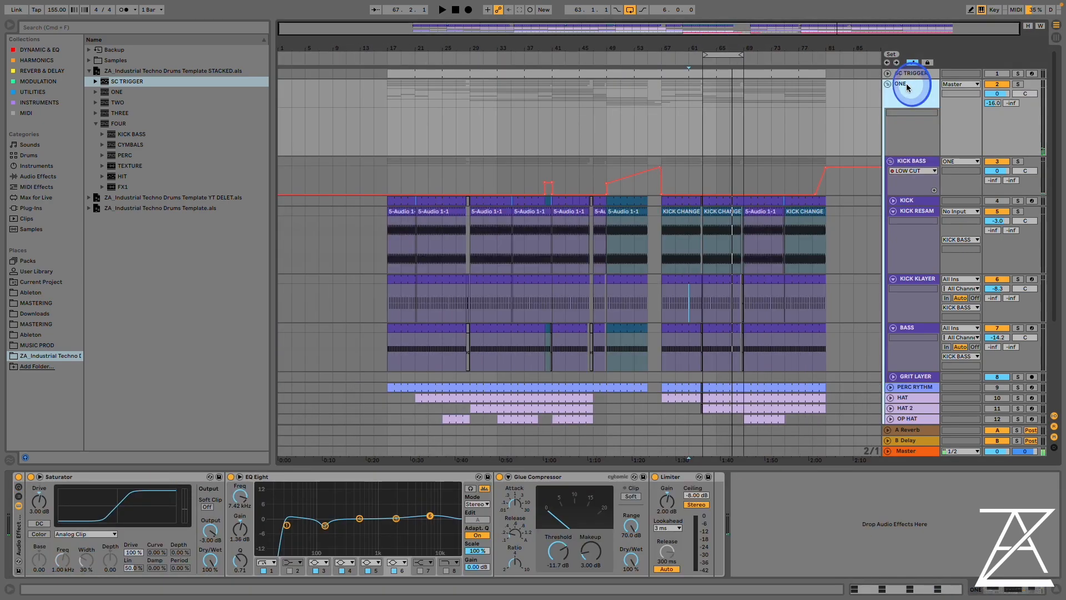
click(888, 84)
click(998, 85)
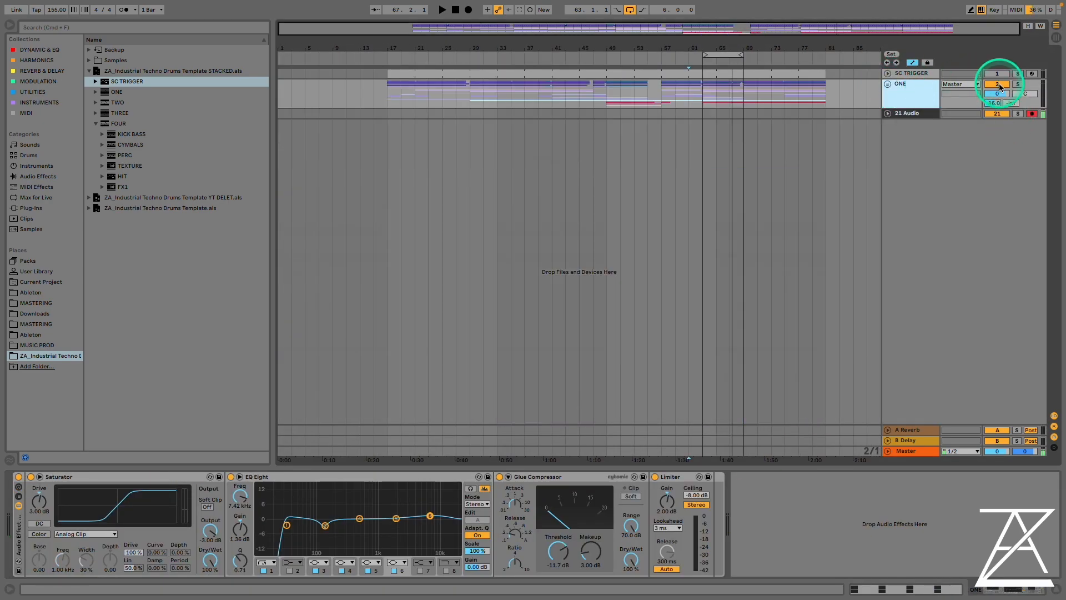
- Import the TWO group from the STACKED template set below the existing tracks and remove the ONE group
click(117, 103)
drag(117, 102, 913, 155)
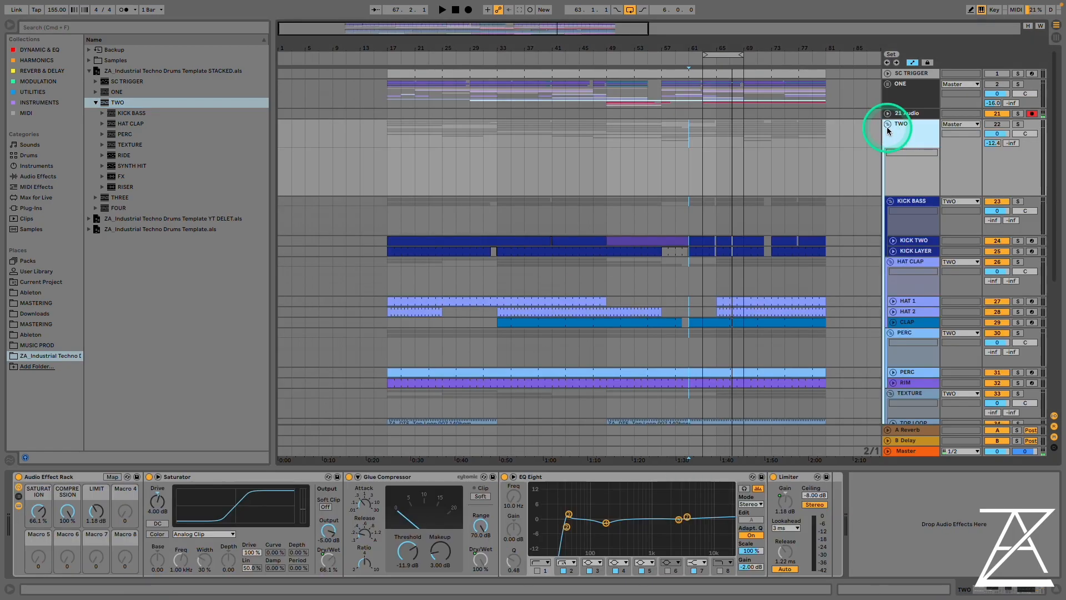
click(888, 124)
click(904, 95)
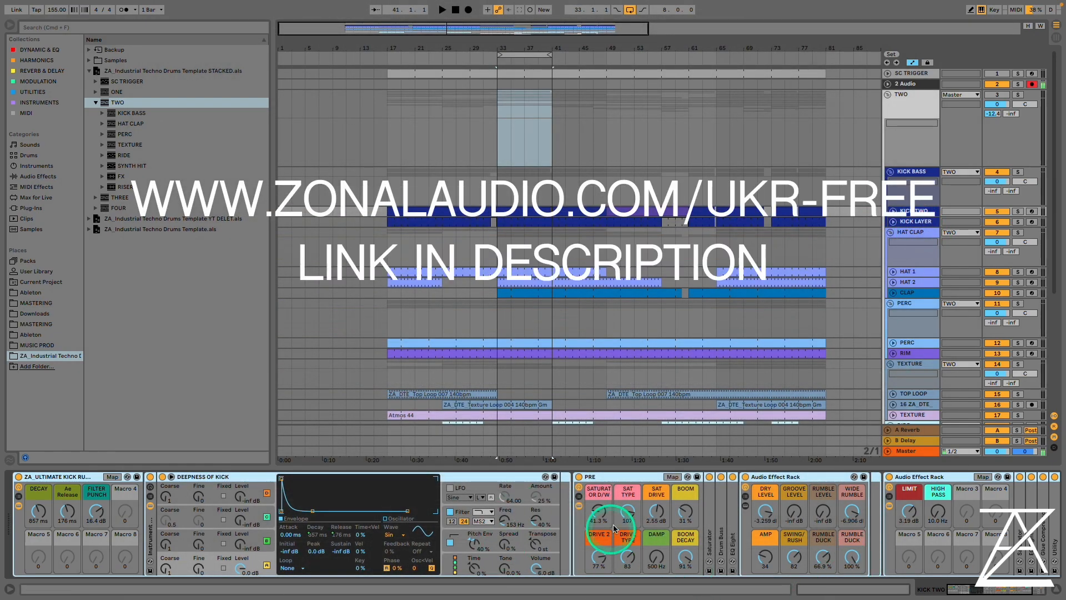
- Inspect the devices on KICK LAYER, the KICK BASS group and KICK TWO, and start playback from bar 33
click(906, 222)
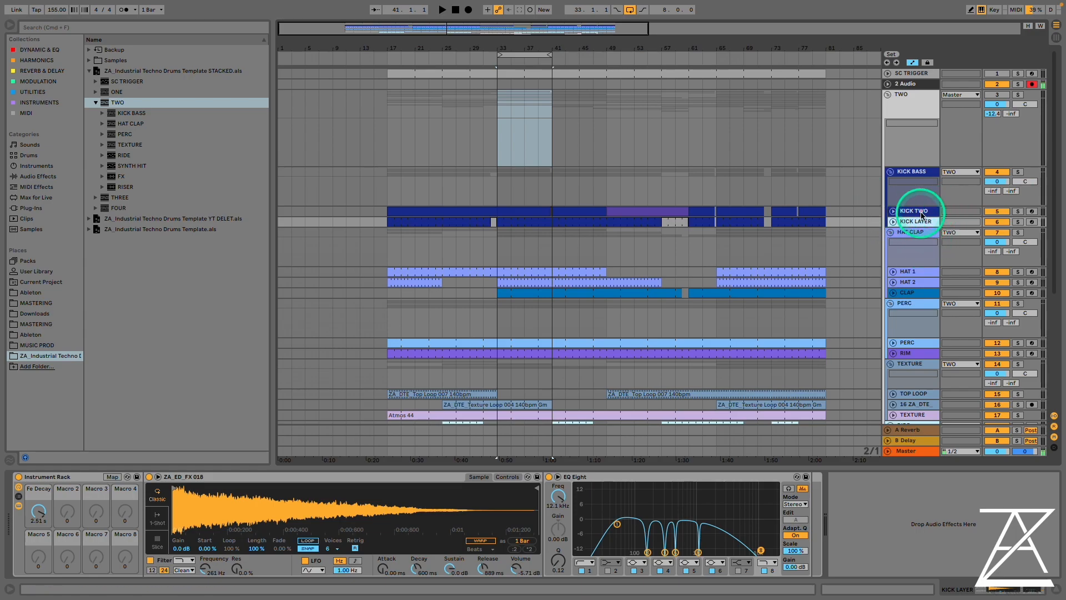
click(920, 213)
click(911, 175)
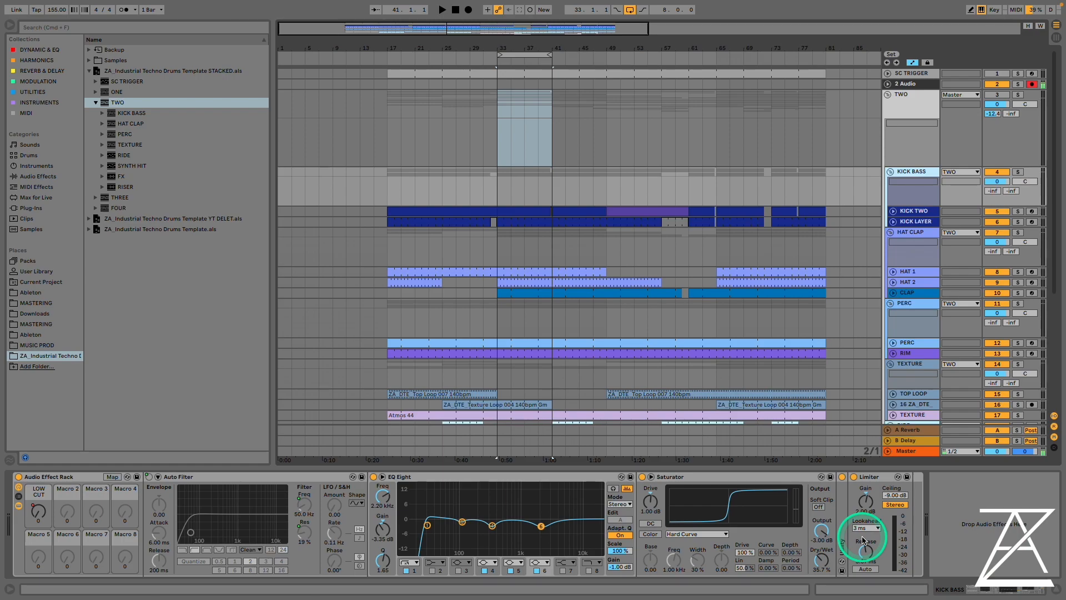
click(911, 211)
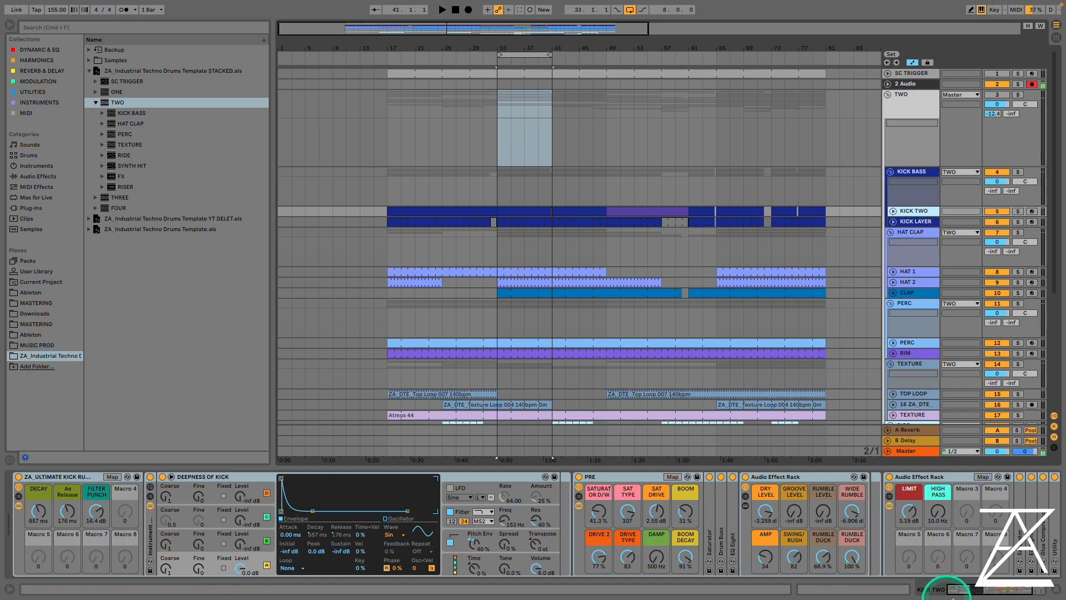
key(space)
key(space)
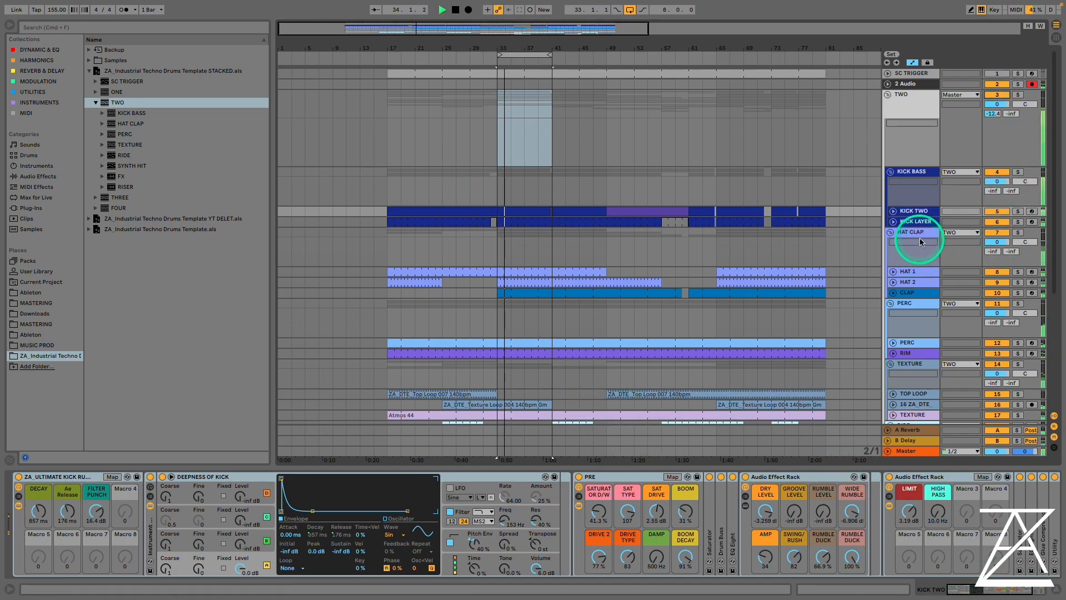
- Fold HAT CLAP, PERC, TEXTURE, RIDE and SYNTH HIT, and deactivate all tracks from HAT CLAP to RISER together
click(900, 238)
click(890, 232)
click(890, 243)
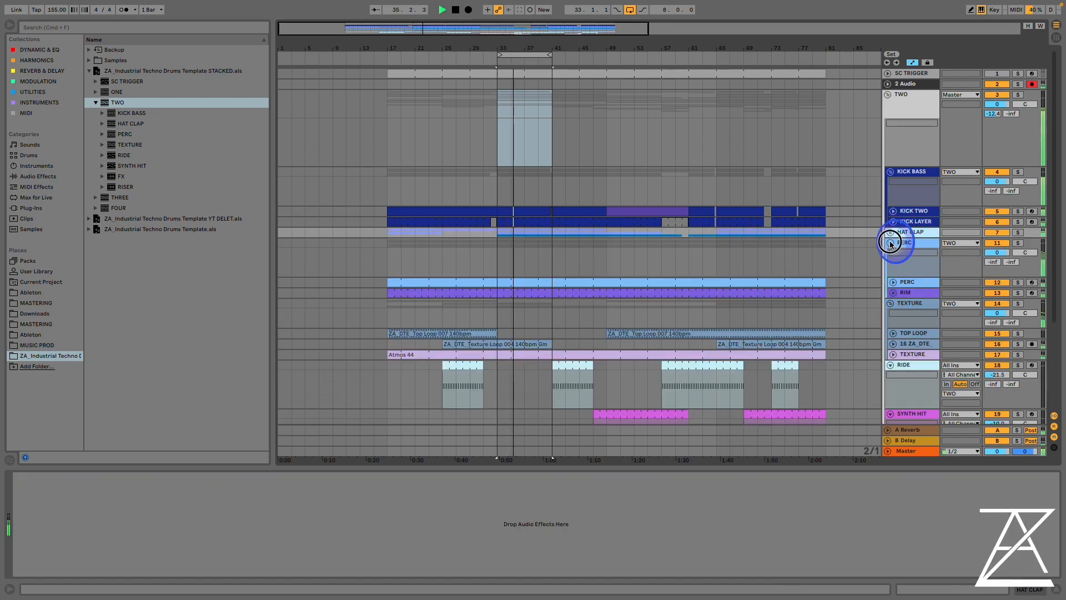
click(890, 253)
click(891, 264)
click(890, 264)
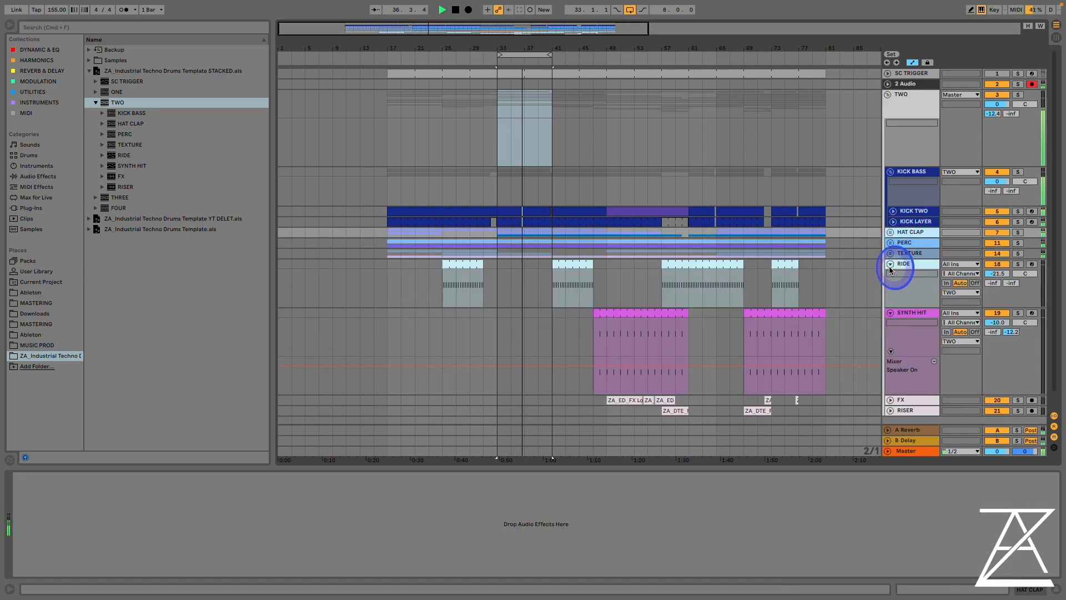
click(890, 264)
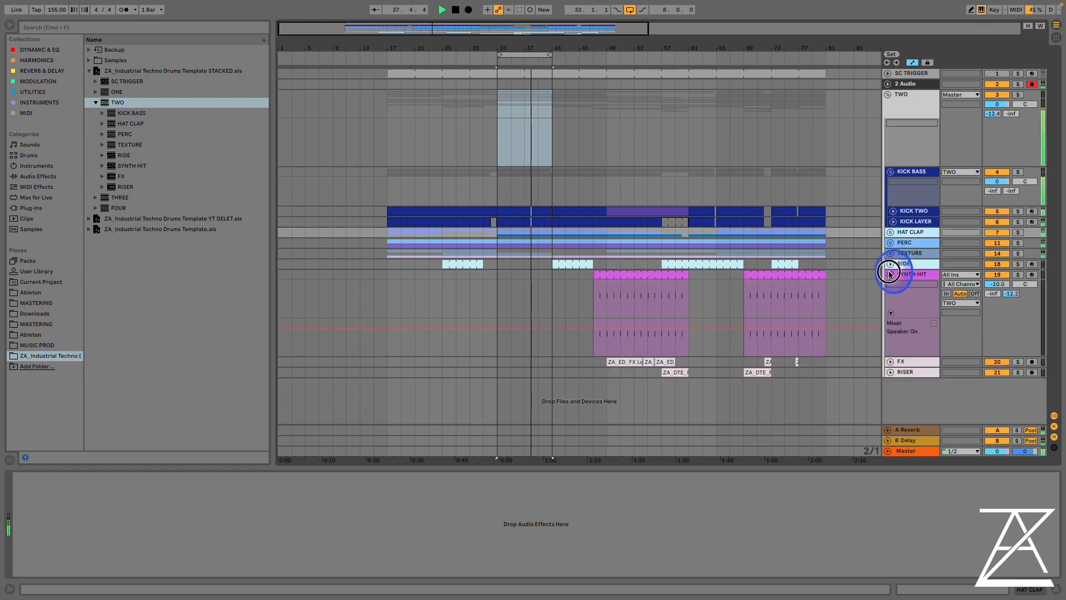
click(890, 274)
click(921, 296)
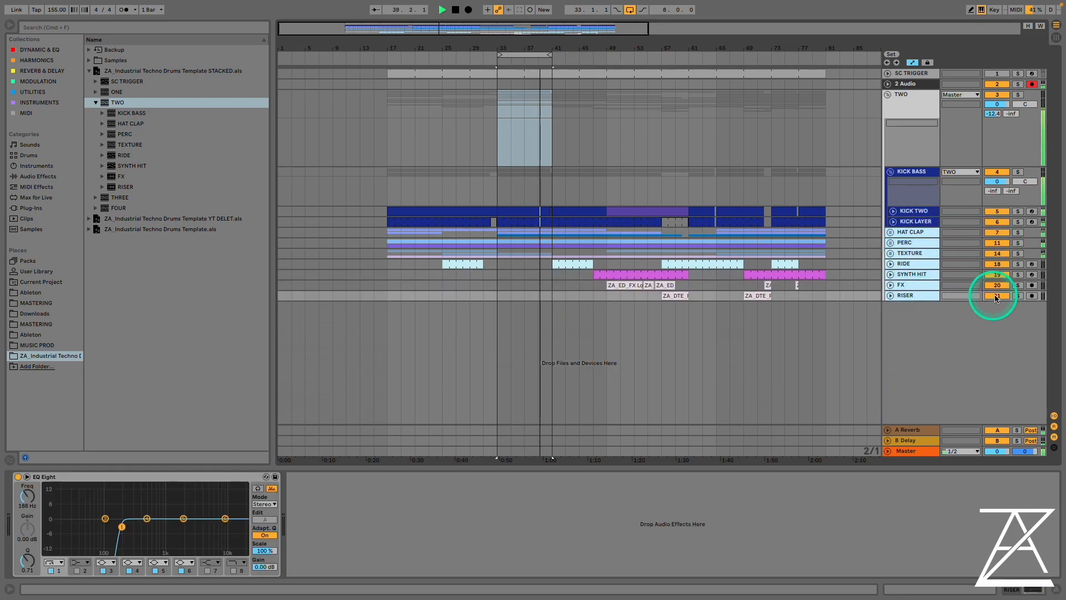
- Unfold the KICK LAYER and KICK TWO tracks and play from bar 33 with KICK TWO's devices shown
click(892, 220)
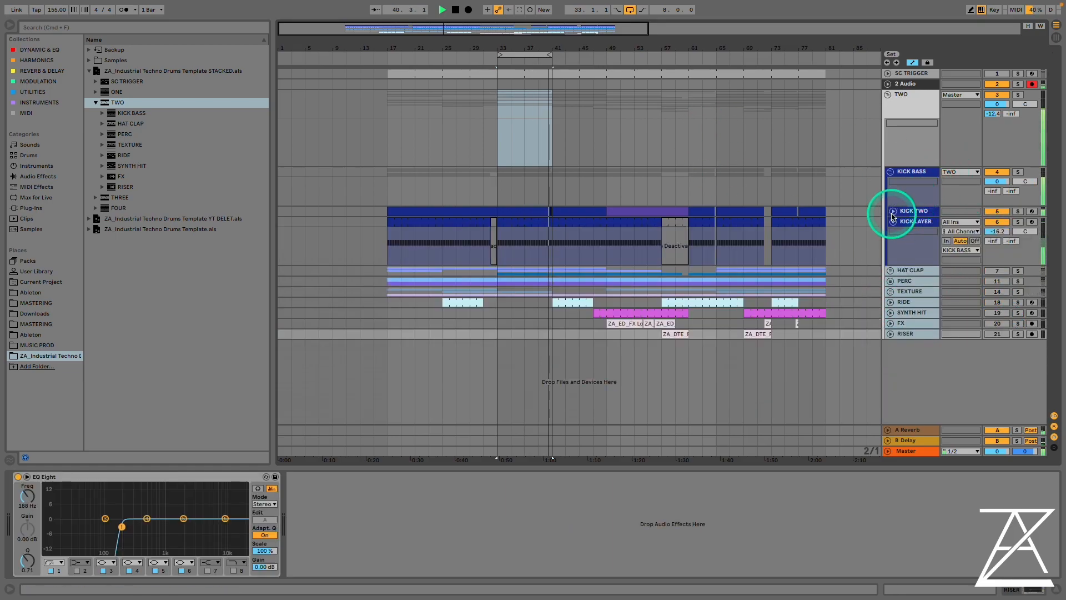
click(892, 214)
click(498, 10)
drag(518, 47, 524, 47)
click(910, 211)
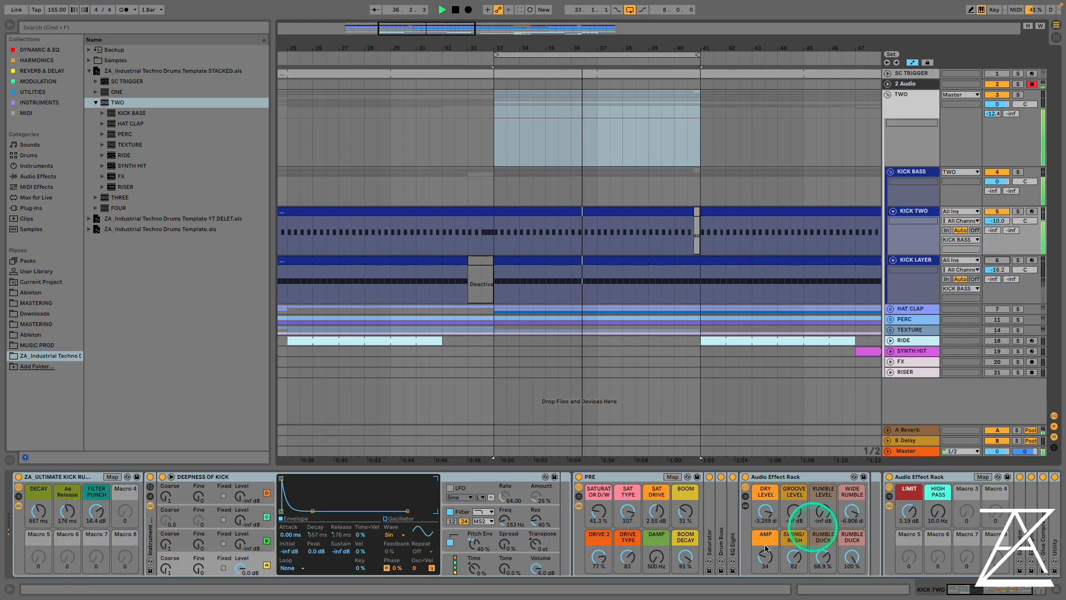
key(space)
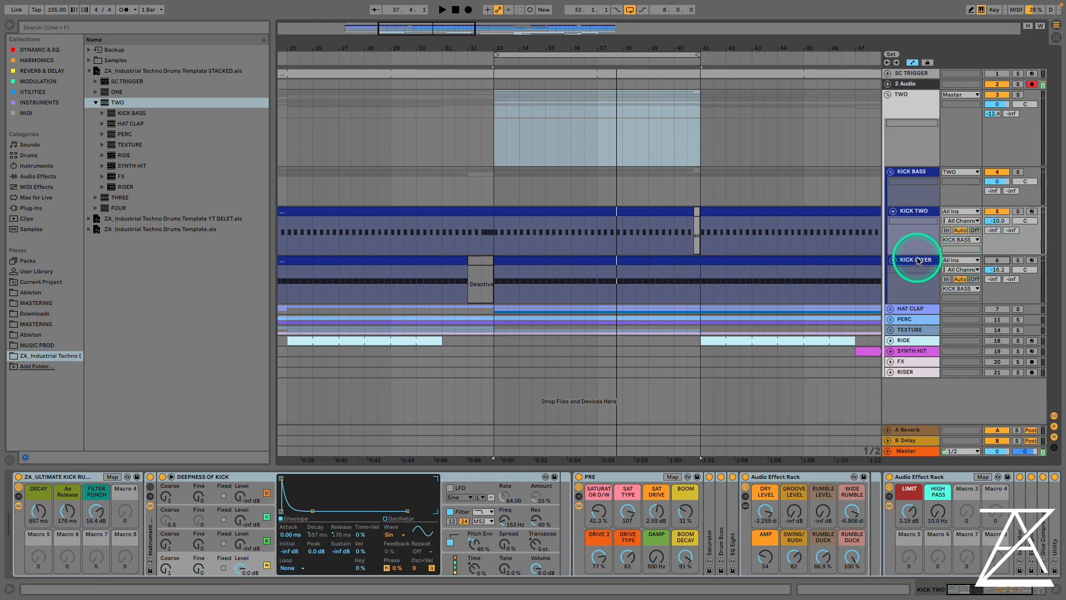
- Audition the GROOVE LEVEL macro in KICK TWO's Audio Effect Rack by adjusting it between playback passes
key(space)
mouse_move(797, 513)
mouse_down()
mouse_move(797, 504)
mouse_move(825, 513)
mouse_move(795, 517)
mouse_move(823, 522)
mouse_move(792, 517)
mouse_up()
key(space)
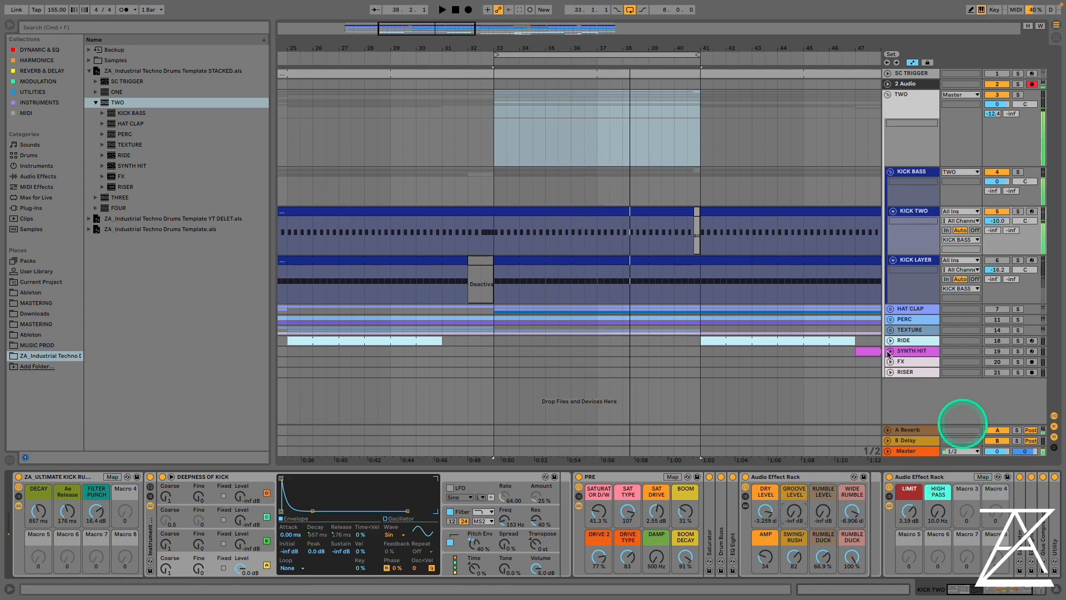
- Show KICK LAYER's devices, display its filter envelope, and bypass and re-enable the filter during playback
click(901, 262)
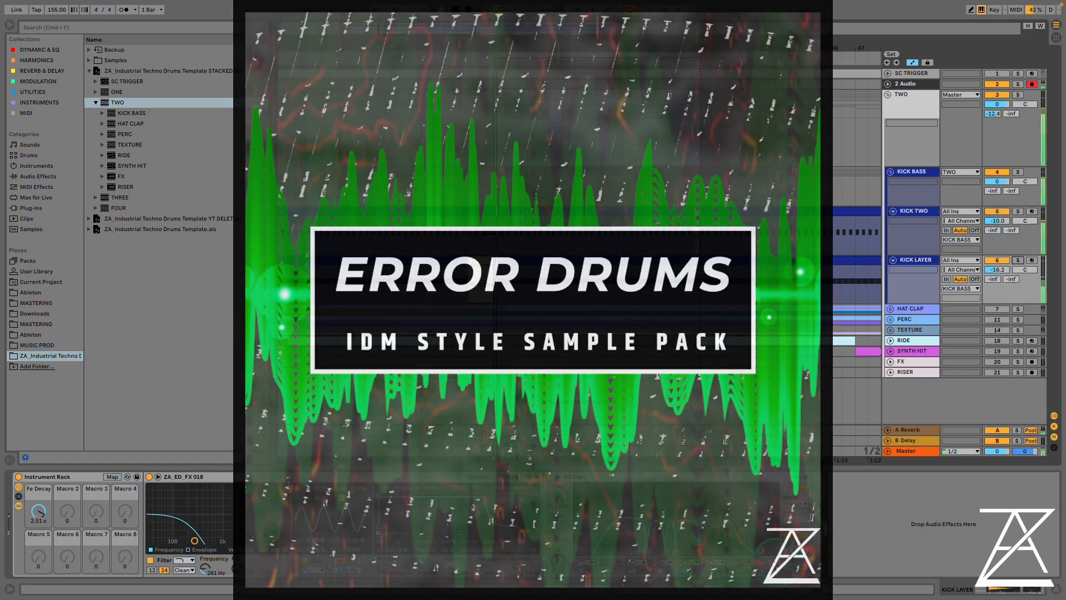
click(1016, 260)
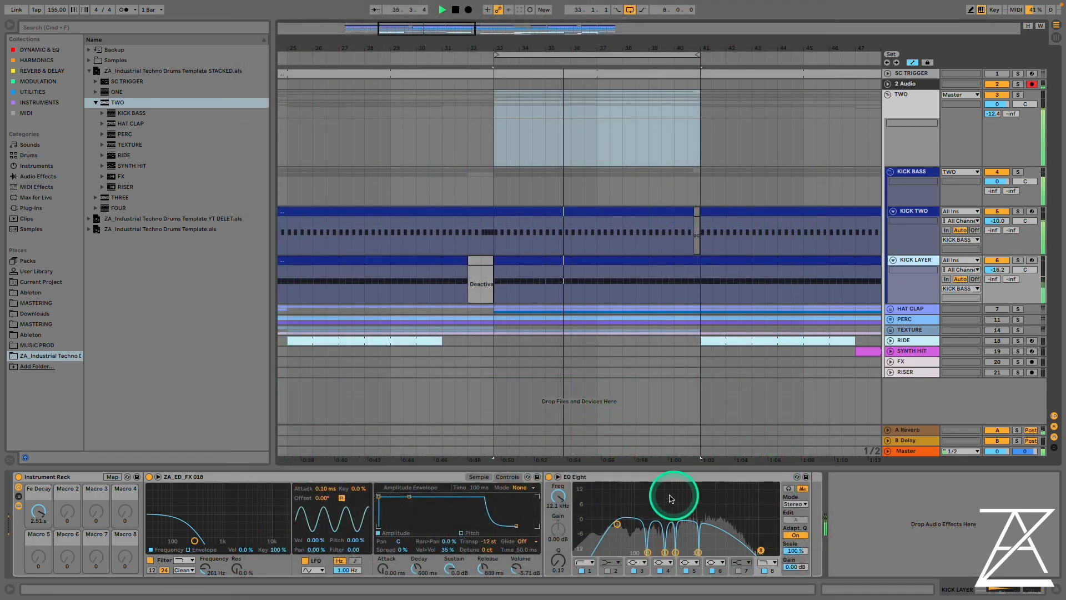
click(201, 549)
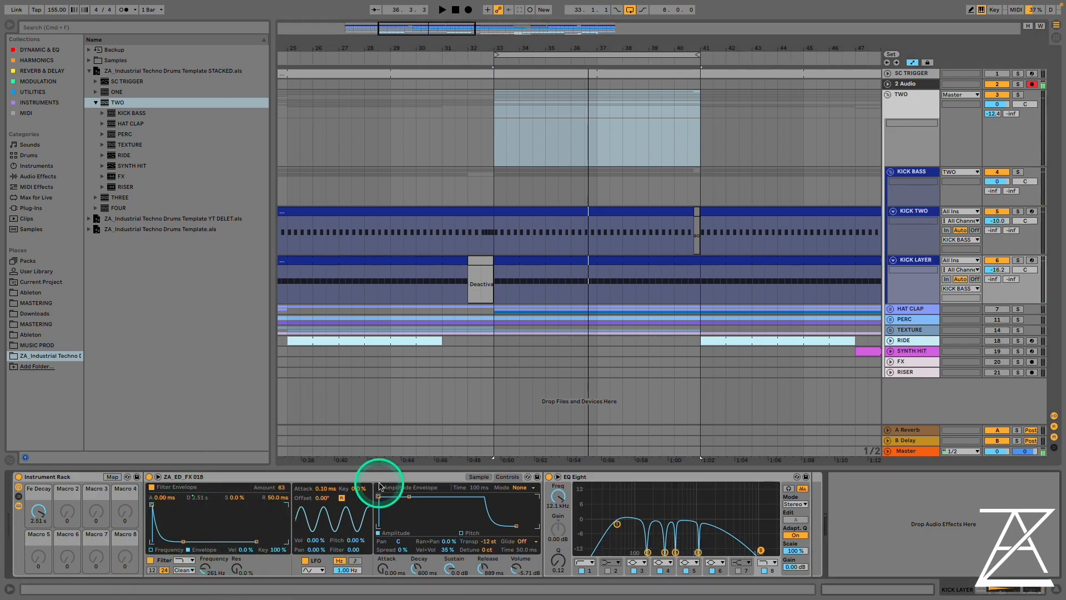
click(150, 561)
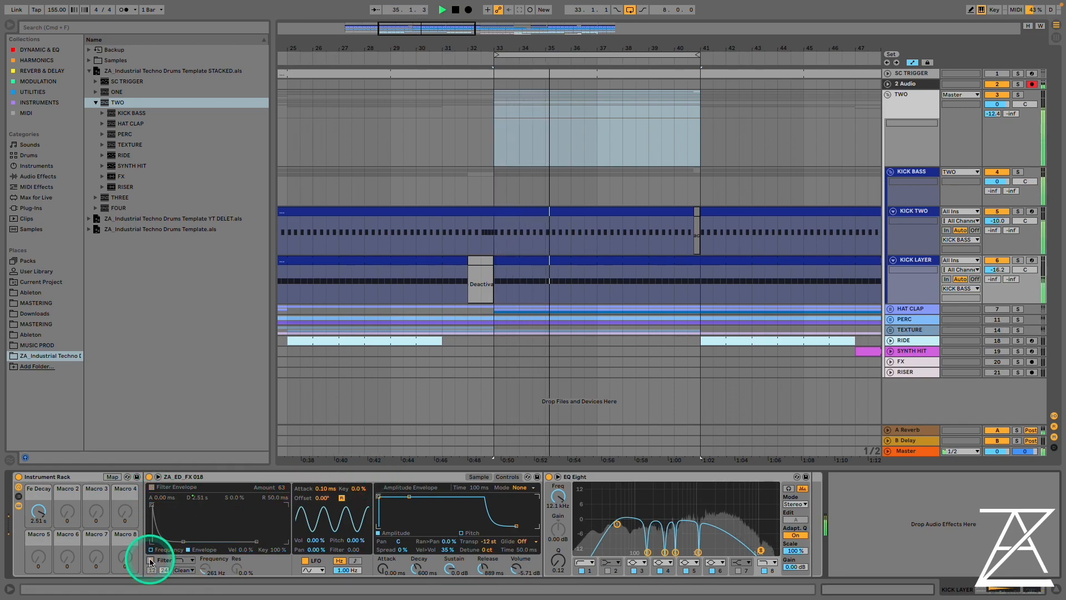
click(149, 561)
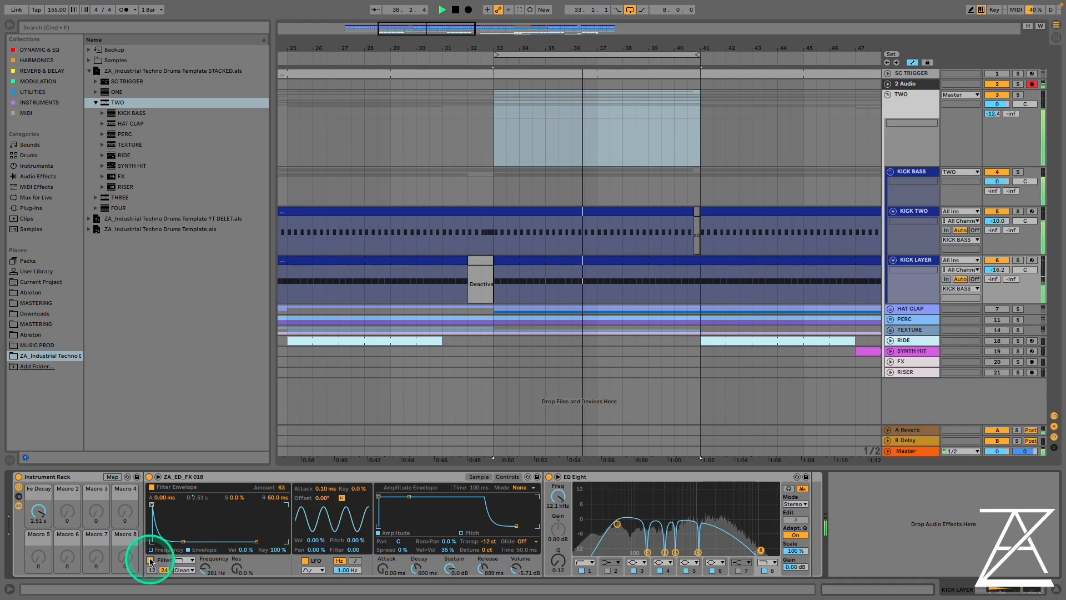
- Examine the notch bands in KICK LAYER's EQ Eight and compare playback using KICK TWO's activator
drag(639, 501, 704, 561)
click(996, 213)
key(space)
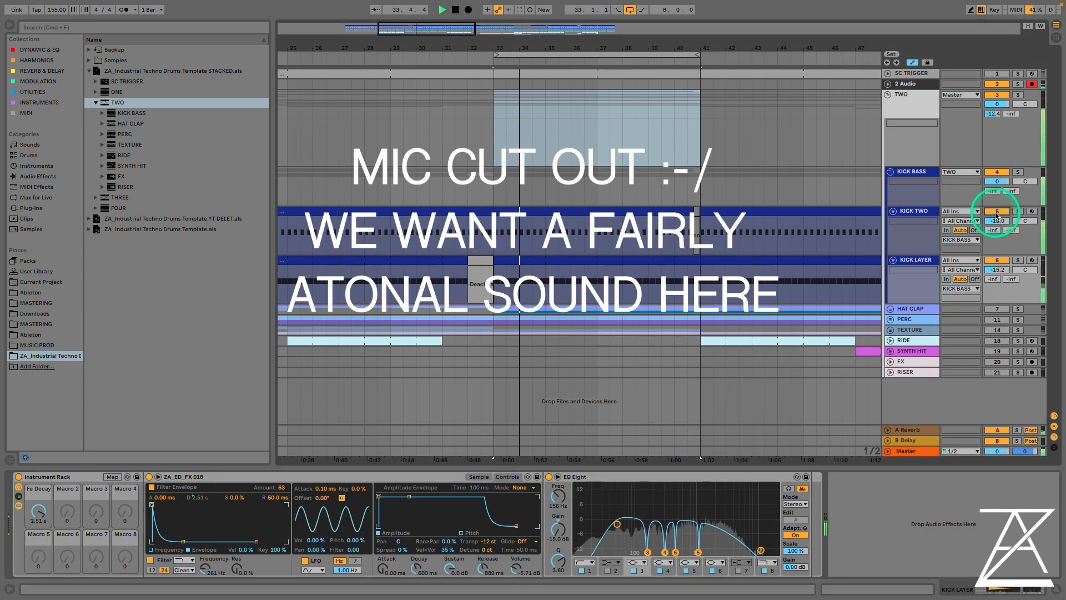
- Show the KICK BASS group's devices, compare playback with its LOW CUT rack bypassed and enabled, and inspect the EQ Eight dips
click(916, 173)
key(space)
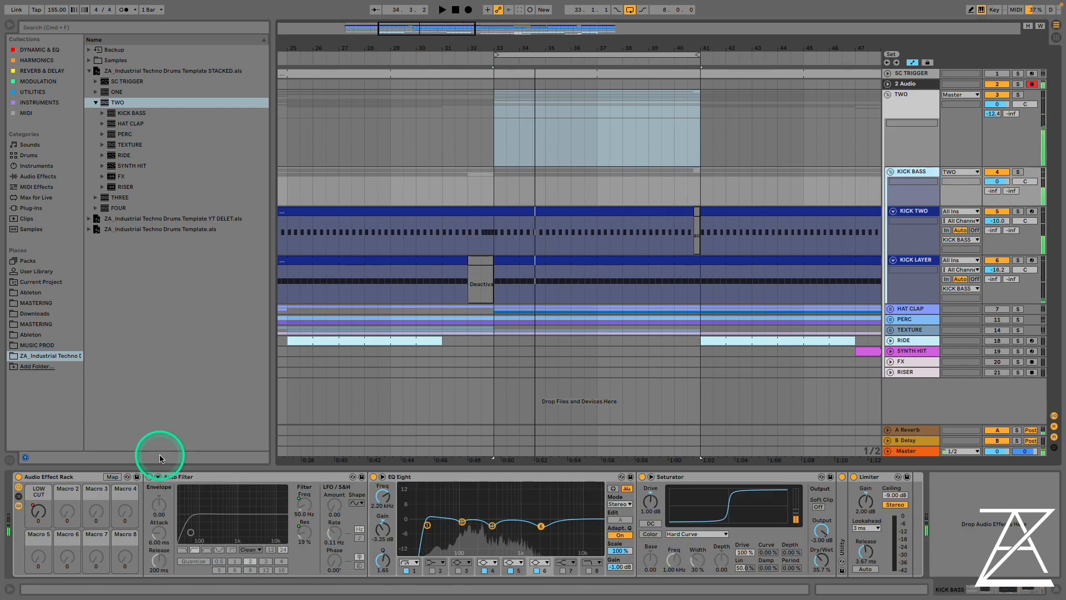
key(space)
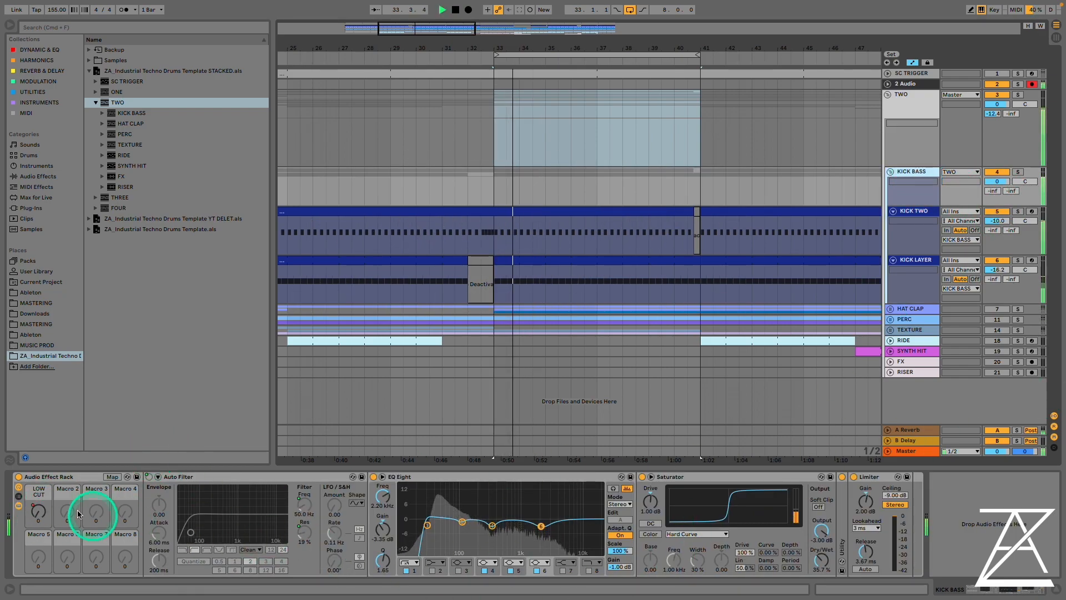
click(18, 476)
click(19, 477)
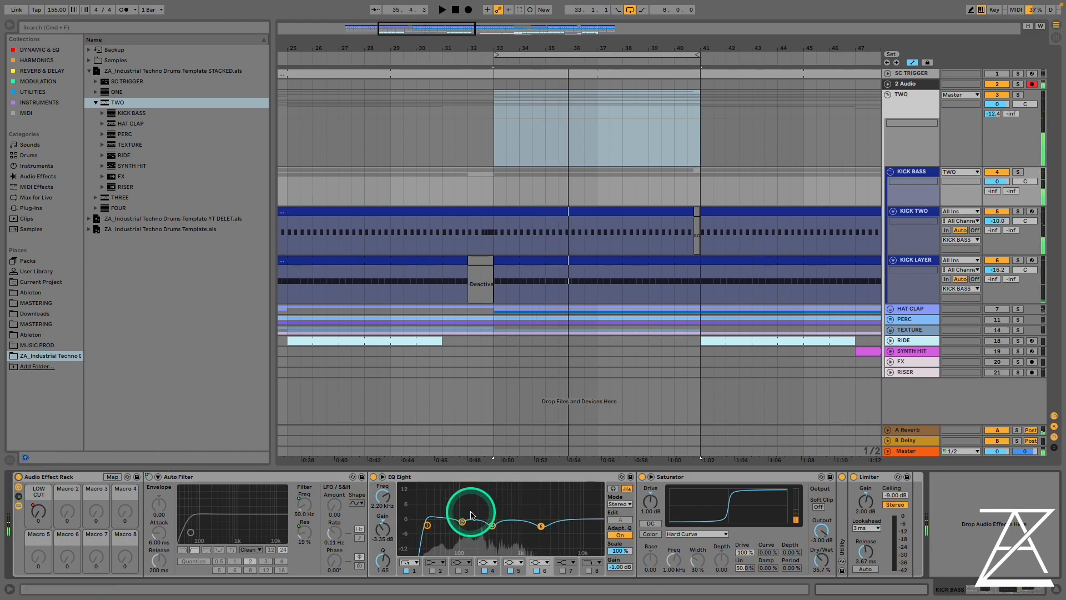
click(493, 525)
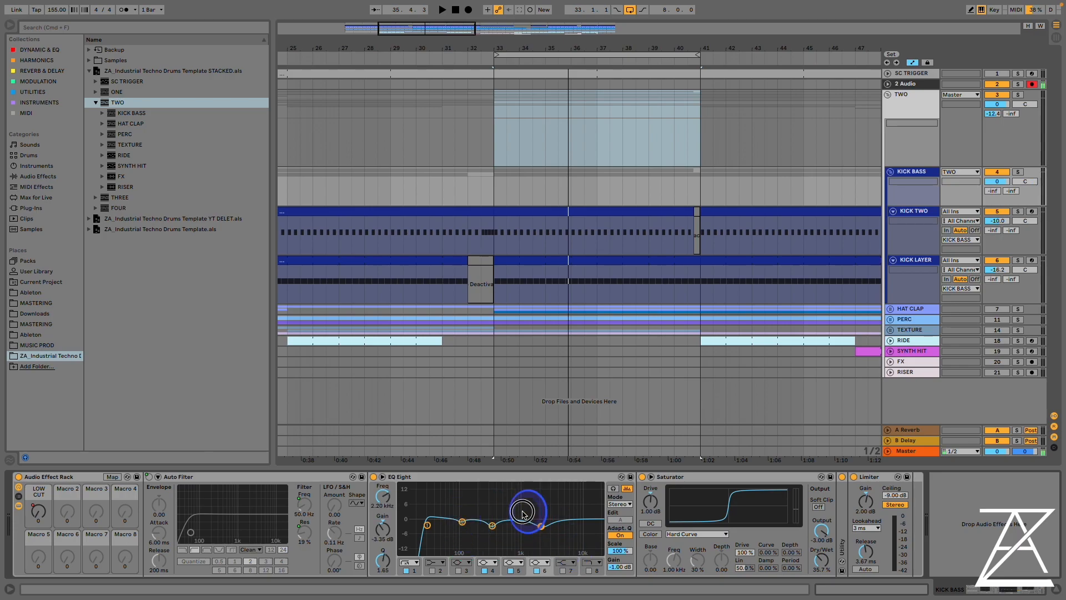
- Vary the Dry/Wet of the KICK BASS group's Saturator during playback, raising it to 40.5% and lowering it to 29.4%
click(684, 483)
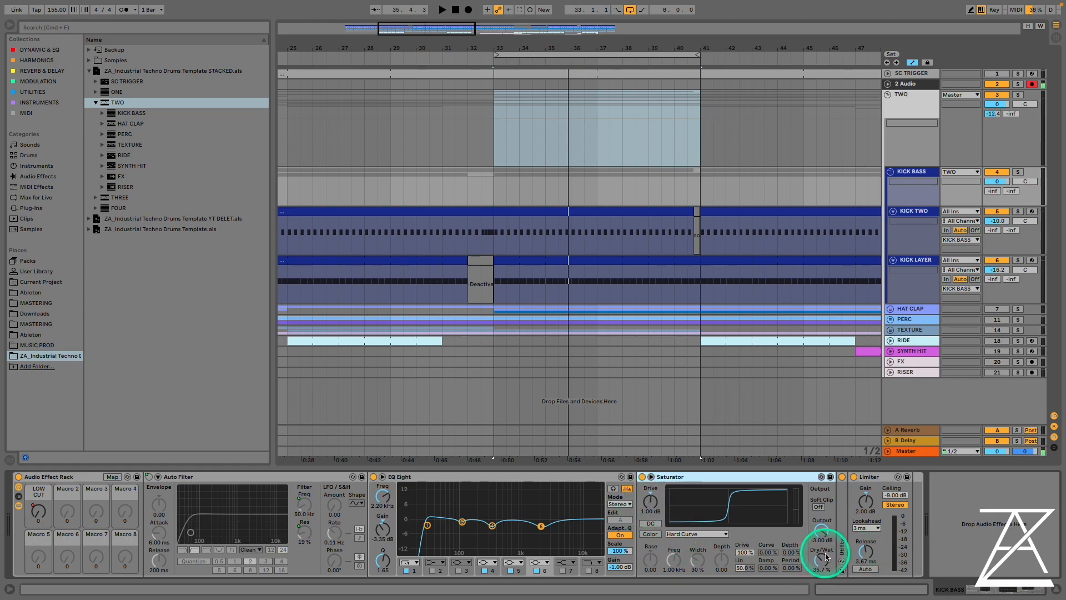
drag(821, 565, 822, 563)
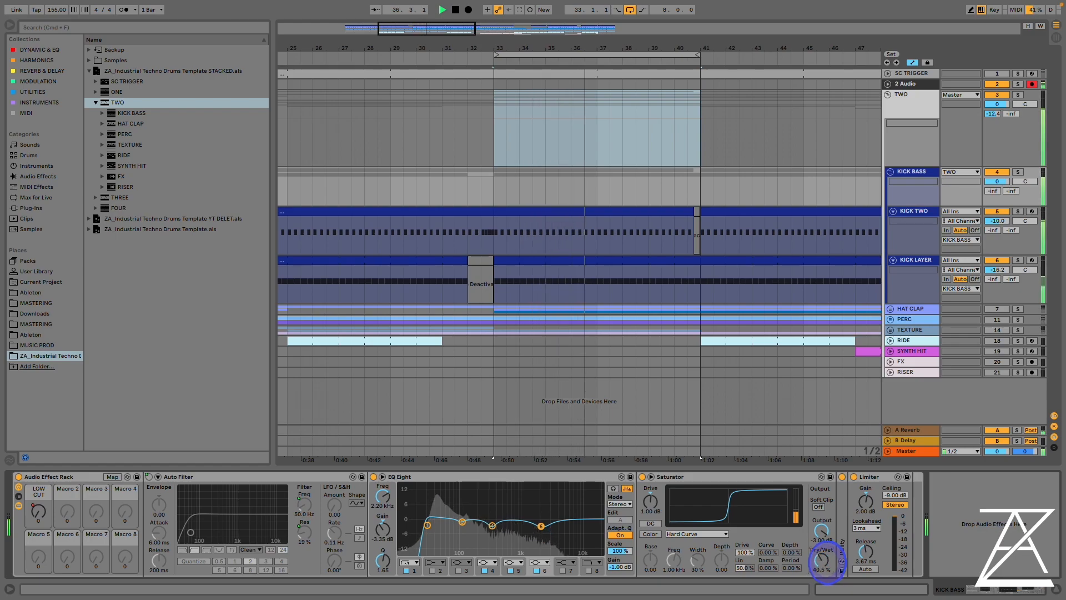
drag(822, 563, 824, 572)
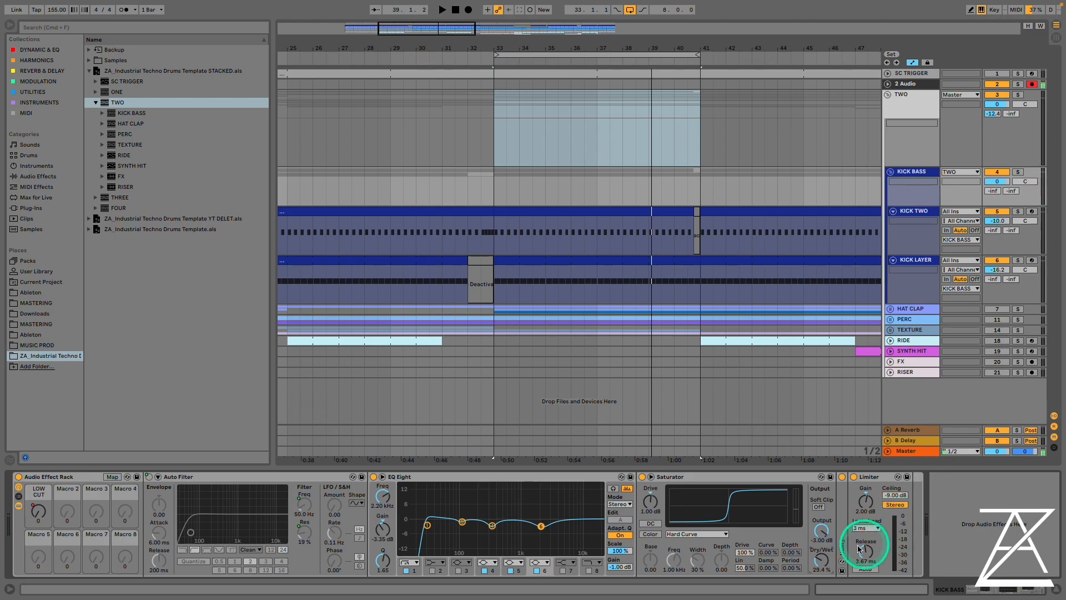
key(space)
drag(825, 562, 823, 566)
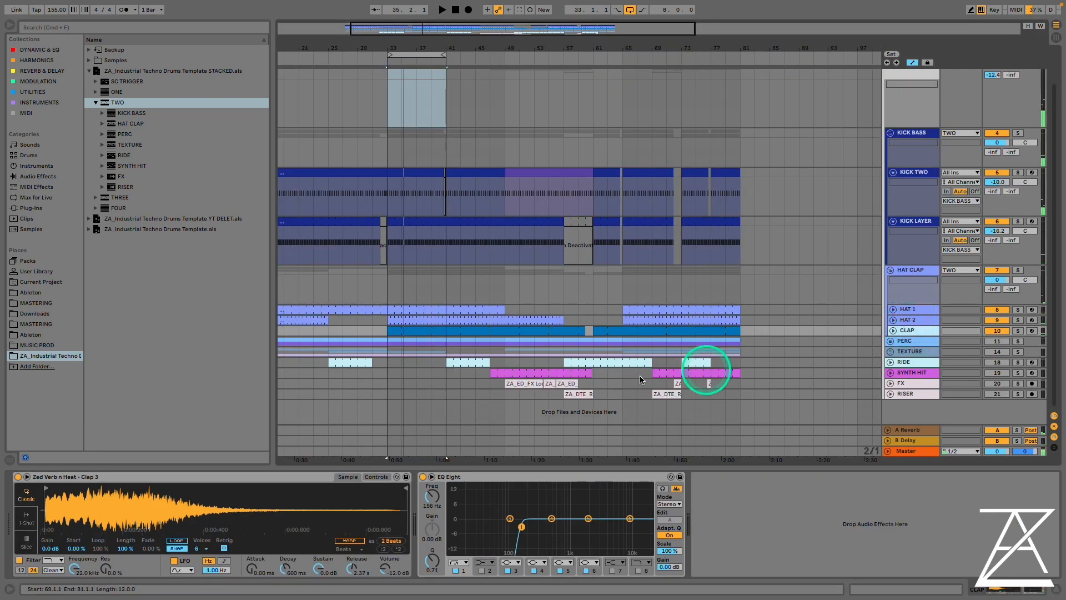
- Unfold the PERC group, inspect CLAP's sample and EQ Eight, and toggle CLAP's solo on and off
click(888, 343)
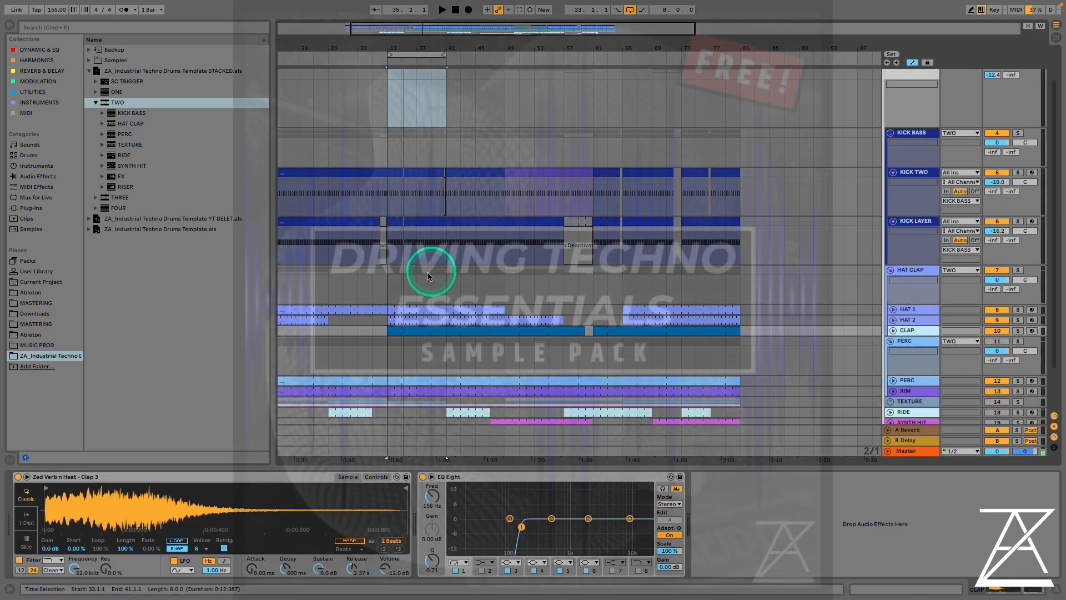
click(908, 333)
click(67, 503)
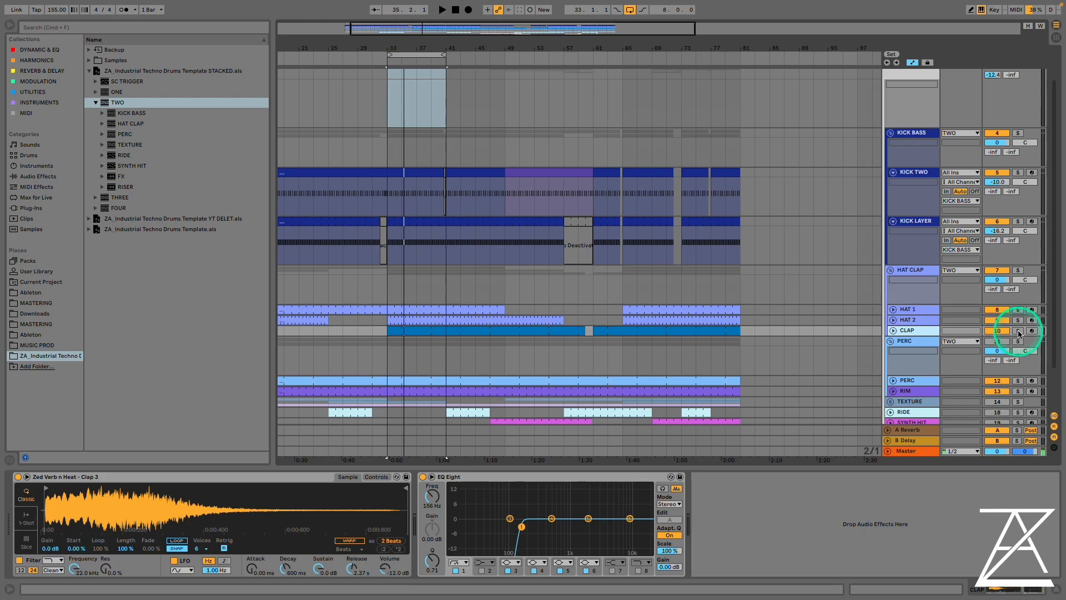
click(1018, 331)
click(1019, 332)
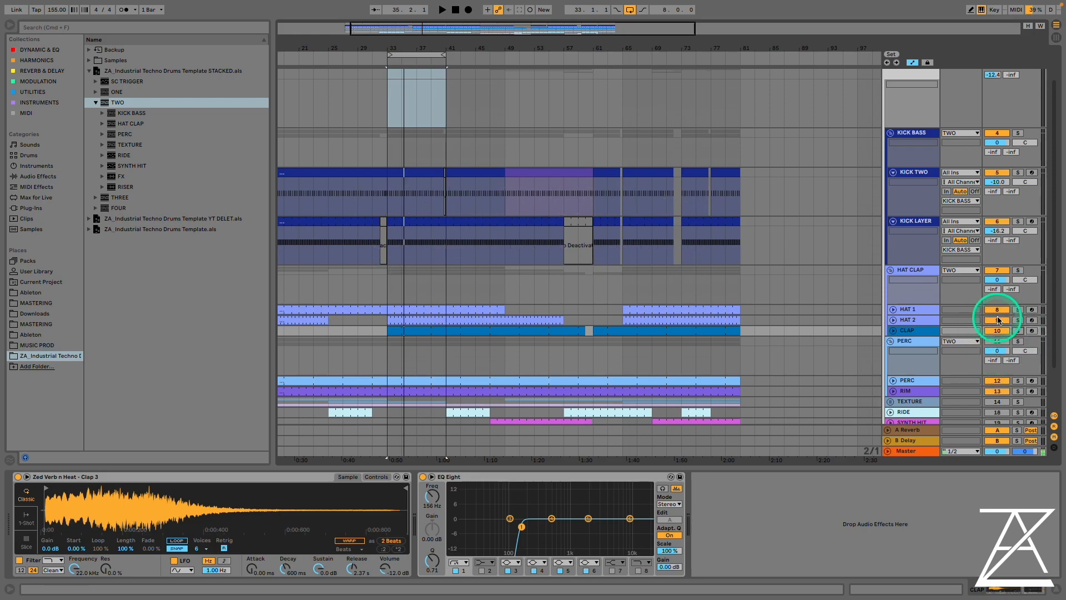
- Play CLAP with the KICK BASS group, KICK TWO and KICK LAYER deactivated, and reactivate these three tracks
click(996, 135)
key(space)
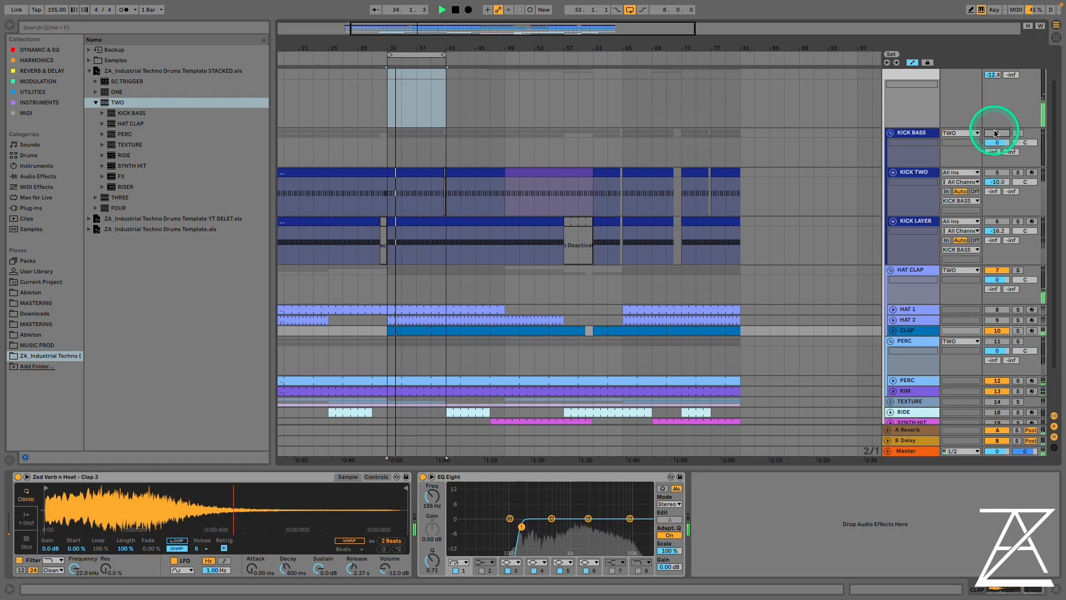
drag(996, 134, 993, 214)
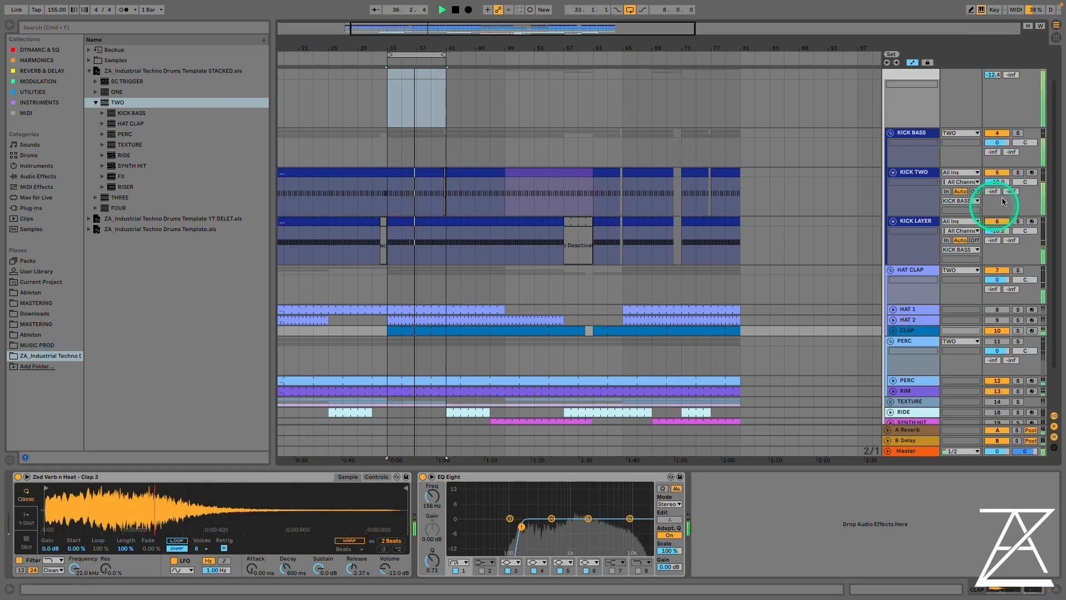
- Show the PERC group's devices, stop playback, and unfold the PERC and RIM tracks inside the group
click(905, 340)
key(space)
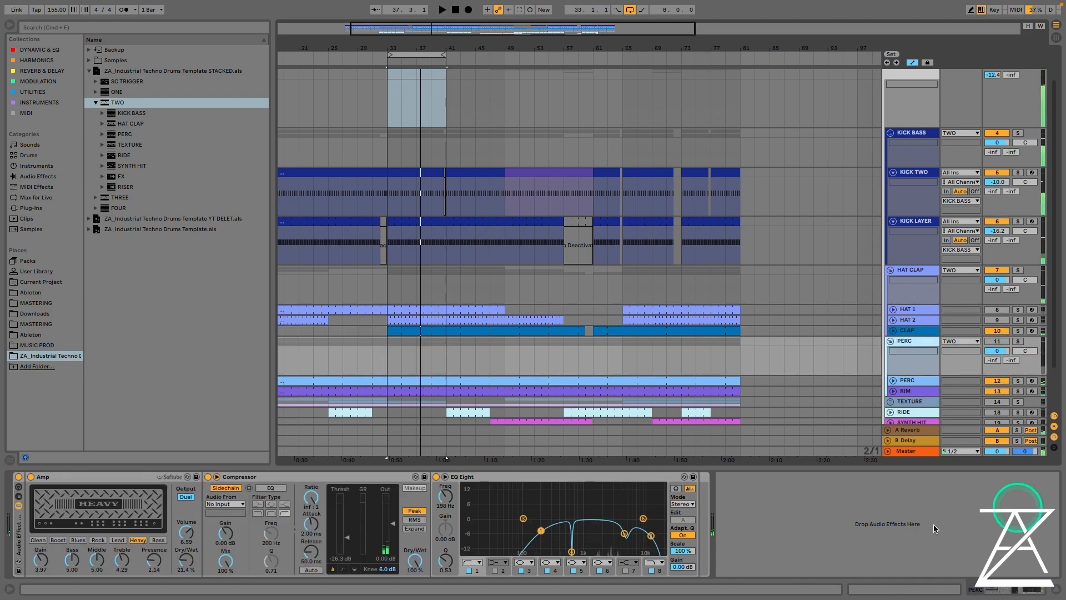
scroll(702, 357, down, 3)
click(893, 341)
click(892, 330)
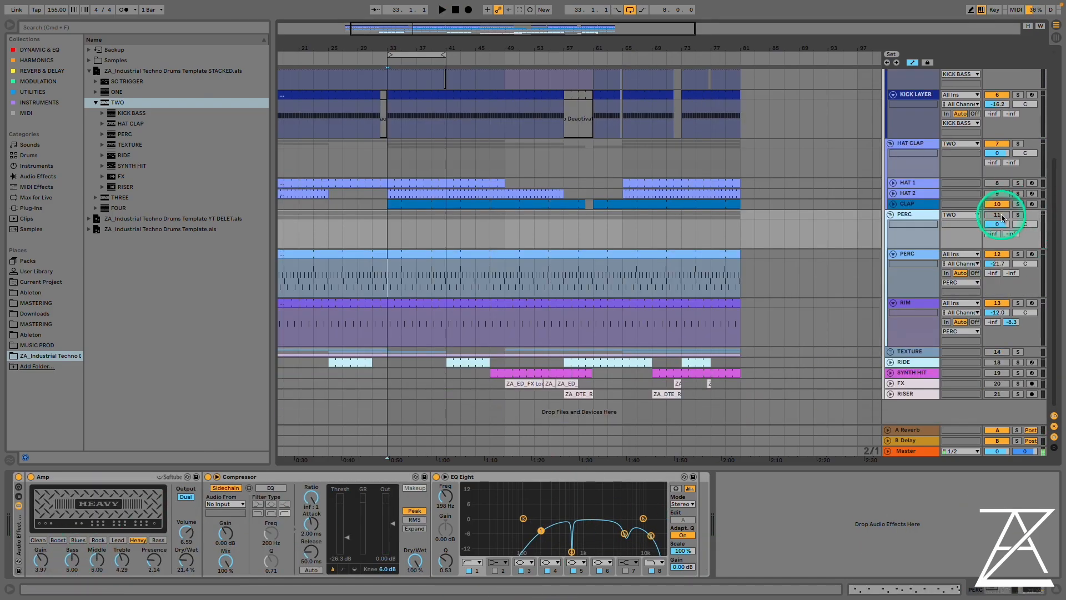
- Activate the PERC group during playback, reactivate HAT 1, HAT 2 and CLAP, and deactivate the HAT CLAP group
click(1000, 215)
key(space)
click(999, 203)
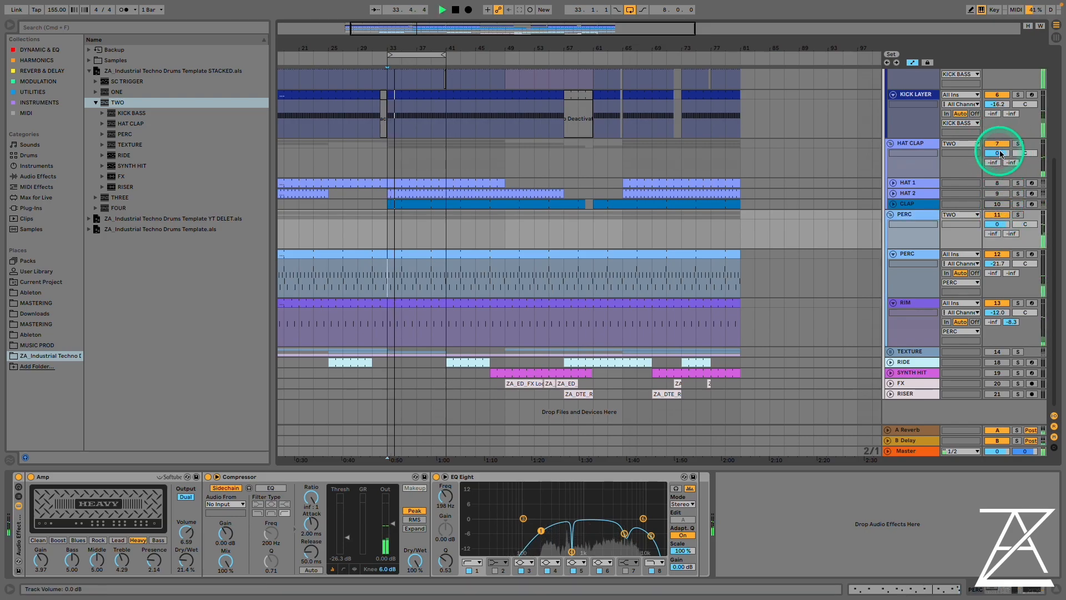
click(996, 183)
click(996, 193)
click(998, 203)
click(998, 144)
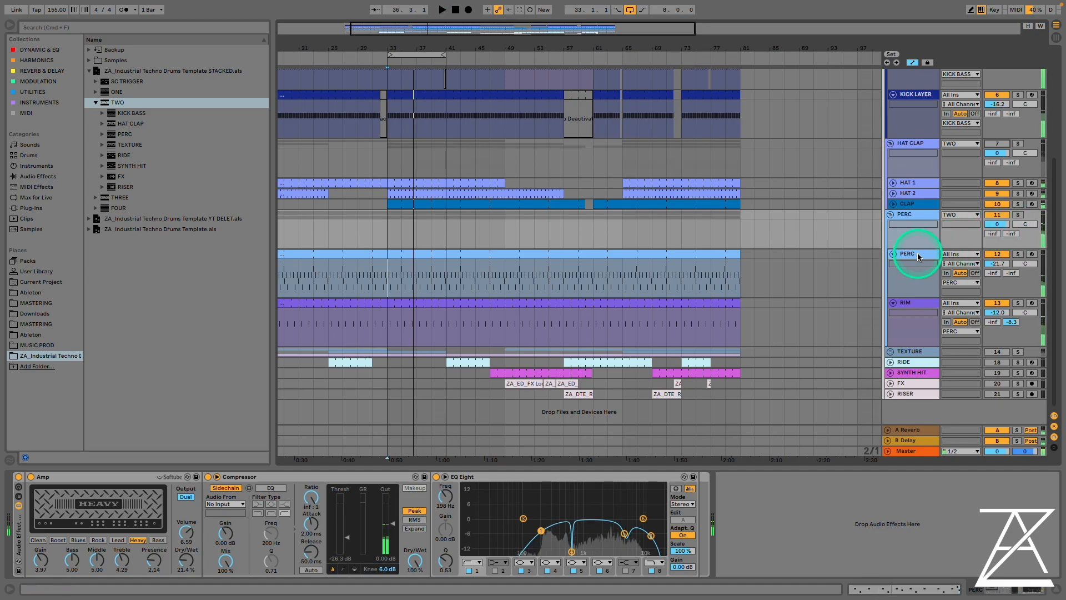
- Inspect the PERC track's Drum Rack and the notes in its MIDI clip, and return to its device chain
click(919, 257)
click(501, 388)
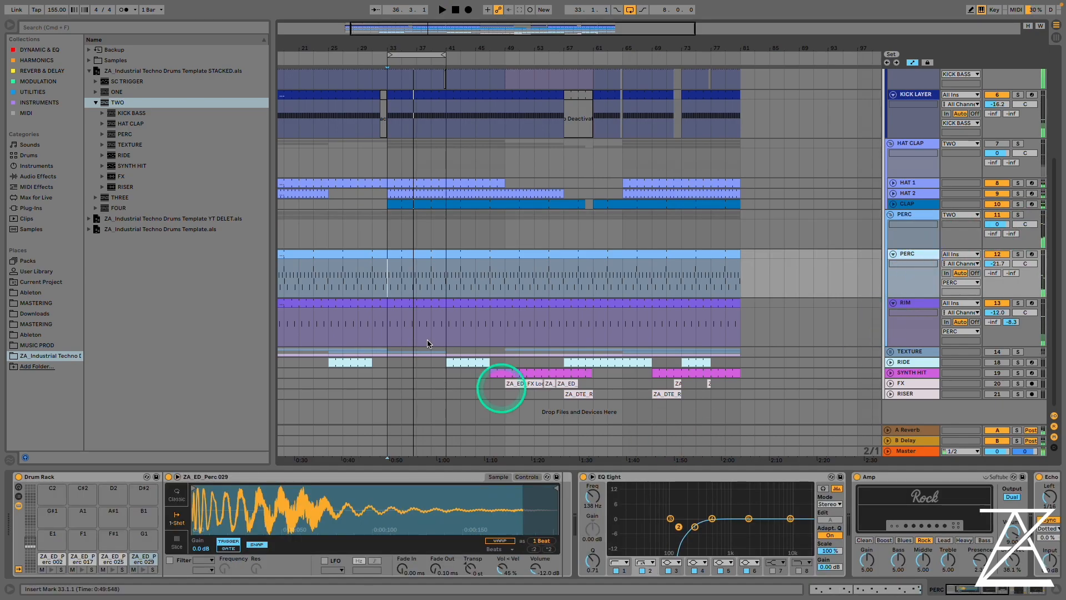
double_click(417, 253)
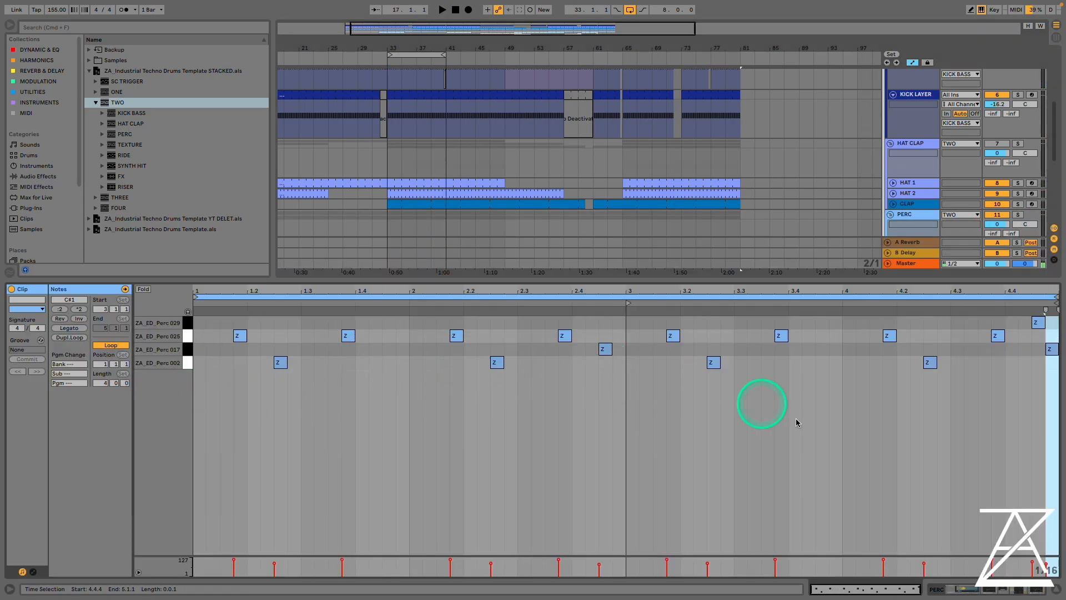
click(974, 587)
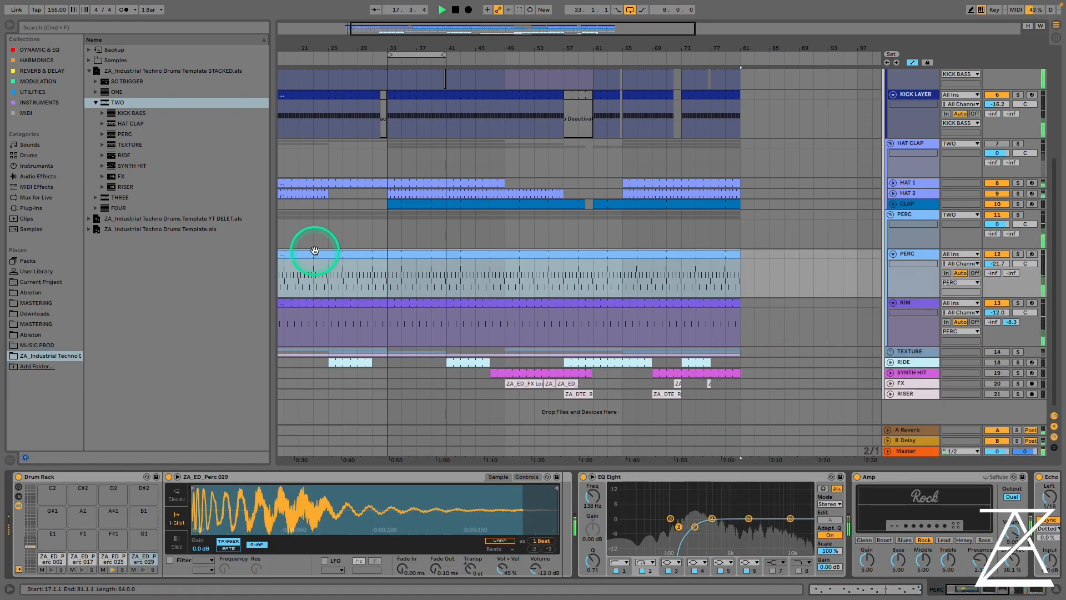
- Audition the PERC track from bar 33 with its Amp, Echo and final EQ Eight bypassed, and re-enable these devices
click(385, 272)
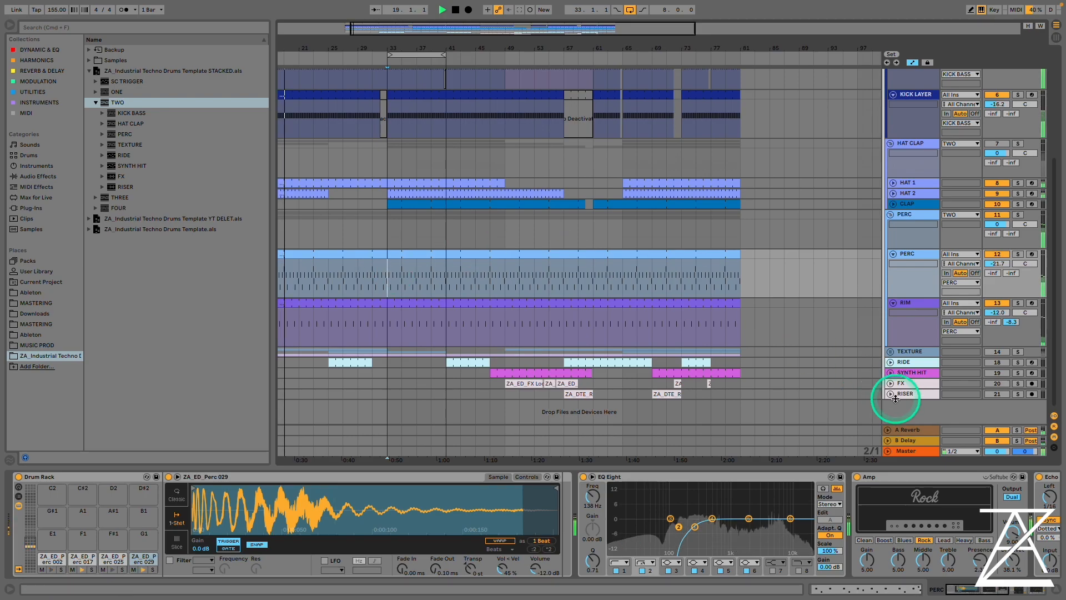
scroll(943, 575, right, 10)
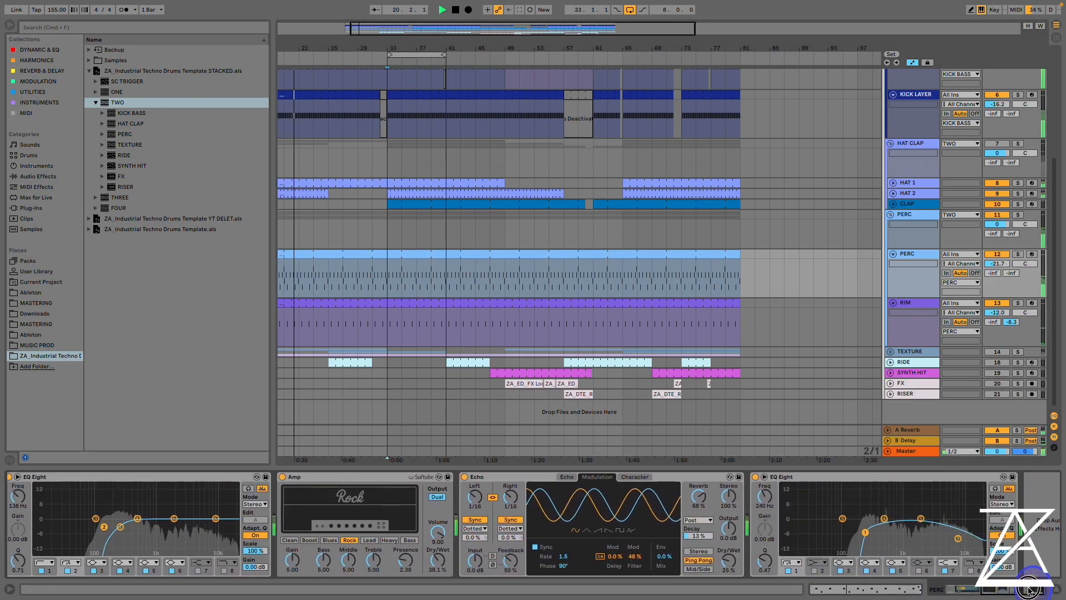
key(space)
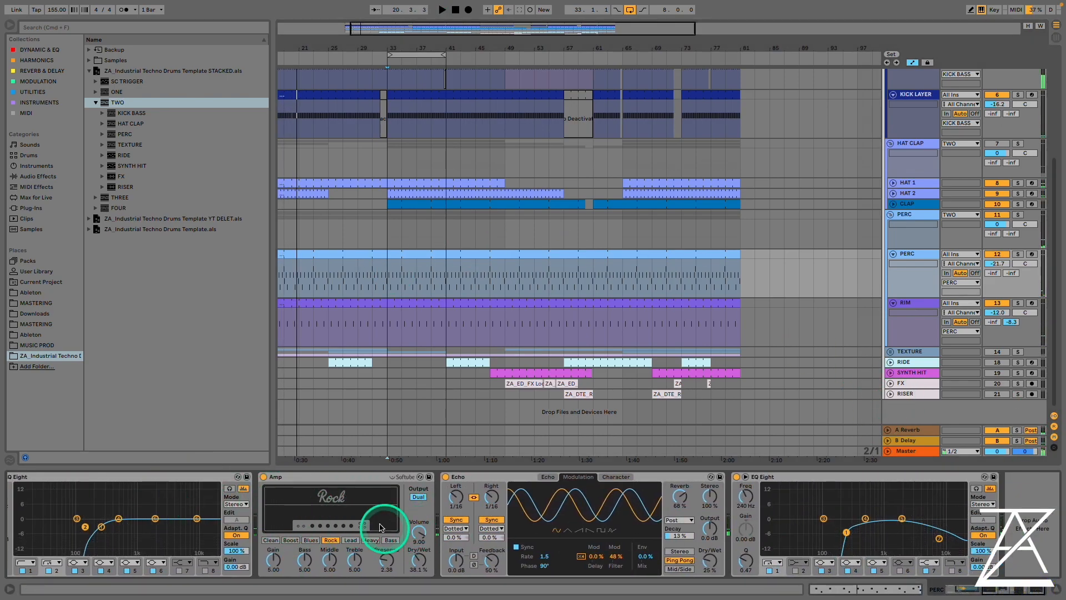
click(446, 476)
click(263, 477)
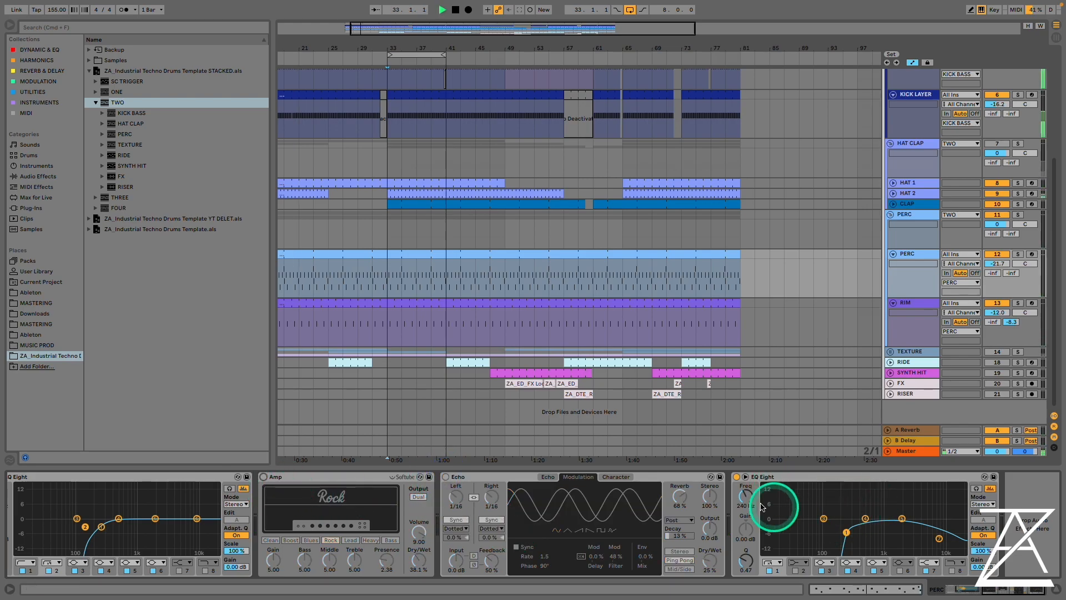
key(space)
click(736, 476)
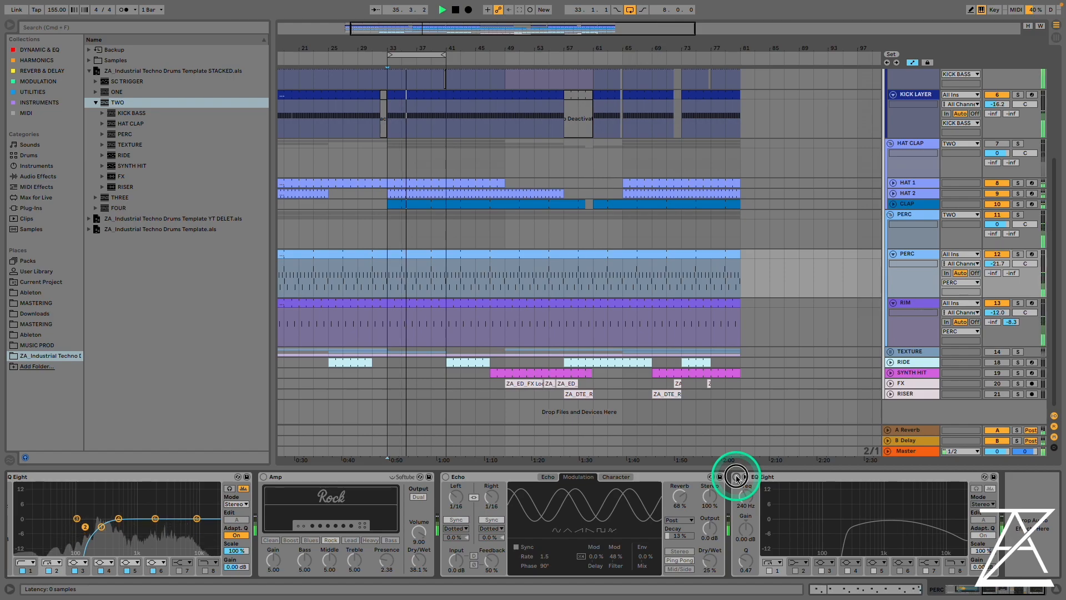
click(736, 477)
click(445, 476)
click(263, 476)
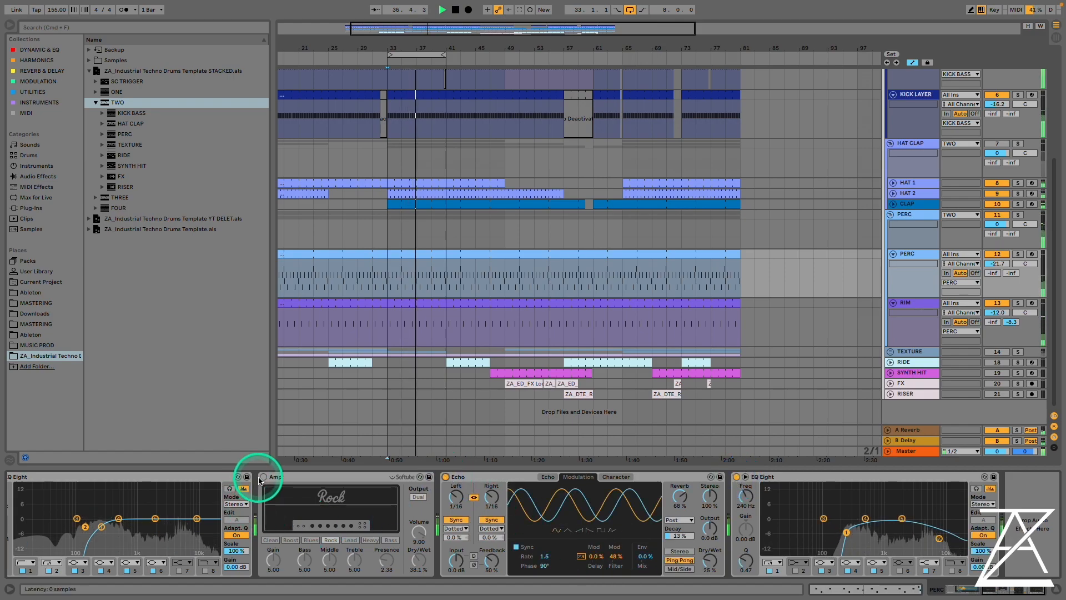
- Show the PERC group's devices and set its Compressor's sidechain source to SC TRIGGER, with playback restarted from bar 33
click(913, 215)
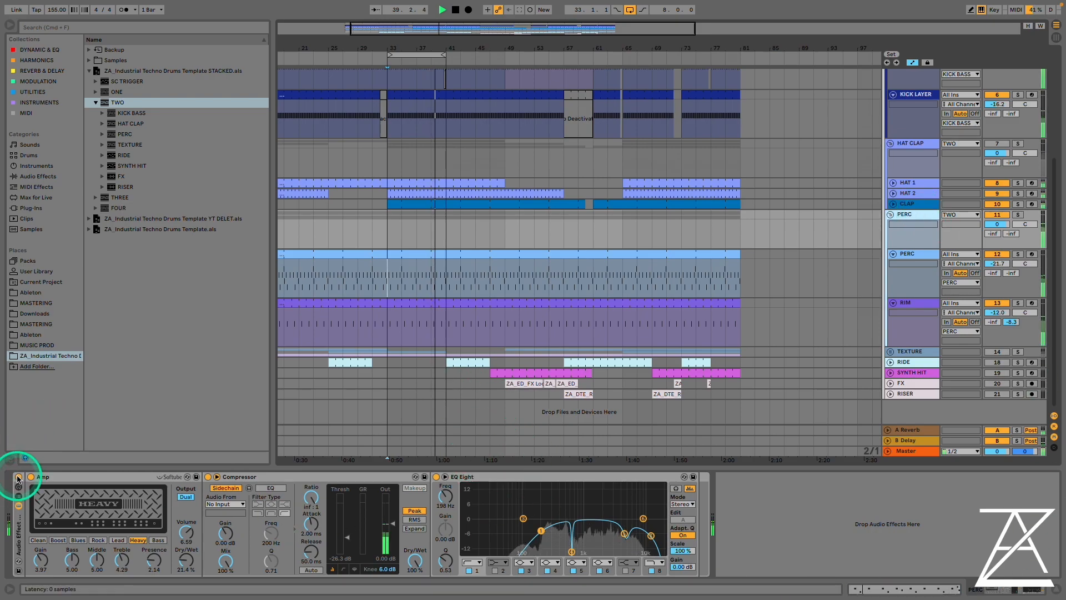
key(space)
click(228, 503)
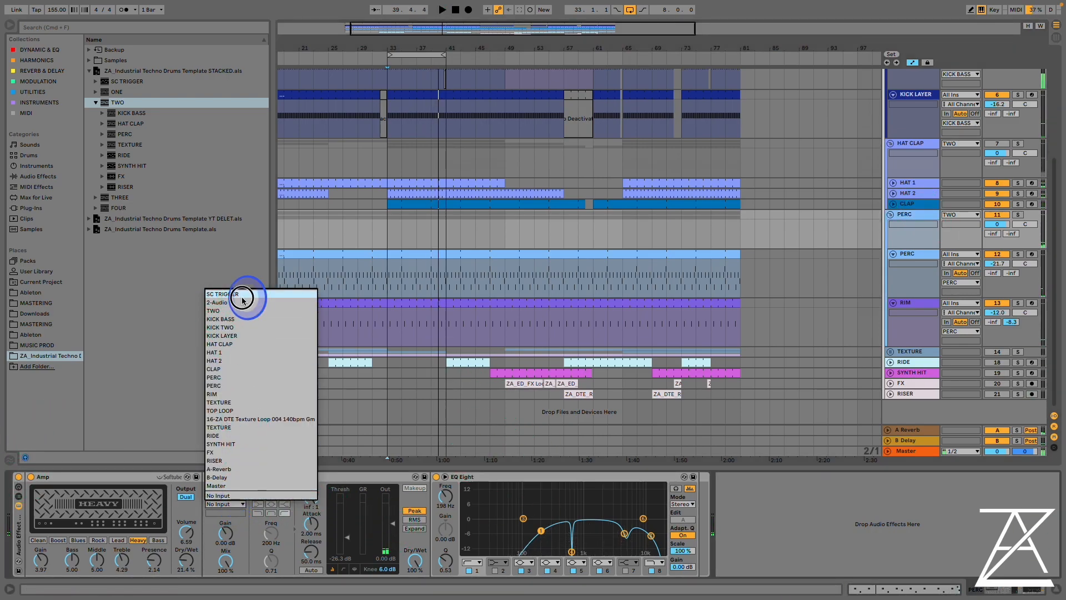
click(242, 294)
key(space)
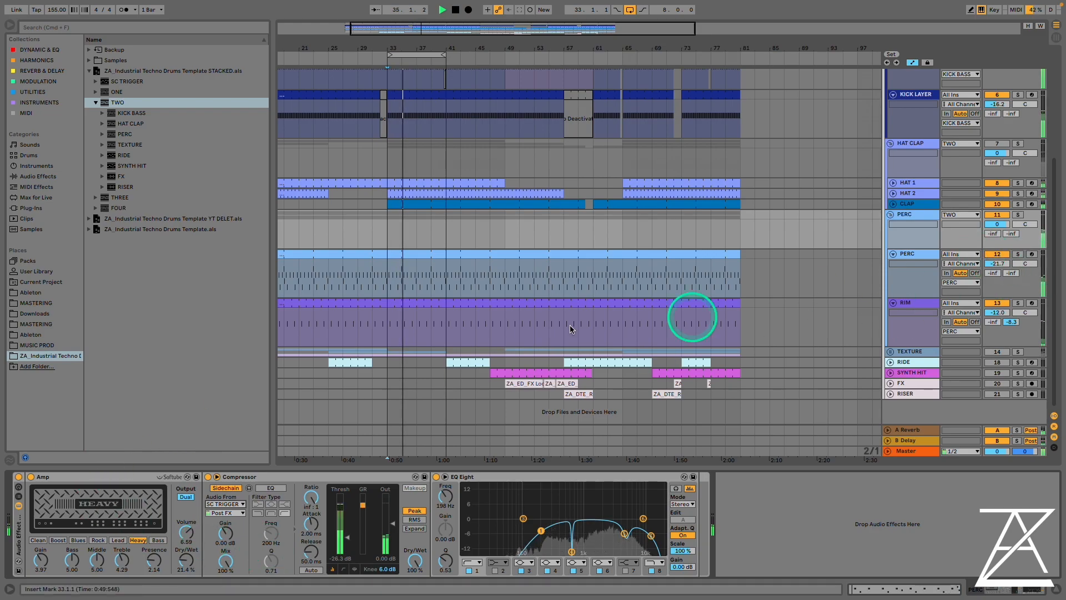
- Audition the PERC group with its whole effect rack bypassed, re-enable the rack and stop playback
click(18, 477)
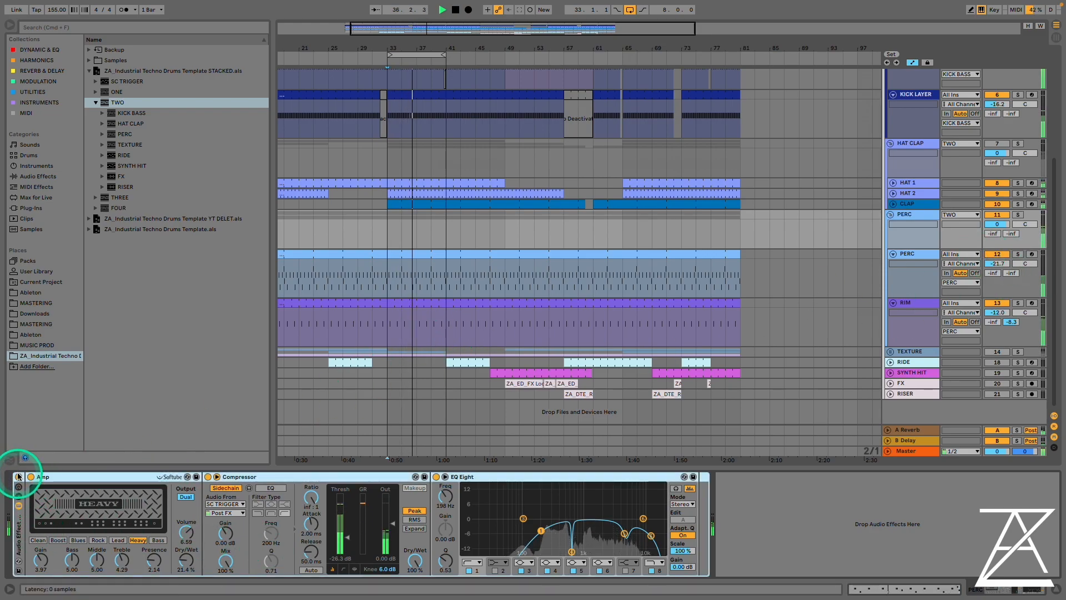
click(18, 478)
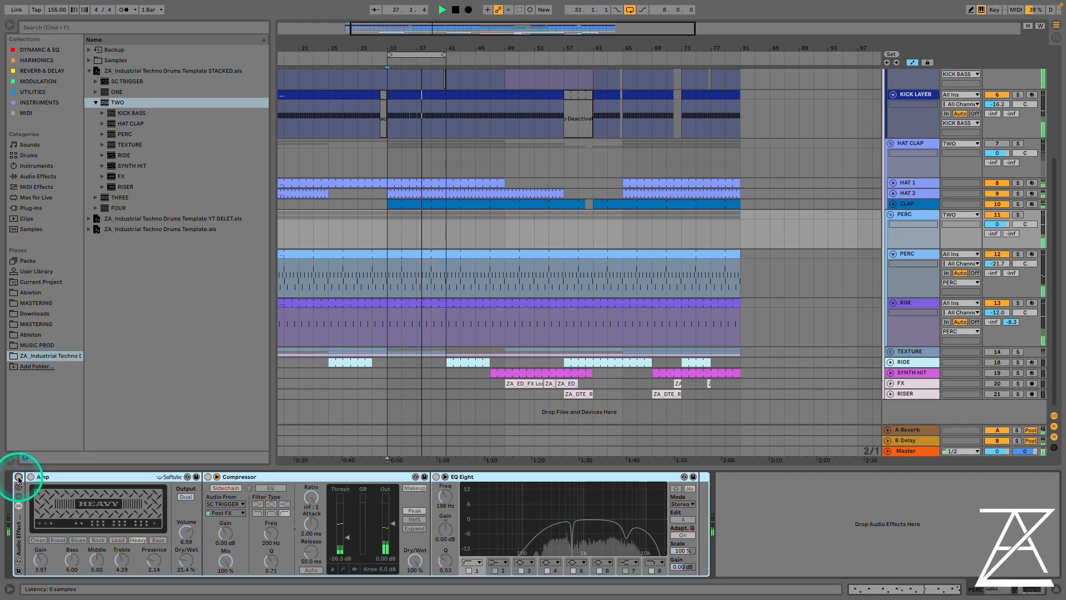
click(18, 477)
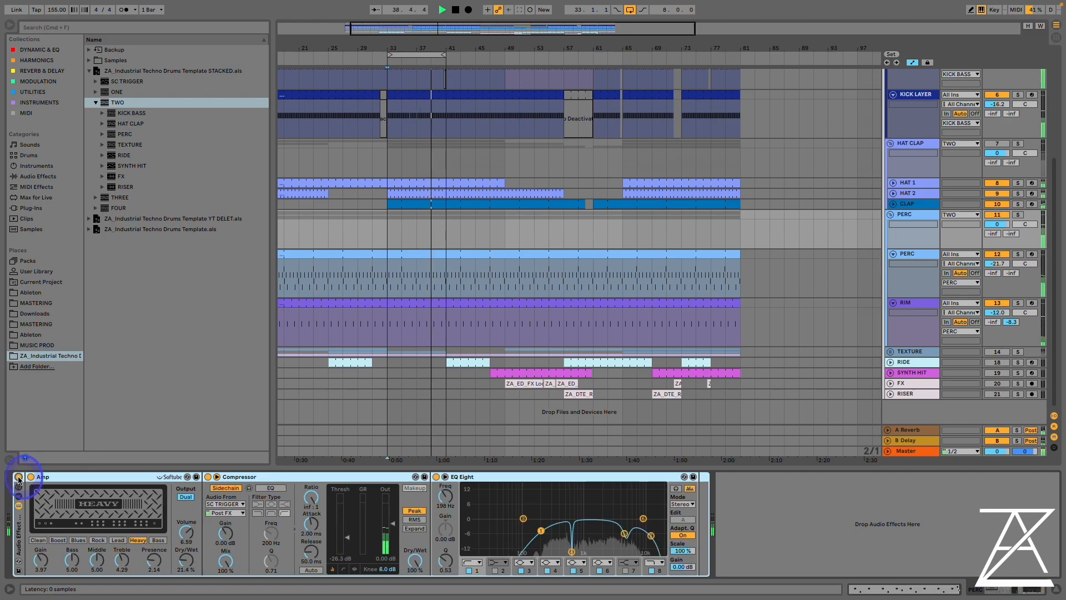
key(space)
- Unfold and activate the TEXTURE group, and loop four bars from bar 65 during playback
click(890, 352)
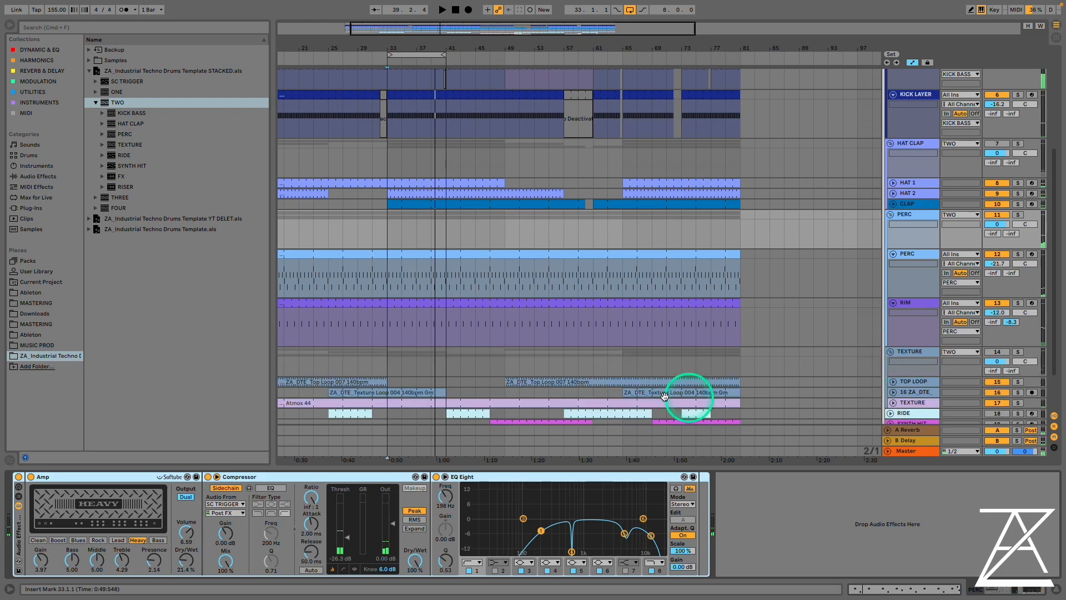
scroll(1034, 312, down, 2)
click(925, 305)
click(997, 301)
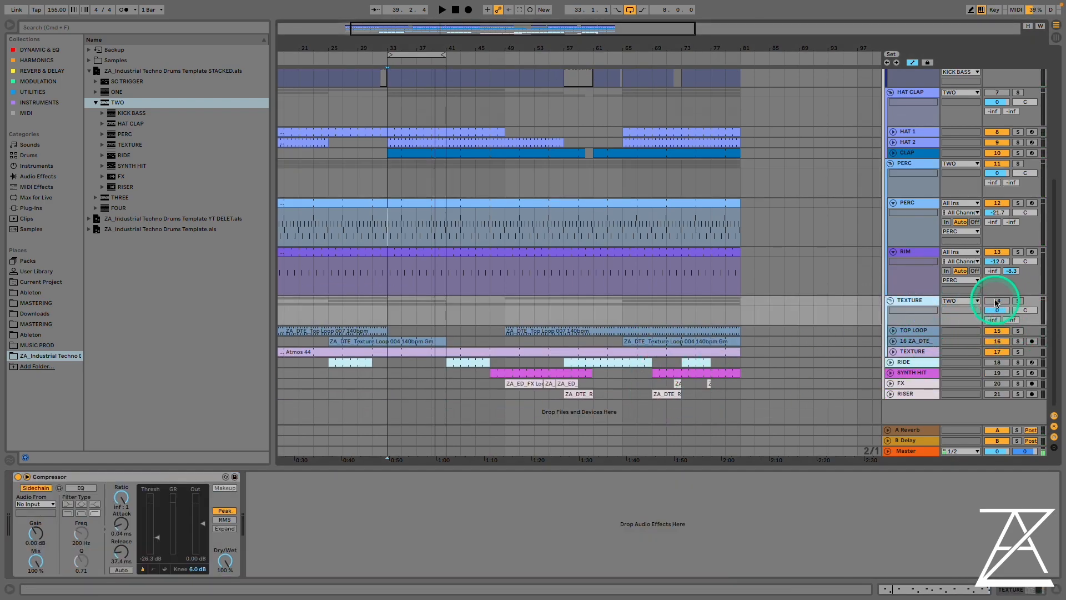
key(space)
mouse_move(630, 315)
mouse_down()
mouse_move(621, 307)
mouse_move(646, 312)
mouse_up()
key(ctrl+l)
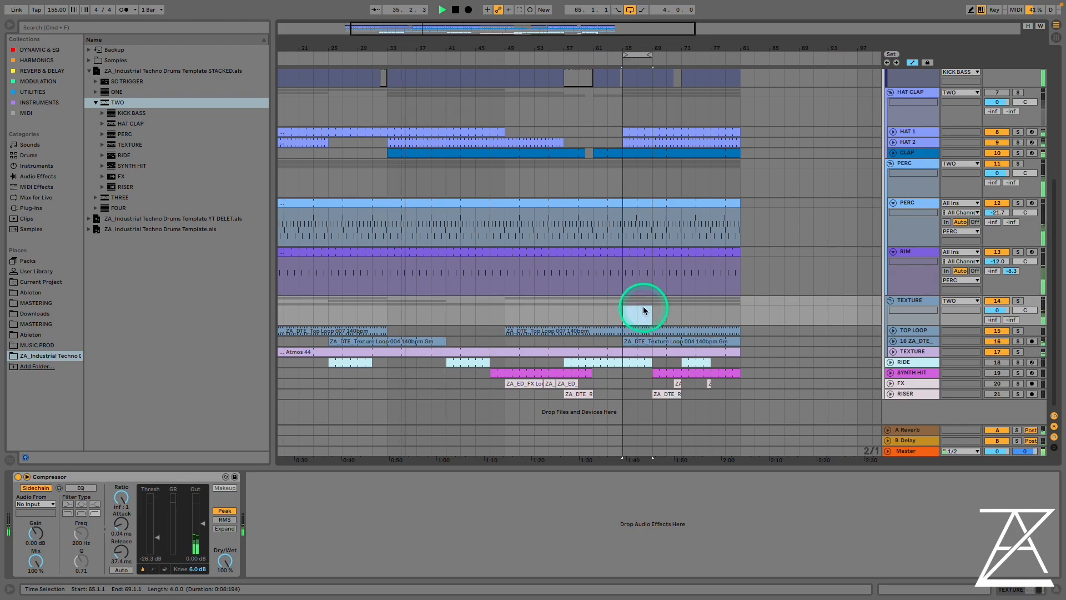
- Deactivate and fold the PERC group, and unfold the TOP LOOP, 16 ZA_DTE and TEXTURE tracks
click(997, 163)
click(890, 163)
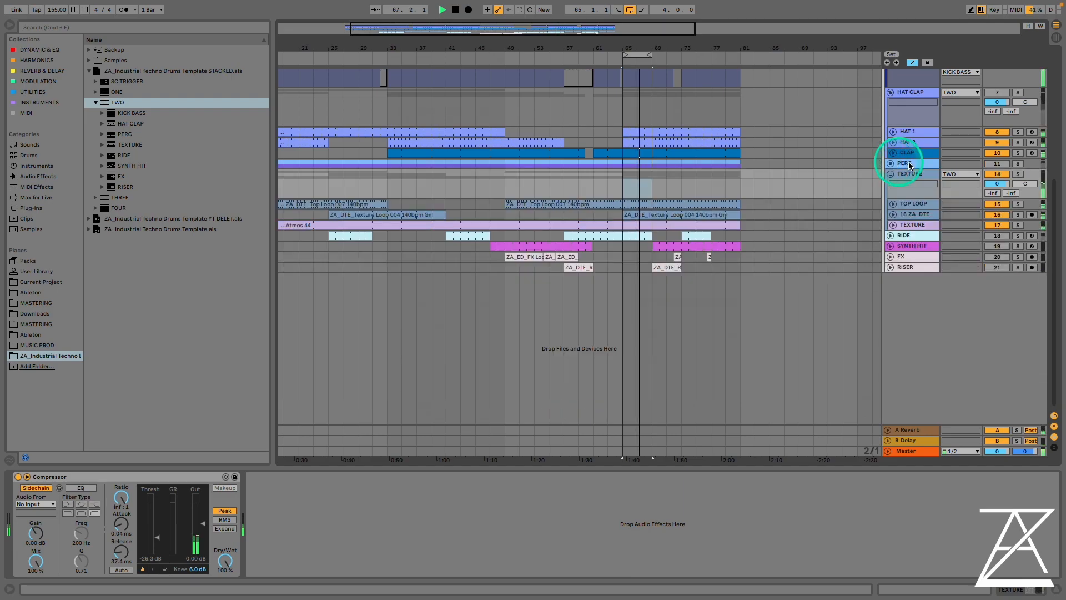
click(918, 207)
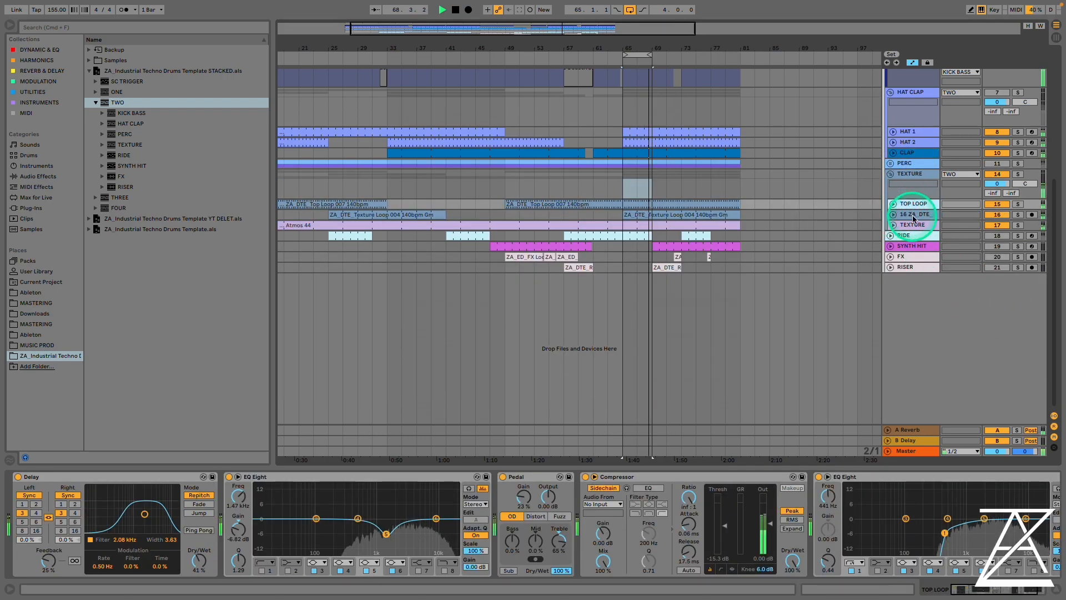
shift+click(911, 225)
click(917, 209)
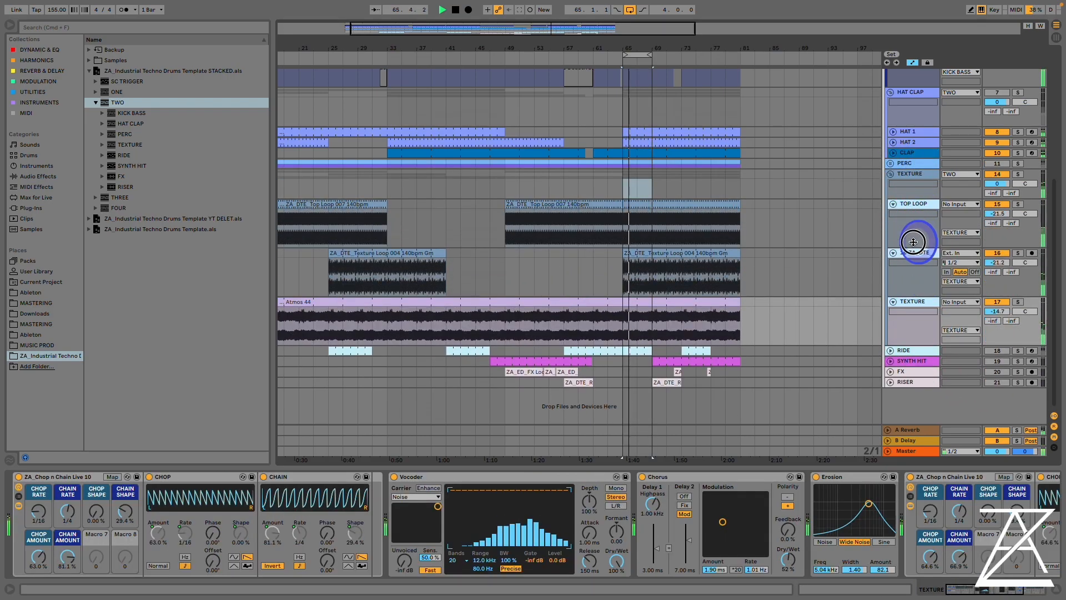
- Inspect the devices of the TOP LOOP and 16 ZA_DTE tracks, and play TOP LOOP from bar 65
click(616, 237)
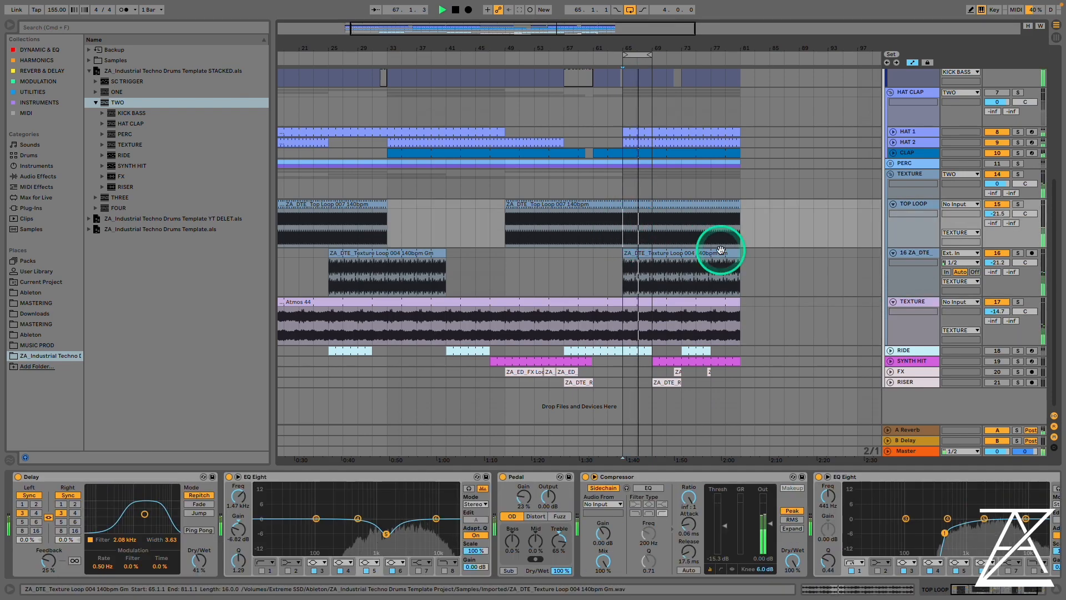
key(space)
click(691, 260)
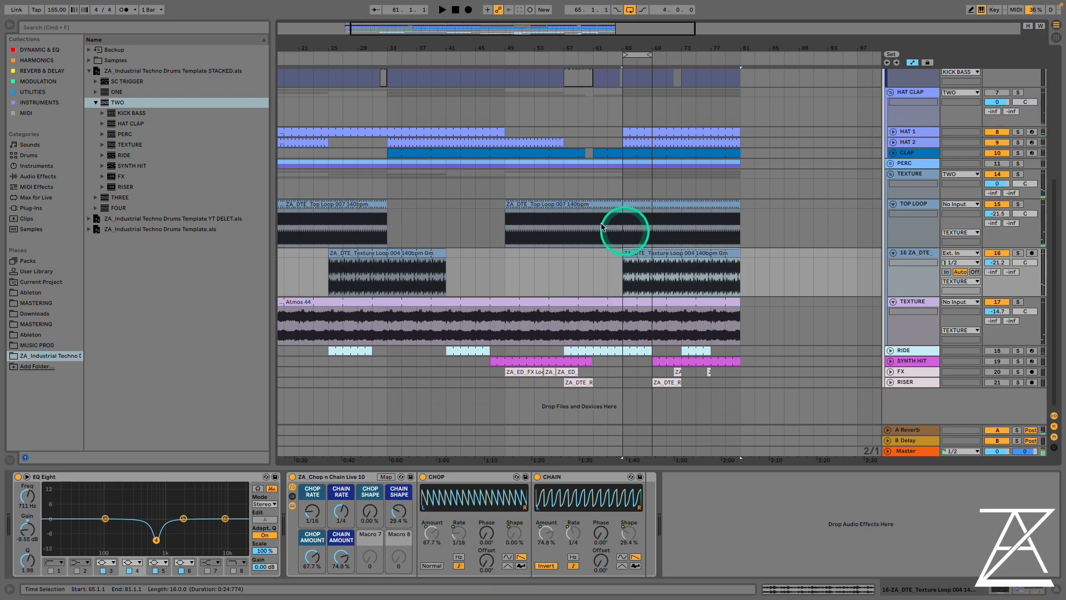
click(621, 225)
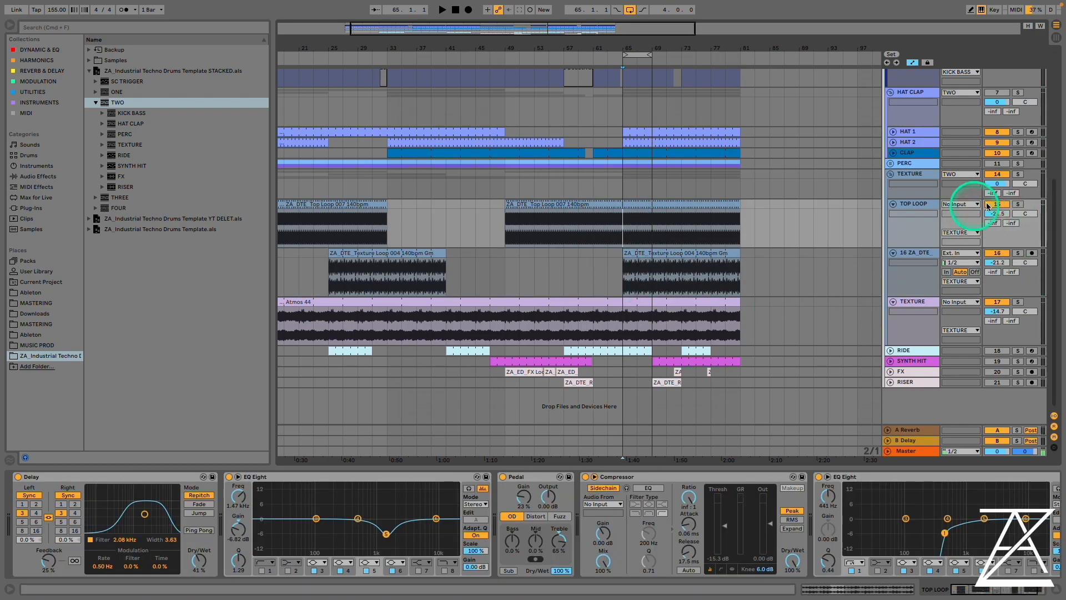
key(space)
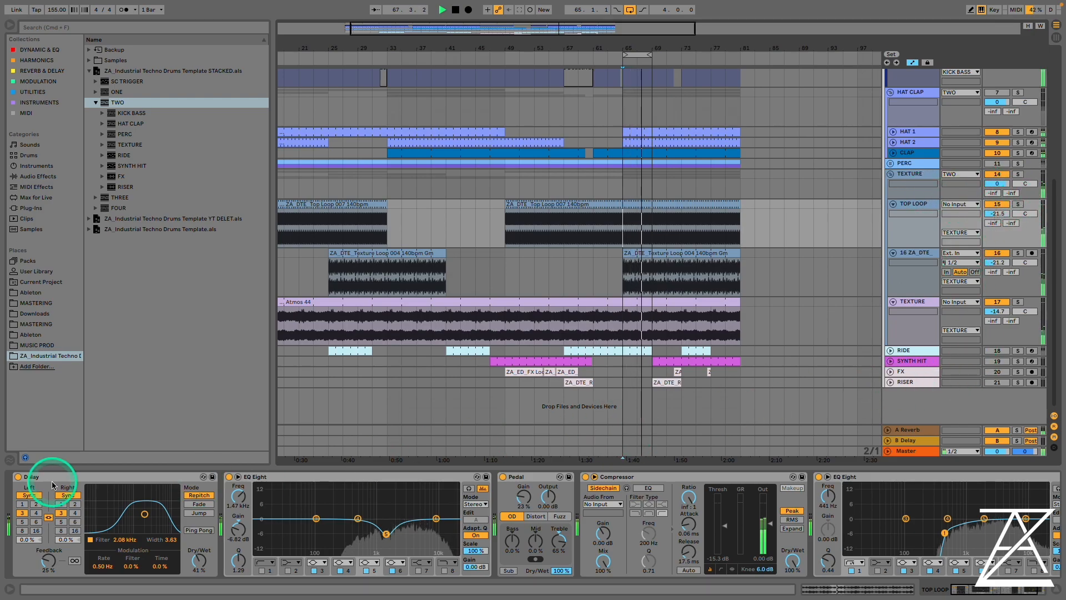
- Bypass the TOP LOOP track's final EQ Eight, Compressor, Pedal, first EQ Eight and Delay while playing the loop
key(space)
click(111, 476)
drag(981, 589, 993, 589)
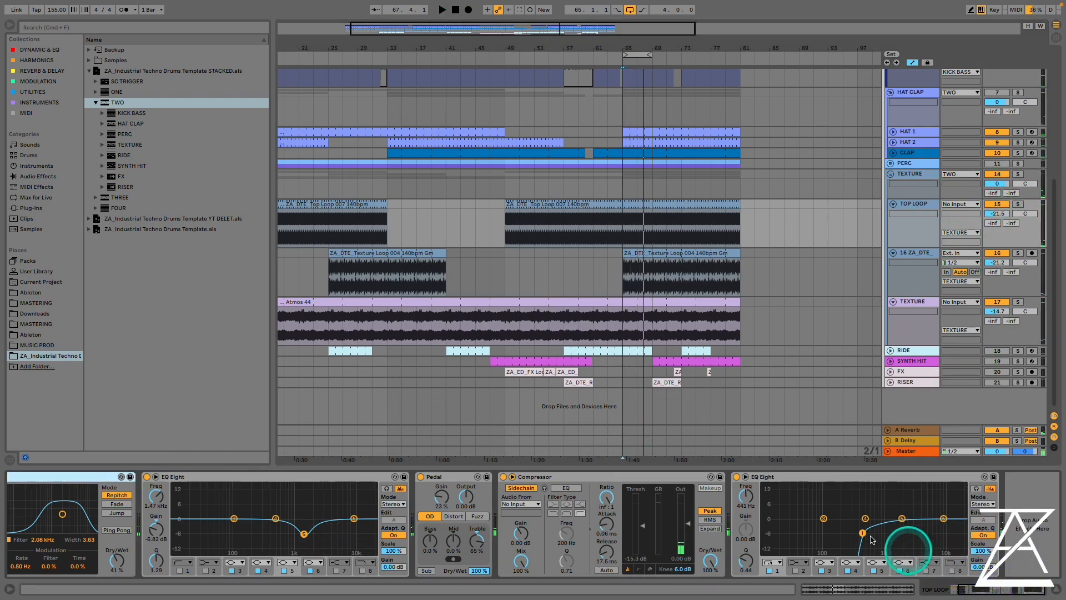
shift+click(802, 476)
click(737, 476)
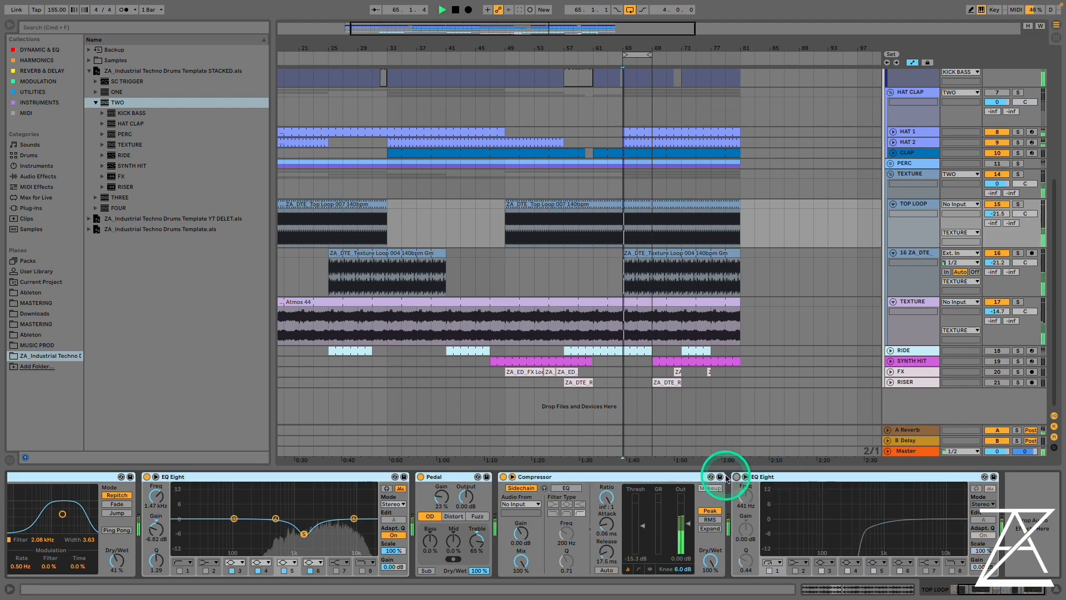
click(503, 477)
click(419, 476)
click(147, 476)
click(986, 595)
key(space)
drag(985, 593, 960, 592)
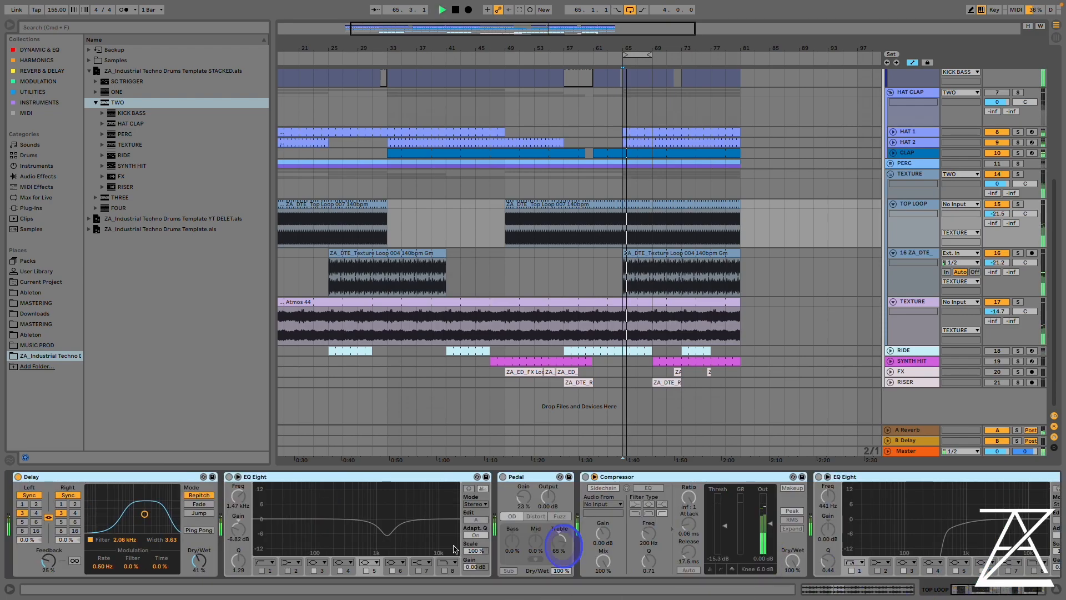
click(19, 476)
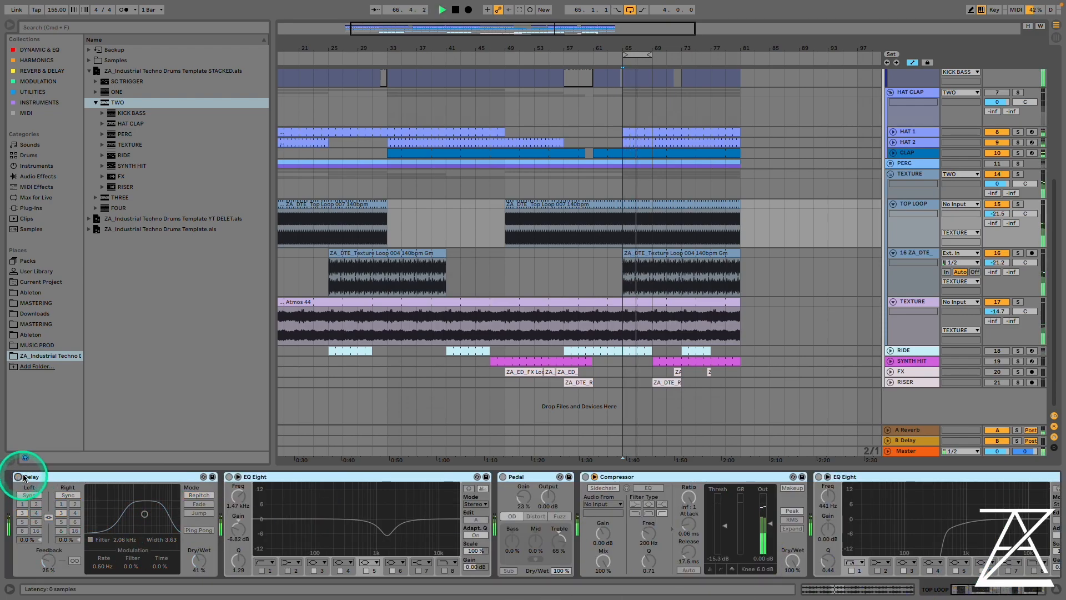
- Re-enable the TOP LOOP track's Delay, first EQ Eight, Pedal and Compressor one after another during playback
click(18, 476)
click(229, 477)
click(503, 477)
click(585, 476)
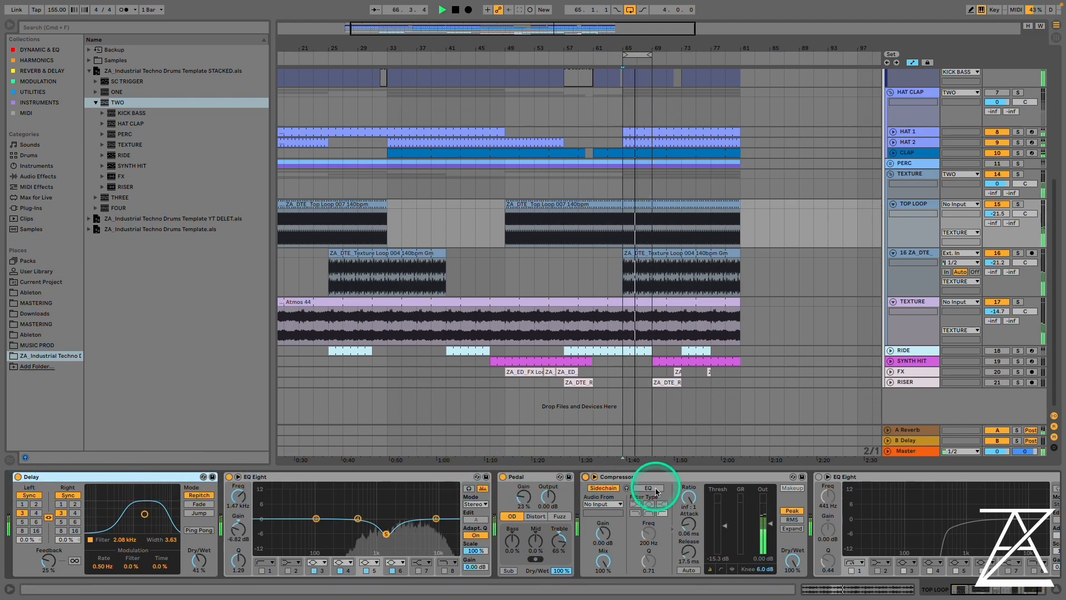
- Sidechain the TOP LOOP Compressor from SC TRIGGER with a threshold of about -20.1 dB, and re-enable the final EQ Eight
click(610, 504)
click(629, 294)
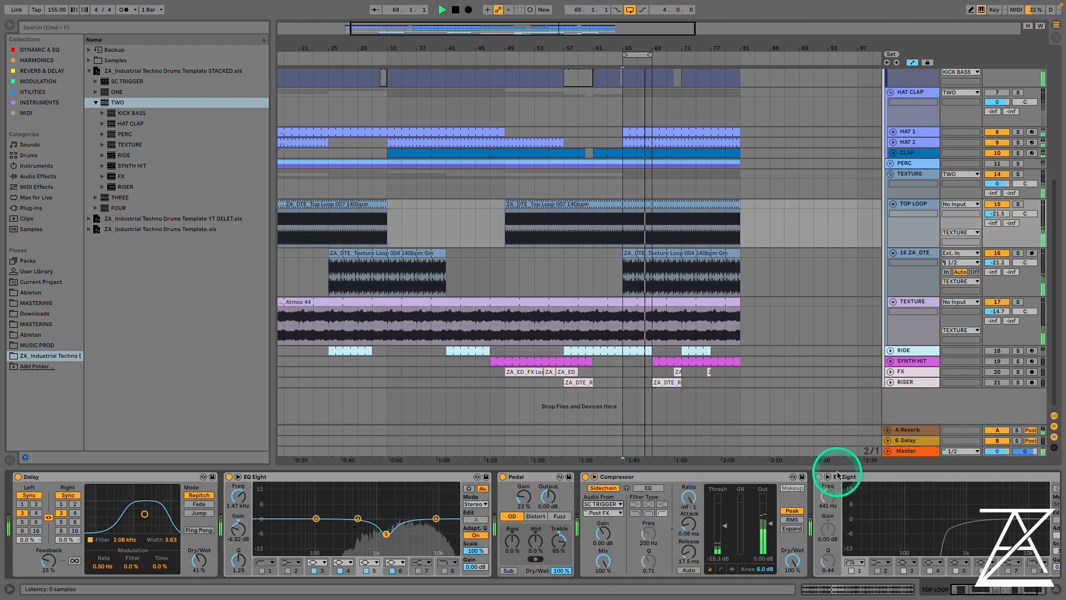
drag(729, 531, 729, 546)
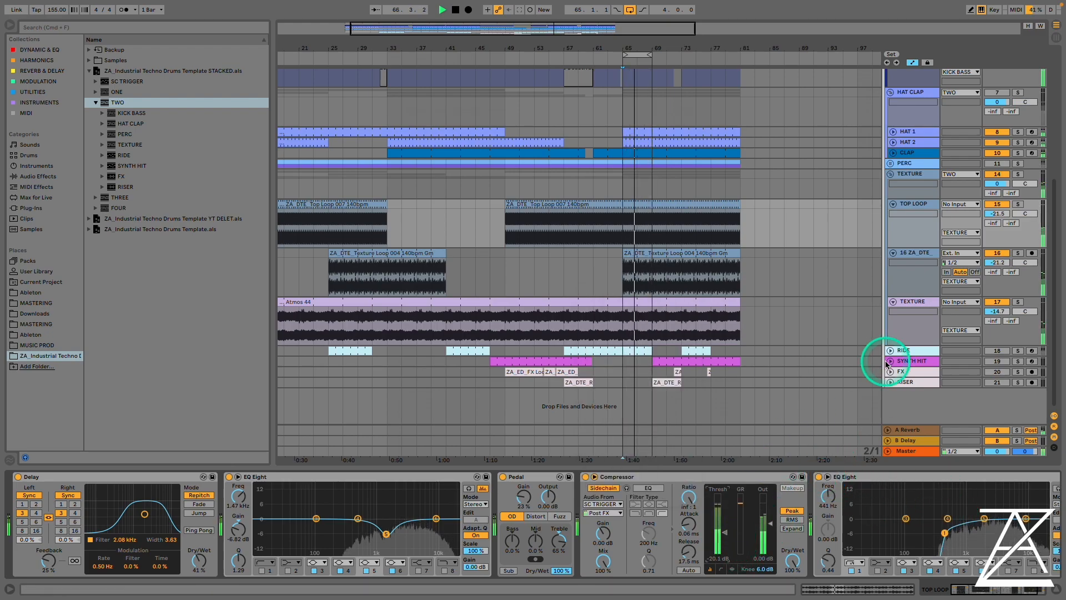
- Inspect the EQ Eight and Chop n Chain rack on the 16 ZA_DTE track, and stop playback
click(913, 255)
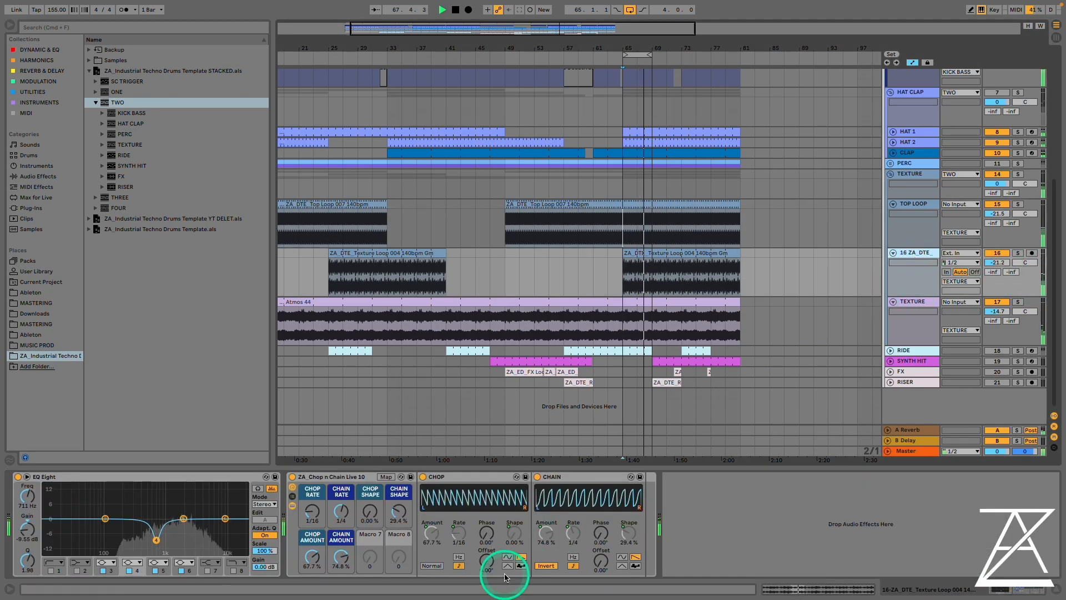
key(space)
- Play the TEXTURE track from bar 65 with TOP LOOP and 16 ZA_DTE deactivated and the HAT CLAP group reactivated
click(896, 307)
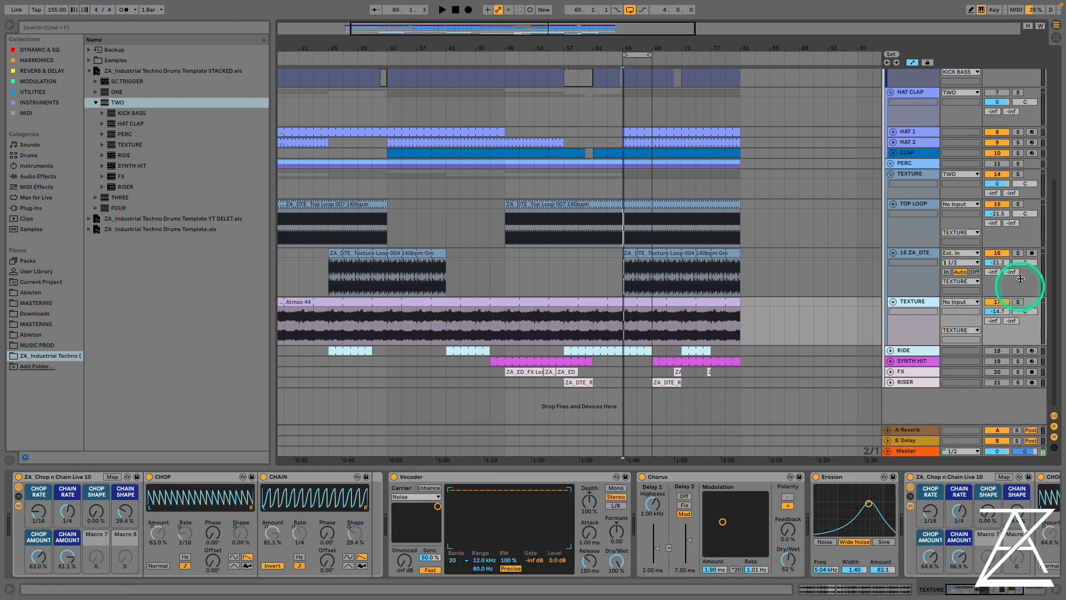
key(space)
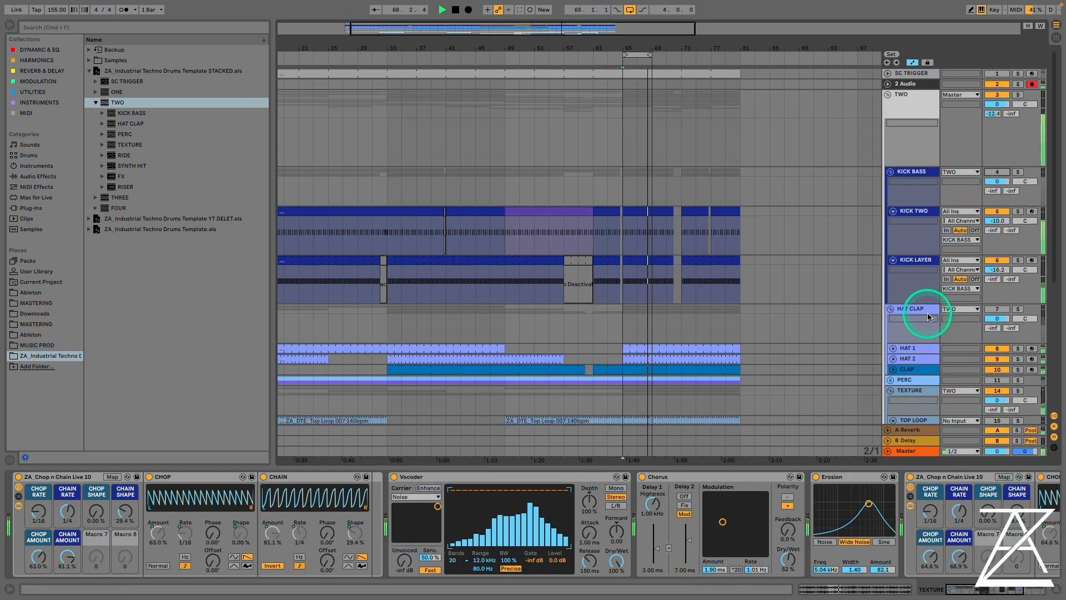
scroll(924, 314, down, 6)
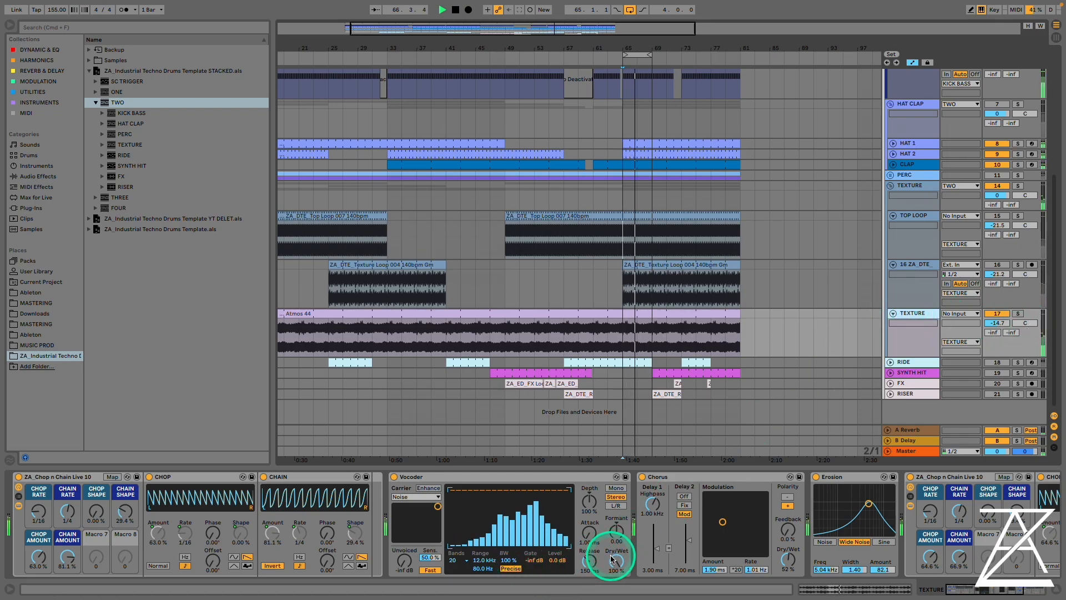
- Audition the TEXTURE track with its Vocoder, both Chop n Chain racks, Chorus and Erosion bypassed, and stop playback
click(394, 476)
click(19, 476)
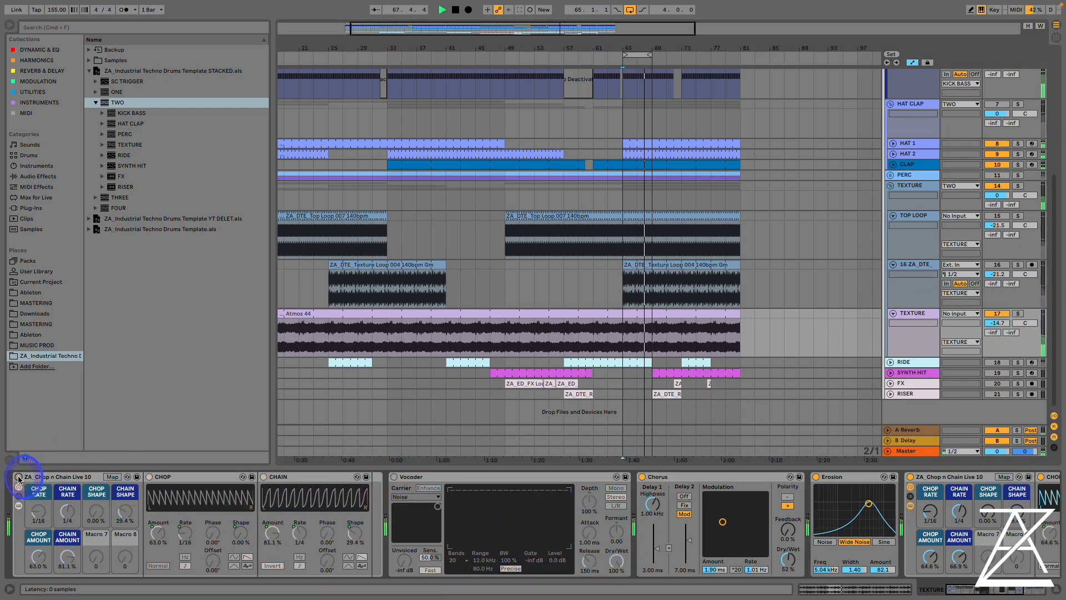
click(641, 476)
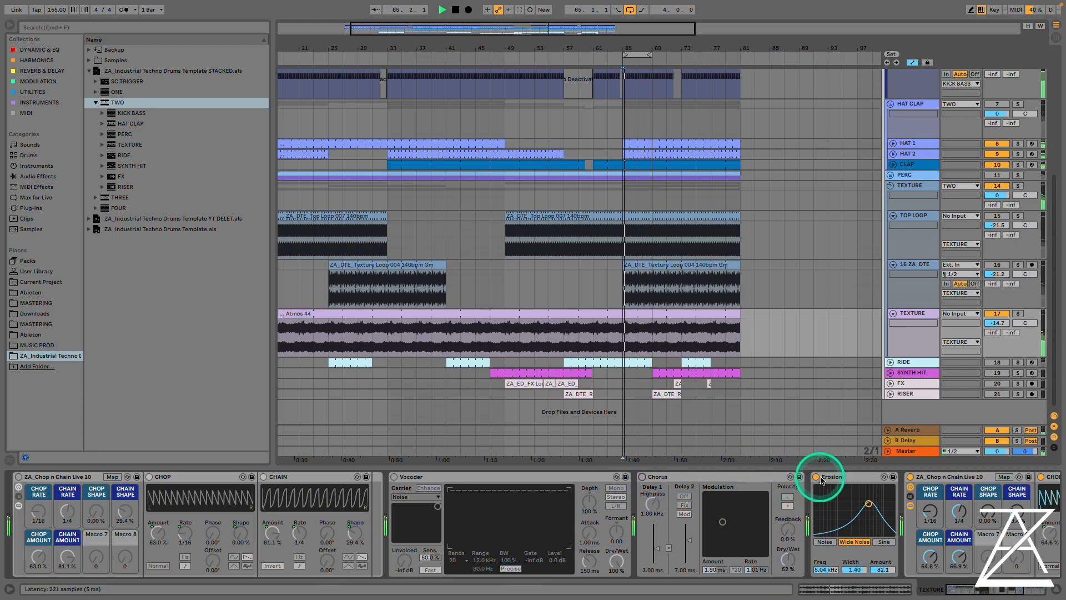
click(910, 476)
click(816, 476)
click(816, 477)
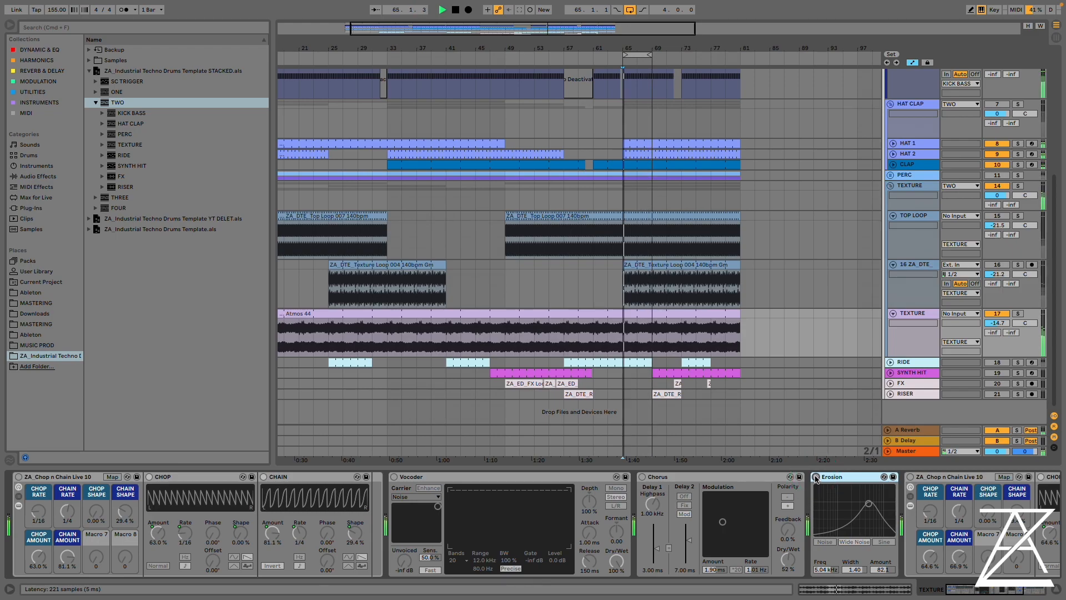
key(space)
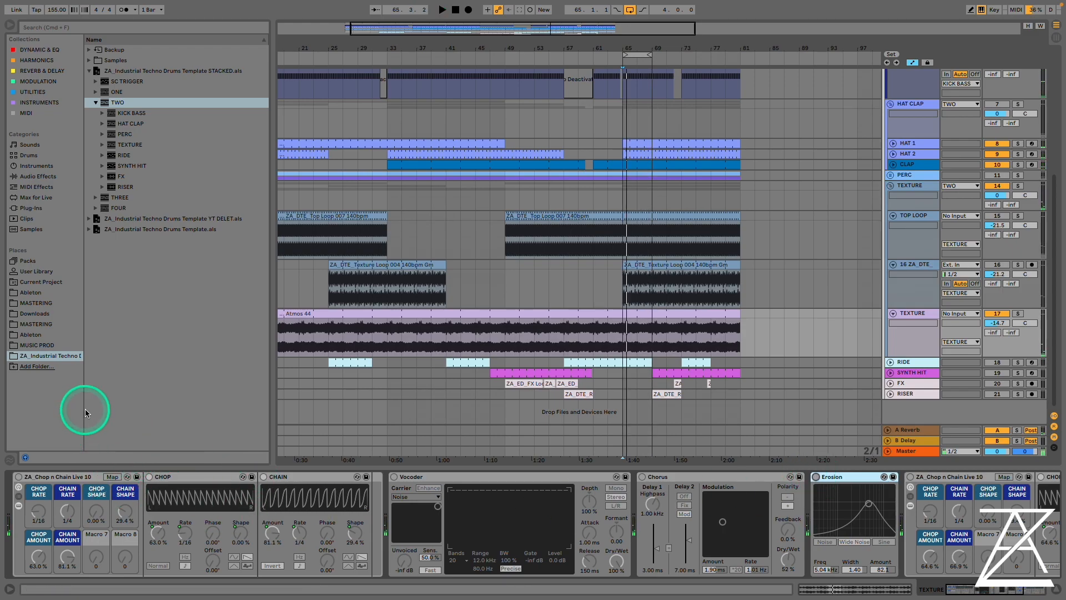
- Re-enable the TEXTURE track's first Chop n Chain rack, Vocoder, Chorus and Erosion while auditioning the loop
click(18, 476)
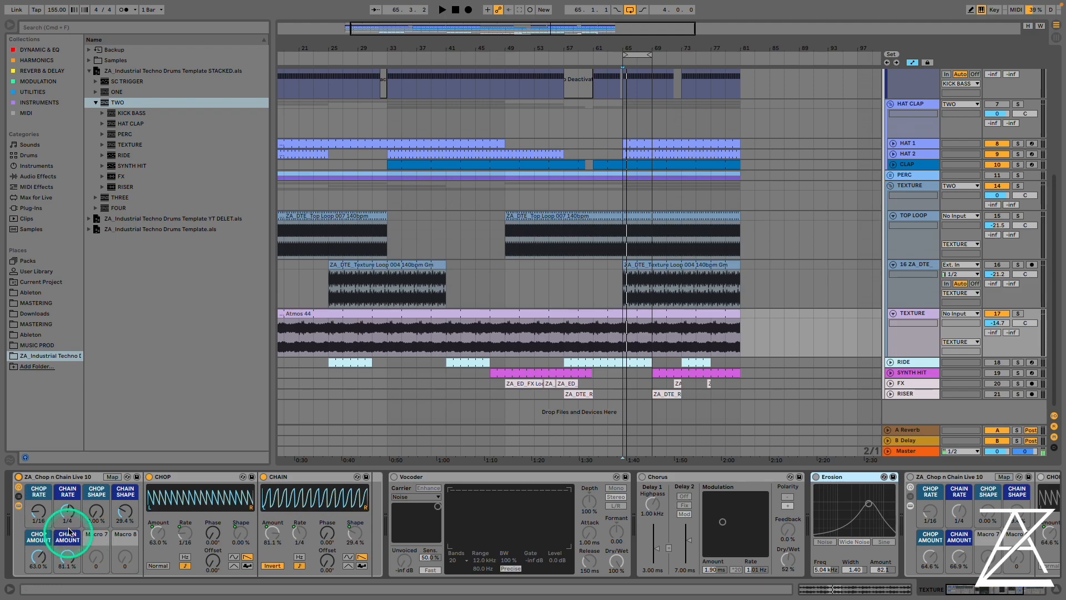
key(space)
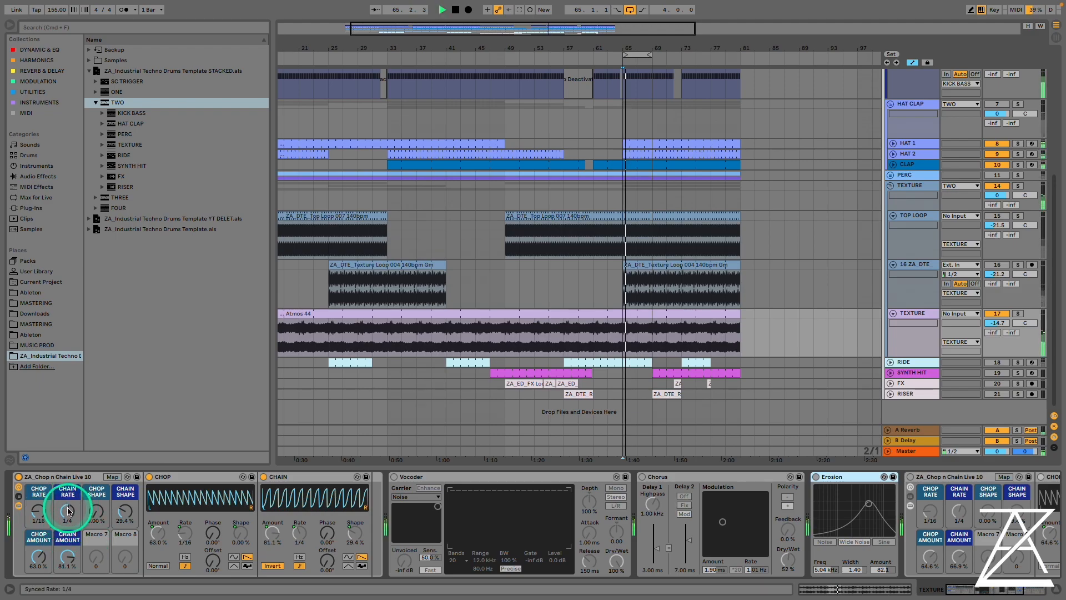
click(394, 477)
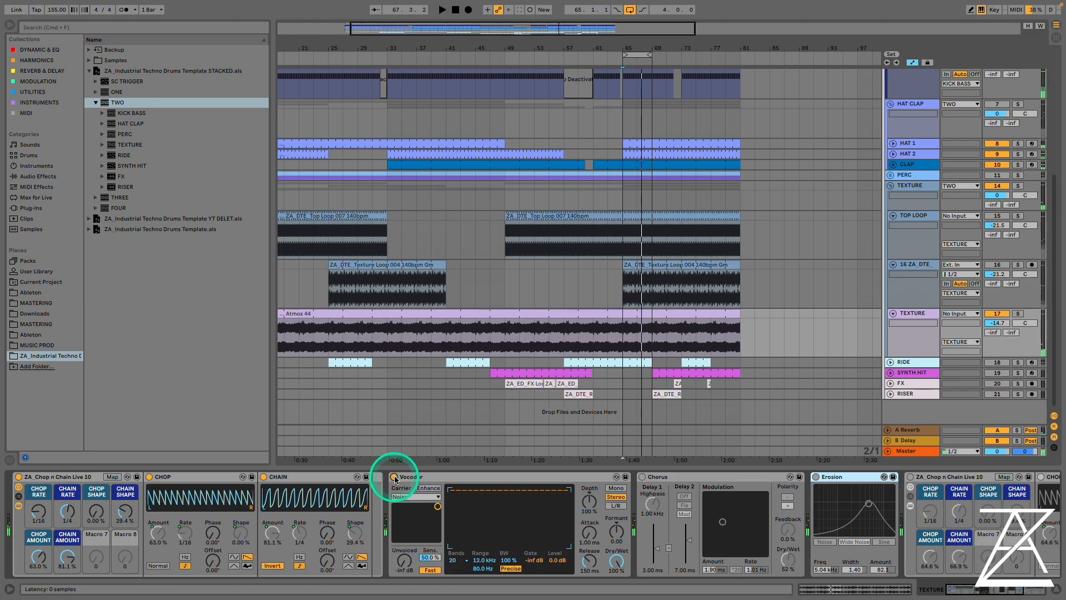
click(643, 476)
click(814, 477)
key(space)
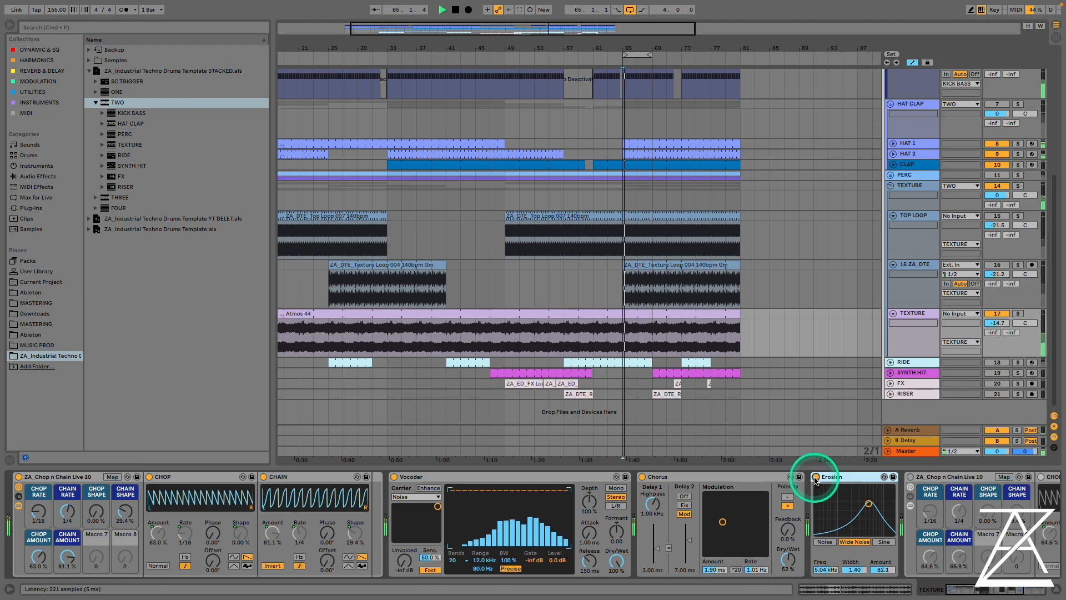
- Audition the TEXTURE track with its full effect chain active, stop playback, and compare the device chains of RIDE and TEXTURE
key(space)
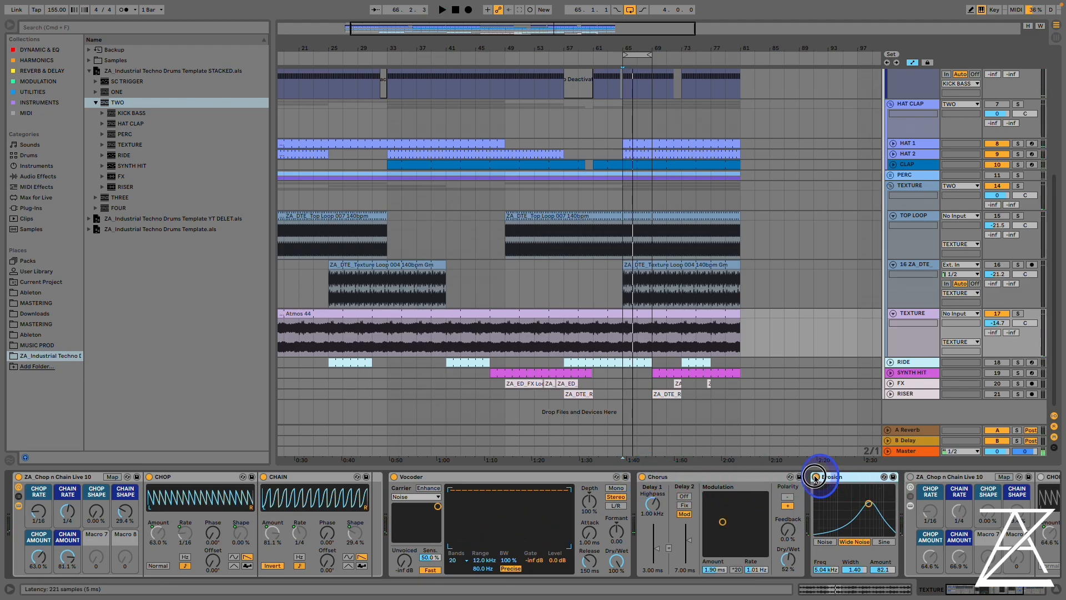
key(space)
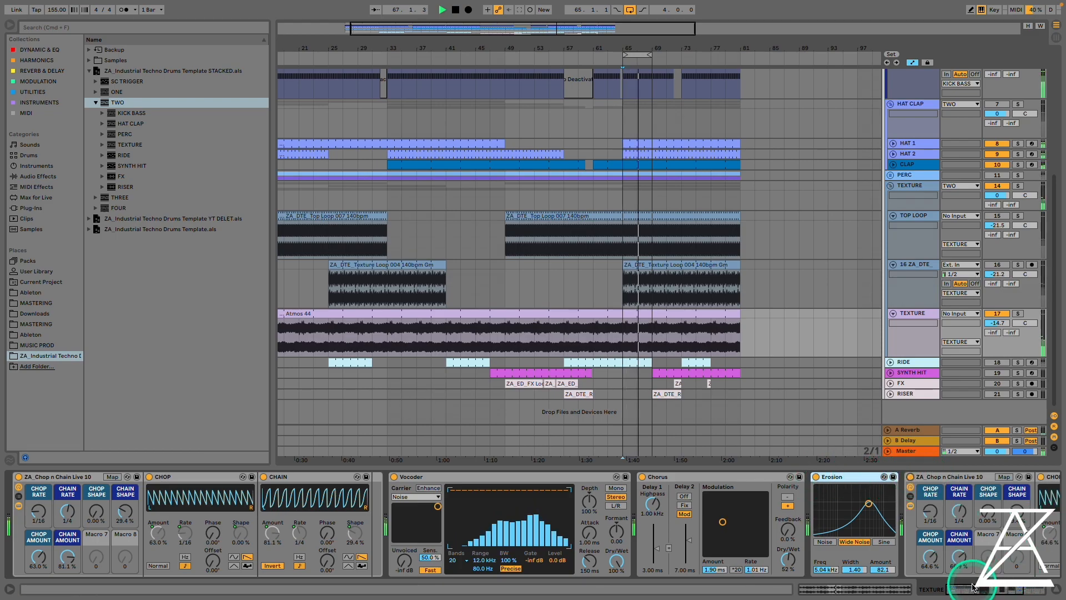
drag(971, 589, 993, 588)
key(space)
click(916, 362)
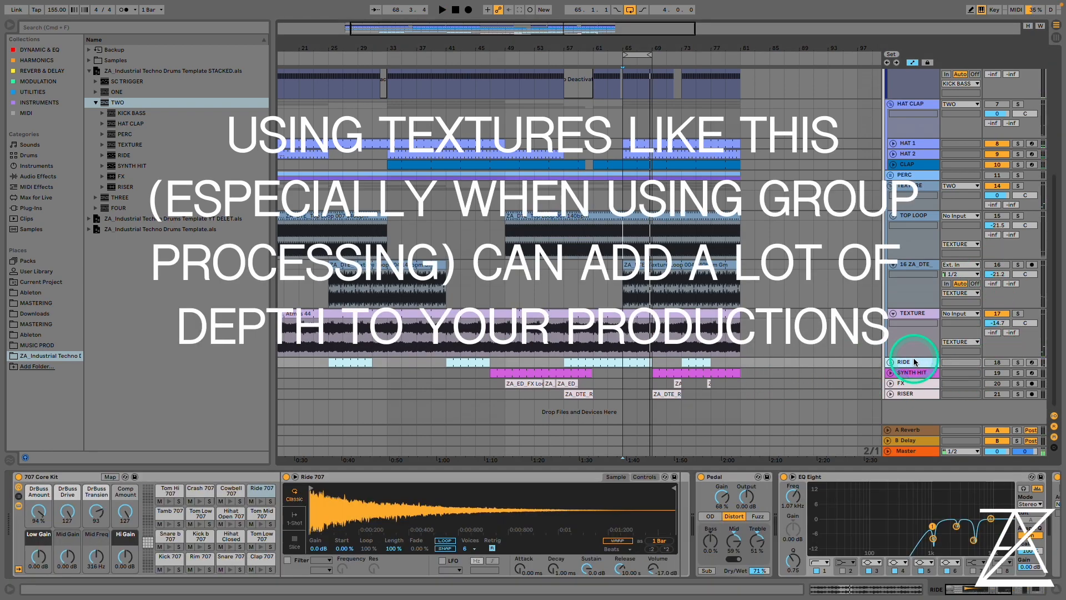
click(912, 313)
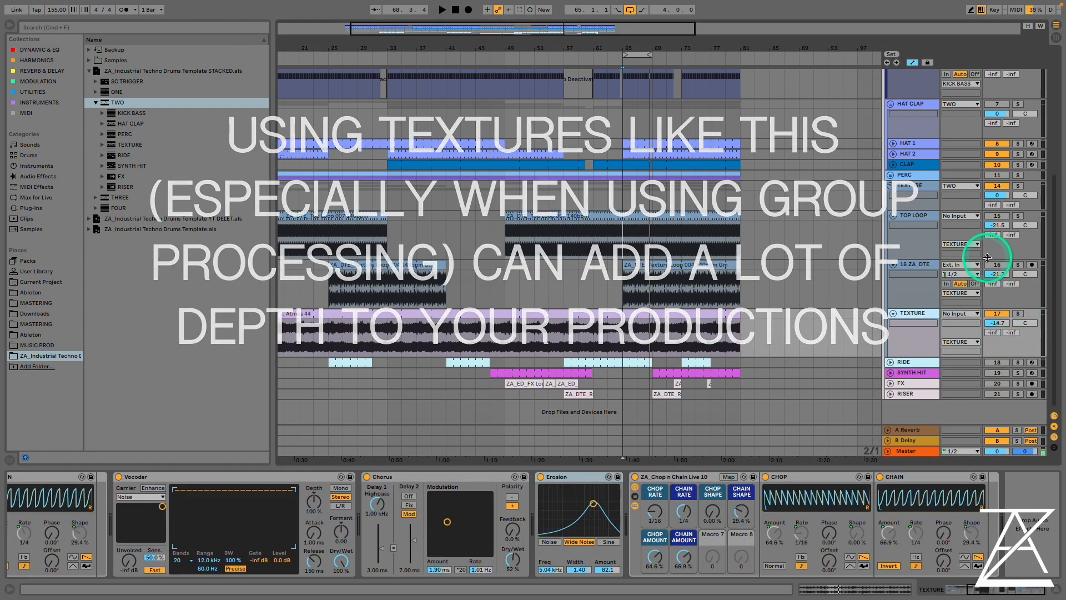
- Set the sidechain source of the RIDE track's Compressor to SC TRIGGER
click(921, 361)
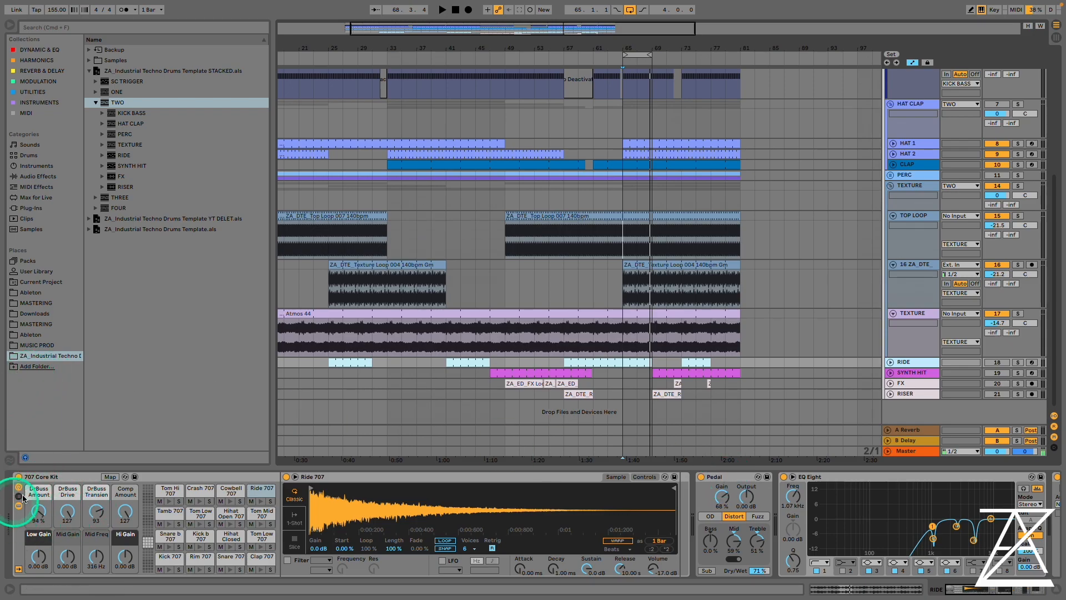
click(971, 592)
click(563, 504)
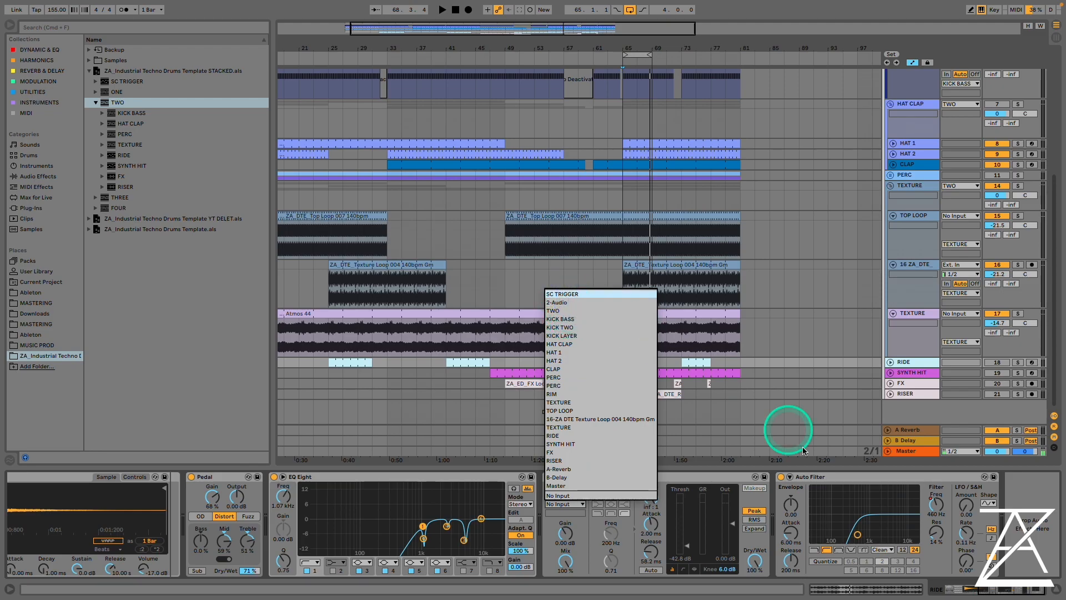
click(561, 294)
- Play the arrangement from the RIDE clip at bar 57, activate the RIDE track during playback, and stop
click(586, 362)
key(space)
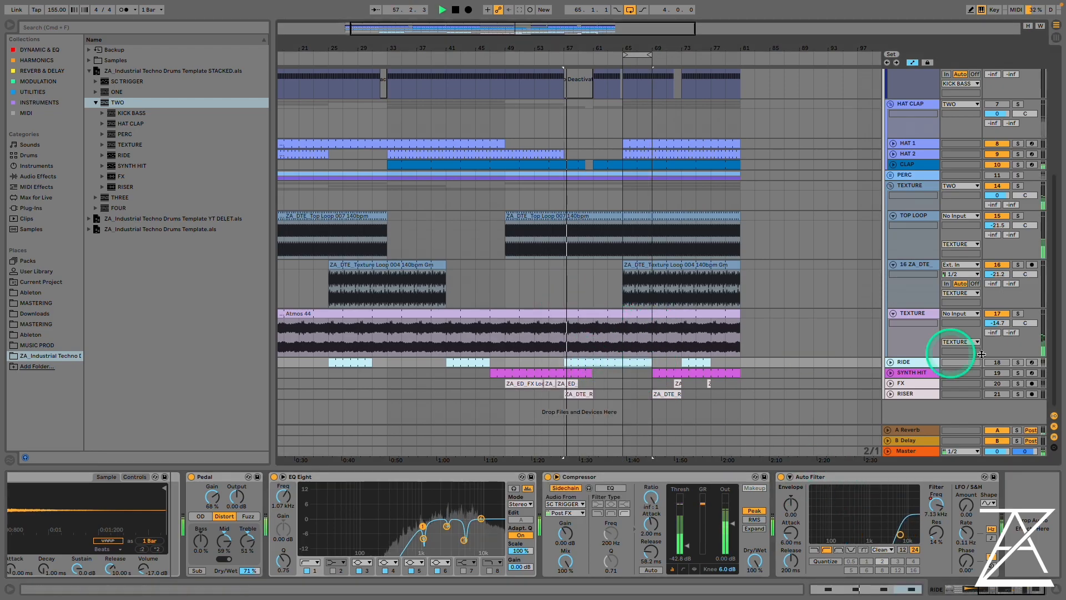
scroll(991, 361, up, 5)
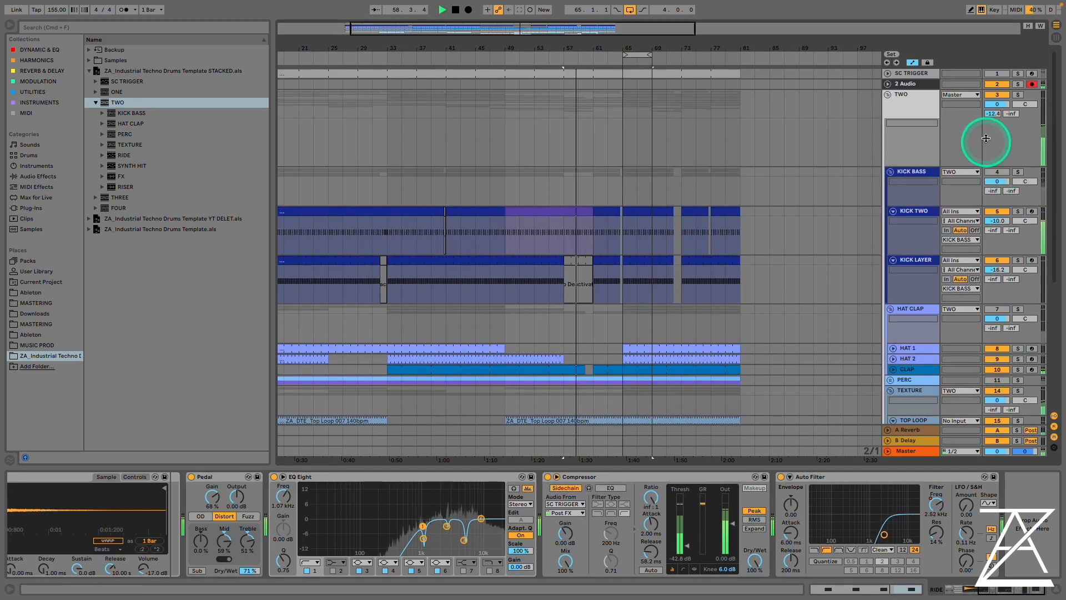
scroll(608, 321, down, 5)
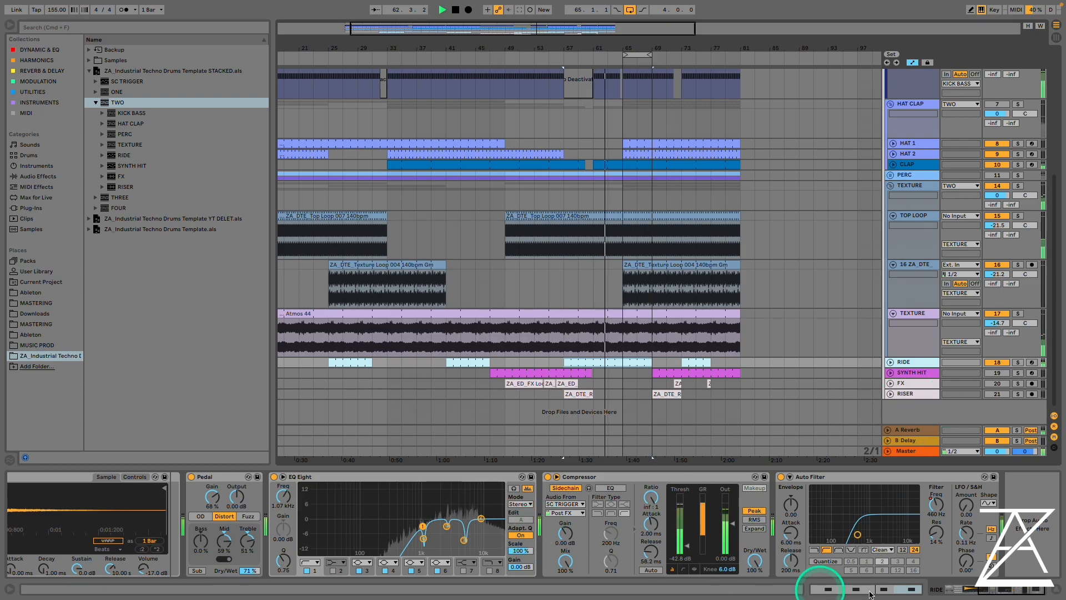
click(990, 587)
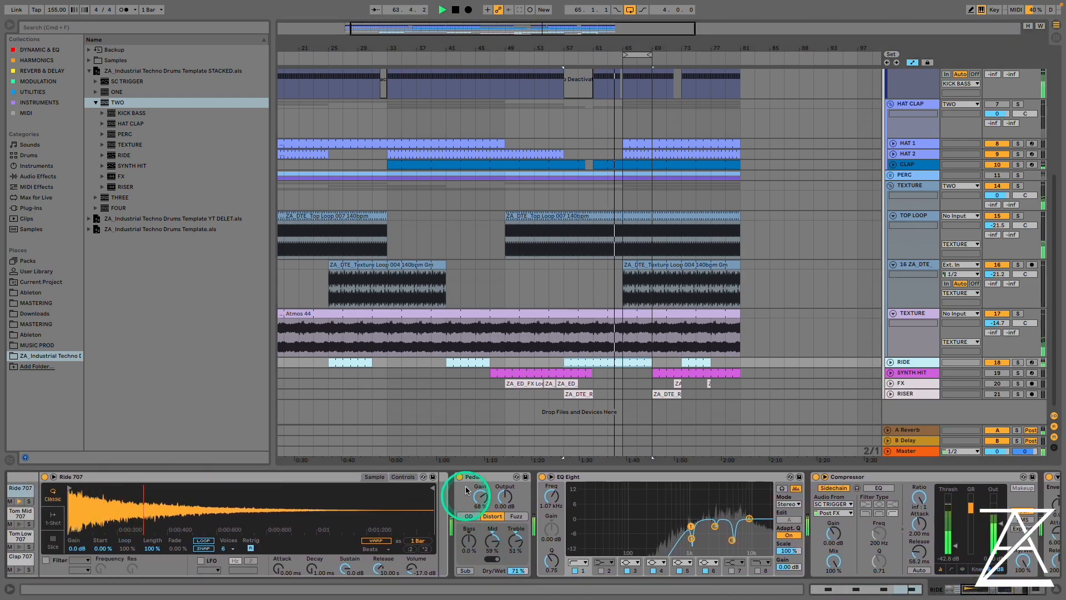
key(space)
- Audition the RIDE track from bar 57 with Pedal, EQ Eight and Compressor bypassed, re-enable all three during playback, and stop
click(459, 477)
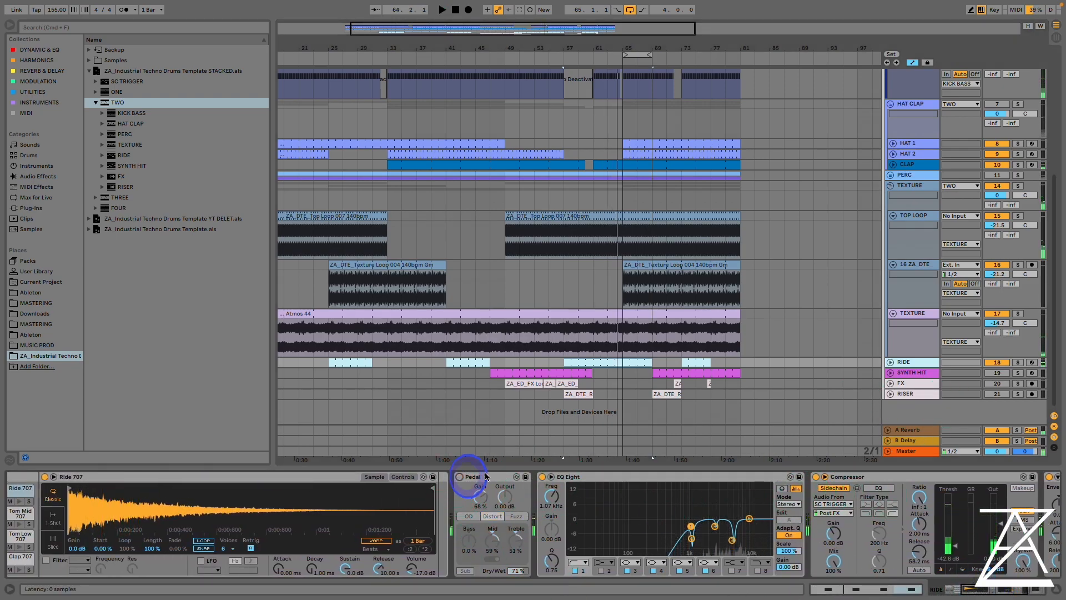
click(542, 476)
click(815, 476)
key(space)
click(985, 587)
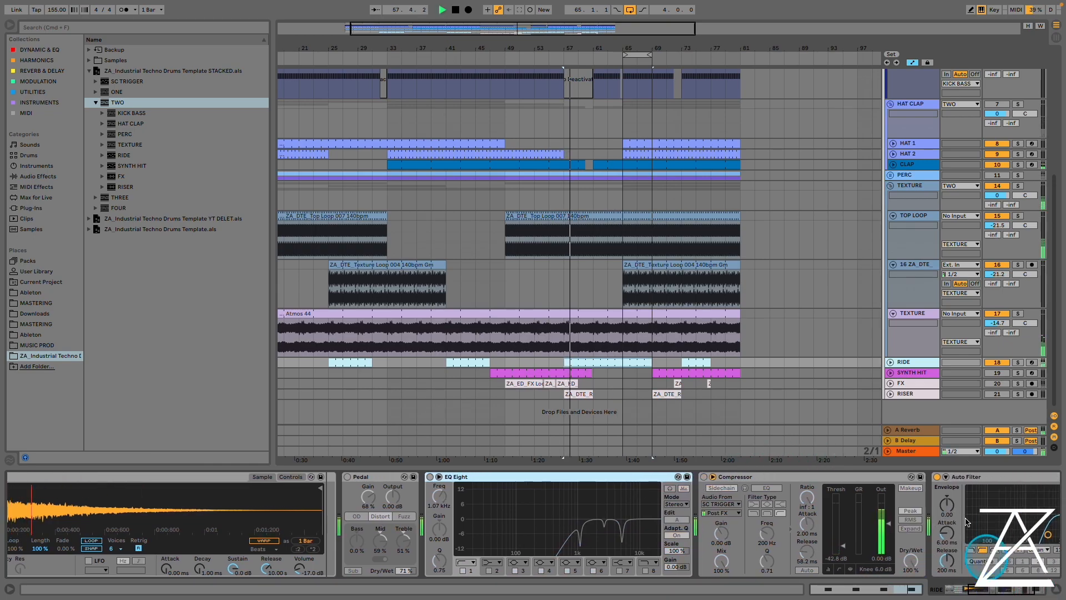
click(1006, 590)
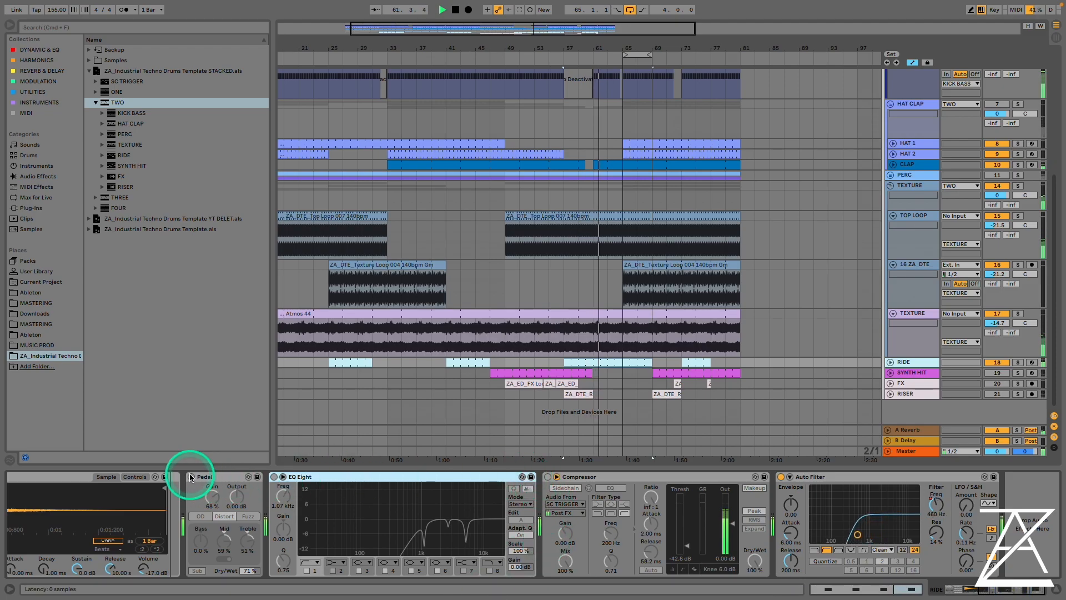
click(274, 476)
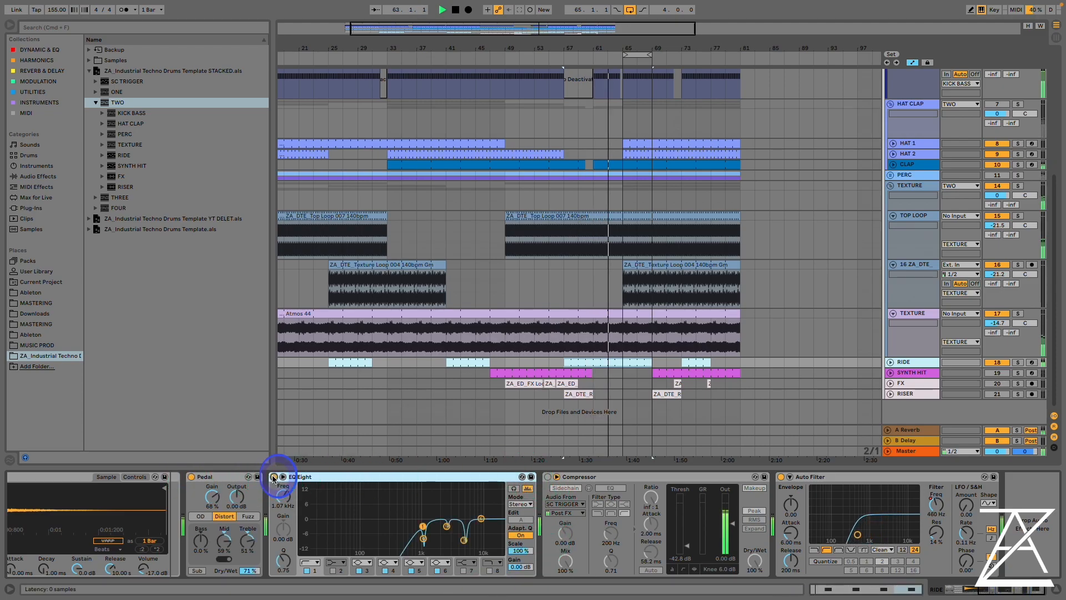
click(548, 476)
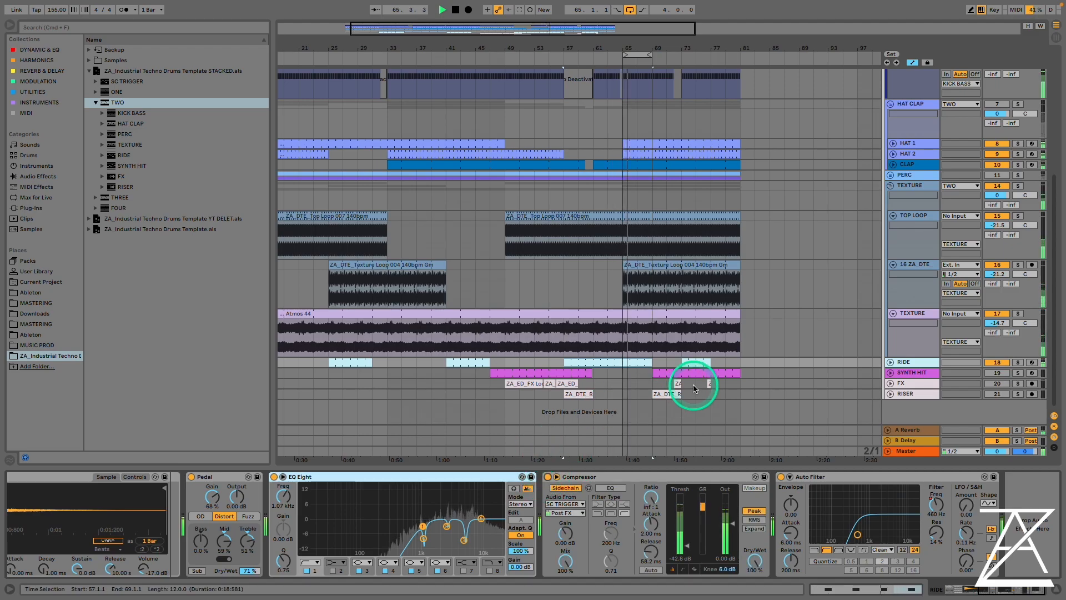
key(space)
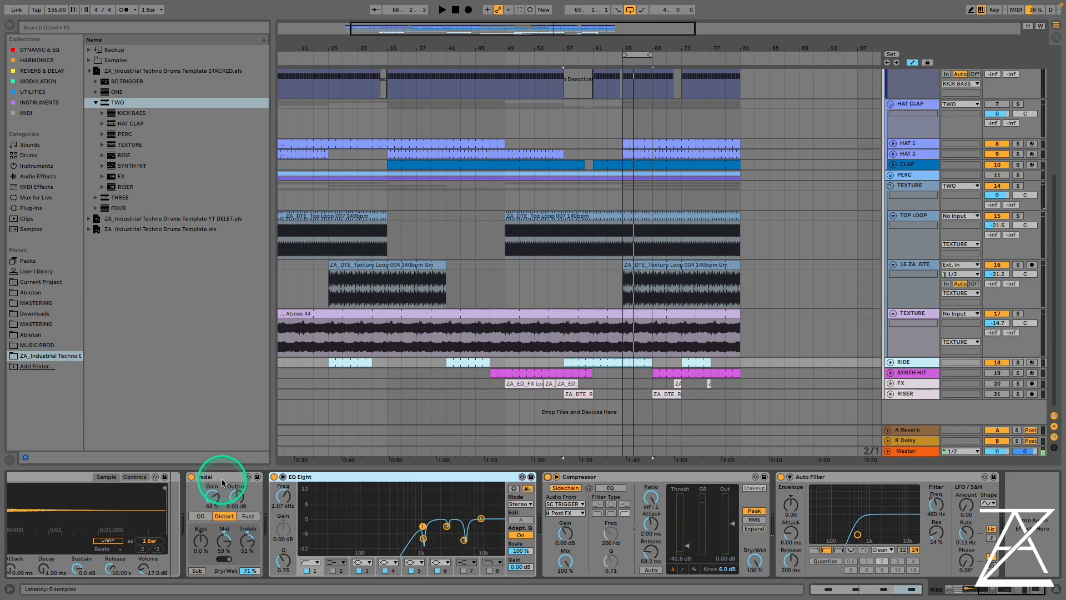
- Examine the Pedal's Distort setting and the EQ Eight curve on the RIDE track
click(225, 516)
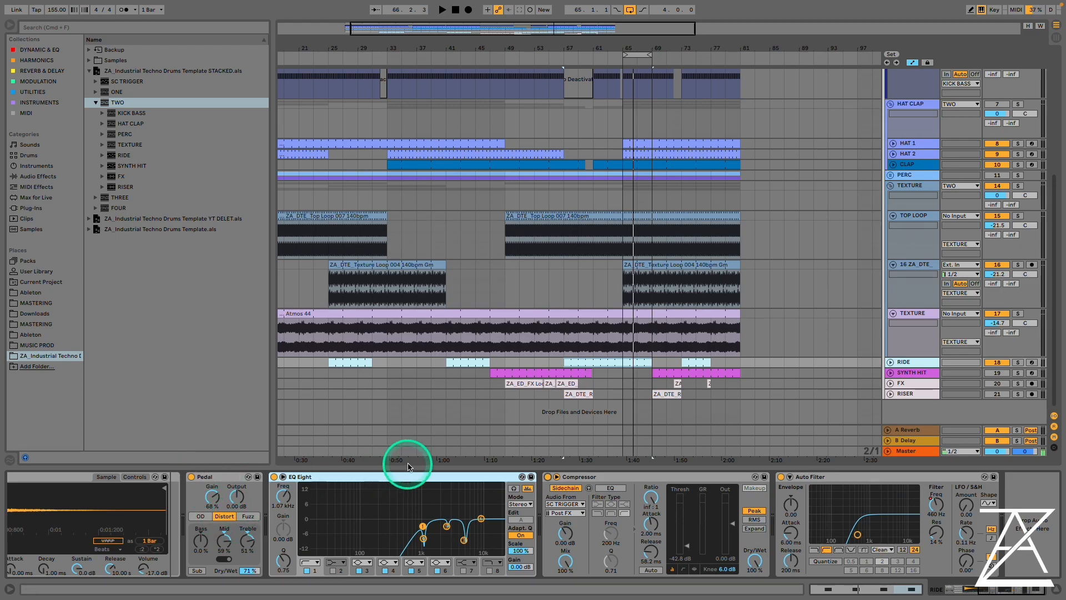
drag(374, 502, 472, 551)
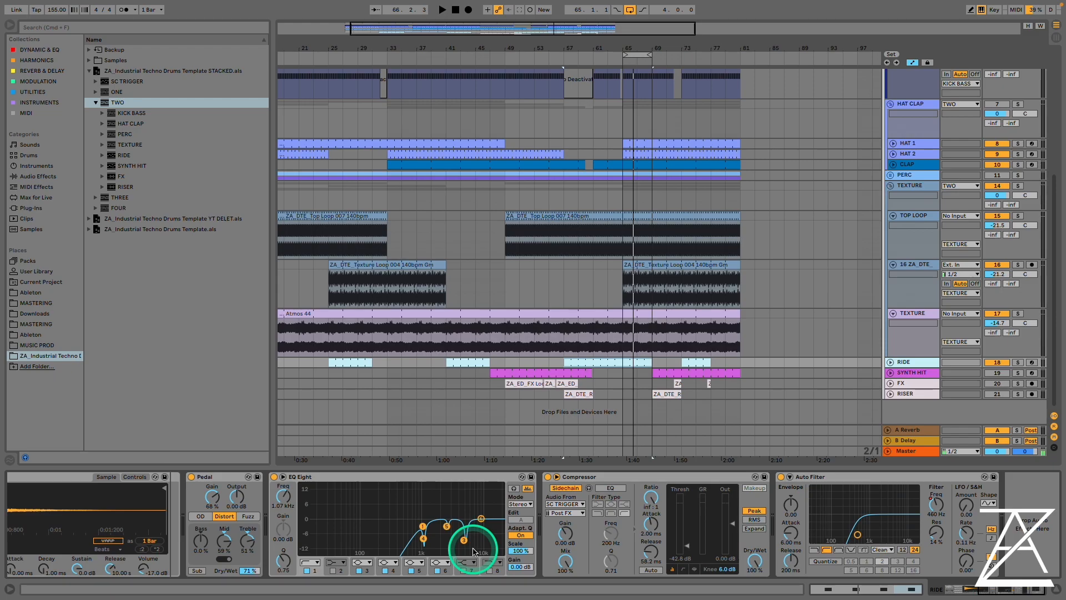
click(242, 474)
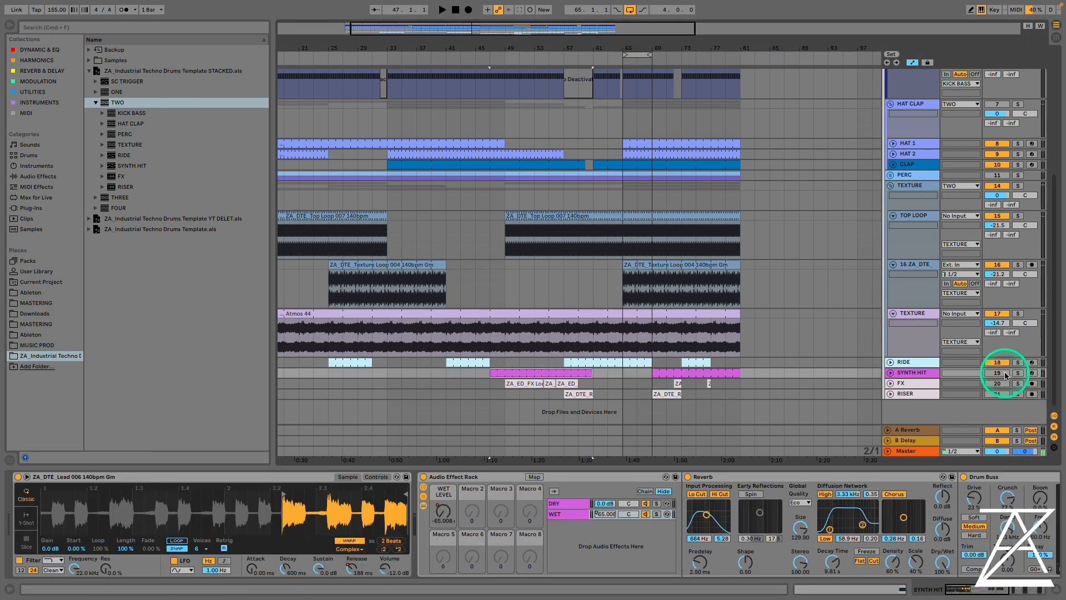
- Unfold the SYNTH HIT track and show the volume envelope Release automation of its sampler
click(1054, 351)
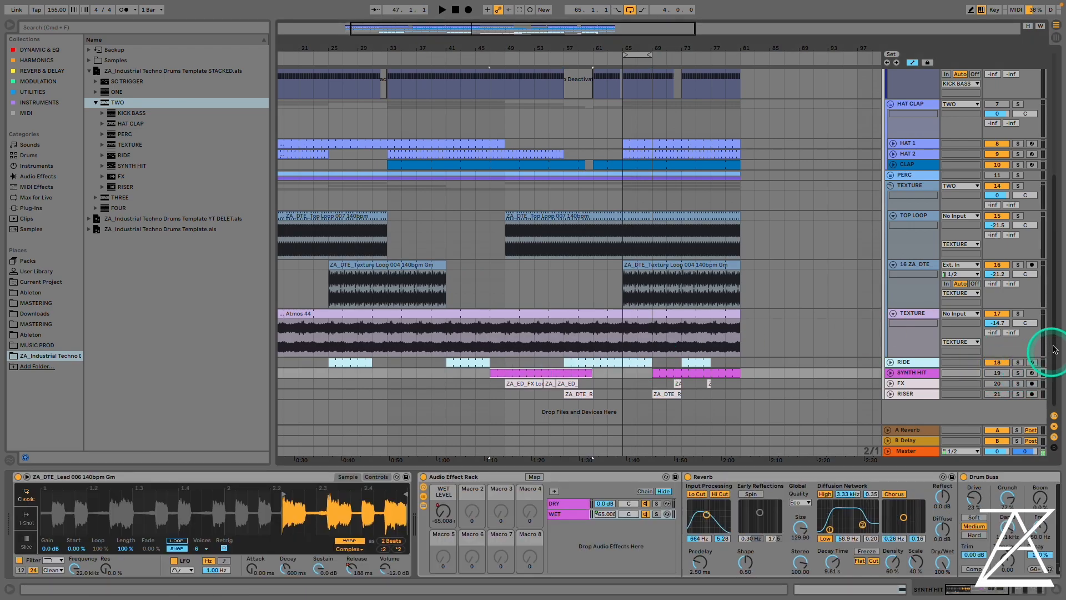
click(891, 372)
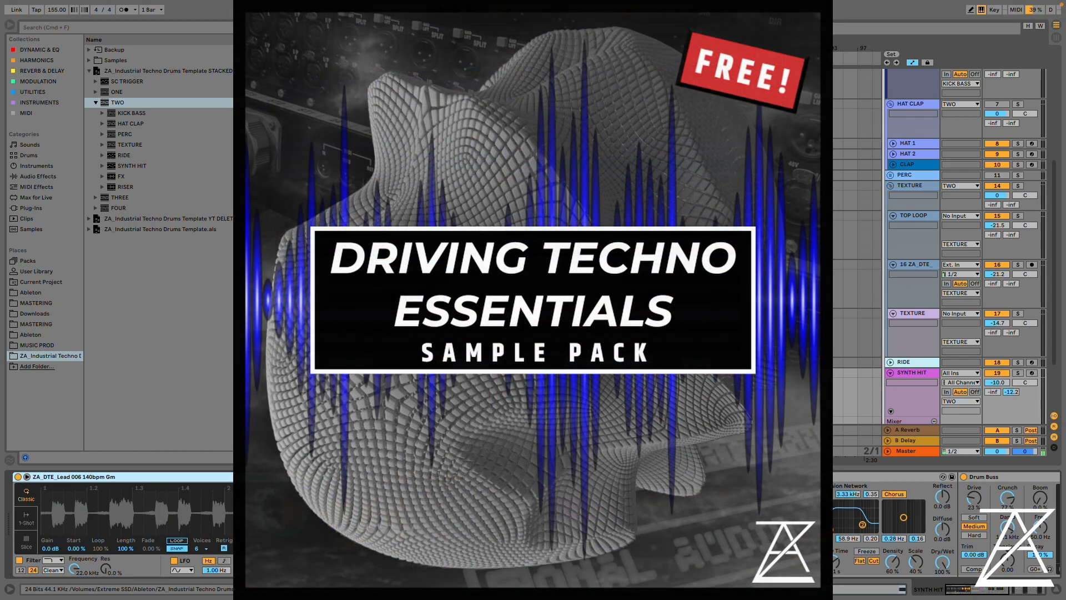
click(345, 569)
right_click(352, 566)
click(384, 506)
click(497, 413)
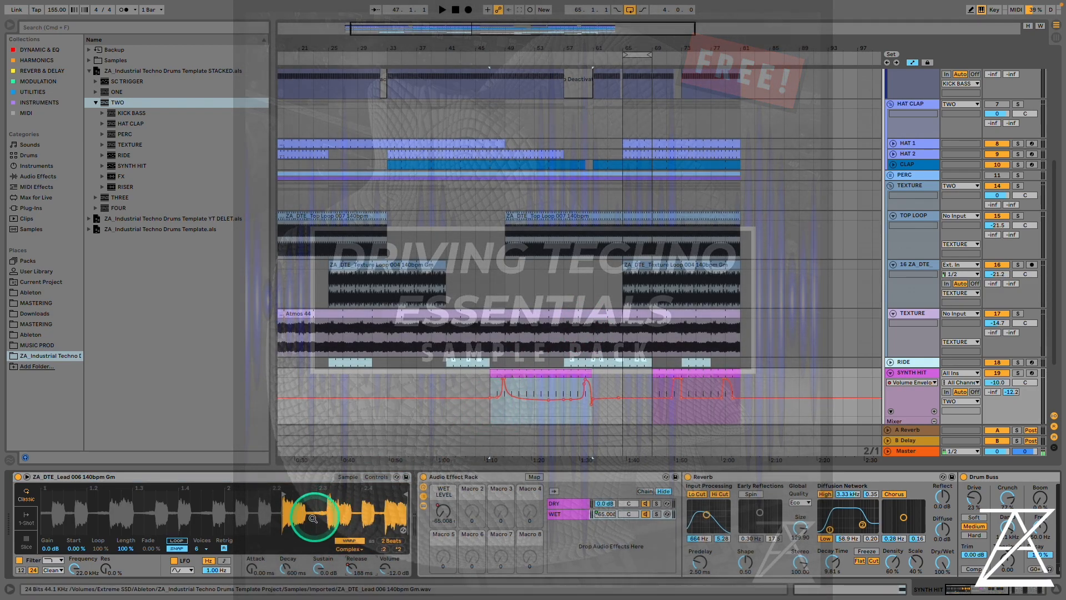
- Place the insert marker at bar 47 and examine the devices in the DRY and WET chains of SYNTH HIT's Audio Effect Rack
click(485, 276)
click(490, 292)
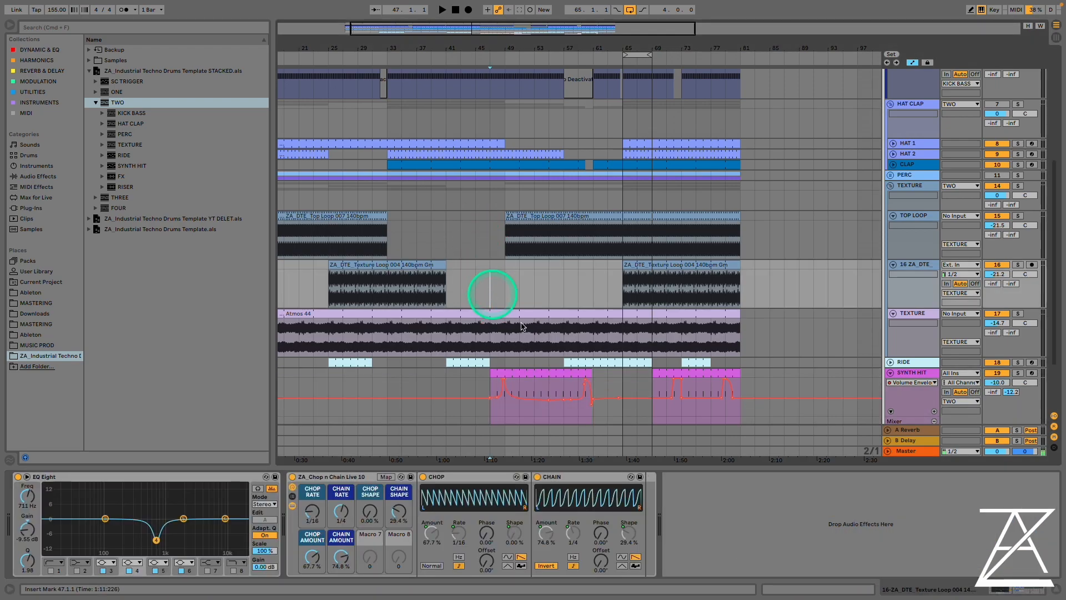
click(924, 374)
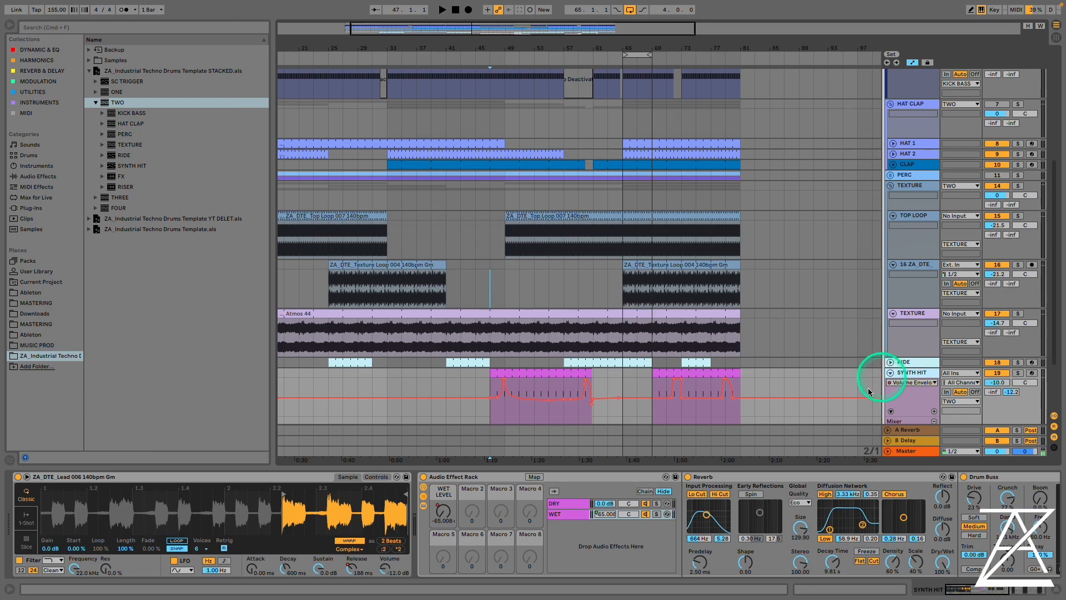
mouse_move(992, 589)
mouse_down()
mouse_move(1033, 590)
mouse_move(991, 591)
mouse_up()
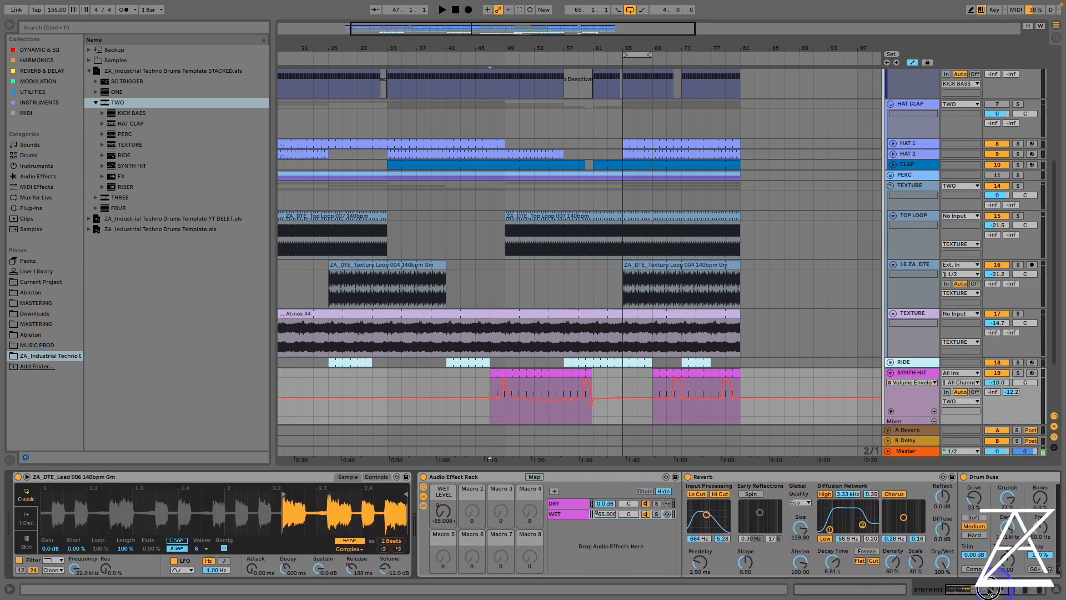
click(566, 515)
click(564, 502)
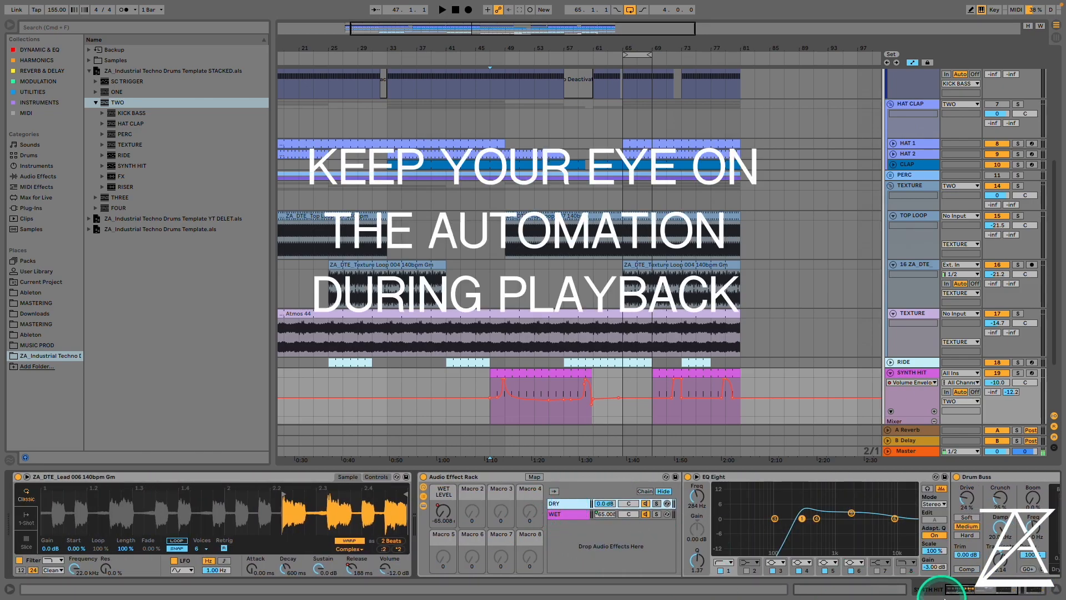
drag(960, 595, 998, 594)
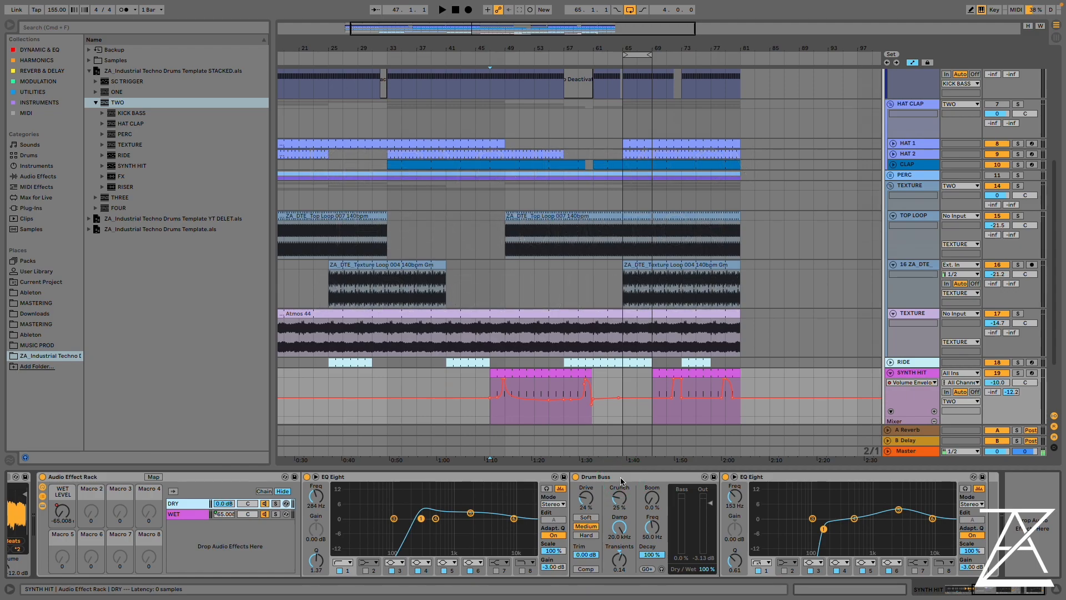
- Audition SYNTH HIT from bar 47 with the EQ Eight after Drum Buss bypassed, stop playback, and re-enable the EQ
key(space)
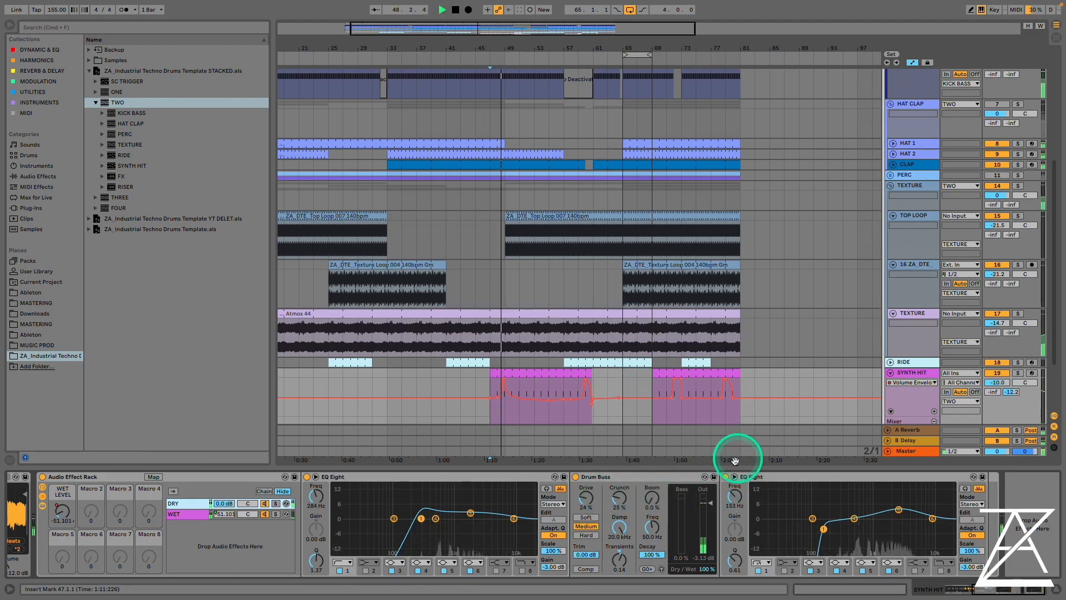
click(725, 476)
mouse_move(919, 596)
key(space)
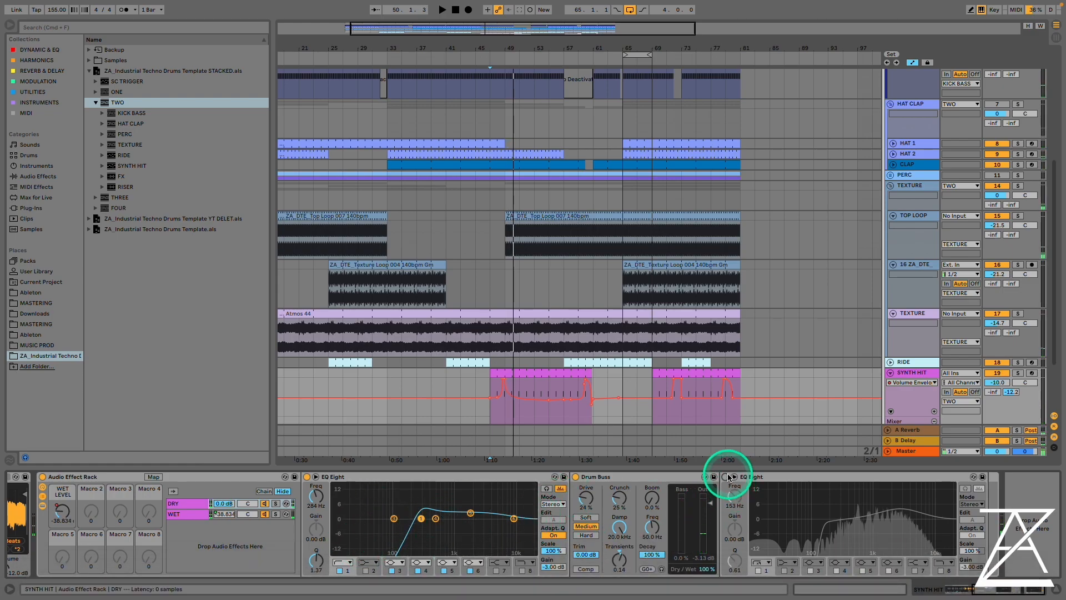
click(725, 476)
- Audition SYNTH HIT with band 1 of the EQ Eight after Drum Buss switched off, and reactivate the band
key(space)
click(759, 570)
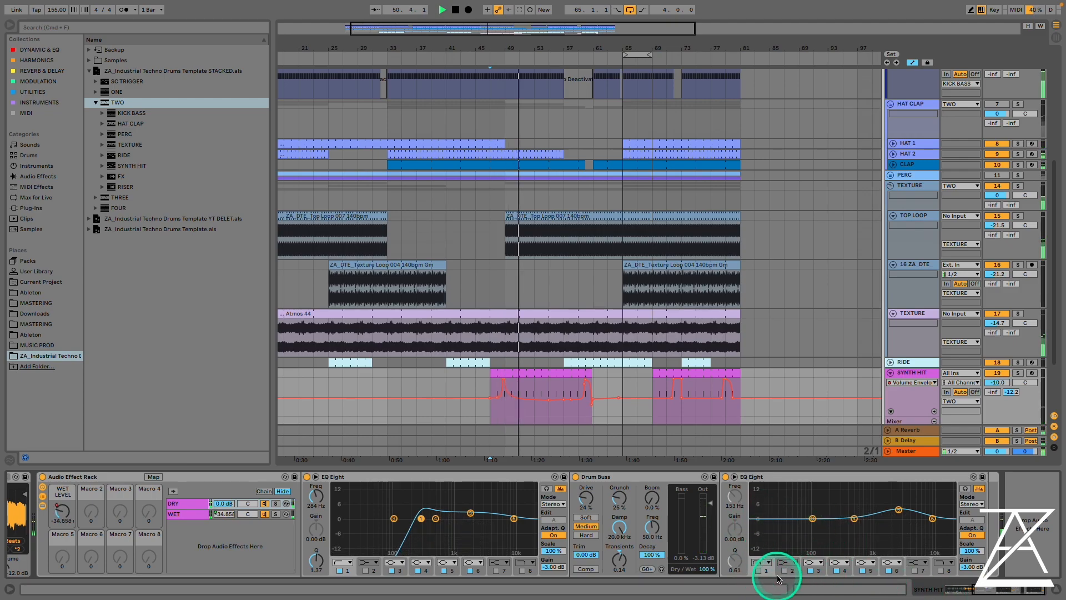
key(space)
click(758, 570)
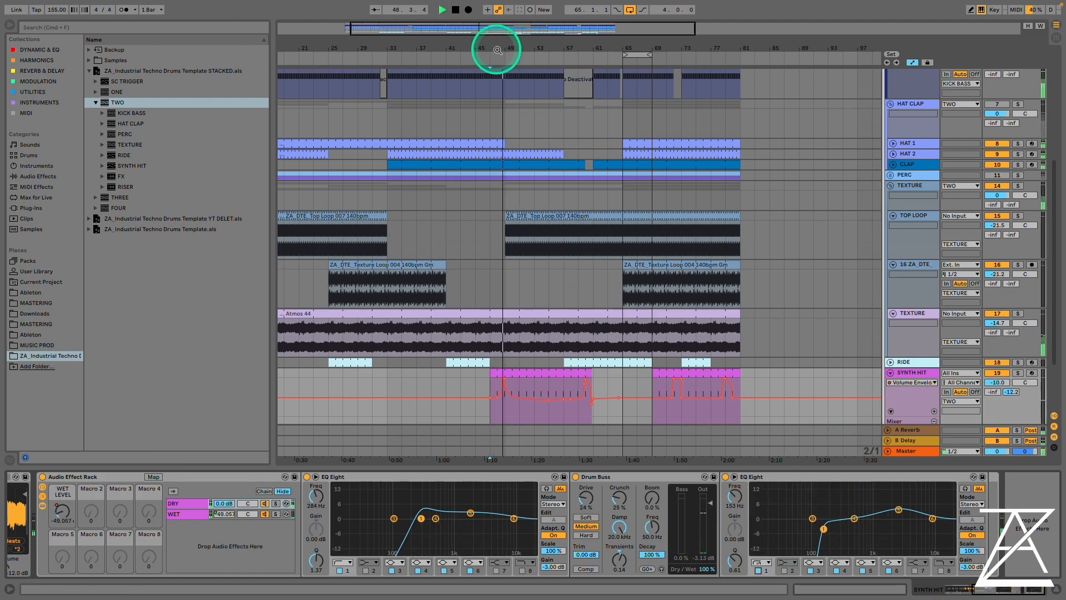
- Follow the SYNTH HIT Release automation during playback of the section after bar 47 and again from bar 59, and stop playback
drag(502, 48, 520, 50)
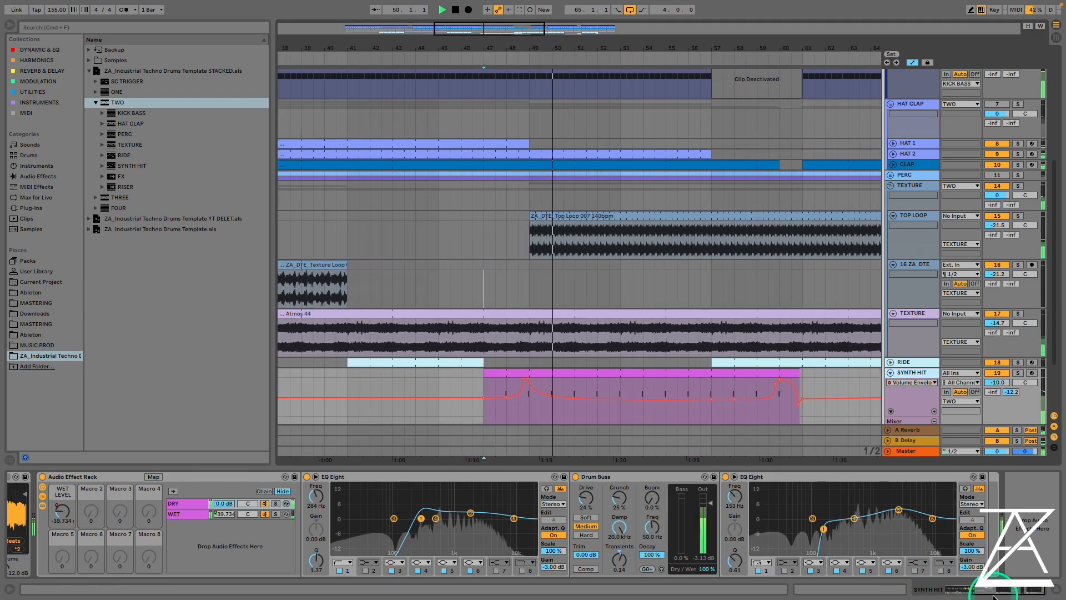
scroll(800, 522, left, 5)
key(space)
click(757, 384)
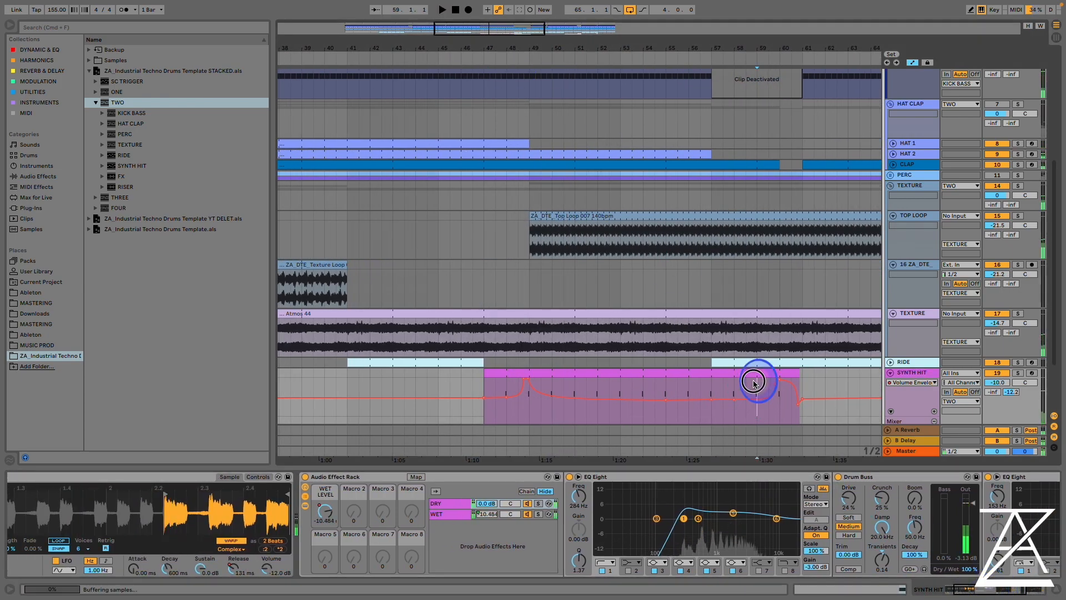
key(space)
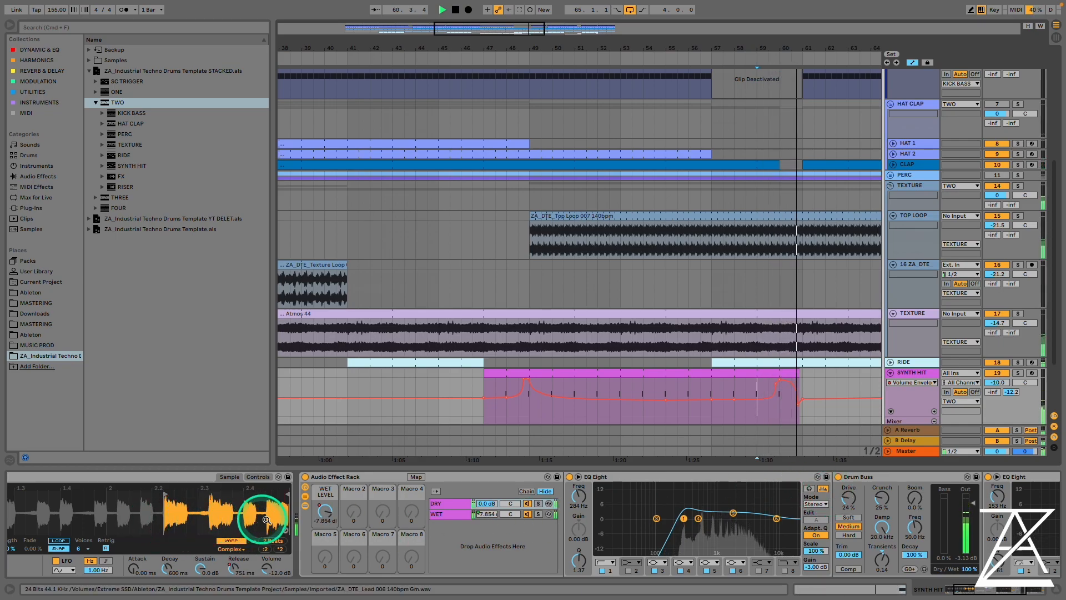
drag(822, 38, 718, 33)
key(space)
scroll(686, 323, down, 3)
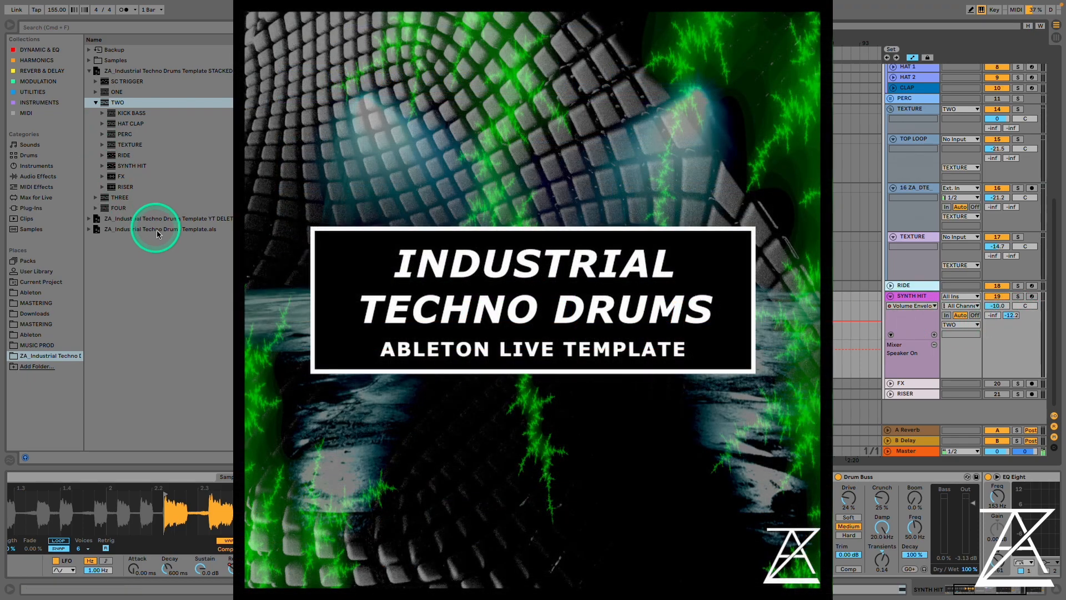
- Unfold the RISER and FX tracks of group TWO and activate both tracks
click(156, 230)
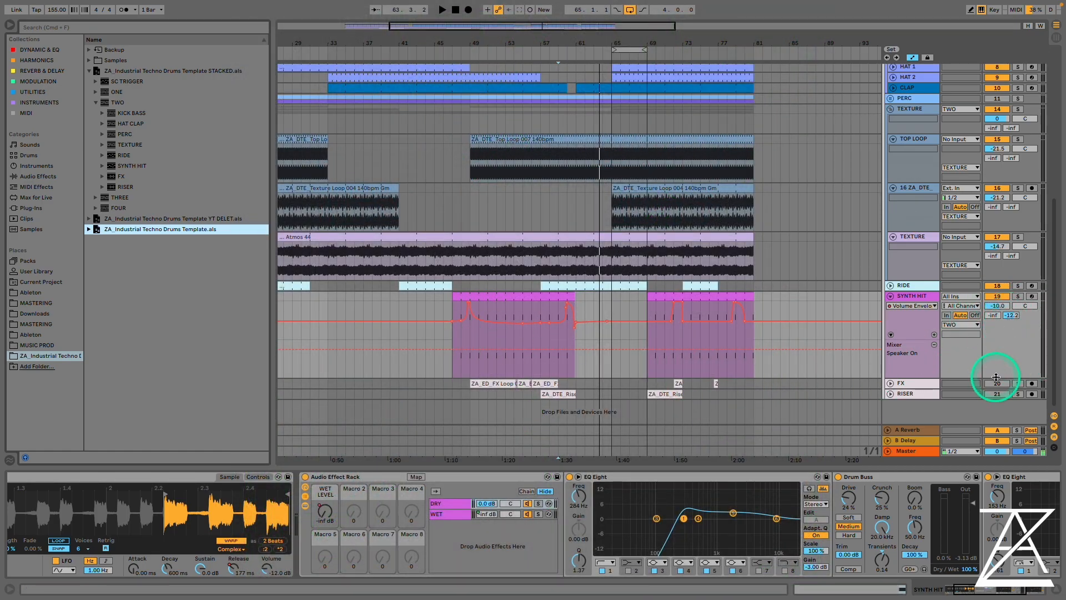
click(890, 394)
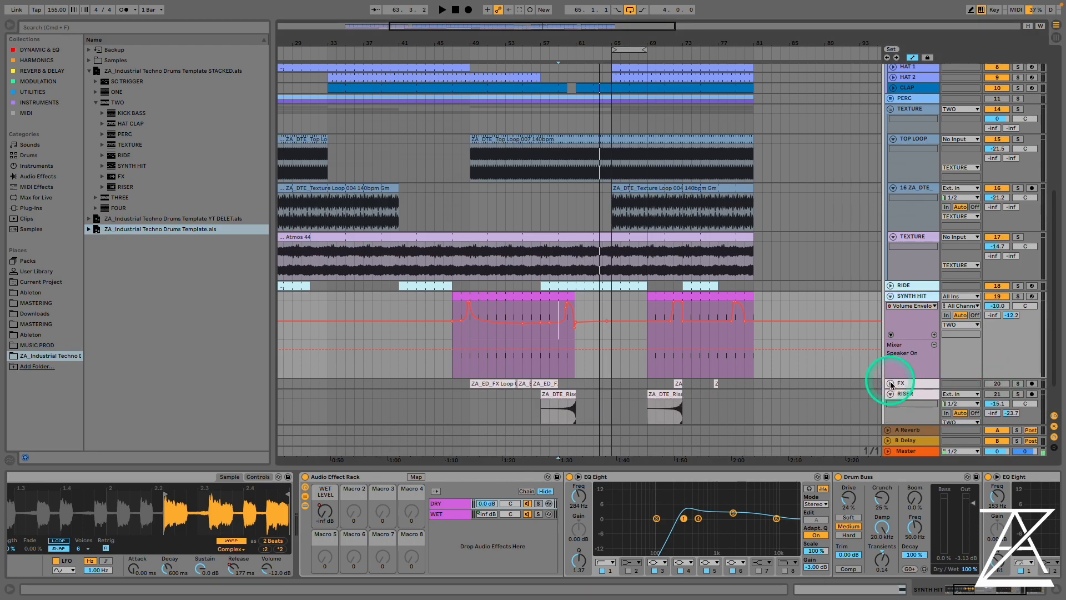
click(890, 384)
scroll(704, 374, down, 3)
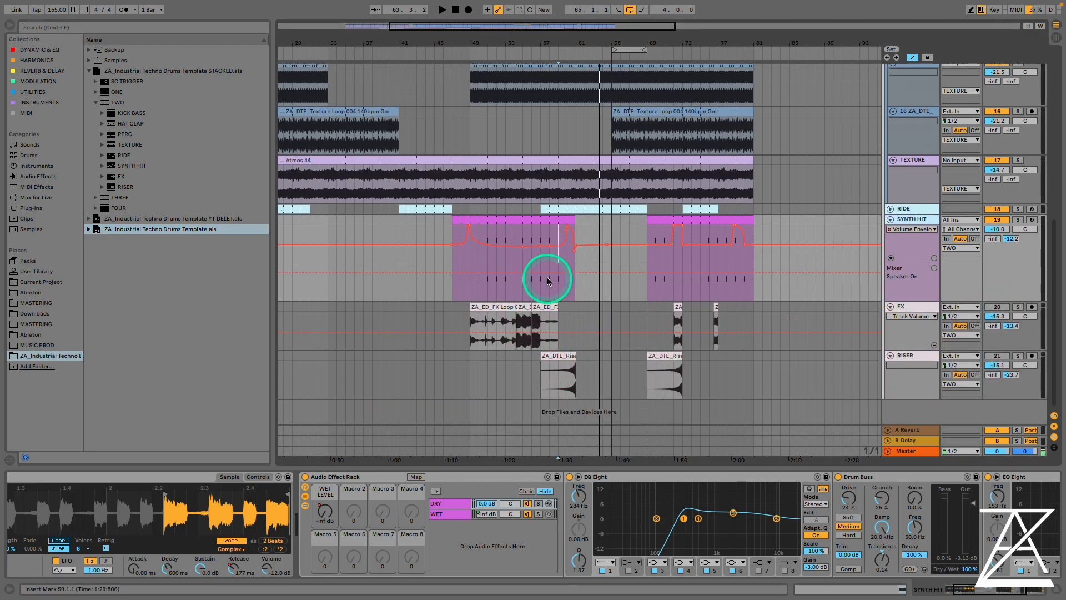
click(997, 306)
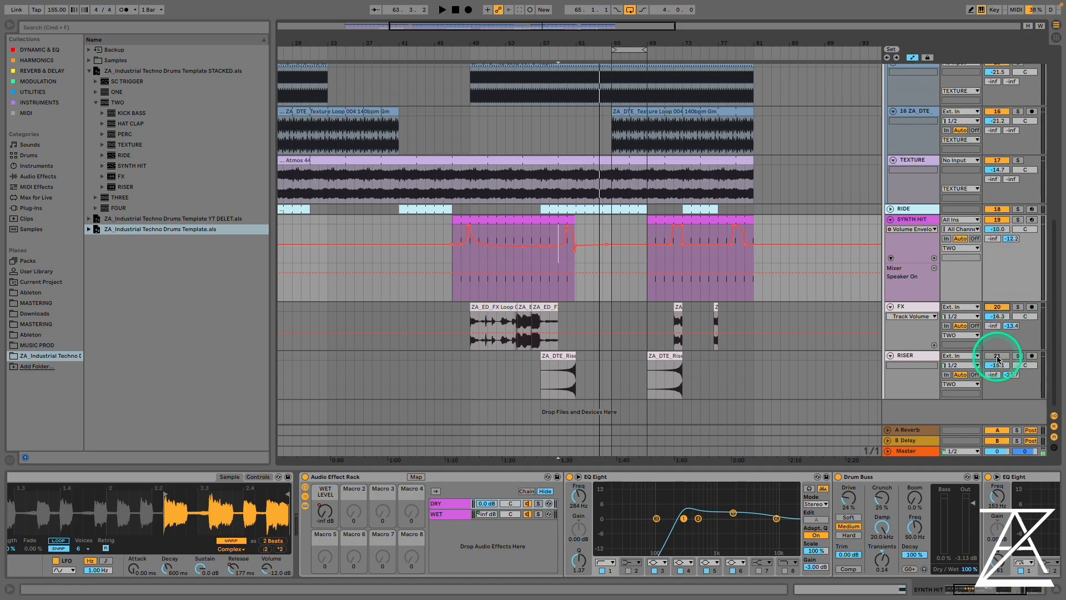
- Audition the FX clips from bar 49 with the TEXTURE audio track, RIDE and SYNTH HIT muted
click(497, 306)
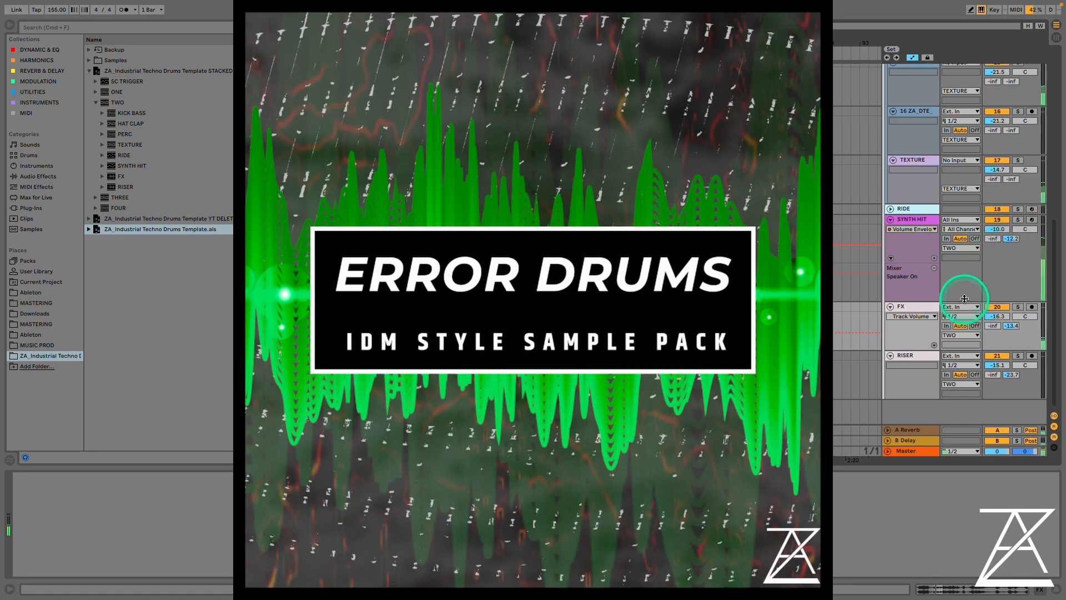
scroll(963, 299, up, 3)
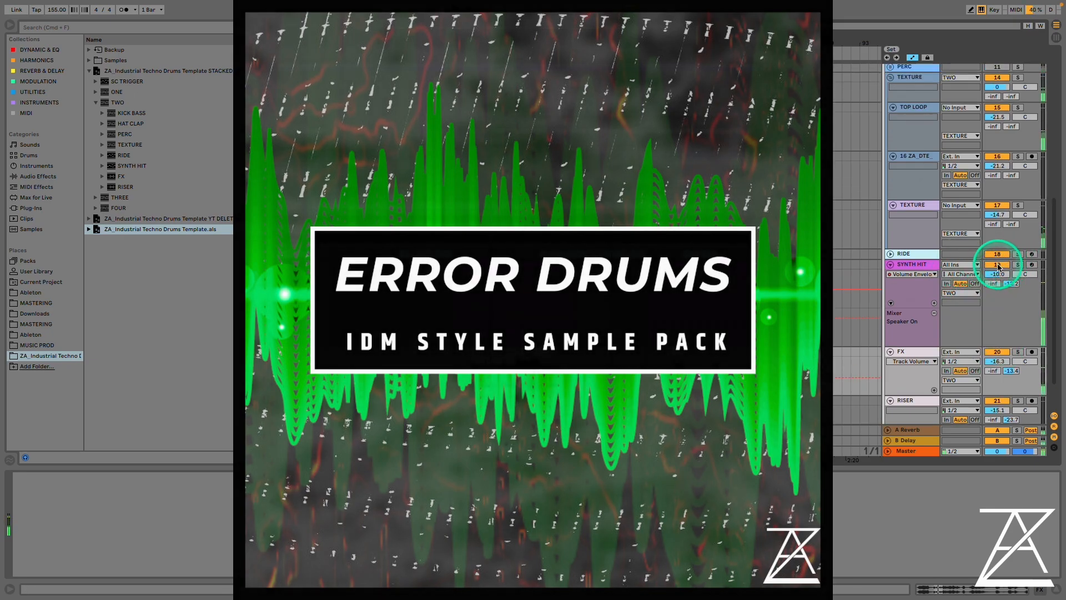
click(998, 206)
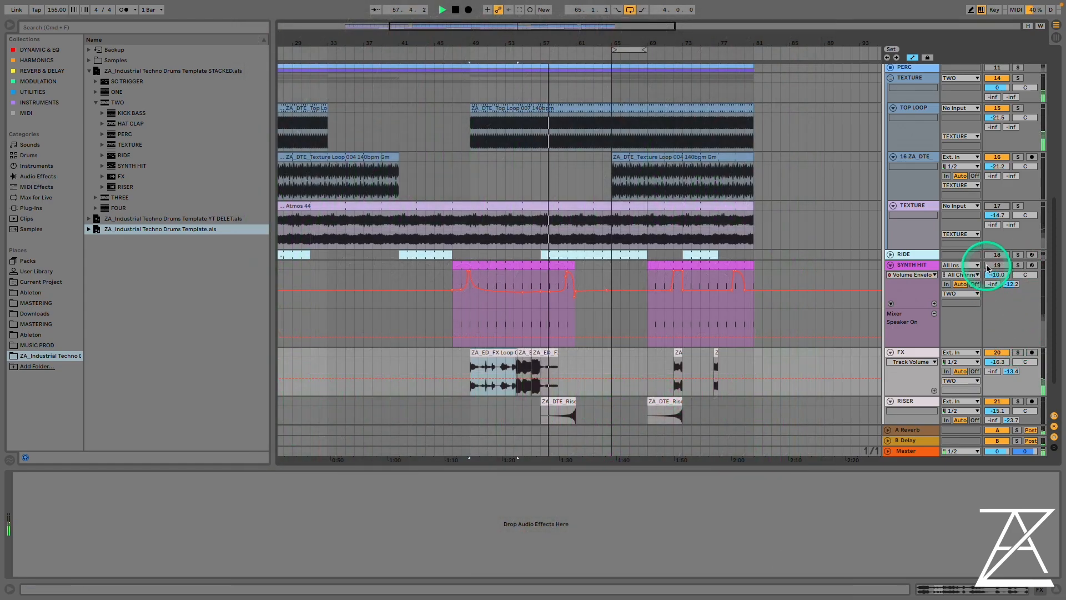
- Reactivate the muted RIDE, TEXTURE and SYNTH HIT tracks during playback
click(998, 255)
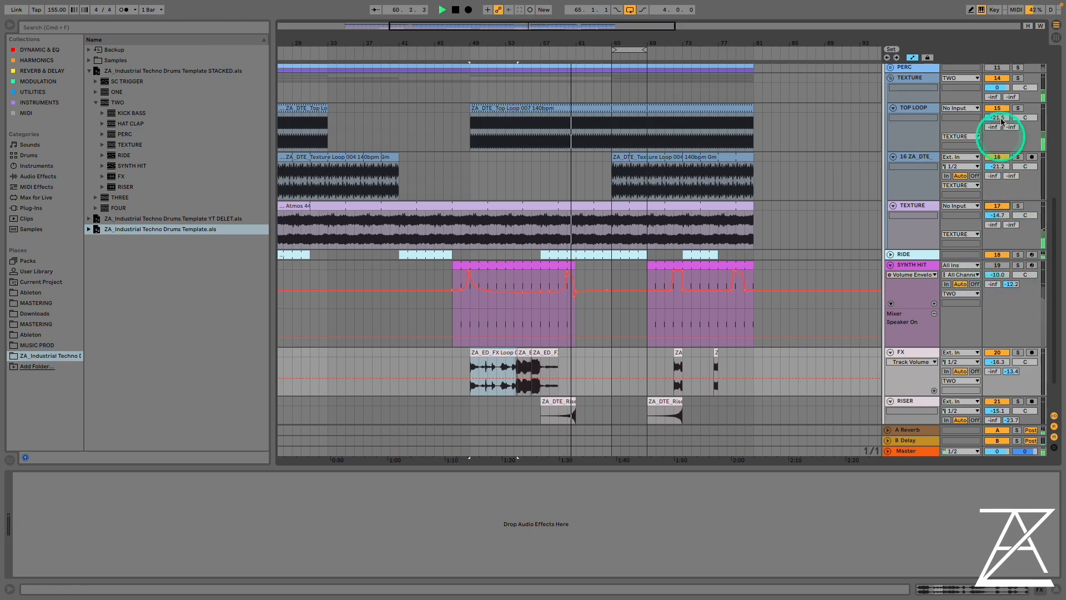
scroll(999, 156, up, 2)
scroll(940, 288, down, 2)
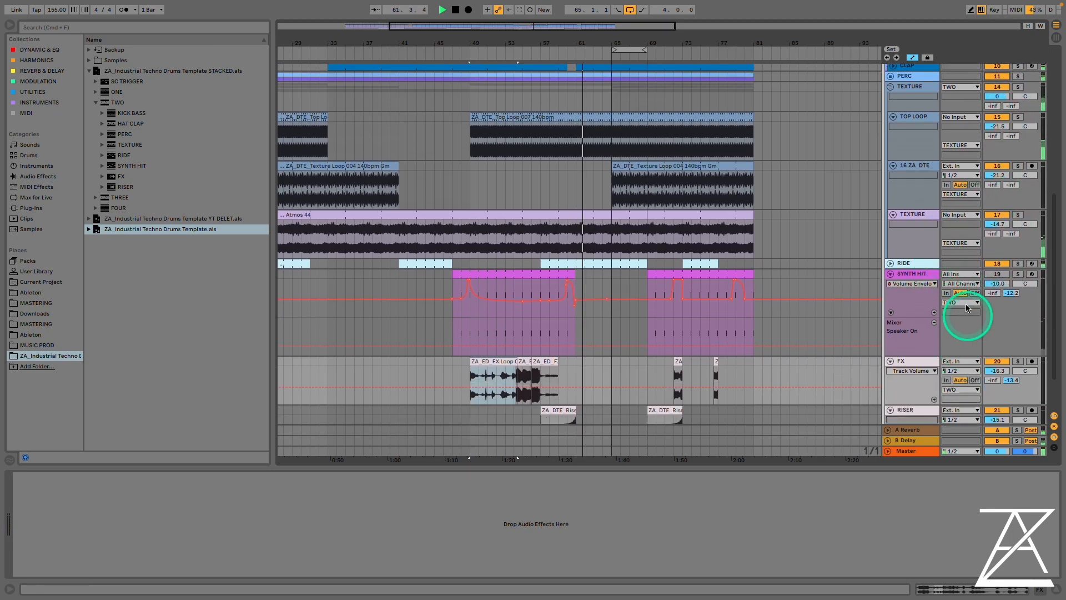
scroll(965, 362, down, 2)
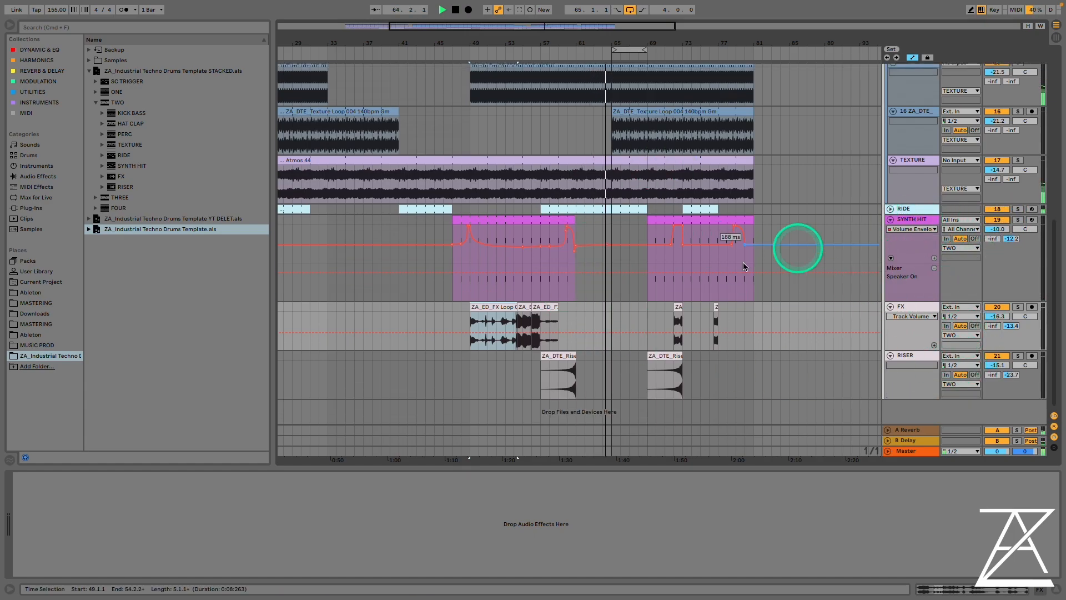
- Switch off the arrangement loop, listen through group TWO's final section while viewing its tracks, and stop playback
click(629, 10)
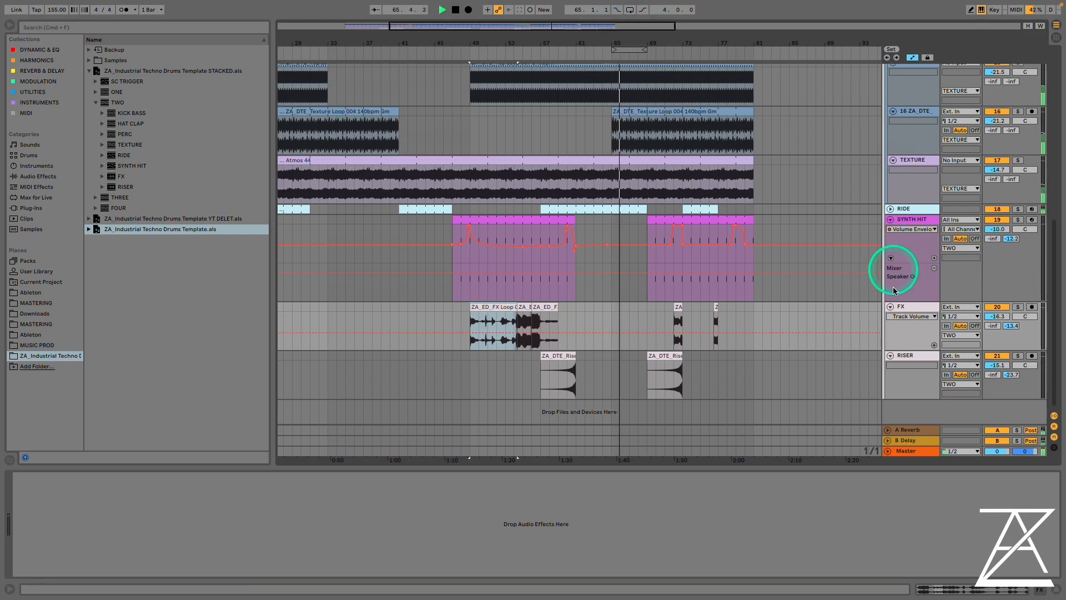
scroll(769, 313, up, 2)
click(769, 313)
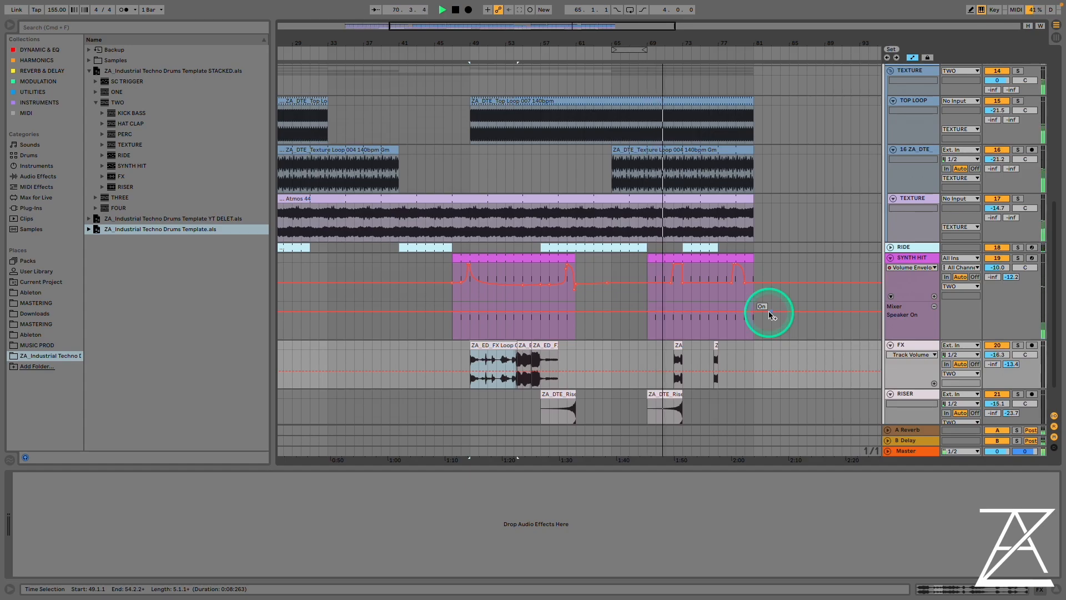
click(770, 316)
scroll(769, 317, up, 5)
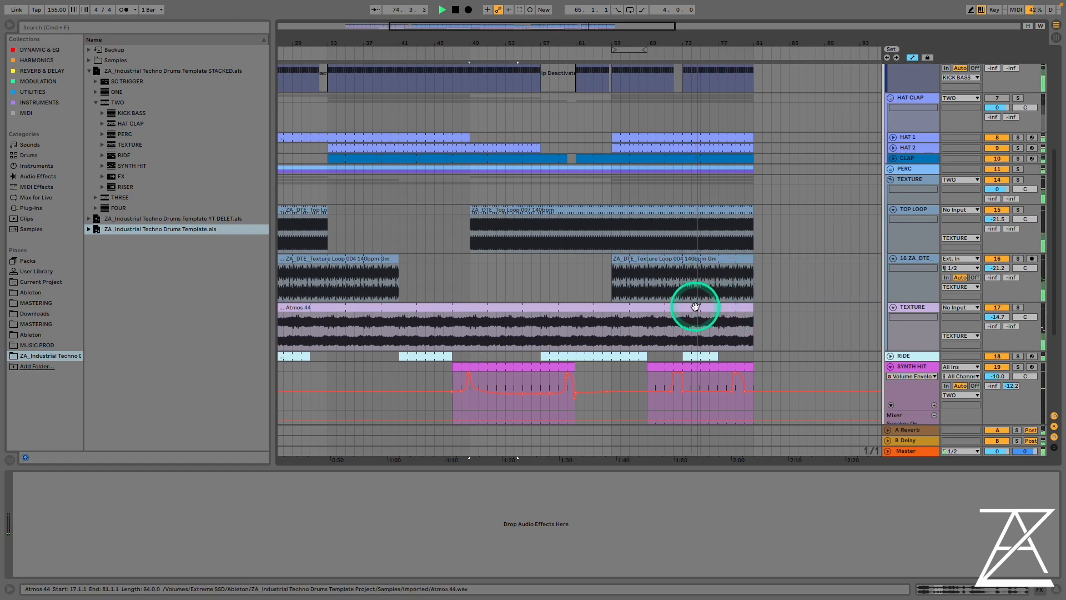
scroll(694, 304, up, 10)
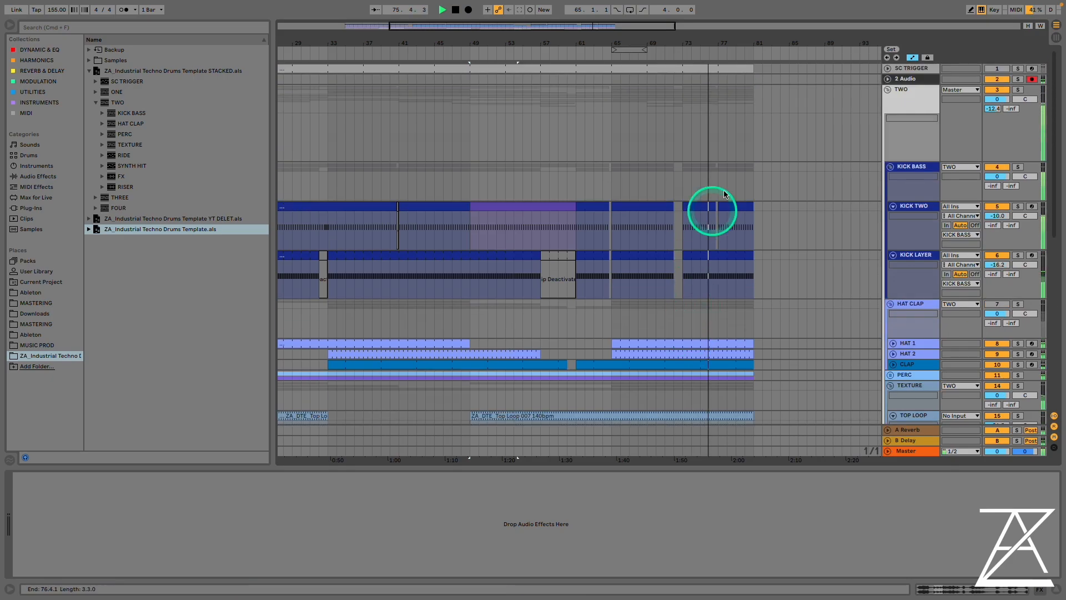
key(space)
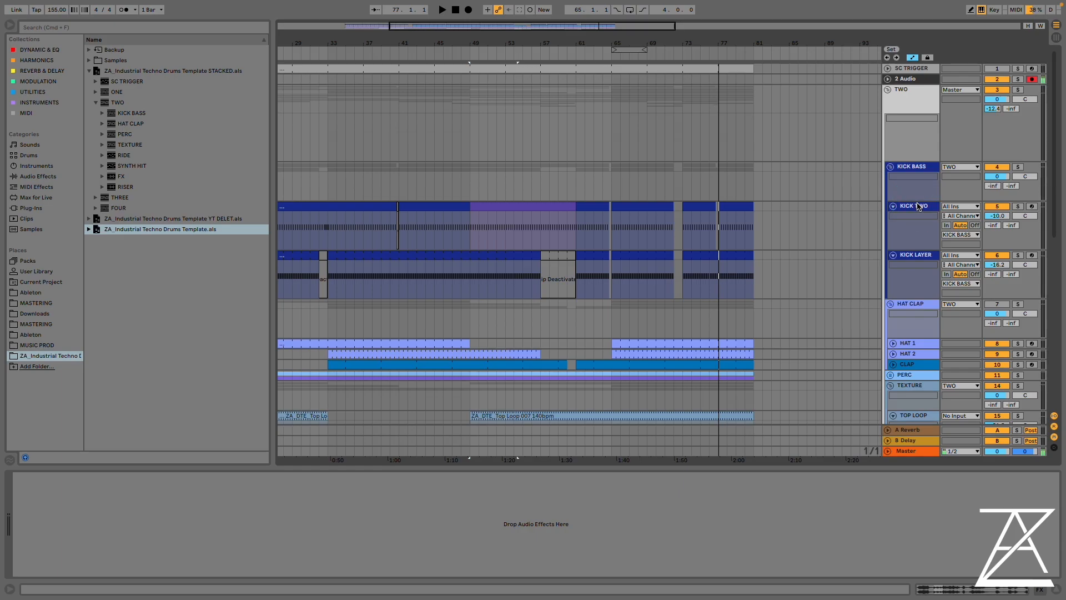
- Delete group TWO and load group THREE from the STACKED template set into the arrangement
scroll(561, 240, down, 10)
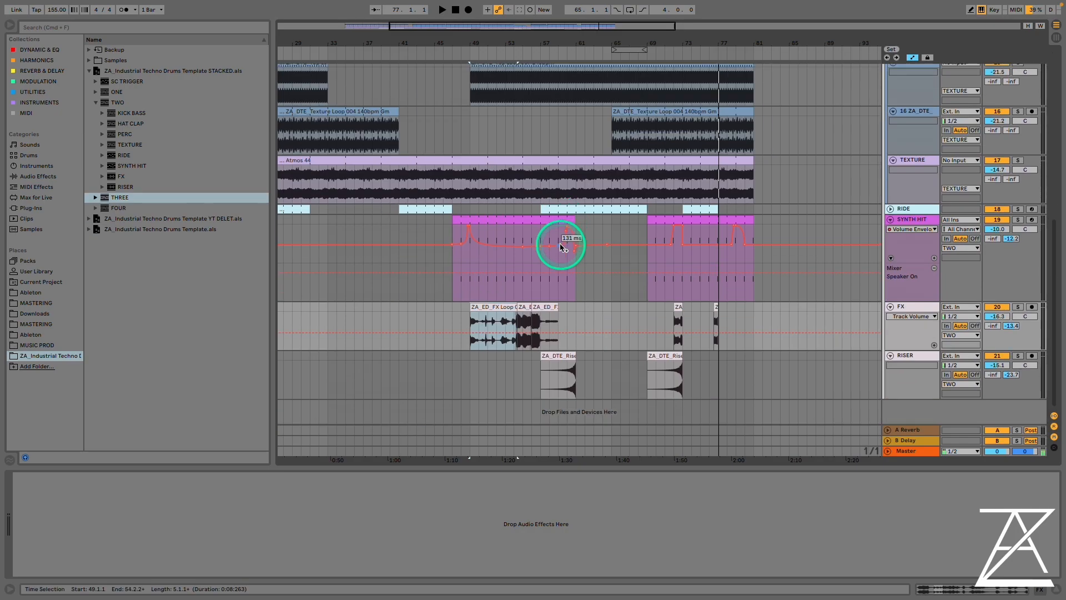
drag(122, 200, 918, 274)
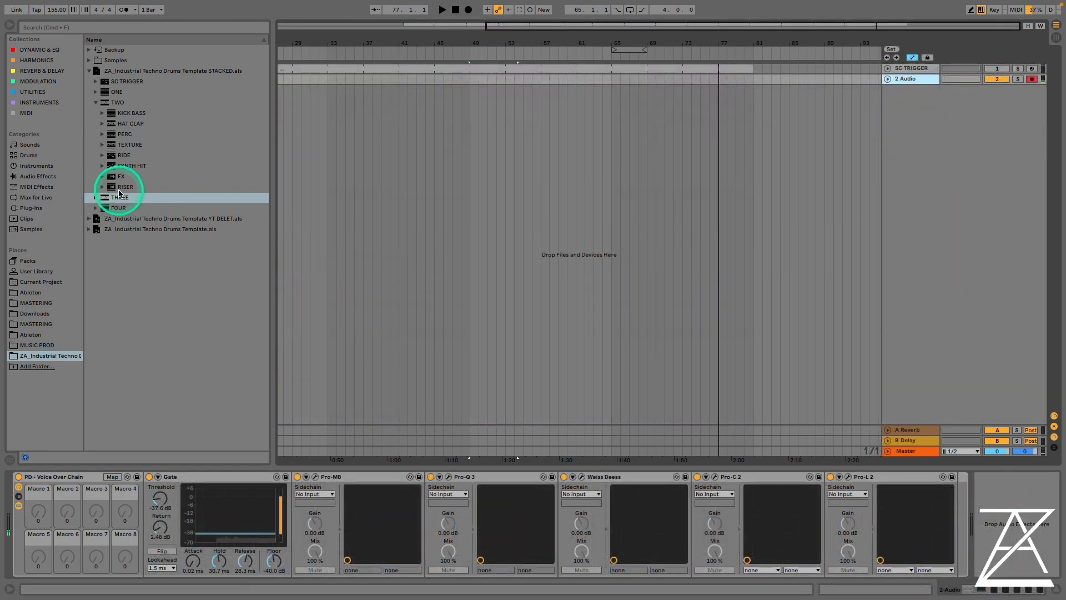
drag(119, 193, 927, 161)
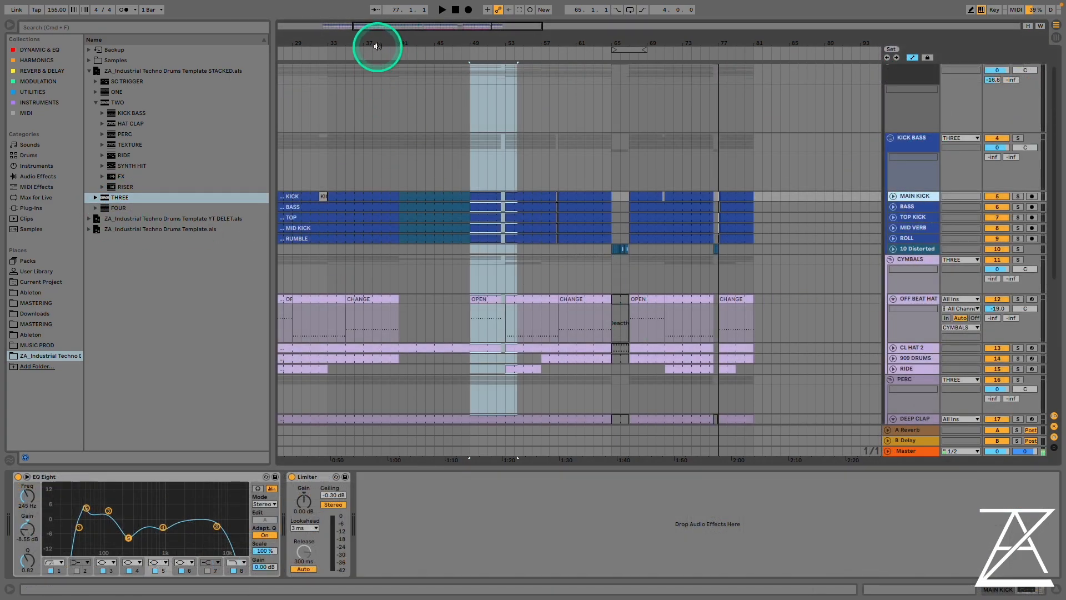
- Select MAIN KICK's first KICK clip at bar 17 and unfold the tracks inside the KICK BASS group
drag(381, 43, 373, 40)
click(354, 197)
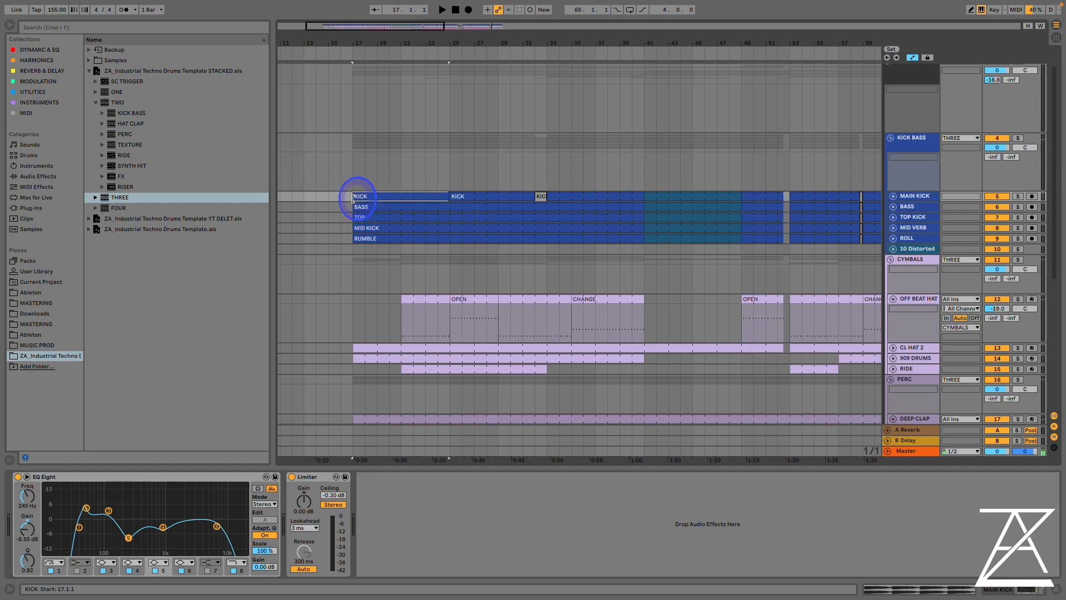
click(915, 193)
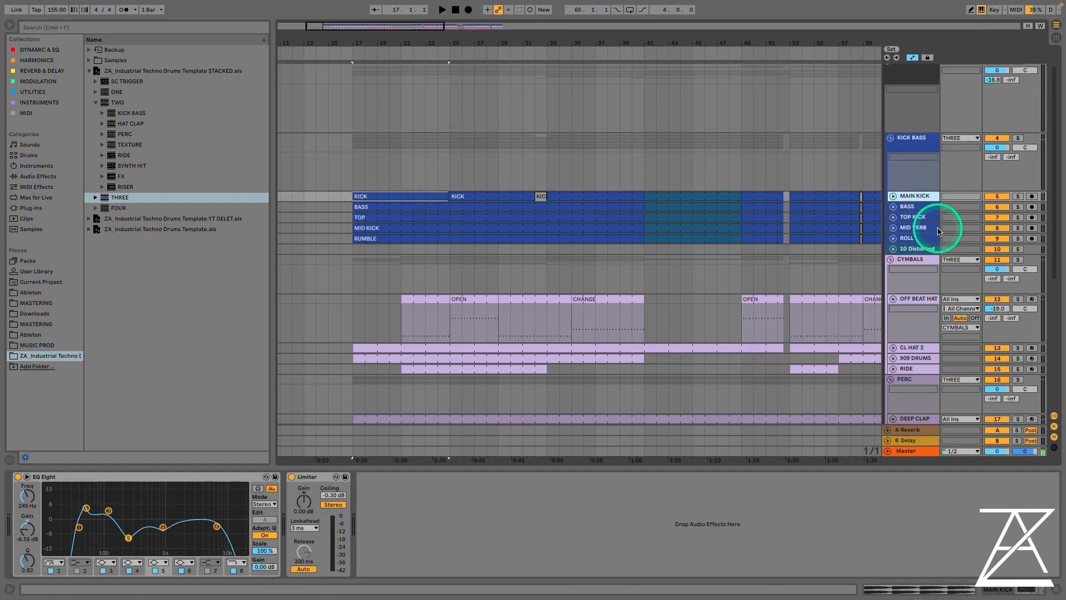
alt+click(893, 197)
- Play template THREE from bar 17 and look over the KICK BASS group and its individual tracks
click(916, 138)
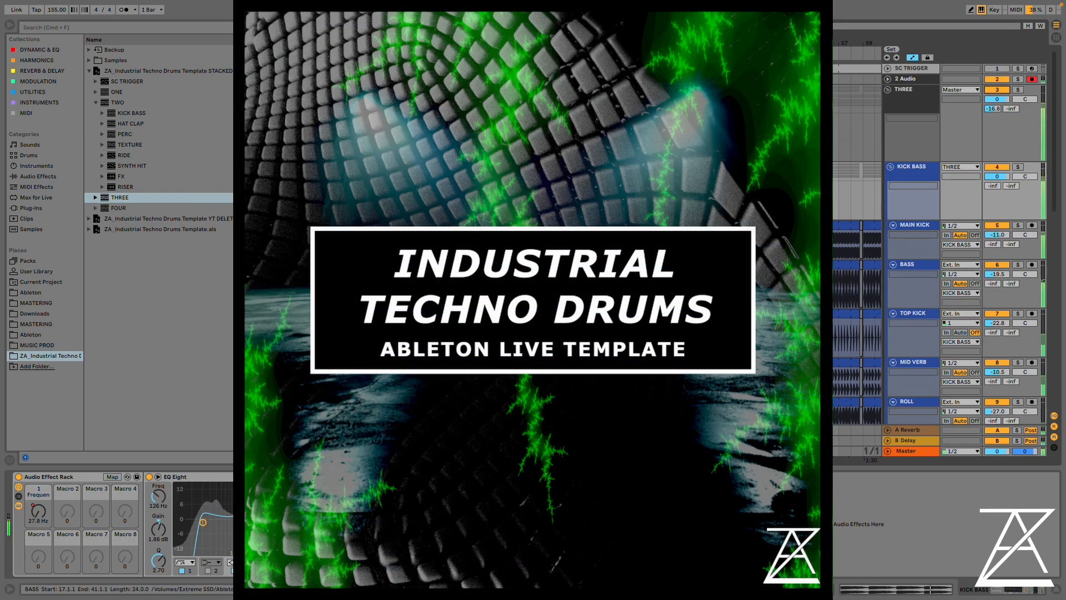
scroll(944, 244, down, 5)
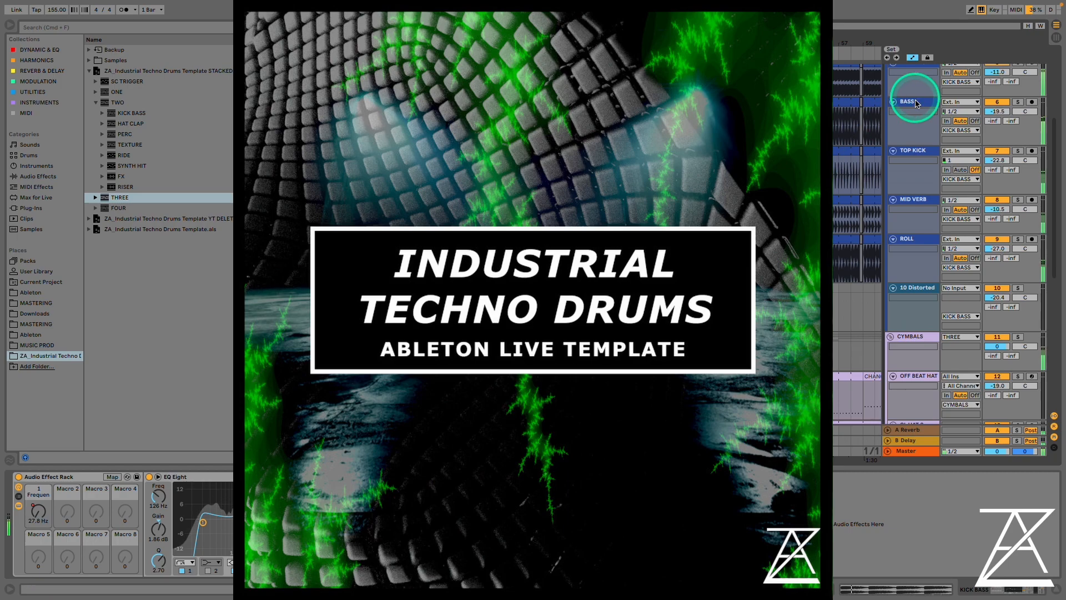
scroll(1018, 179, up, 3)
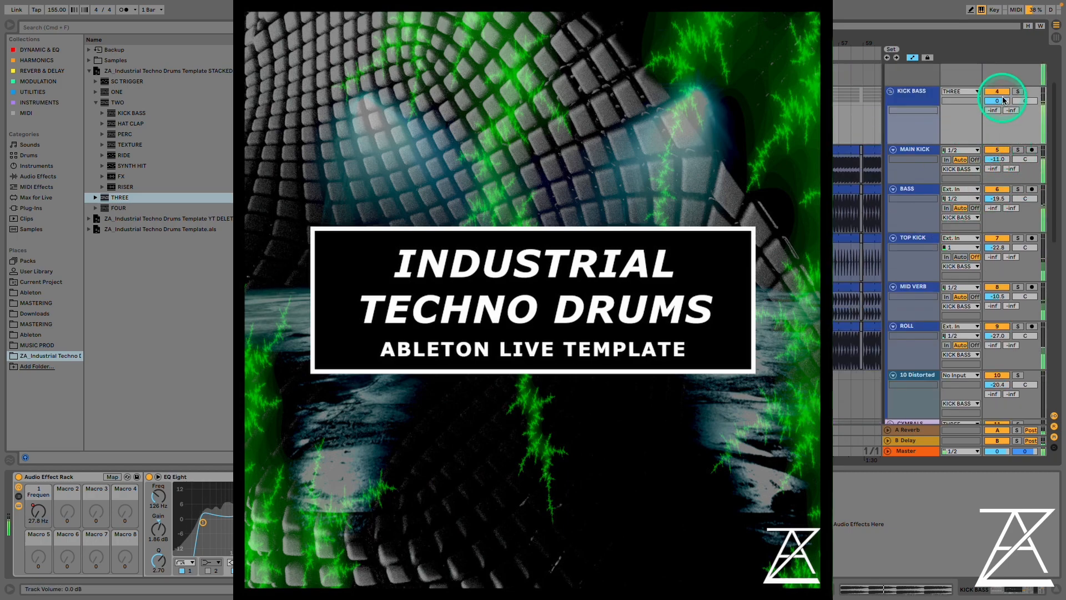
scroll(1010, 95, up, 3)
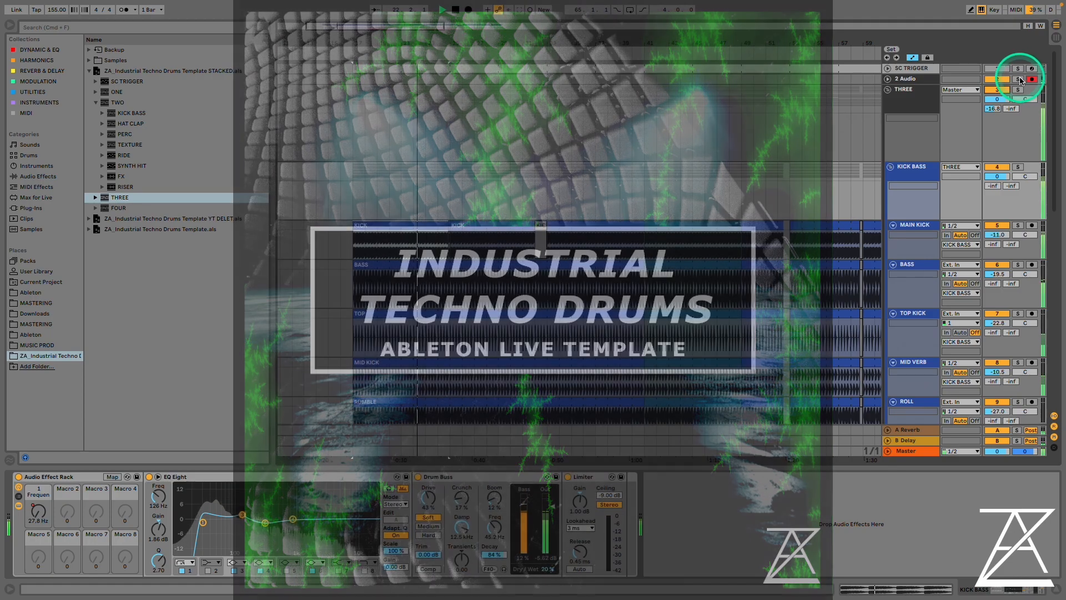
- Solo 2 Audio and audition MAIN KICK, BASS, TOP KICK and MID VERB in solo one after another
click(1019, 79)
super+click(1019, 225)
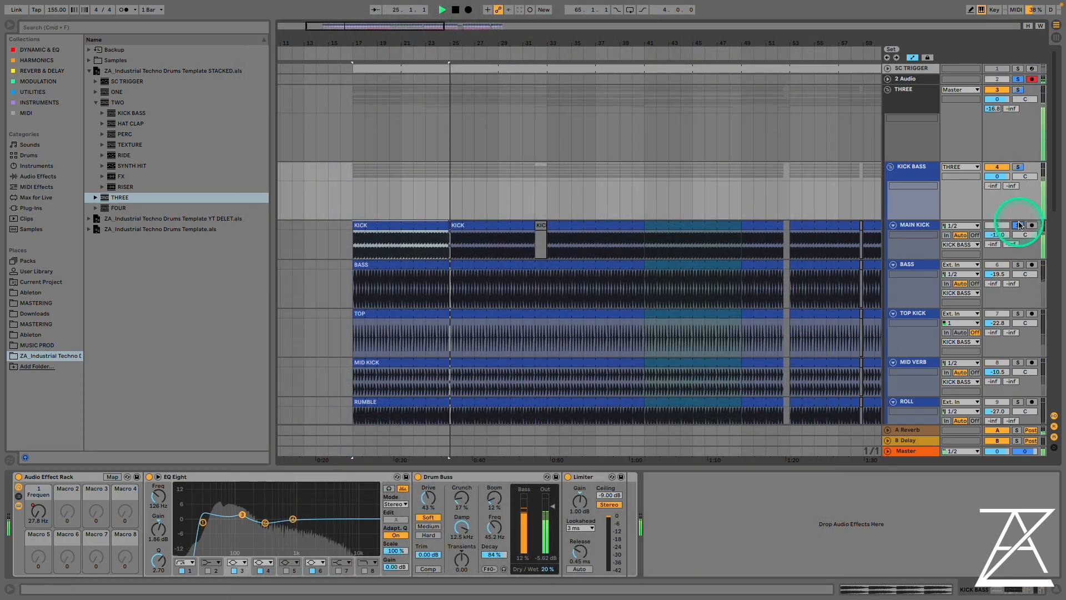
click(1016, 265)
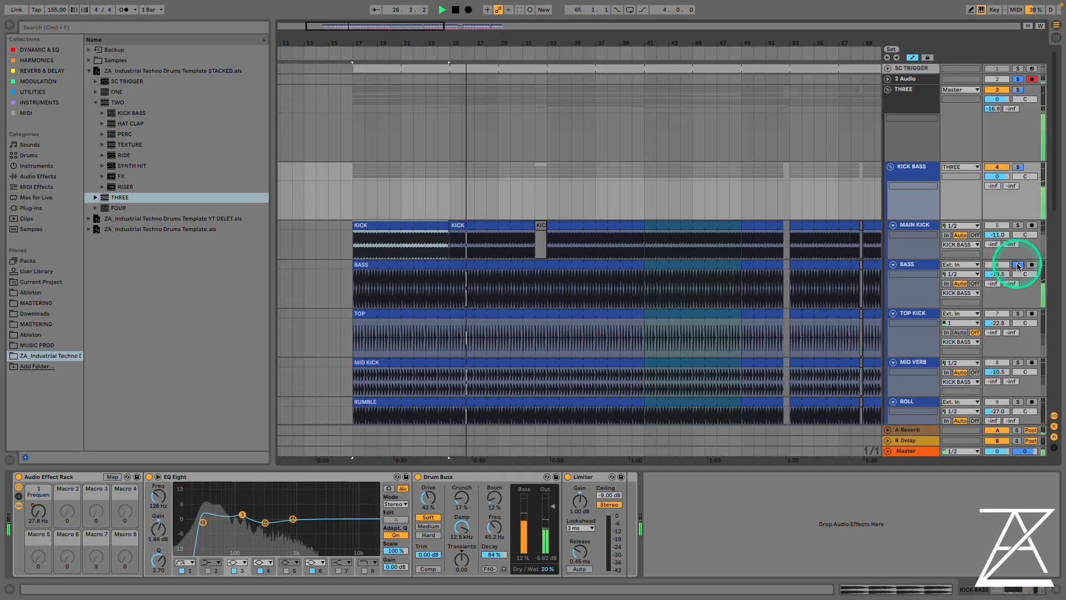
click(1018, 314)
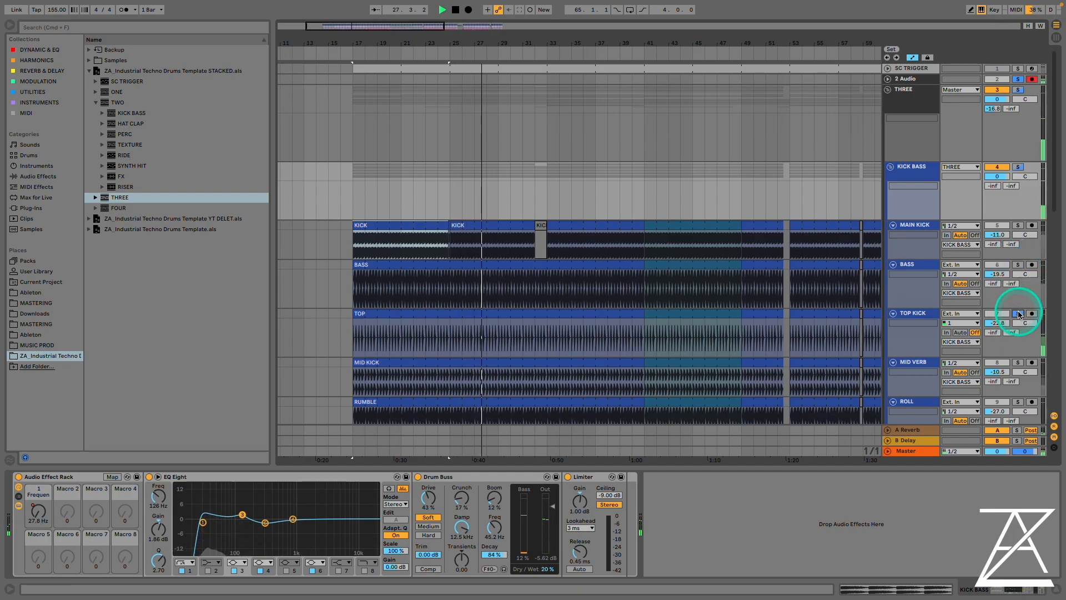
click(1018, 362)
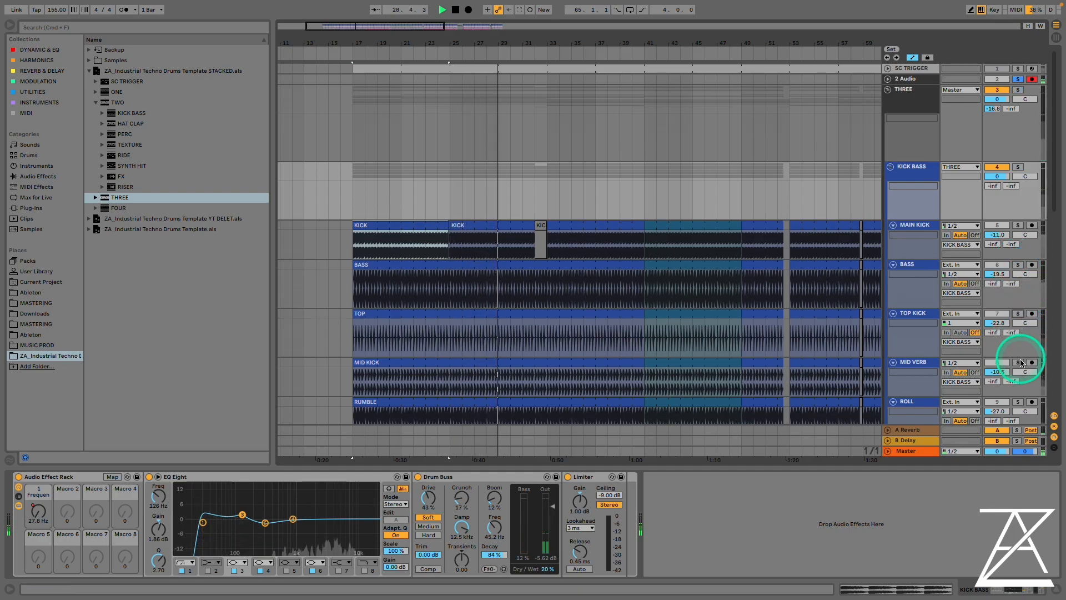
scroll(1019, 361, down, 1)
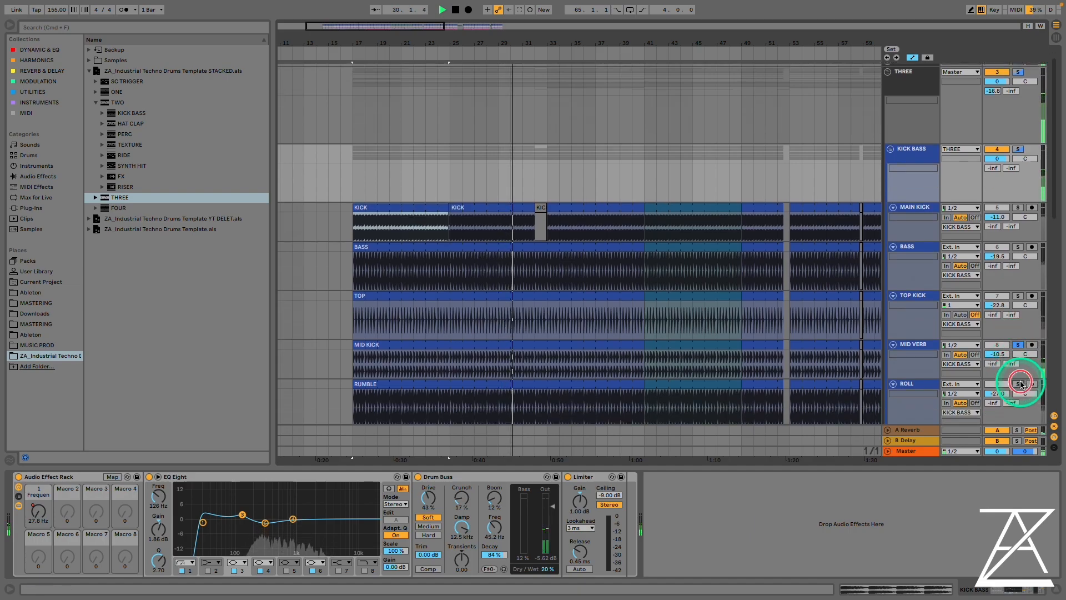
- Add ROLL, TOP KICK, BASS and MAIN KICK to the soloed MID VERB so the kick layers play together
super+click(1019, 384)
scroll(1020, 379, down, 2)
super+click(1017, 252)
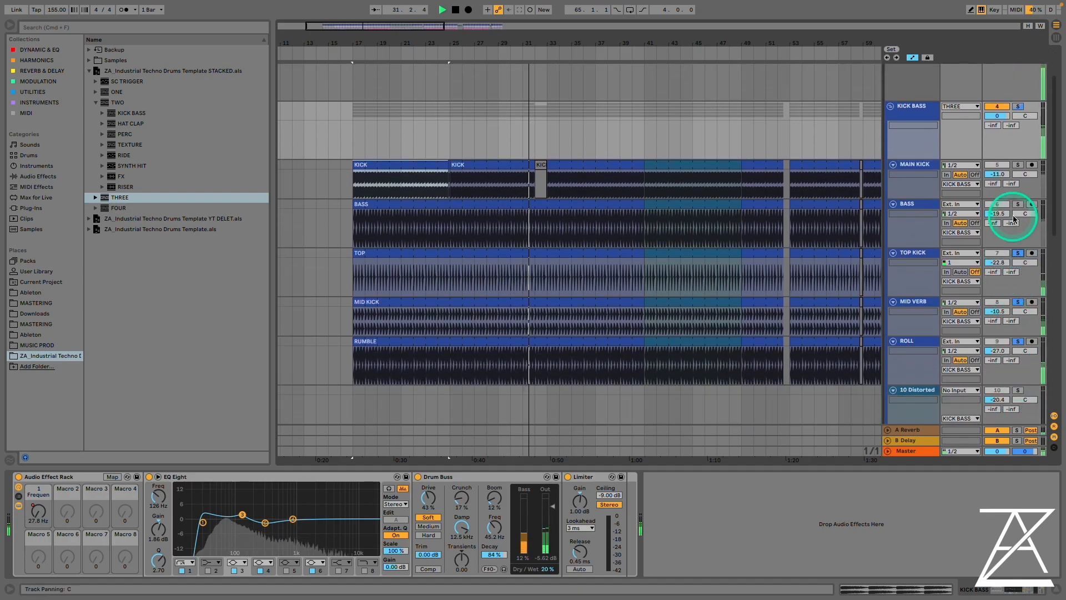
super+click(1017, 203)
super+click(1018, 165)
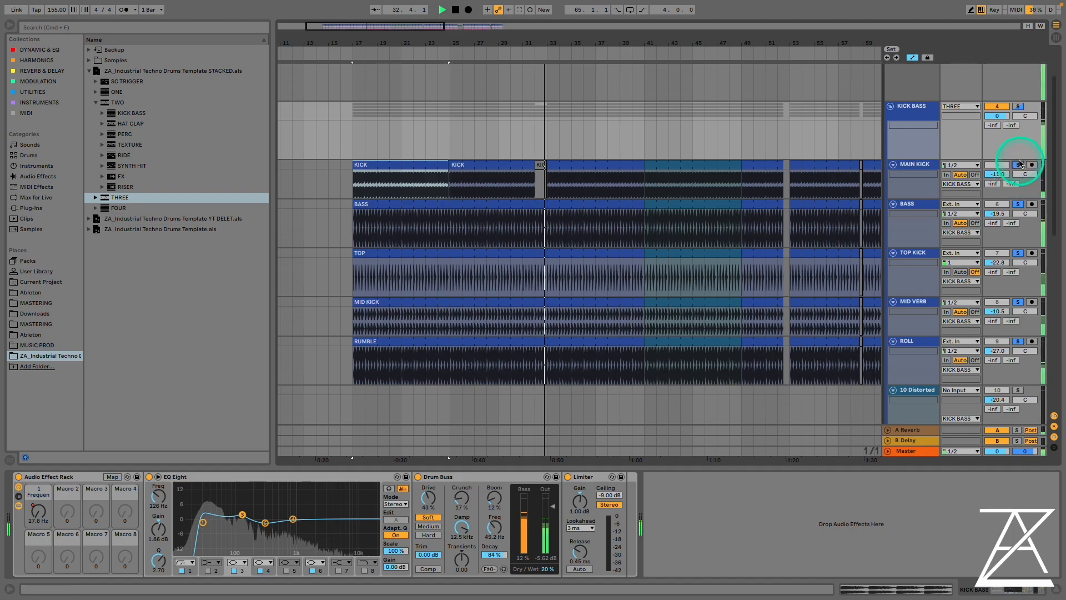
- Compare the sound of the KICK BASS group with its Audio Effect Rack bypassed and enabled
click(910, 108)
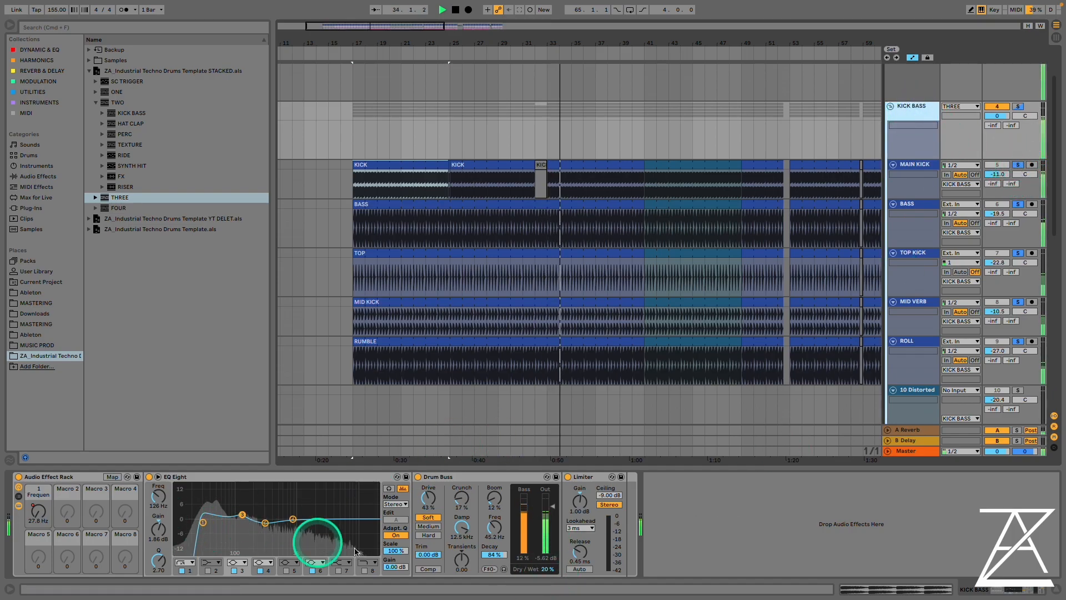
click(20, 476)
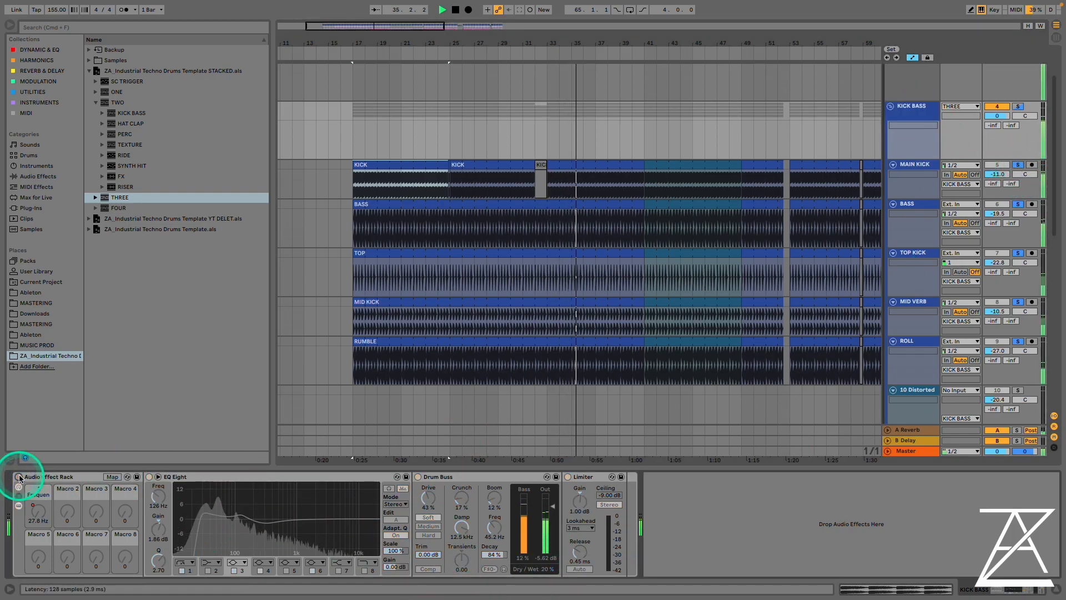
click(20, 477)
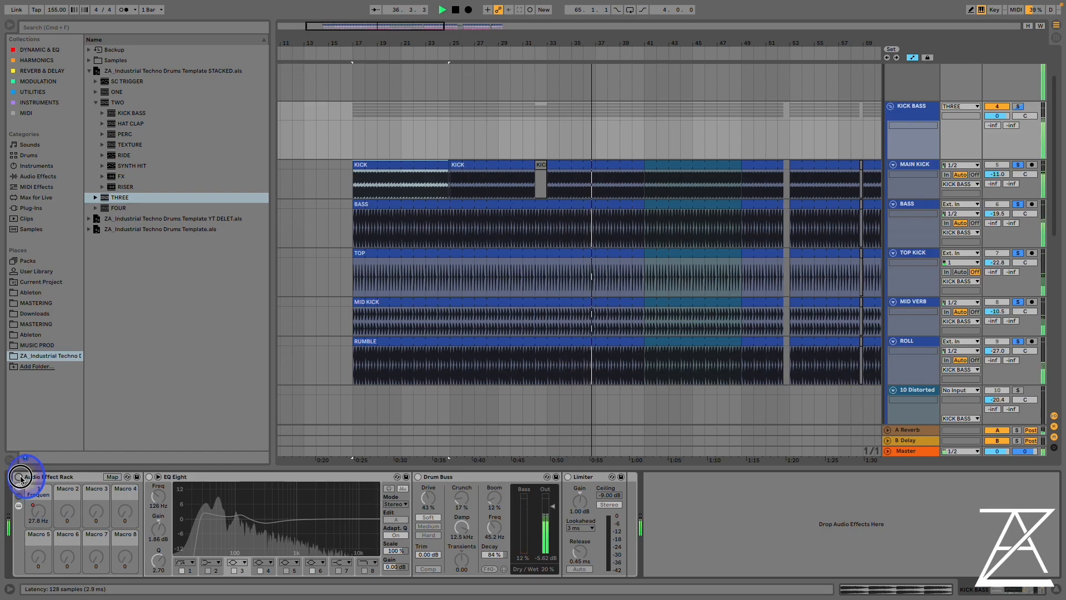
click(20, 477)
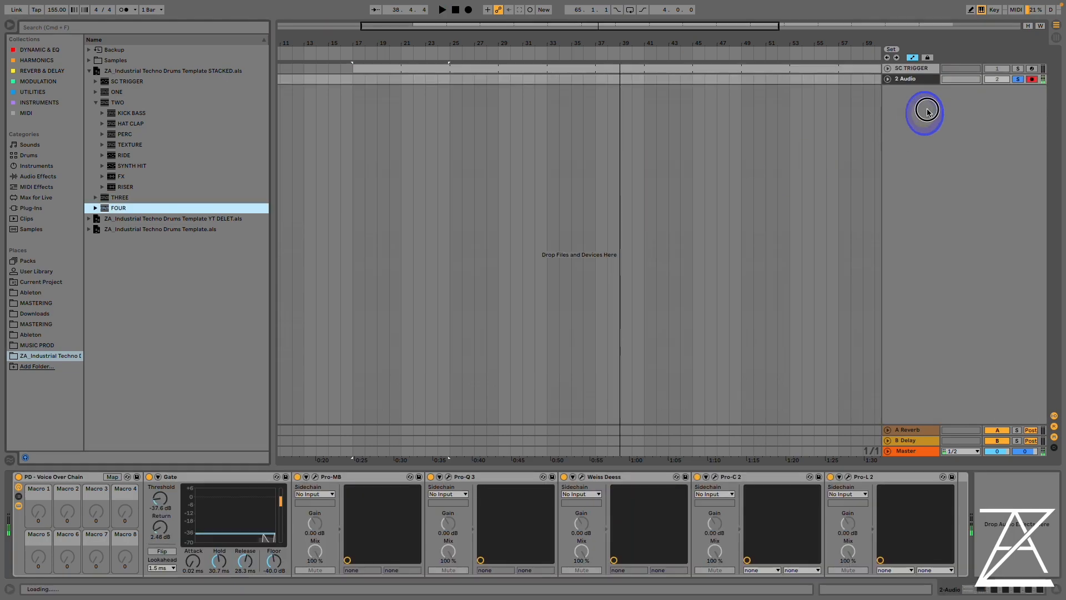
- Loop bars 25 to 29 of template FOUR and mute its CYMBALS and PERC groups during playback
click(895, 127)
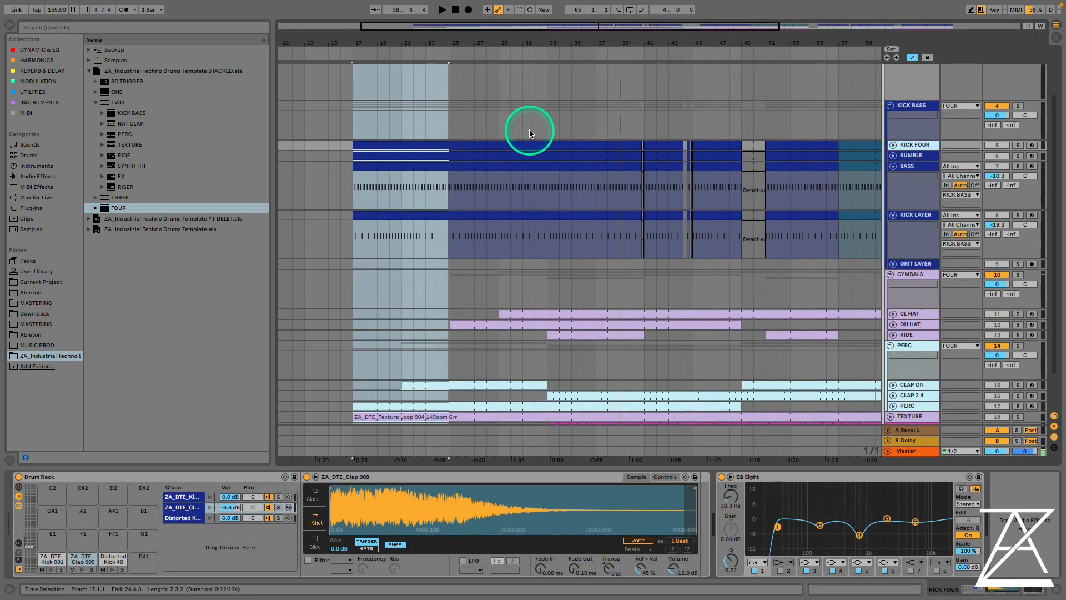
drag(451, 186, 502, 185)
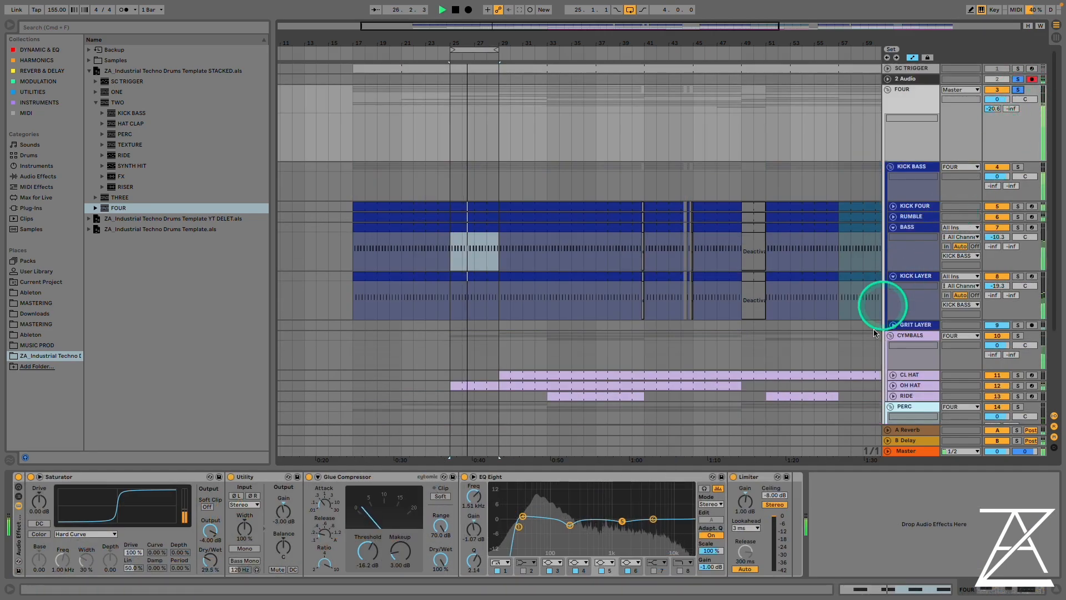
scroll(971, 312, down, 4)
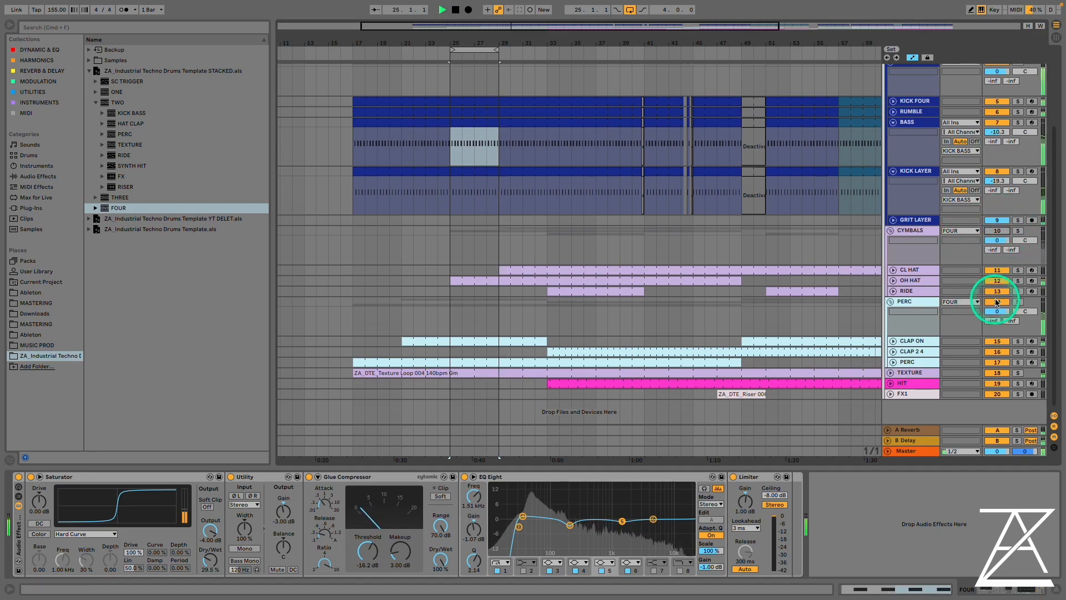
click(997, 372)
scroll(792, 321, up, 4)
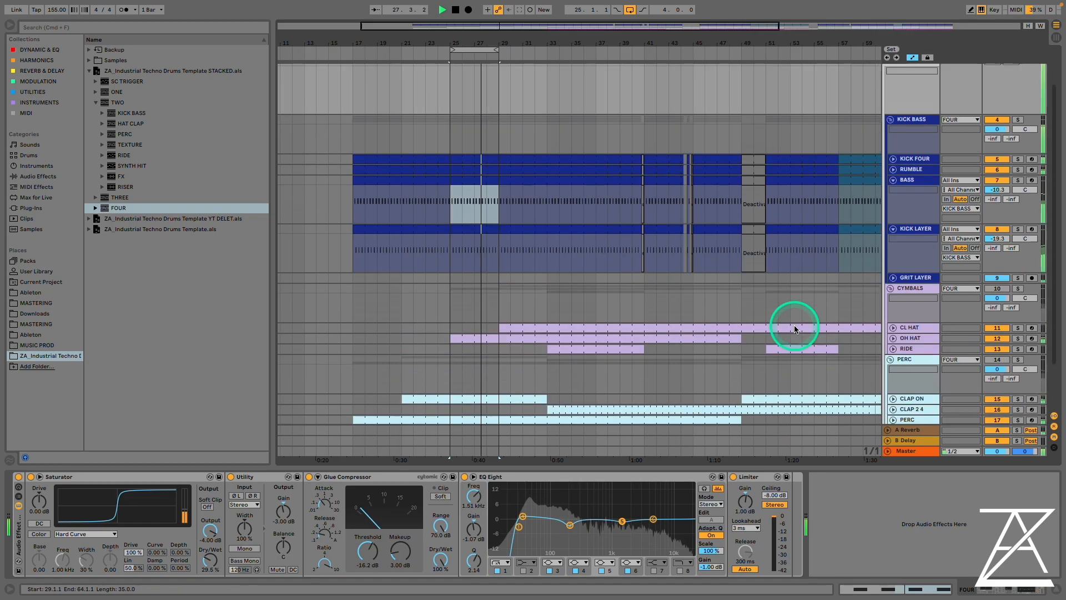
- Unfold the KICK FOUR and RUMBLE tracks and examine RUMBLE's ZA_DTE_Kick 001 sampler and EQ Eight
drag(430, 32, 473, 41)
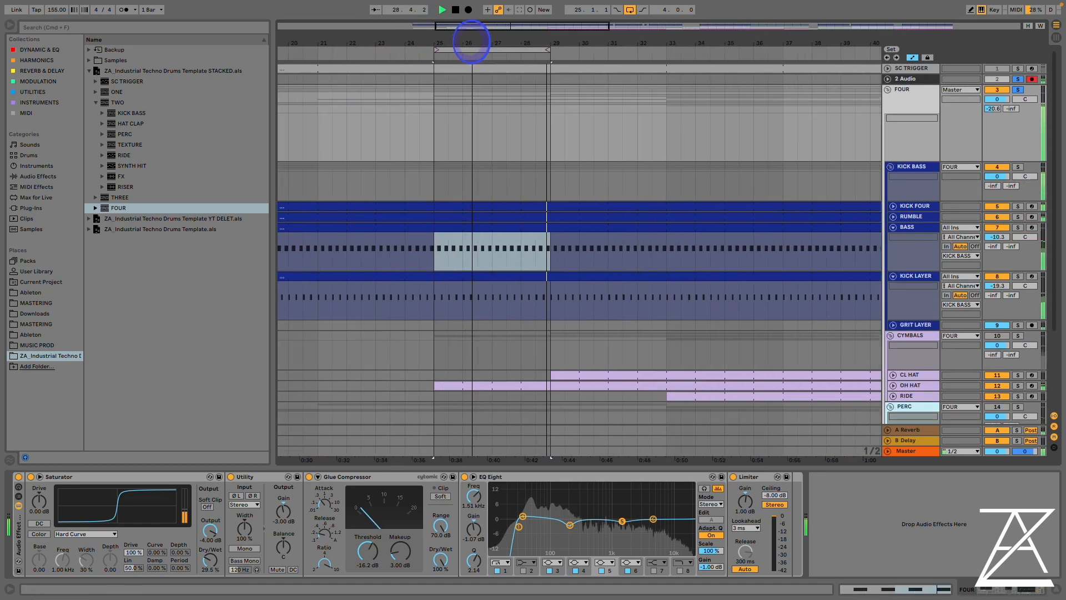
click(921, 206)
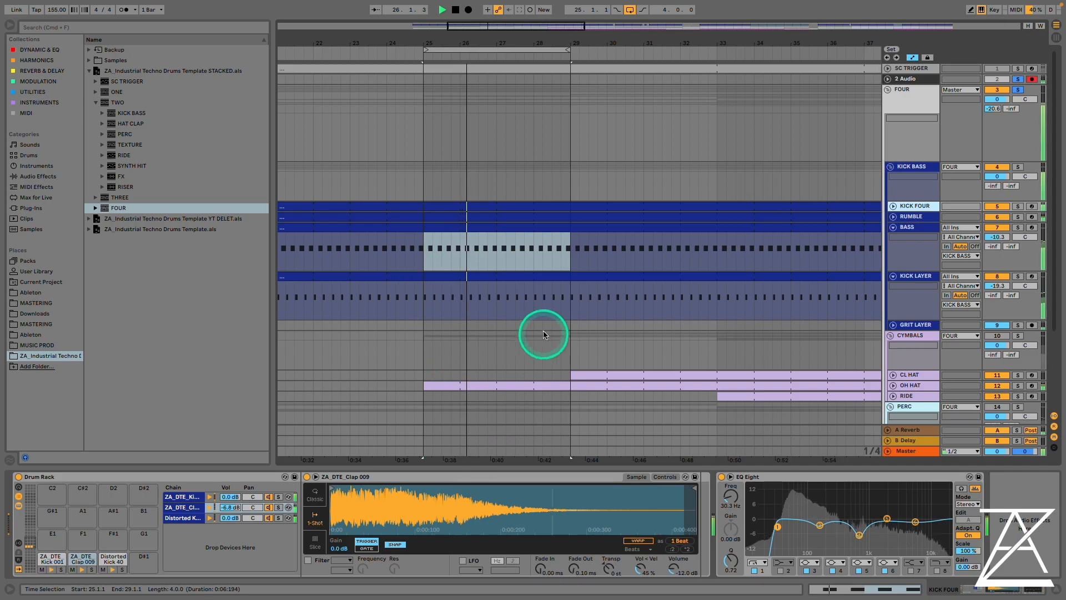
click(892, 206)
click(422, 228)
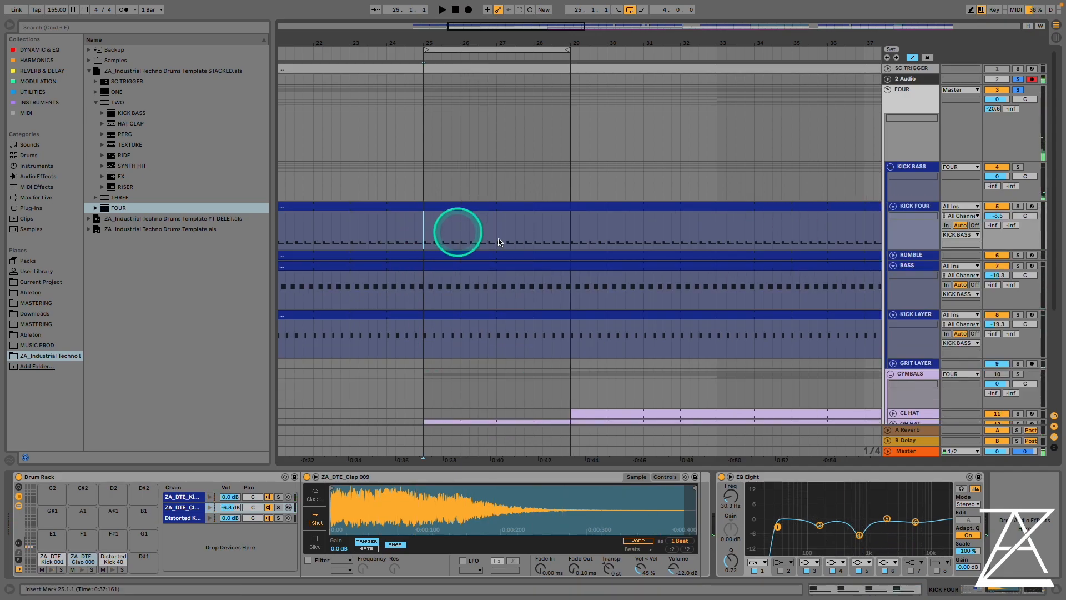
click(893, 256)
click(451, 255)
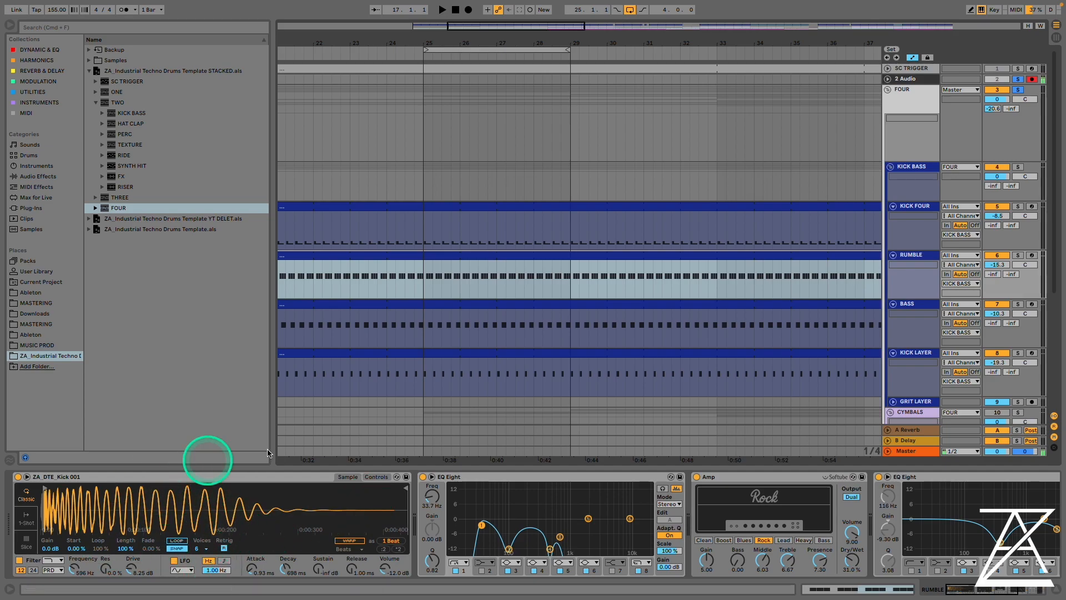
drag(499, 502, 514, 511)
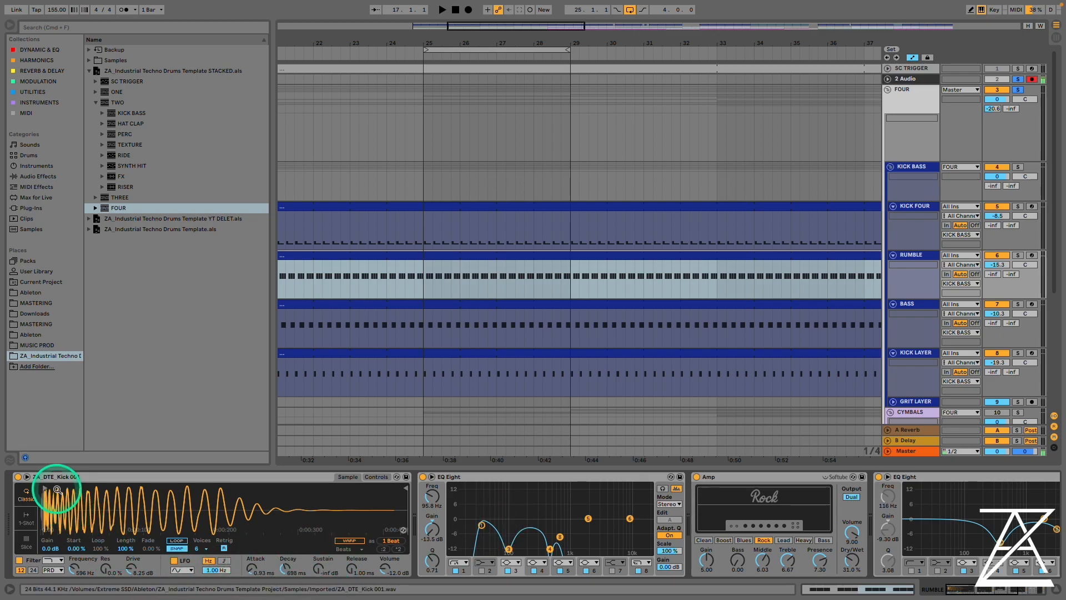
drag(46, 505, 49, 506)
- Mute BASS, KICK LAYER and GRIT LAYER during playback to hear only KICK FOUR with RUMBLE
key(space)
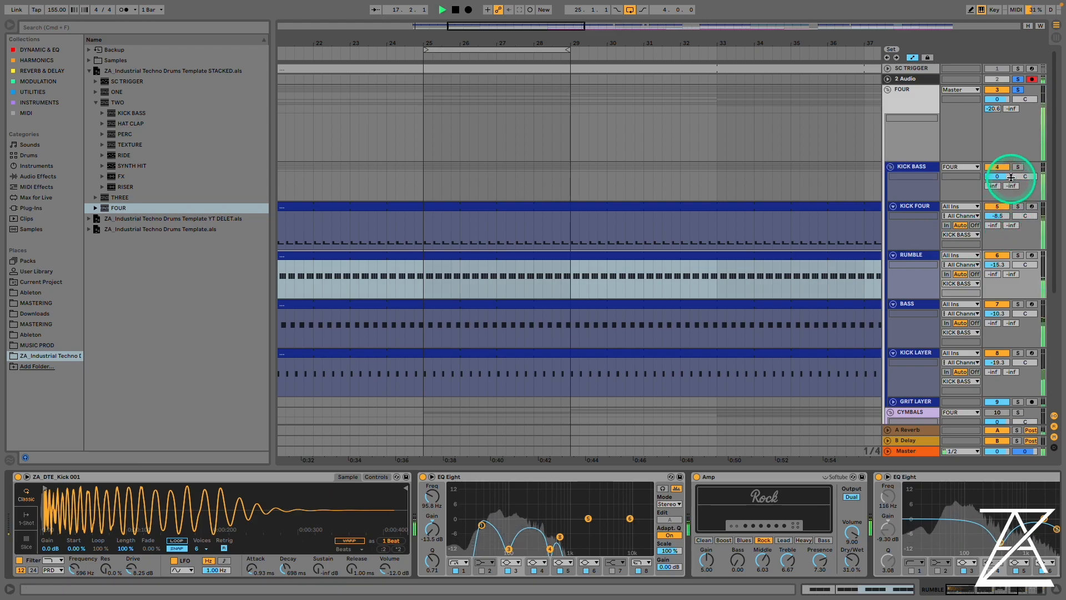
click(996, 304)
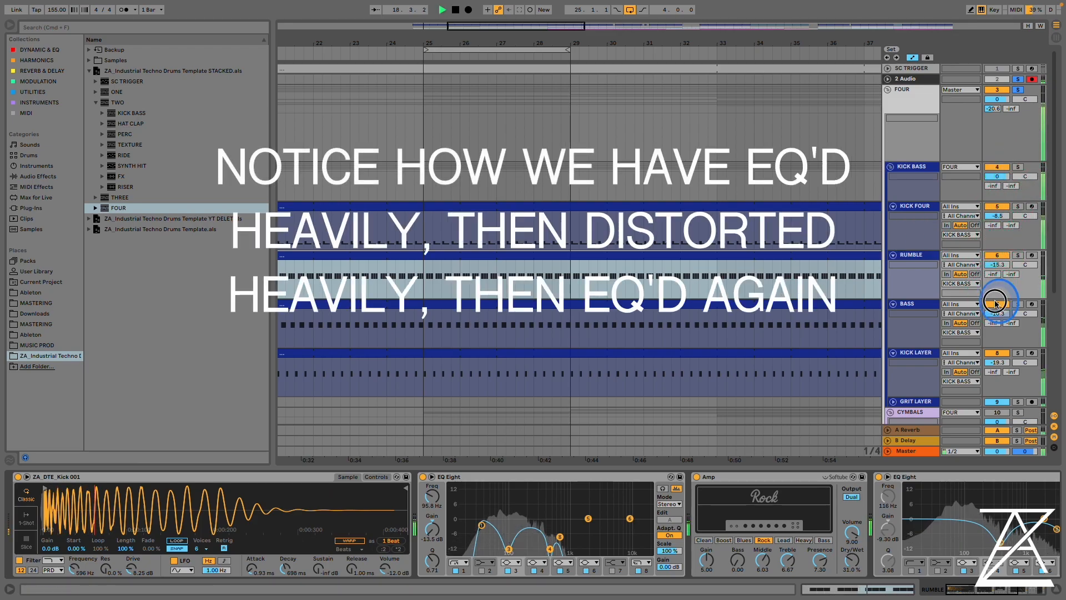
click(997, 353)
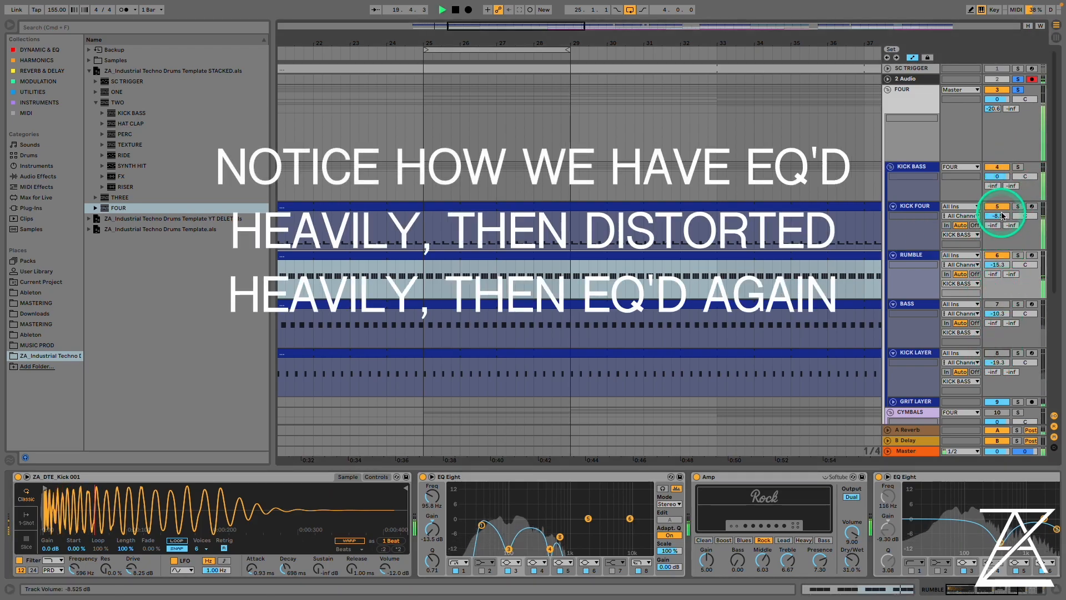
scroll(999, 291, down, 3)
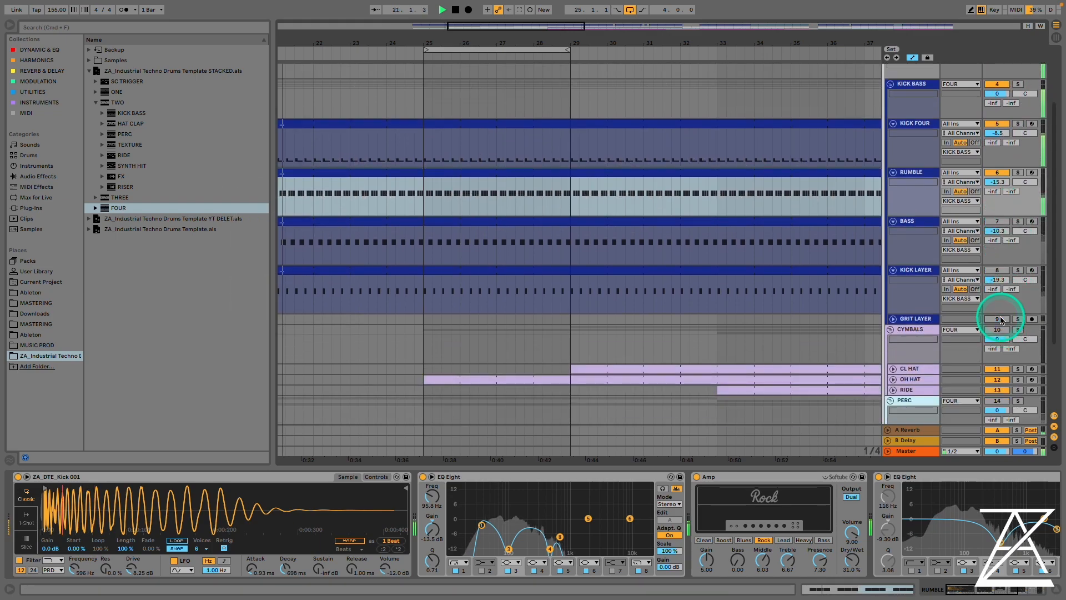
scroll(994, 311, up, 3)
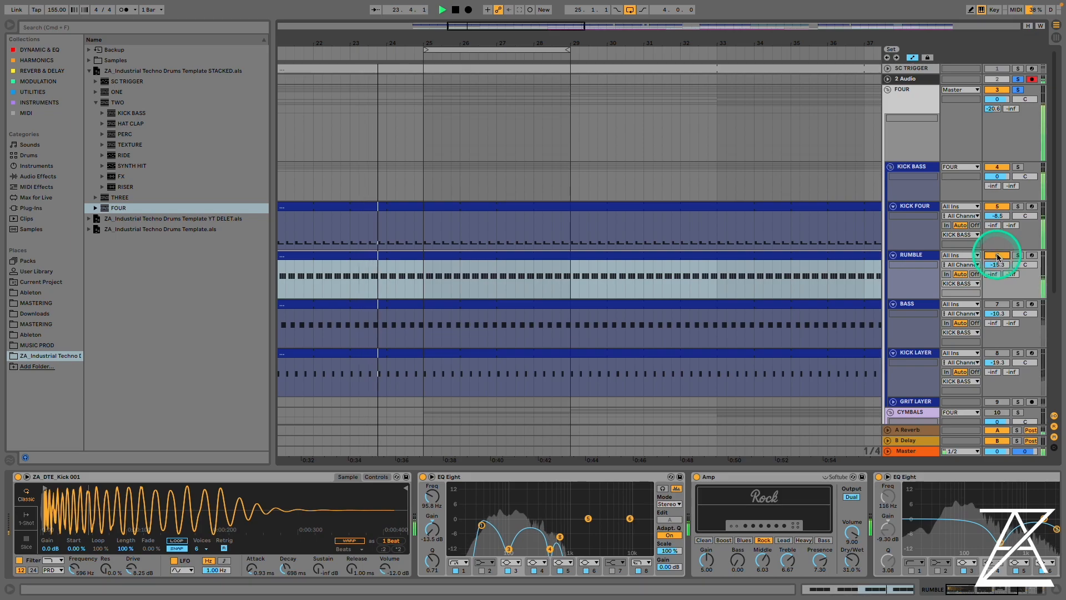
key(space)
- Show KICK FOUR's Drum Rack devices and play the kick together with RUMBLE
click(908, 216)
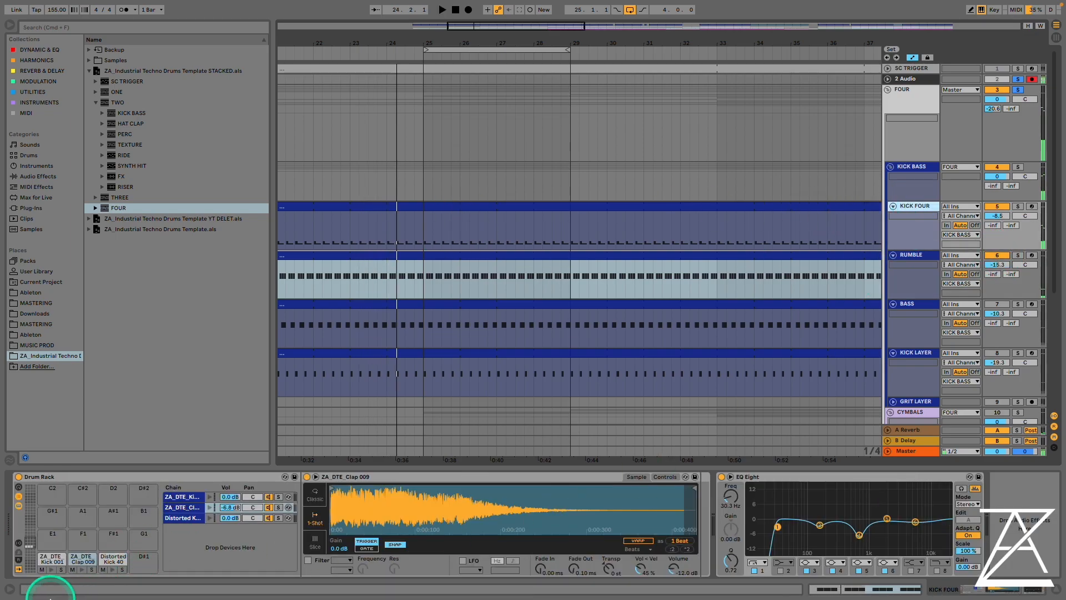
key(space)
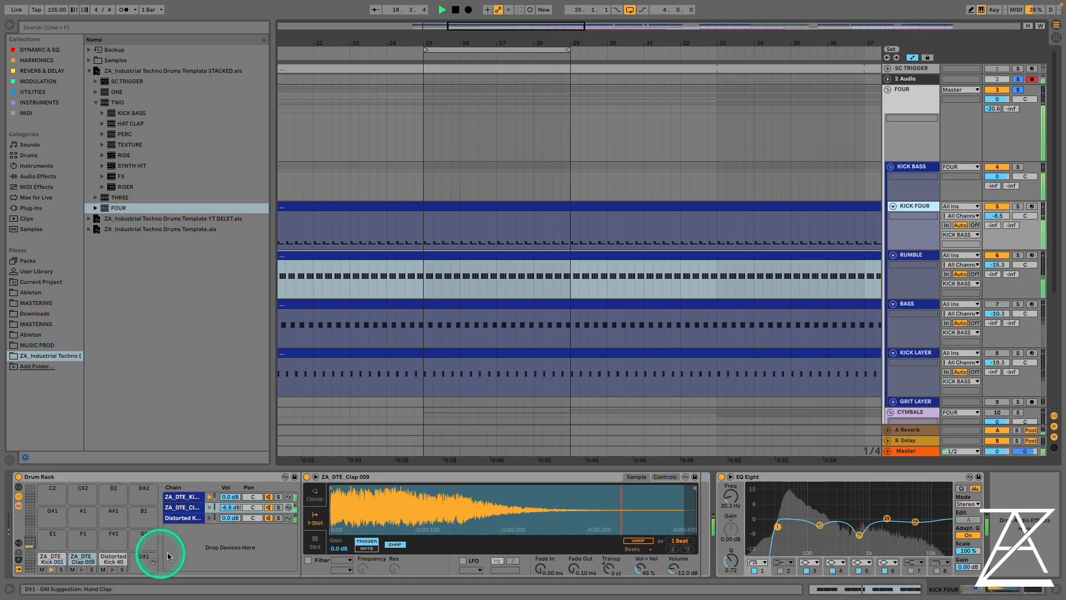
key(space)
- Examine BASS's sampler and EQ Eight, and the C3 notes in its MIDI clip
click(912, 313)
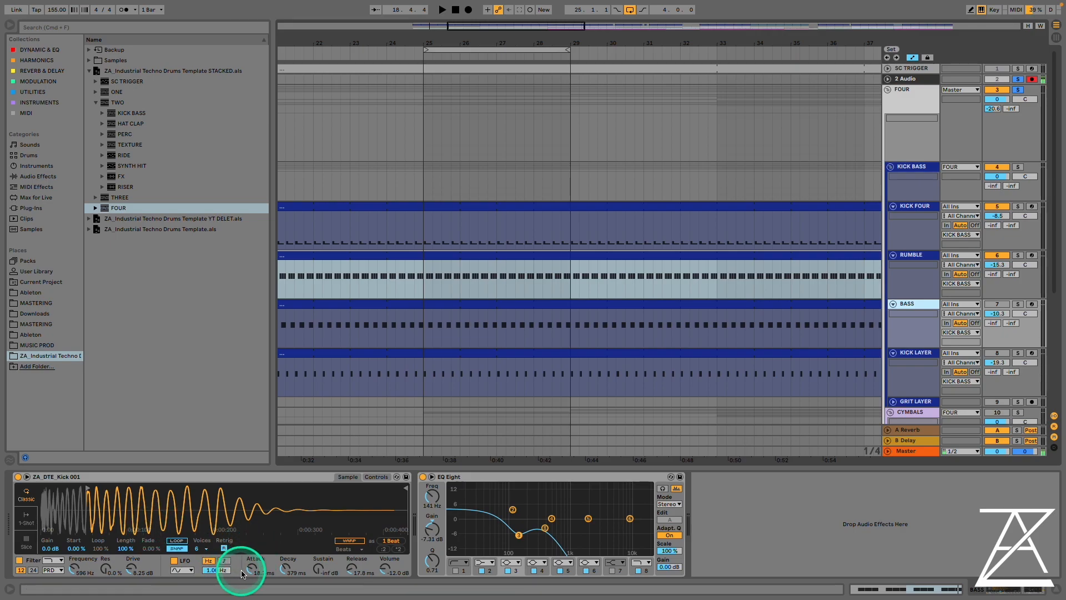
double_click(450, 304)
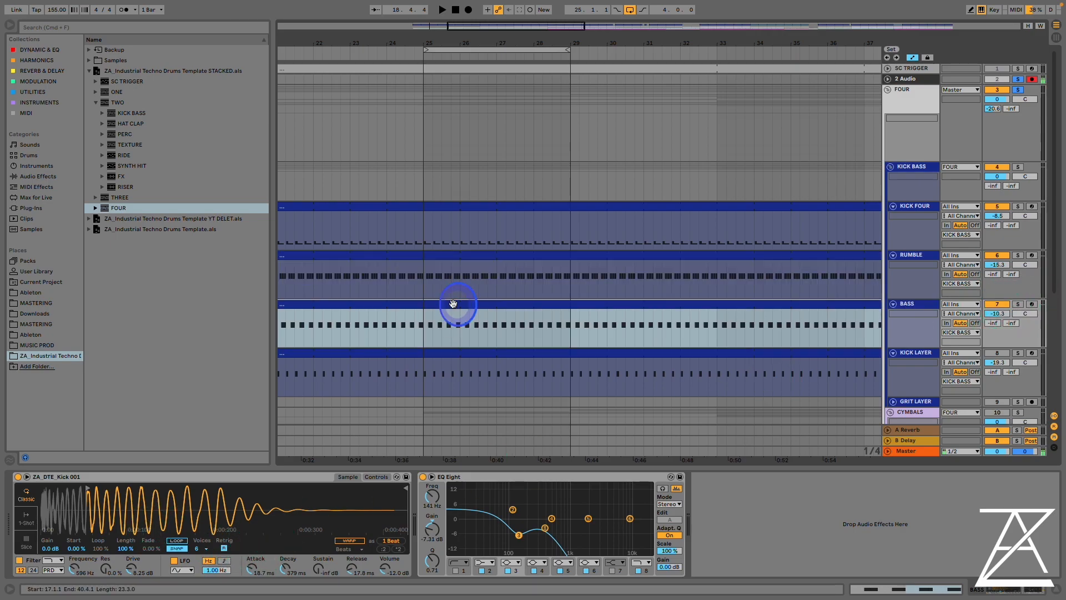
drag(989, 531, 265, 429)
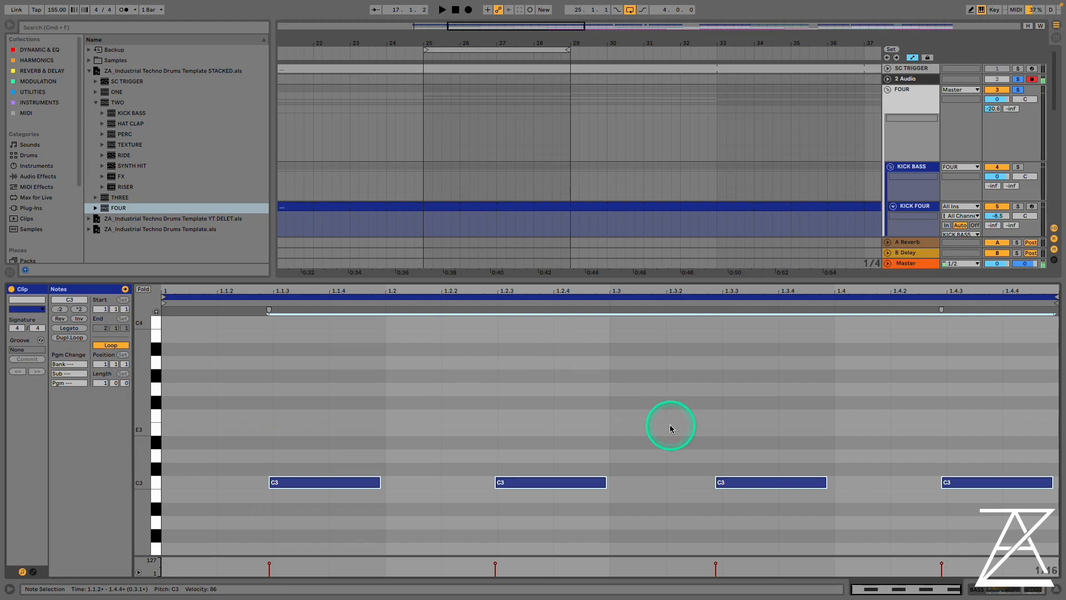
scroll(288, 468, down, 3)
click(282, 423)
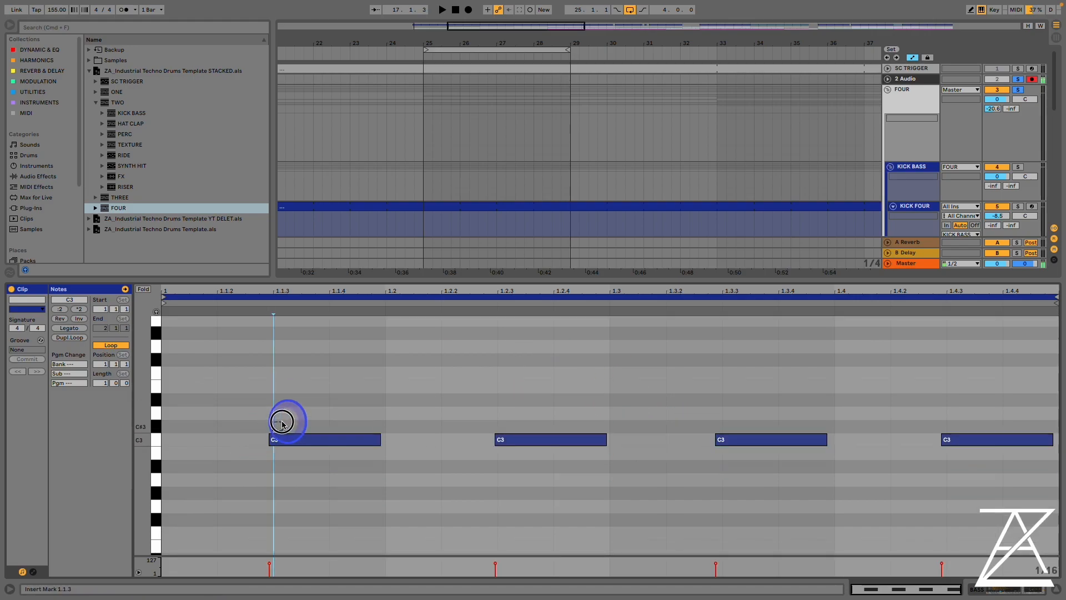
scroll(999, 239, down, 5)
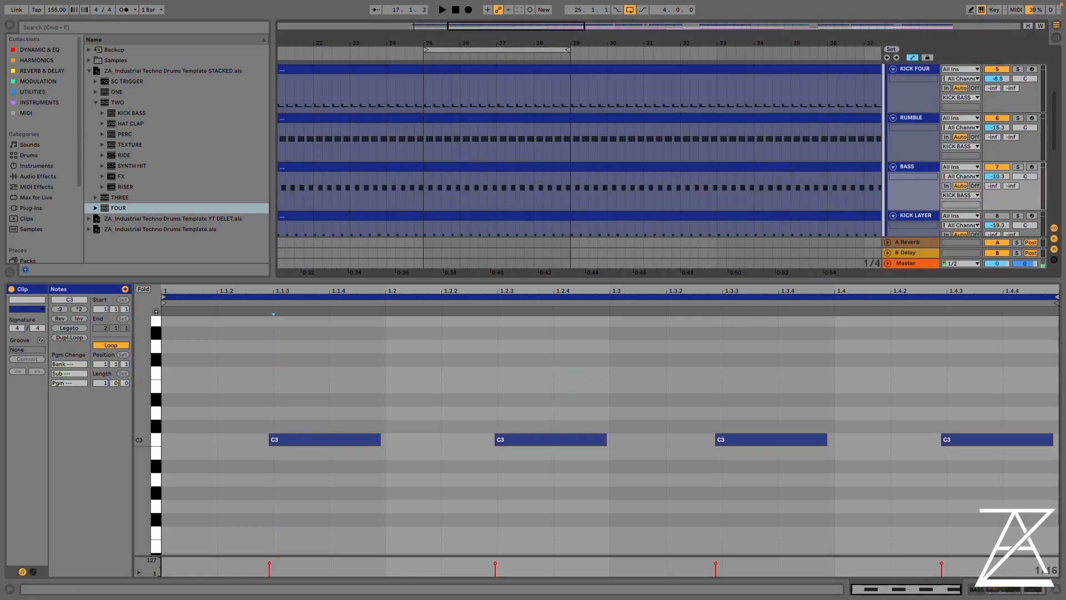
click(1049, 594)
- Reactivate BASS and KICK LAYER, and audition KICK LAYER in solo from bar 25
key(space)
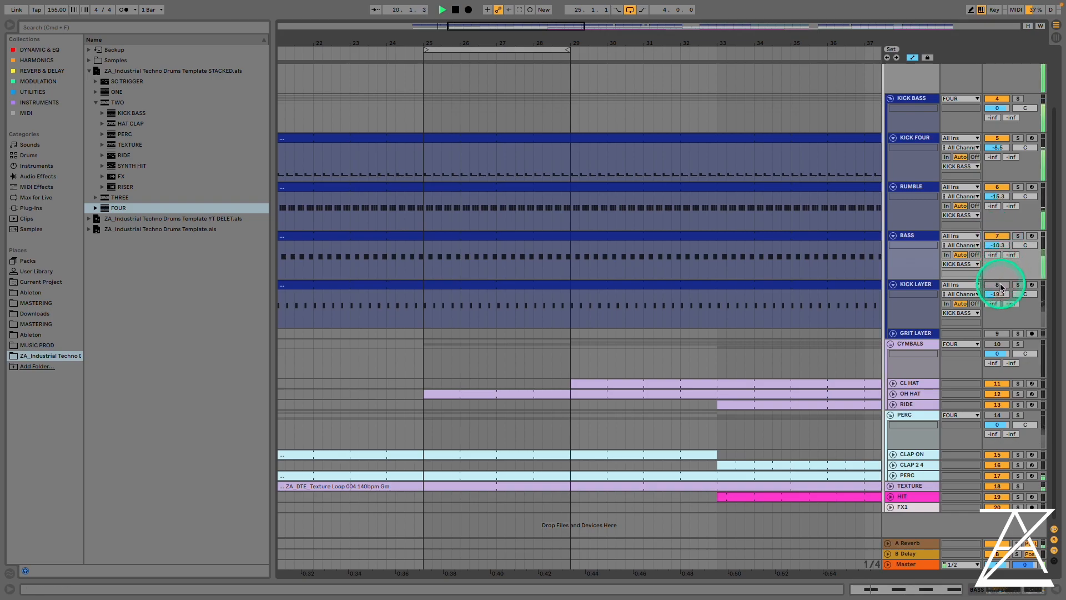
click(1018, 285)
key(space)
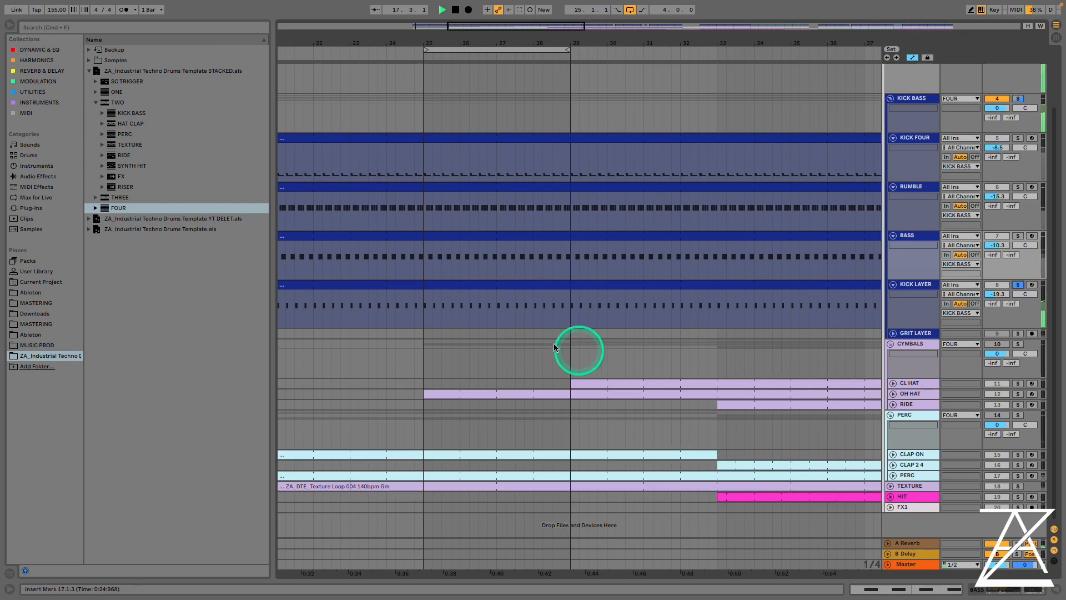
click(424, 312)
key(space)
key(space)
click(1018, 284)
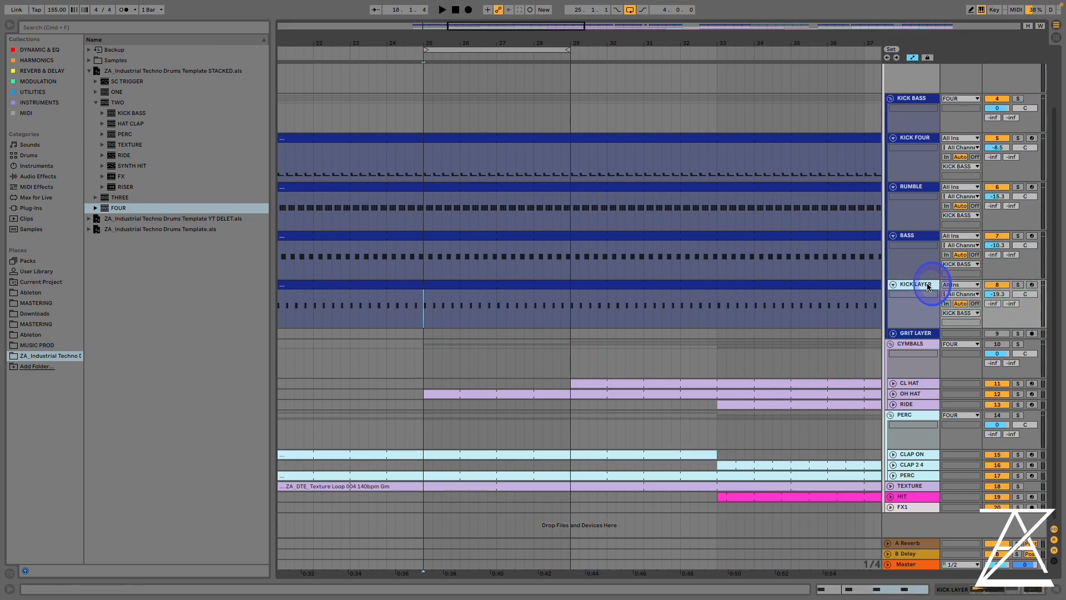
- Show KICK LAYER's ZA_DTE_Impact 010 sampler controls and display the filter envelope
double_click(927, 285)
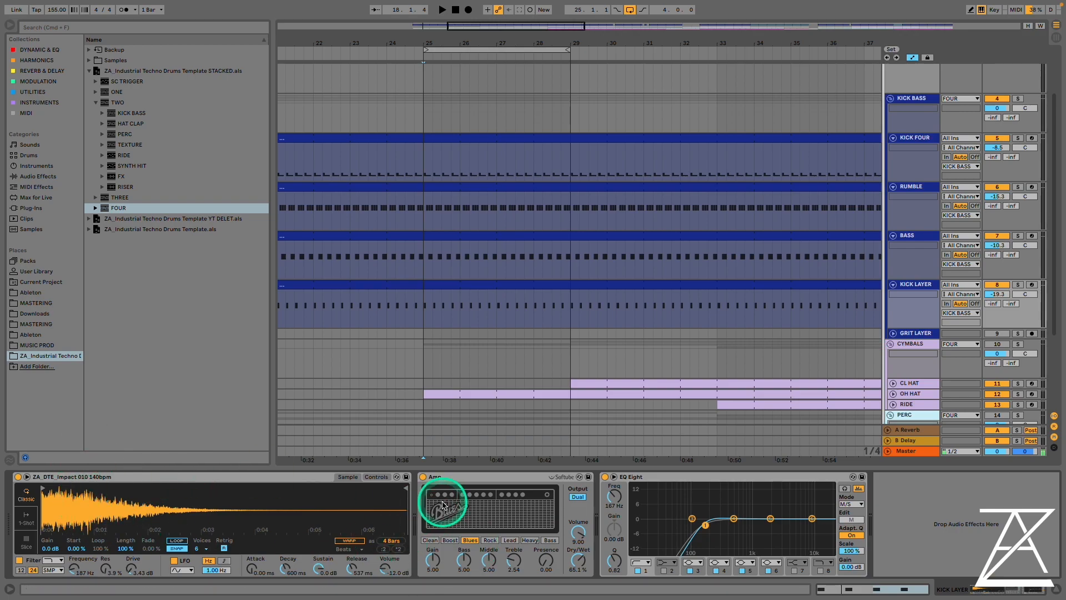
click(376, 476)
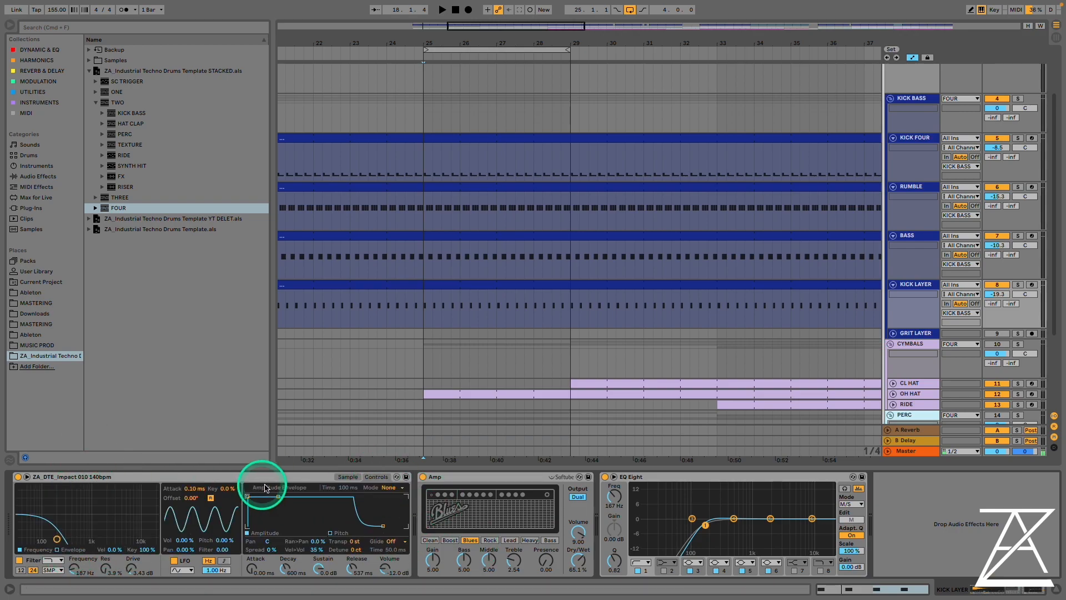
key(space)
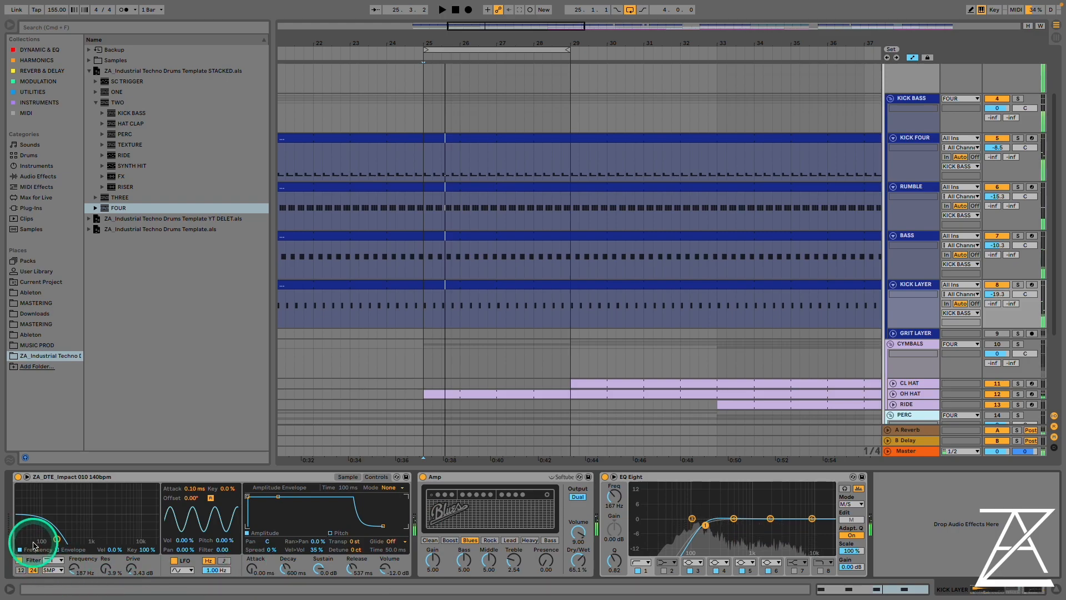
click(61, 549)
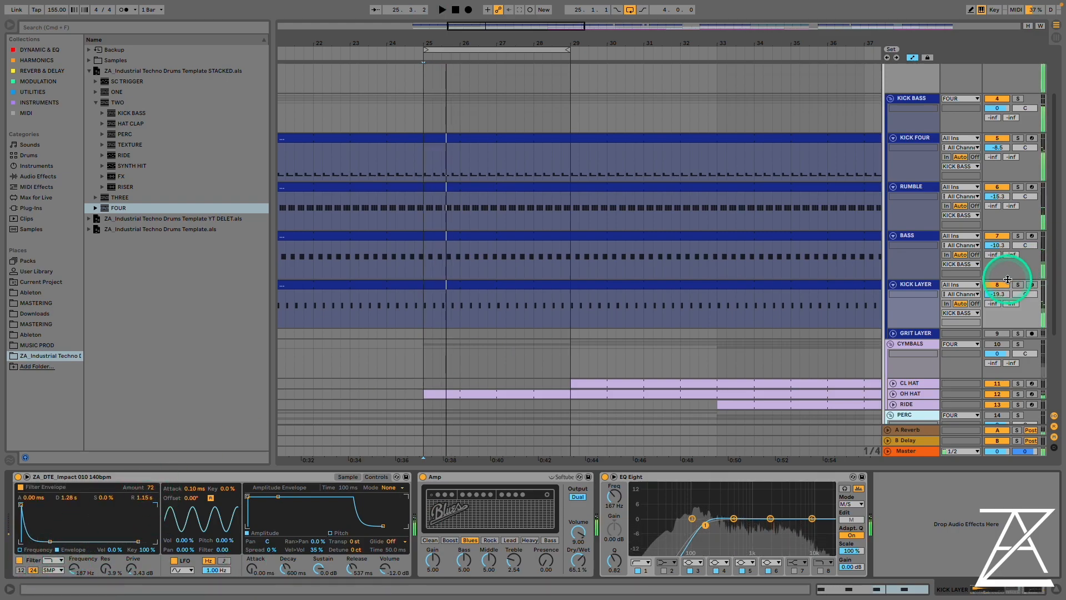
- Mute BASS, RUMBLE and KICK FOUR, and compare KICK LAYER with its filter envelope off and on
click(998, 236)
click(998, 187)
click(998, 139)
key(space)
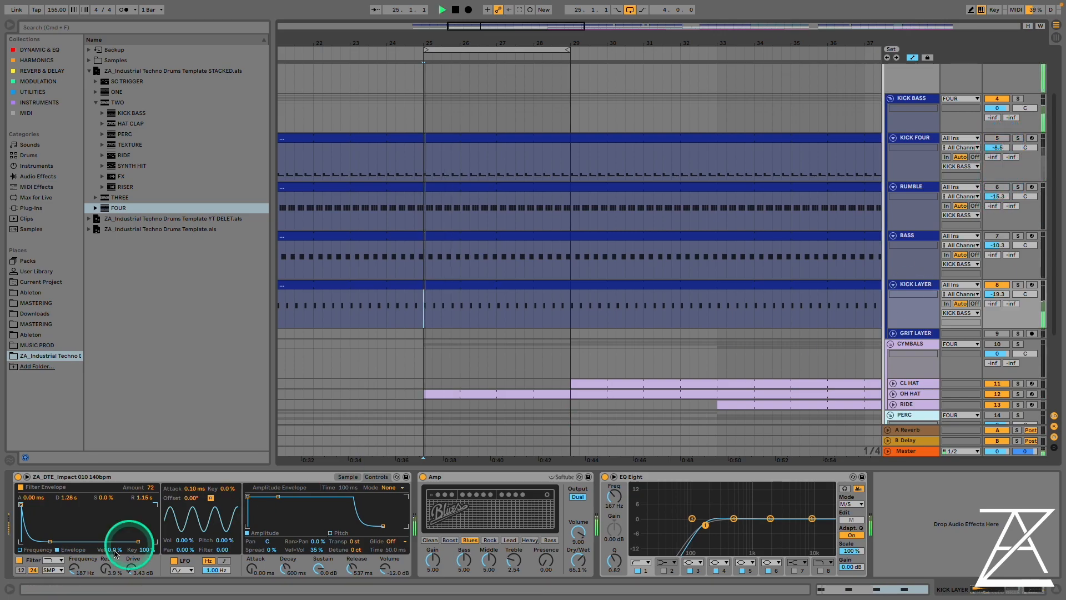
click(20, 486)
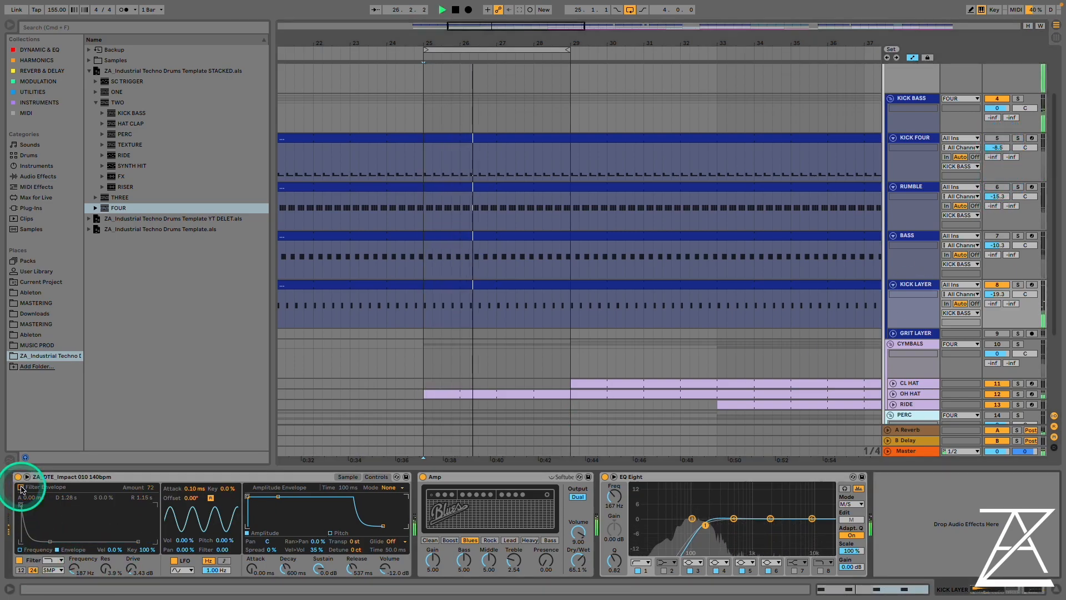
click(21, 487)
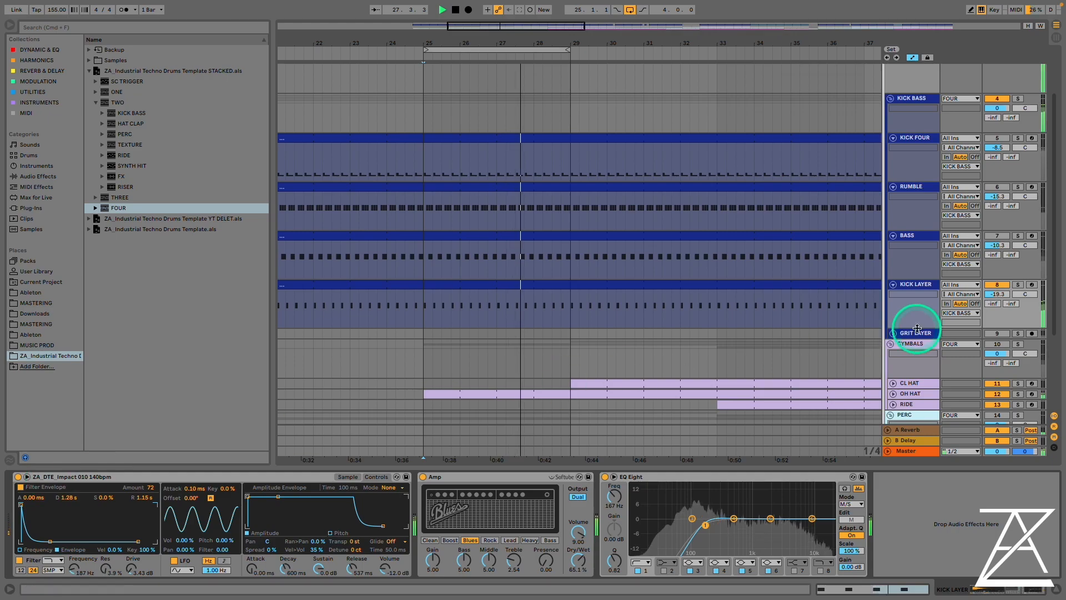
- Reactivate BASS, RUMBLE and KICK FOUR so they play together with KICK LAYER
click(998, 236)
click(998, 187)
click(998, 137)
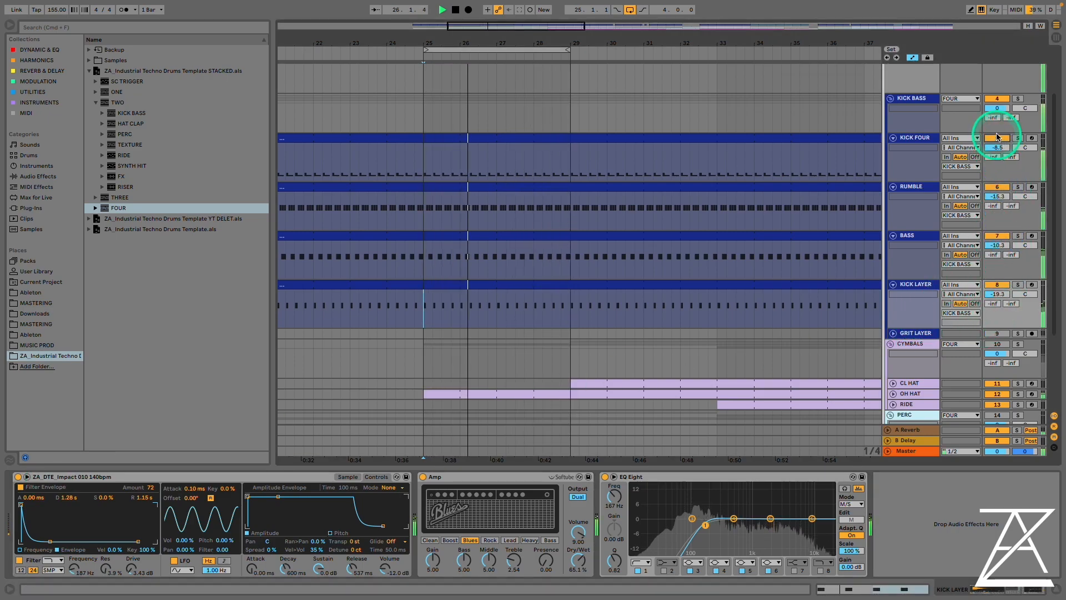
- Activate GRIT LAYER, show its effect chain and audio routing in Session View, and play the kick layers
click(913, 333)
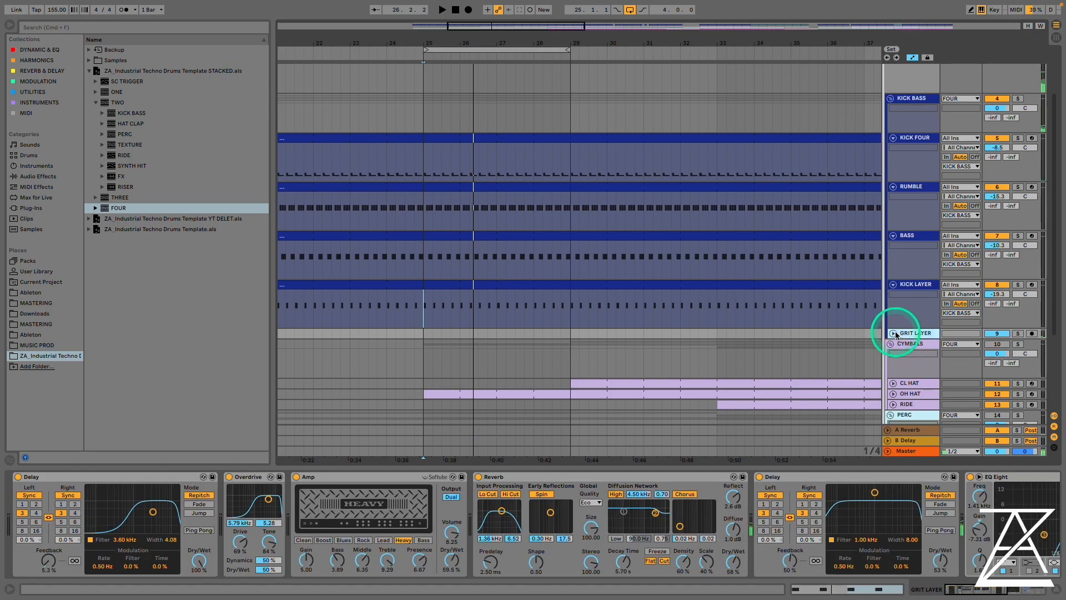
key(Tab)
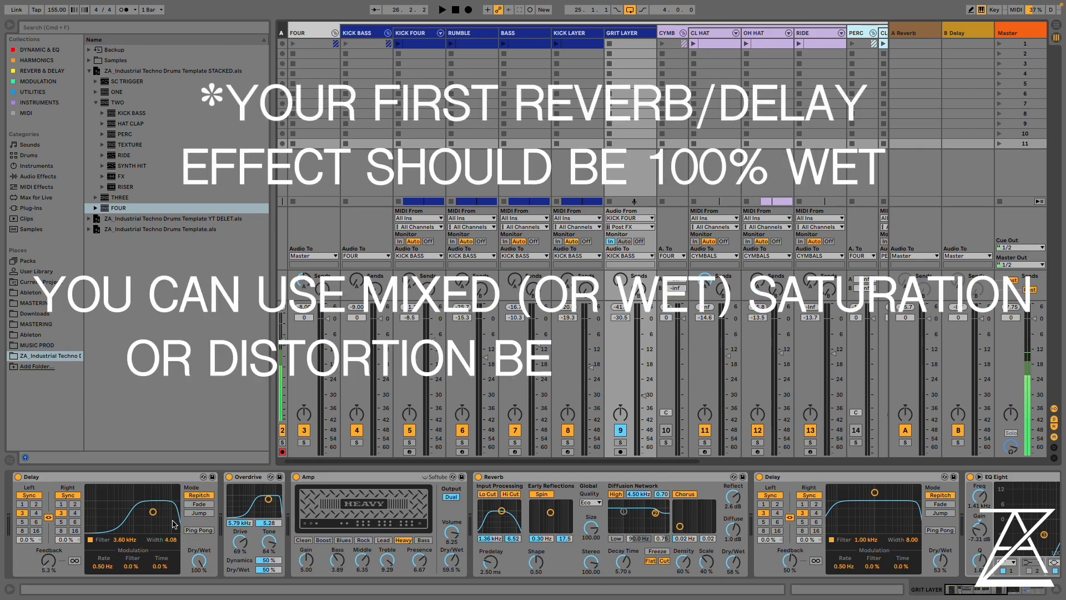
key(space)
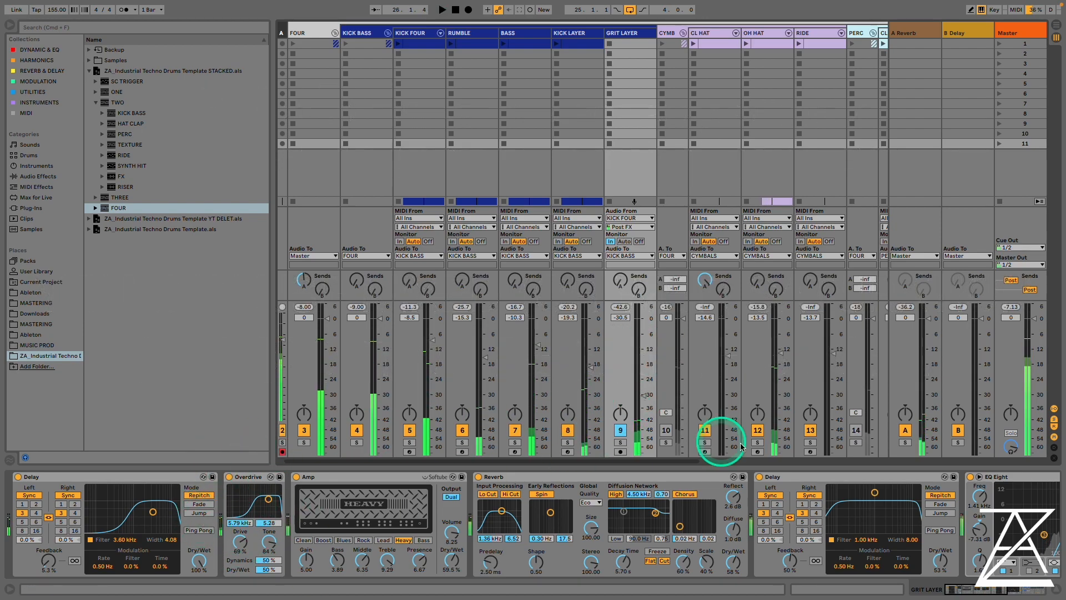
- Mute KICK LAYER, BASS, RUMBLE and KICK FOUR, and play GRIT LAYER without the other kick layers
key(space)
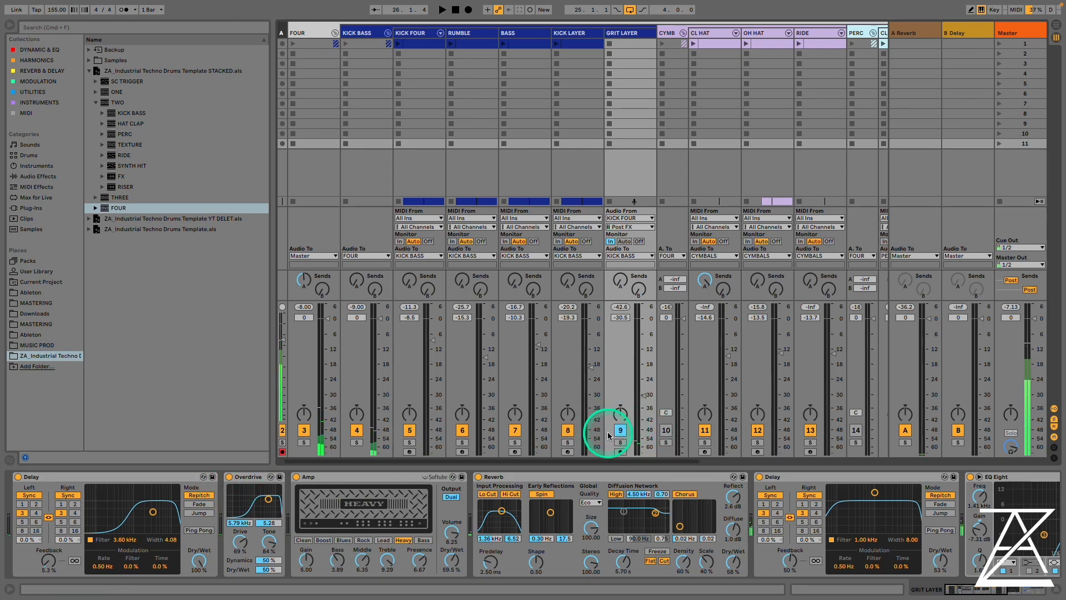
click(566, 430)
click(513, 430)
click(461, 430)
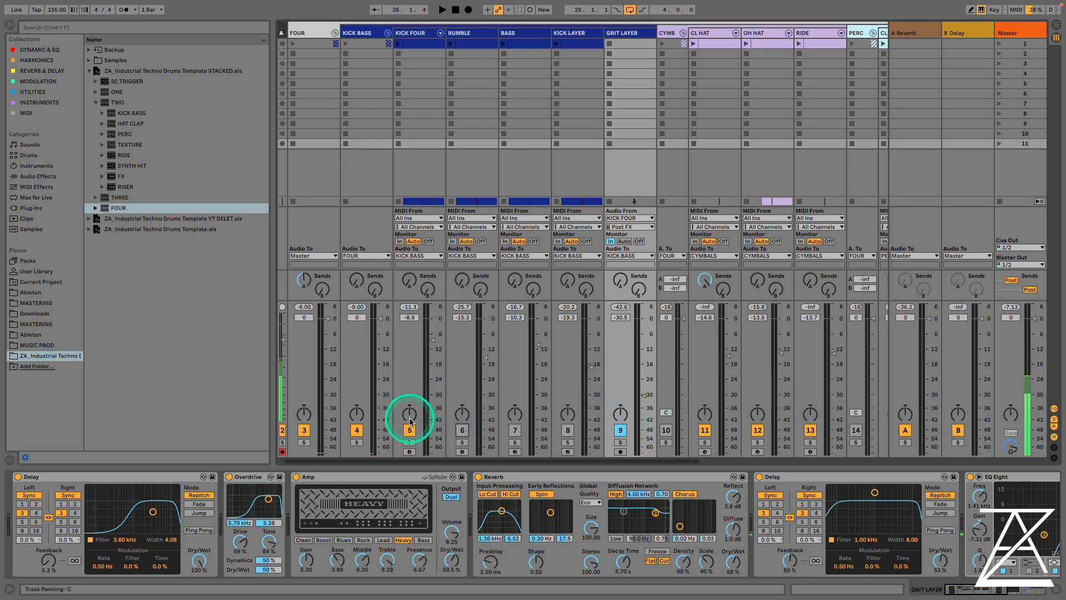
click(409, 428)
key(space)
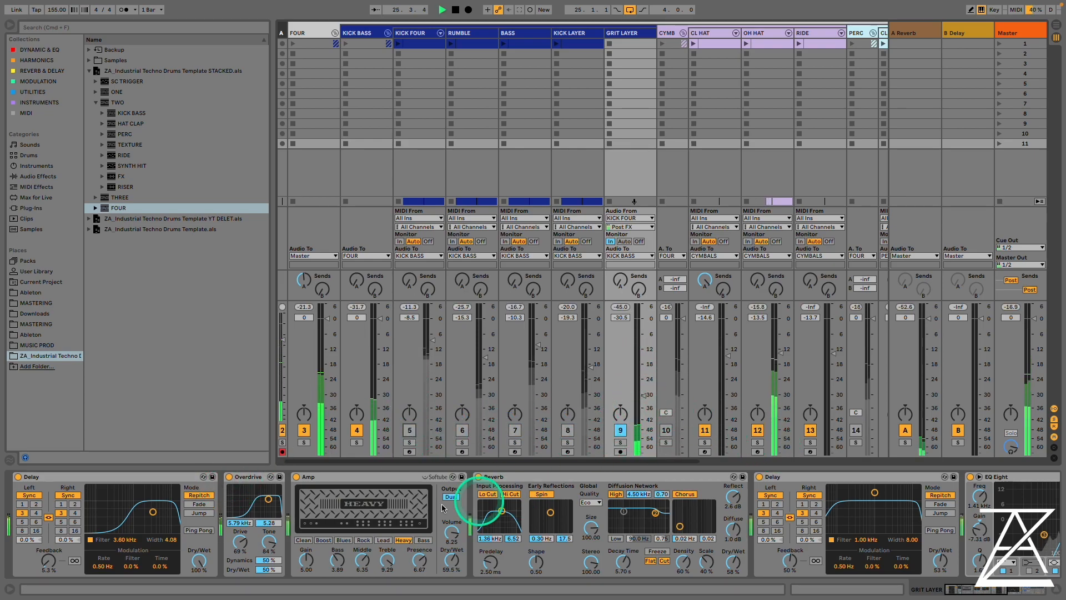
- Bypass GRIT LAYER's EQ Eight, second Delay, Reverb, Amp, Overdrive and first Delay one after another during playback
mouse_move(969, 590)
mouse_down()
mouse_move(1008, 590)
mouse_move(974, 587)
mouse_up()
click(926, 477)
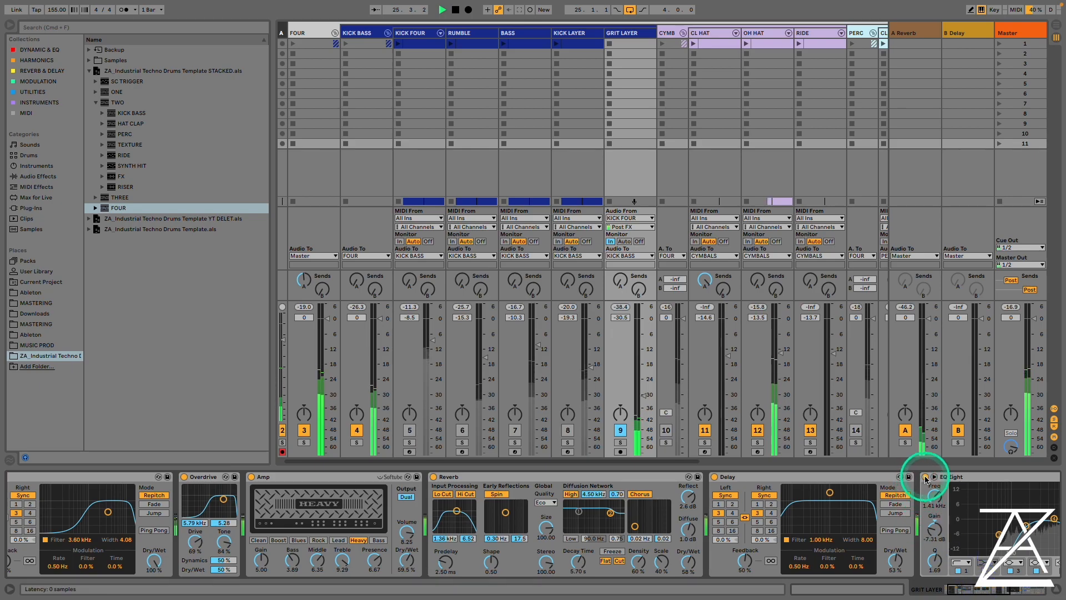
click(715, 477)
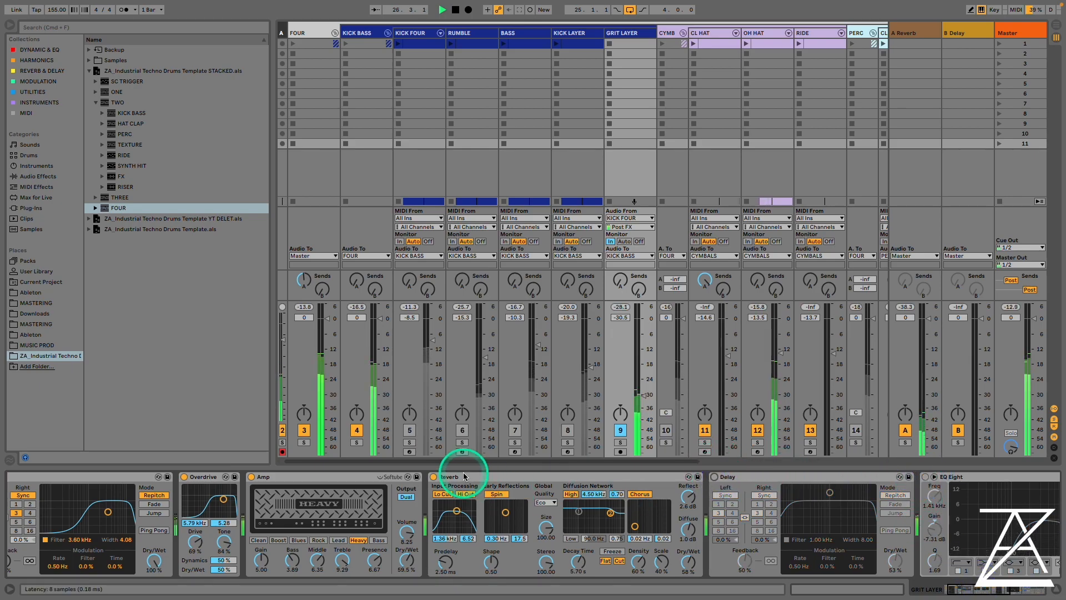
click(434, 477)
click(251, 477)
click(183, 477)
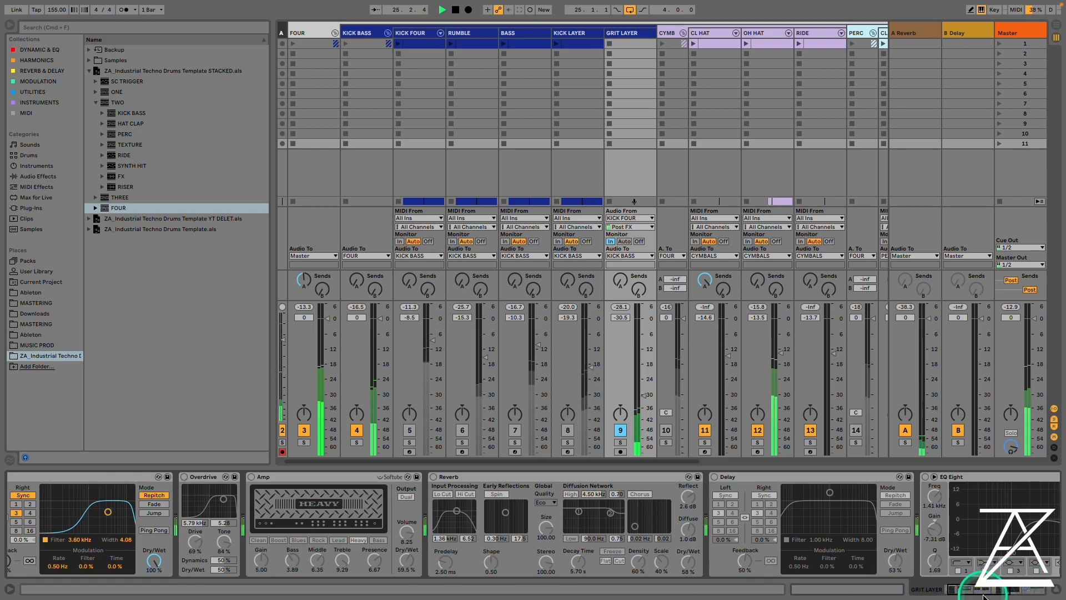
scroll(430, 539, left, 2)
click(18, 477)
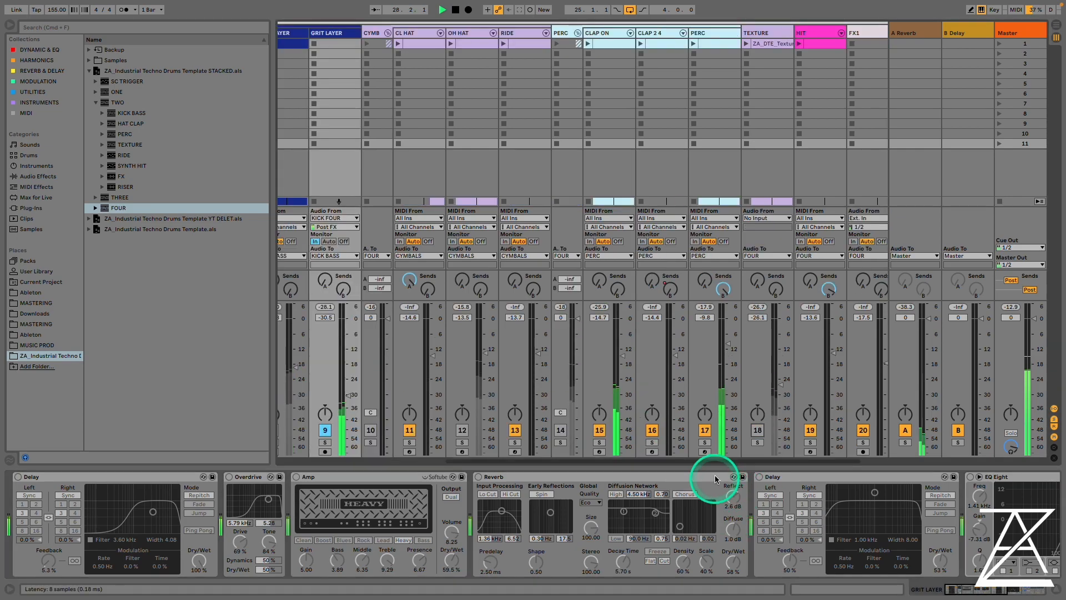
- Reactivate GRIT LAYER's effects one by one in chain order, from the first Delay through EQ Eight to the ZA_Chop n Chain rack
drag(727, 460, 549, 458)
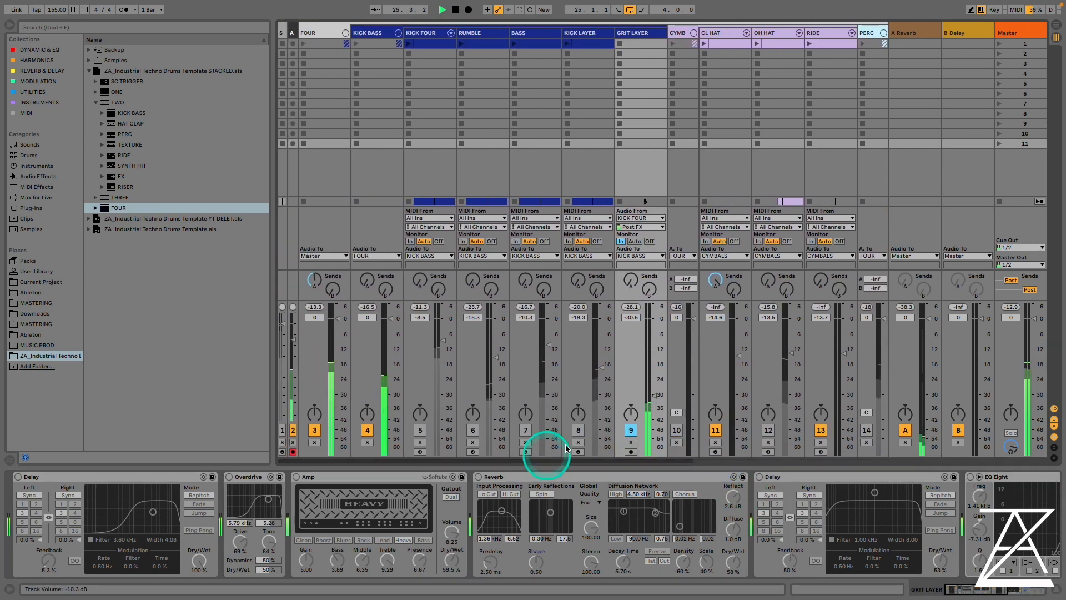
click(18, 477)
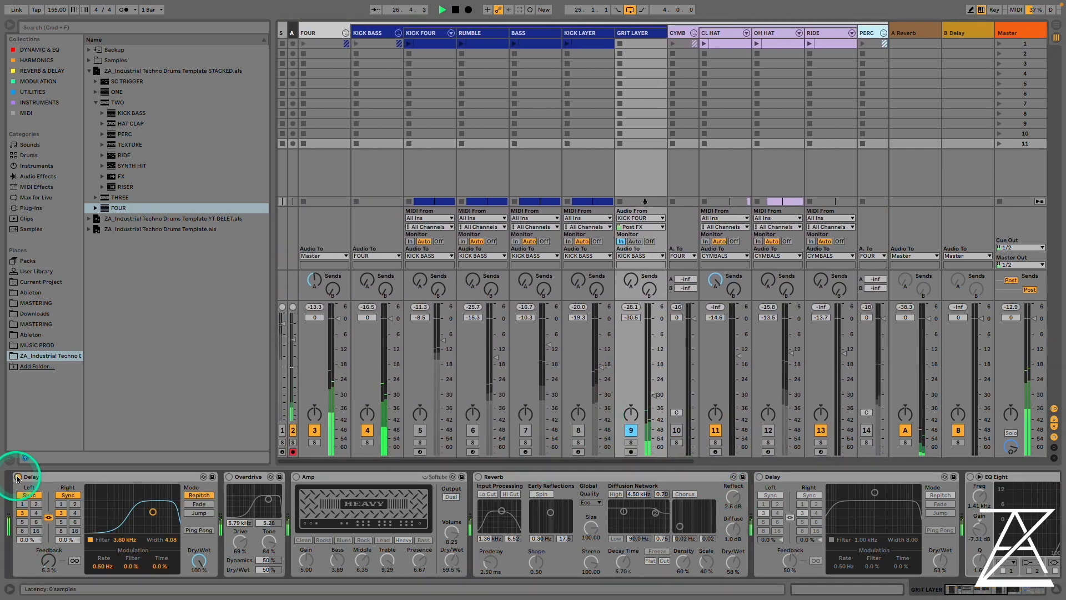
click(229, 477)
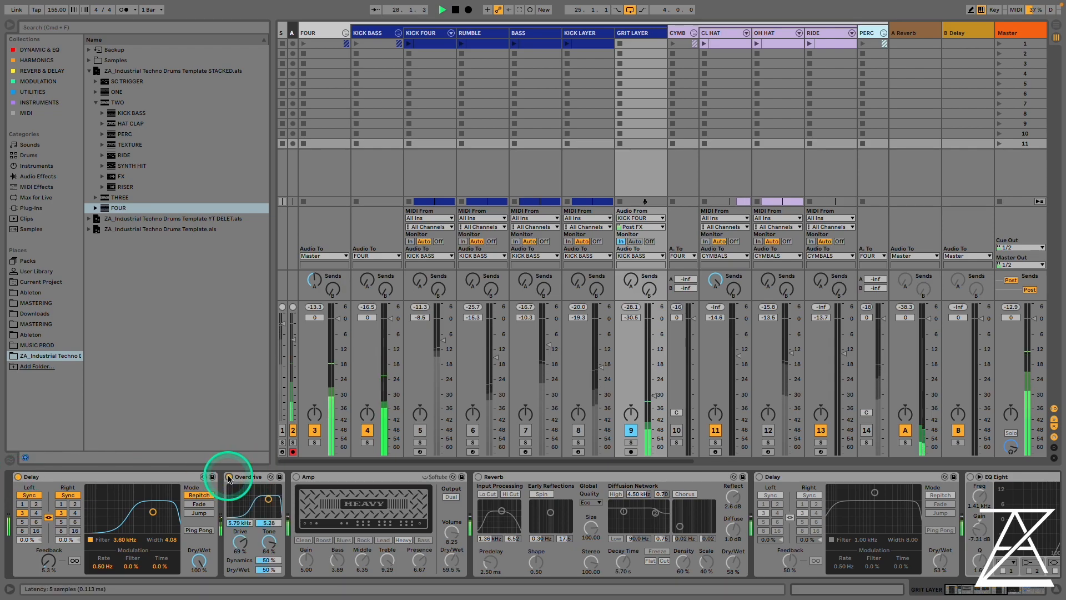
click(297, 476)
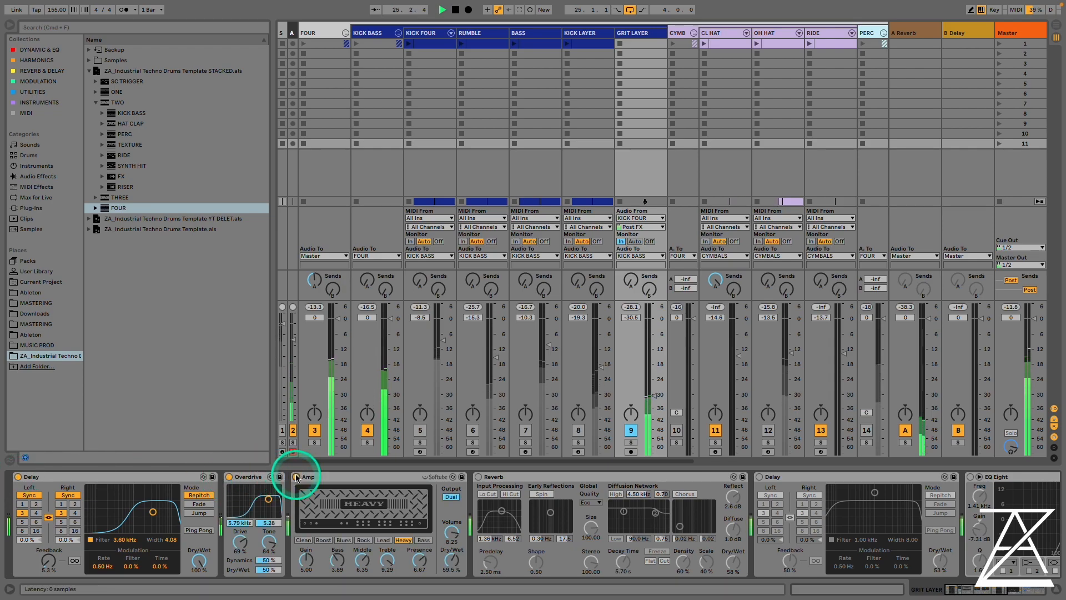
click(479, 476)
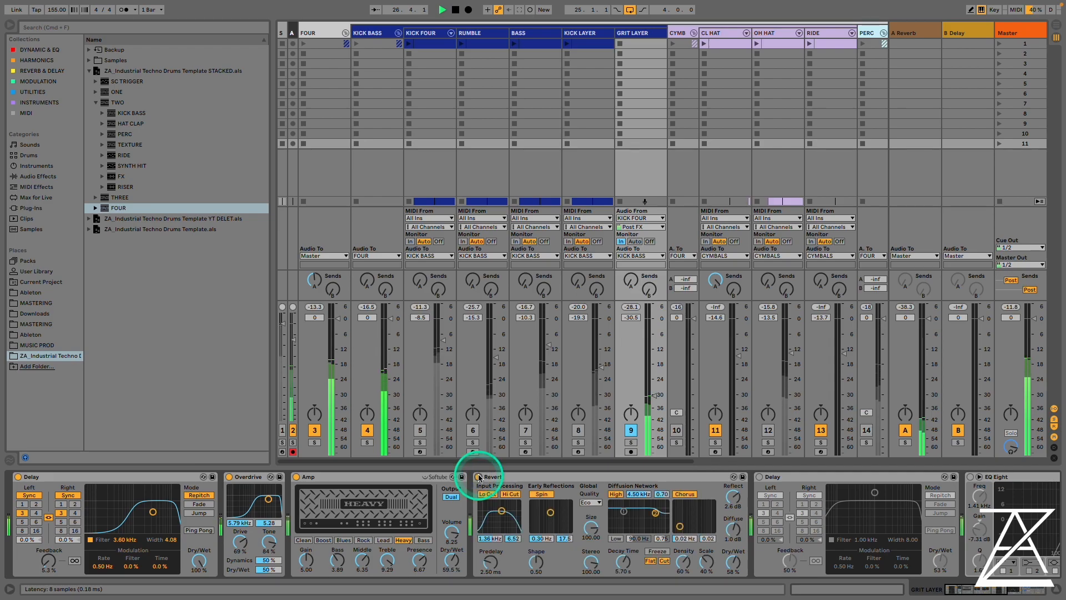
click(758, 476)
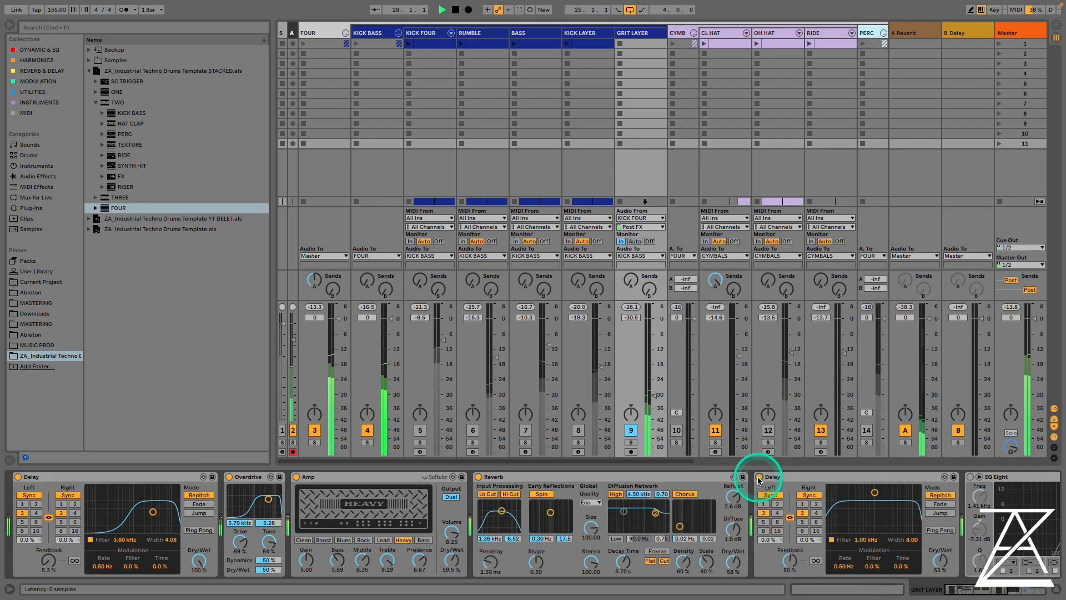
click(1005, 590)
click(407, 476)
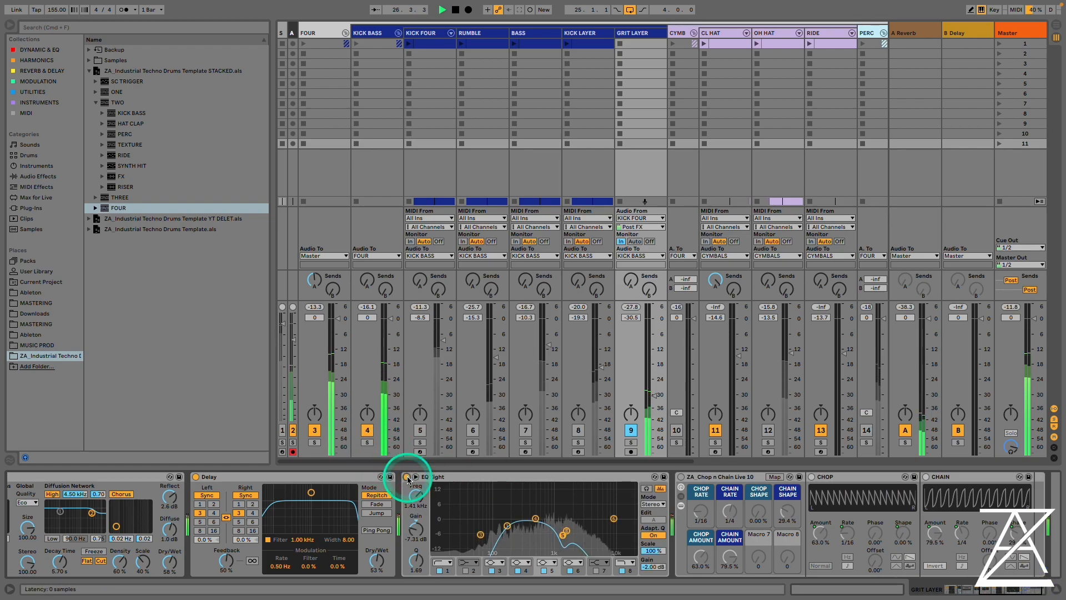
click(681, 476)
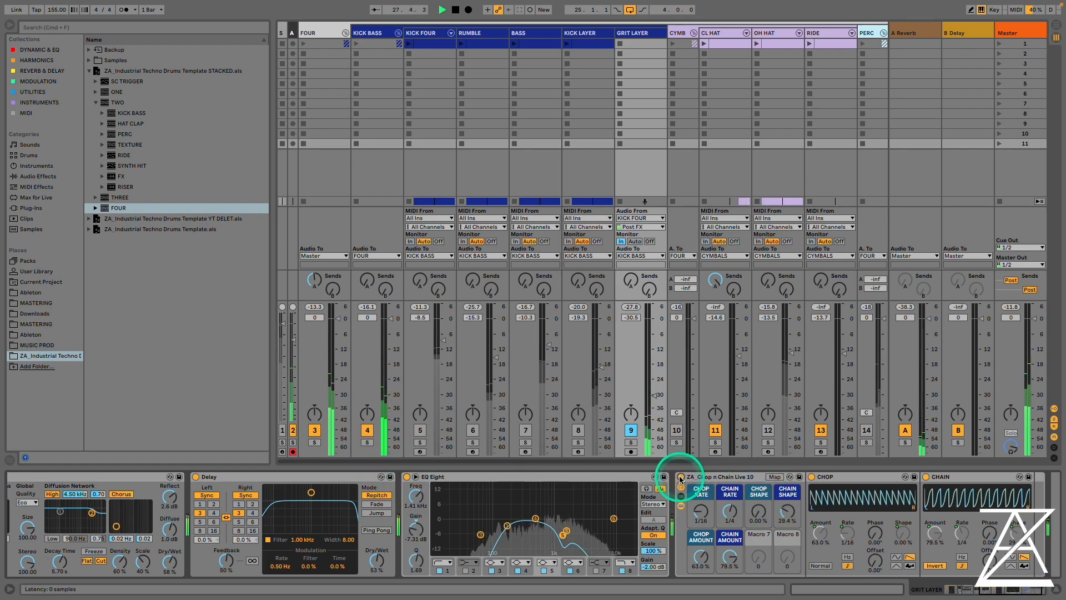
- Reactivate KICK FOUR, RUMBLE, BASS and KICK LAYER so they play together with GRIT LAYER
click(420, 430)
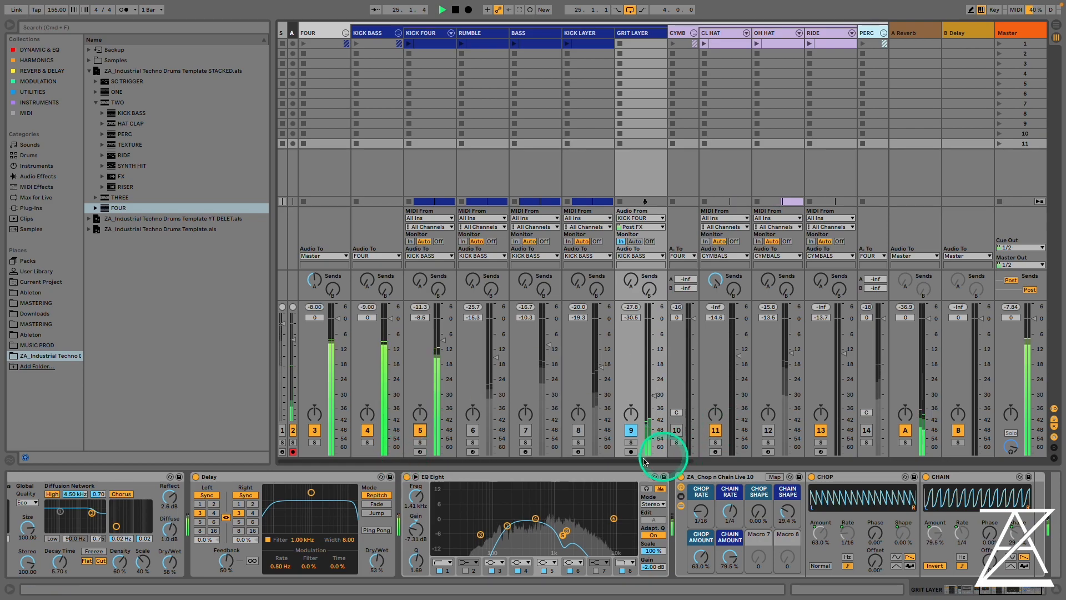
click(473, 430)
click(525, 430)
click(578, 430)
click(295, 159)
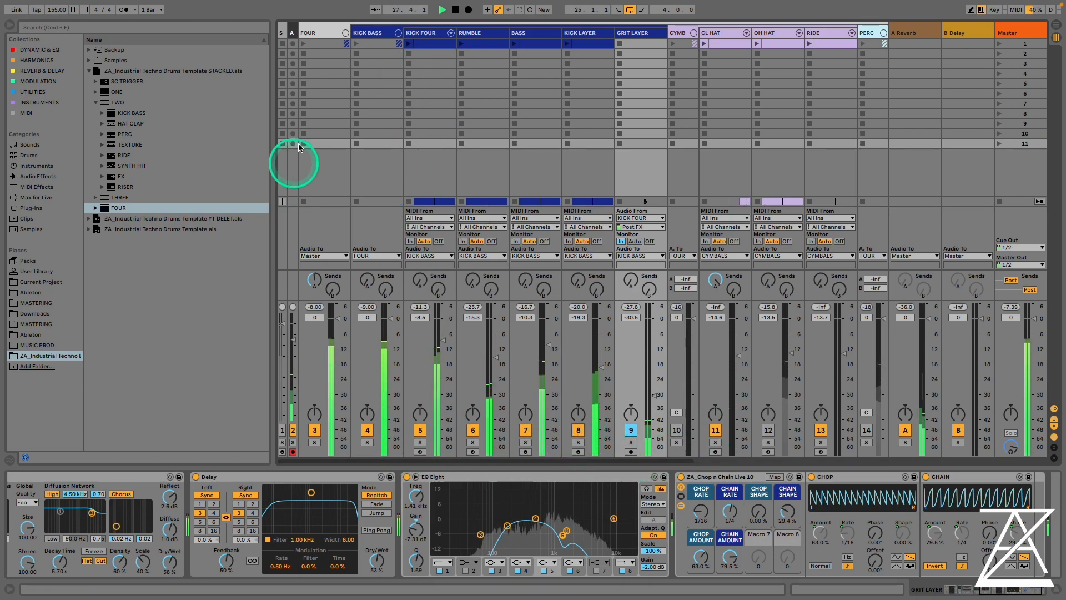
- Audition the KICK BASS group's rack macros during playback, settling Saturation at 33.9%, Multiband D at 27% and Overdrive at 10%
click(381, 36)
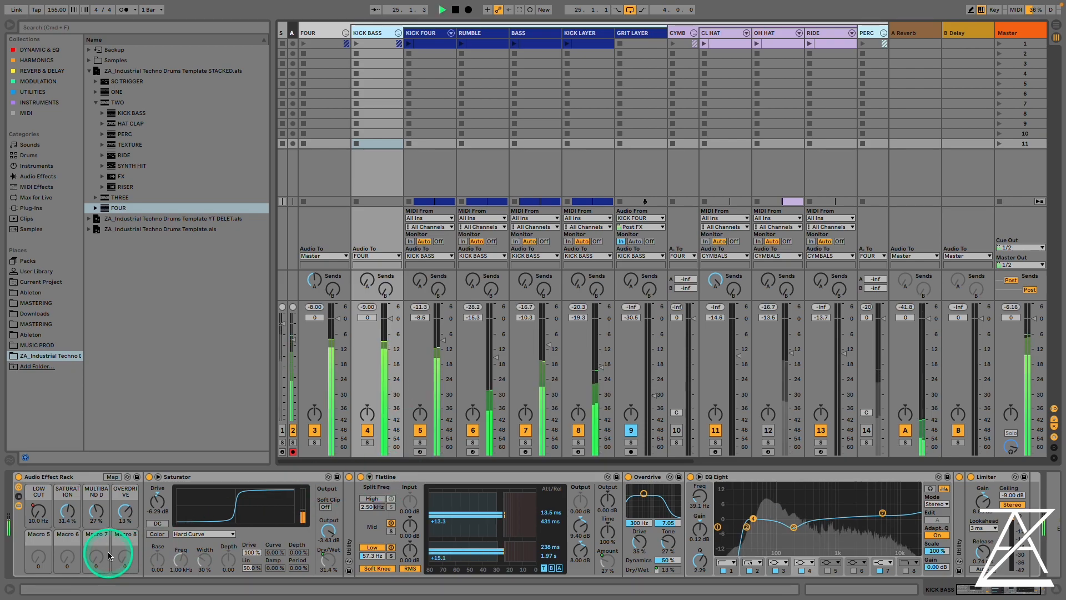
click(62, 513)
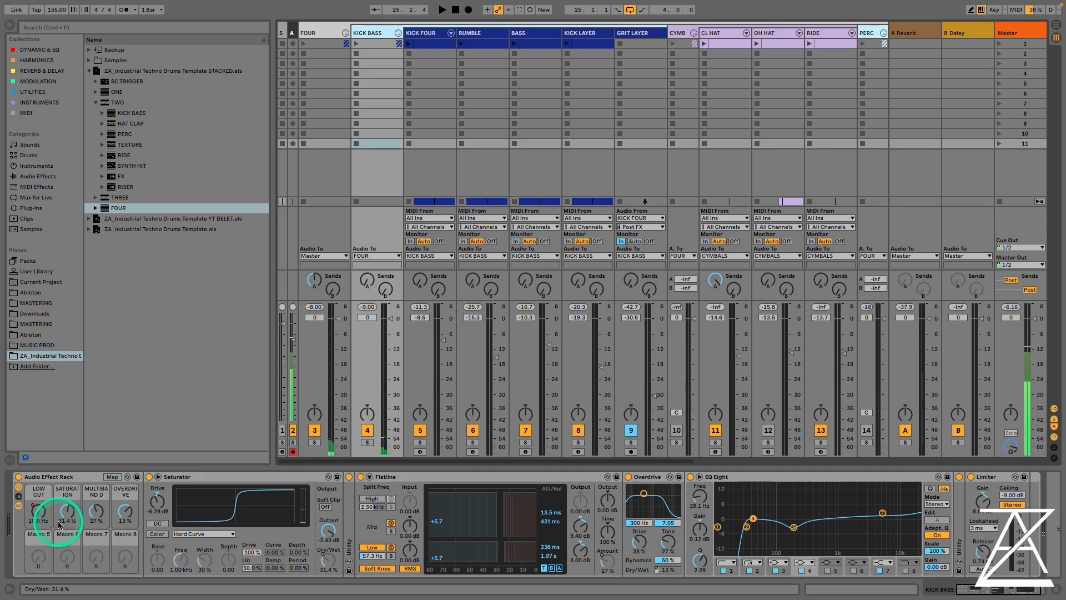
key(space)
drag(59, 523, 71, 518)
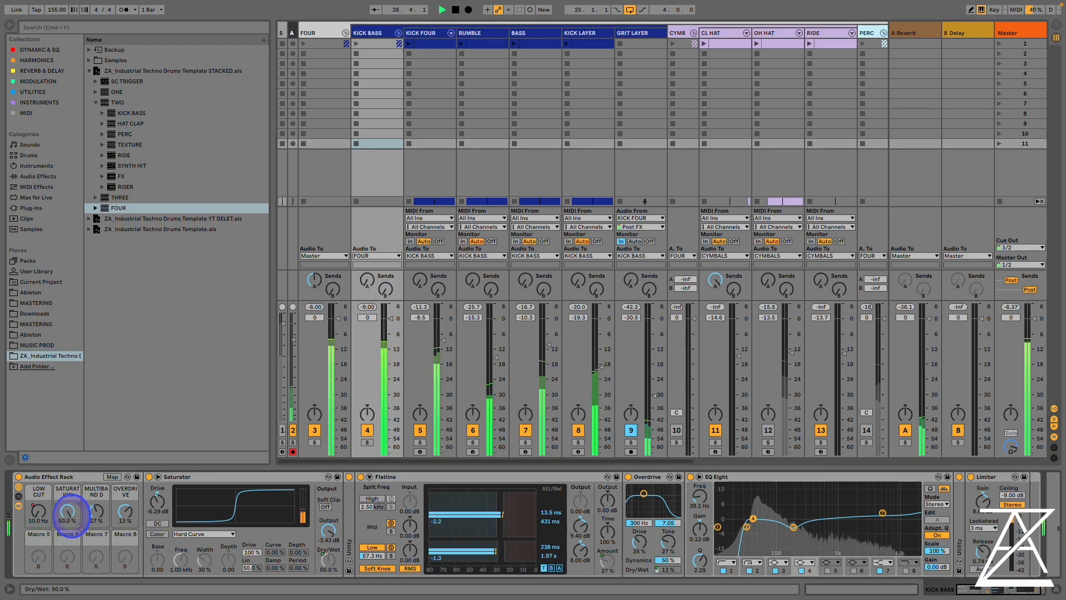
drag(71, 517, 72, 521)
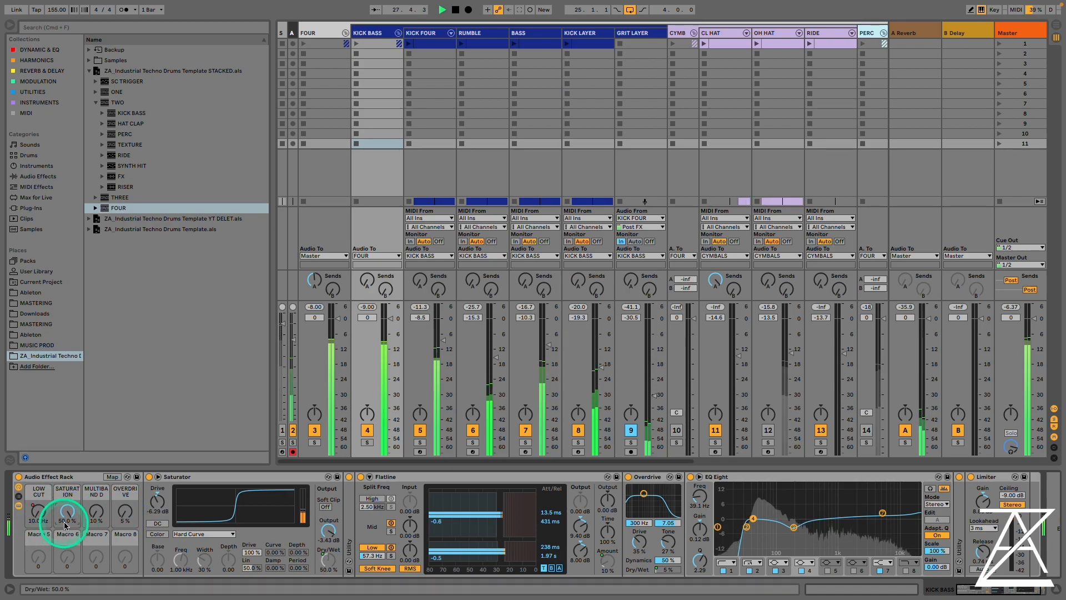
mouse_move(97, 517)
mouse_down()
mouse_move(126, 514)
mouse_move(68, 514)
mouse_up()
click(126, 512)
click(106, 511)
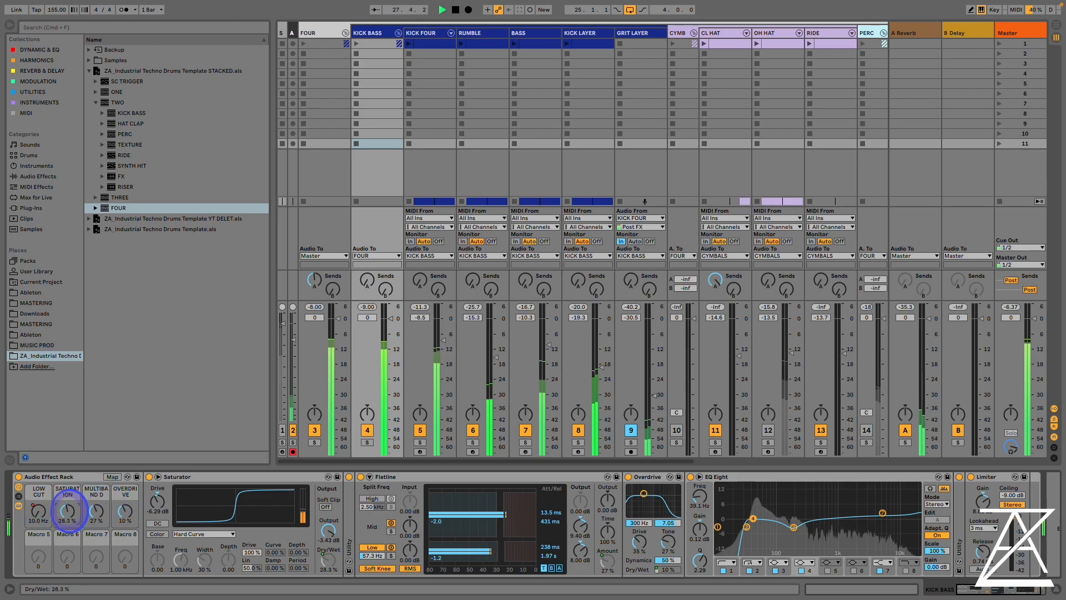
- Show the FOUR group's effect rack, start playback, and activate the CYMBALS and PERC groups and the TEXTURE track
click(322, 32)
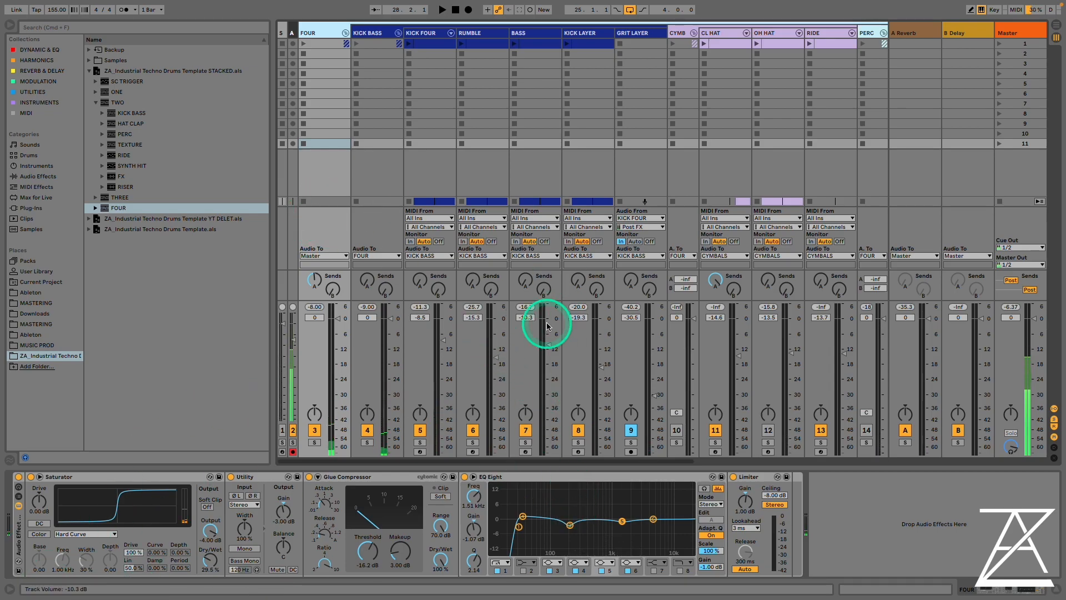
key(space)
click(676, 430)
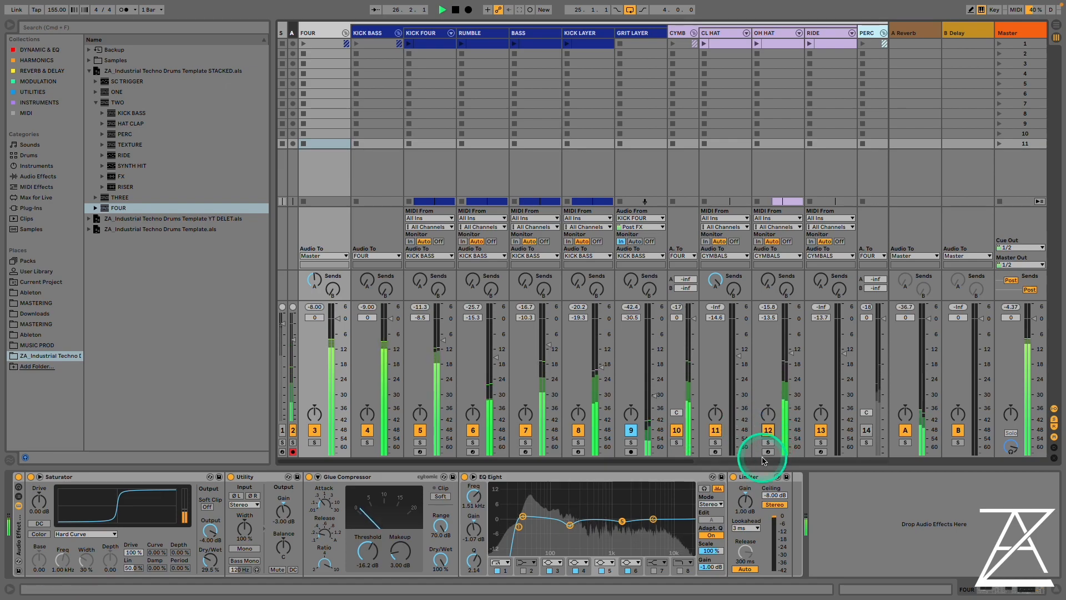
drag(695, 461, 816, 464)
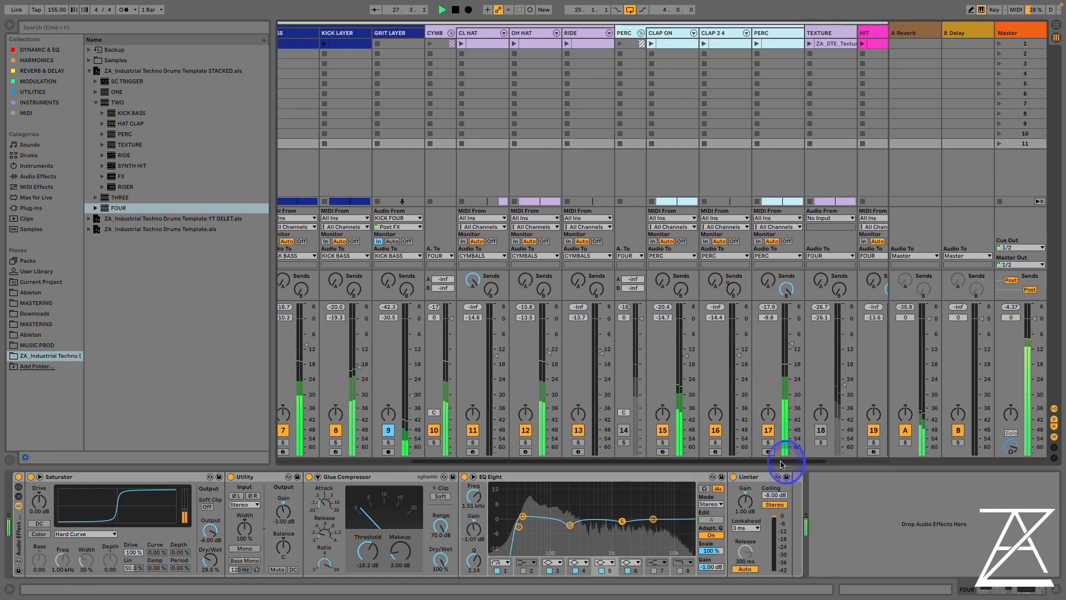
click(633, 430)
click(831, 430)
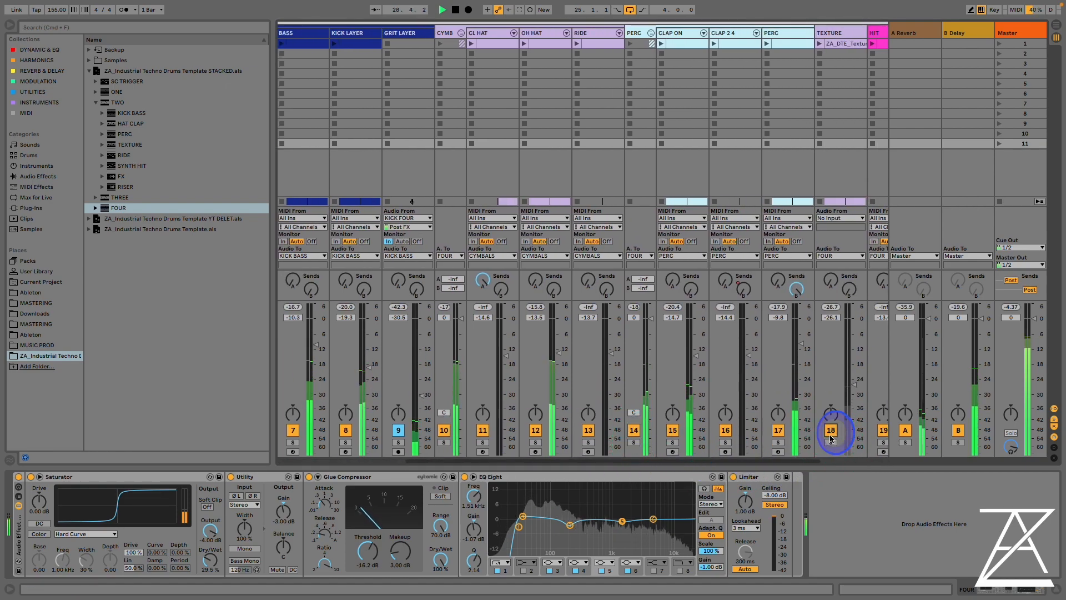
drag(743, 465, 477, 448)
- Adjust the Saturator dry/wet on the FOUR group to 28.6%, and compare its EQ Eight, Limiter and whole rack off and on
click(327, 37)
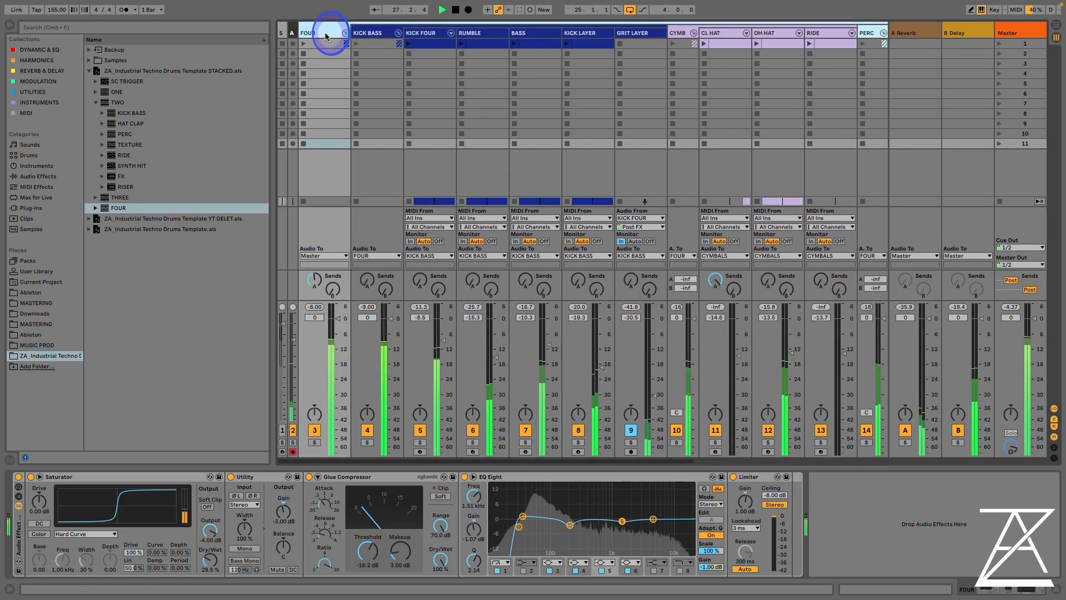
drag(216, 566, 216, 564)
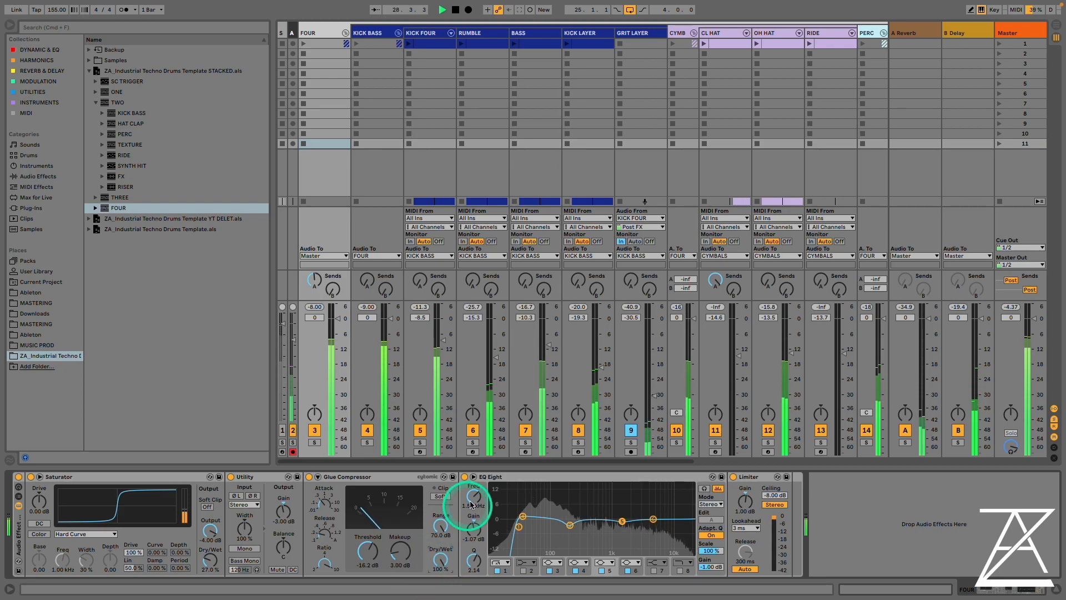
click(464, 477)
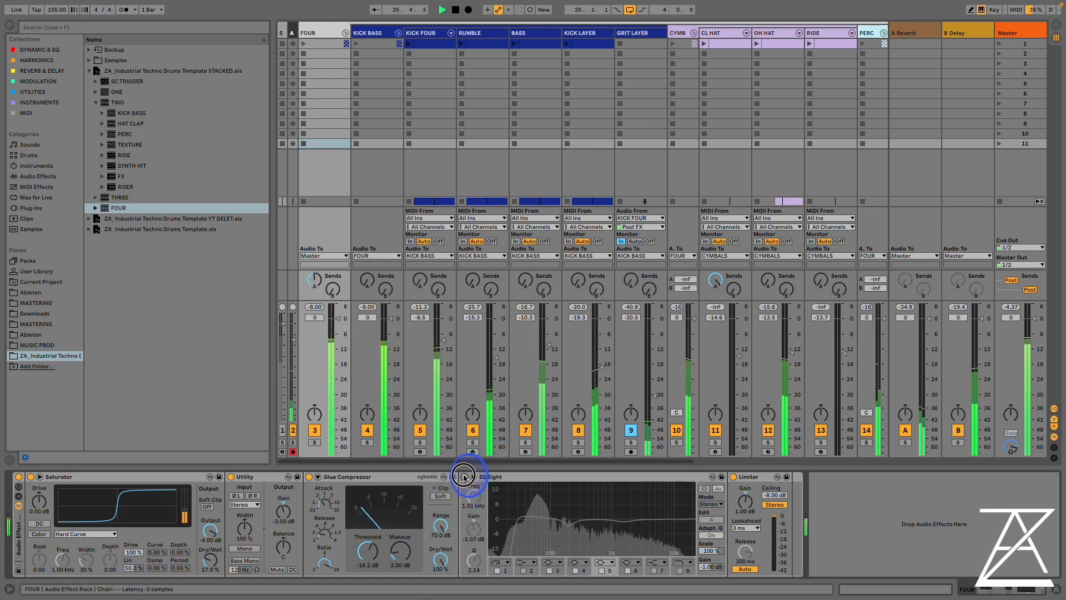
click(465, 477)
click(733, 476)
click(18, 478)
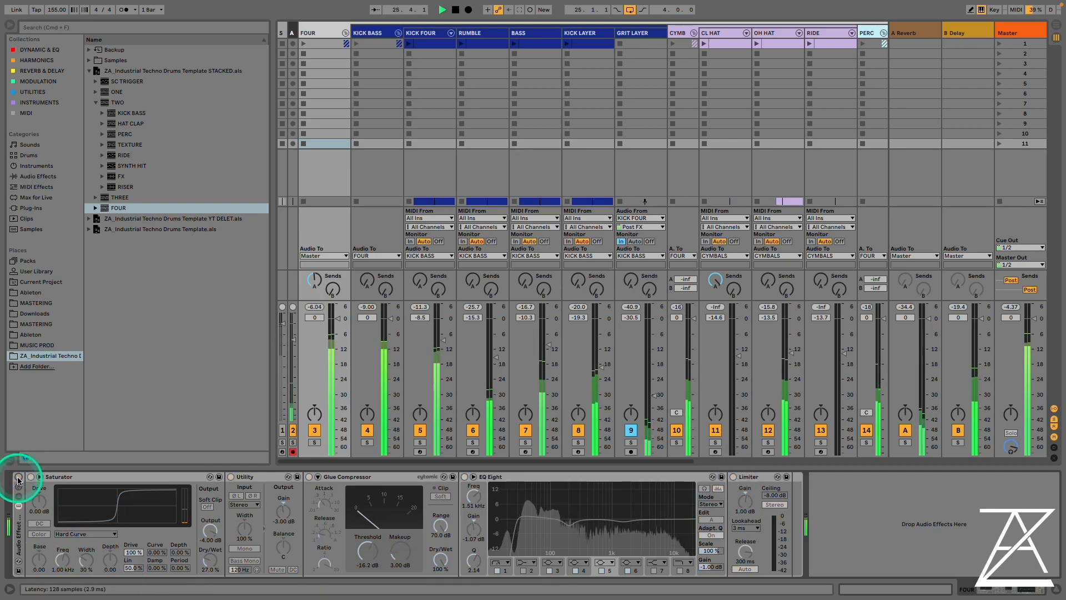
click(18, 477)
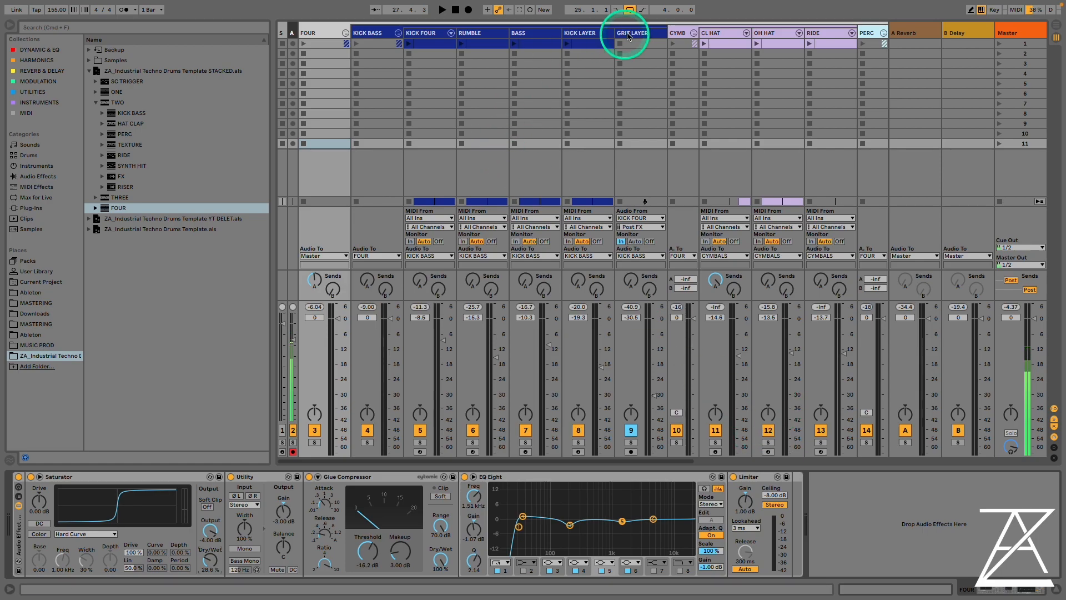
- Switch to the arrangement and play template FOUR from bar 51
key(Tab)
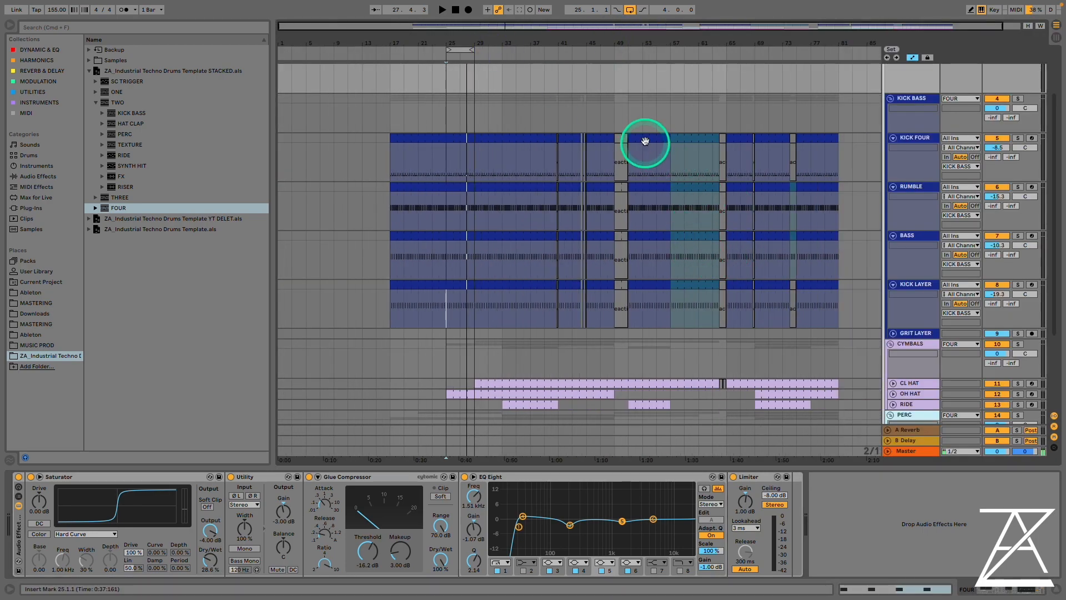
click(630, 107)
key(space)
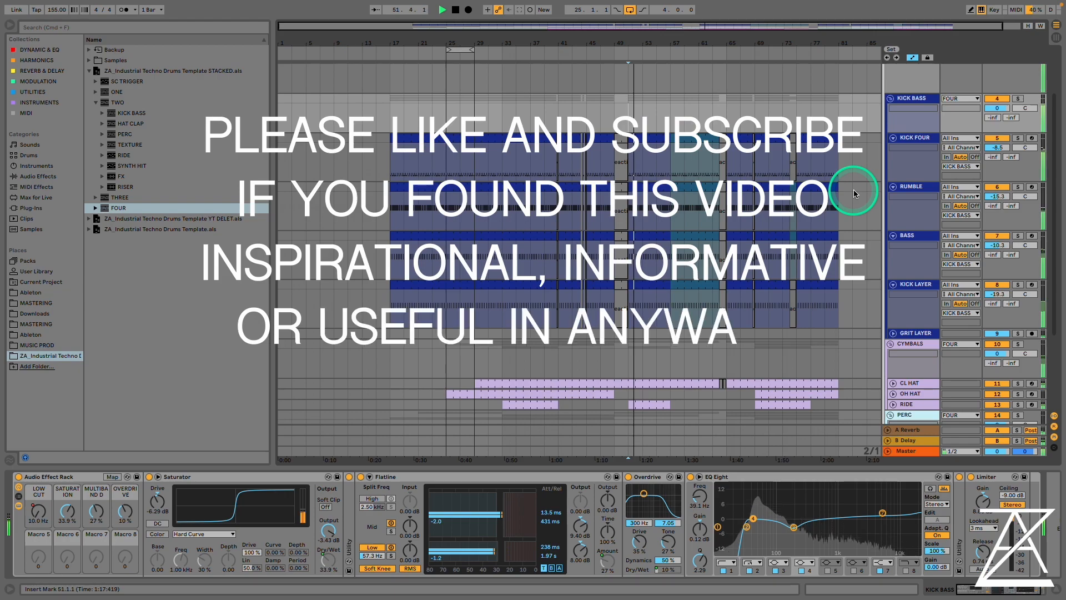